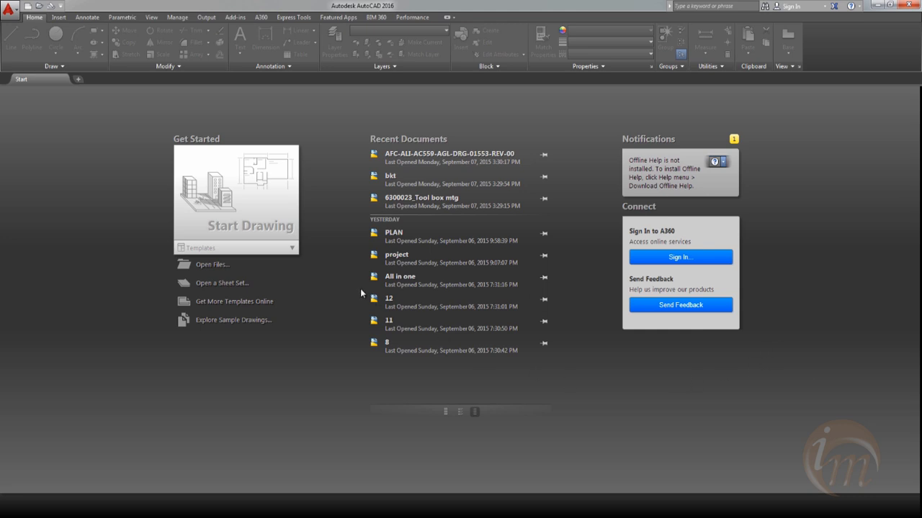
# Step: Start a new drawing from the acad.dwt template and turn off the grid
pyautogui.click(293, 250)
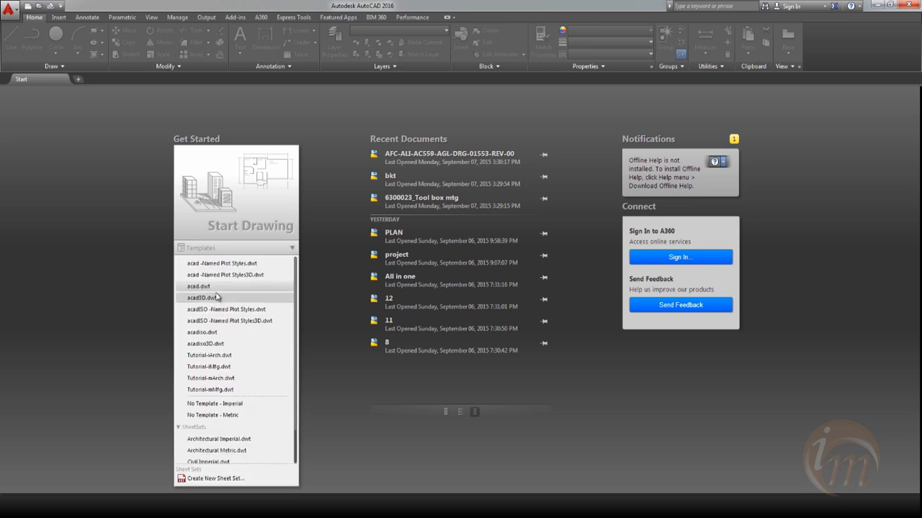
pyautogui.click(200, 287)
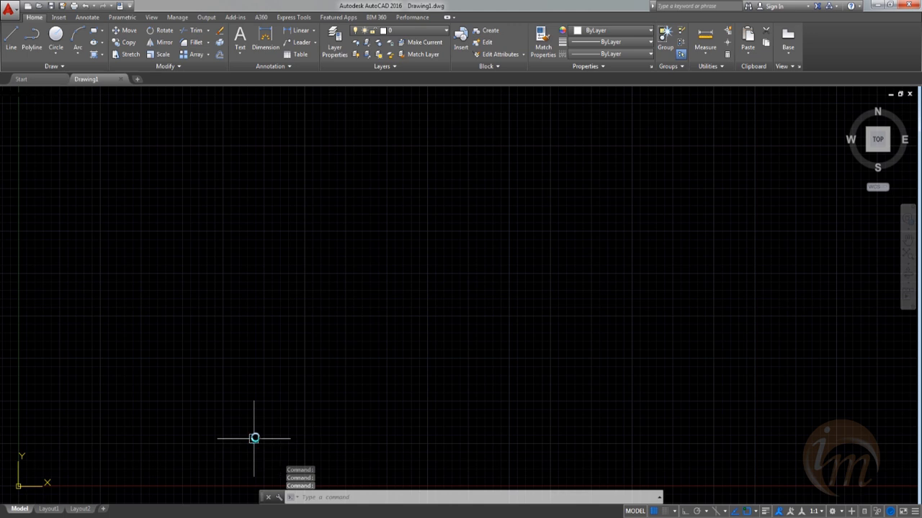
pyautogui.press('F7')
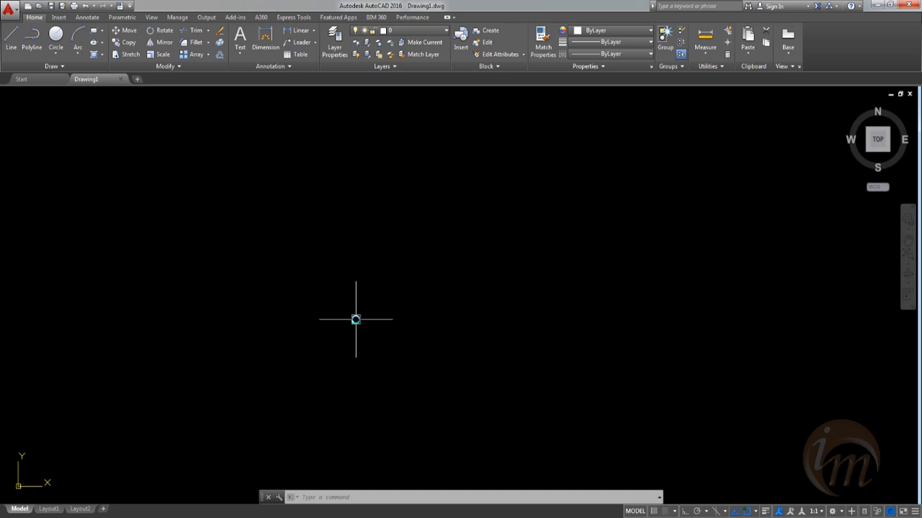
# Step: Set the model space limits with the lower-left corner at 0,0 and the upper-right corner at 420,297
pyautogui.write('L')
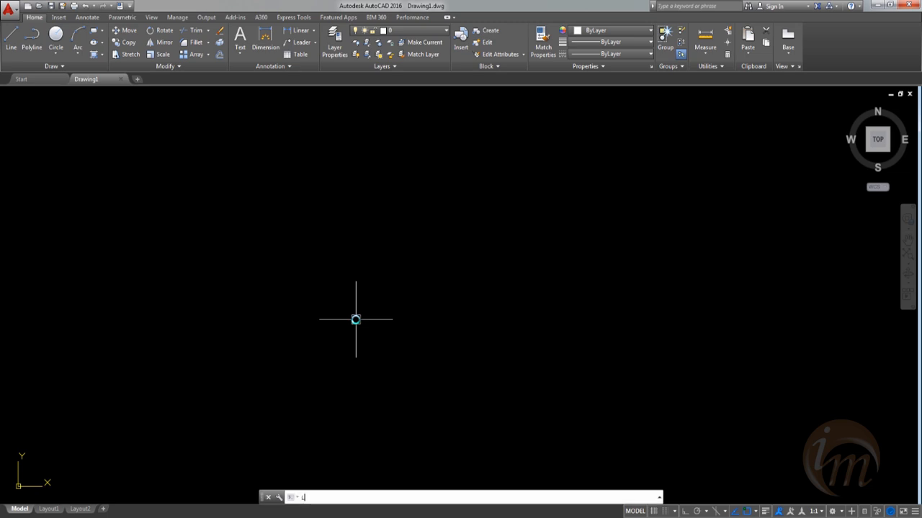
pyautogui.write('IMITS')
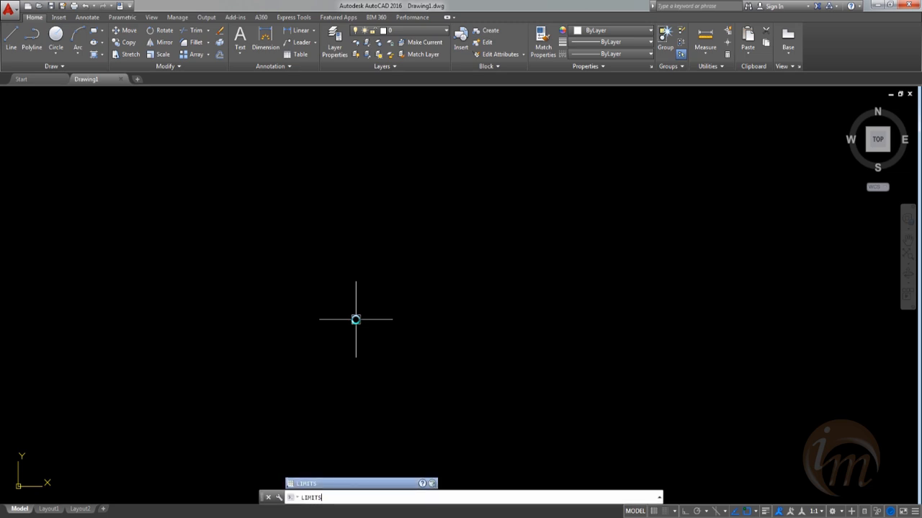
pyautogui.press('Return')
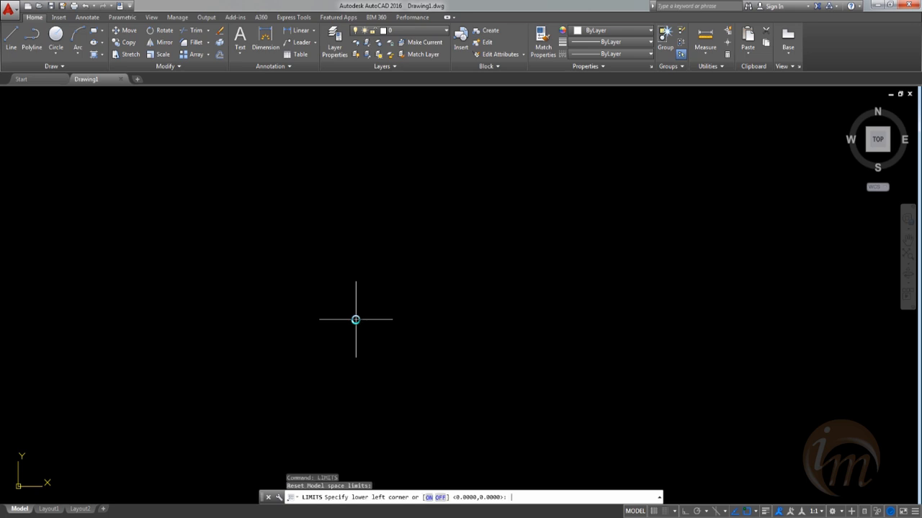
pyautogui.press('Return')
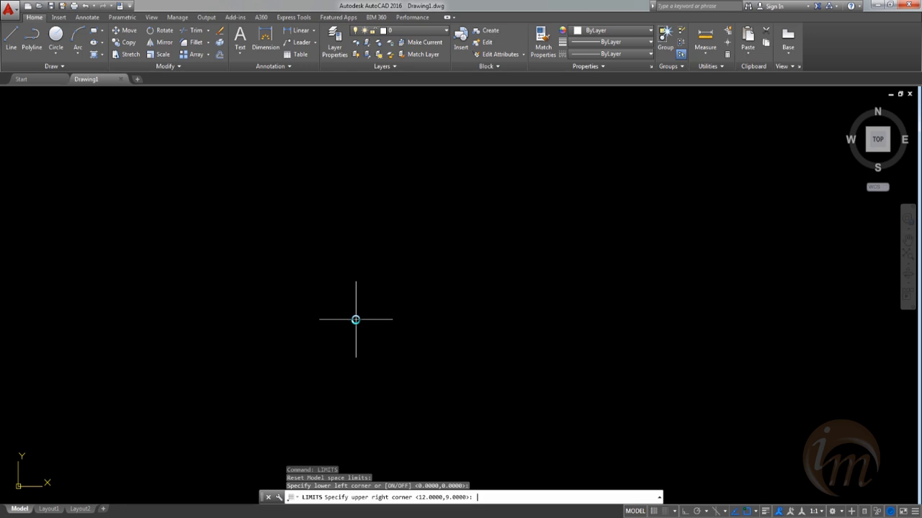
pyautogui.write('420,297')
pyautogui.press('Return')
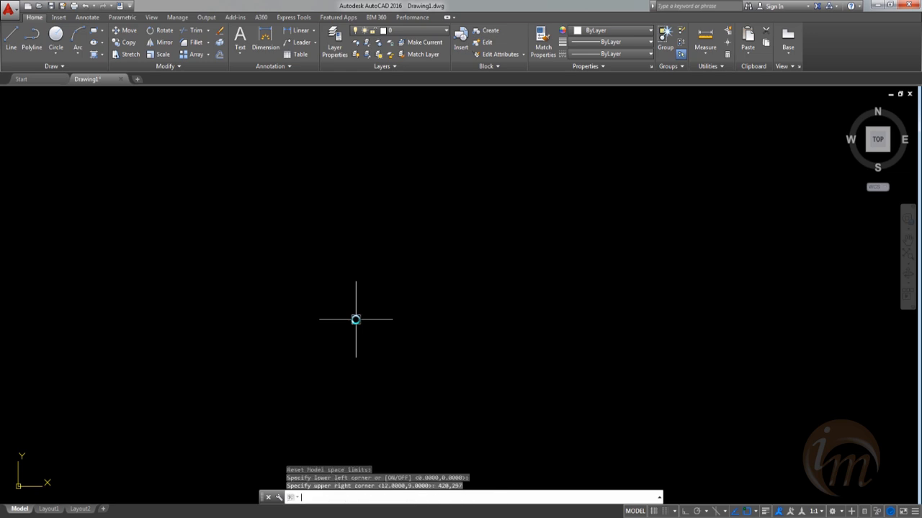
# Step: Turn the grid on and disable its display beyond the drawing limits in the drafting settings
pyautogui.write('z')
pyautogui.press('Return')
pyautogui.write('a')
pyautogui.press('Return')
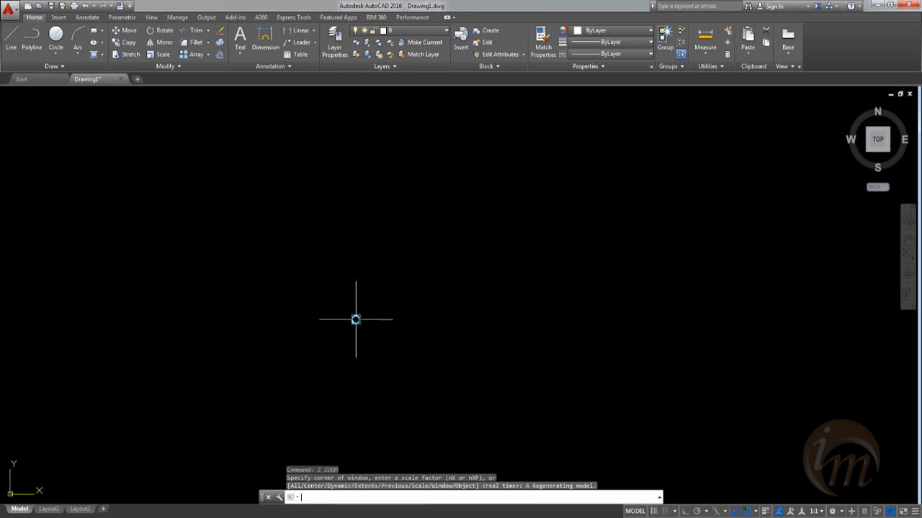
pyautogui.press('F7')
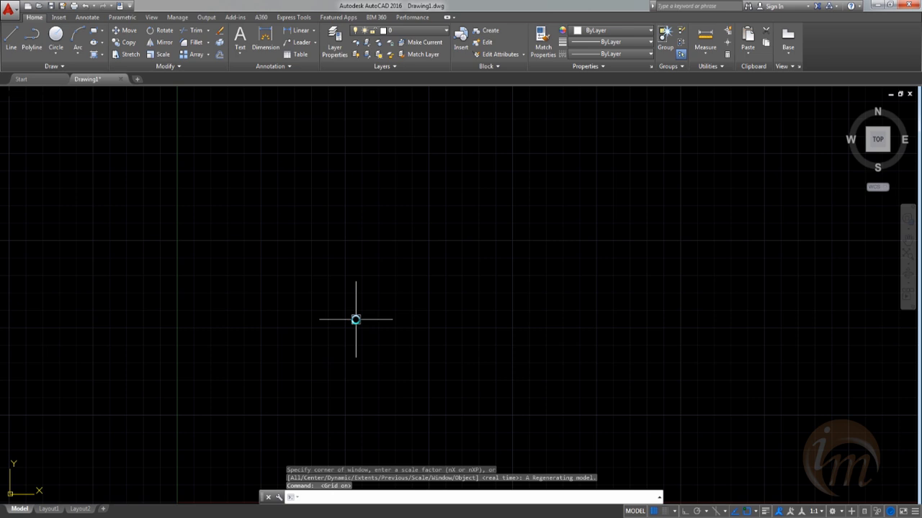
pyautogui.write('DS')
pyautogui.press('Return')
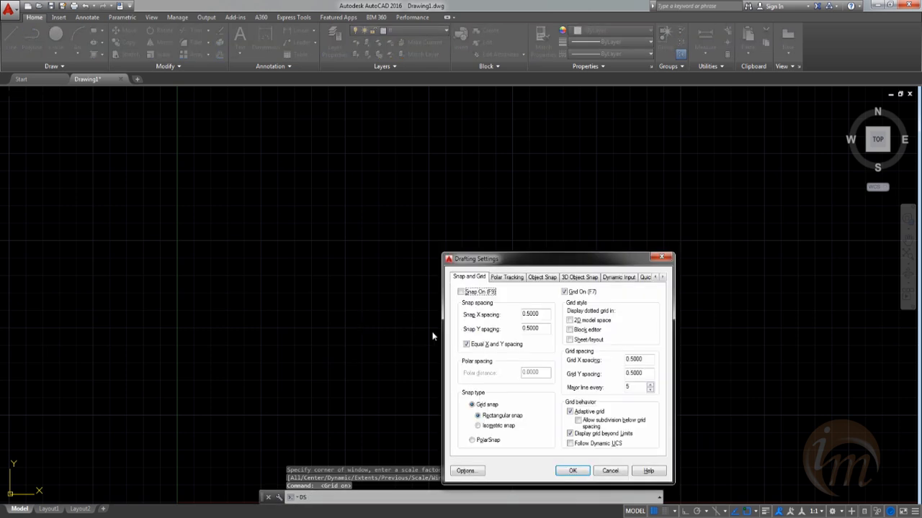
pyautogui.click(598, 434)
pyautogui.click(572, 471)
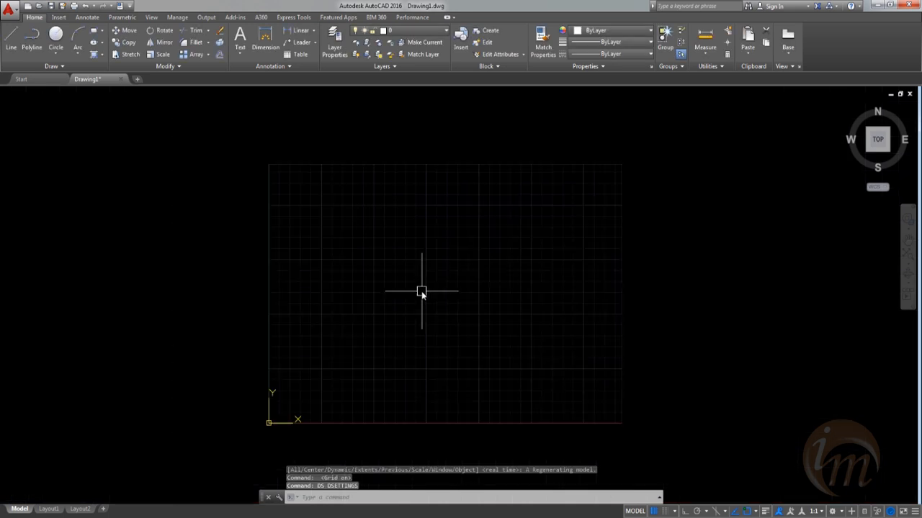
# Step: Draw a horizontal line 11.2 units long to the right from a point in the upper part of the grid, with Ortho on
pyautogui.moveTo(428, 313); pyautogui.dragTo(465, 319, button='middle')
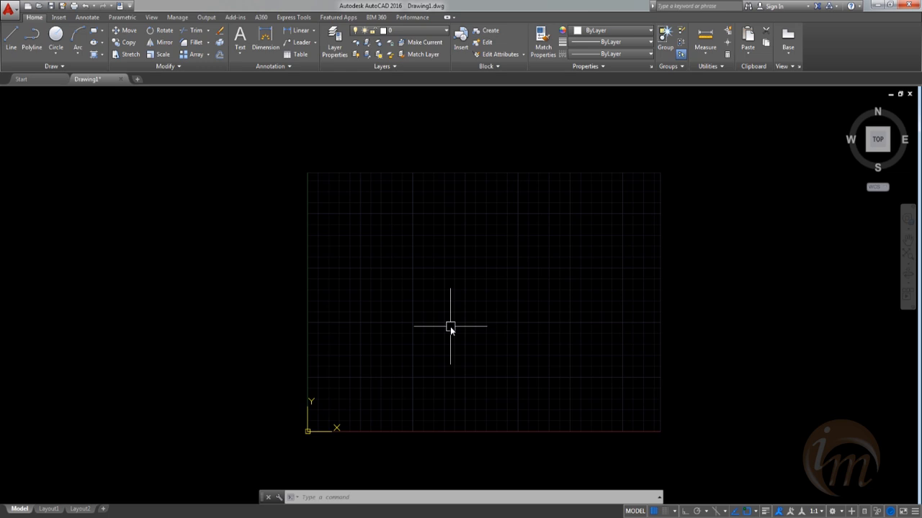
pyautogui.write('z')
pyautogui.press('Return')
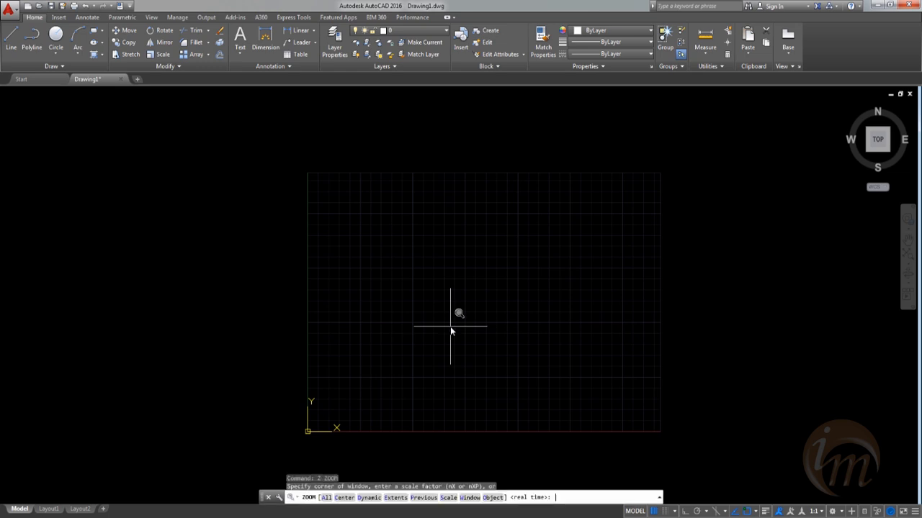
pyautogui.write('A')
pyautogui.press('Return')
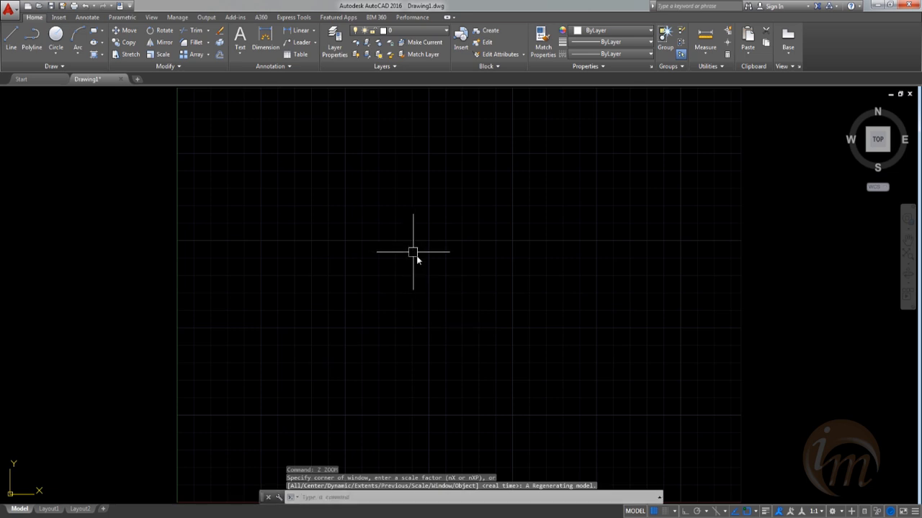
pyautogui.doubleClick(11, 39)
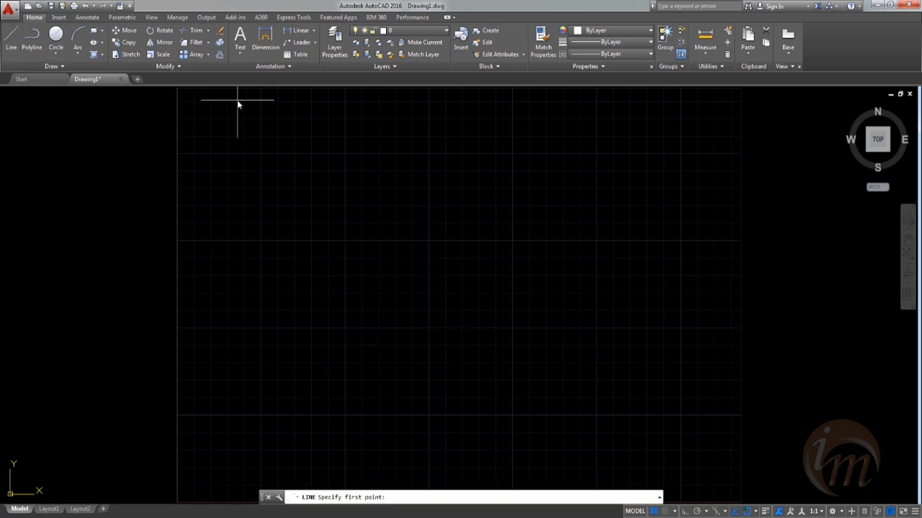
pyautogui.click(325, 230)
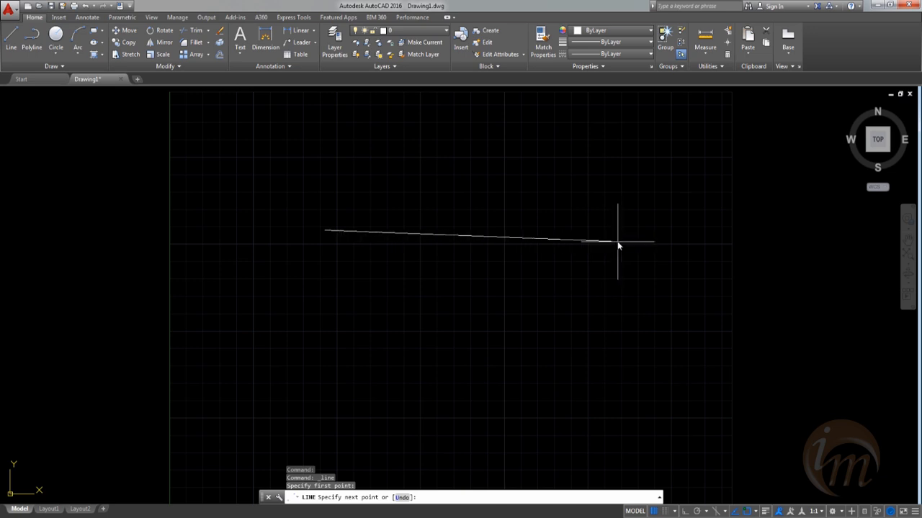
pyautogui.press('F8')
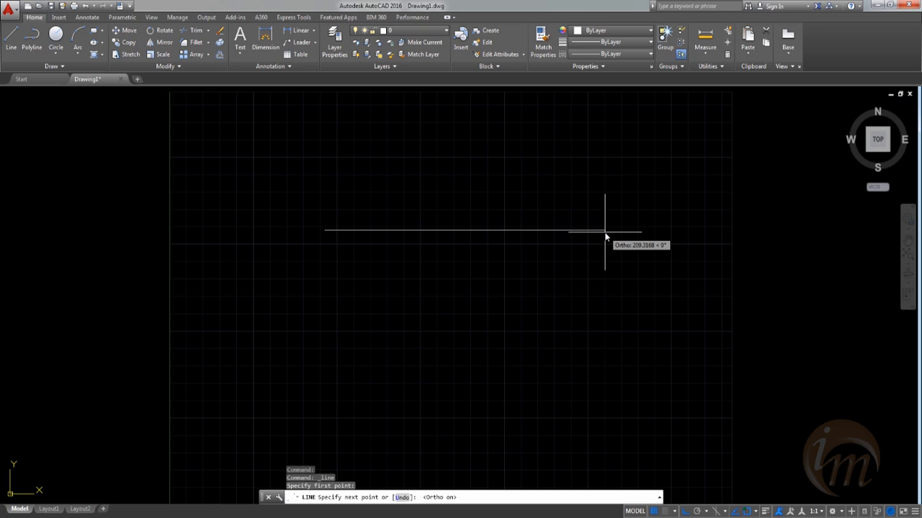
pyautogui.write('11.2')
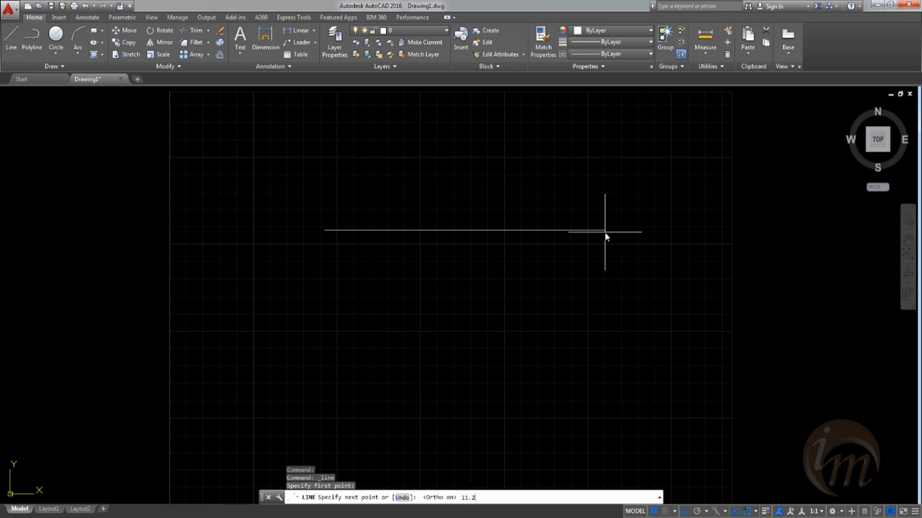
pyautogui.press('Return')
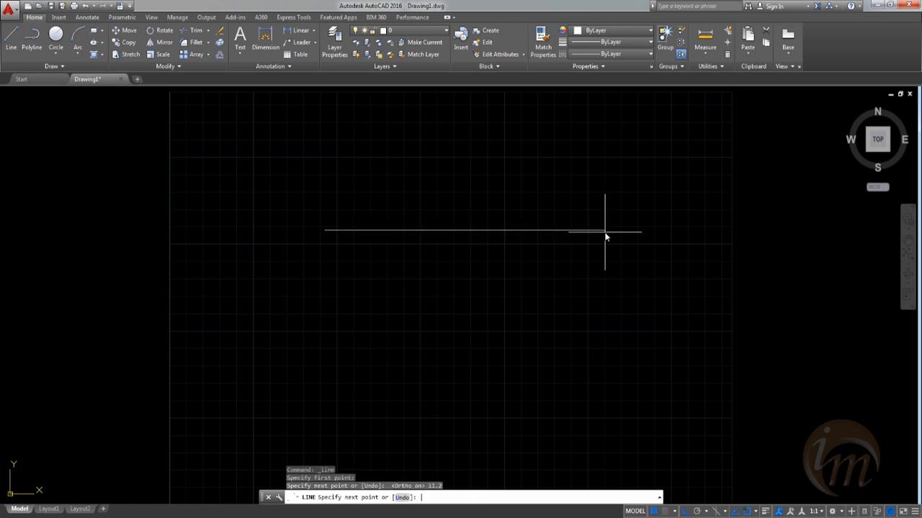
# Step: Turn off the grid and complete the rectangle with segments 5.3 down and 11.2 left, ending at the start point
pyautogui.scroll(10, 323, 258)
pyautogui.moveTo(338, 219)
pyautogui.mouseDown(button='middle')
pyautogui.moveTo(362, 278)
pyautogui.moveTo(519, 319)
pyautogui.mouseUp(button='middle')
pyautogui.press('F7')
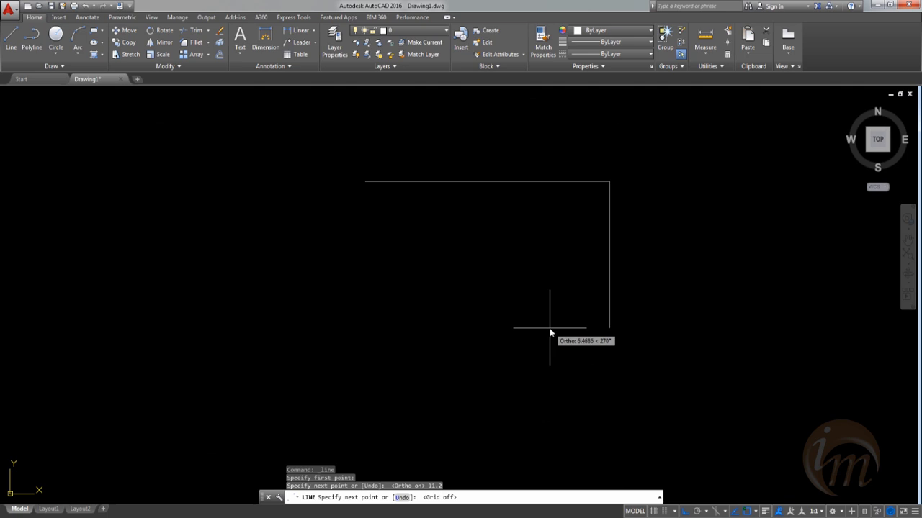
pyautogui.write('5.3')
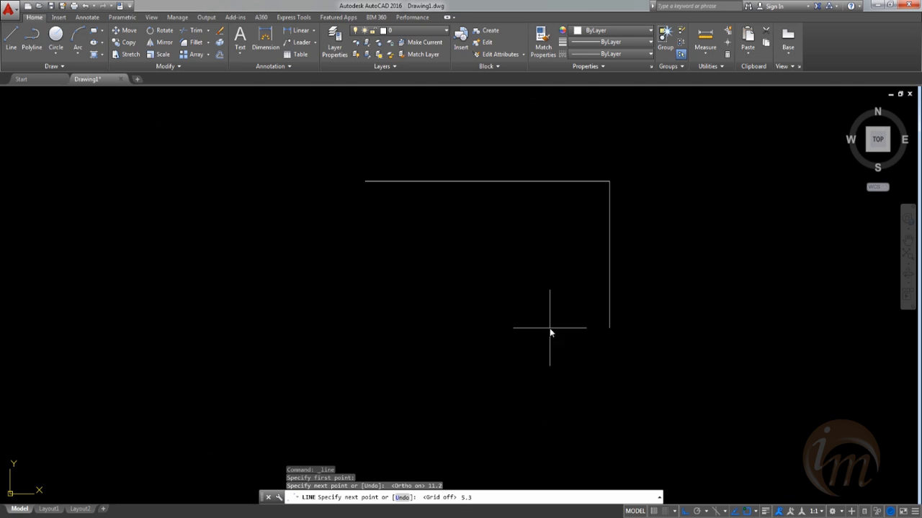
pyautogui.press('Return')
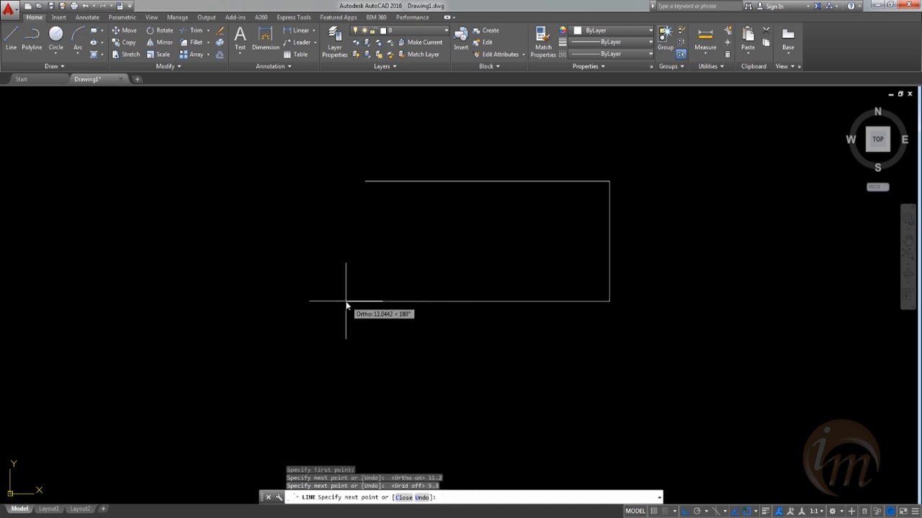
pyautogui.write('11.2')
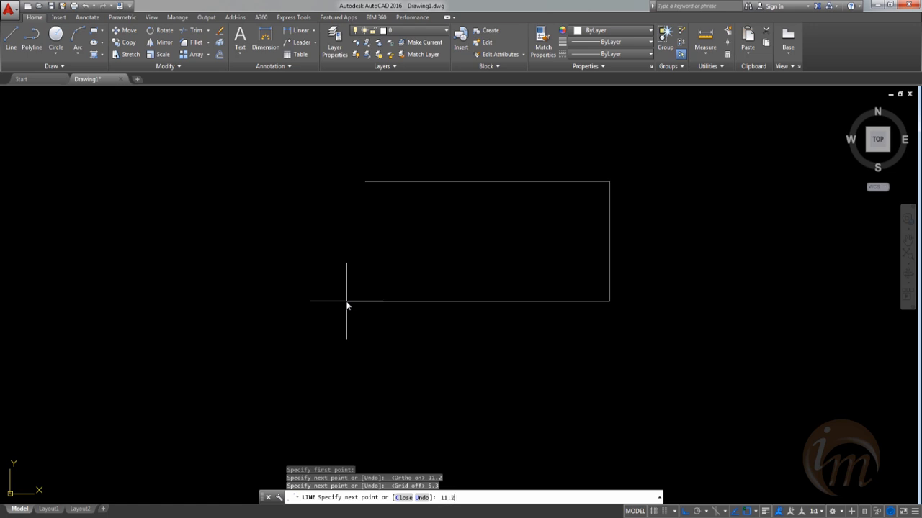
pyautogui.press('Return')
pyautogui.click(367, 181)
pyautogui.press('Return')
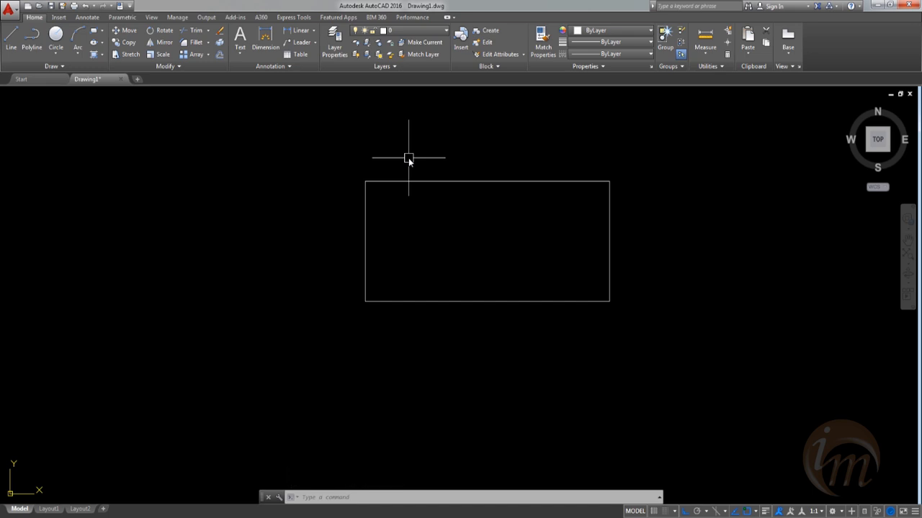
# Step: Offset the rectangle's top and left edges inward by 0.24
pyautogui.write('O')
pyautogui.press('Return')
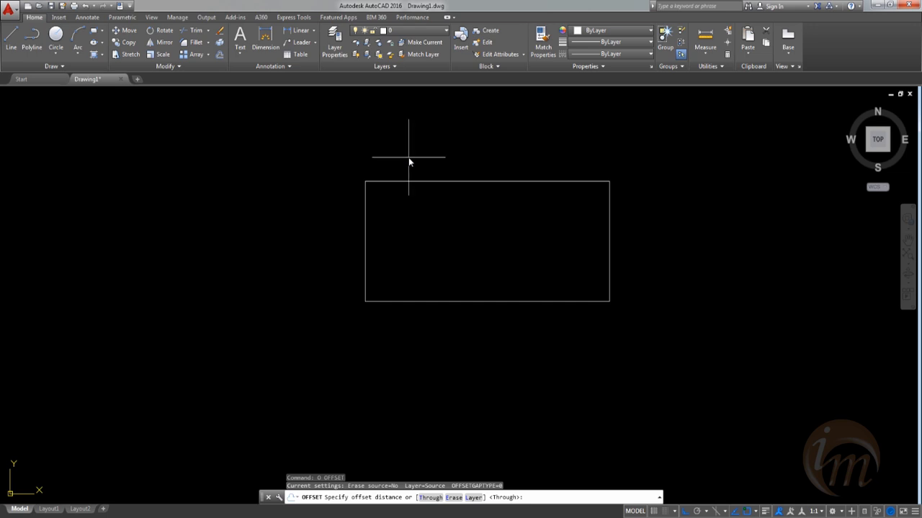
pyautogui.write('.24')
pyautogui.press('Return')
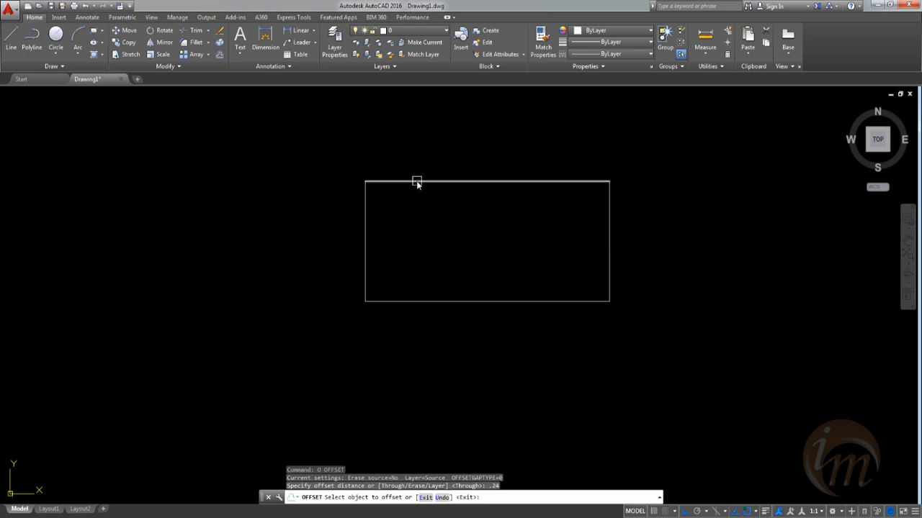
pyautogui.click(417, 182)
pyautogui.click(416, 196)
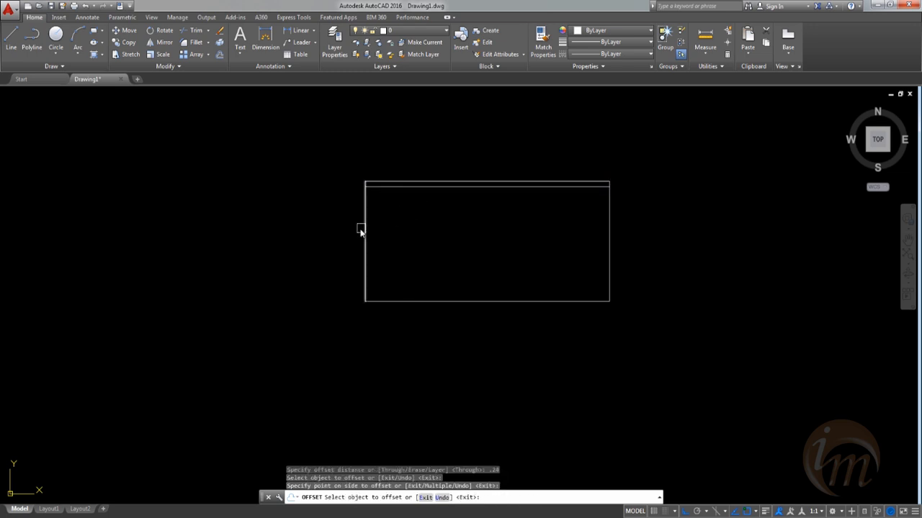
pyautogui.click(363, 227)
pyautogui.click(381, 232)
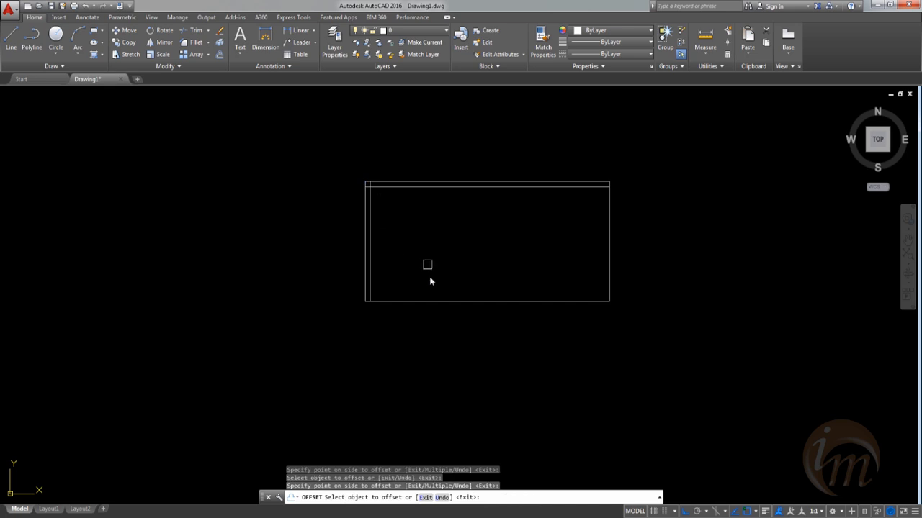
# Step: Offset the rectangle's bottom and right edges inward by the same 0.24 distance
pyautogui.click(432, 301)
pyautogui.click(434, 288)
pyautogui.click(610, 283)
pyautogui.click(592, 283)
pyautogui.moveTo(494, 258); pyautogui.dragTo(443, 277, button='middle')
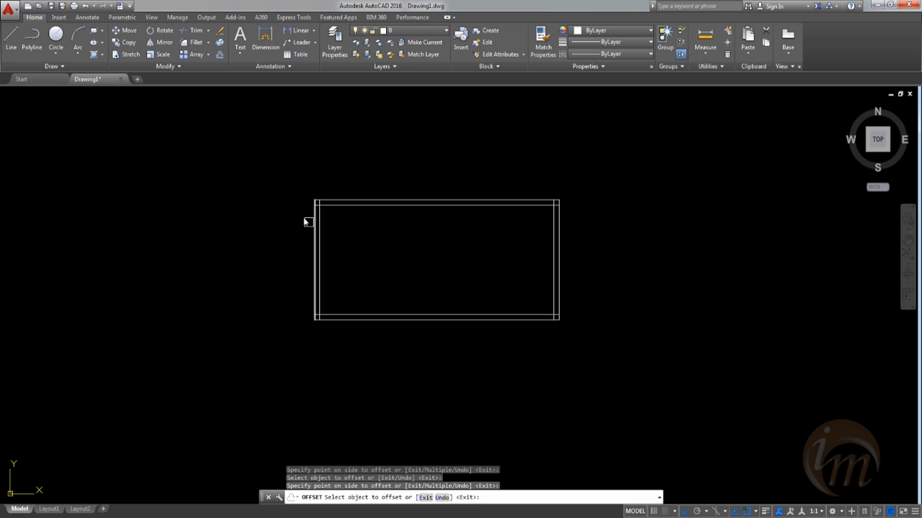
pyautogui.press('Escape')
# Step: Trim the overlapping ends of the inner lines at the rectangle's upper-left and lower-left corners
pyautogui.scroll(4, 348, 232)
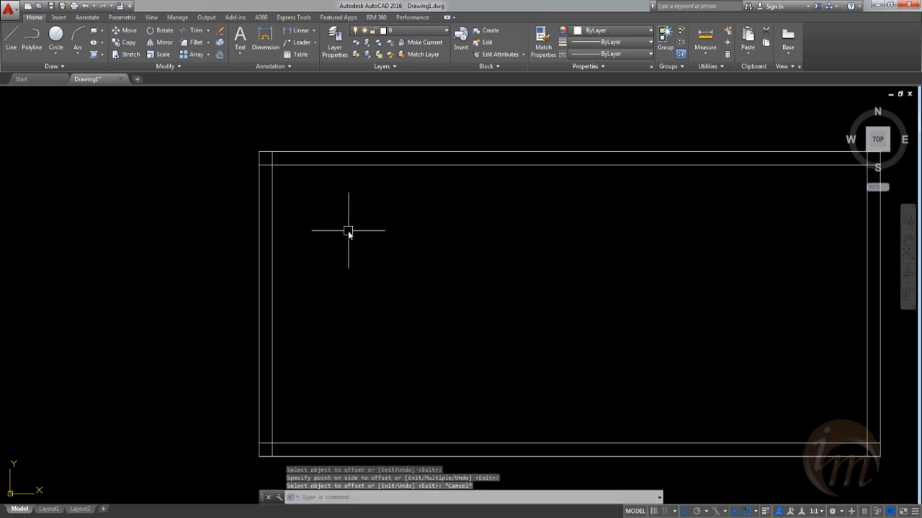
pyautogui.write('tr')
pyautogui.press('Return')
pyautogui.press('Return')
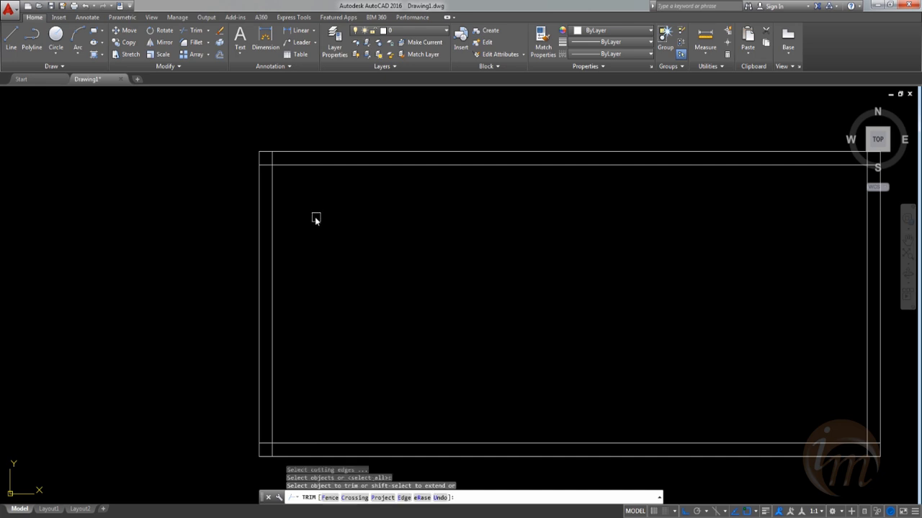
pyautogui.scroll(2, 261, 153)
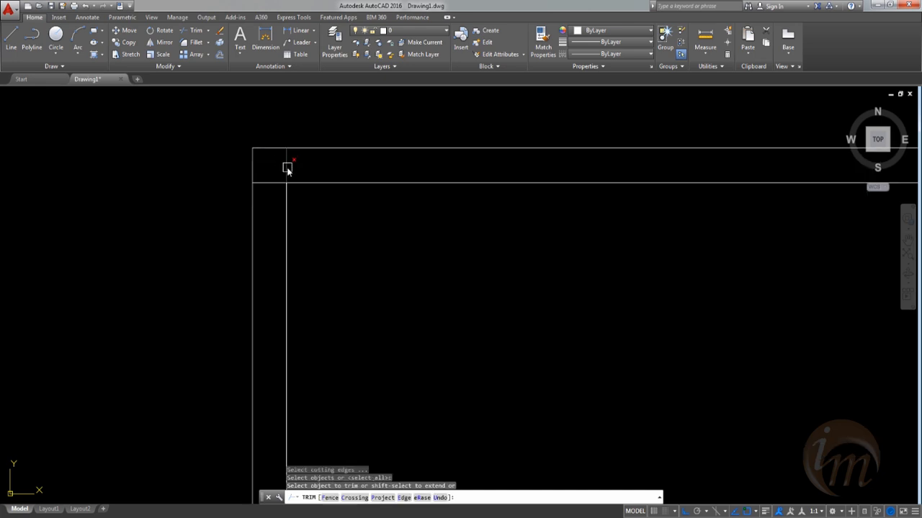
pyautogui.click(287, 168)
pyautogui.click(274, 183)
pyautogui.scroll(-5, 273, 181)
pyautogui.scroll(5, 299, 285)
pyautogui.click(264, 434)
pyautogui.click(226, 397)
# Step: Trim the overlapping ends of the inner lines at the rectangle's lower-right and upper-right corners
pyautogui.scroll(-4, 226, 397)
pyautogui.scroll(5, 640, 374)
pyautogui.click(620, 384)
pyautogui.click(606, 399)
pyautogui.scroll(-5, 586, 300)
pyautogui.moveTo(586, 293); pyautogui.dragTo(592, 446, button='middle')
pyautogui.scroll(5, 612, 191)
pyautogui.click(601, 224)
pyautogui.click(610, 233)
pyautogui.scroll(-5, 609, 233)
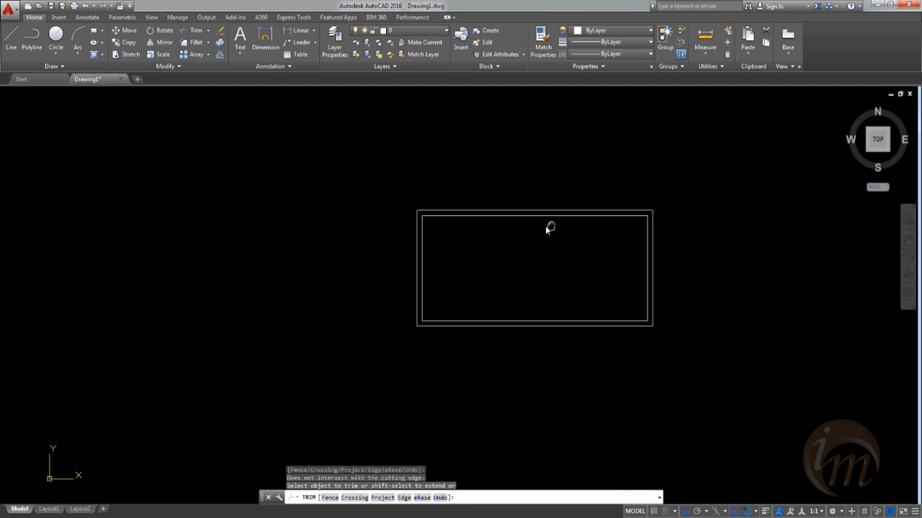
pyautogui.moveTo(552, 228); pyautogui.dragTo(518, 231, button='middle')
pyautogui.press('Escape')
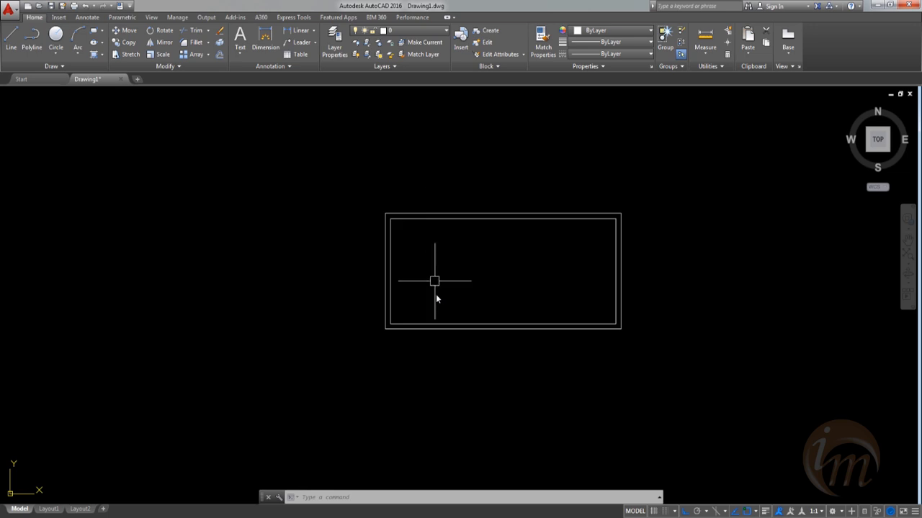
# Step: Offset the inner rectangle's left line 2.1 to the right to start the first vertical partition
pyautogui.moveTo(434, 303); pyautogui.dragTo(415, 339, button='middle')
pyautogui.moveTo(368, 301)
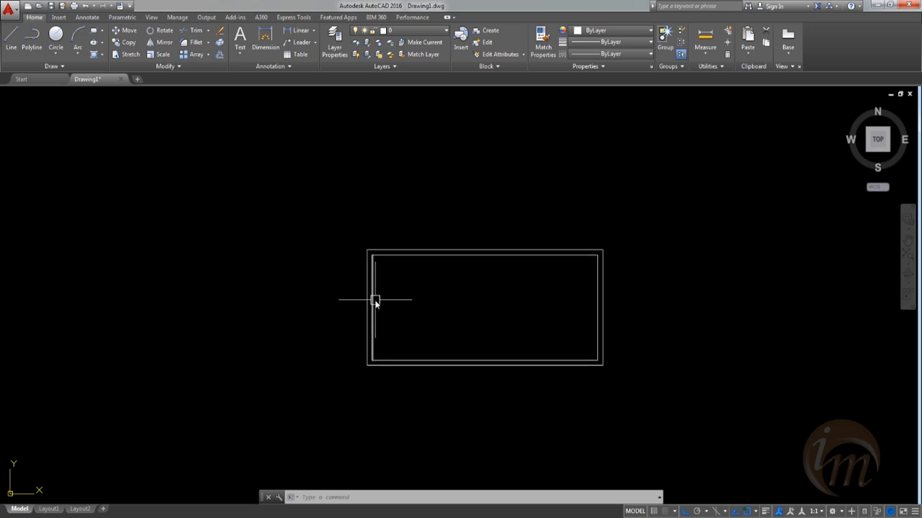
pyautogui.moveTo(375, 301); pyautogui.dragTo(378, 289, button='middle')
pyautogui.moveTo(377, 305)
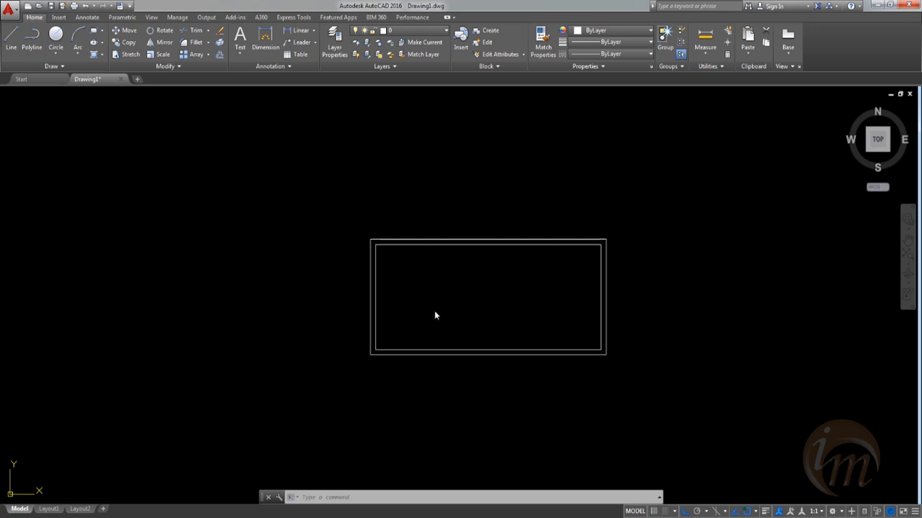
pyautogui.moveTo(434, 311); pyautogui.dragTo(449, 348, button='middle')
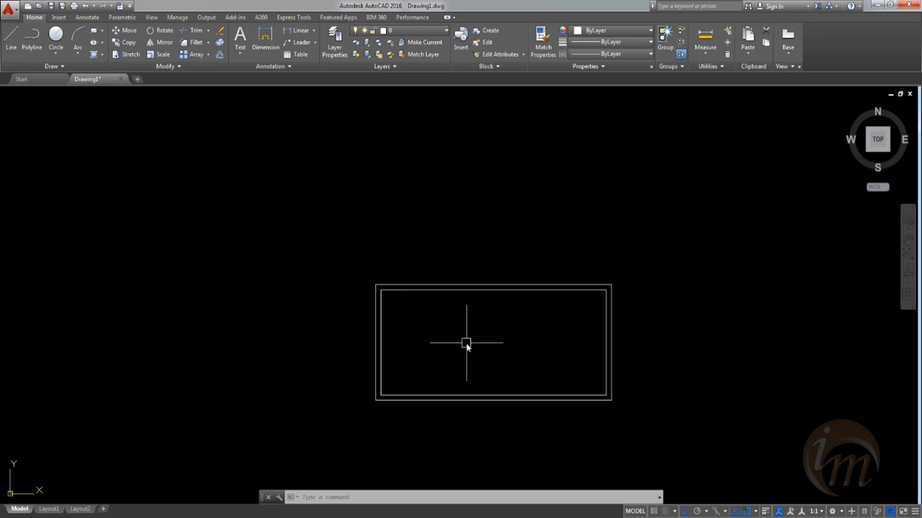
pyautogui.write('o')
pyautogui.press('Return')
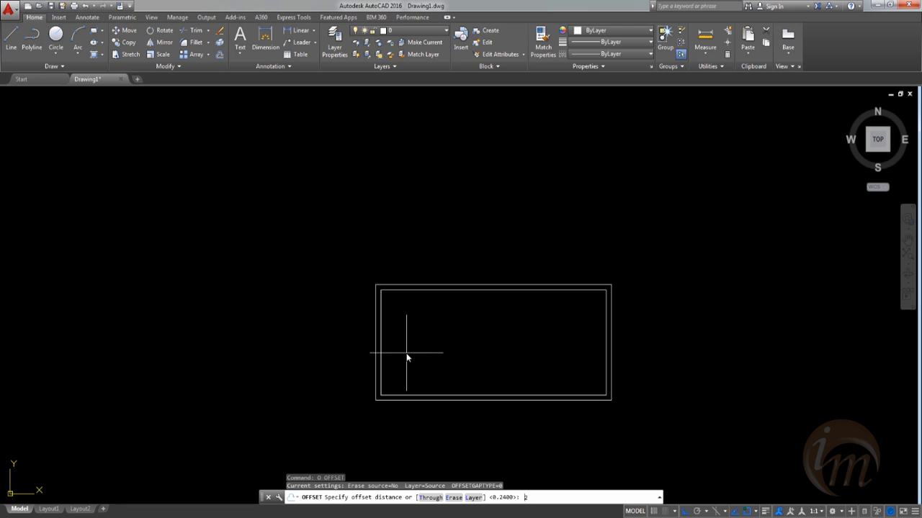
pyautogui.press('Return')
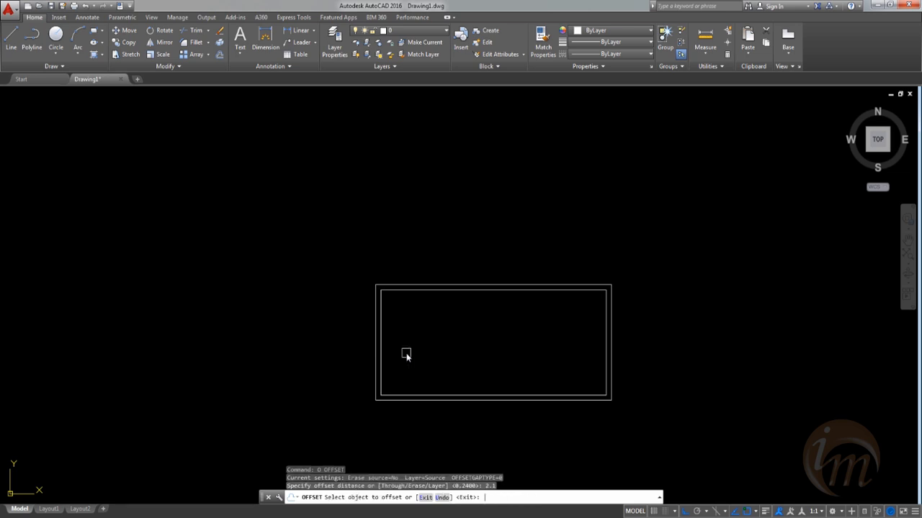
pyautogui.click(381, 374)
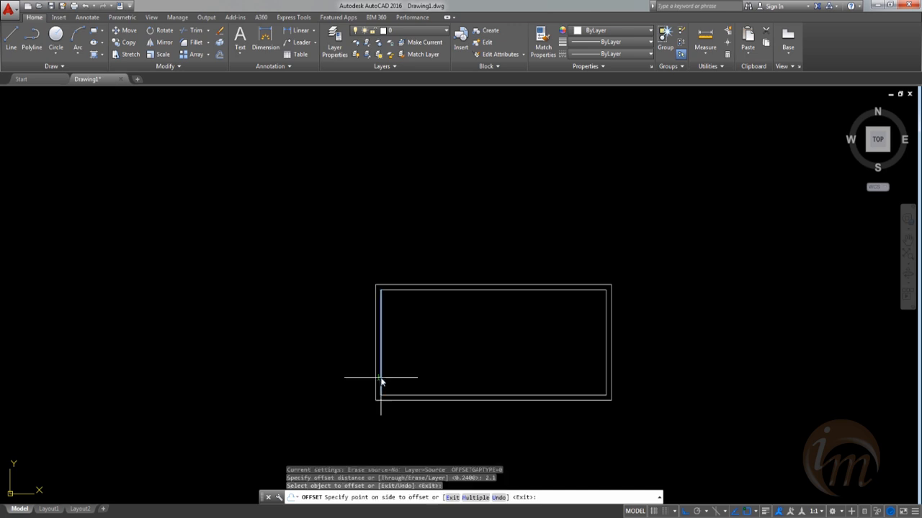
pyautogui.click(422, 372)
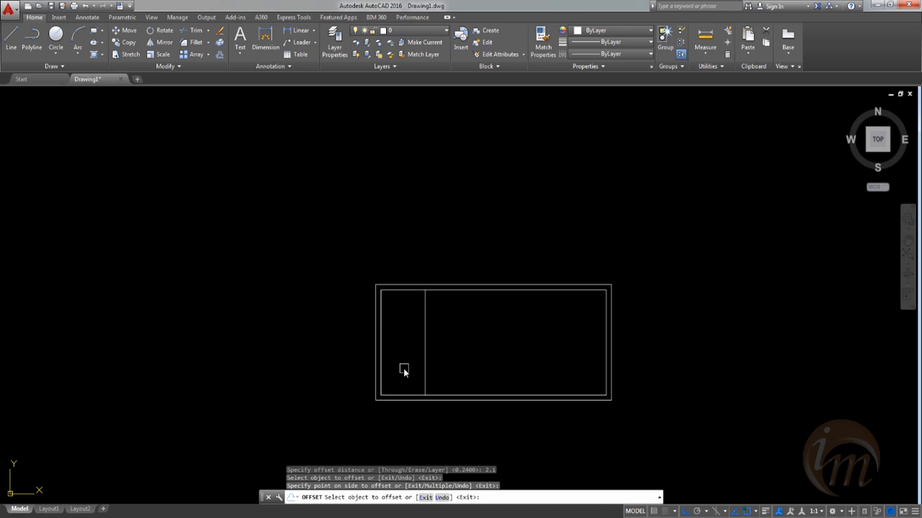
pyautogui.press('Escape')
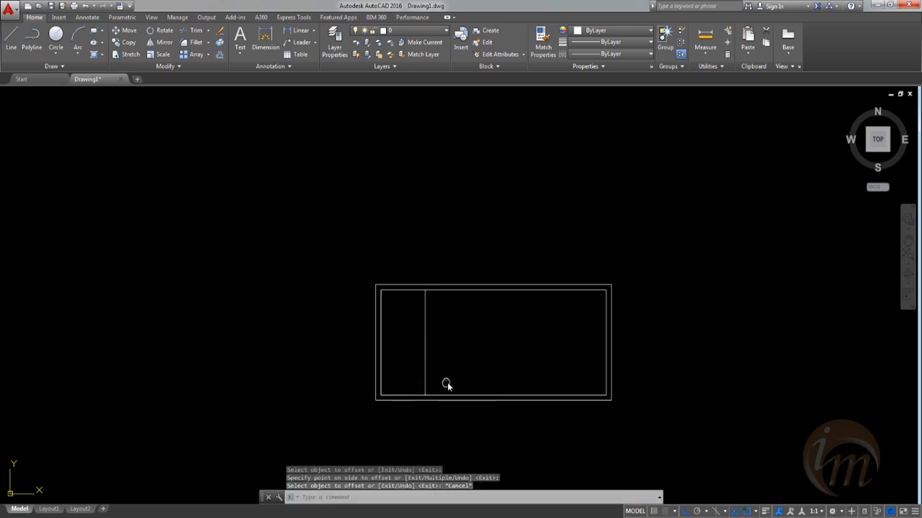
# Step: Offset the single vertical partition line 0.24 to the right to give the first partition its thickness
pyautogui.moveTo(444, 381); pyautogui.dragTo(451, 370, button='middle')
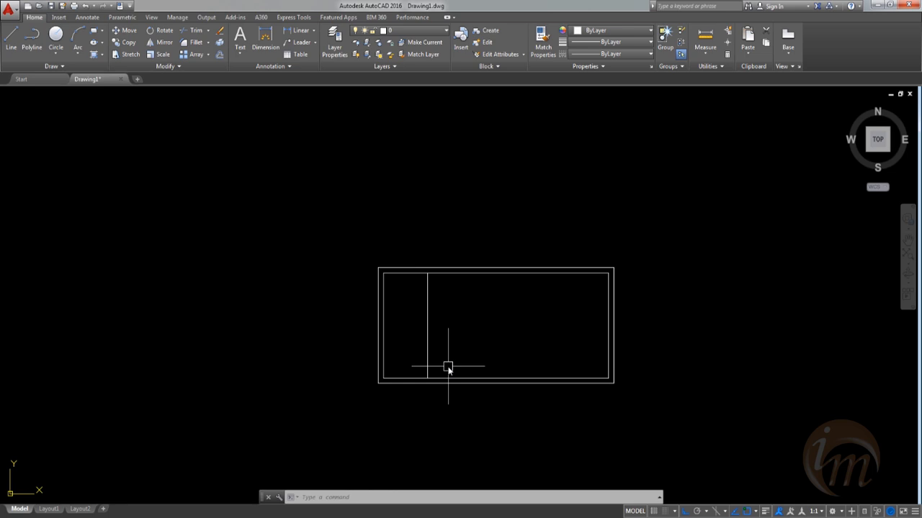
pyautogui.write('o')
pyautogui.press('Return')
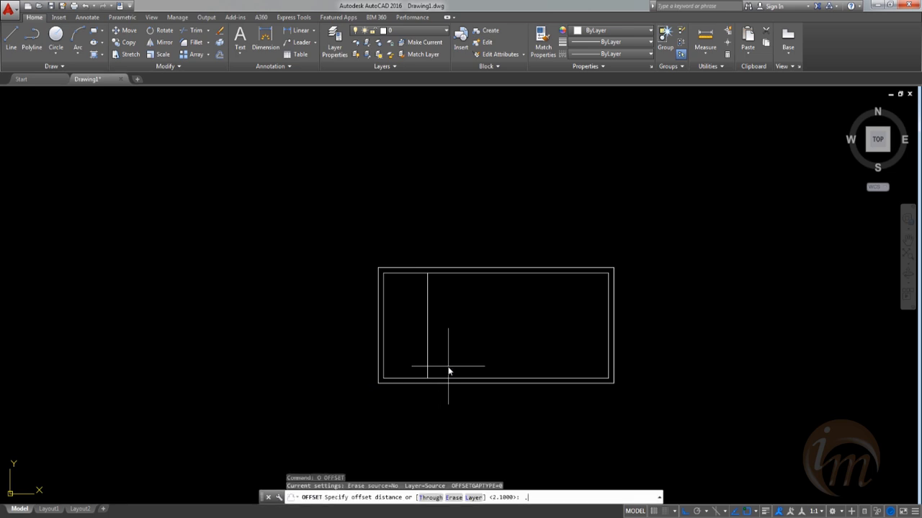
pyautogui.write('.24')
pyautogui.press('Return')
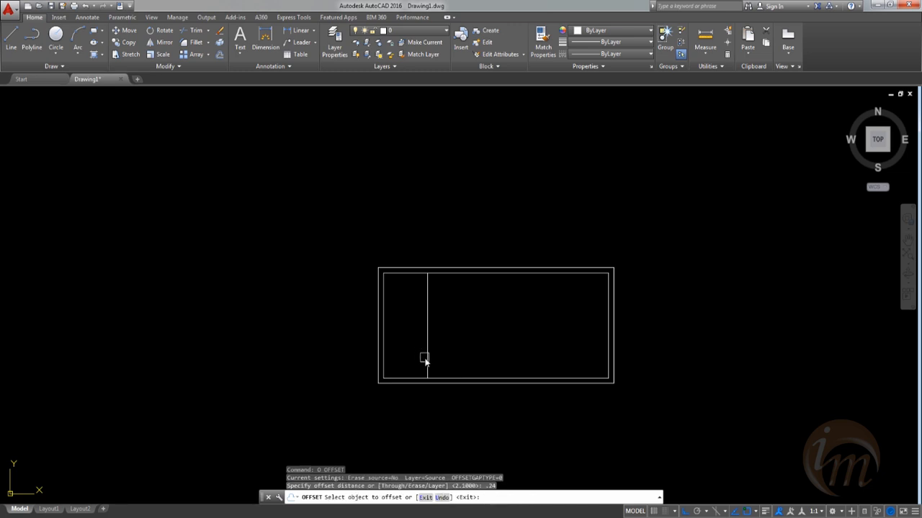
pyautogui.click(428, 363)
pyautogui.click(436, 366)
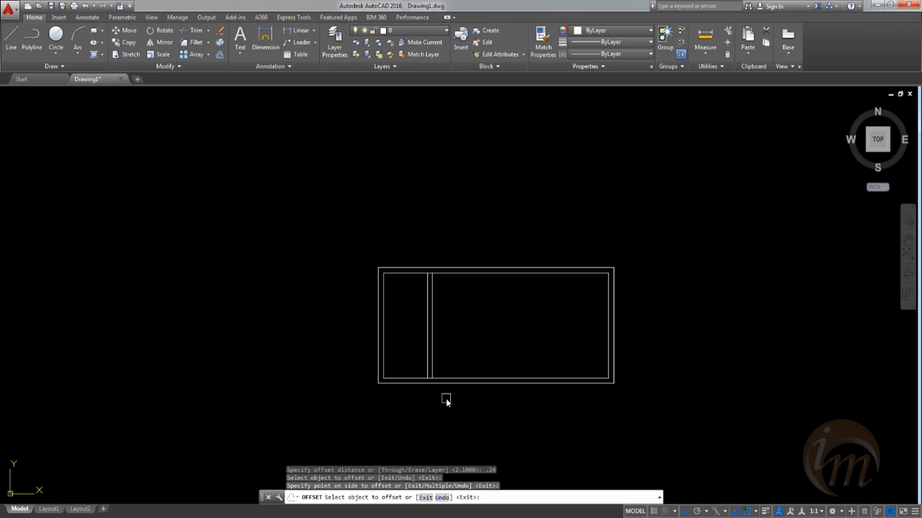
pyautogui.press('Escape')
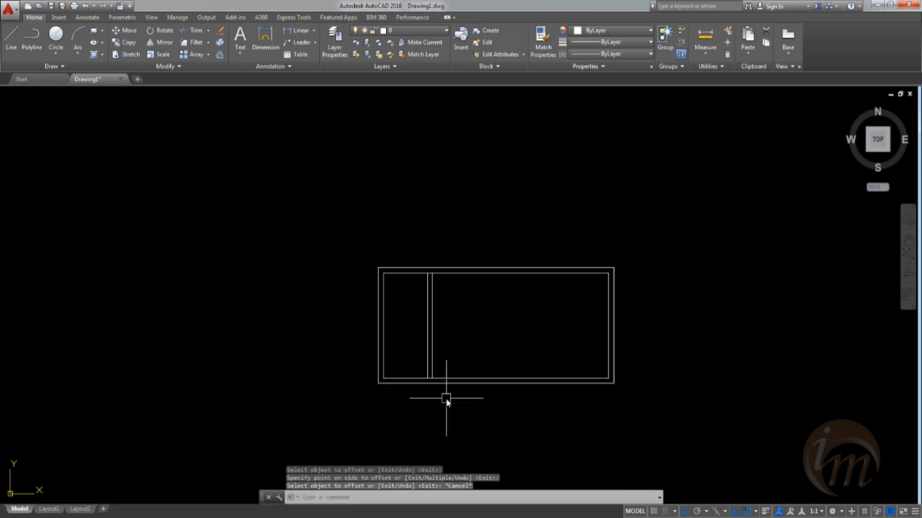
# Step: Offset the right line of the first partition 2.4 to the right to start the second partition
pyautogui.write('o')
pyautogui.press('Return')
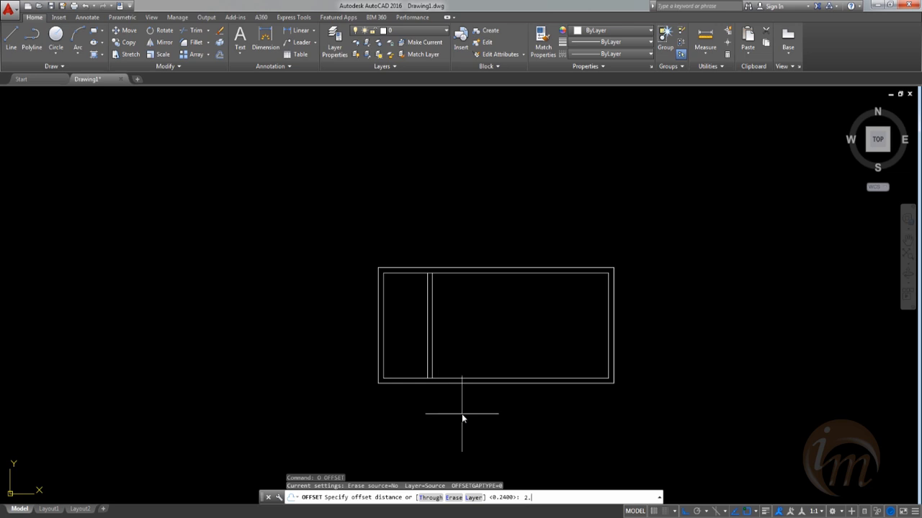
pyautogui.press('Return')
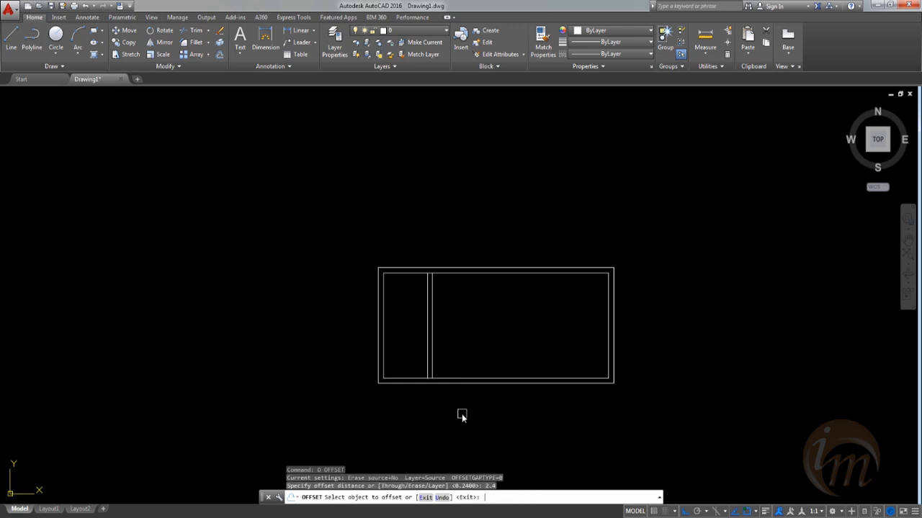
pyautogui.click(433, 353)
pyautogui.click(477, 360)
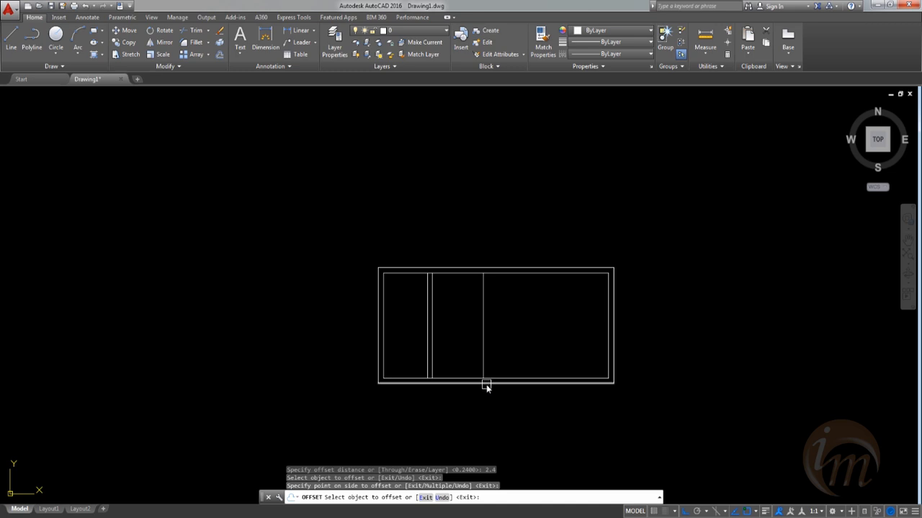
pyautogui.press('Escape')
# Step: Offset the second partition's line 0.24 to the right to form its other face
pyautogui.write('o')
pyautogui.press('Return')
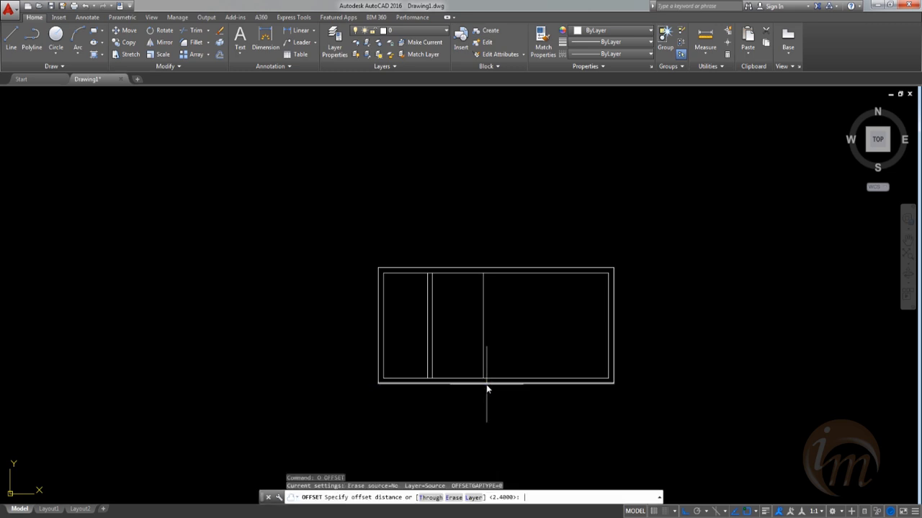
pyautogui.write('.24')
pyautogui.press('Return')
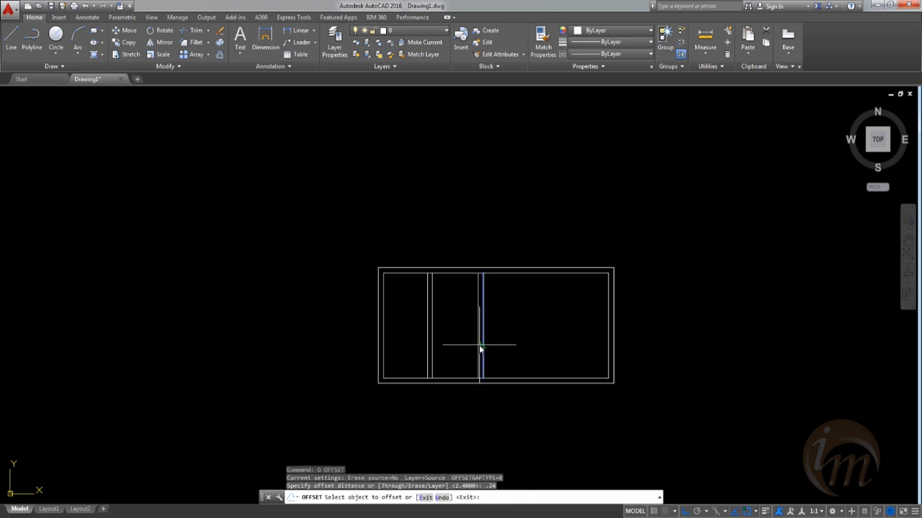
pyautogui.click(480, 350)
pyautogui.click(494, 361)
pyautogui.moveTo(490, 424); pyautogui.dragTo(439, 413, button='middle')
pyautogui.press('Escape')
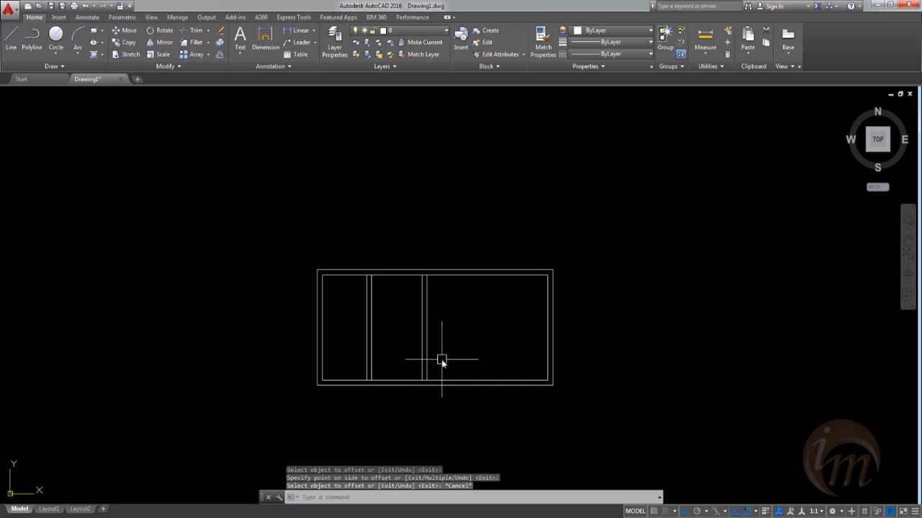
# Step: Offset the right line of the second partition 2.4 to the right to start the third partition
pyautogui.write('o')
pyautogui.press('Return')
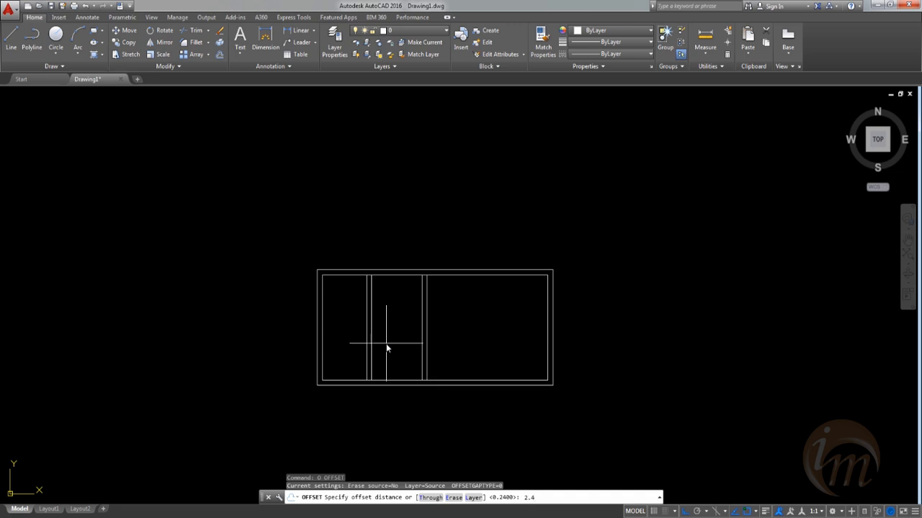
pyautogui.press('Return')
pyautogui.click(426, 327)
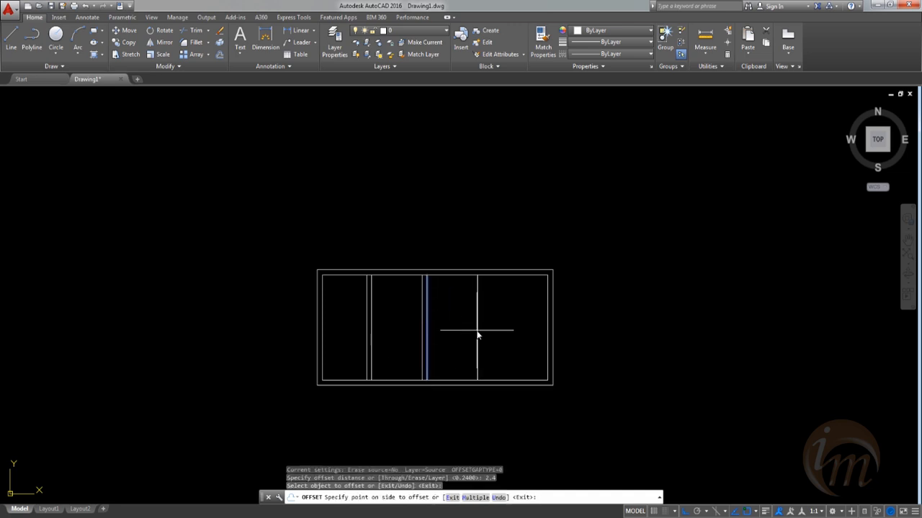
pyautogui.click(468, 342)
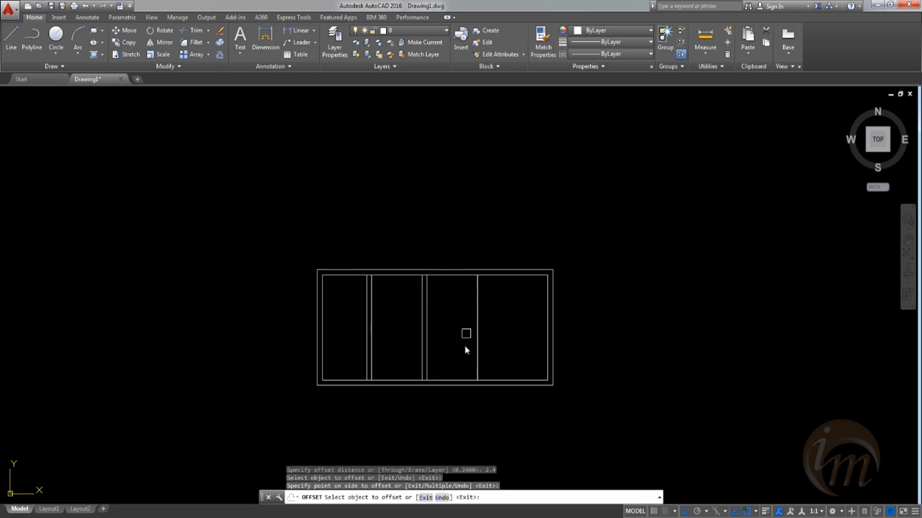
pyautogui.press('Return')
# Step: Offset the third partition's line 0.24 to the right to complete the third line pair
pyautogui.write('O')
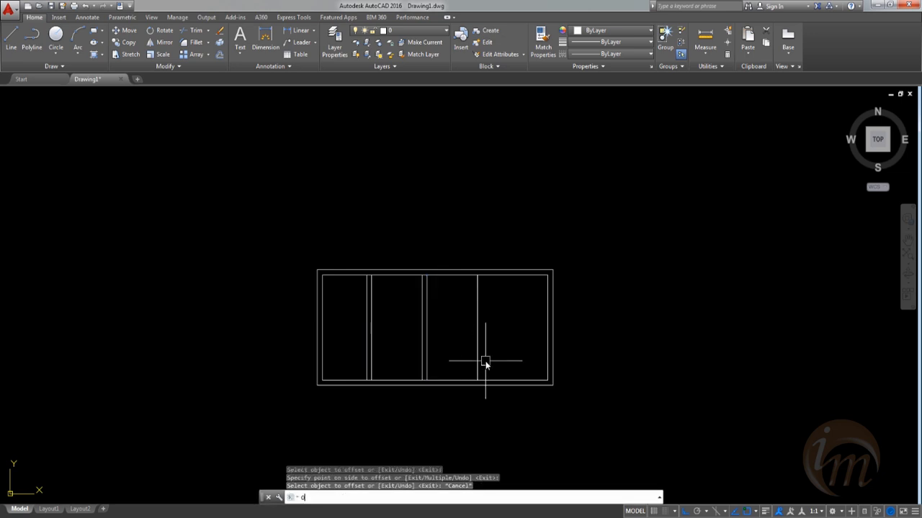
pyautogui.press('Return')
pyautogui.write('.24')
pyautogui.press('Return')
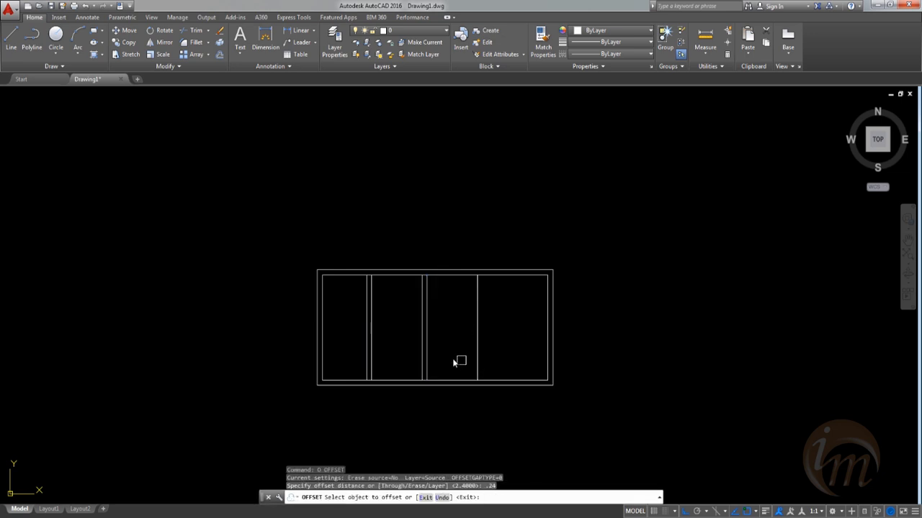
pyautogui.click(477, 366)
pyautogui.click(480, 391)
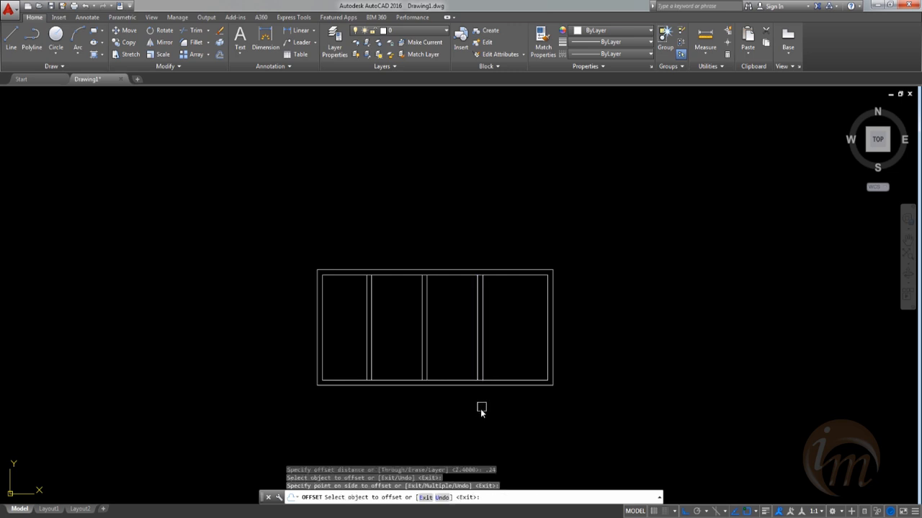
pyautogui.moveTo(480, 408); pyautogui.dragTo(453, 428, button='middle')
pyautogui.press('Escape')
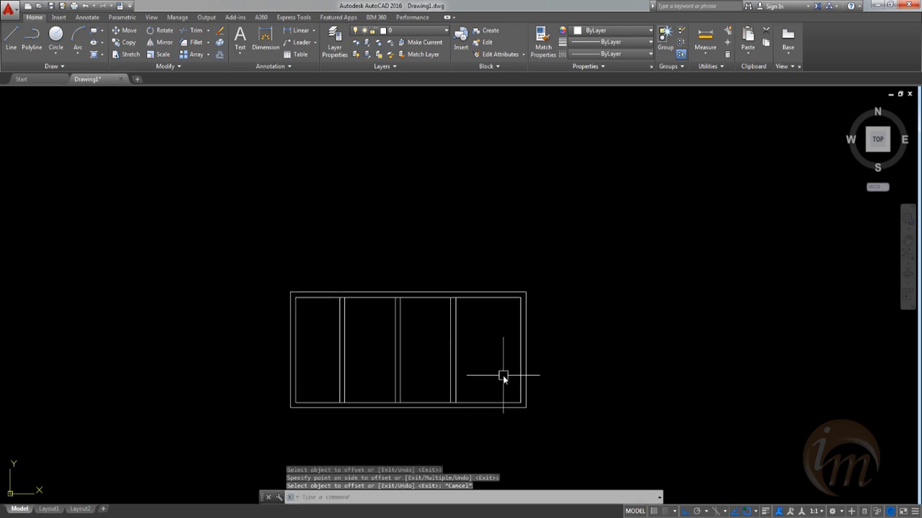
# Step: Offset the inner rectangle's top line 1.6 downward to create a horizontal line across all the compartments
pyautogui.moveTo(274, 370)
pyautogui.mouseDown(button='middle')
pyautogui.moveTo(324, 351)
pyautogui.moveTo(328, 315)
pyautogui.moveTo(324, 350)
pyautogui.mouseUp(button='middle')
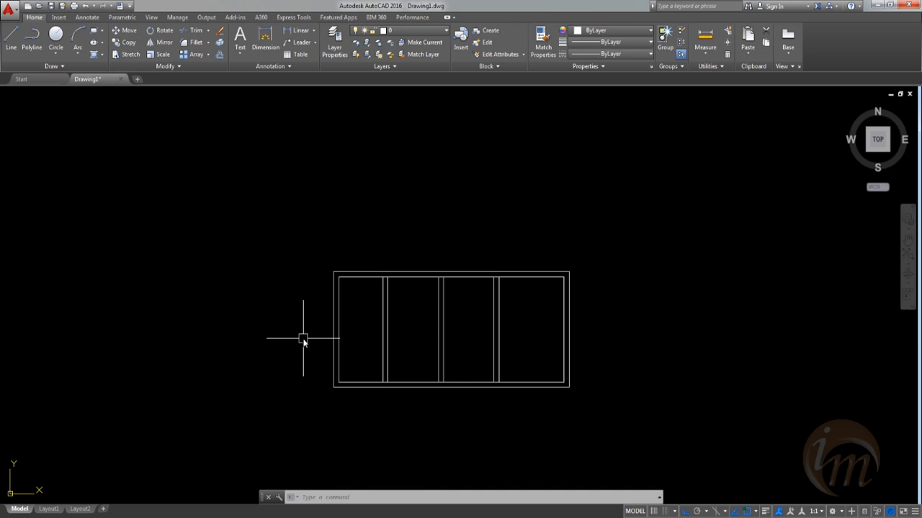
pyautogui.moveTo(364, 347); pyautogui.dragTo(365, 364, button='middle')
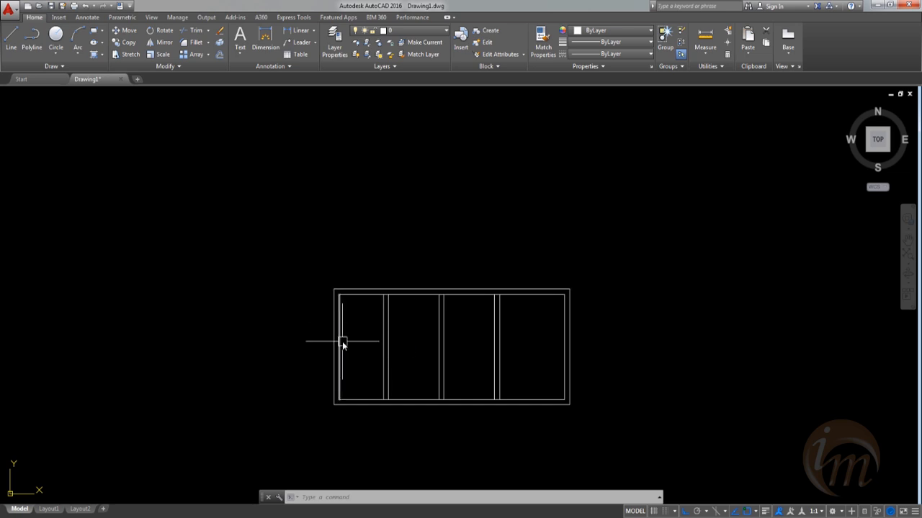
pyautogui.write('o')
pyautogui.press('Return')
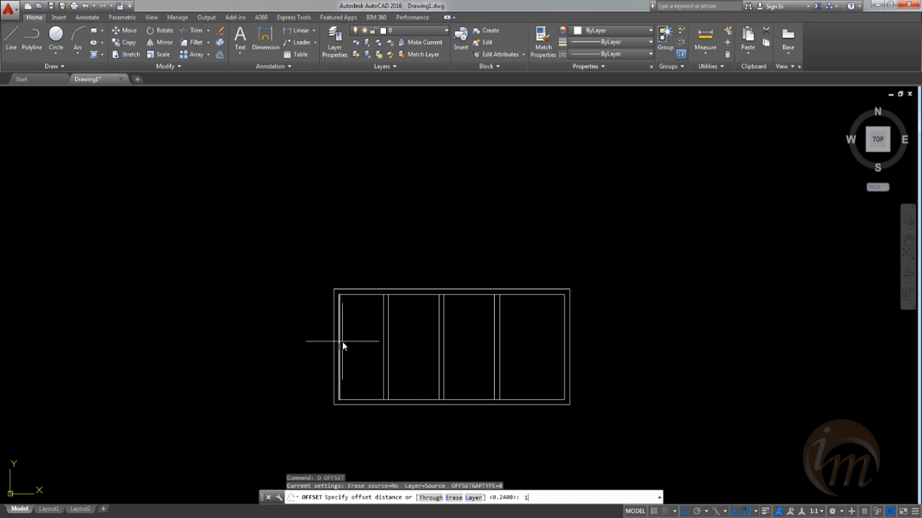
pyautogui.write('1.6')
pyautogui.press('Return')
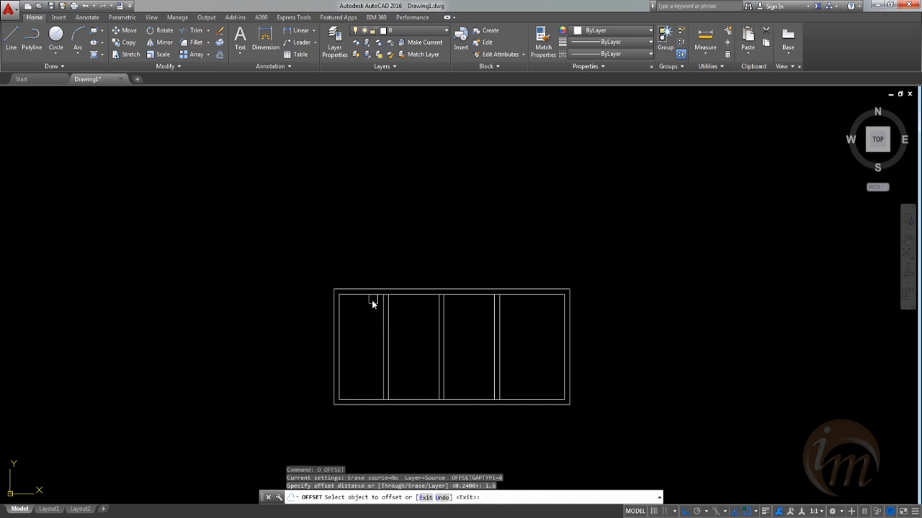
pyautogui.click(365, 300)
pyautogui.click(364, 323)
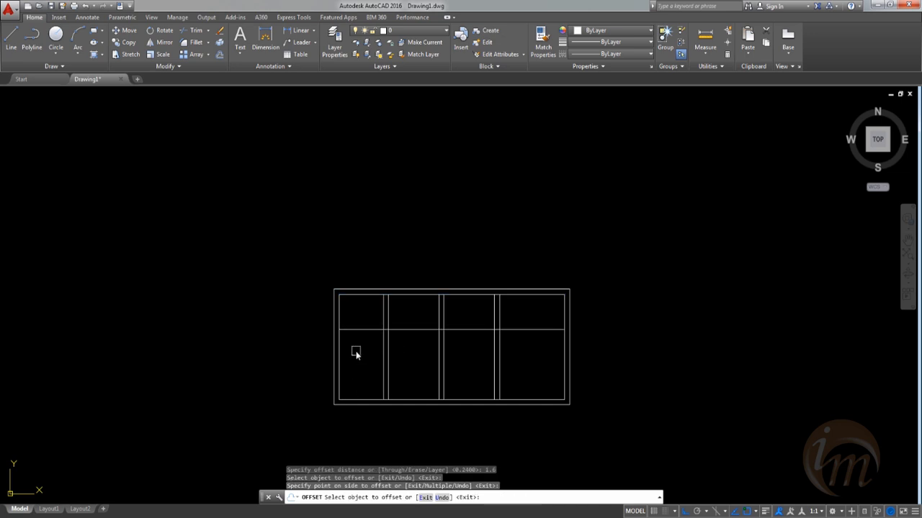
pyautogui.moveTo(413, 339); pyautogui.dragTo(365, 325, button='middle')
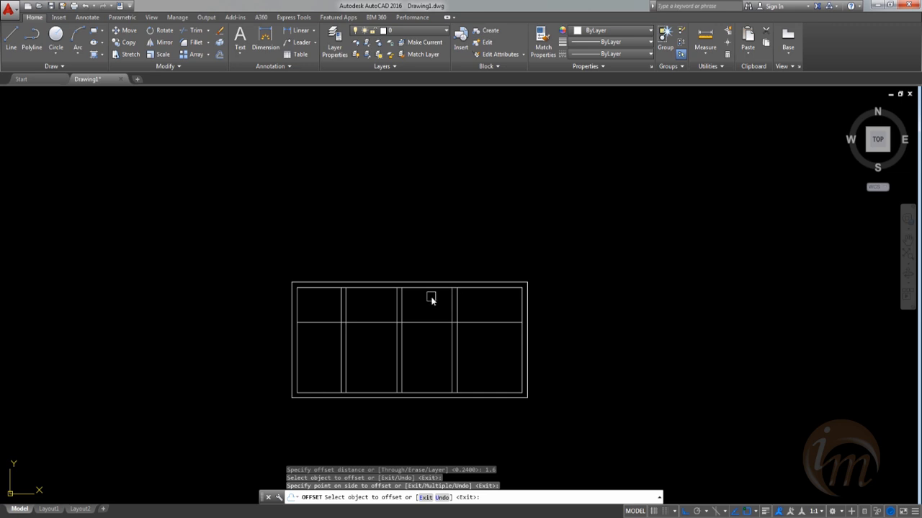
pyautogui.moveTo(444, 348); pyautogui.dragTo(425, 312, button='middle')
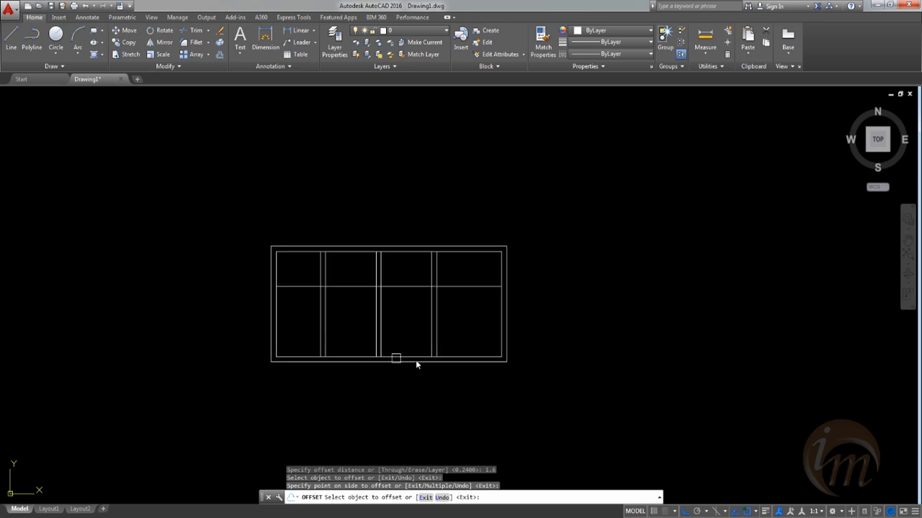
pyautogui.moveTo(407, 336); pyautogui.dragTo(438, 350, button='middle')
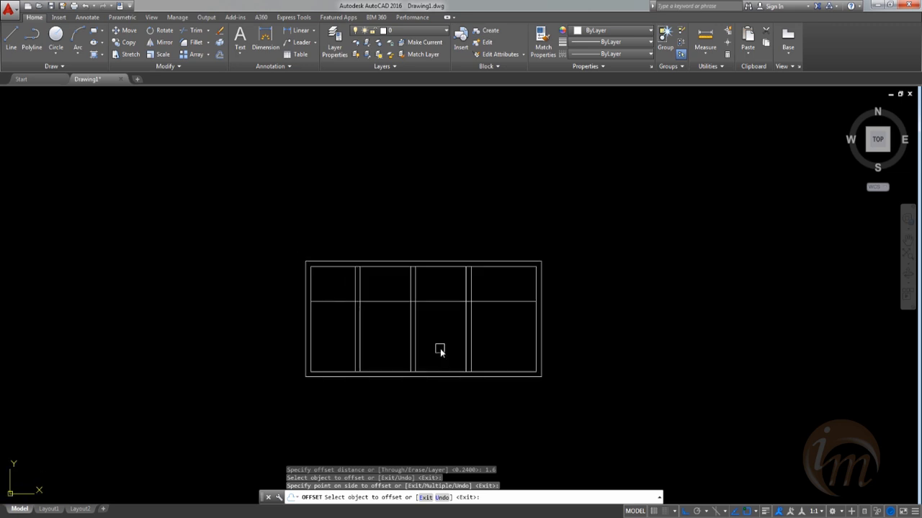
pyautogui.press('Escape')
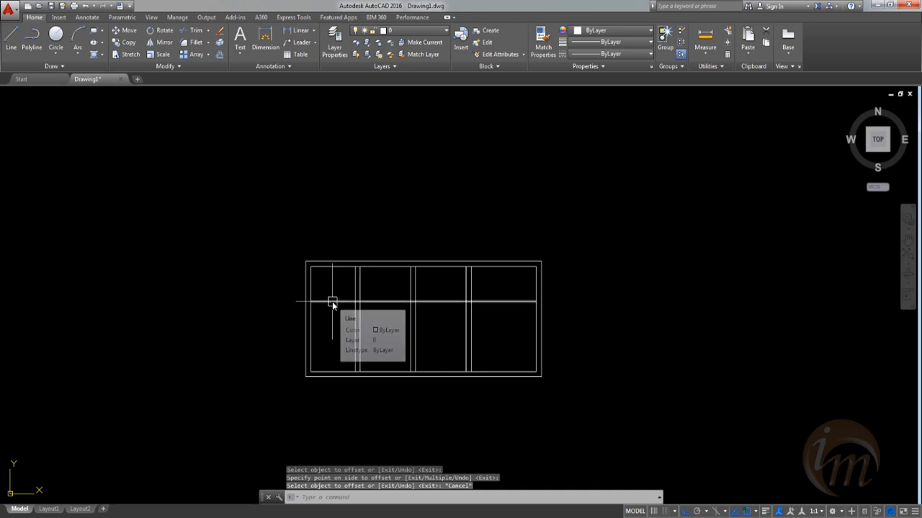
# Step: Offset the horizontal partition line 0.24 downward to form its other face
pyautogui.write('o')
pyautogui.press('Return')
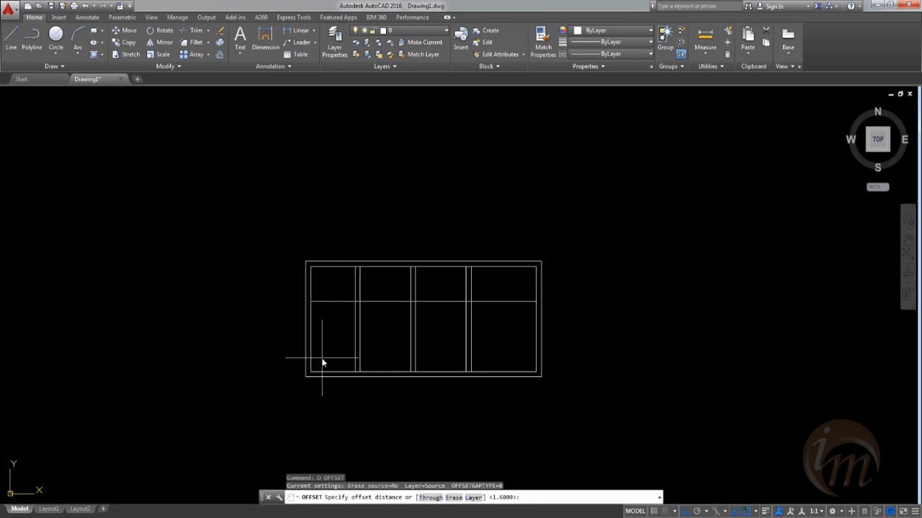
pyautogui.write('.24')
pyautogui.press('Return')
pyautogui.click(329, 303)
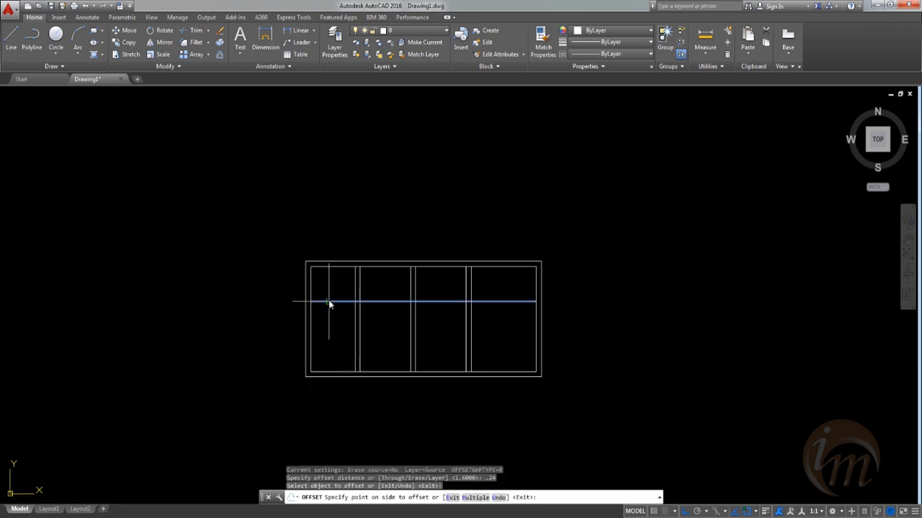
pyautogui.click(329, 312)
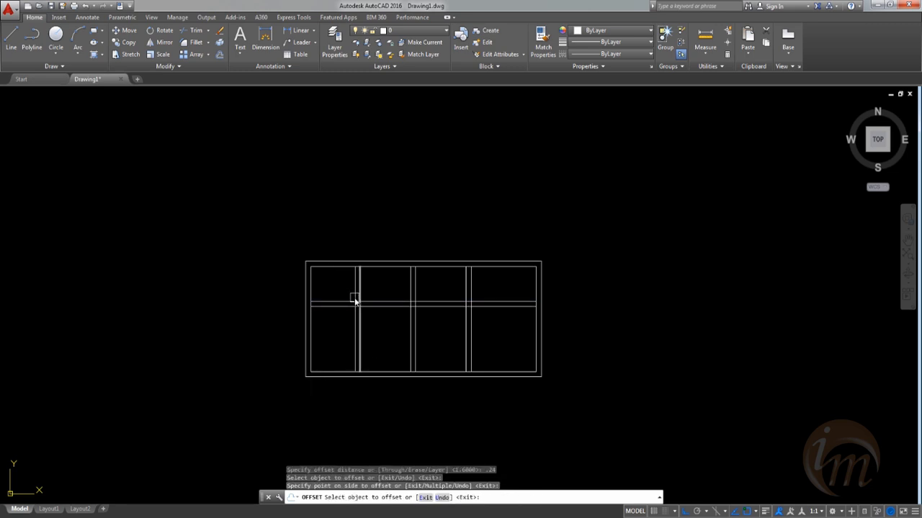
pyautogui.moveTo(422, 341)
pyautogui.mouseDown(button='middle')
pyautogui.moveTo(403, 335)
pyautogui.moveTo(437, 339)
pyautogui.mouseUp(button='middle')
pyautogui.press('Escape')
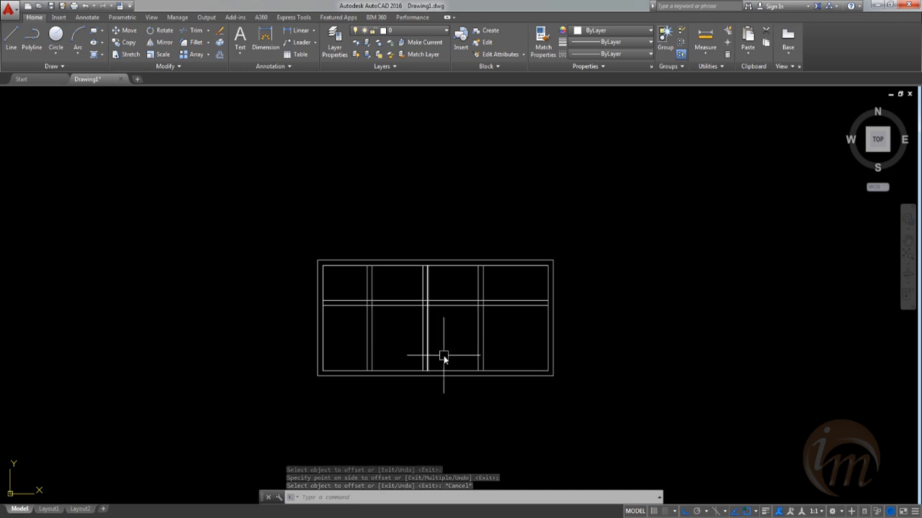
# Step: Draw a line along the inner bottom wall edge between the second and third vertical partitions
pyautogui.scroll(2, 428, 373)
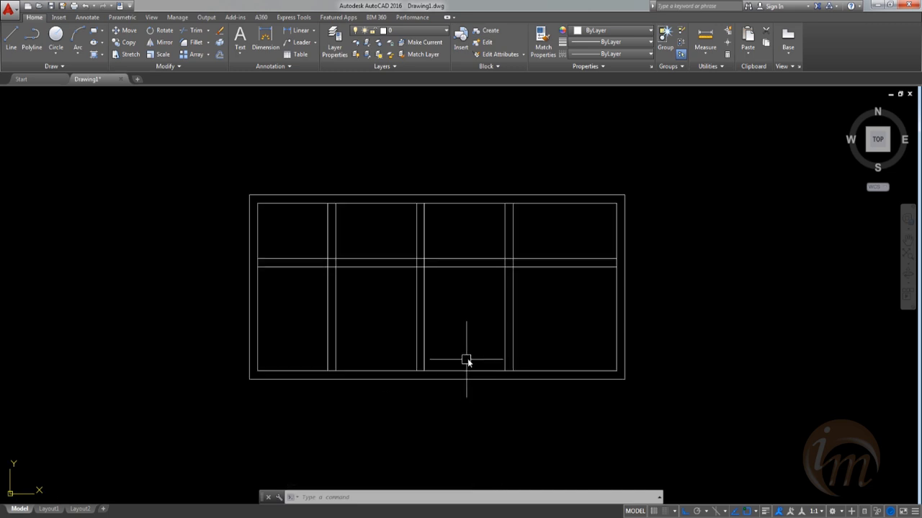
pyautogui.write('l')
pyautogui.press('Return')
pyautogui.click(425, 372)
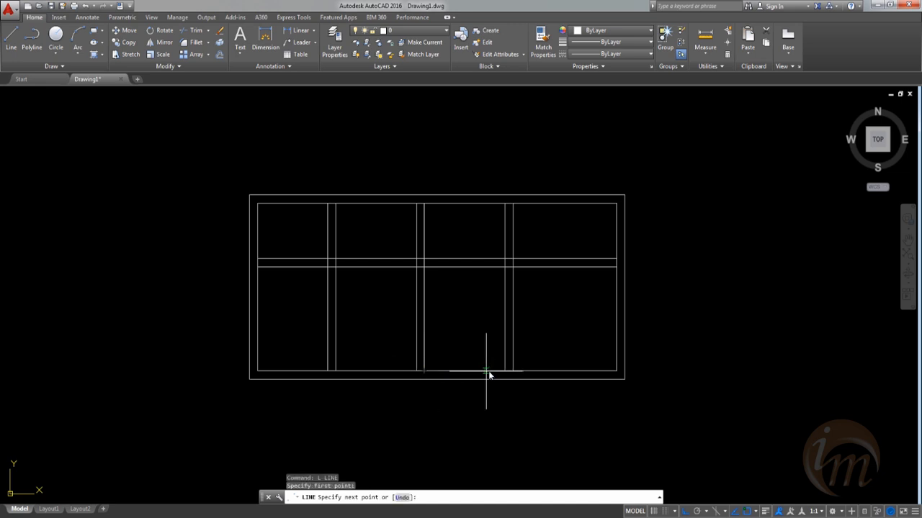
pyautogui.press('Escape')
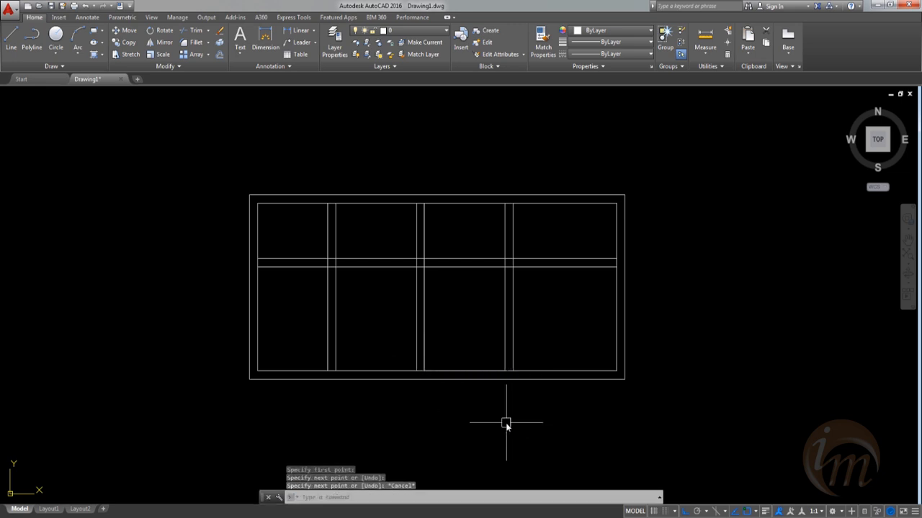
# Step: Offset the short line at the bottom of the third compartment 1.6 upward
pyautogui.write('o')
pyautogui.press('Return')
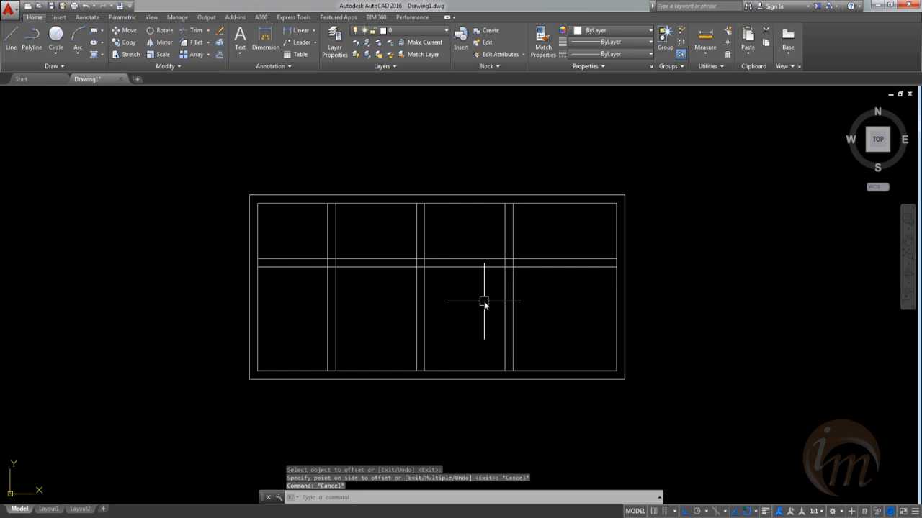
pyautogui.write('o')
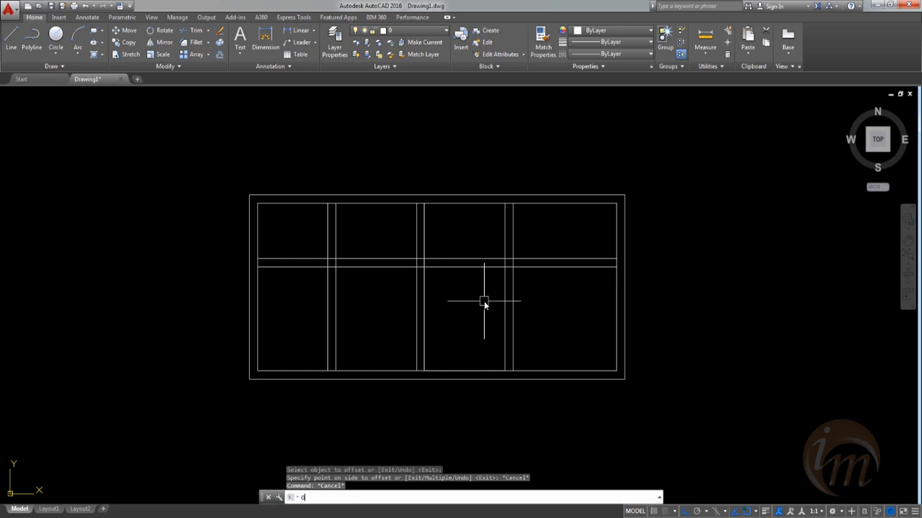
pyautogui.press('Return')
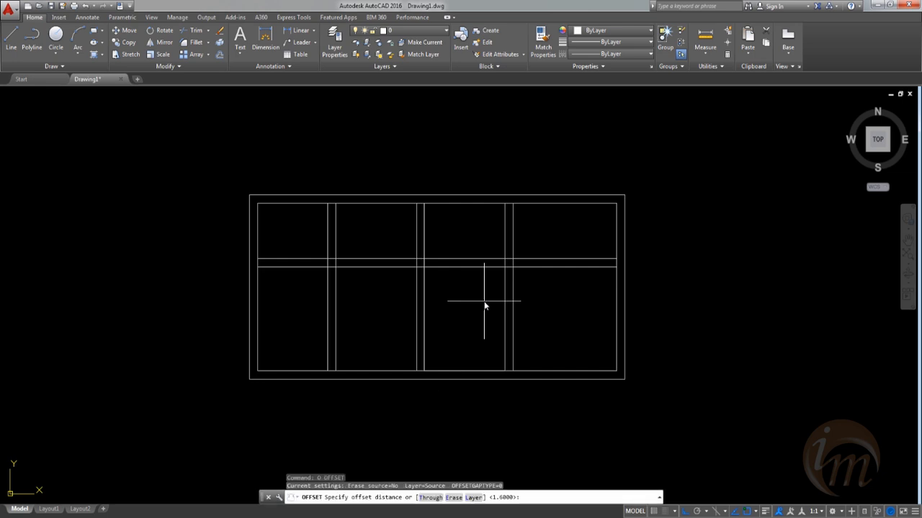
pyautogui.write('1.6')
pyautogui.press('Return')
pyautogui.click(468, 370)
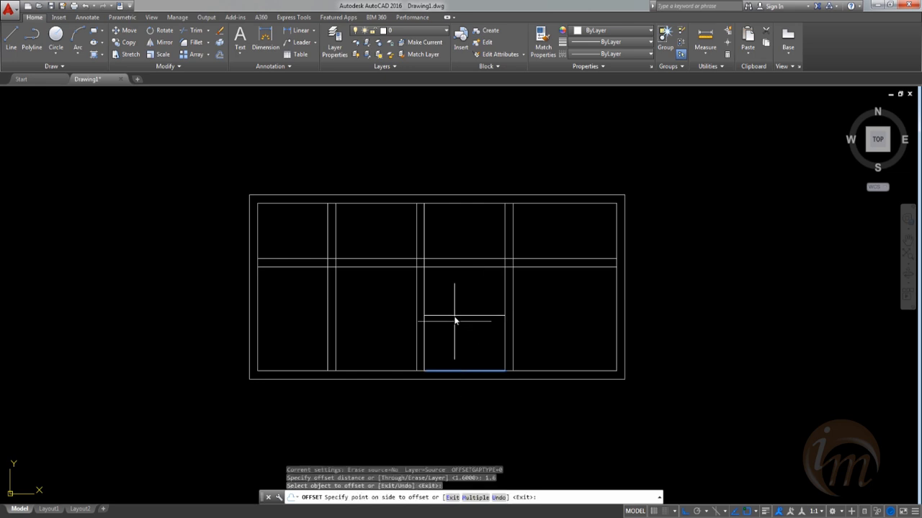
pyautogui.click(454, 311)
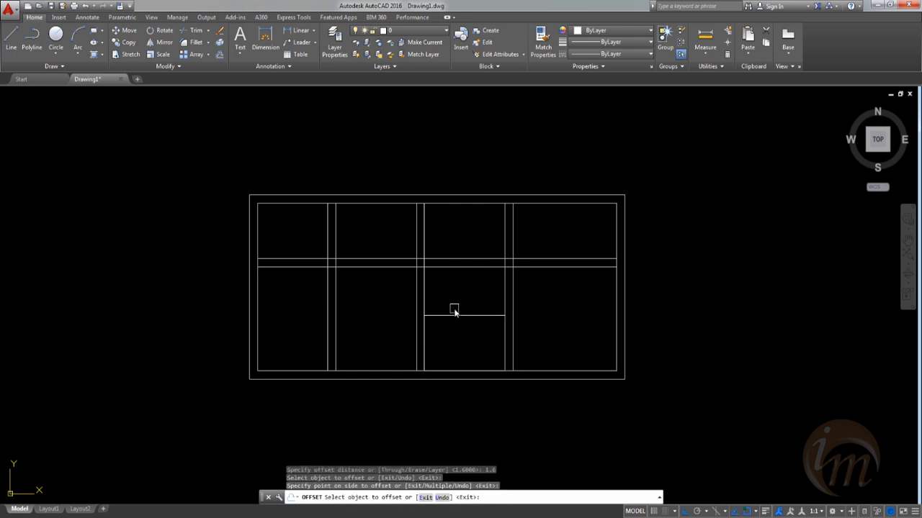
pyautogui.press('Return')
# Step: Offset the short horizontal line inside the third compartment 0.24 upward to form its other face
pyautogui.write('o')
pyautogui.press('Return')
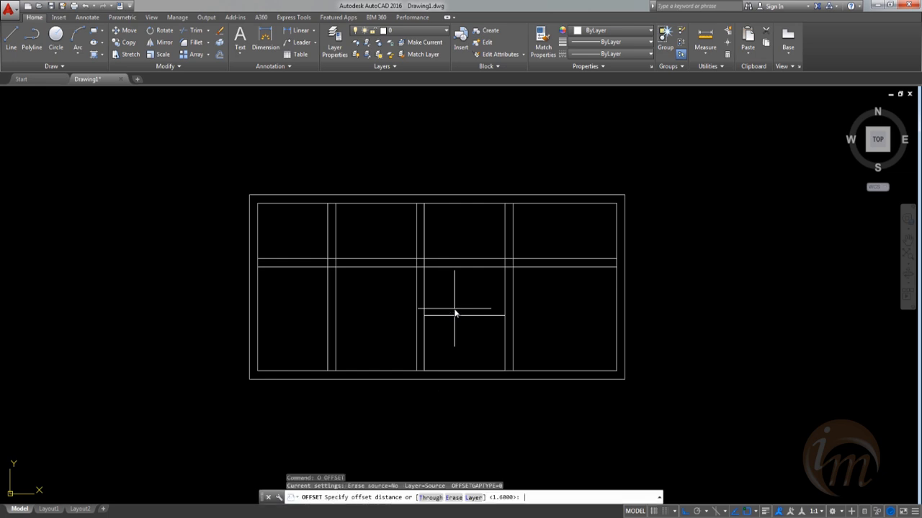
pyautogui.write('.24')
pyautogui.press('Return')
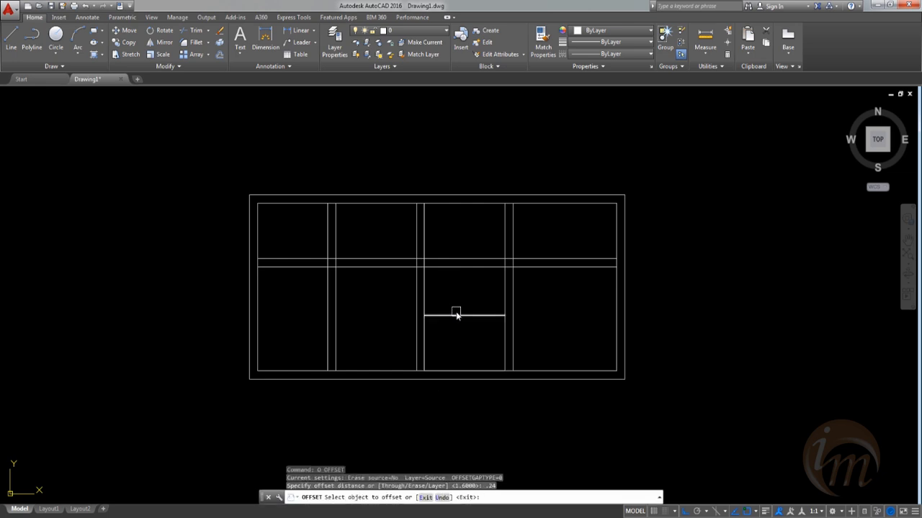
pyautogui.click(455, 314)
pyautogui.click(455, 310)
pyautogui.scroll(-3, 500, 358)
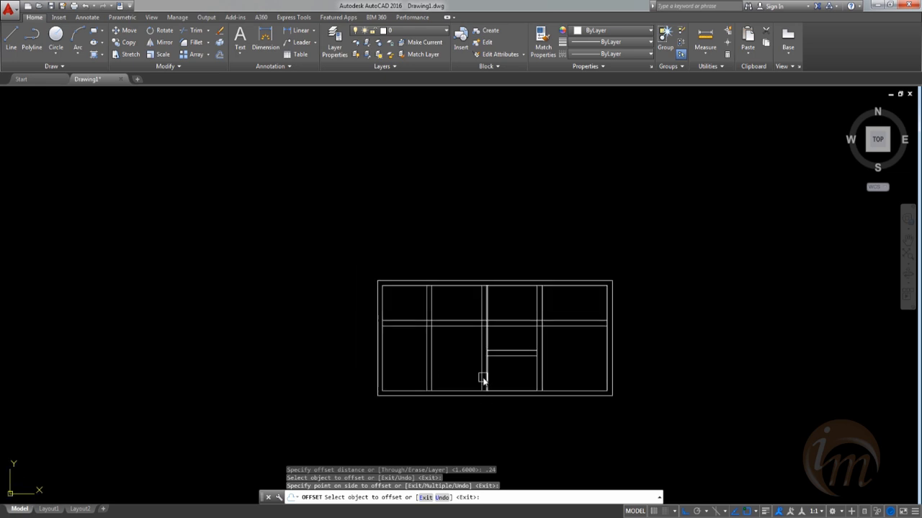
pyautogui.moveTo(566, 316)
pyautogui.mouseDown(button='middle')
pyautogui.moveTo(486, 341)
pyautogui.moveTo(472, 363)
pyautogui.moveTo(493, 360)
pyautogui.mouseUp(button='middle')
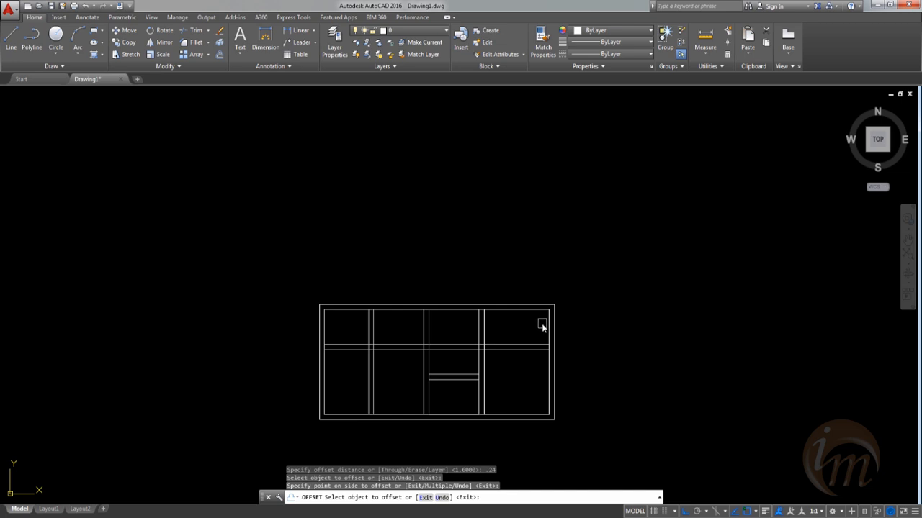
pyautogui.press('Escape')
# Step: Draw connected lines from the inner top-right corner: 1.6 to the left, 1.9 down, and across to the inner right wall
pyautogui.write('l')
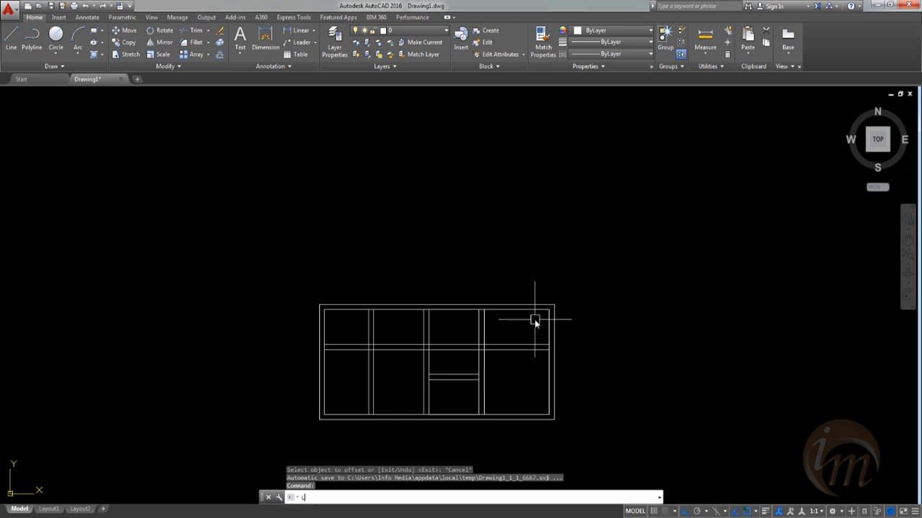
pyautogui.press('Return')
pyautogui.click(549, 310)
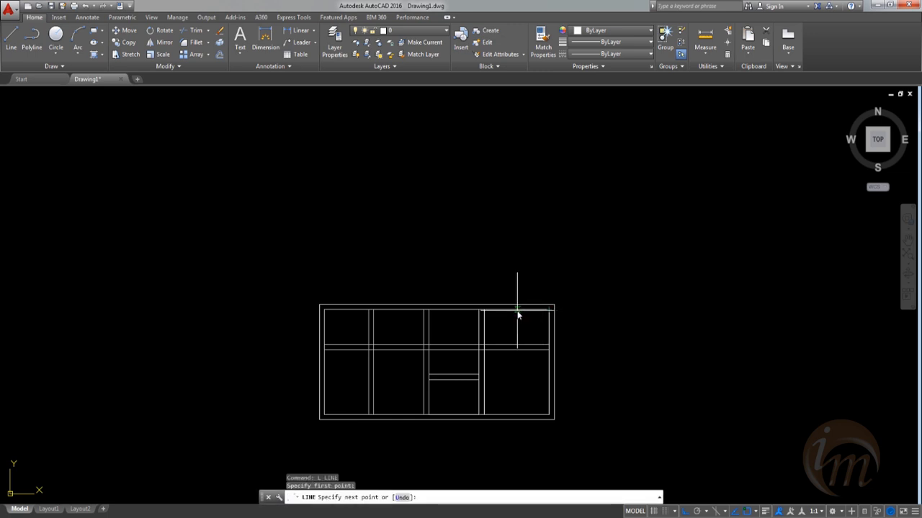
pyautogui.write('1.6')
pyautogui.press('Return')
pyautogui.write('1')
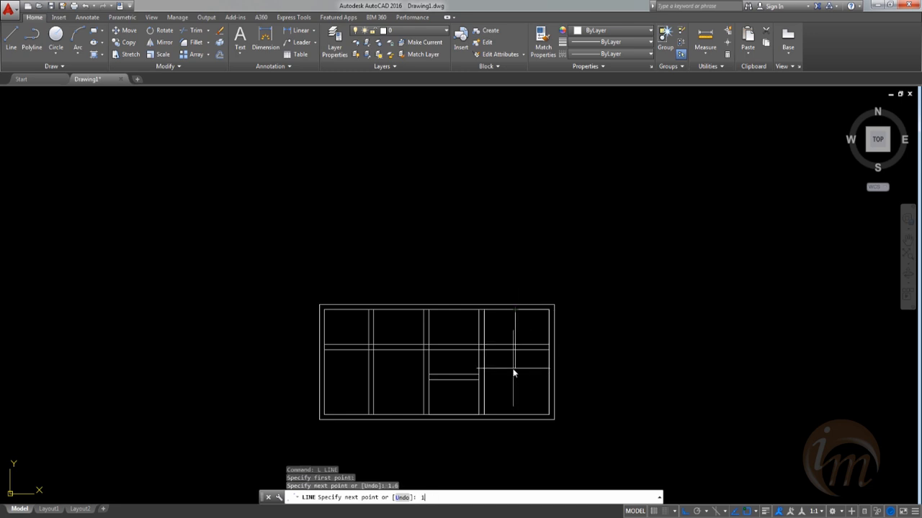
pyautogui.write('.9')
pyautogui.press('Return')
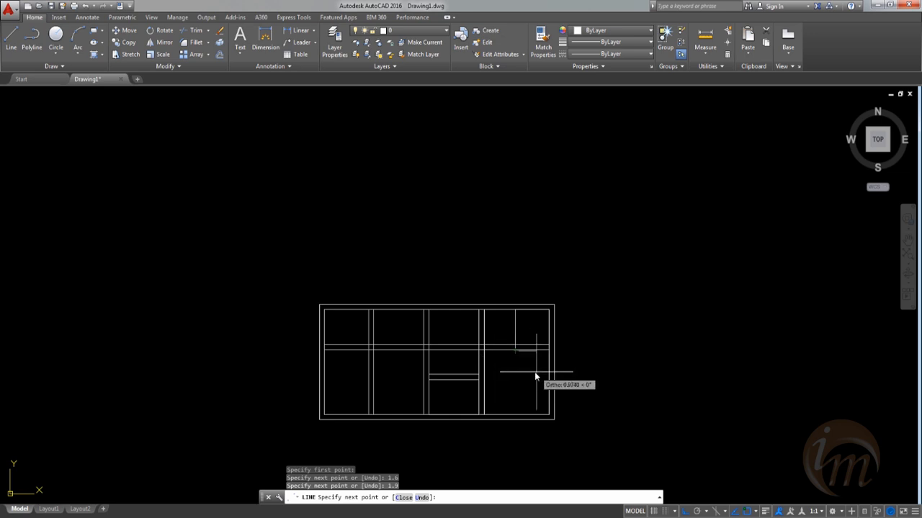
pyautogui.scroll(5, 514, 346)
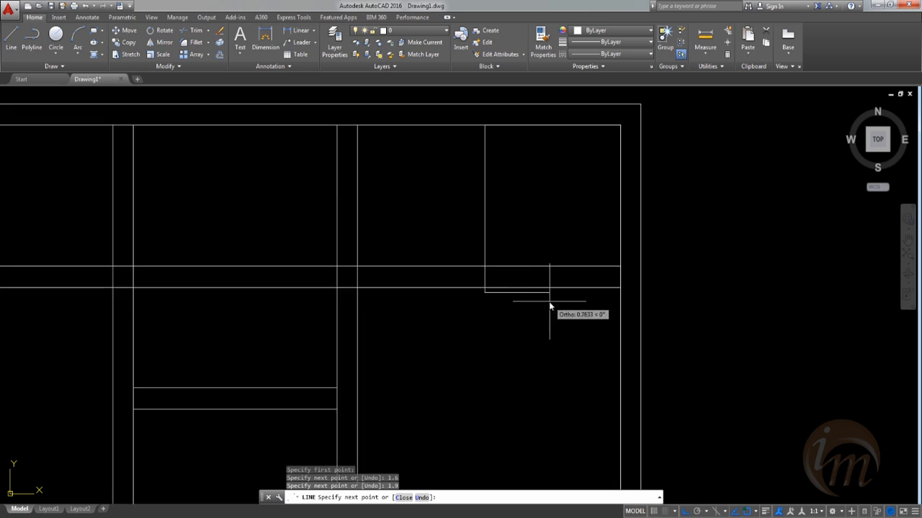
pyautogui.click(620, 292)
pyautogui.press('Escape')
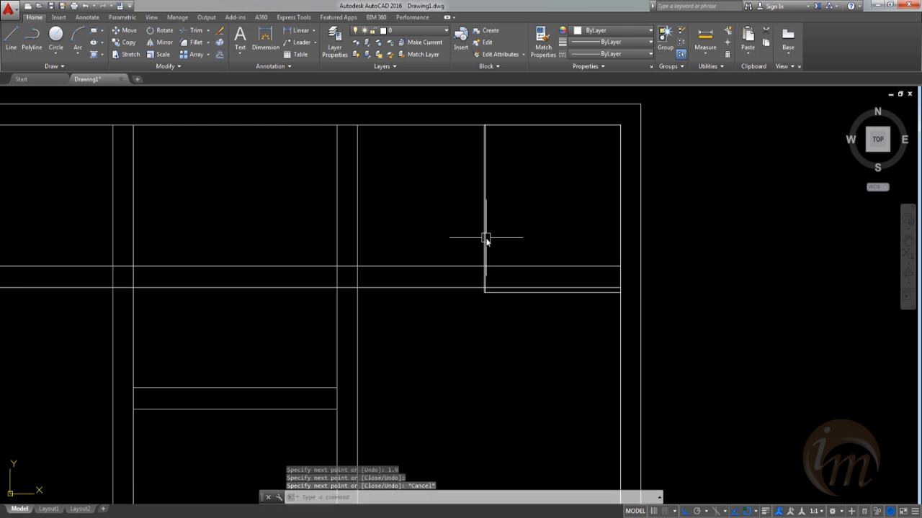
# Step: Offset the corner room's vertical line 0.24 to the left and its horizontal line 0.24 downward
pyautogui.write('o')
pyautogui.press('Return')
pyautogui.write('.24')
pyautogui.press('Return')
pyautogui.click(484, 214)
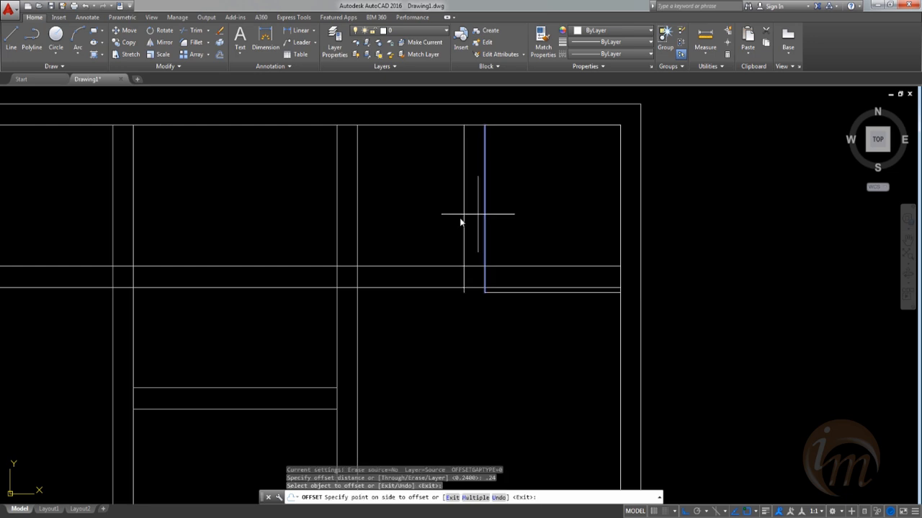
pyautogui.click(451, 222)
pyautogui.click(528, 292)
pyautogui.click(511, 322)
pyautogui.scroll(-5, 474, 332)
pyautogui.scroll(4, 473, 332)
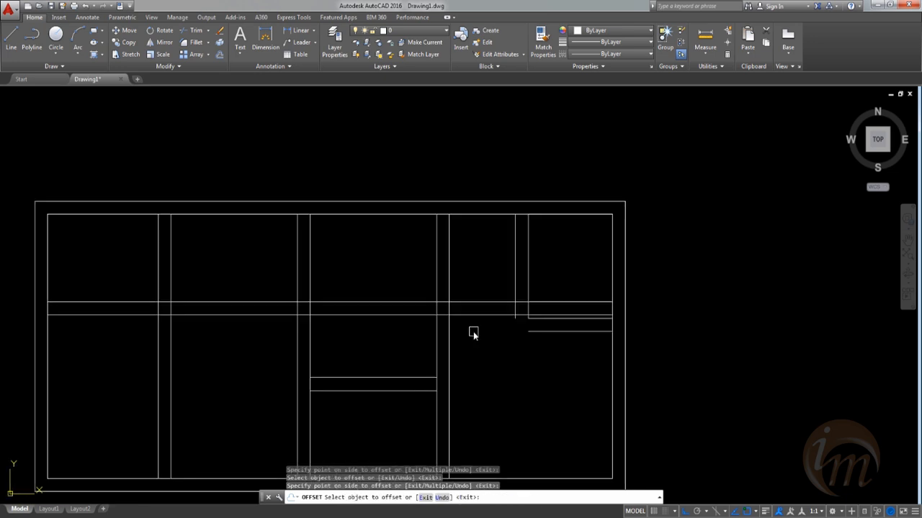
pyautogui.press('Escape')
# Step: Draw a rectangle 0.24 long and 0.8 wide outside the plan, beyond its right wall
pyautogui.scroll(-4, 242, 312)
pyautogui.moveTo(249, 312)
pyautogui.mouseDown(button='middle')
pyautogui.moveTo(307, 305)
pyautogui.moveTo(395, 323)
pyautogui.mouseUp(button='middle')
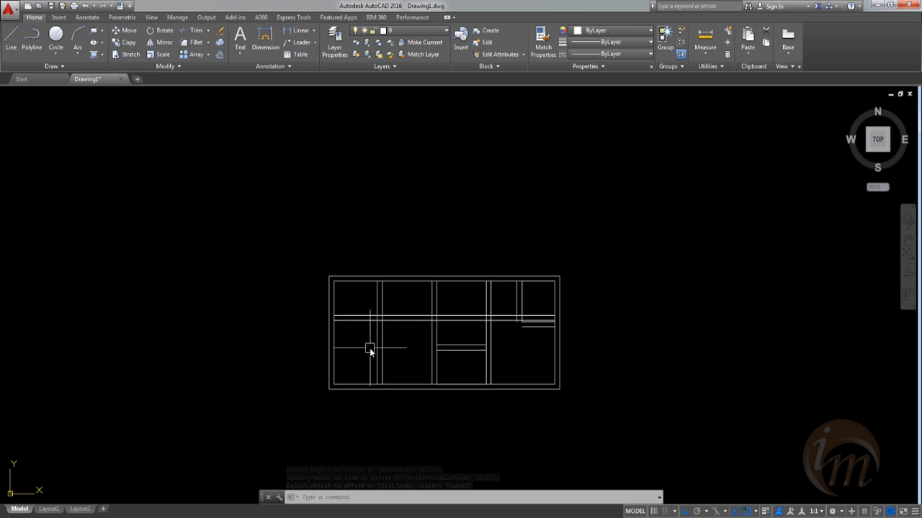
pyautogui.scroll(2, 370, 346)
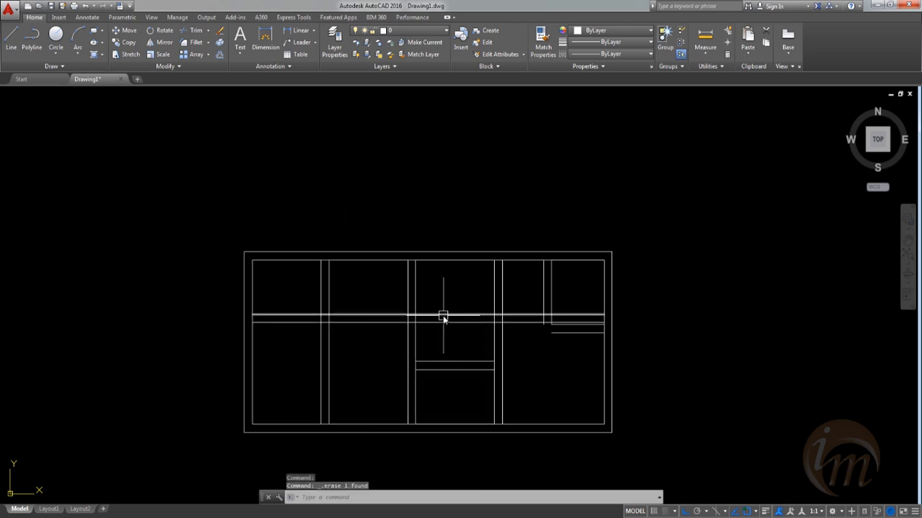
pyautogui.moveTo(444, 319)
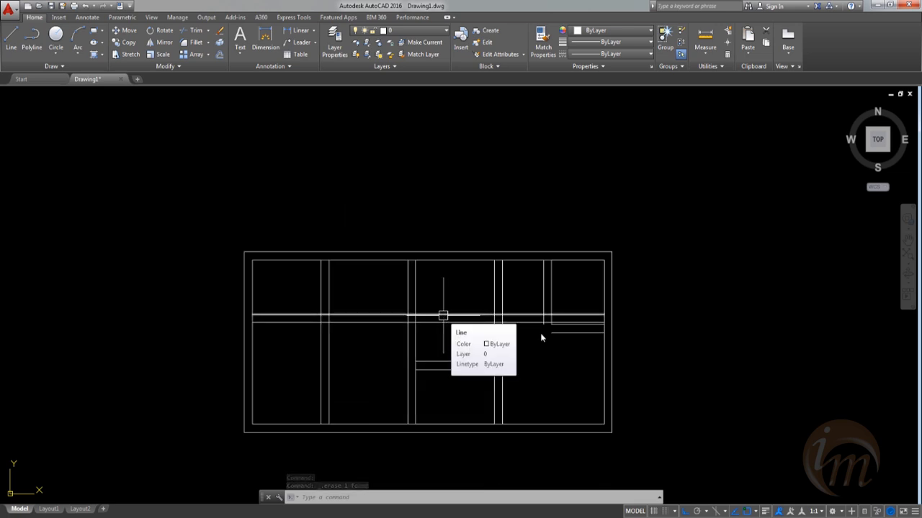
pyautogui.moveTo(619, 343)
pyautogui.mouseDown(button='middle')
pyautogui.moveTo(619, 352)
pyautogui.moveTo(680, 344)
pyautogui.mouseUp(button='middle')
pyautogui.write('REC')
pyautogui.press('Return')
pyautogui.click(696, 292)
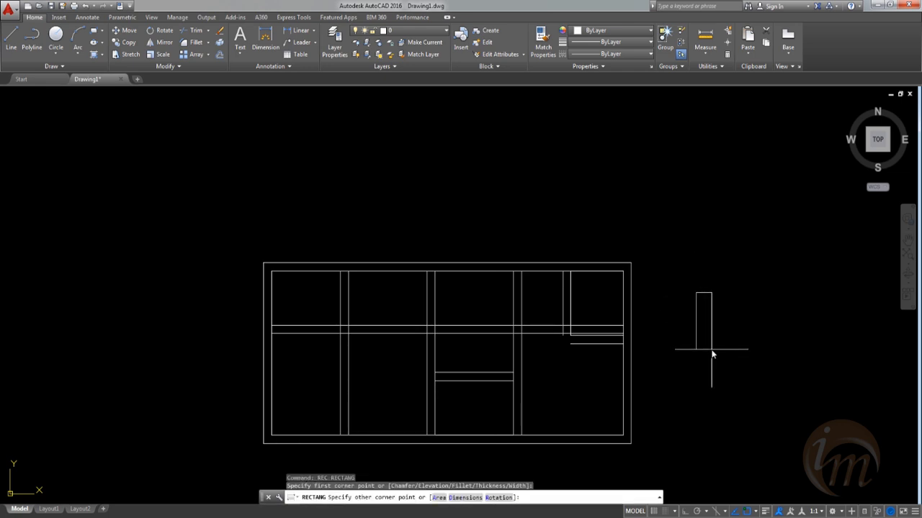
pyautogui.write('D')
pyautogui.press('Return')
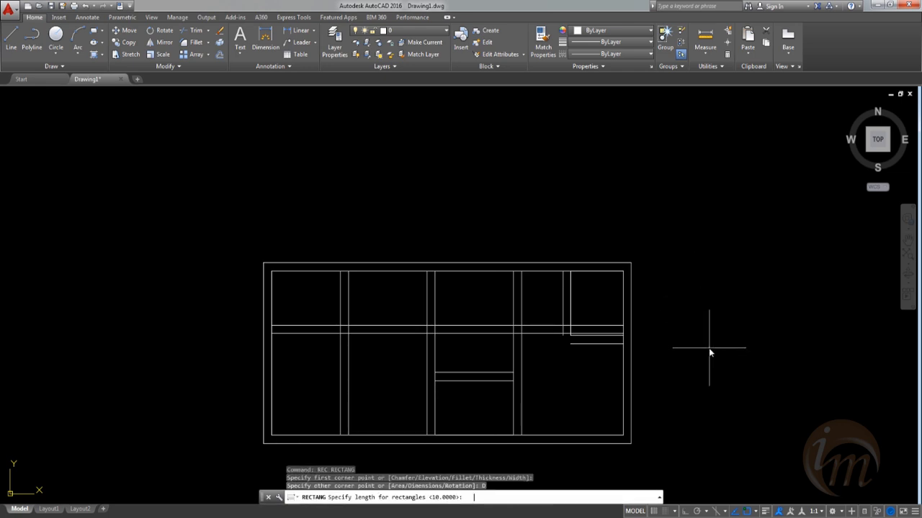
pyautogui.write('.24')
pyautogui.press('Return')
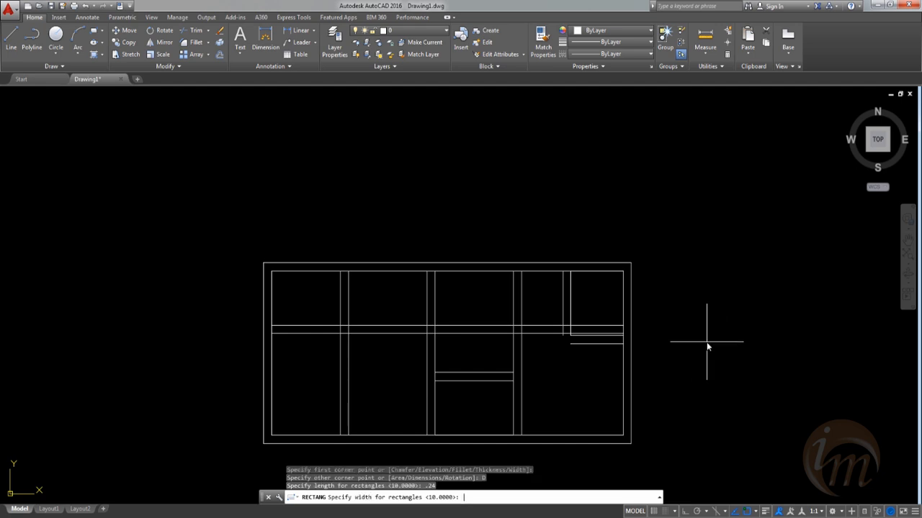
pyautogui.write('.8')
pyautogui.press('Return')
pyautogui.click(742, 337)
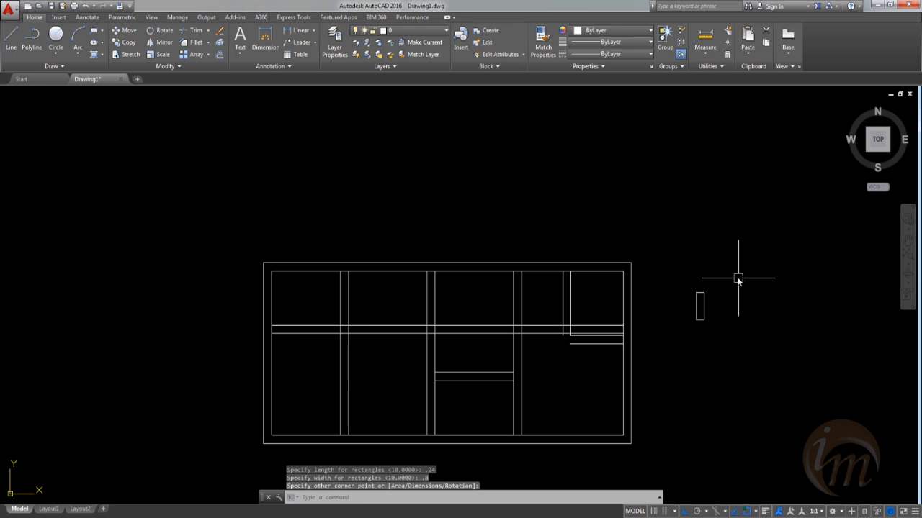
# Step: Copy the door rectangle from outside the plan into the first vertical partition, its lower-left corner on the horizontal wall's upper face
pyautogui.click(715, 334)
pyautogui.click(674, 279)
pyautogui.write('do')
pyautogui.press('Return')
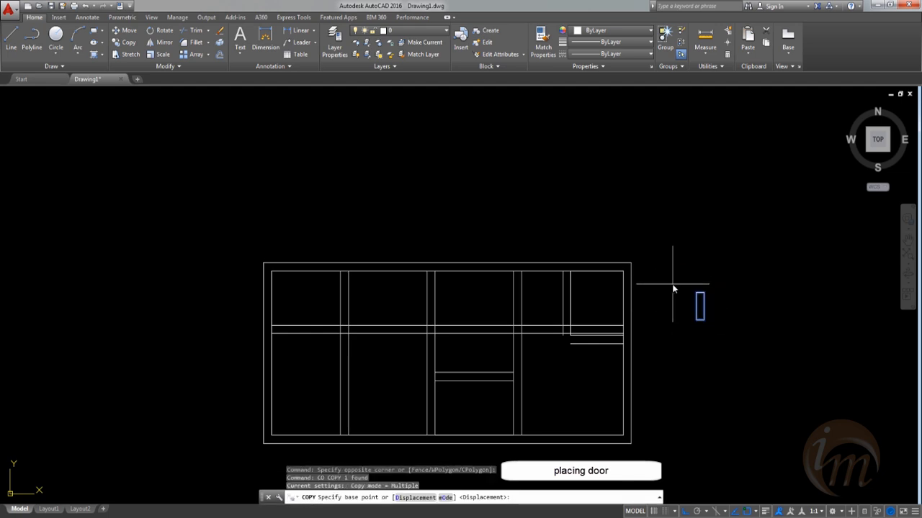
pyautogui.click(696, 320)
pyautogui.scroll(4, 394, 314)
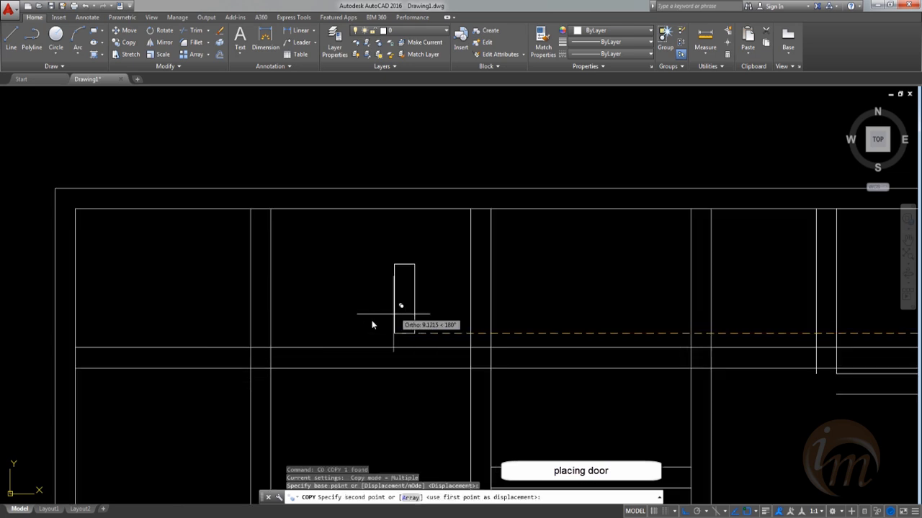
pyautogui.click(252, 350)
pyautogui.scroll(-3, 331, 378)
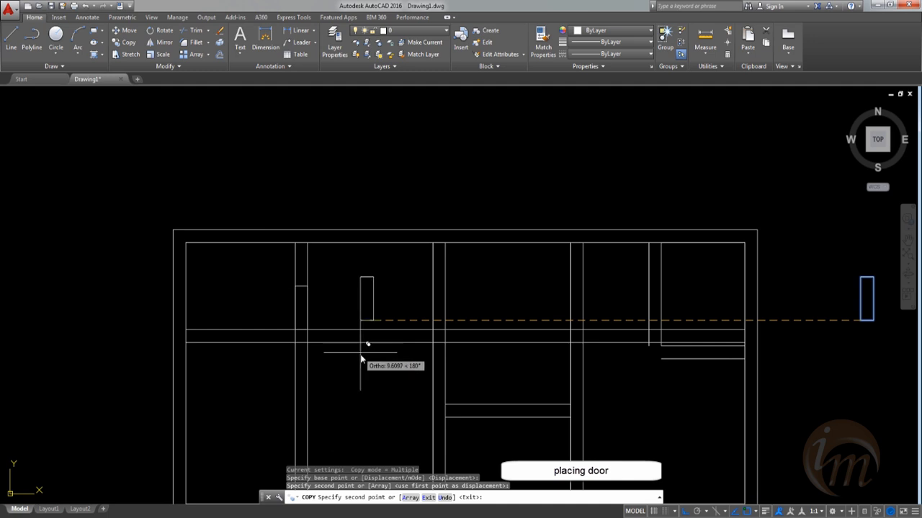
pyautogui.moveTo(405, 381)
pyautogui.mouseDown(button='middle')
pyautogui.moveTo(389, 359)
pyautogui.moveTo(422, 345)
pyautogui.mouseUp(button='middle')
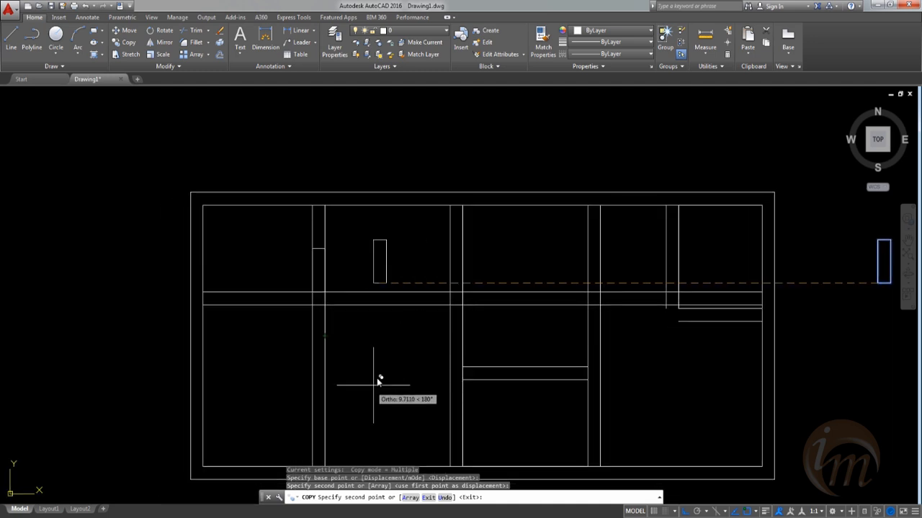
pyautogui.press('Escape')
# Step: Move the door in the first vertical partition 0.24 upward, away from the horizontal wall
pyautogui.click(294, 242)
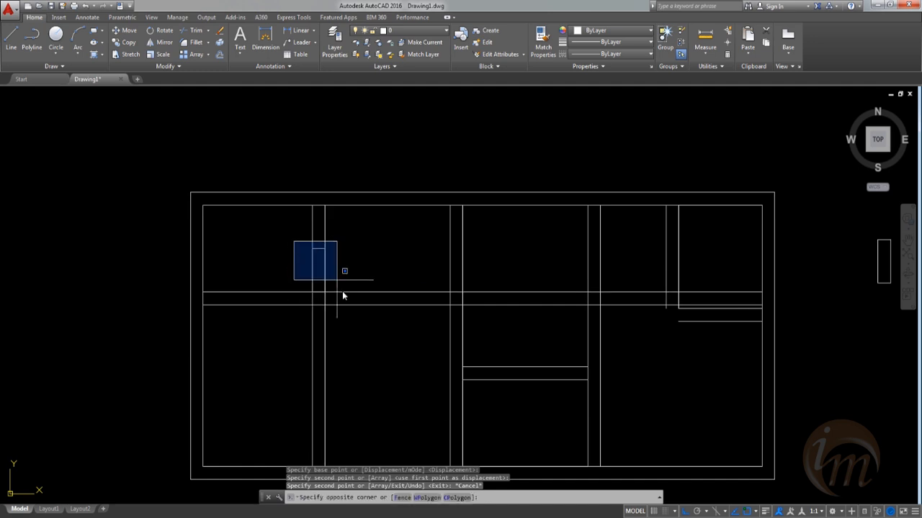
pyautogui.click(340, 297)
pyautogui.write('m')
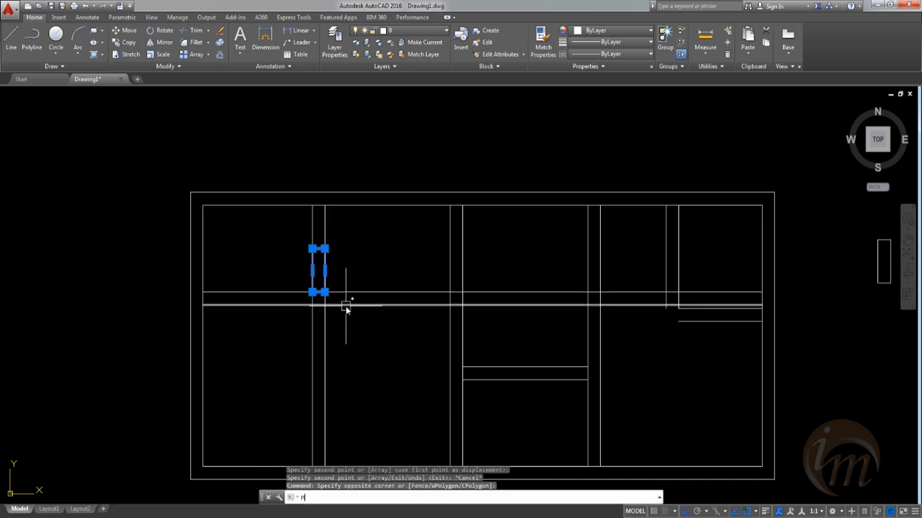
pyautogui.press('Return')
pyautogui.click(312, 294)
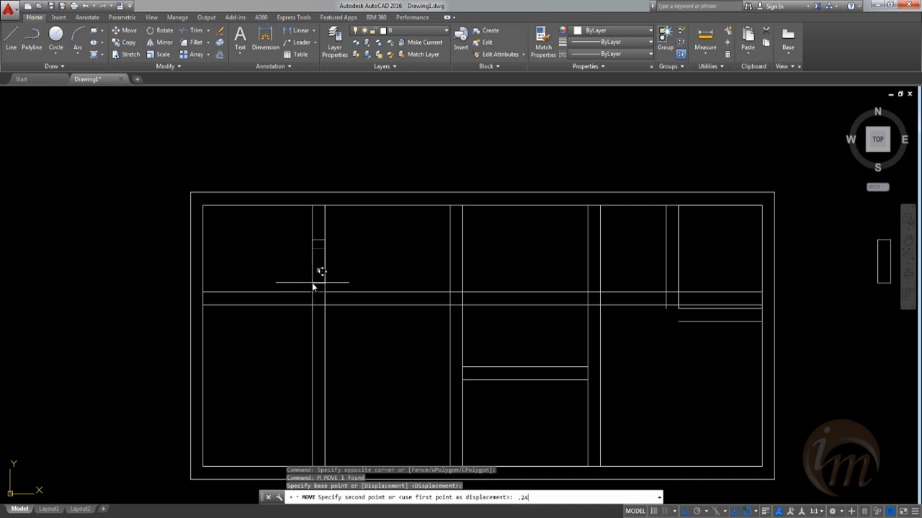
pyautogui.press('Return')
# Step: Copy that door within the first partition so its upper-right corner meets the horizontal wall's lower face
pyautogui.moveTo(362, 323); pyautogui.dragTo(370, 348, button='middle')
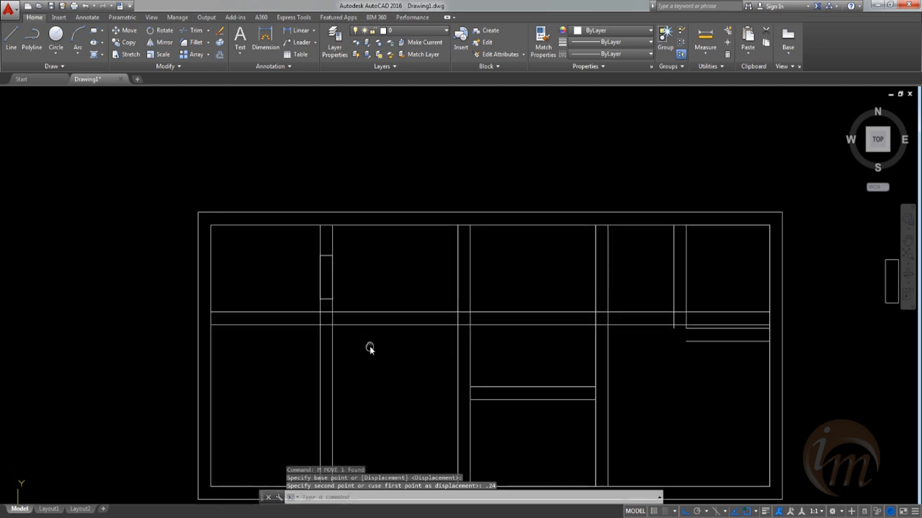
pyautogui.scroll(2, 331, 344)
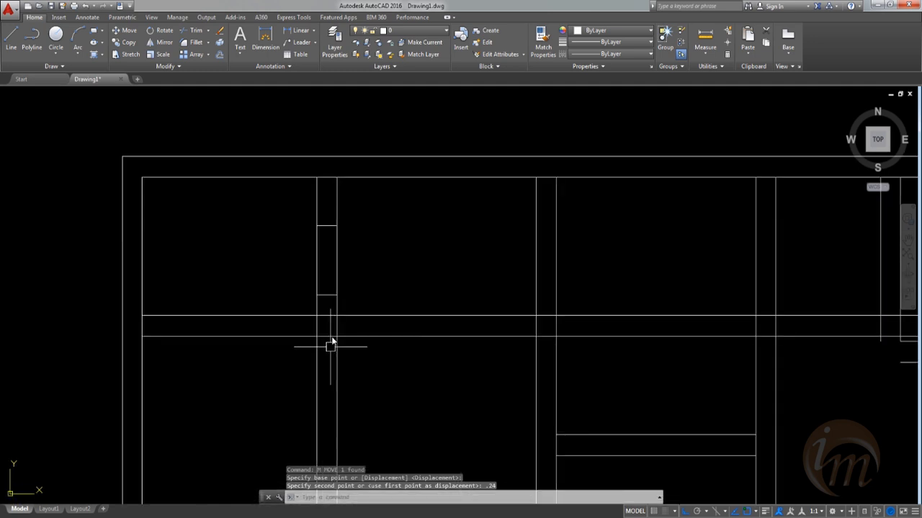
pyautogui.click(302, 214)
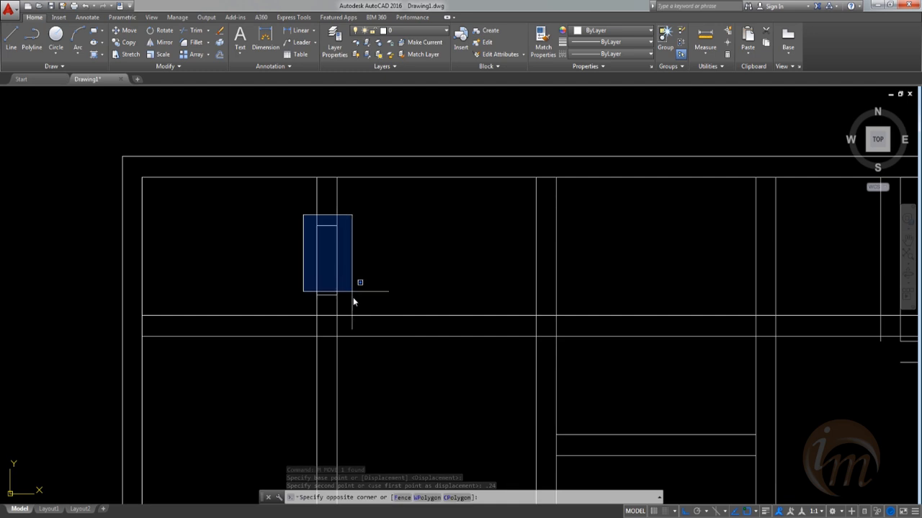
pyautogui.click(353, 299)
pyautogui.write('co')
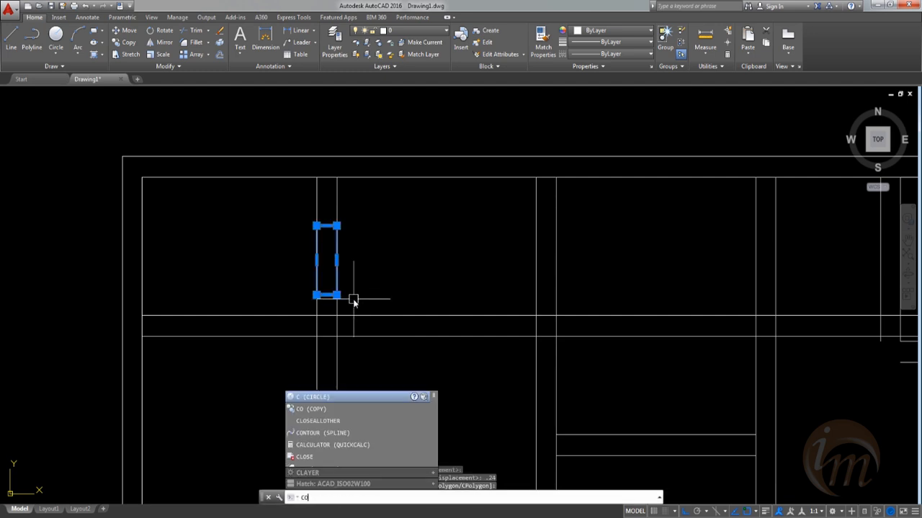
pyautogui.press('Return')
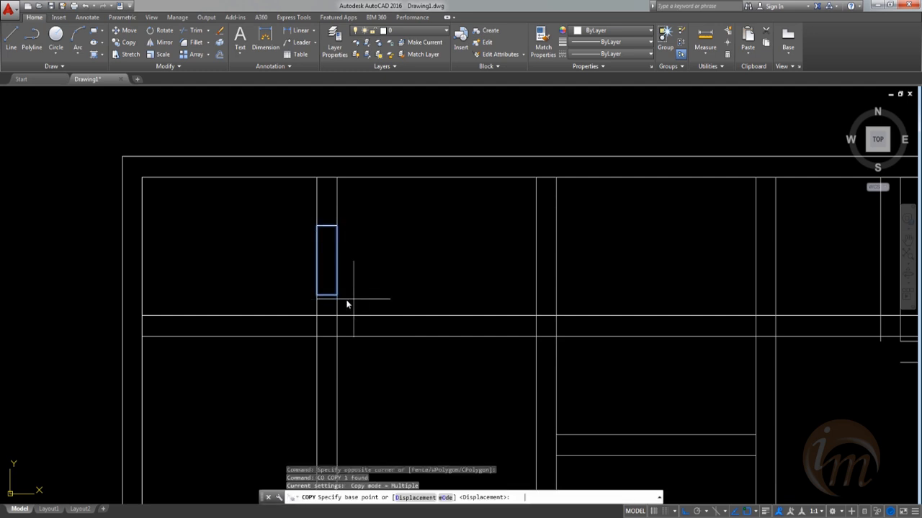
pyautogui.click(337, 227)
pyautogui.click(336, 336)
pyautogui.press('Escape')
# Step: Move the lower door copy in the first partition 0.24 downward from the horizontal wall
pyautogui.click(302, 326)
pyautogui.click(358, 422)
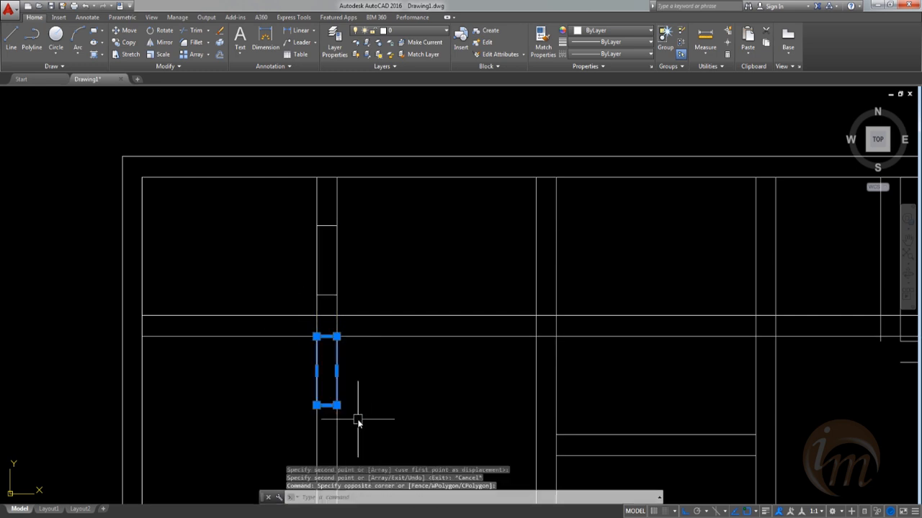
pyautogui.write('m')
pyautogui.press('Return')
pyautogui.click(336, 336)
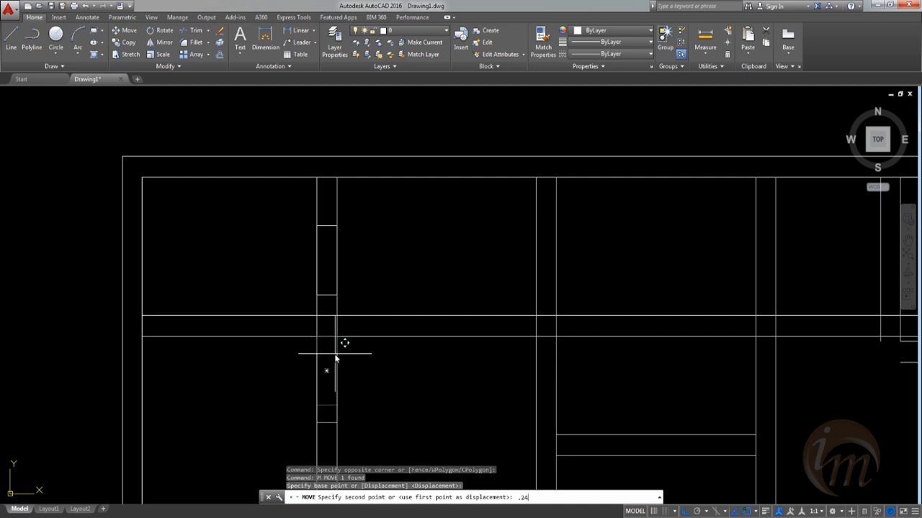
pyautogui.write('.24')
pyautogui.press('Return')
# Step: Copy the outside door rectangle by its lower-right corner into the third vertical partition, between the long and short horizontal walls
pyautogui.scroll(-4, 325, 341)
pyautogui.moveTo(351, 327)
pyautogui.mouseDown(button='middle')
pyautogui.moveTo(354, 362)
pyautogui.moveTo(348, 329)
pyautogui.moveTo(373, 345)
pyautogui.moveTo(356, 345)
pyautogui.mouseUp(button='middle')
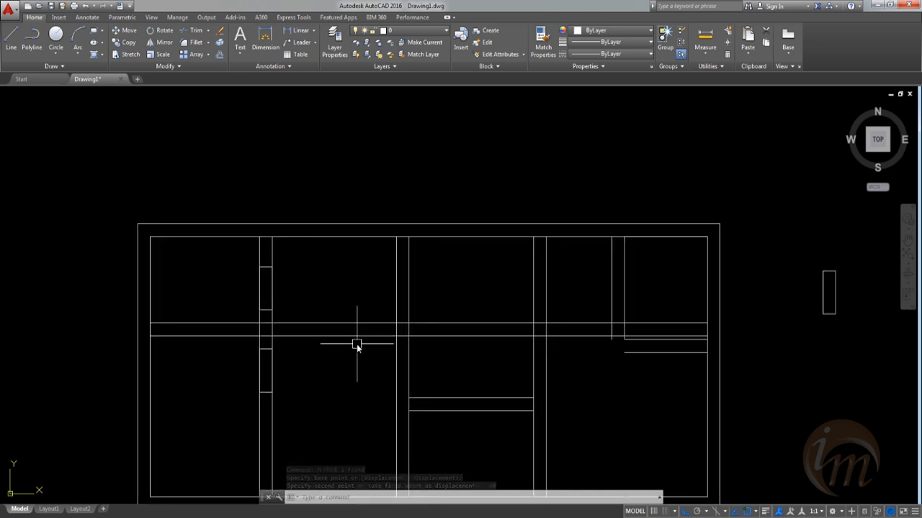
pyautogui.moveTo(724, 324); pyautogui.dragTo(675, 336, button='middle')
pyautogui.moveTo(674, 331)
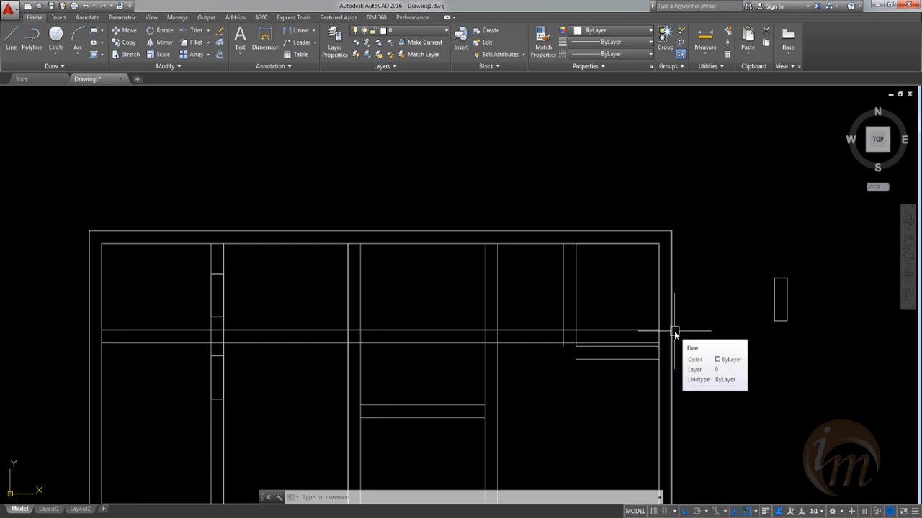
pyautogui.moveTo(695, 354)
pyautogui.mouseDown(button='middle')
pyautogui.moveTo(691, 340)
pyautogui.moveTo(701, 343)
pyautogui.mouseUp(button='middle')
pyautogui.write('co')
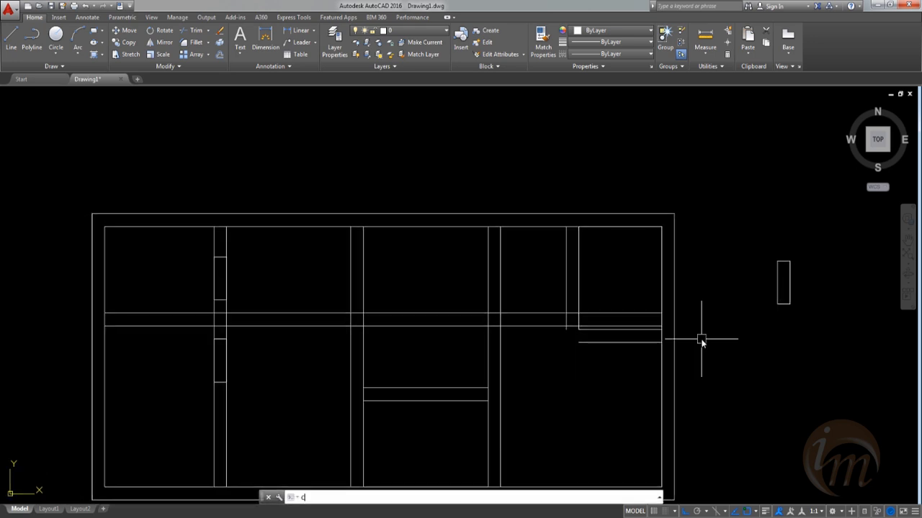
pyautogui.press('Return')
pyautogui.click(831, 337)
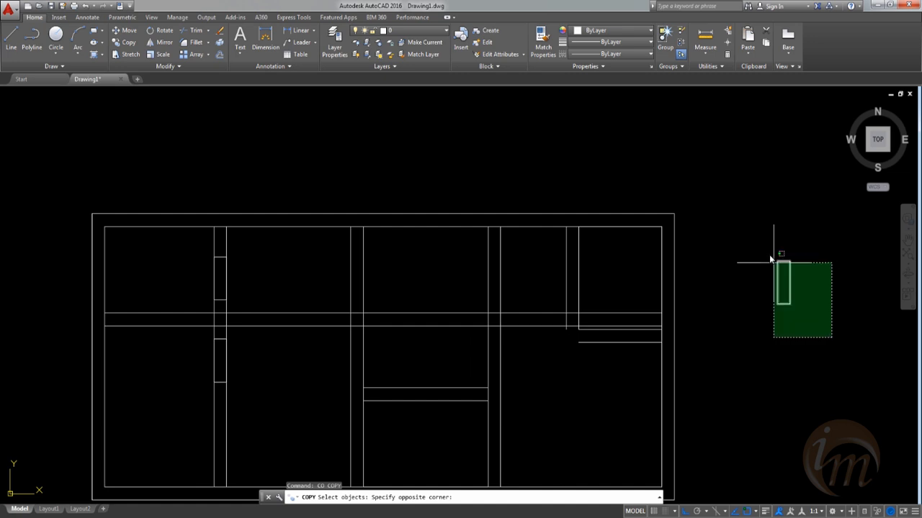
pyautogui.click(770, 251)
pyautogui.press('Return')
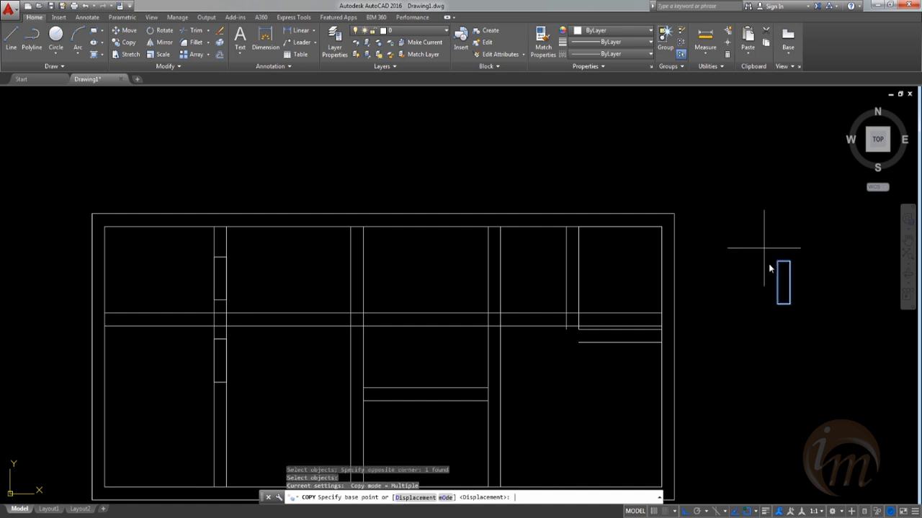
pyautogui.click(789, 304)
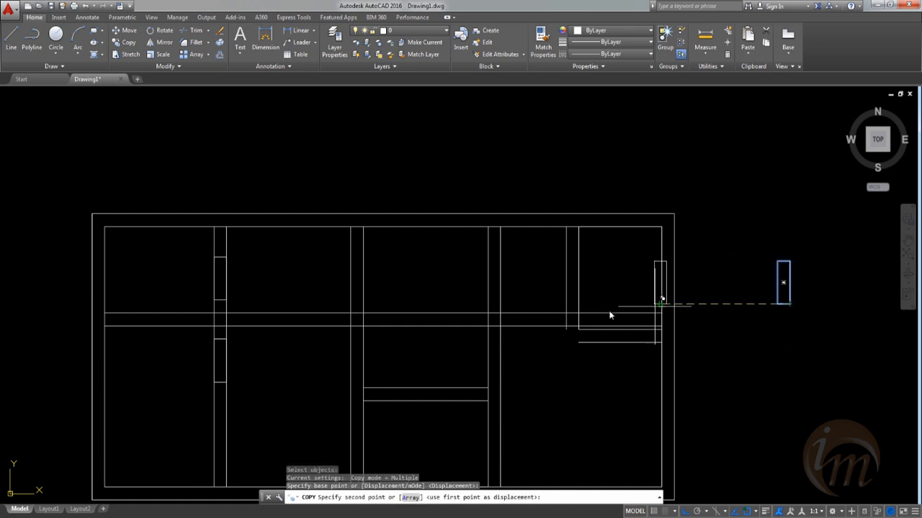
pyautogui.click(500, 375)
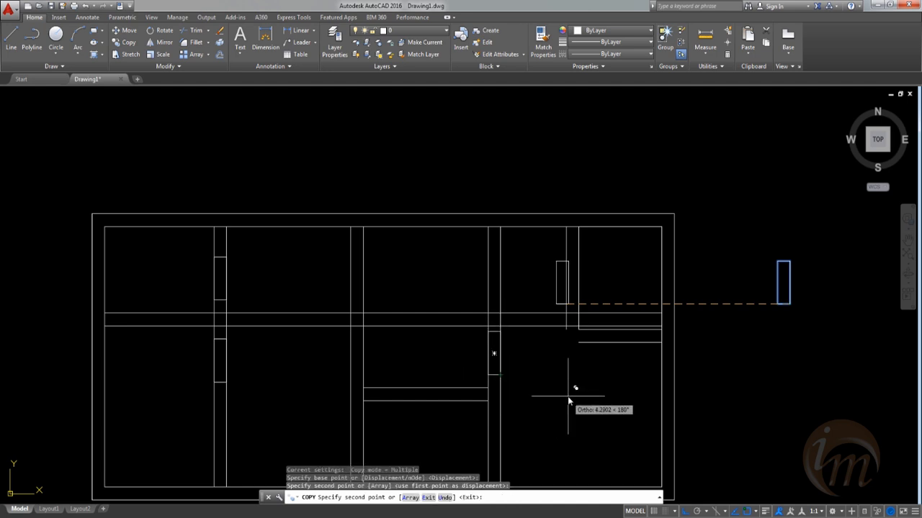
pyautogui.press('Escape')
# Step: Move the third partition's door up so its top edge meets the long horizontal wall's lower face
pyautogui.scroll(4, 504, 336)
pyautogui.click(525, 300)
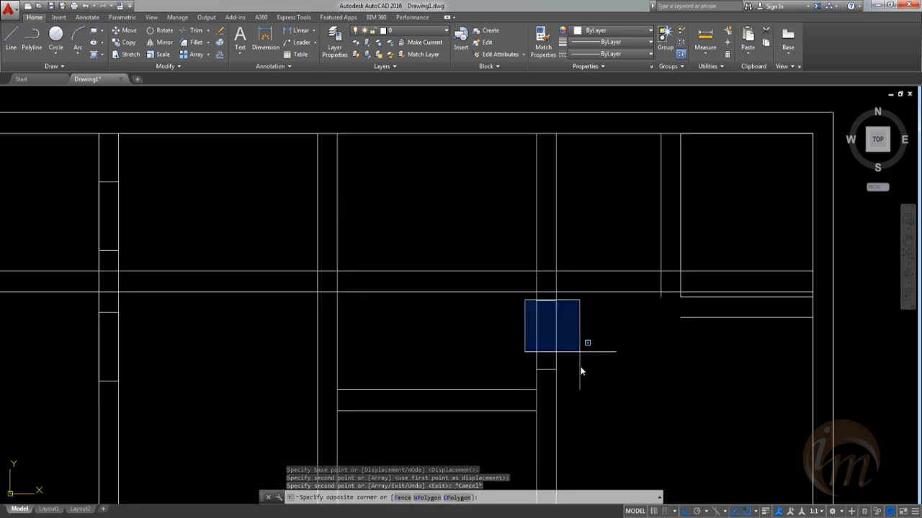
pyautogui.click(576, 387)
pyautogui.write('M')
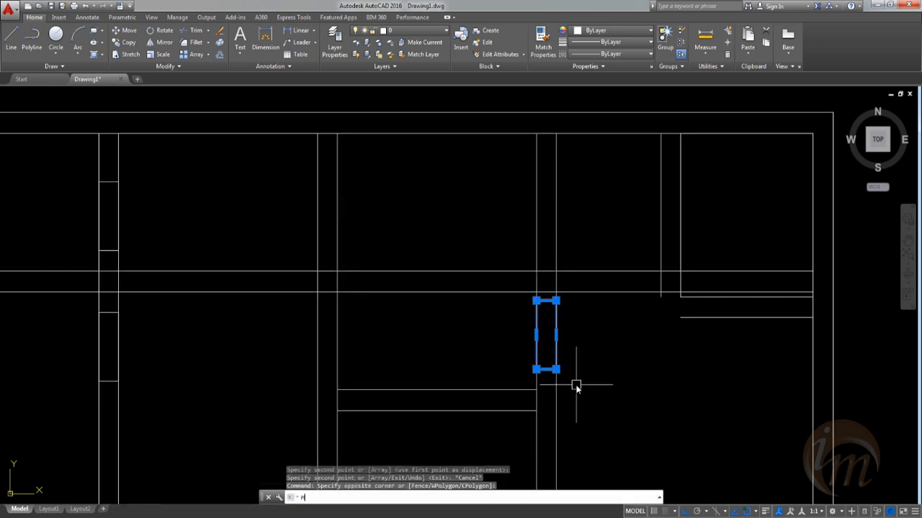
pyautogui.press('Return')
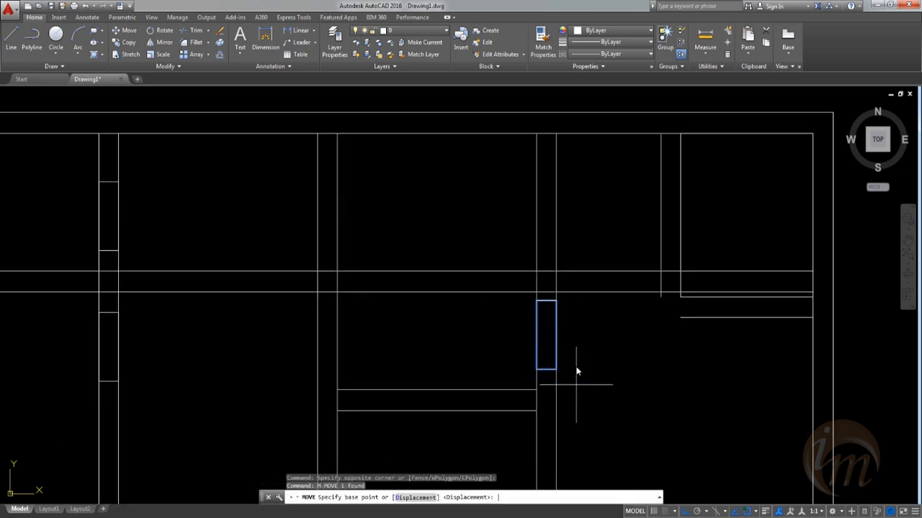
pyautogui.click(555, 301)
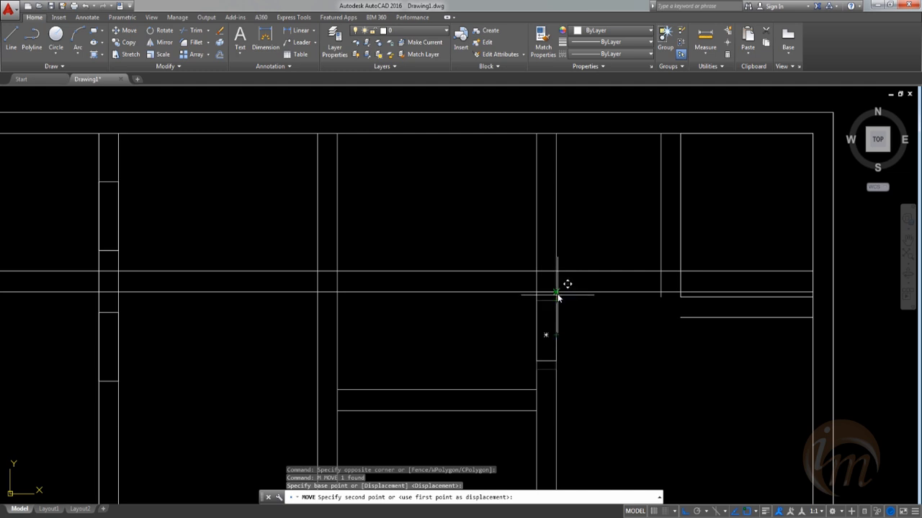
pyautogui.press('Escape')
# Step: Move the third partition's door 0.24 downward from the long horizontal wall
pyautogui.click(528, 283)
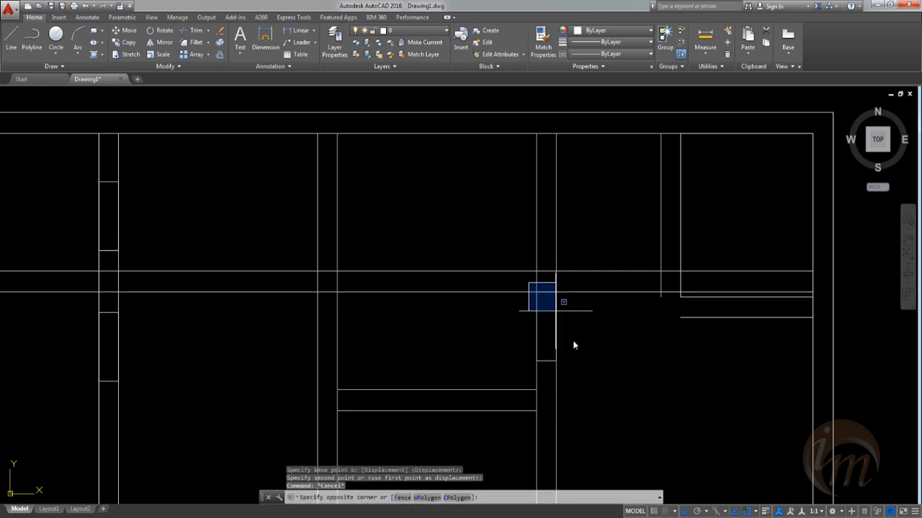
pyautogui.click(584, 383)
pyautogui.write('m')
pyautogui.press('Return')
pyautogui.click(555, 295)
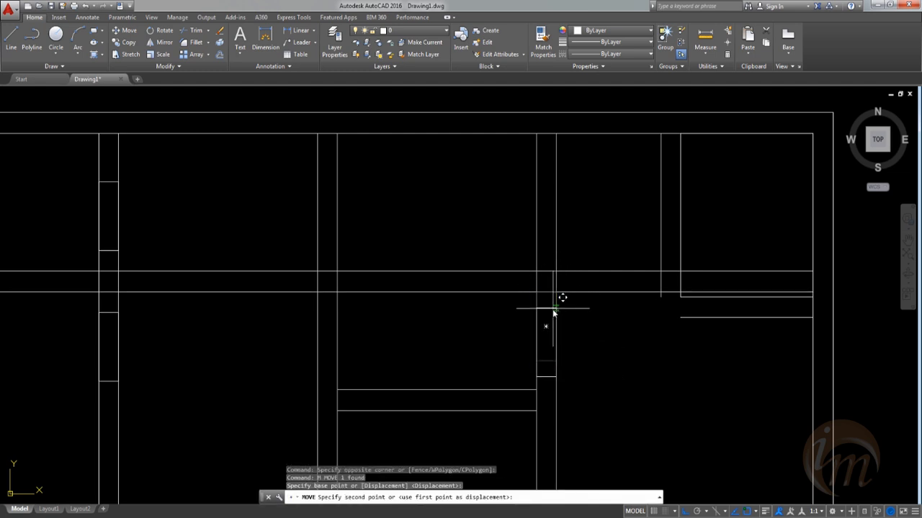
pyautogui.write('.24')
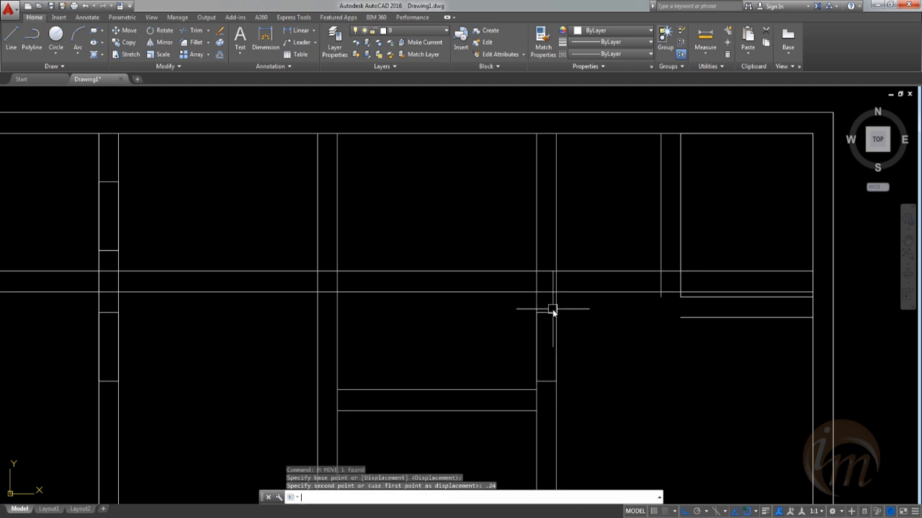
pyautogui.press('Return')
# Step: Move the third partition's door down so its lower-left corner meets the short horizontal wall's upper face
pyautogui.moveTo(617, 401)
pyautogui.mouseDown(button='middle')
pyautogui.moveTo(633, 368)
pyautogui.moveTo(633, 391)
pyautogui.mouseUp(button='middle')
pyautogui.moveTo(543, 373); pyautogui.dragTo(558, 380, button='middle')
pyautogui.click(554, 302)
pyautogui.click(610, 388)
pyautogui.write('m')
pyautogui.press('Return')
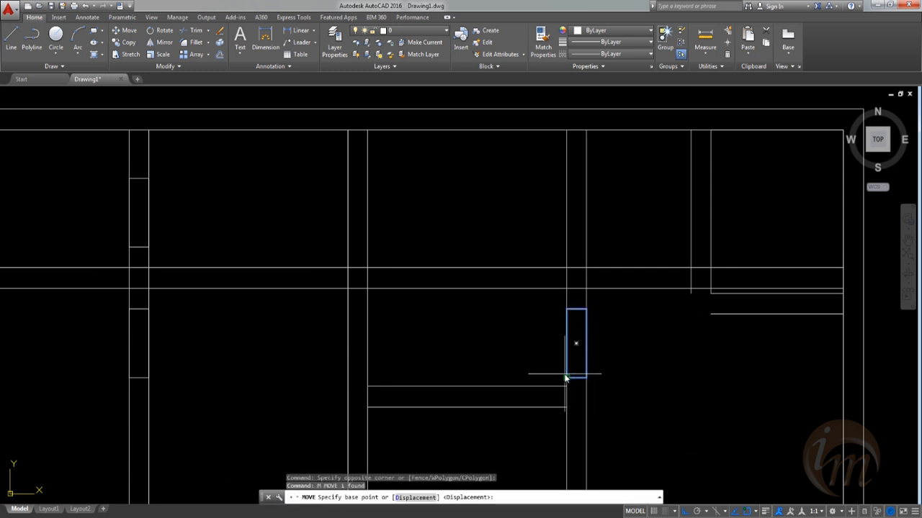
pyautogui.click(565, 377)
pyautogui.press('Escape')
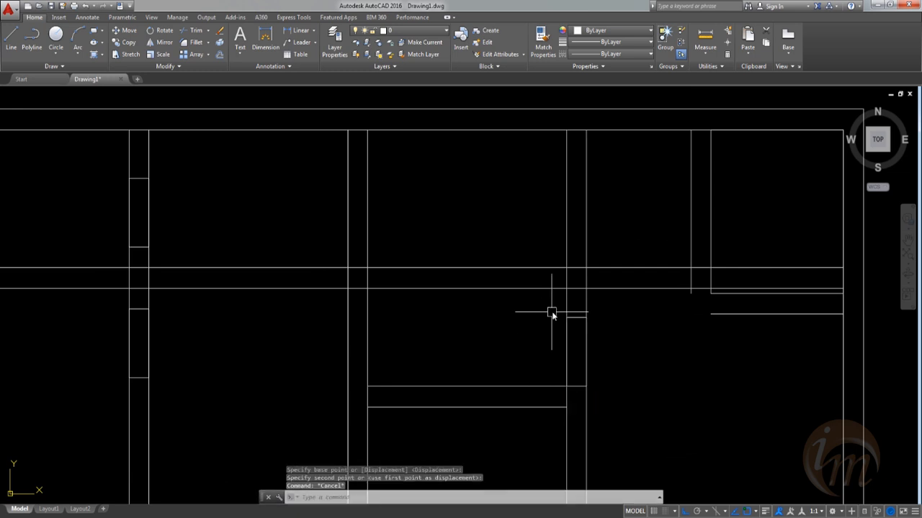
# Step: Move the third partition's door upward by one wall thickness from the short horizontal wall
pyautogui.click(551, 314)
pyautogui.click(605, 396)
pyautogui.write('m')
pyautogui.press('Return')
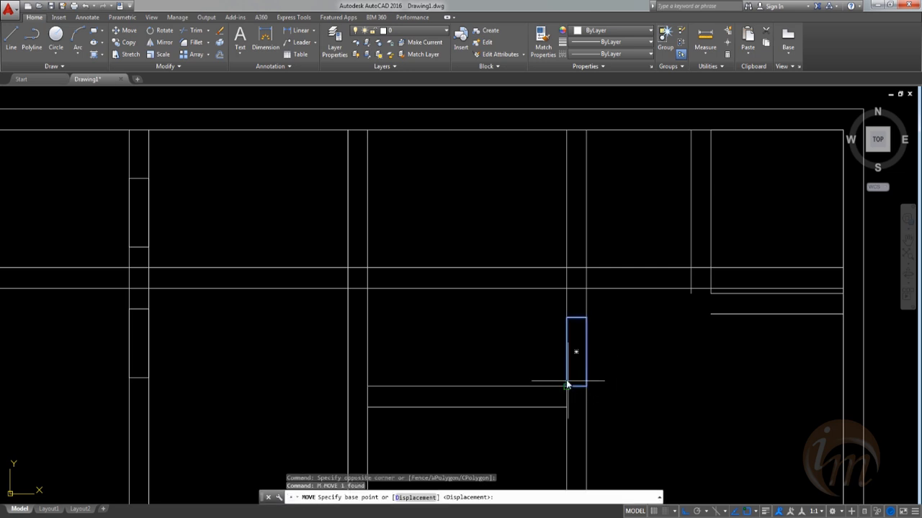
pyautogui.click(566, 388)
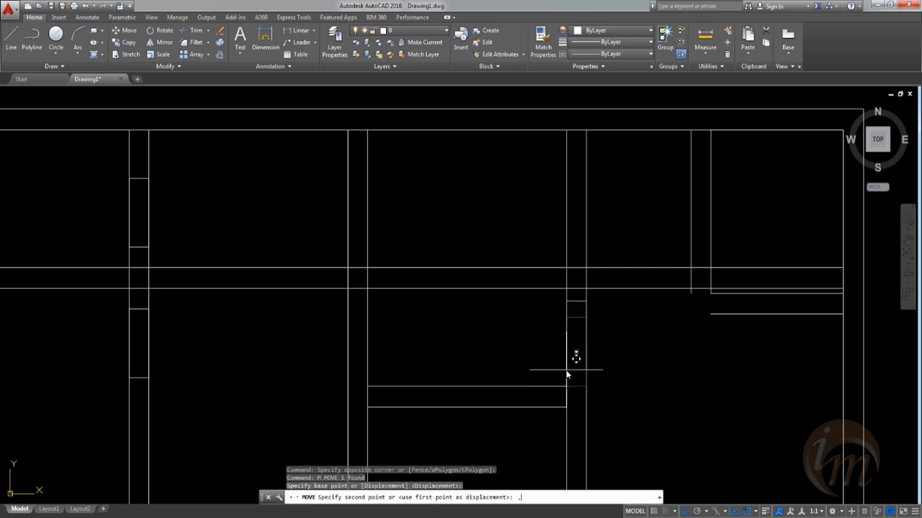
pyautogui.press('Return')
# Step: Rotate the spare vertical door rectangle beside the plan 90 degrees counterclockwise about its upper-left corner
pyautogui.moveTo(624, 358)
pyautogui.mouseDown(button='middle')
pyautogui.moveTo(597, 396)
pyautogui.moveTo(654, 384)
pyautogui.moveTo(545, 371)
pyautogui.mouseUp(button='middle')
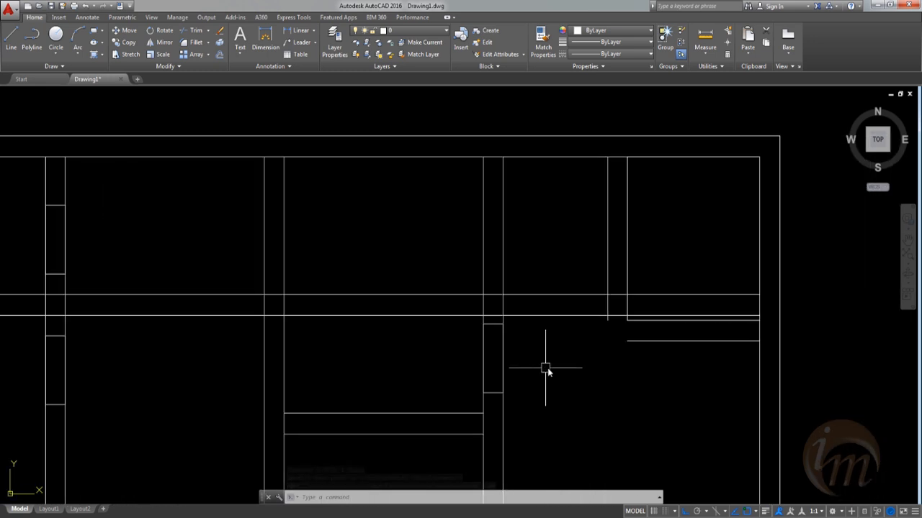
pyautogui.scroll(-2, 545, 370)
pyautogui.click(809, 319)
pyautogui.click(771, 262)
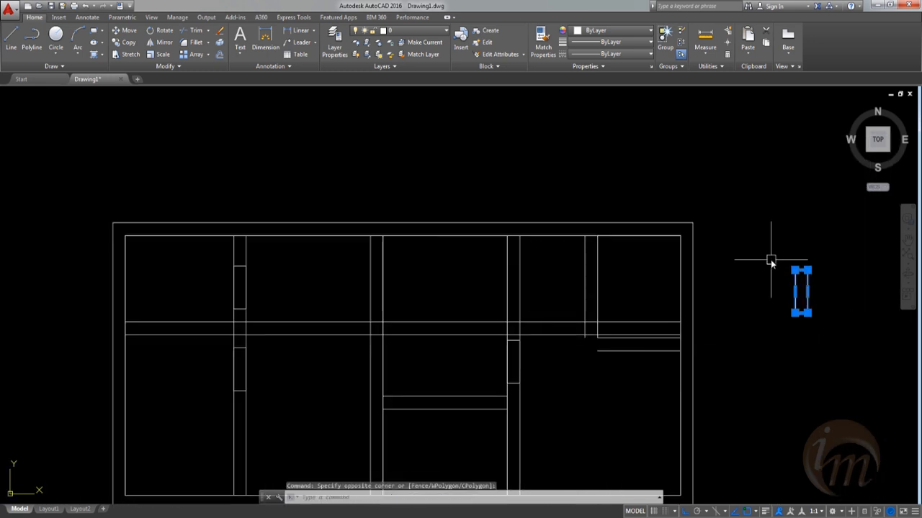
pyautogui.write('ro')
pyautogui.press('Return')
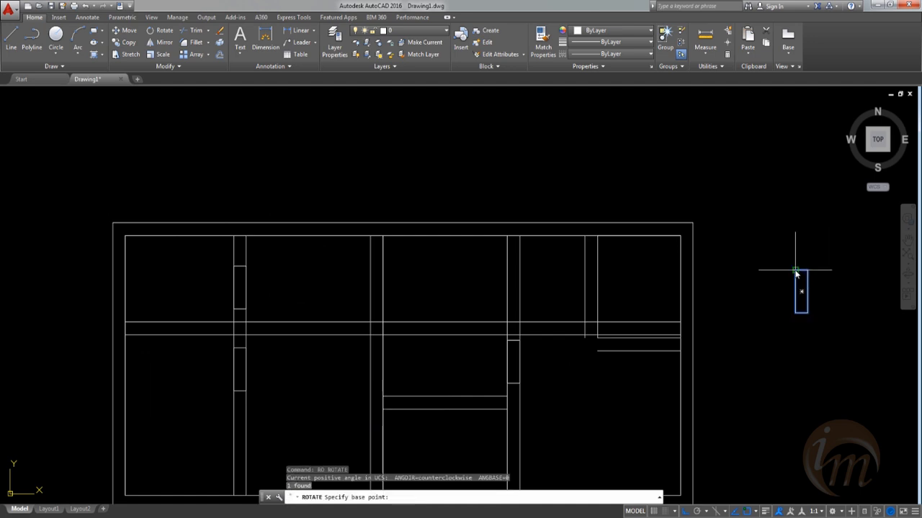
pyautogui.click(796, 272)
pyautogui.click(777, 199)
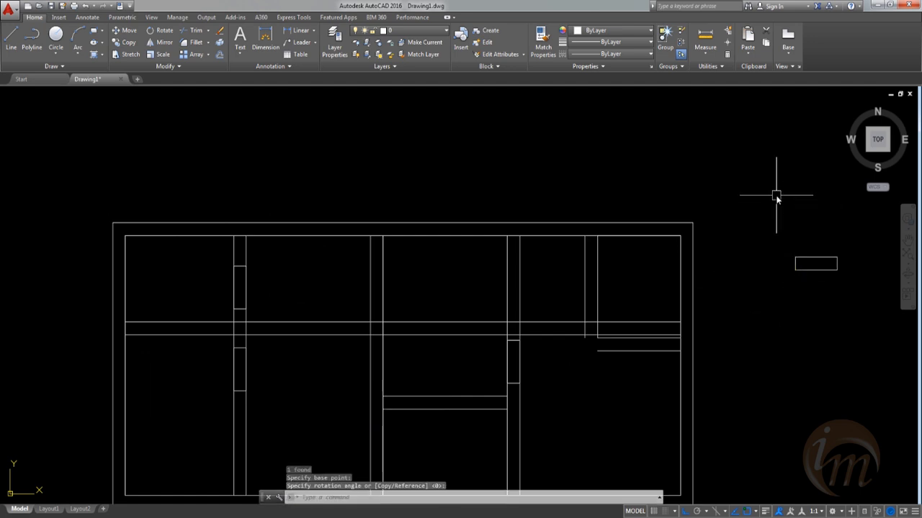
# Step: Move the horizontal door rectangle into the long horizontal wall so its upper-right corner meets the second partition's left face
pyautogui.click(778, 239)
pyautogui.click(862, 293)
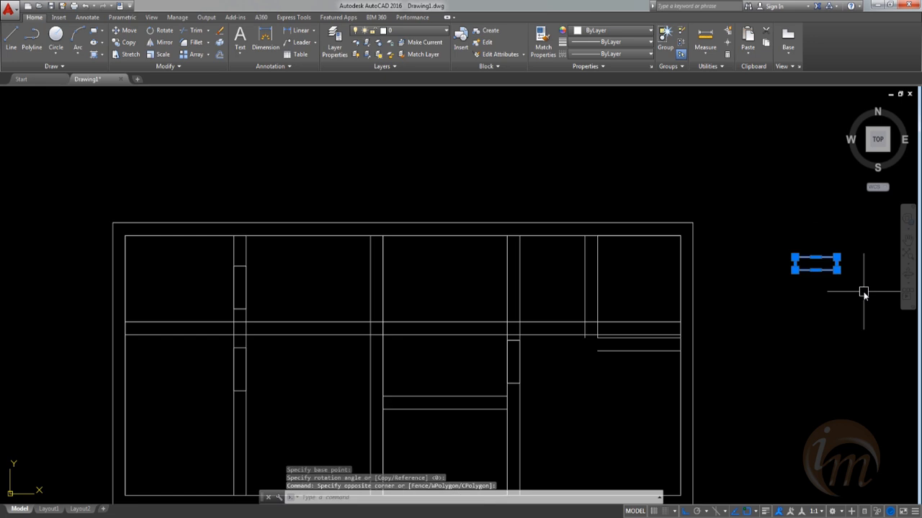
pyautogui.press('Return')
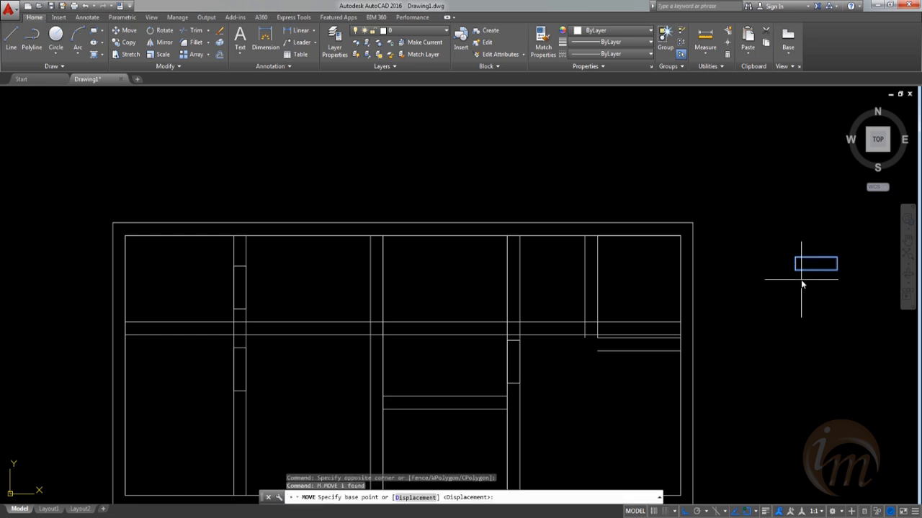
pyautogui.click(836, 258)
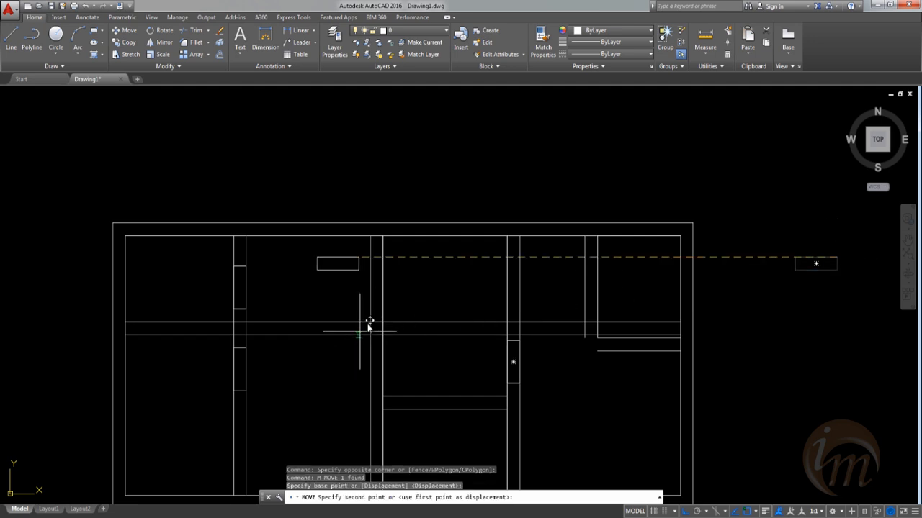
pyautogui.click(371, 323)
# Step: Move the long horizontal wall's door 0.24 left from the second partition
pyautogui.click(329, 315)
pyautogui.click(382, 353)
pyautogui.write('m')
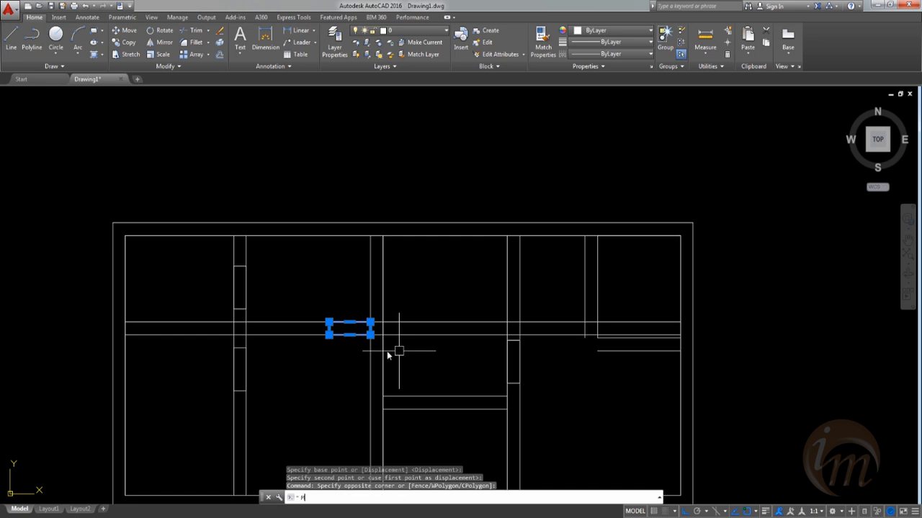
pyautogui.press('Return')
pyautogui.click(371, 328)
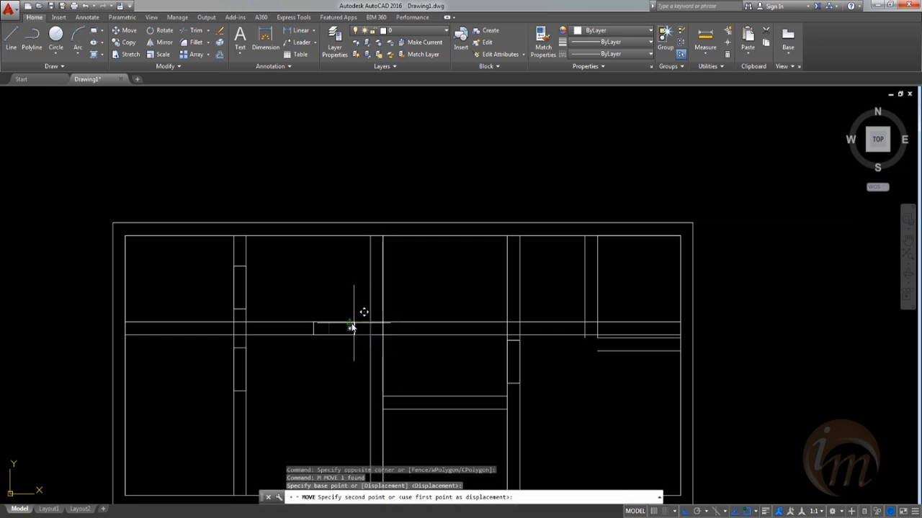
pyautogui.write('.24')
pyautogui.press('Return')
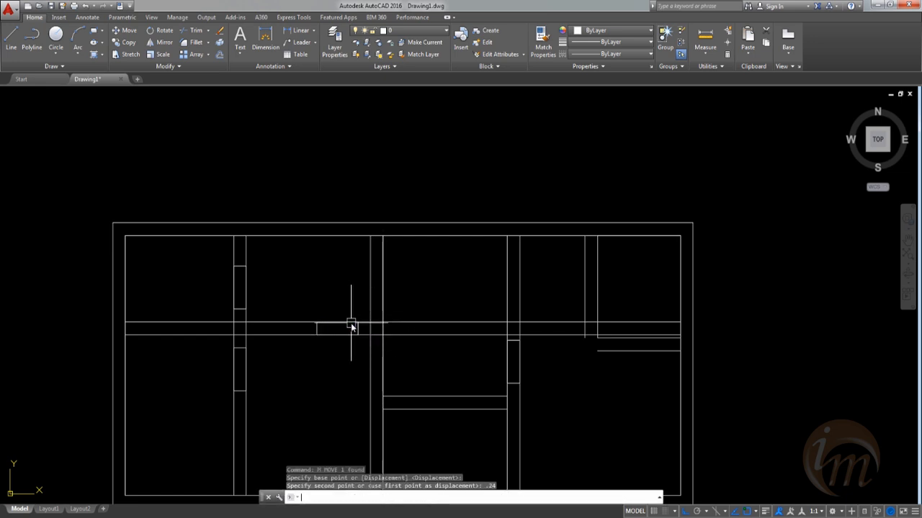
# Step: Copy the long horizontal wall's door to the wall's right end, with its upper-right corner on the outer wall's inner face
pyautogui.moveTo(352, 325); pyautogui.dragTo(317, 333, button='middle')
pyautogui.click(265, 320)
pyautogui.click(335, 368)
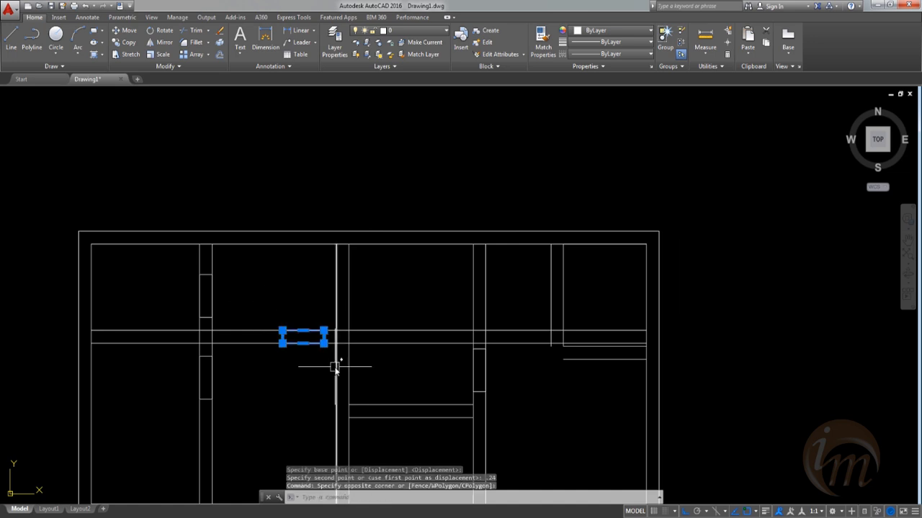
pyautogui.write('co')
pyautogui.press('Return')
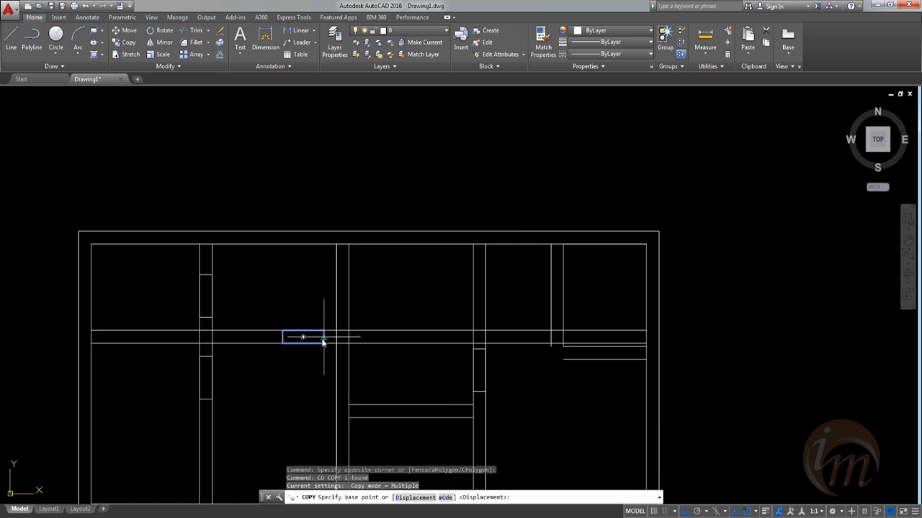
pyautogui.click(324, 332)
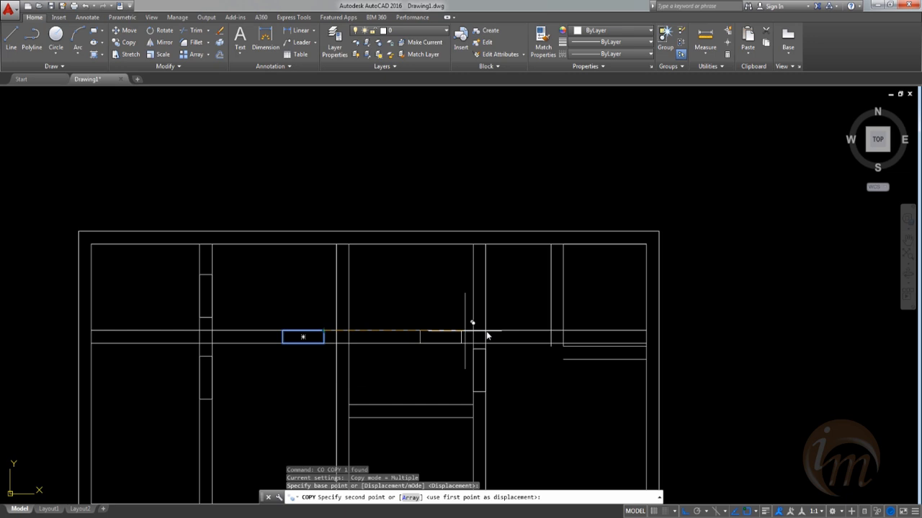
pyautogui.click(645, 331)
pyautogui.press('Escape')
# Step: Move the copied door 0.24 left from the right outer wall
pyautogui.click(592, 320)
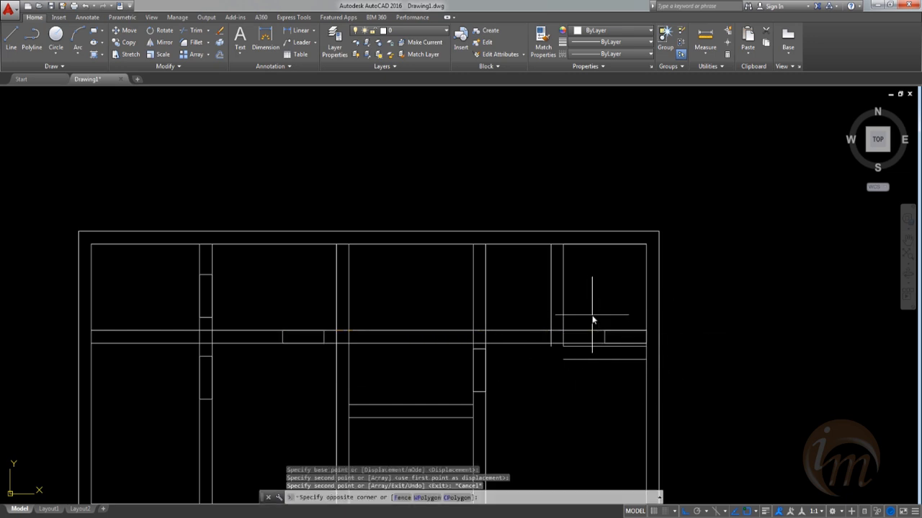
pyautogui.click(649, 352)
pyautogui.write('m')
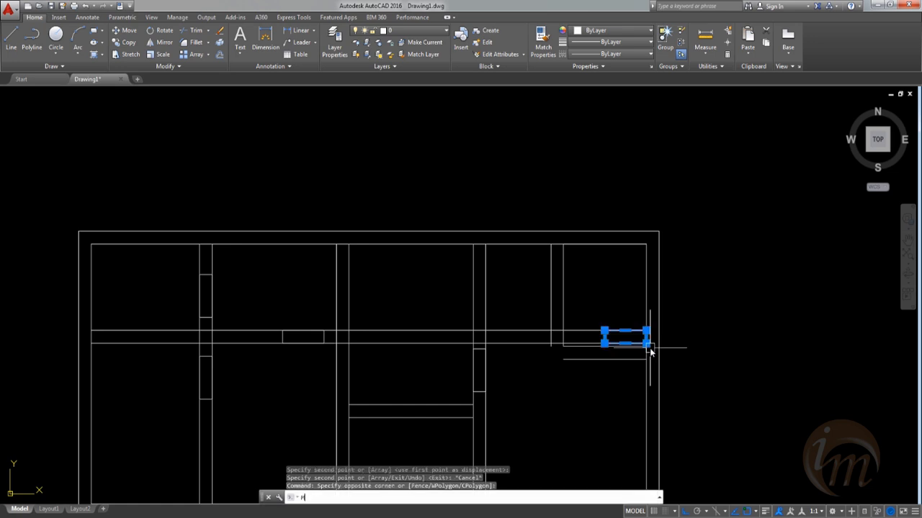
pyautogui.press('Return')
pyautogui.click(645, 331)
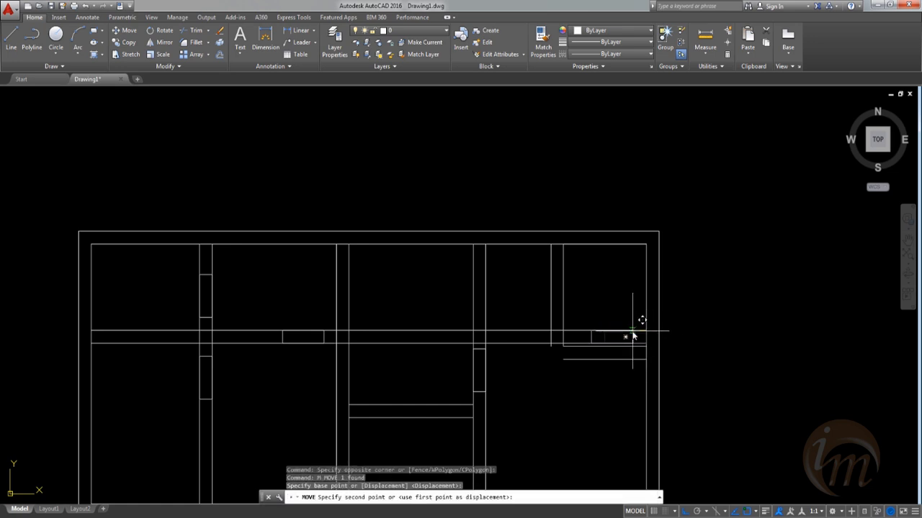
pyautogui.press('Return')
# Step: Draw a rectangle 0.9 long and 0.24 wide in the empty space to the right of the plan
pyautogui.moveTo(522, 382); pyautogui.dragTo(563, 355, button='middle')
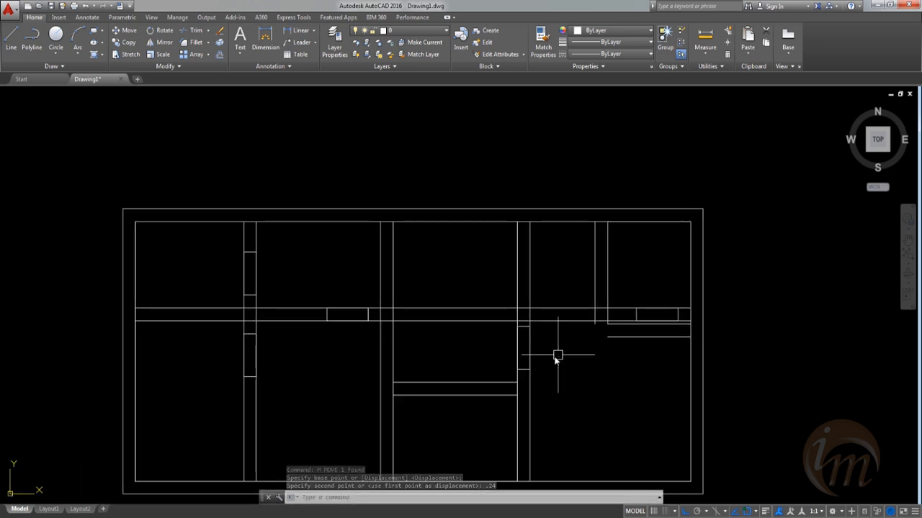
pyautogui.moveTo(529, 370)
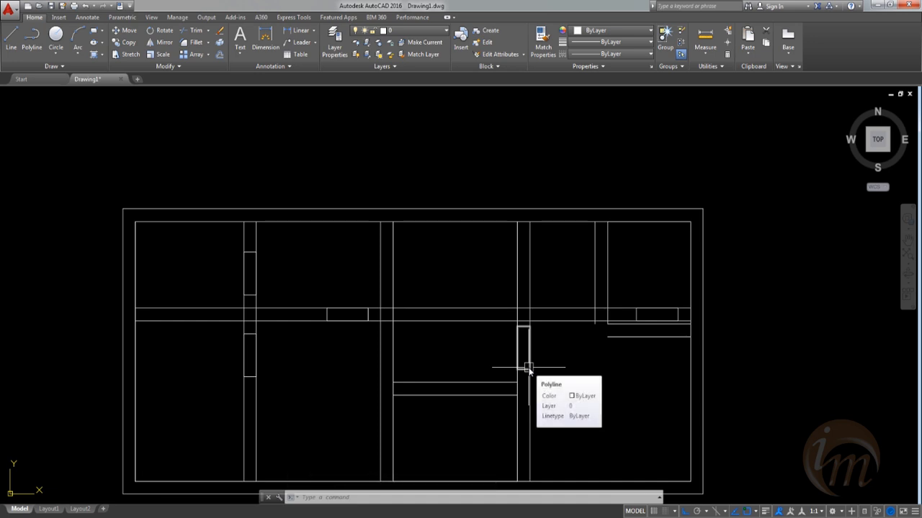
pyautogui.scroll(-2, 489, 371)
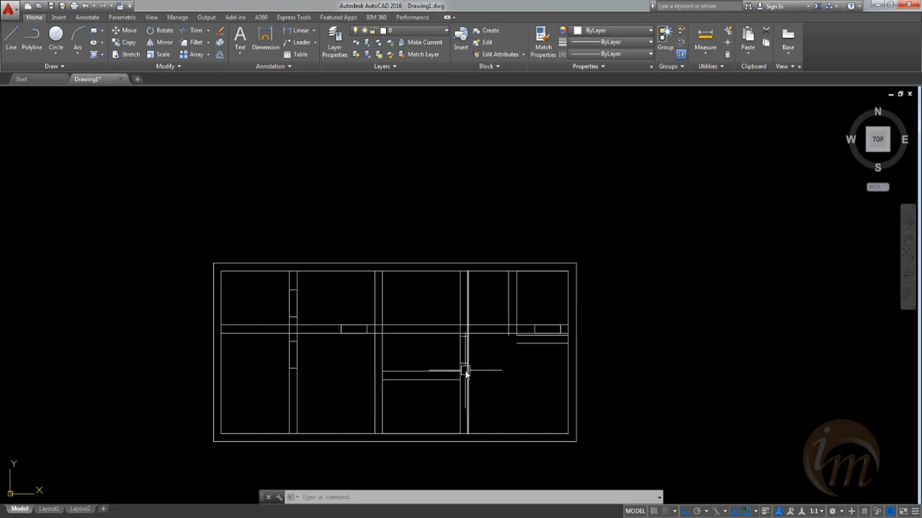
pyautogui.write('REC')
pyautogui.press('Return')
pyautogui.click(651, 319)
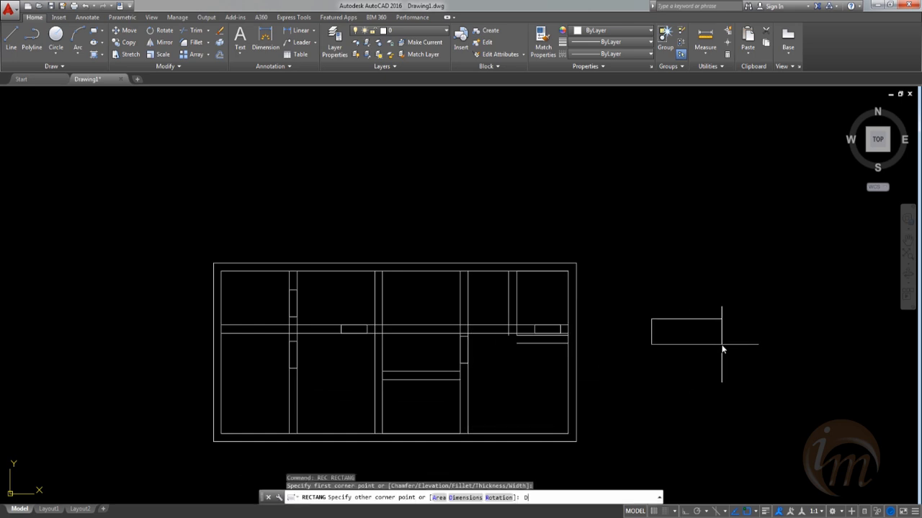
pyautogui.press('Return')
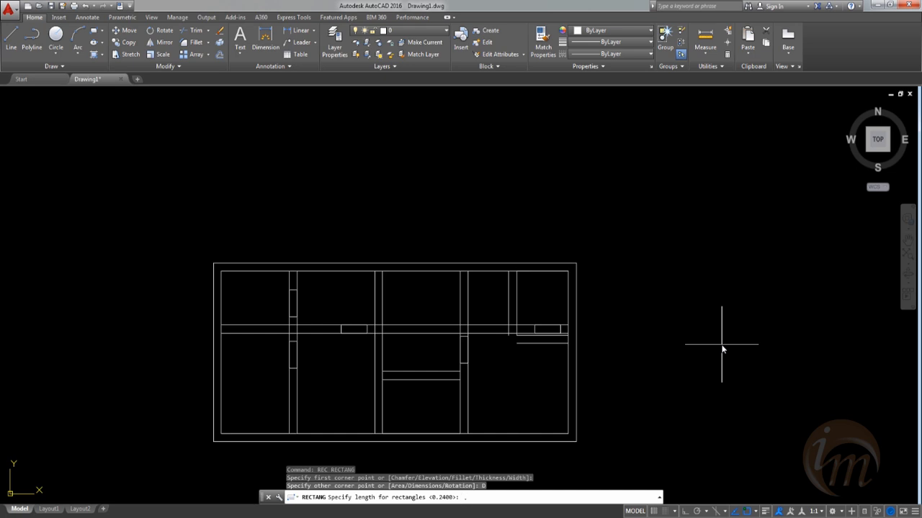
pyautogui.press('Return')
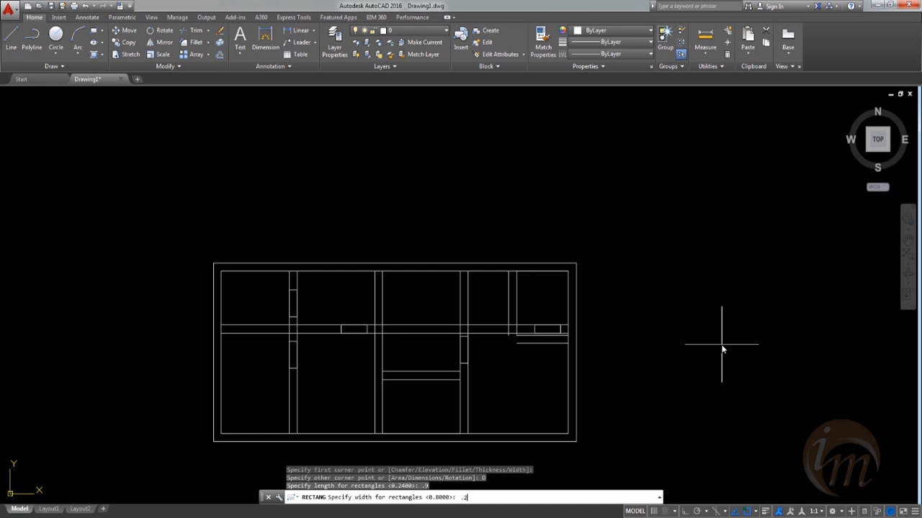
pyautogui.press('Return')
pyautogui.click(691, 336)
# Step: Copy the 0.9 by 0.24 rectangle into the short horizontal wall and the lower outer wall, both starting at the second partition's right face
pyautogui.click(631, 315)
pyautogui.click(707, 353)
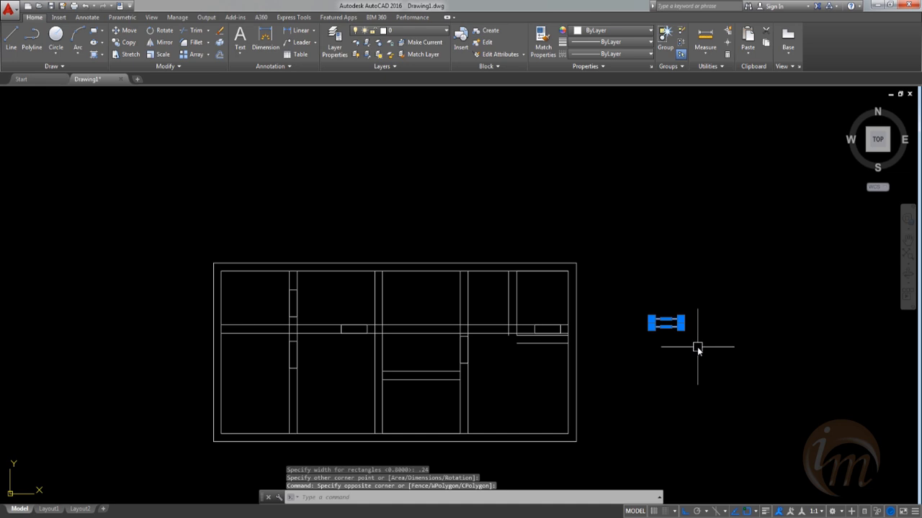
pyautogui.write('co')
pyautogui.press('Return')
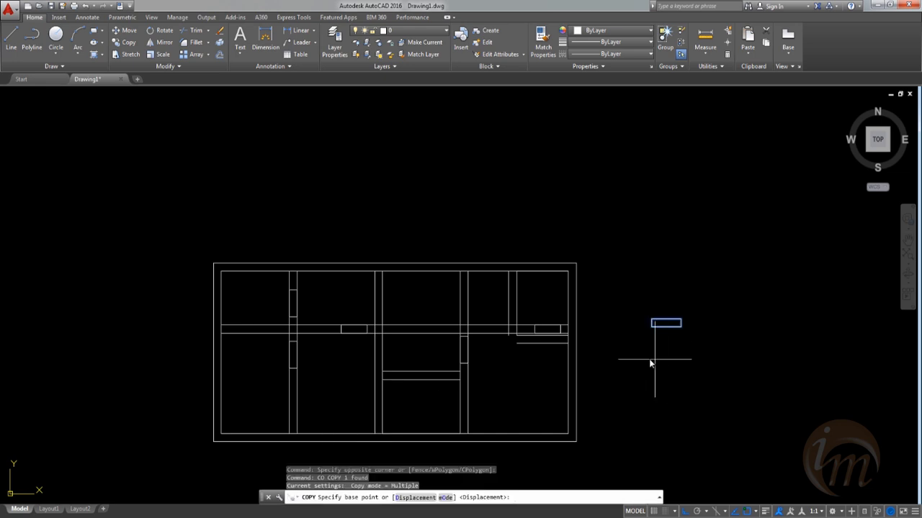
pyautogui.click(652, 323)
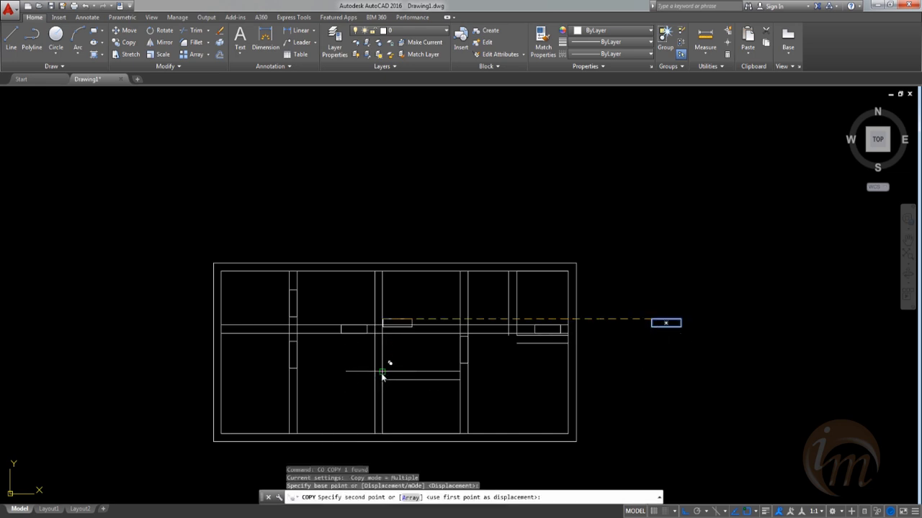
pyautogui.click(383, 432)
pyautogui.press('Escape')
# Step: Move both 0.9-wide opening rectangles 0.24 right from the second partition
pyautogui.click(362, 360)
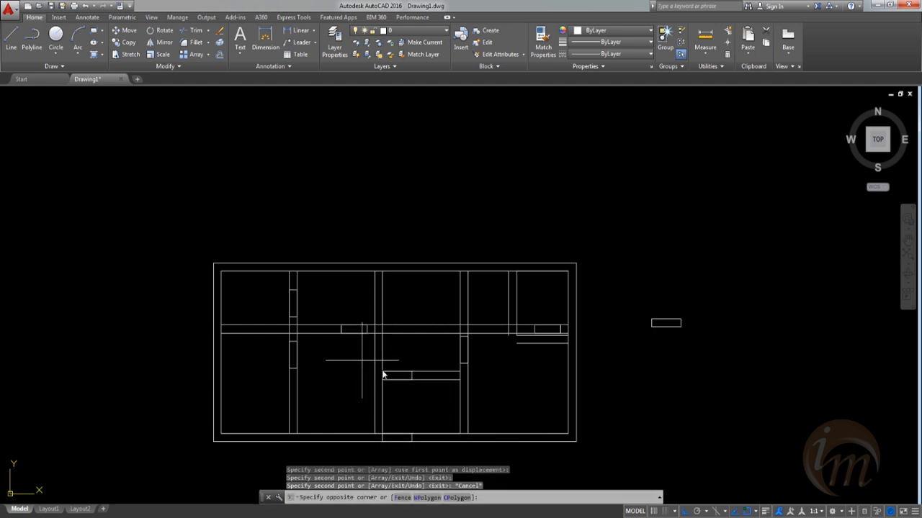
pyautogui.click(425, 452)
pyautogui.write('m')
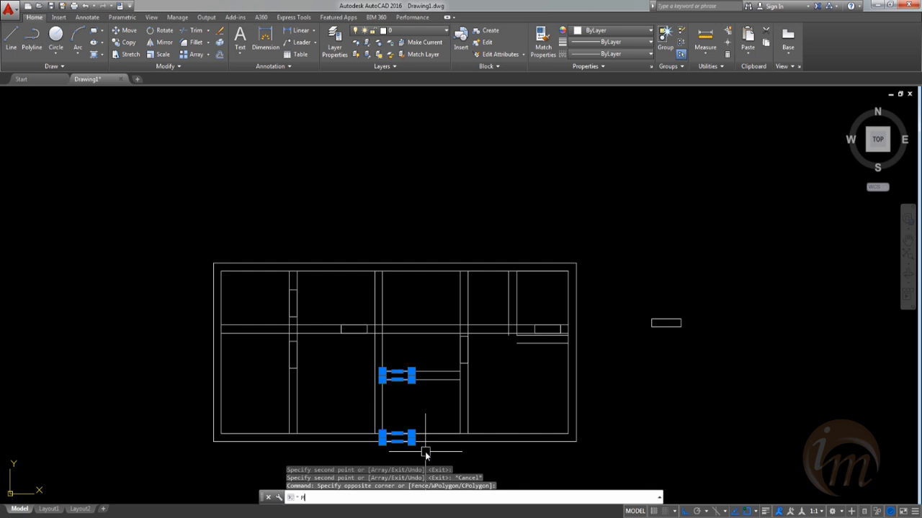
pyautogui.press('Return')
pyautogui.click(383, 437)
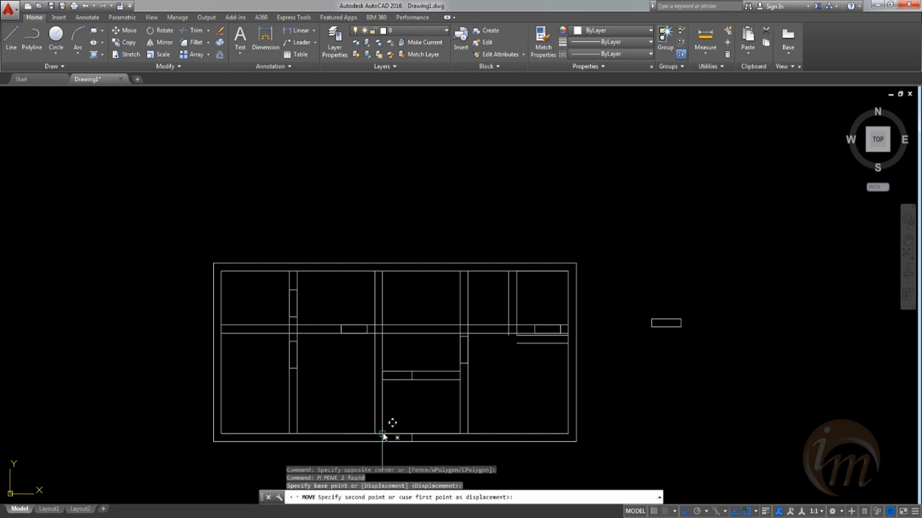
pyautogui.write('.24')
pyautogui.press('Return')
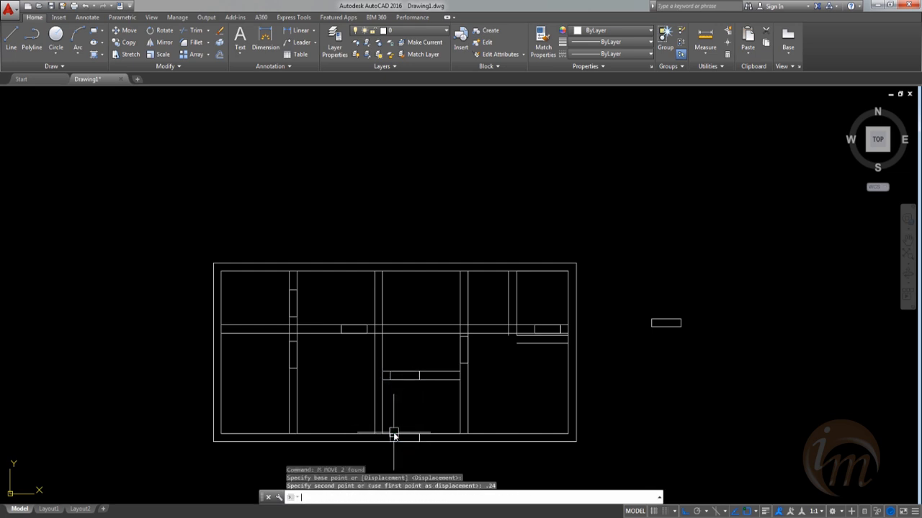
# Step: Trim the first partition's wall lines inside its door openings above and below the long horizontal wall
pyautogui.moveTo(499, 350); pyautogui.dragTo(535, 353, button='middle')
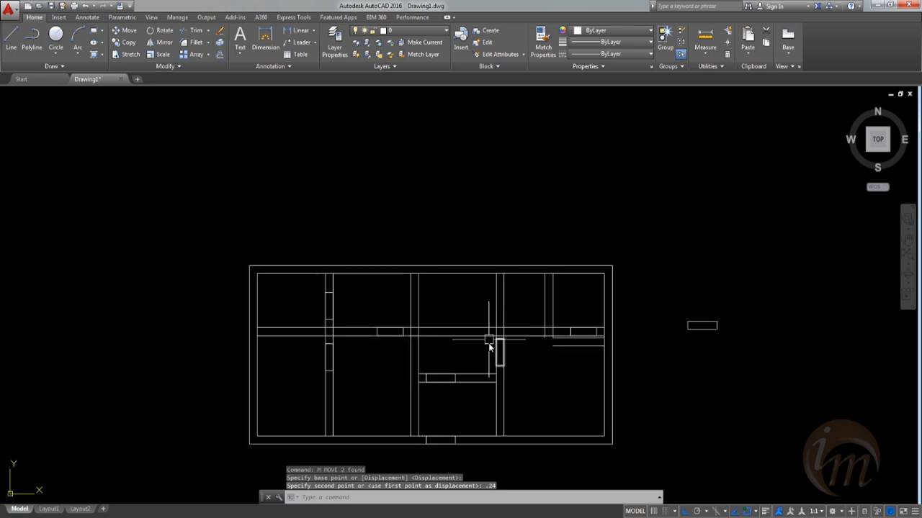
pyautogui.moveTo(453, 351); pyautogui.dragTo(535, 329, button='middle')
pyautogui.moveTo(429, 330); pyautogui.dragTo(430, 353, button='middle')
pyautogui.write('TR')
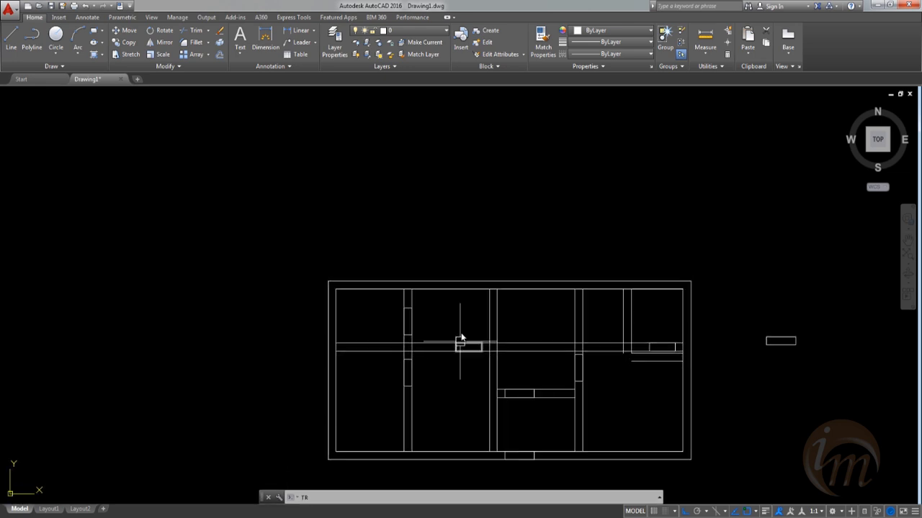
pyautogui.press('Return')
pyautogui.press('Return')
pyautogui.click(404, 324)
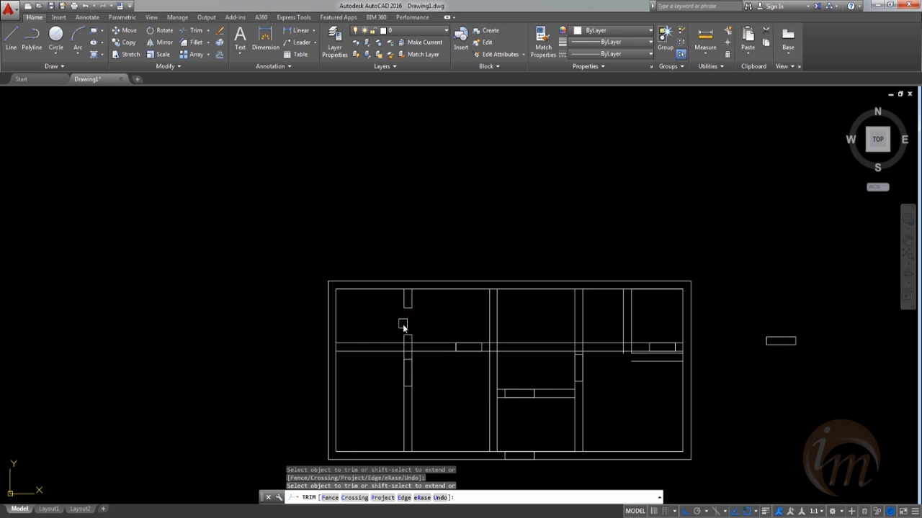
pyautogui.scroll(5, 403, 327)
pyautogui.click(456, 383)
pyautogui.click(393, 363)
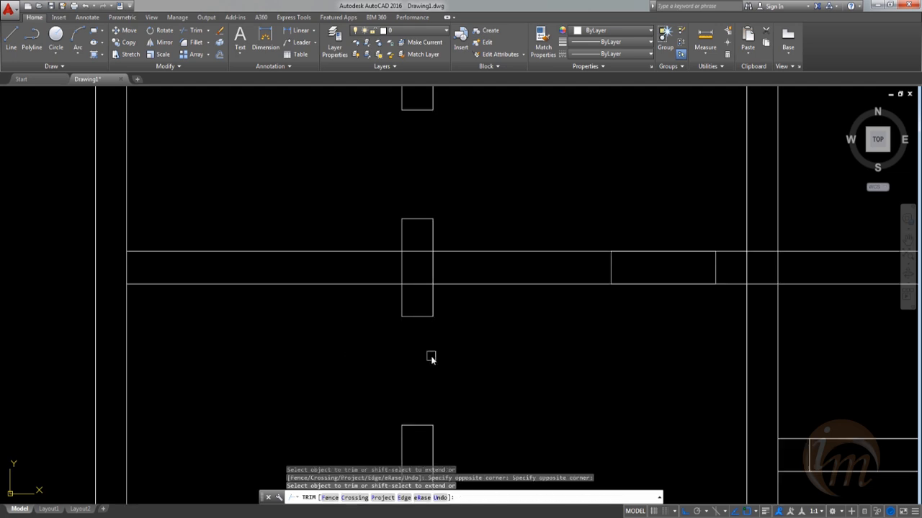
# Step: Trim the long horizontal wall's lines inside the door opening left of the second partition
pyautogui.scroll(-4, 430, 358)
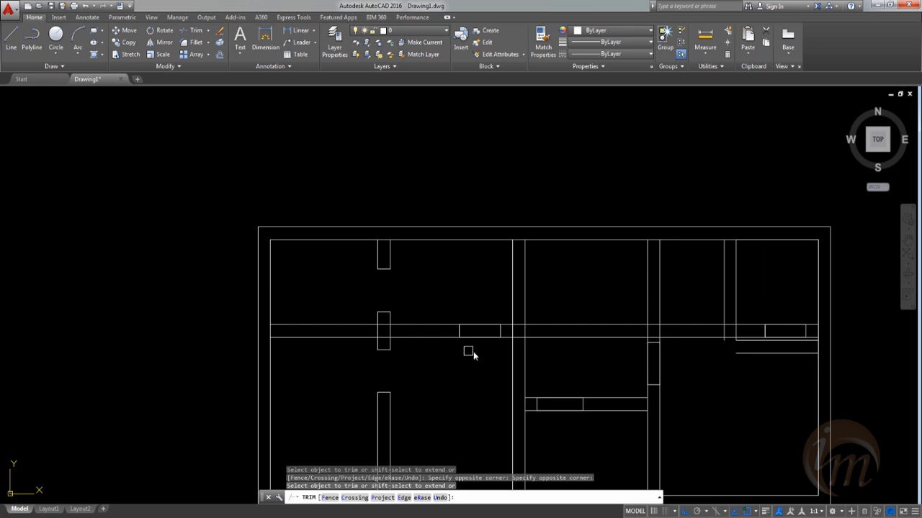
pyautogui.click(480, 297)
pyautogui.click(469, 350)
# Step: Trim the wall lines crossing inside the junction of the first partition and the long horizontal wall
pyautogui.moveTo(388, 359); pyautogui.dragTo(389, 392, button='middle')
pyautogui.click(411, 346)
pyautogui.scroll(5, 398, 339)
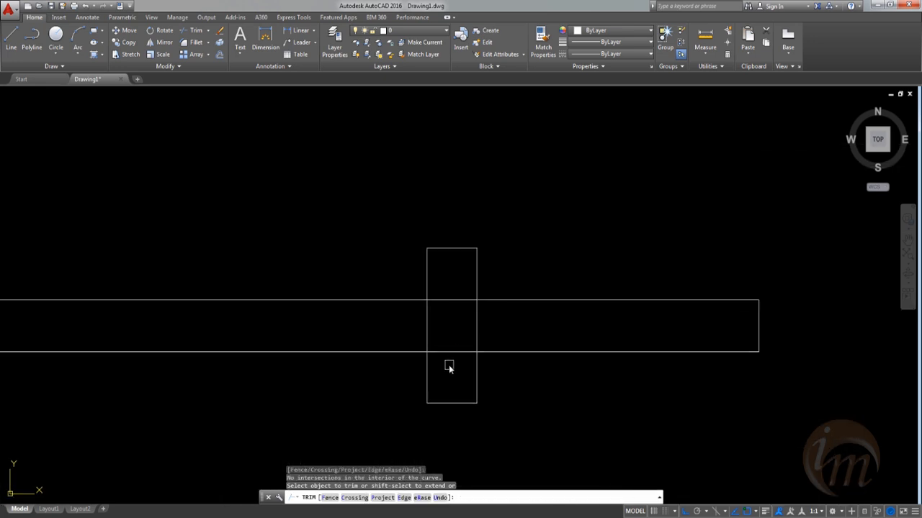
pyautogui.click(449, 365)
pyautogui.click(438, 338)
pyautogui.click(436, 322)
pyautogui.click(410, 319)
pyautogui.click(454, 317)
pyautogui.click(453, 290)
pyautogui.click(494, 335)
pyautogui.click(455, 329)
# Step: Trim the outer wall's inner lines where the first partition meets the upper and lower outer walls
pyautogui.scroll(-4, 446, 324)
pyautogui.click(437, 339)
pyautogui.moveTo(432, 361)
pyautogui.mouseDown(button='middle')
pyautogui.moveTo(406, 267)
pyautogui.moveTo(379, 209)
pyautogui.moveTo(383, 323)
pyautogui.moveTo(408, 460)
pyautogui.mouseUp(button='middle')
pyautogui.moveTo(403, 216); pyautogui.dragTo(403, 267, button='middle')
pyautogui.scroll(-2, 417, 324)
pyautogui.click(417, 323)
pyautogui.scroll(-1, 416, 324)
pyautogui.moveTo(434, 346); pyautogui.dragTo(427, 236, button='middle')
pyautogui.scroll(2, 417, 366)
pyautogui.click(402, 343)
pyautogui.click(402, 343)
# Step: Trim away the second partition's lines above the long horizontal wall
pyautogui.moveTo(437, 294)
pyautogui.mouseDown(button='middle')
pyautogui.moveTo(406, 393)
pyautogui.moveTo(362, 420)
pyautogui.mouseUp(button='middle')
pyautogui.moveTo(440, 274); pyautogui.dragTo(385, 367, button='middle')
pyautogui.moveTo(453, 325); pyautogui.dragTo(415, 363, button='middle')
pyautogui.click(455, 317)
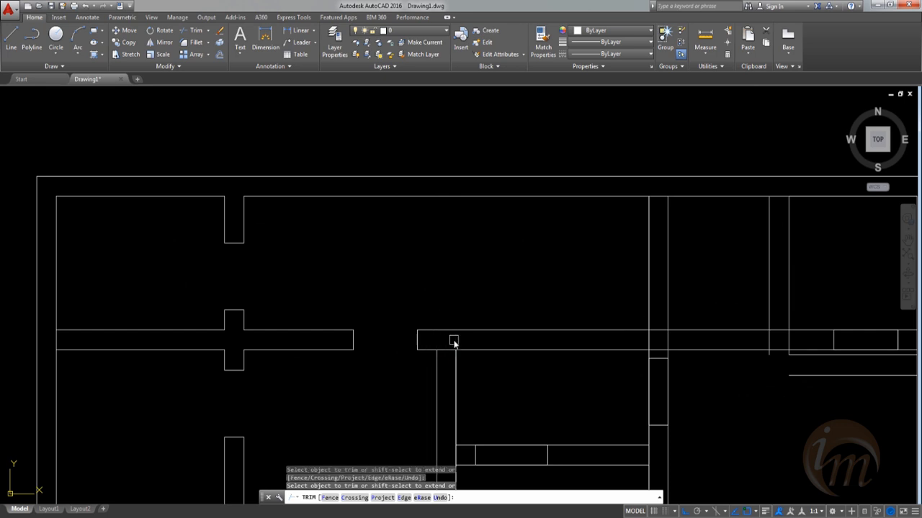
# Step: Trim the wall lines inside the 0.9-wide door openings of the short horizontal wall and the lower outer wall
pyautogui.scroll(-3, 454, 341)
pyautogui.moveTo(456, 314)
pyautogui.mouseDown(button='middle')
pyautogui.moveTo(457, 280)
pyautogui.moveTo(444, 304)
pyautogui.mouseUp(button='middle')
pyautogui.moveTo(476, 369); pyautogui.dragTo(464, 327)
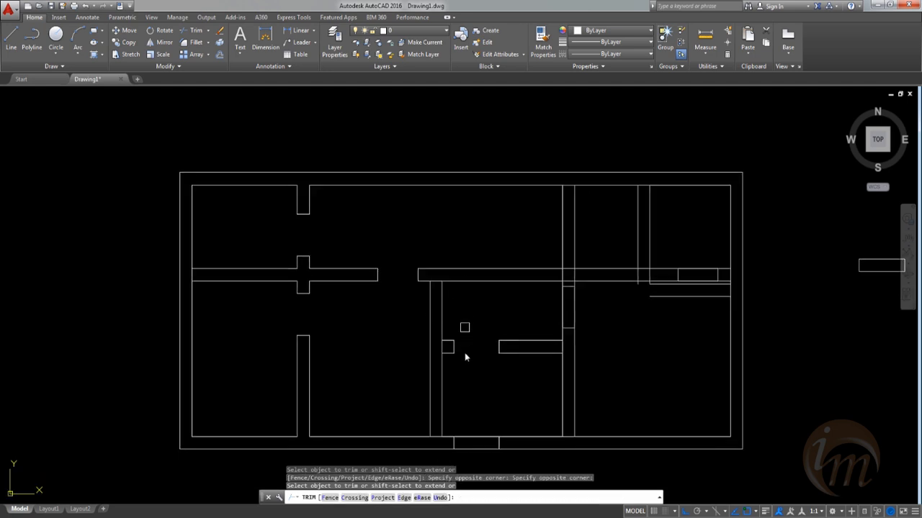
pyautogui.moveTo(474, 464); pyautogui.dragTo(453, 350)
# Step: Trim the long horizontal wall between the second and third partitions, extending the second partition's right face to the wall's upper line
pyautogui.moveTo(460, 300); pyautogui.dragTo(432, 332, button='middle')
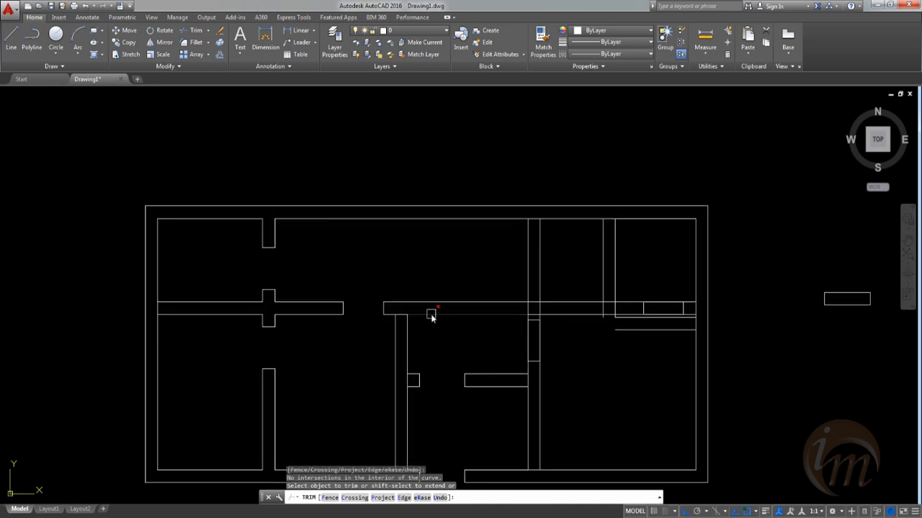
pyautogui.click(431, 316)
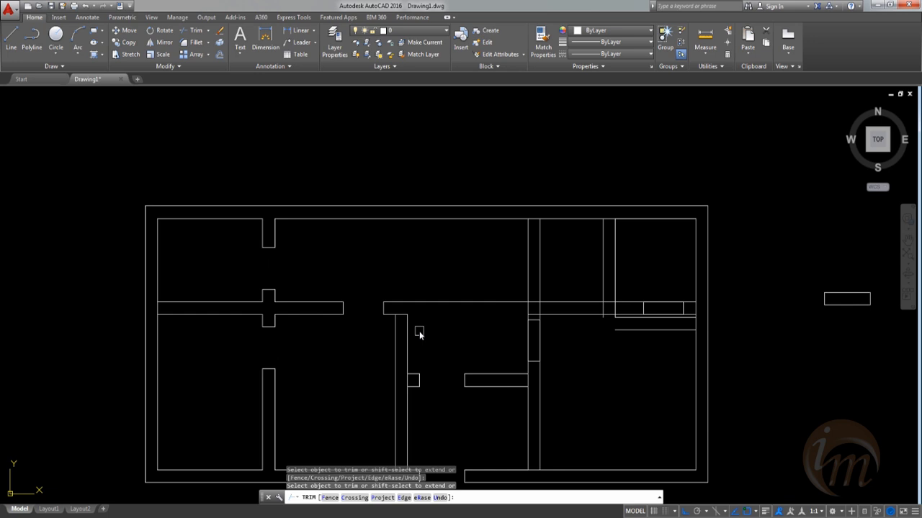
pyautogui.keyDown('shift'); pyautogui.click(407, 329); pyautogui.keyUp('shift')
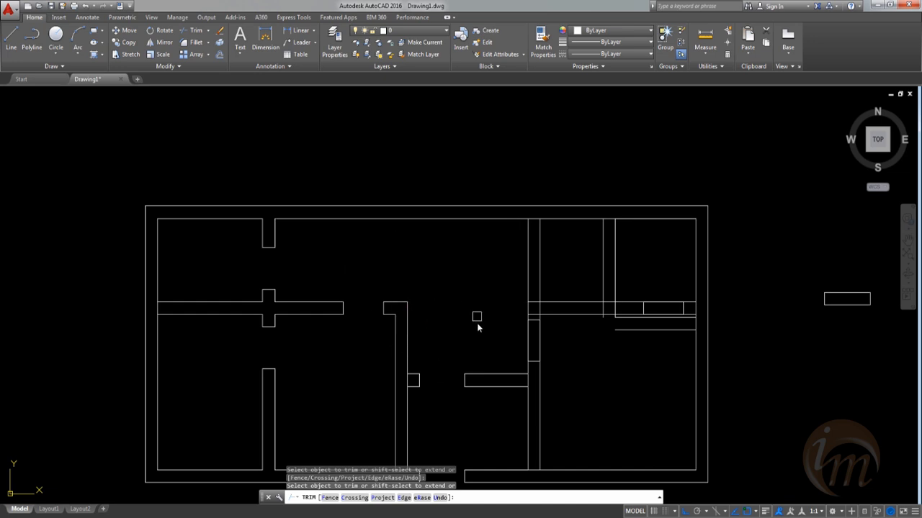
# Step: Trim the third partition's lines inside its door opening and across its junction with the long horizontal wall
pyautogui.moveTo(500, 334); pyautogui.dragTo(448, 329, button='middle')
pyautogui.click(509, 347)
pyautogui.click(471, 329)
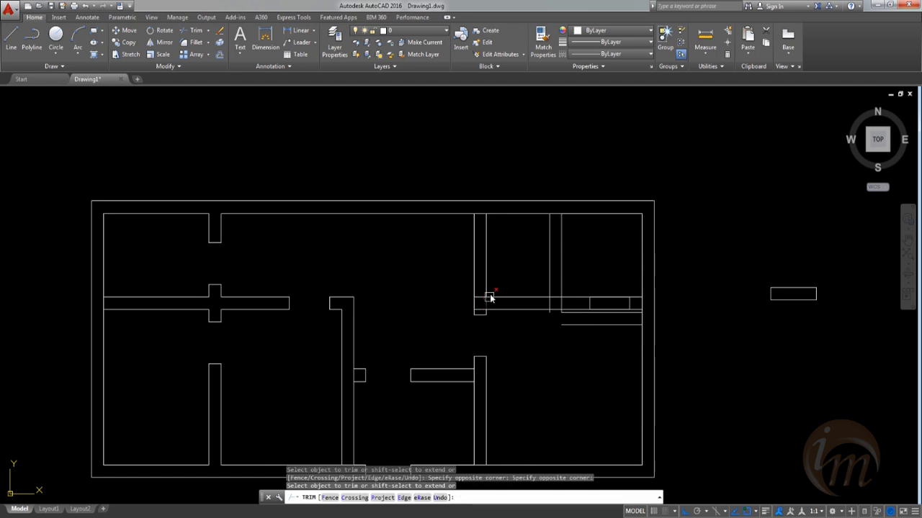
# Step: Erase the two remaining long horizontal wall lines right of the third partition
pyautogui.scroll(-2, 490, 295)
pyautogui.scroll(4, 490, 295)
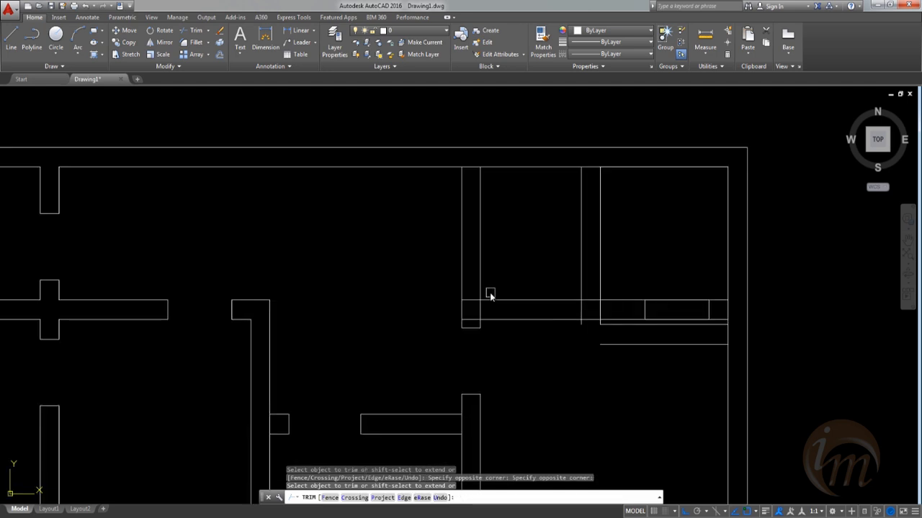
pyautogui.press('Escape')
pyautogui.click(529, 320)
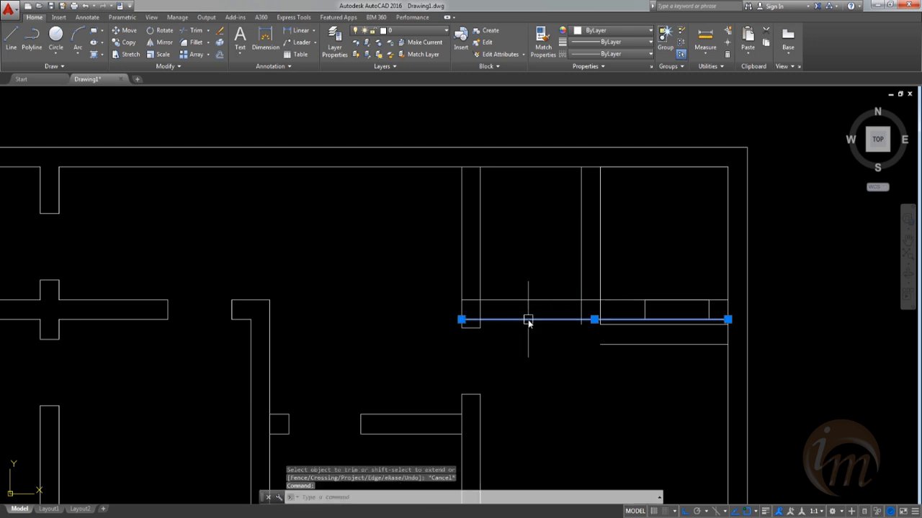
pyautogui.press('Delete')
pyautogui.click(524, 300)
pyautogui.press('Delete')
pyautogui.moveTo(545, 339); pyautogui.dragTo(488, 350, button='middle')
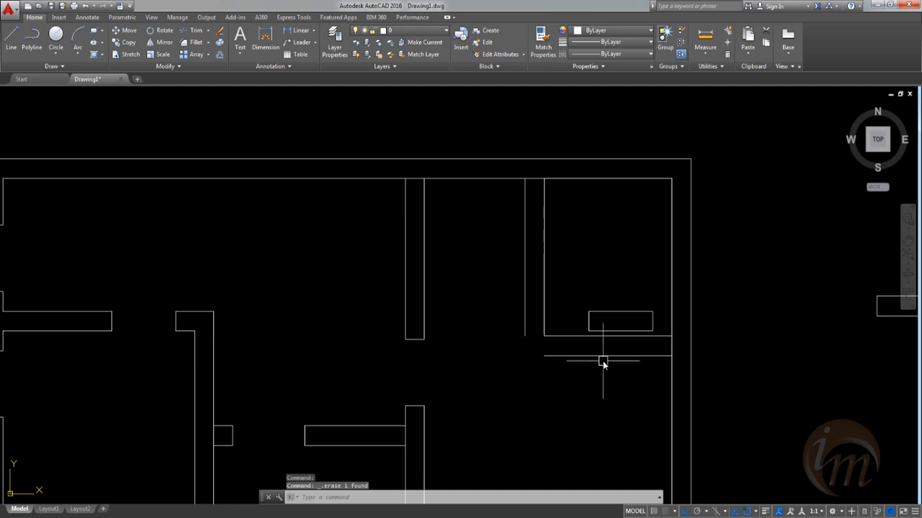
# Step: Fillet the outer lines of the upper-right room's vertical and horizontal walls with radius 0 to form a corner
pyautogui.write('f')
pyautogui.press('Return')
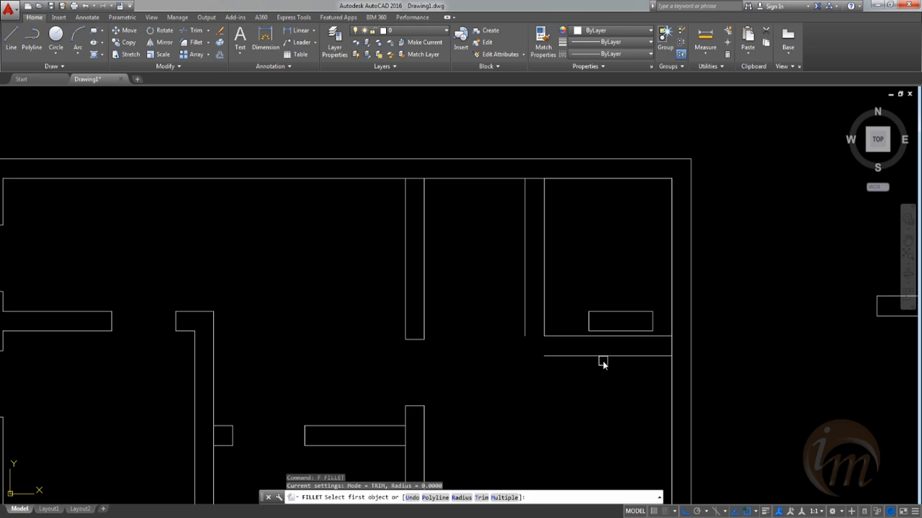
pyautogui.write('r')
pyautogui.press('Return')
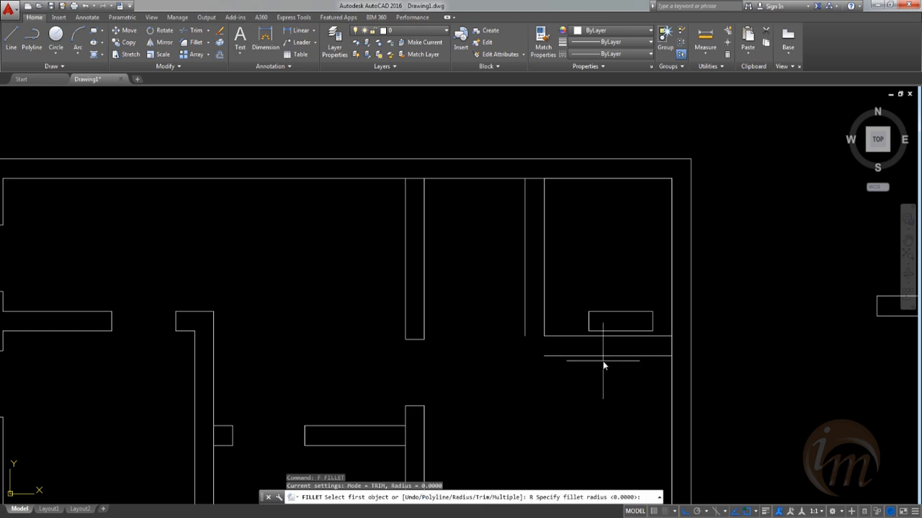
pyautogui.write('0')
pyautogui.press('Return')
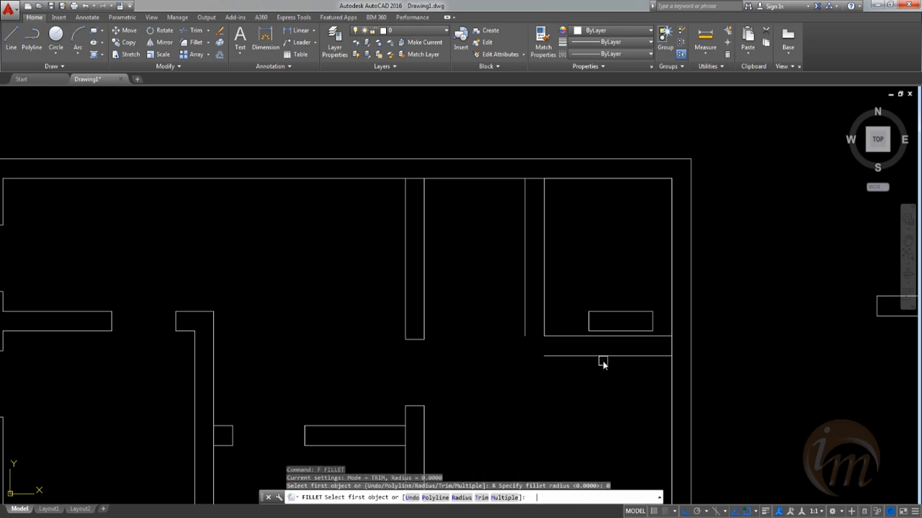
pyautogui.click(574, 355)
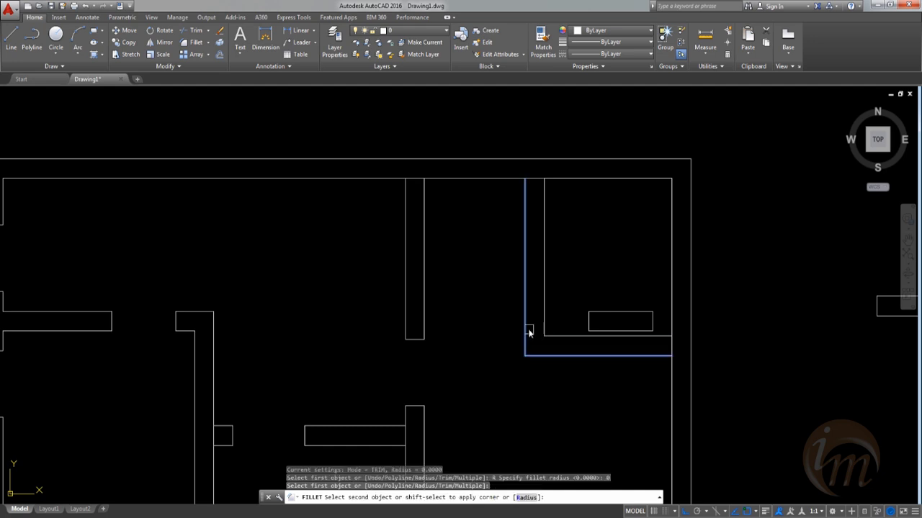
pyautogui.click(528, 332)
pyautogui.moveTo(586, 390); pyautogui.dragTo(543, 407, button='middle')
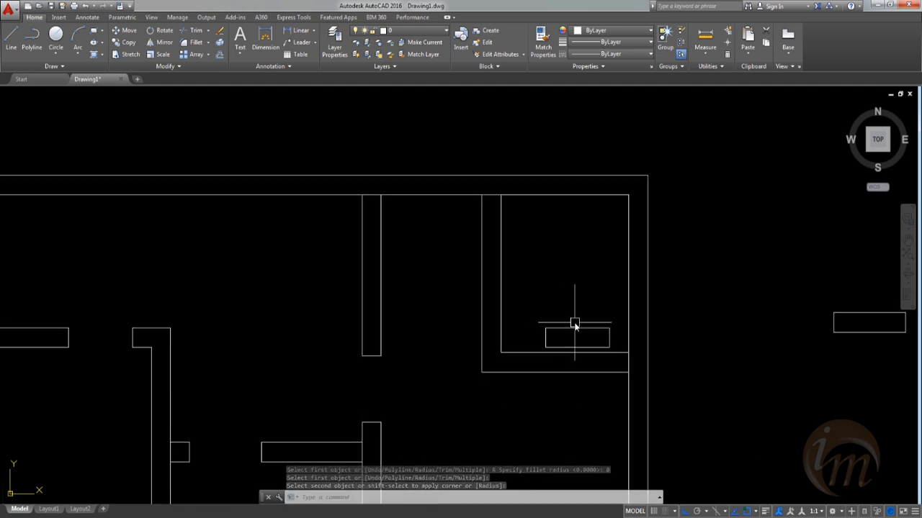
# Step: Move the door opening rectangle in the upper-right room straight down into that room's lower wall
pyautogui.click(532, 315)
pyautogui.click(620, 362)
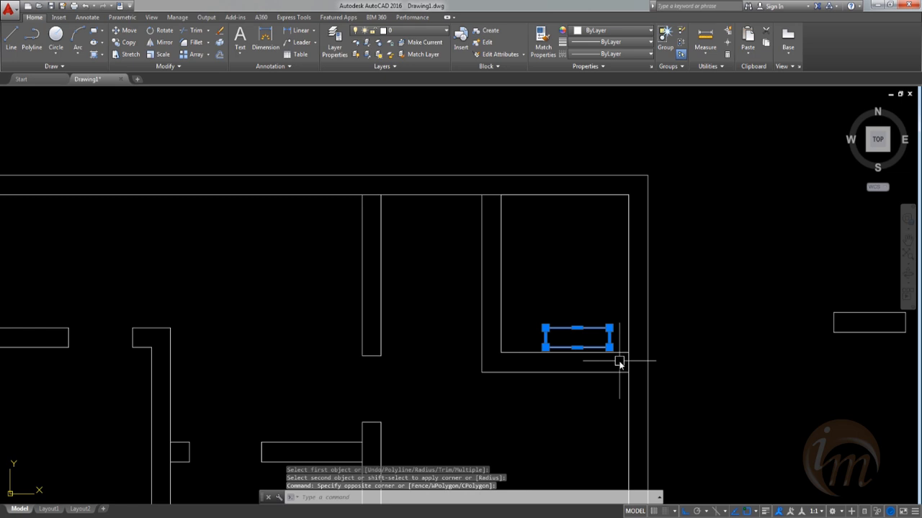
pyautogui.write('M')
pyautogui.press('Return')
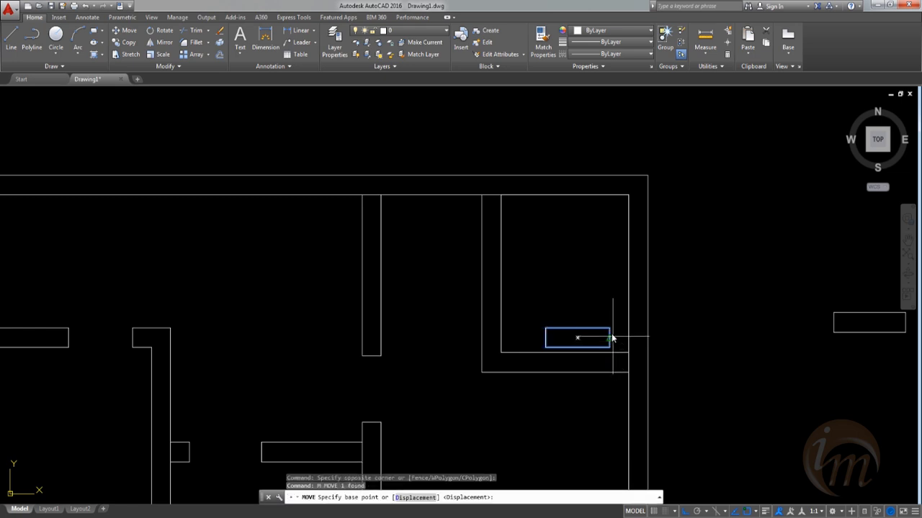
pyautogui.click(609, 333)
pyautogui.press('Escape')
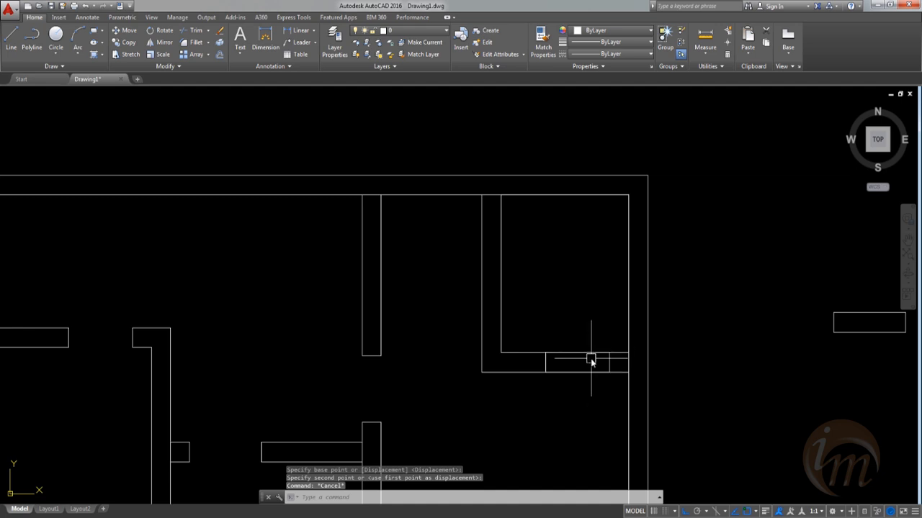
# Step: Trim the lines inside the door opening in the upper-right room's lower wall
pyautogui.write('TR')
pyautogui.press('Return')
pyautogui.press('Return')
pyautogui.click(592, 394)
pyautogui.click(563, 315)
pyautogui.scroll(-2, 564, 315)
pyautogui.moveTo(578, 343)
pyautogui.mouseDown(button='middle')
pyautogui.moveTo(590, 264)
pyautogui.moveTo(588, 358)
pyautogui.moveTo(638, 308)
pyautogui.mouseUp(button='middle')
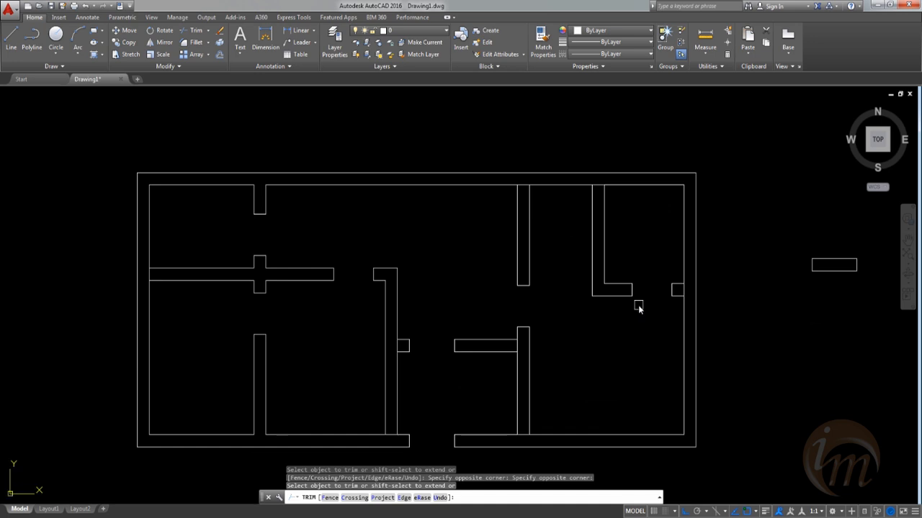
# Step: Erase the spare door opening rectangle outside the plan's right side
pyautogui.scroll(-2, 638, 305)
pyautogui.moveTo(598, 329); pyautogui.dragTo(539, 352, button='middle')
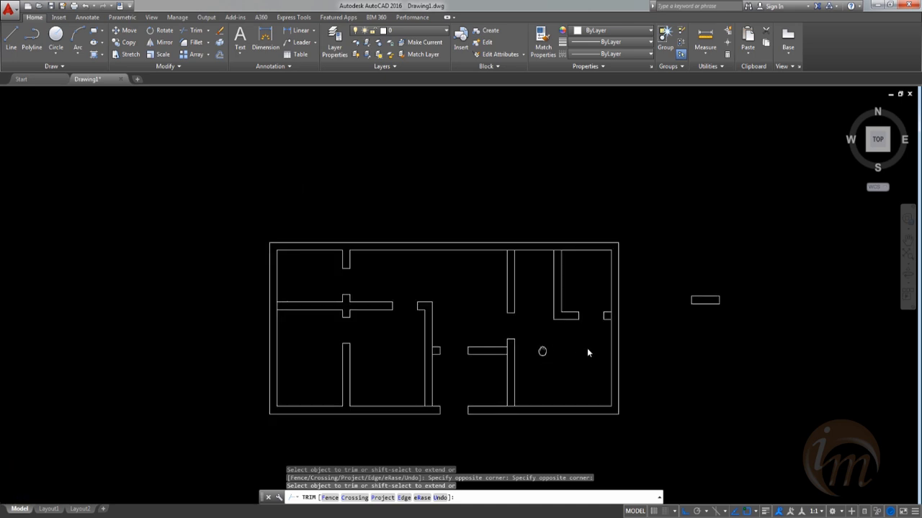
pyautogui.click(669, 267)
pyautogui.press('Escape')
pyautogui.click(714, 317)
pyautogui.click(689, 285)
pyautogui.press('Delete')
pyautogui.moveTo(693, 324); pyautogui.dragTo(680, 349, button='middle')
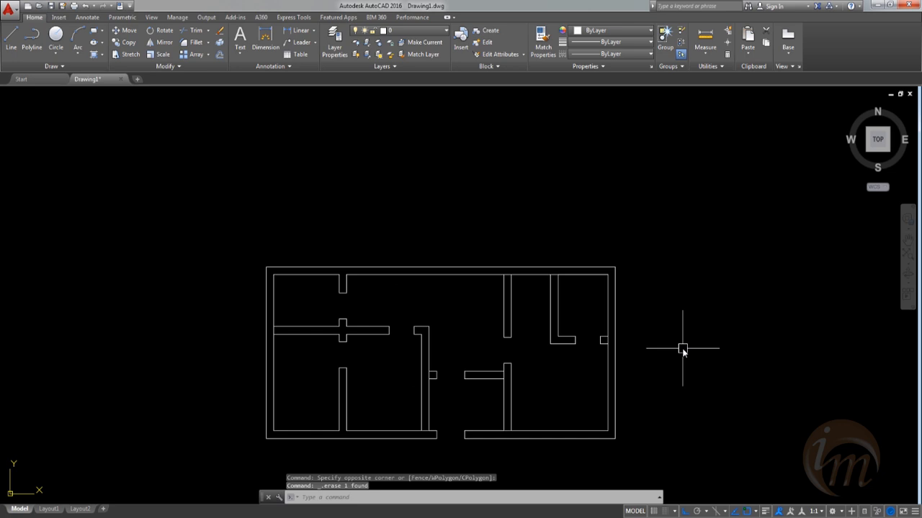
# Step: Draw a rectangle 0.7 long and 0.24 wide outside the plan's right side
pyautogui.moveTo(630, 356); pyautogui.dragTo(640, 339, button='middle')
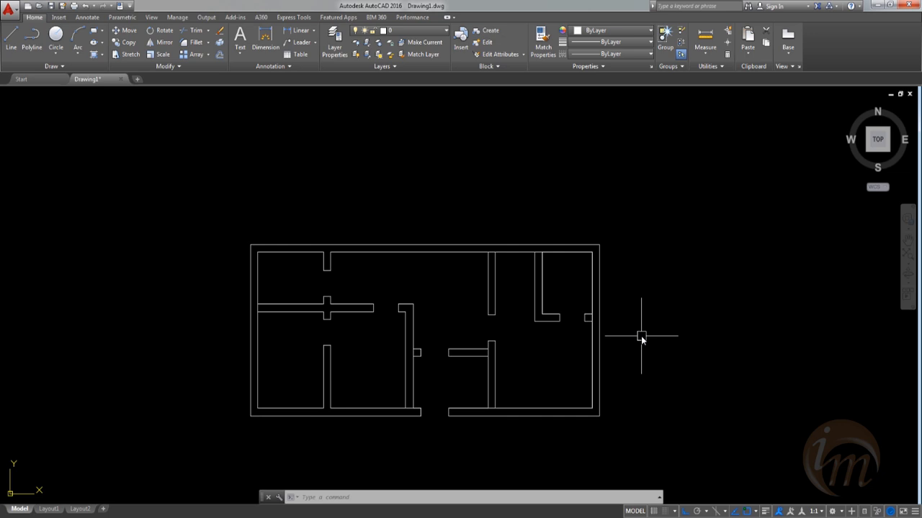
pyautogui.write('REC')
pyautogui.press('Return')
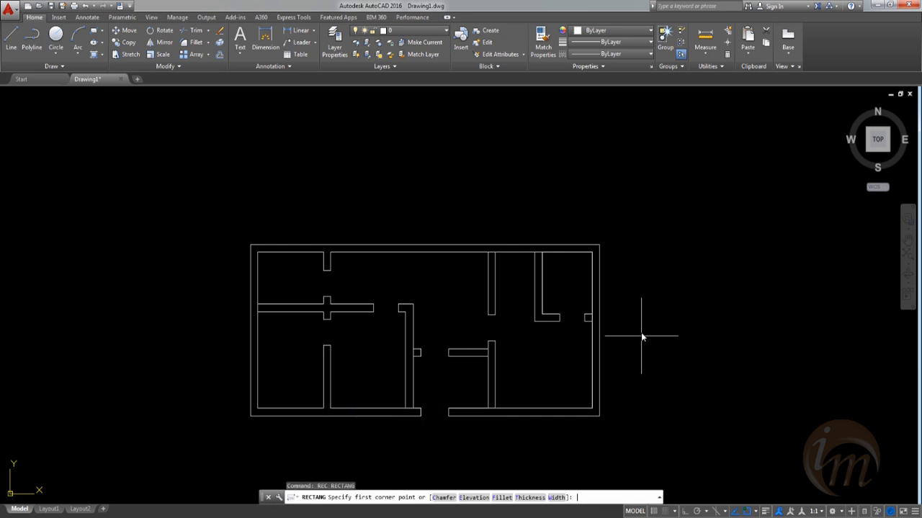
pyautogui.click(641, 316)
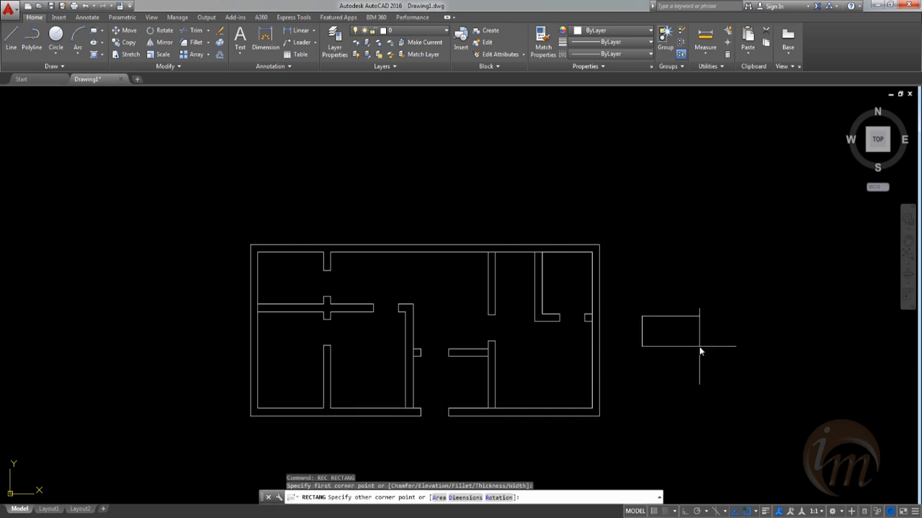
pyautogui.press('Return')
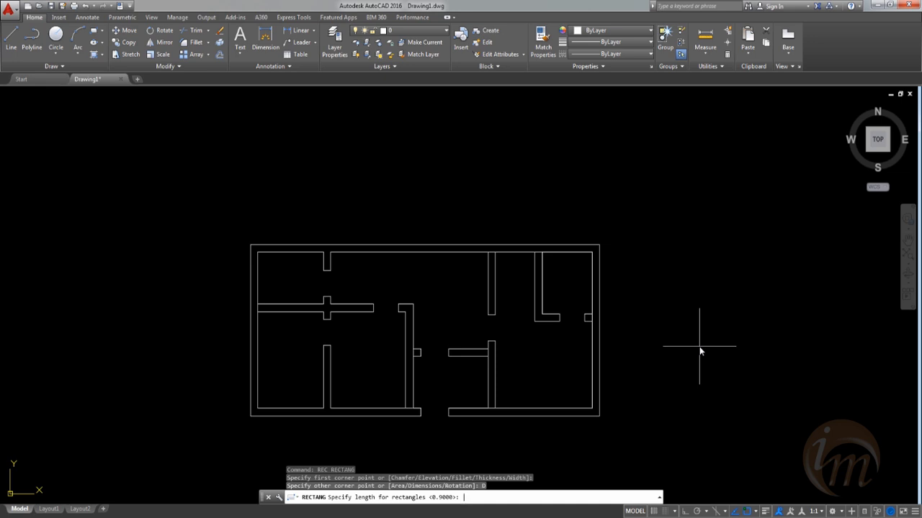
pyautogui.press('Return')
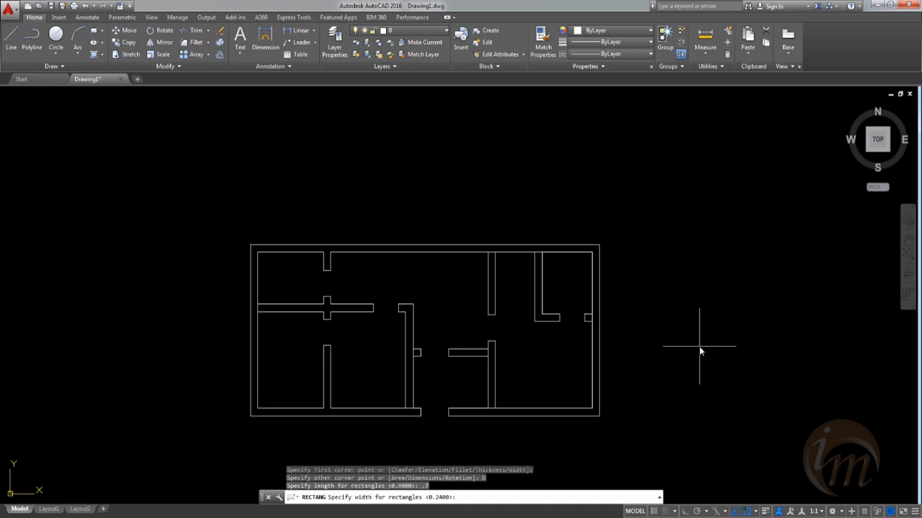
pyautogui.press('Return')
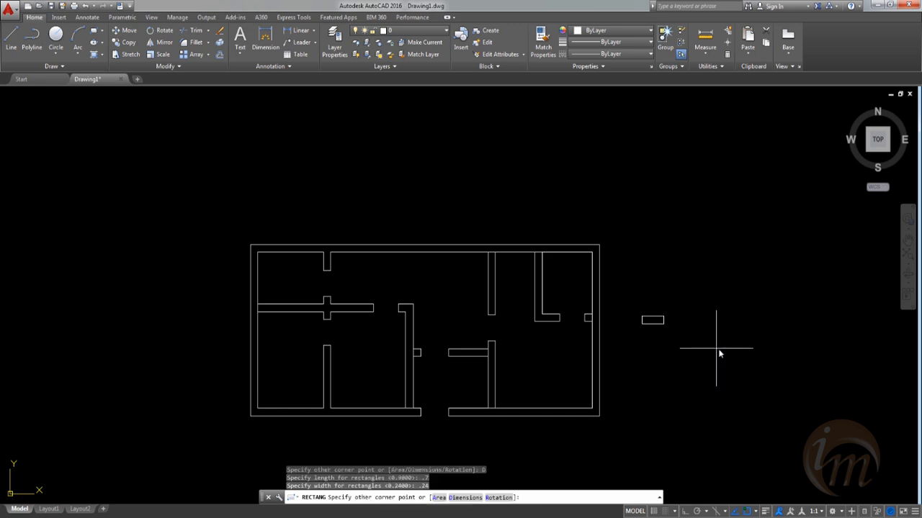
pyautogui.scroll(2, 653, 346)
pyautogui.click(654, 345)
# Step: Draw a horizontal centre line across the 0.7 by 0.24 rectangle between the midpoints of its short sides
pyautogui.write('L')
pyautogui.press('Return')
pyautogui.scroll(4, 643, 299)
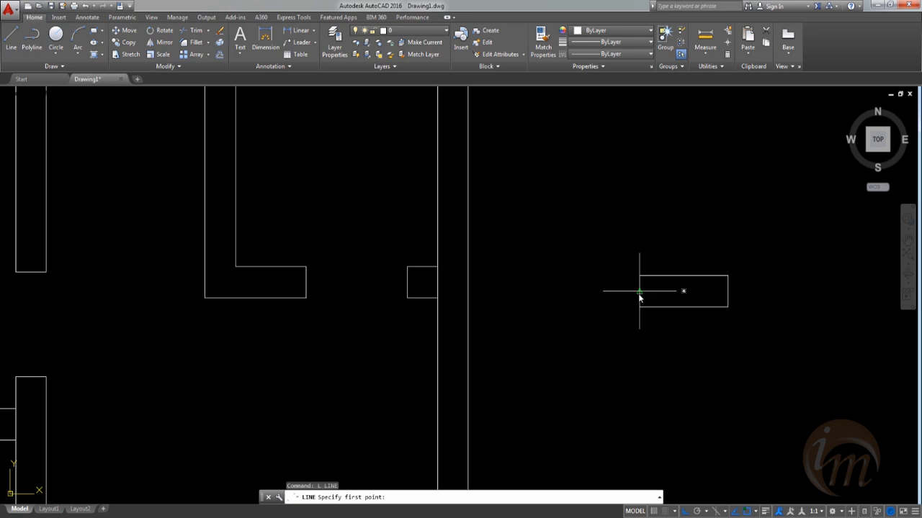
pyautogui.click(639, 294)
pyautogui.click(728, 291)
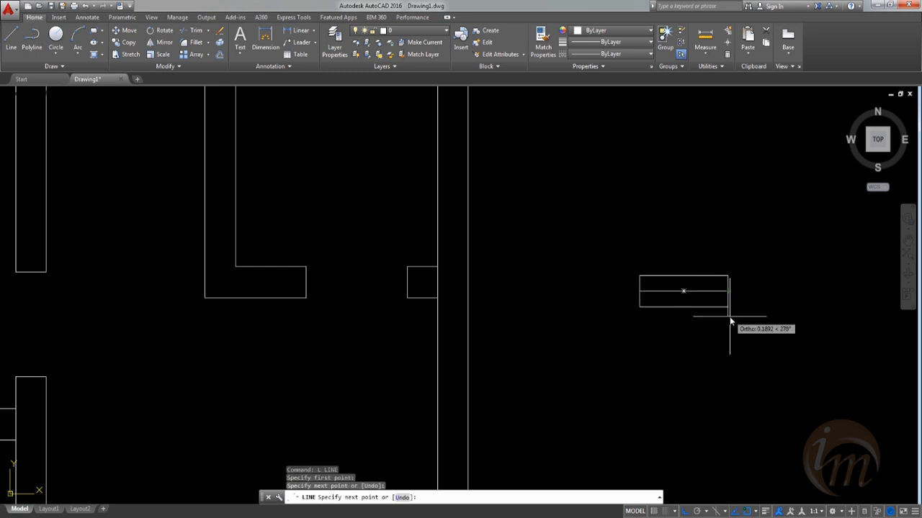
pyautogui.press('Escape')
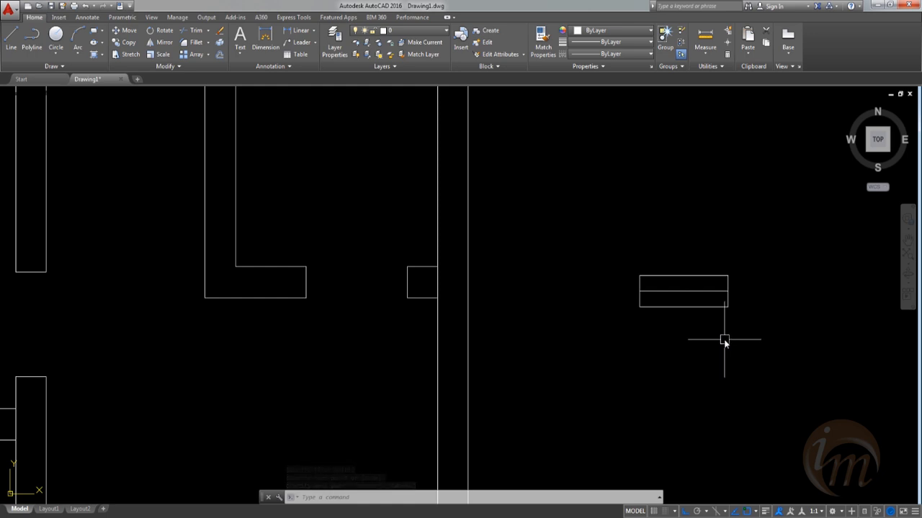
# Step: Load the HIDDEN linetype from acad.lin into the drawing
pyautogui.click(597, 43)
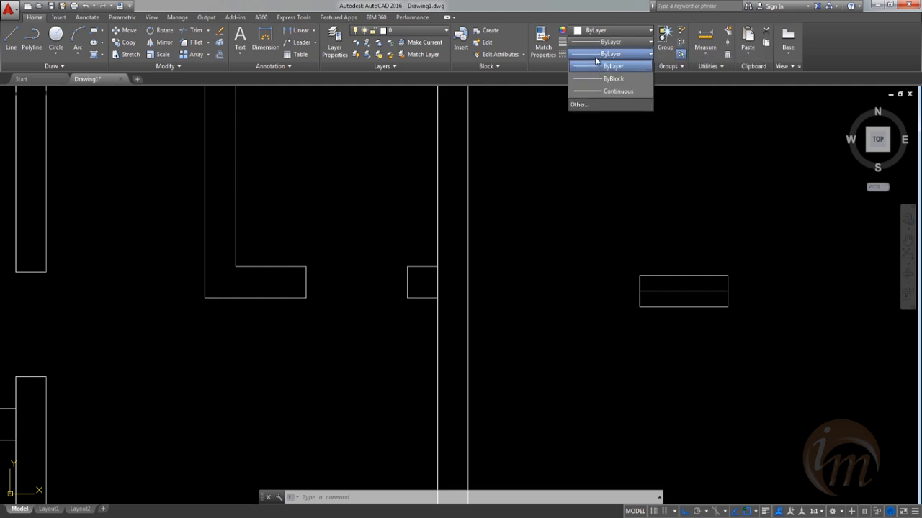
pyautogui.click(587, 105)
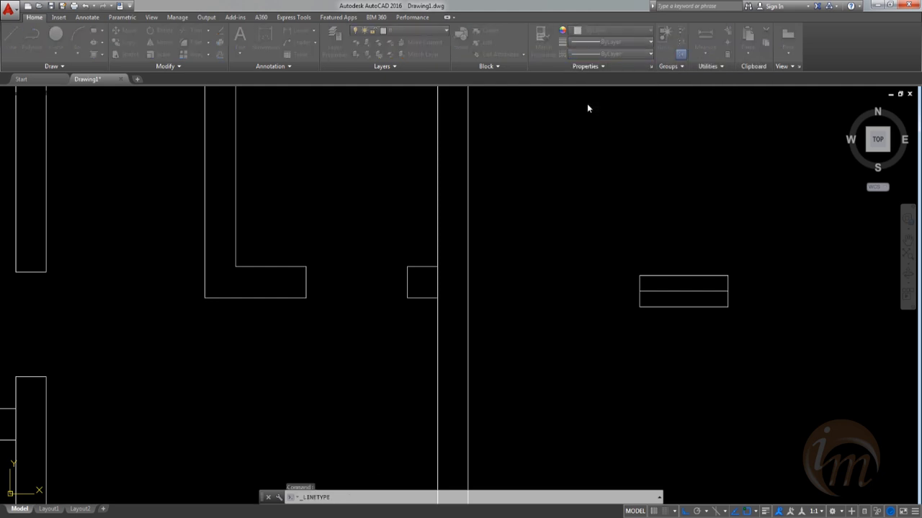
pyautogui.click(577, 152)
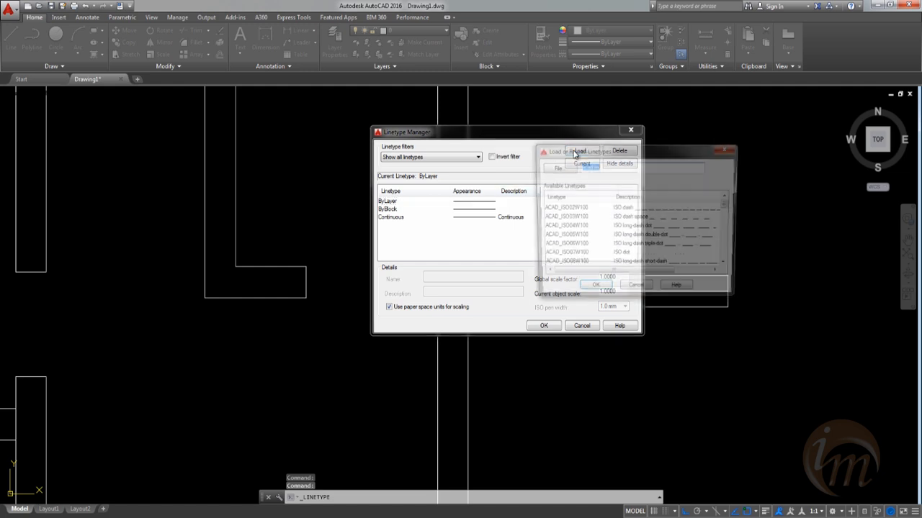
pyautogui.click(576, 218)
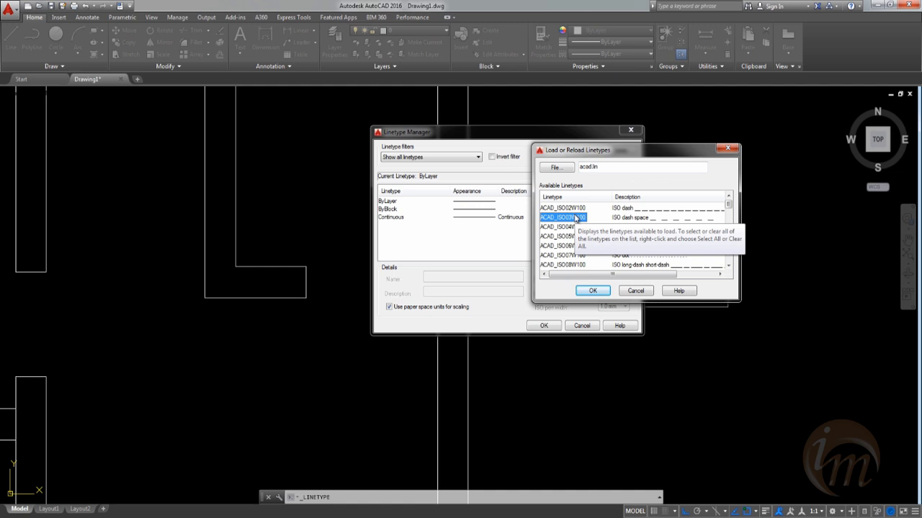
pyautogui.press('h')
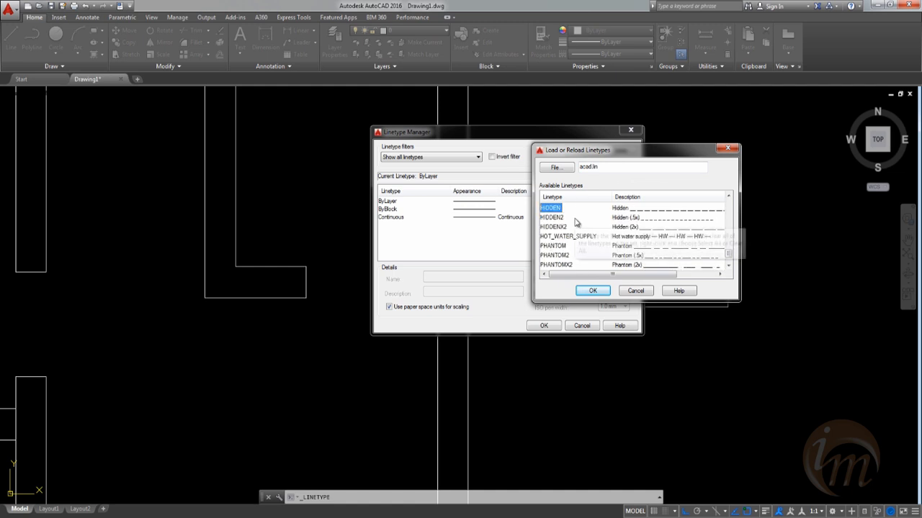
pyautogui.click(617, 218)
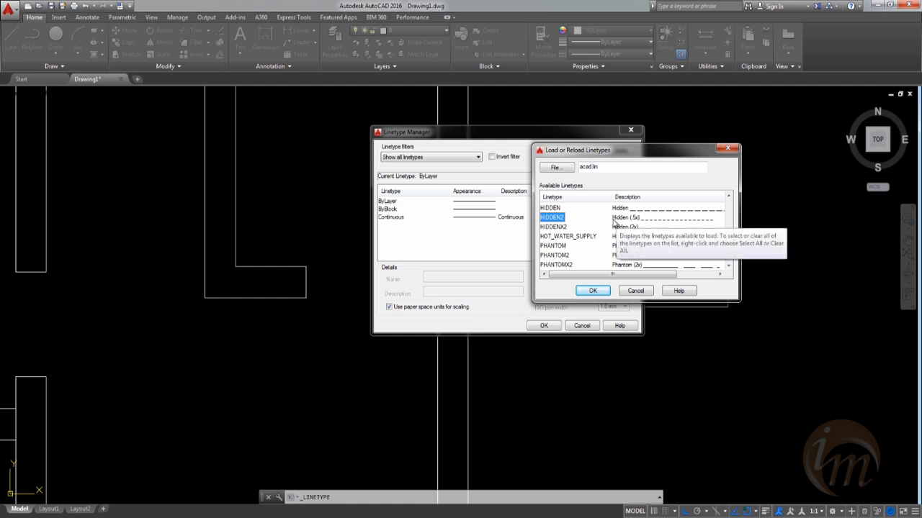
pyautogui.click(592, 291)
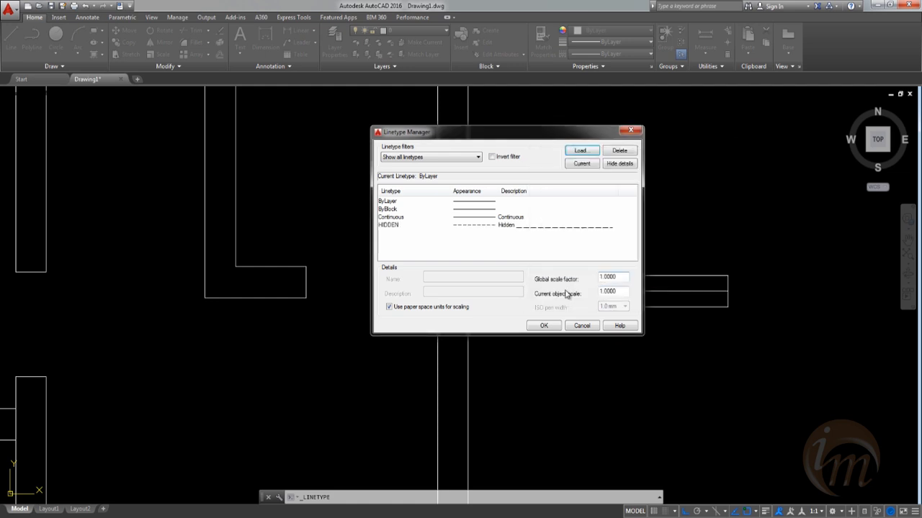
pyautogui.click(497, 226)
pyautogui.click(543, 325)
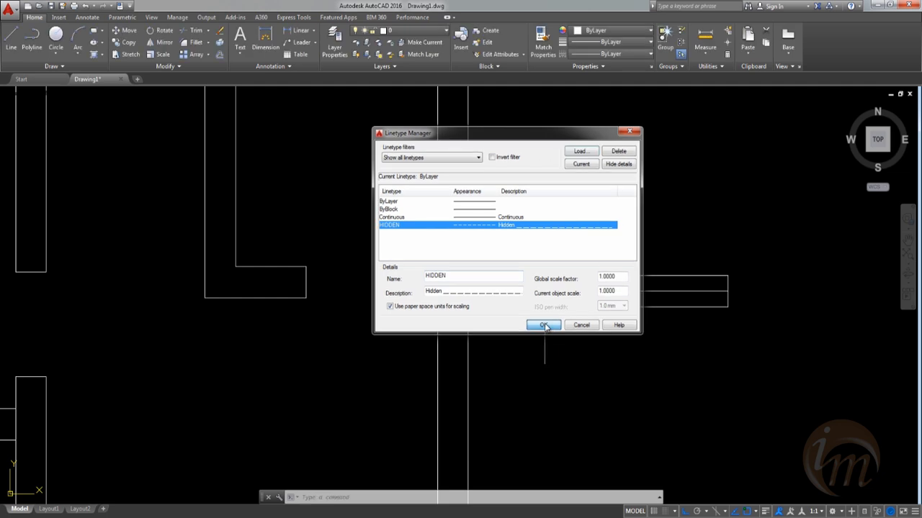
# Step: Assign the HIDDEN linetype to the centre line of the window symbol outside the plan
pyautogui.click(601, 54)
pyautogui.click(657, 246)
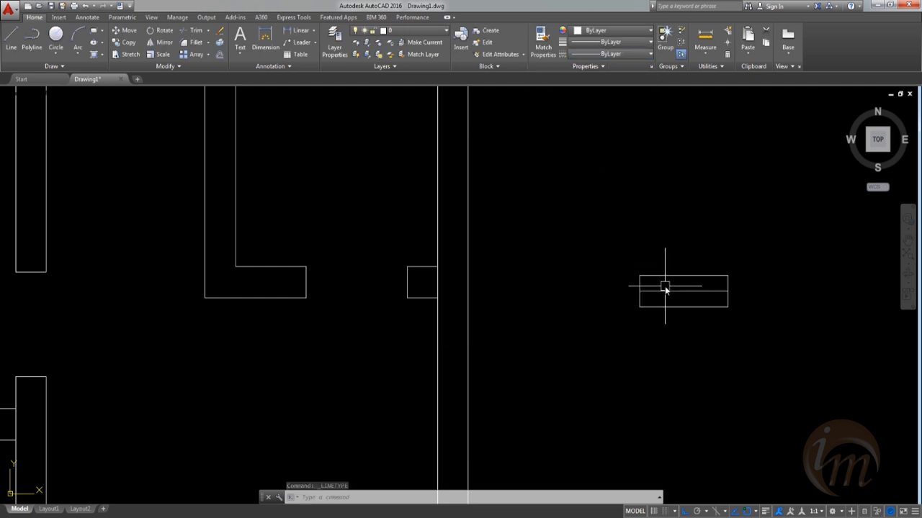
pyautogui.click(664, 291)
pyautogui.click(608, 54)
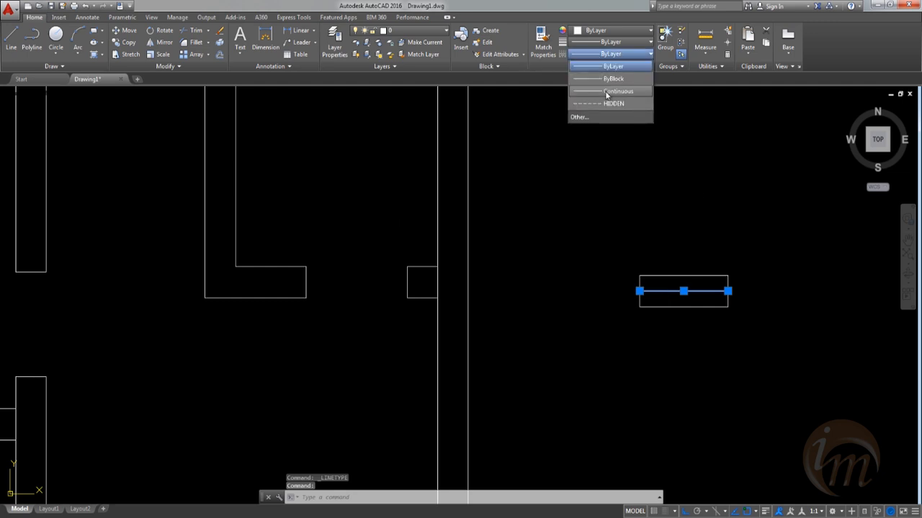
pyautogui.click(608, 98)
pyautogui.scroll(-2, 721, 278)
pyautogui.scroll(5, 725, 288)
pyautogui.press('Escape')
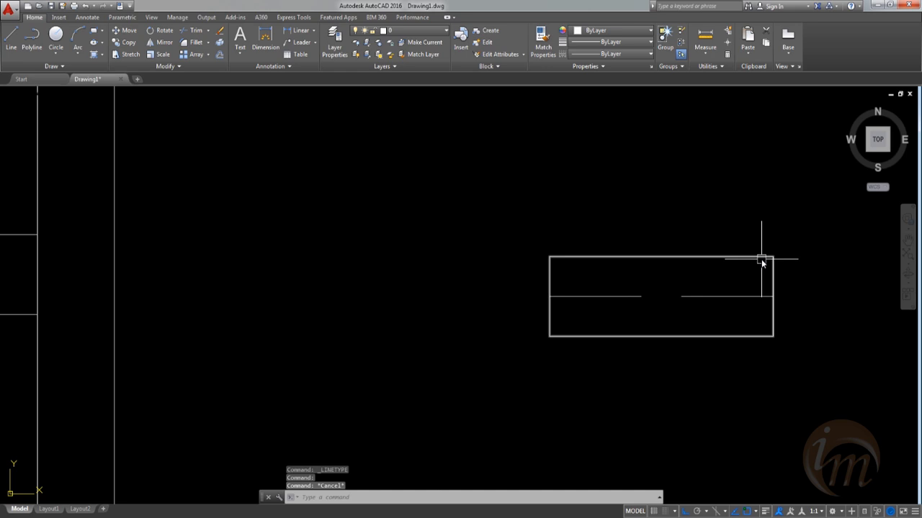
# Step: Set the global linetype scale factor to 0.5
pyautogui.write('lts')
pyautogui.press('Return')
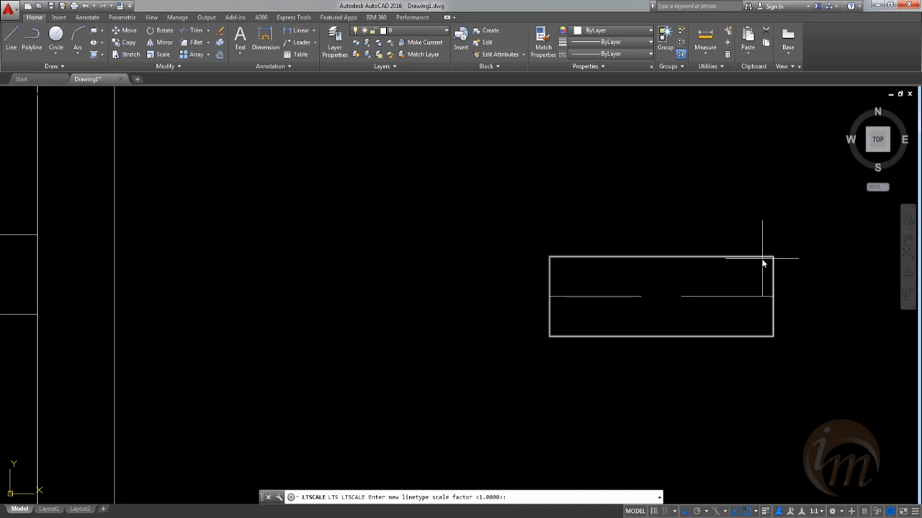
pyautogui.write('.5')
pyautogui.press('Return')
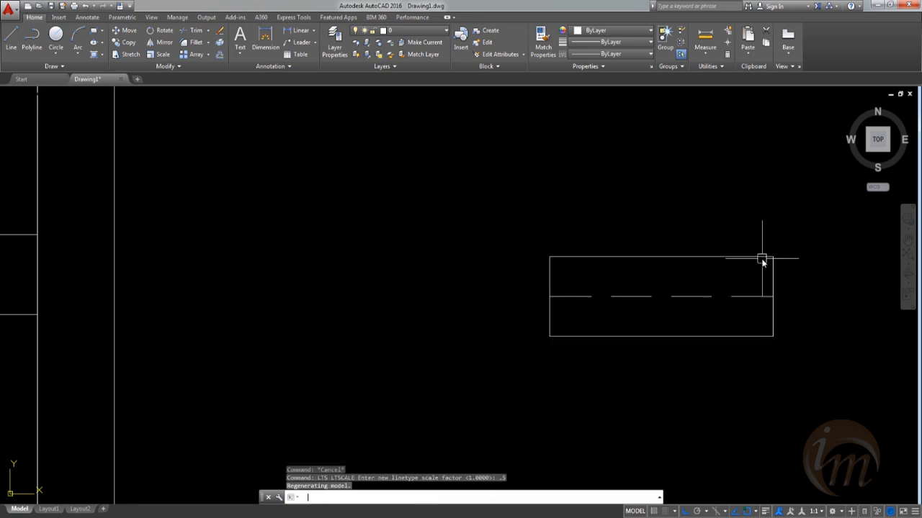
# Step: Break the lower wall's inner line at the left face of the partition beside the entrance opening, using Break at Point
pyautogui.moveTo(664, 313); pyautogui.dragTo(646, 360, button='middle')
pyautogui.scroll(-1, 646, 359)
pyautogui.moveTo(717, 376); pyautogui.dragTo(699, 348, button='middle')
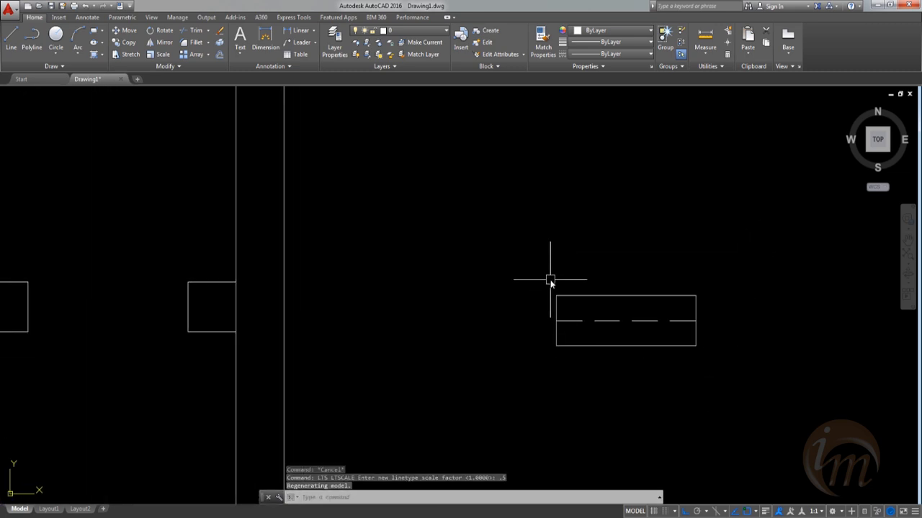
pyautogui.scroll(-1, 551, 281)
pyautogui.moveTo(504, 339)
pyautogui.mouseDown(button='middle')
pyautogui.moveTo(665, 241)
pyautogui.moveTo(671, 220)
pyautogui.mouseUp(button='middle')
pyautogui.scroll(-2, 659, 234)
pyautogui.moveTo(595, 302); pyautogui.dragTo(632, 319, button='middle')
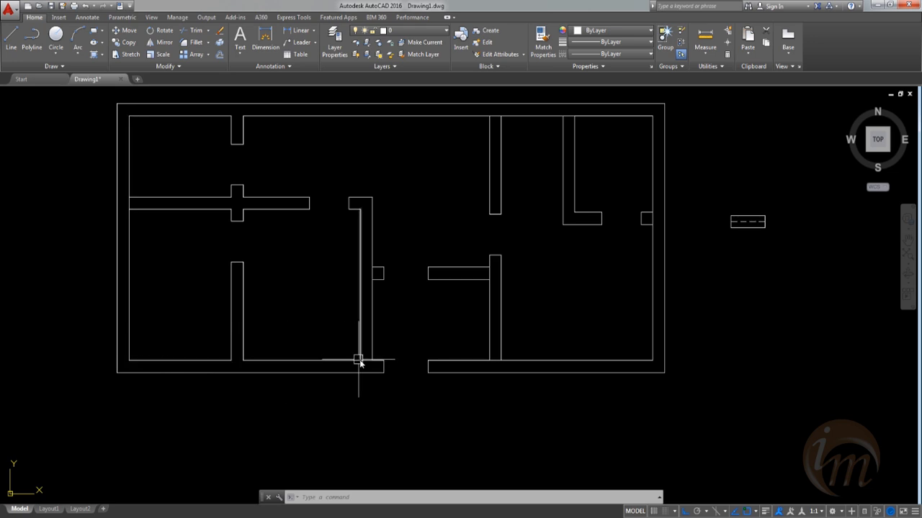
pyautogui.moveTo(298, 363)
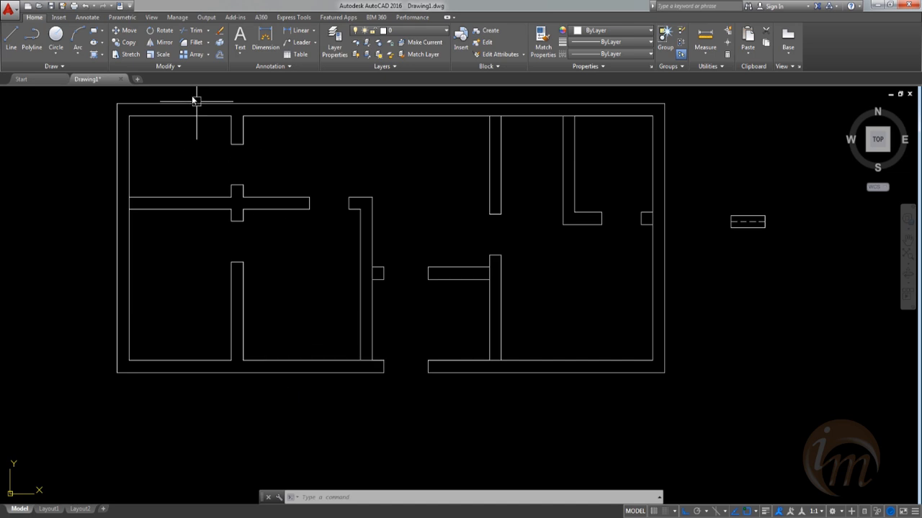
pyautogui.click(179, 67)
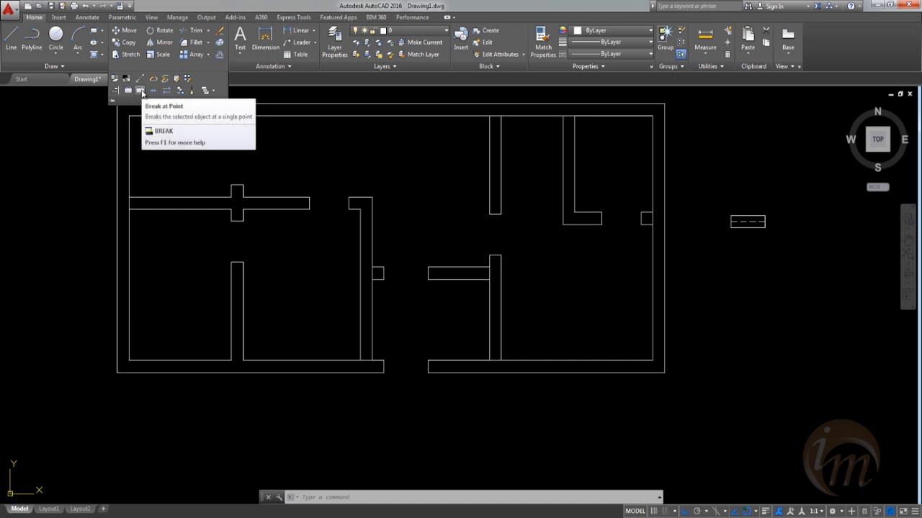
pyautogui.click(142, 93)
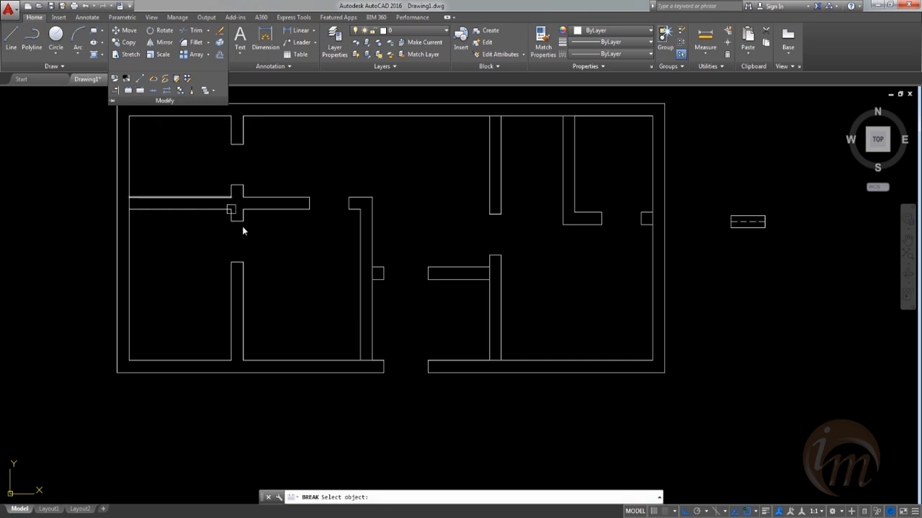
pyautogui.click(311, 367)
pyautogui.click(359, 362)
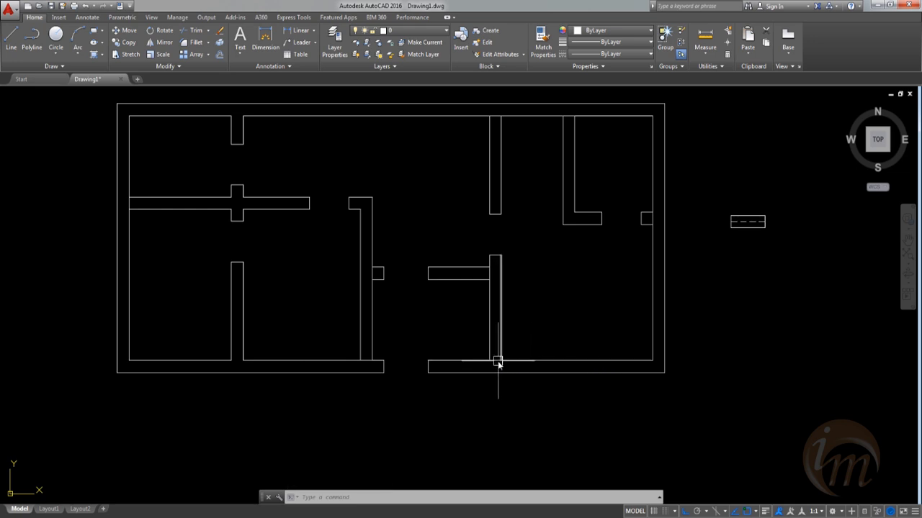
# Step: Break the lower wall's inner line at the right face of the partition bounding the lower-right room
pyautogui.click(158, 67)
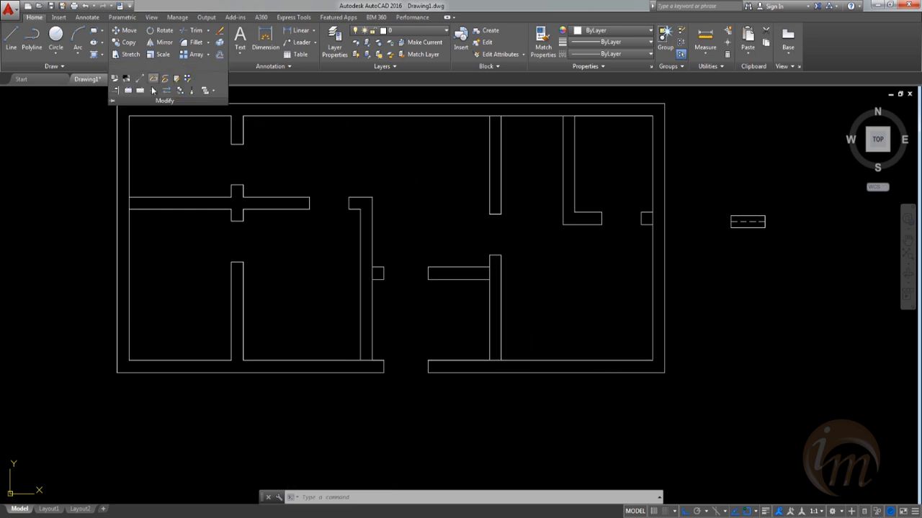
pyautogui.click(142, 92)
pyautogui.click(604, 360)
pyautogui.click(501, 360)
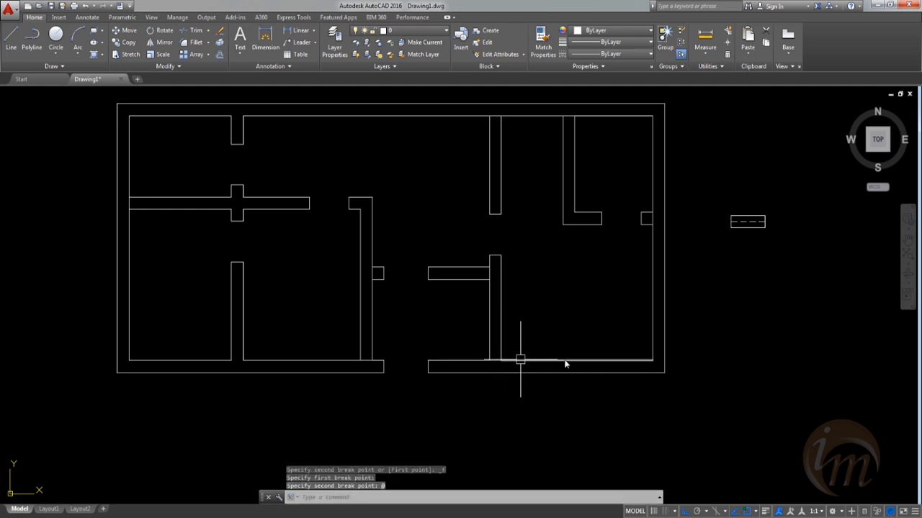
# Step: Break the upper wall's inner line at the left face of the partition between the central hall and the right-hand rooms
pyautogui.moveTo(560, 326)
pyautogui.mouseDown(button='middle')
pyautogui.moveTo(584, 369)
pyautogui.moveTo(600, 377)
pyautogui.mouseUp(button='middle')
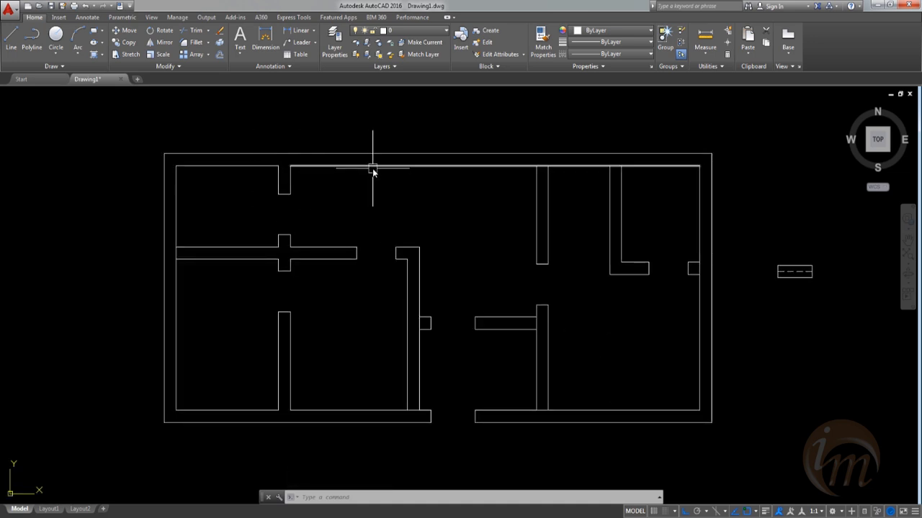
pyautogui.click(180, 67)
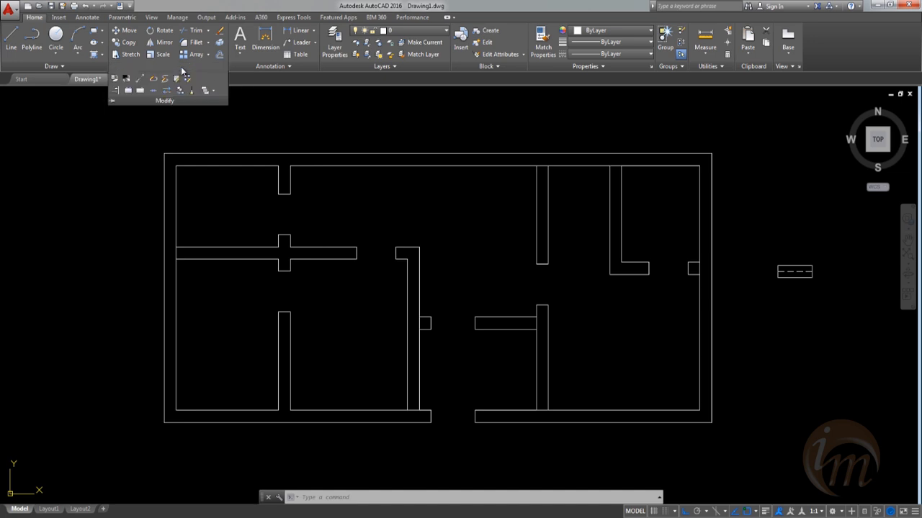
pyautogui.click(151, 91)
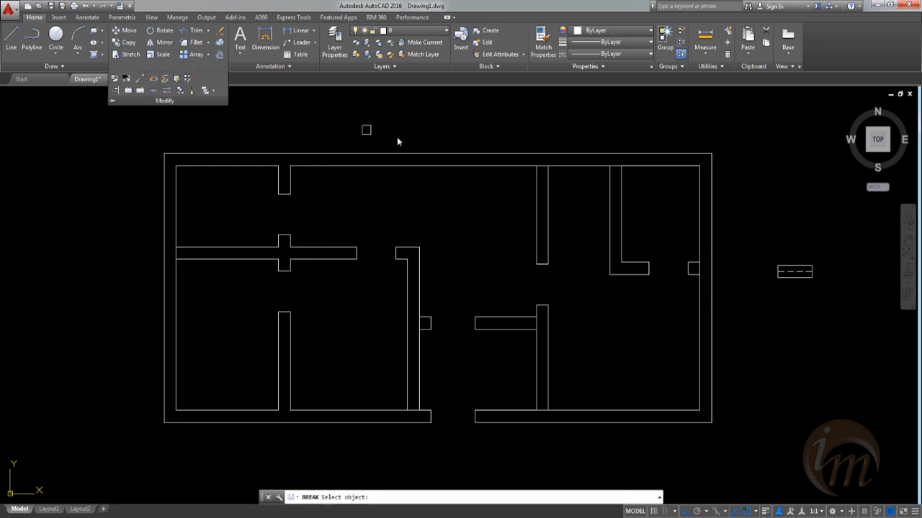
pyautogui.click(446, 167)
pyautogui.click(536, 167)
pyautogui.write('@')
pyautogui.press('Return')
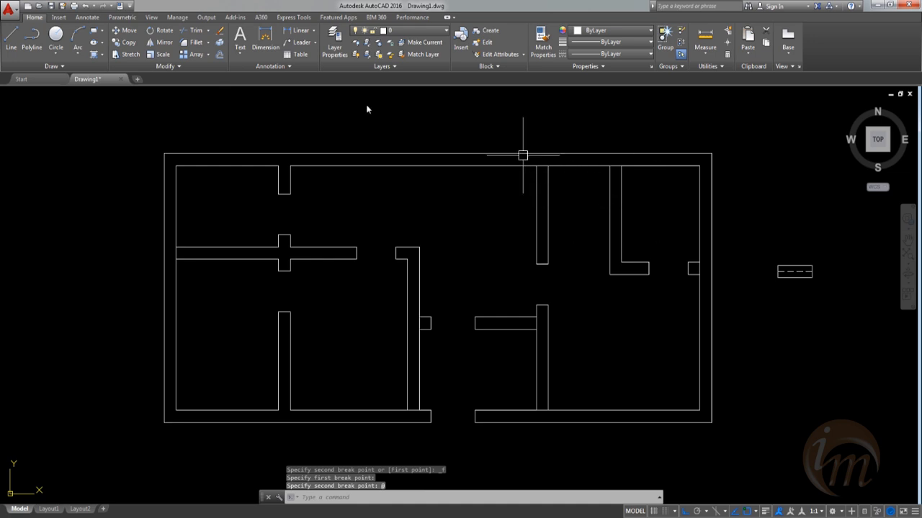
# Step: Break the upper wall's inner line at the upper-left corner of the small upper-right room
pyautogui.click(137, 65)
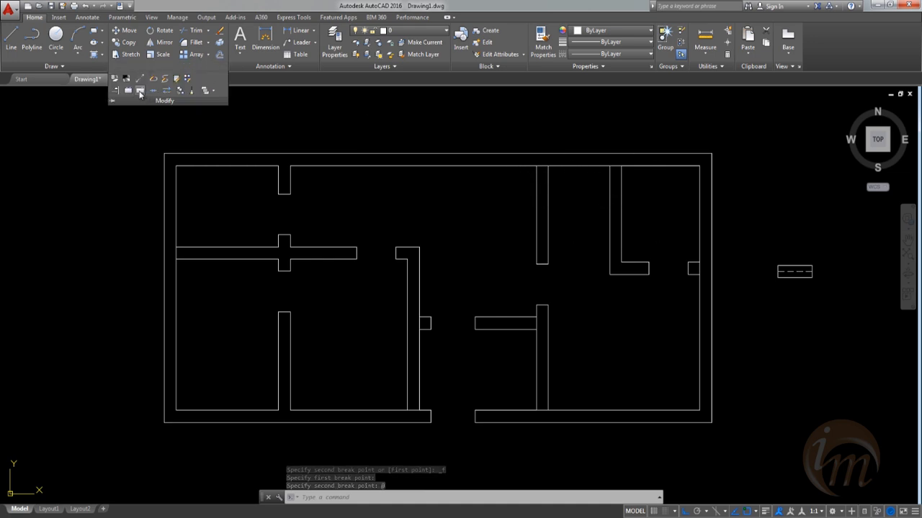
pyautogui.click(140, 90)
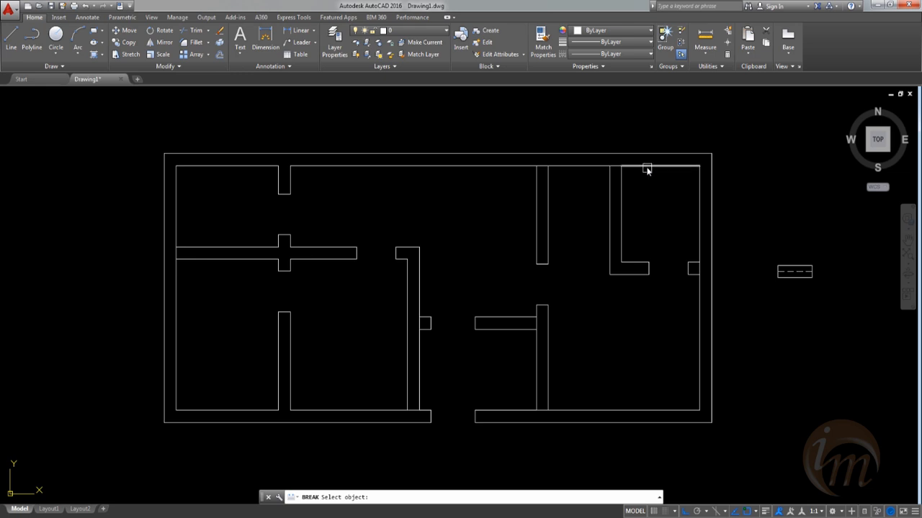
pyautogui.click(646, 168)
pyautogui.click(624, 174)
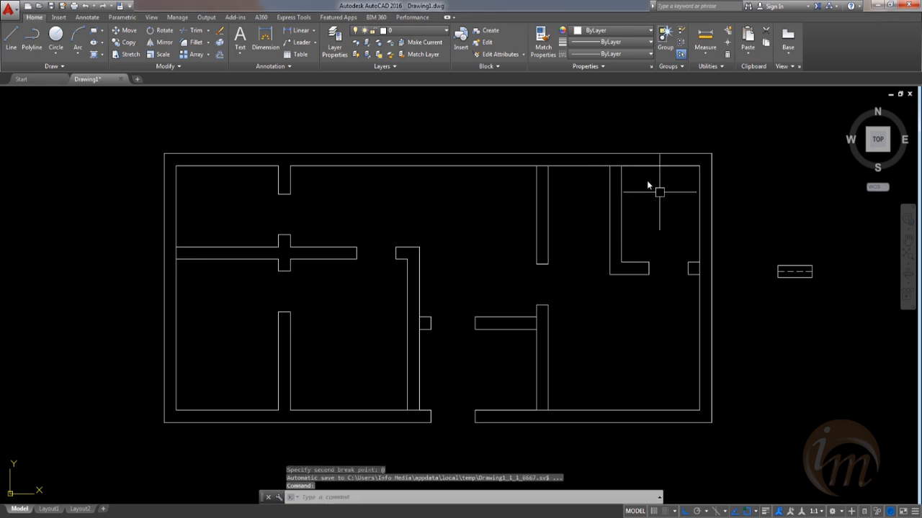
pyautogui.press('Escape')
# Step: Break the right wall's inner line at the lower corner of the short wall stub beside the door opening
pyautogui.moveTo(569, 164); pyautogui.dragTo(589, 150, button='middle')
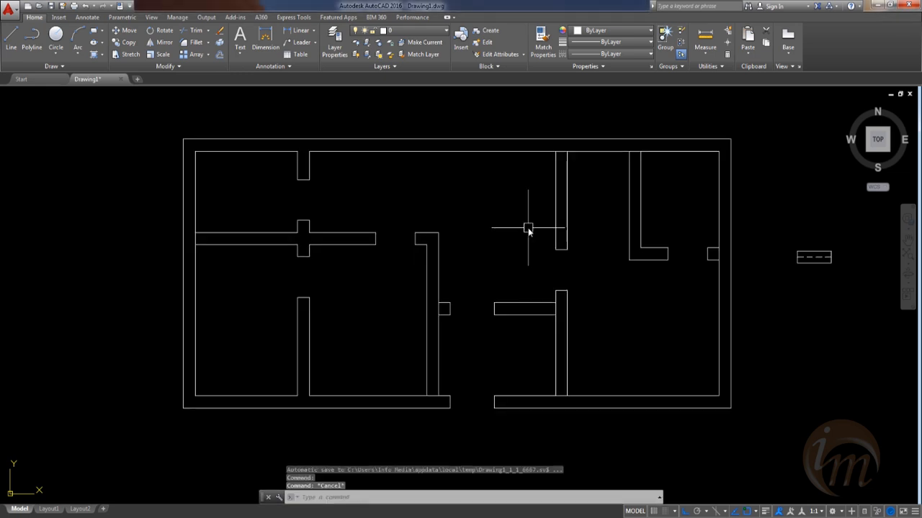
pyautogui.moveTo(640, 288); pyautogui.dragTo(601, 288, button='middle')
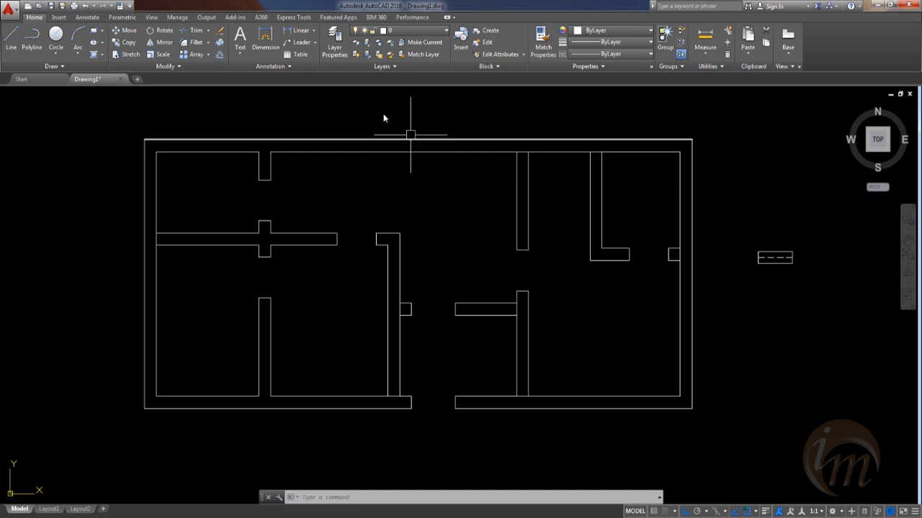
pyautogui.click(203, 66)
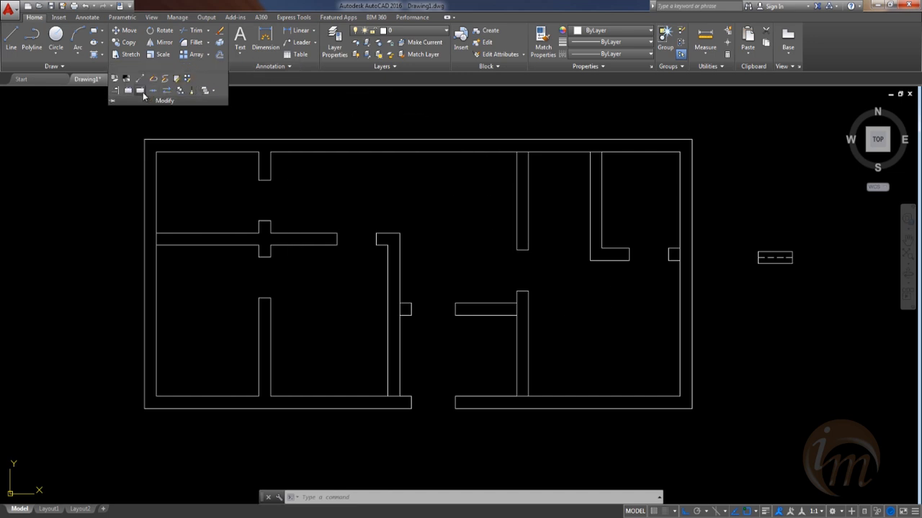
pyautogui.click(143, 93)
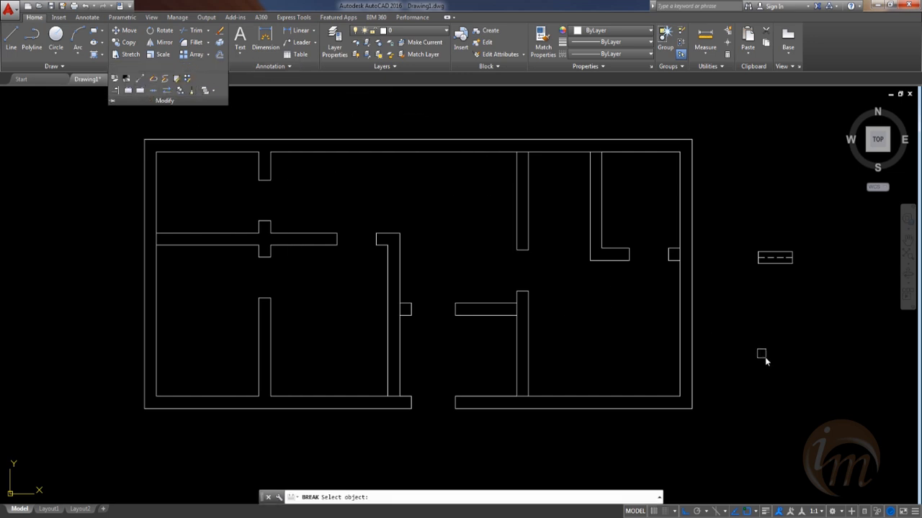
pyautogui.click(682, 329)
pyautogui.click(678, 264)
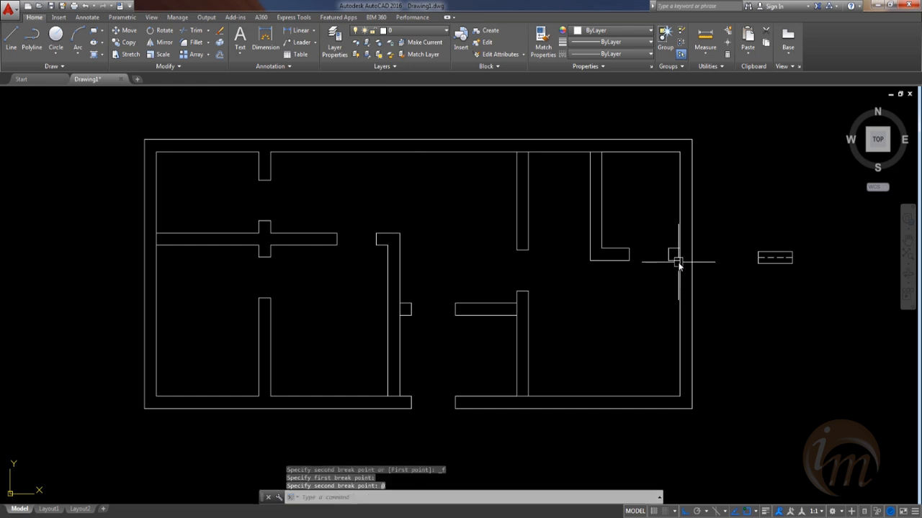
# Step: With Ortho off, copy the window symbol by its upper-edge midpoint to the midpoints of the lower wall's three inner line segments in the closed rooms
pyautogui.moveTo(638, 324); pyautogui.dragTo(691, 340, button='middle')
pyautogui.click(792, 232)
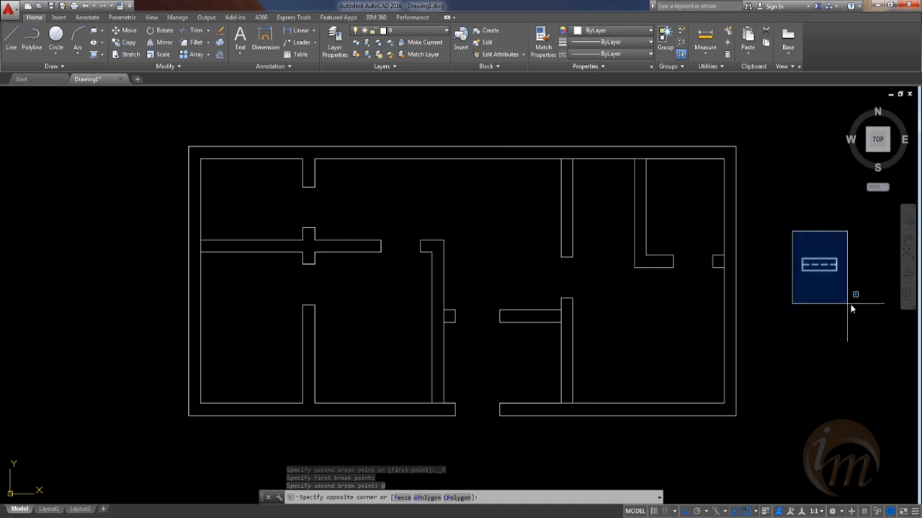
pyautogui.click(856, 308)
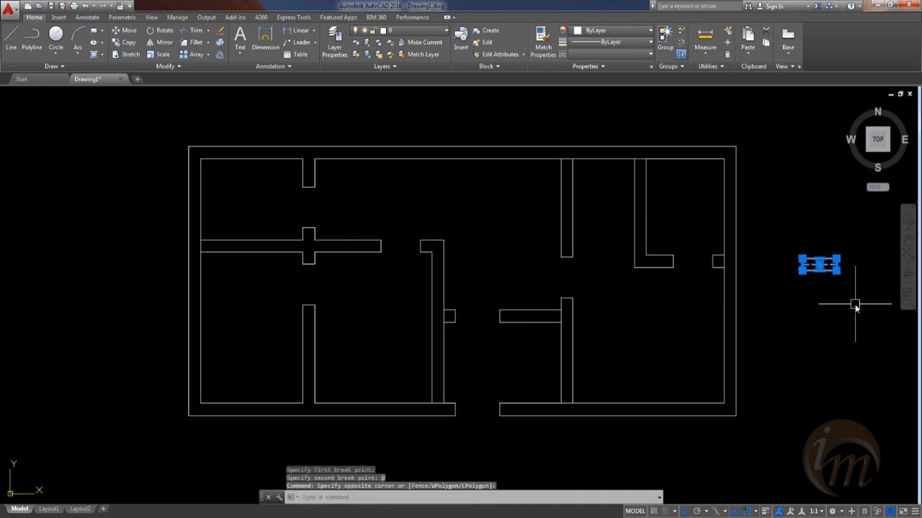
pyautogui.write('co')
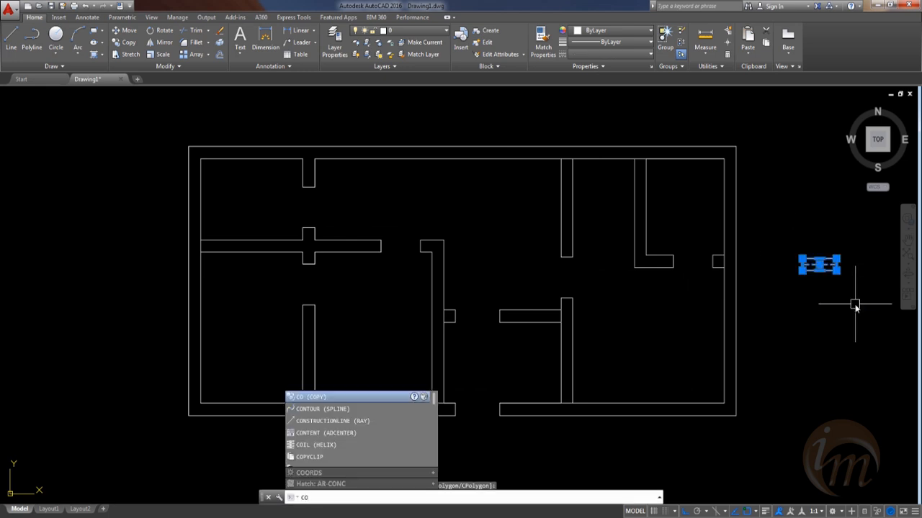
pyautogui.press('Return')
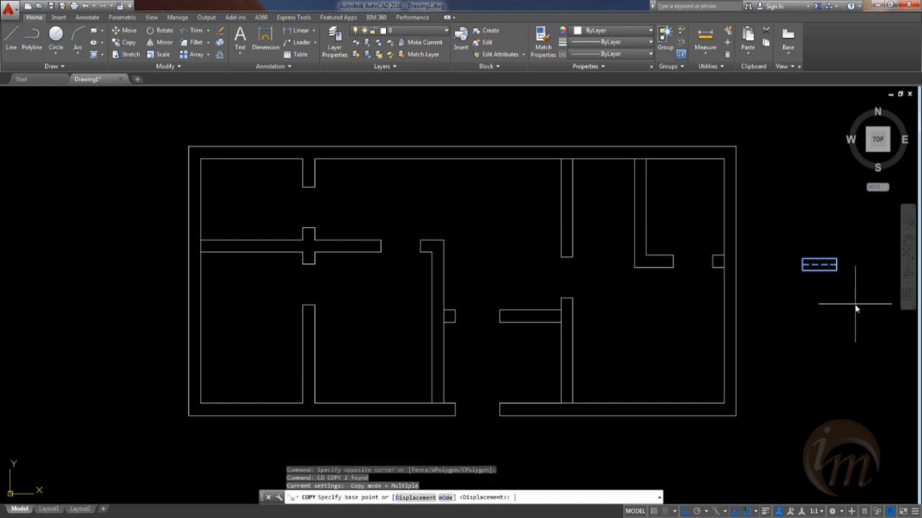
pyautogui.click(821, 264)
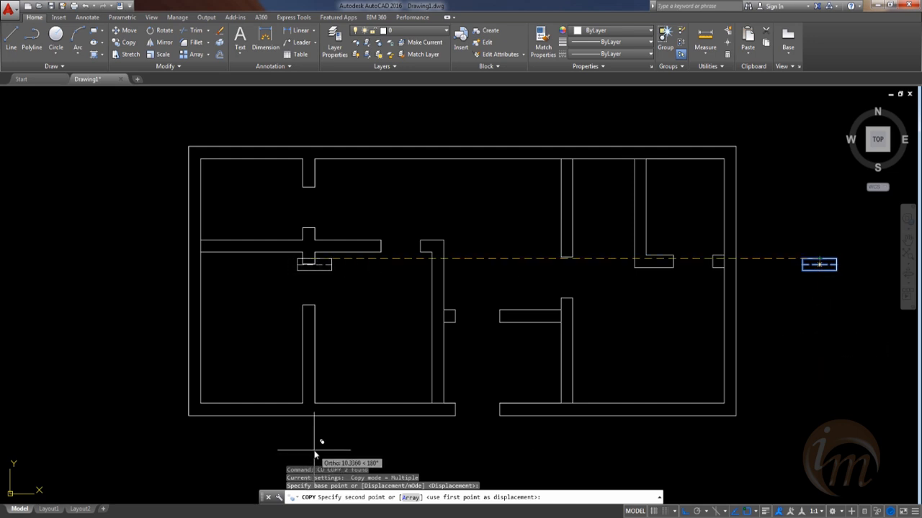
pyautogui.press('F8')
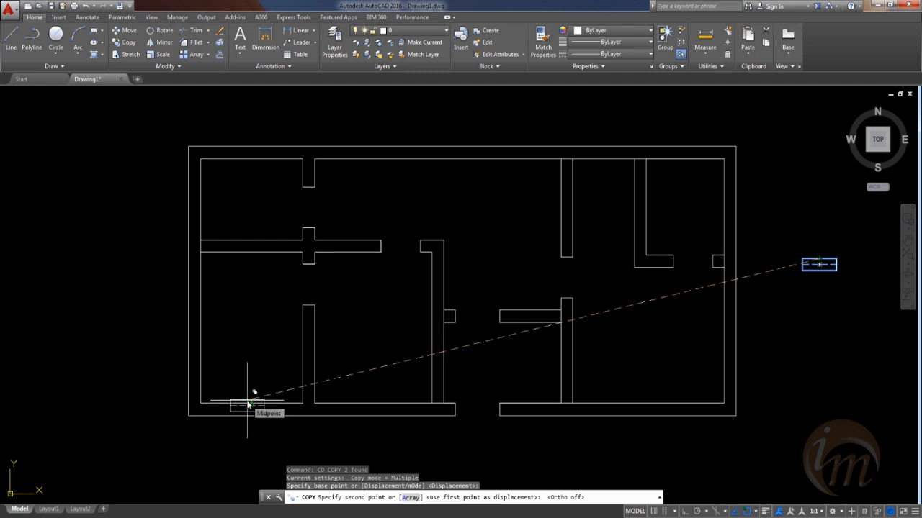
pyautogui.click(247, 405)
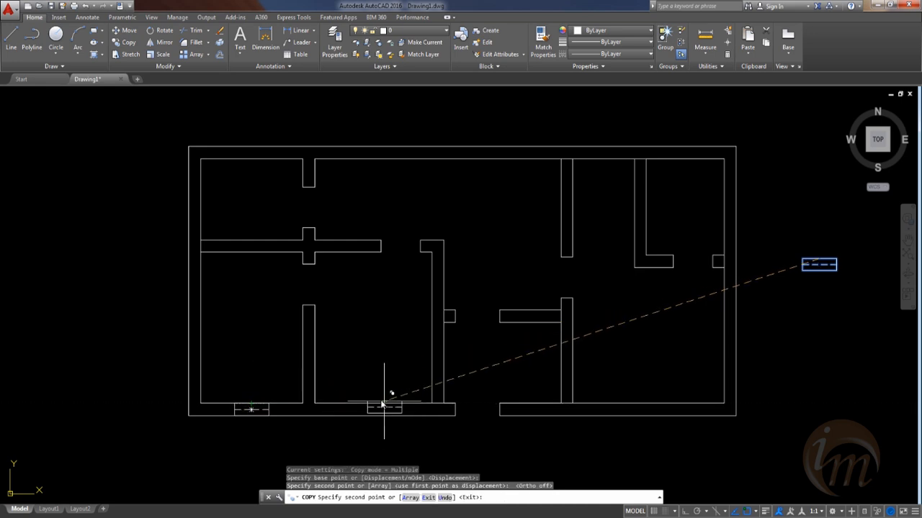
pyautogui.click(373, 408)
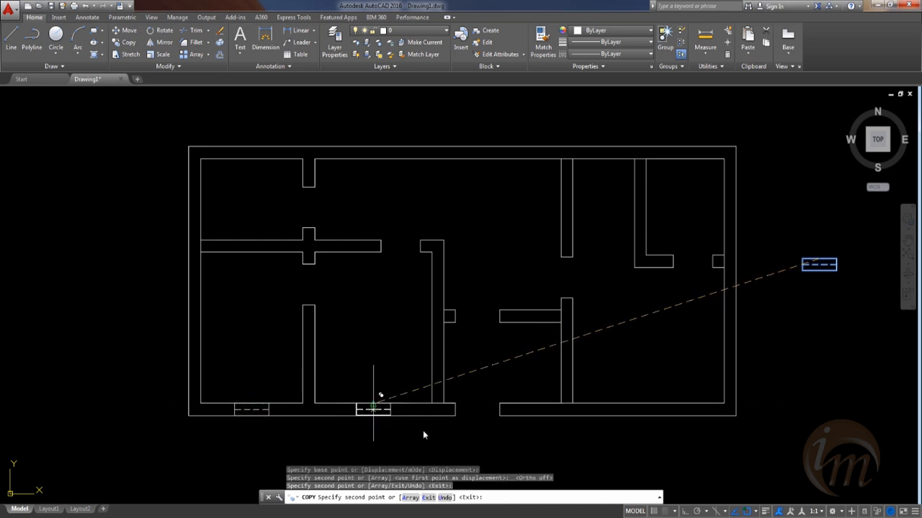
pyautogui.click(649, 405)
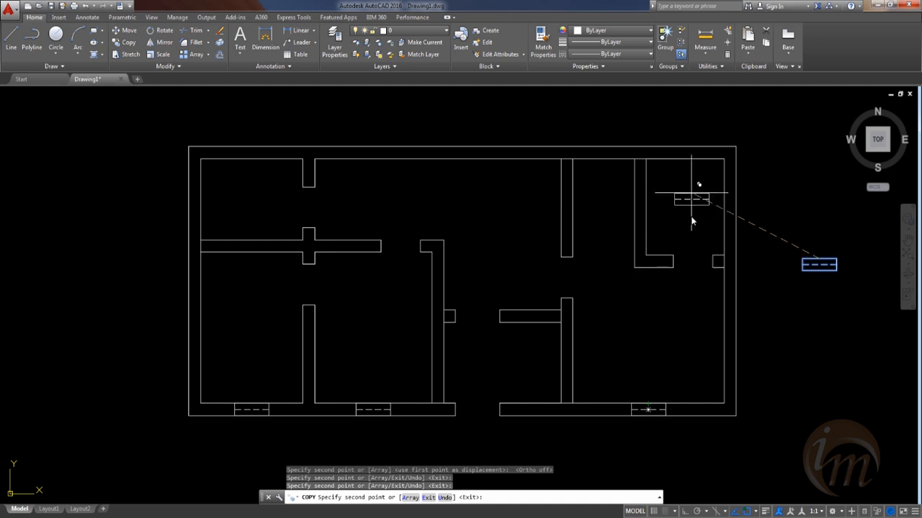
pyautogui.press('Escape')
# Step: Copy the window symbol by its lower-edge midpoint to the midpoint of the upper wall's inner line in the central hall
pyautogui.click(797, 240)
pyautogui.click(857, 288)
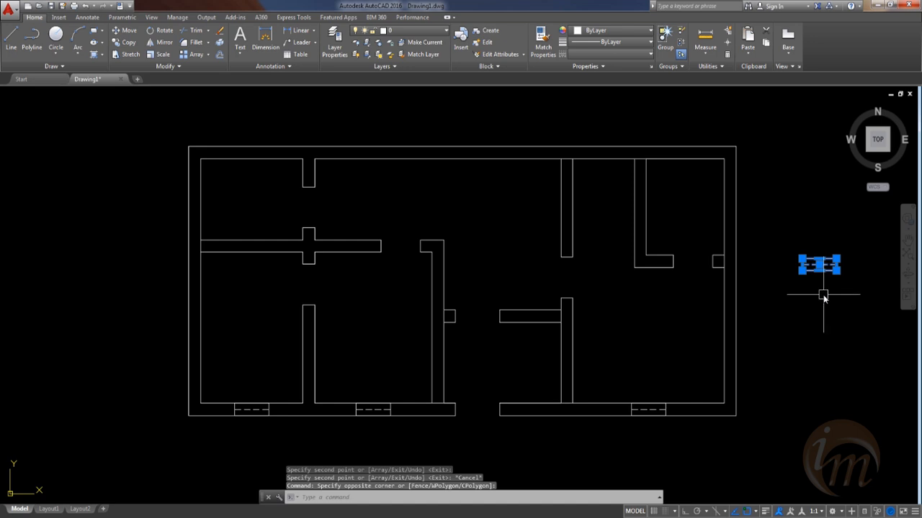
pyautogui.write('CO')
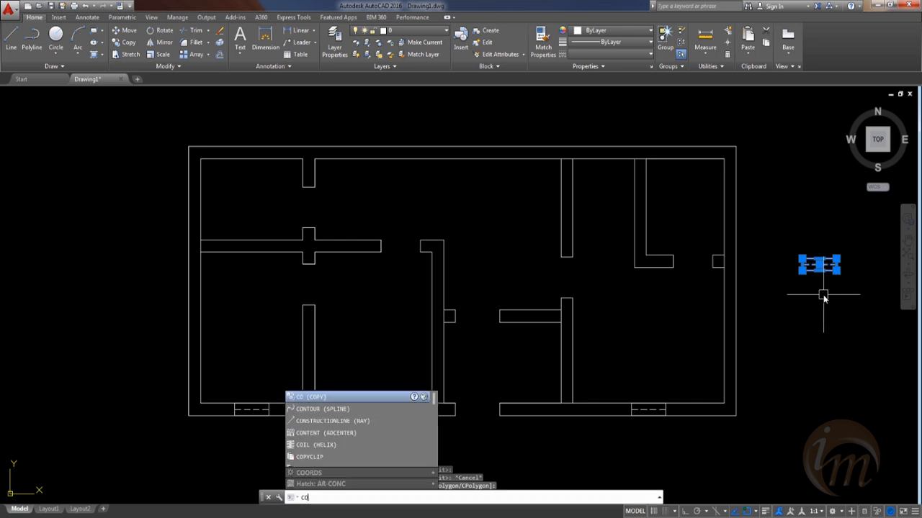
pyautogui.press('Return')
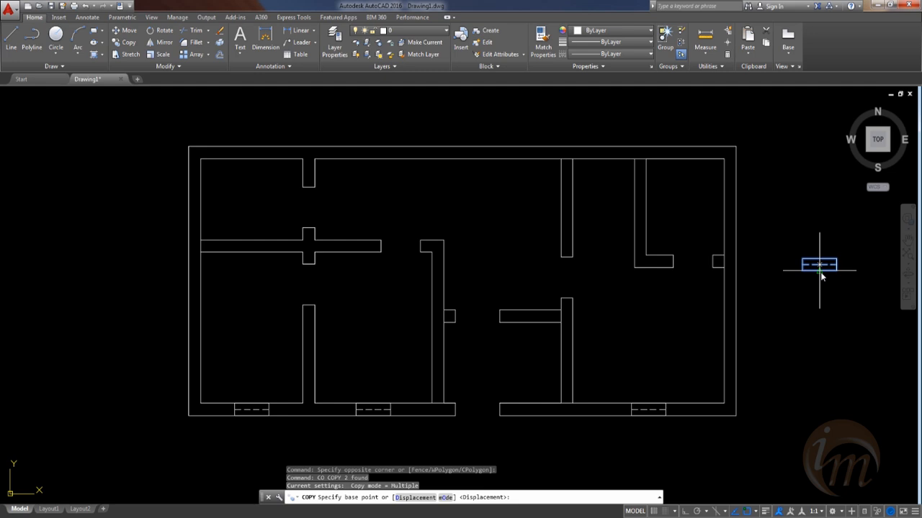
pyautogui.click(819, 271)
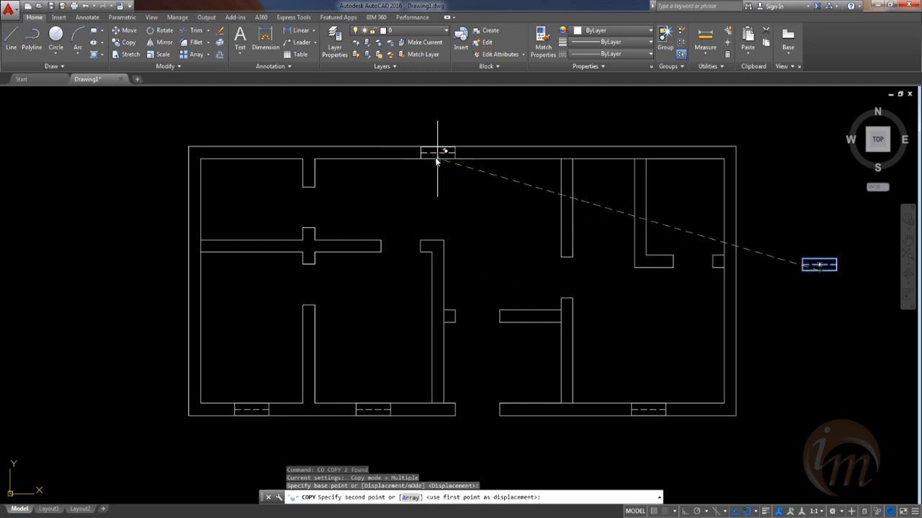
pyautogui.click(437, 158)
pyautogui.moveTo(558, 317); pyautogui.dragTo(517, 324, button='middle')
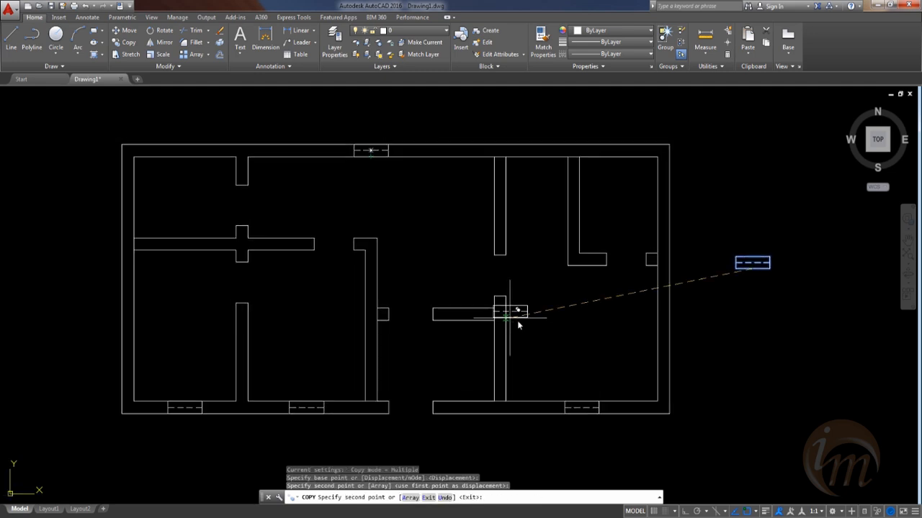
pyautogui.press('Escape')
# Step: Rotate the spare window symbol outside the plan by 90 degrees about a point below it
pyautogui.moveTo(612, 345); pyautogui.dragTo(596, 367, button='middle')
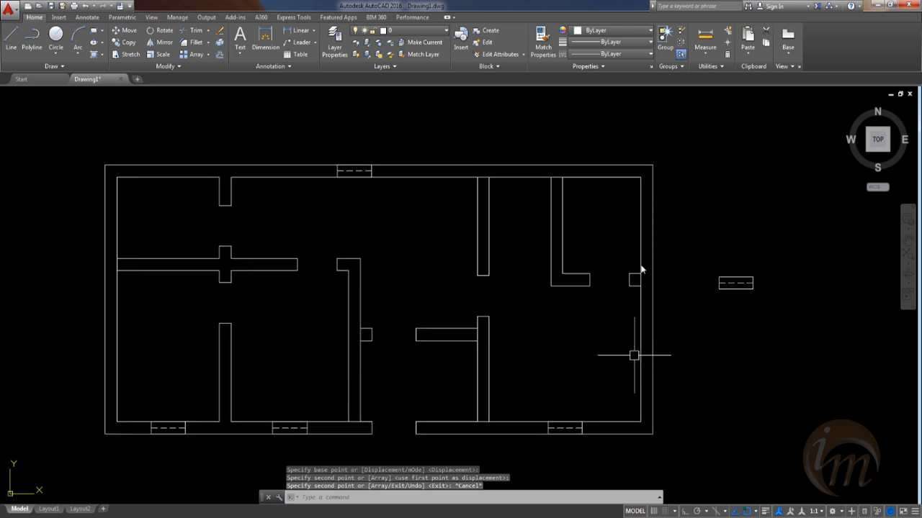
pyautogui.click(691, 262)
pyautogui.click(765, 306)
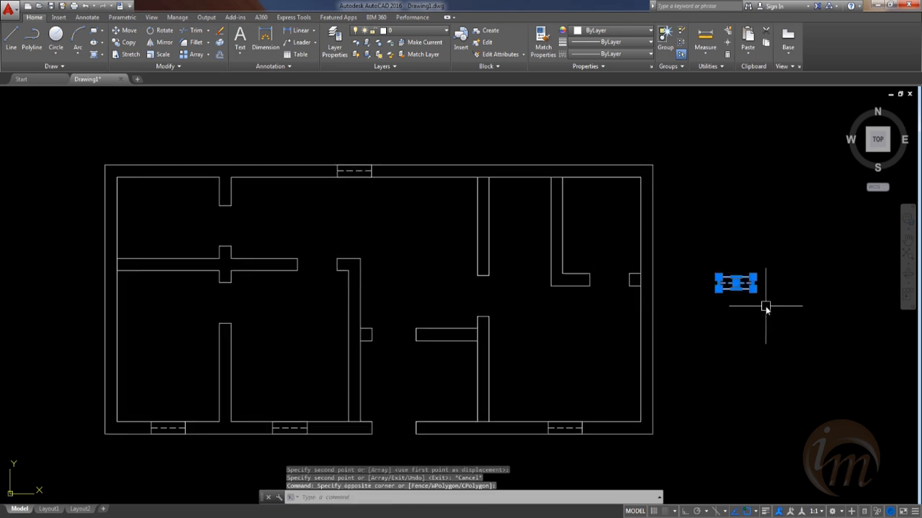
pyautogui.write('RO')
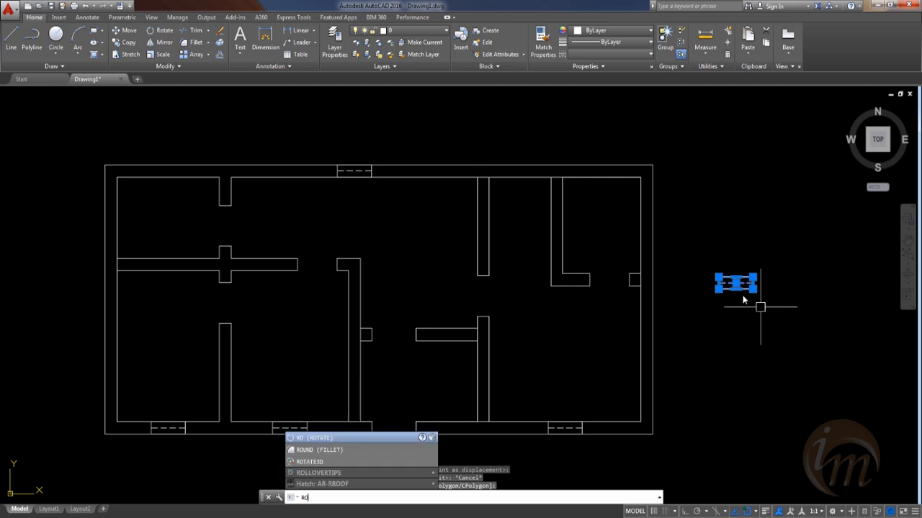
pyautogui.press('Return')
pyautogui.click(721, 355)
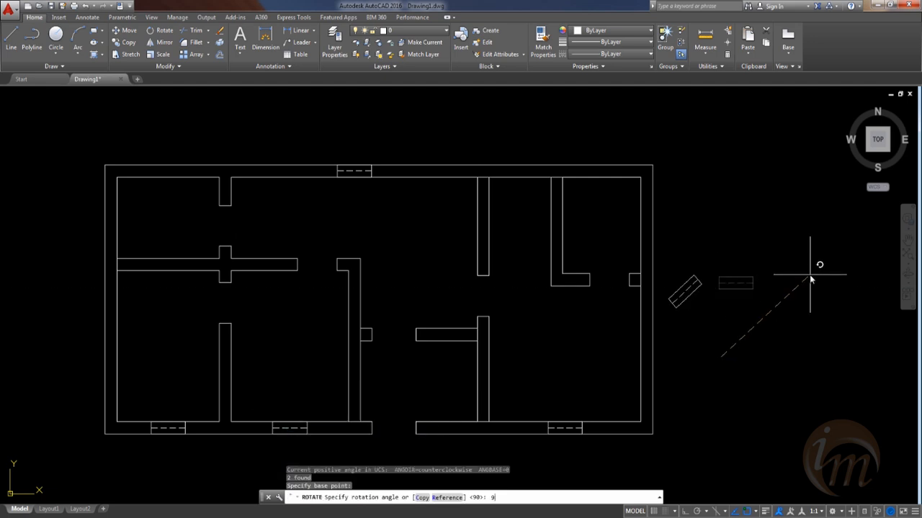
pyautogui.write('90')
pyautogui.press('Return')
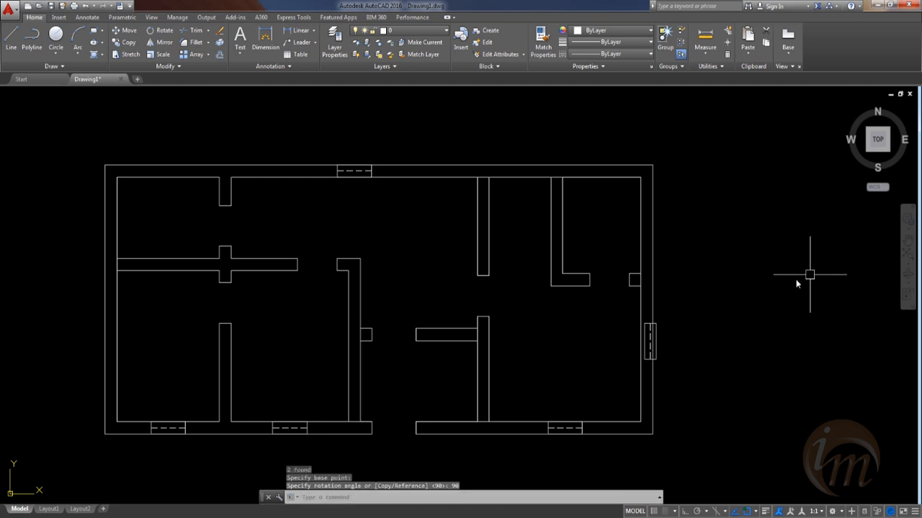
# Step: Move the rotated window symbol into the right wall, at the midpoint of the lower-right room's inner line
pyautogui.click(609, 312)
pyautogui.click(676, 367)
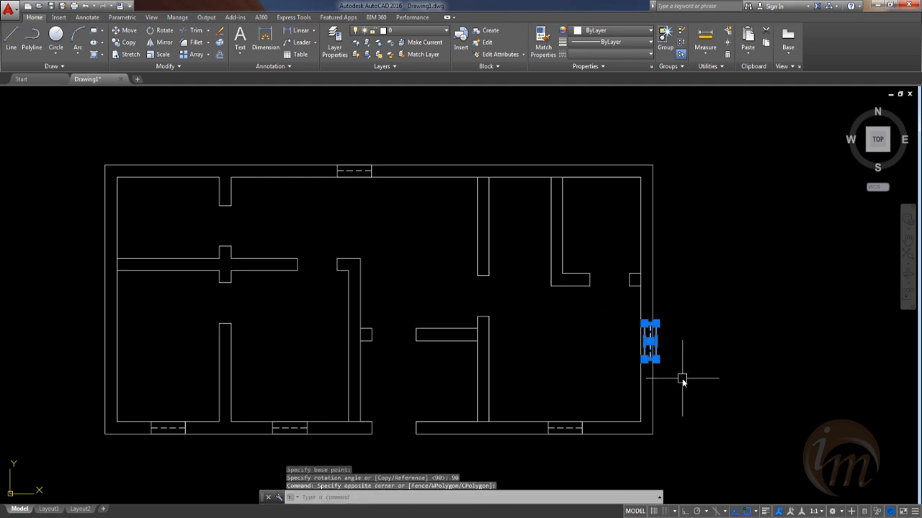
pyautogui.write('m')
pyautogui.press('Return')
pyautogui.click(634, 354)
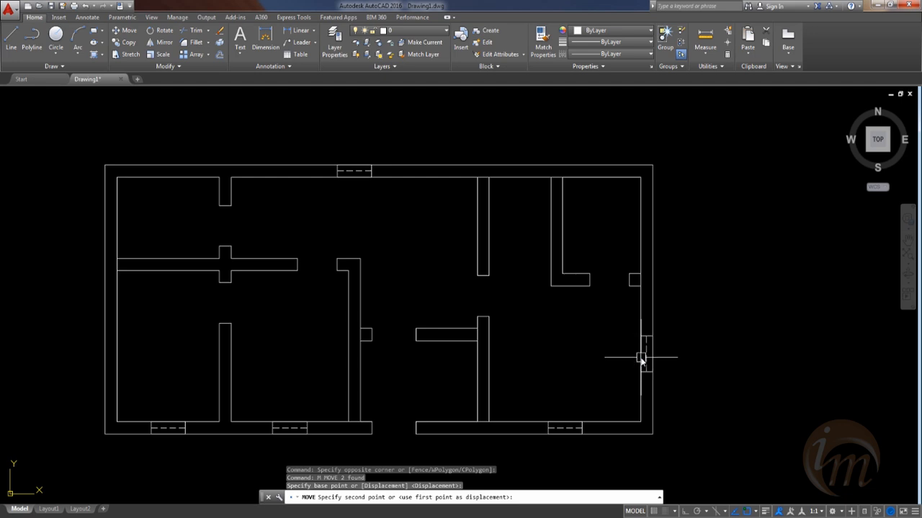
pyautogui.press('Escape')
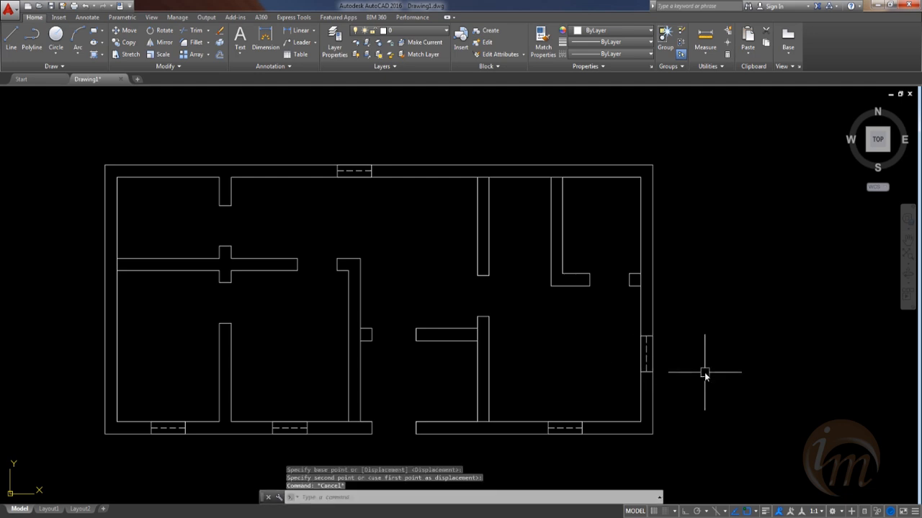
pyautogui.moveTo(704, 373); pyautogui.dragTo(699, 350, button='middle')
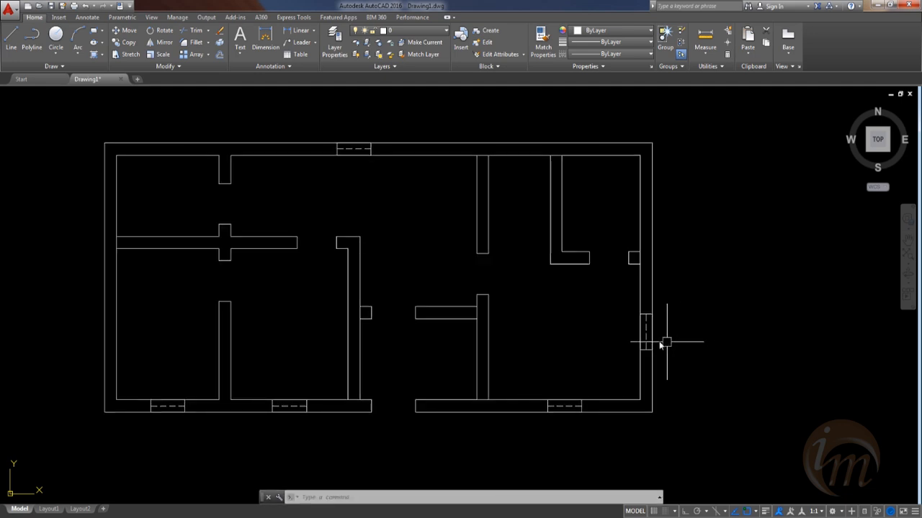
pyautogui.click(644, 331)
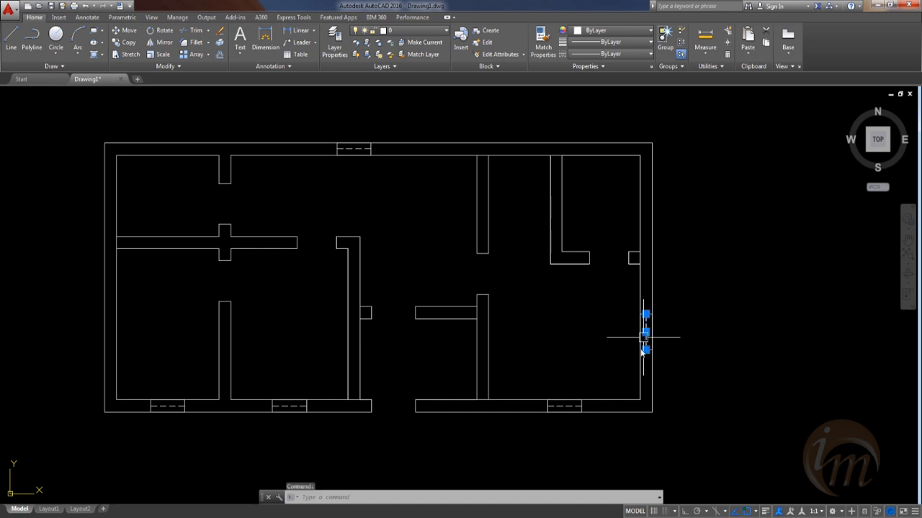
pyautogui.click(565, 407)
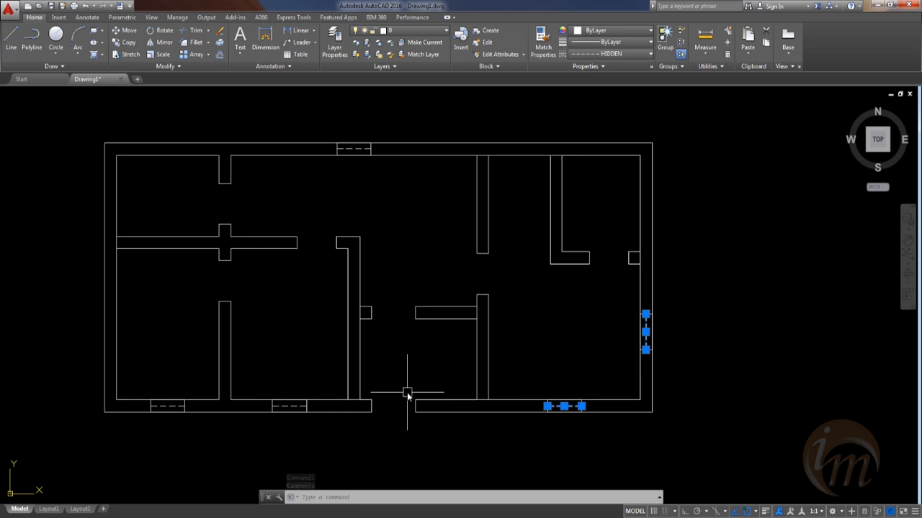
pyautogui.press('Escape')
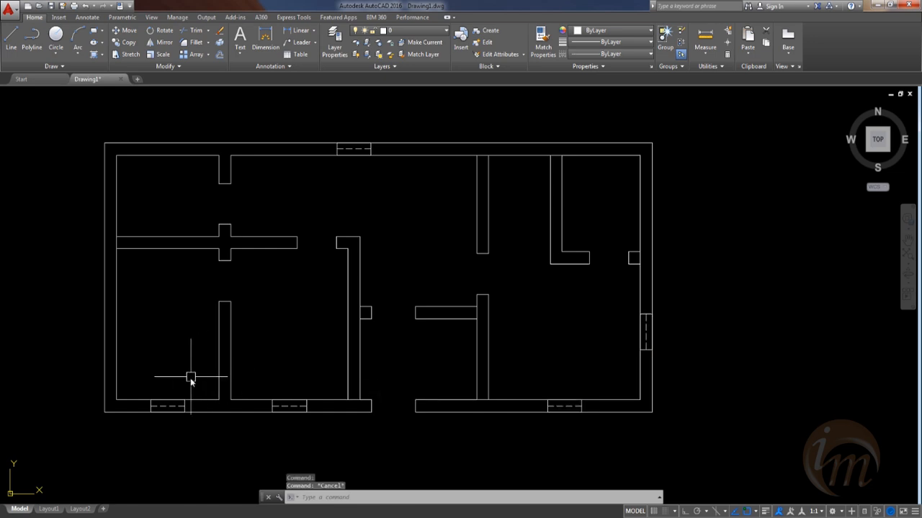
pyautogui.click(167, 407)
pyautogui.click(290, 406)
pyautogui.press('Escape')
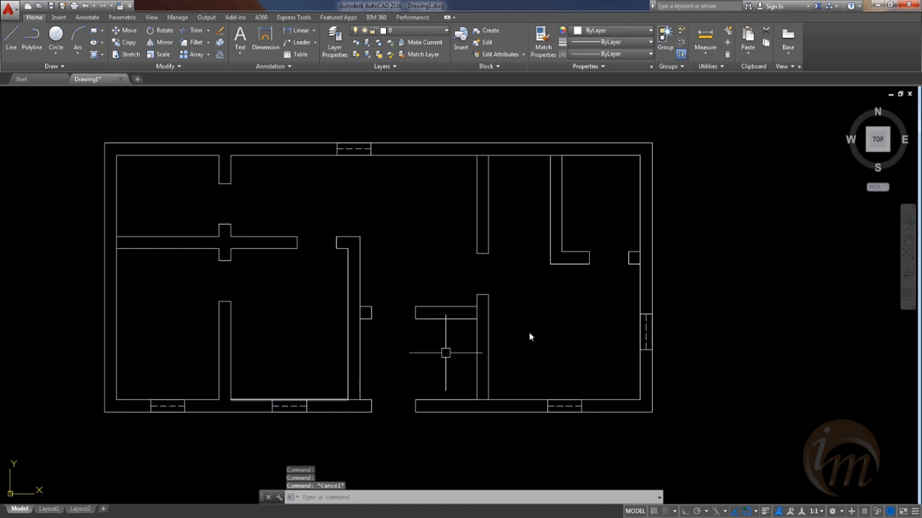
# Step: Use Quick Select on the entire drawing to select all objects whose linetype equals HIDDEN
pyautogui.write('QSELECT')
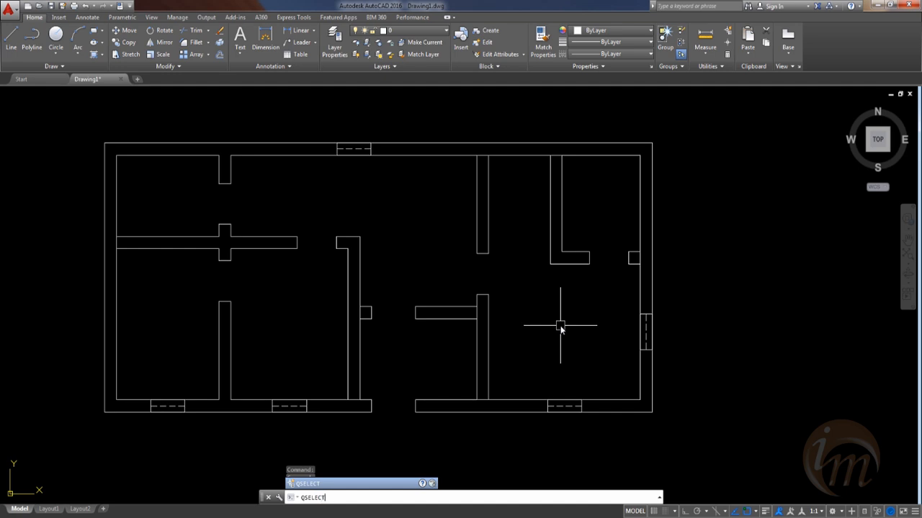
pyautogui.press('Return')
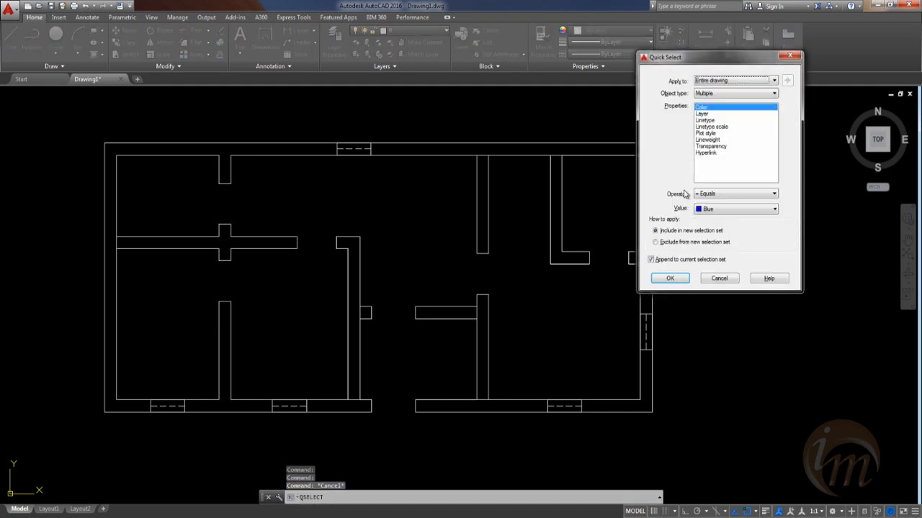
pyautogui.click(705, 120)
pyautogui.click(726, 194)
pyautogui.click(725, 202)
pyautogui.click(727, 209)
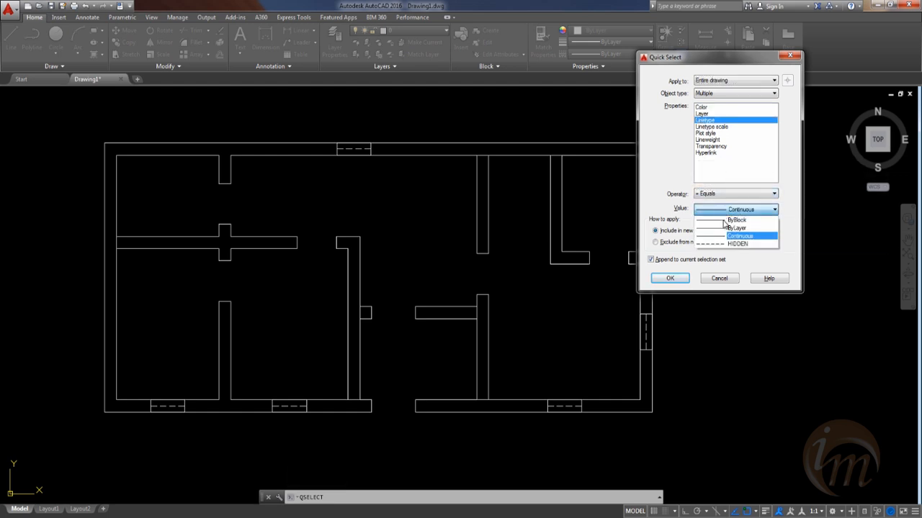
pyautogui.click(725, 246)
pyautogui.click(675, 278)
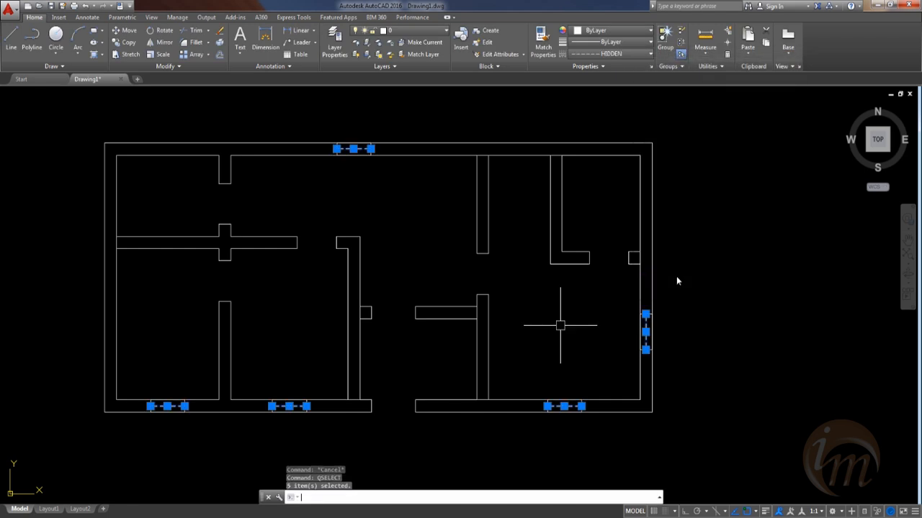
# Step: Change the linetype of the selected window centre lines to a solid one and clear the selection
pyautogui.click(609, 54)
pyautogui.click(605, 65)
pyautogui.press('Escape')
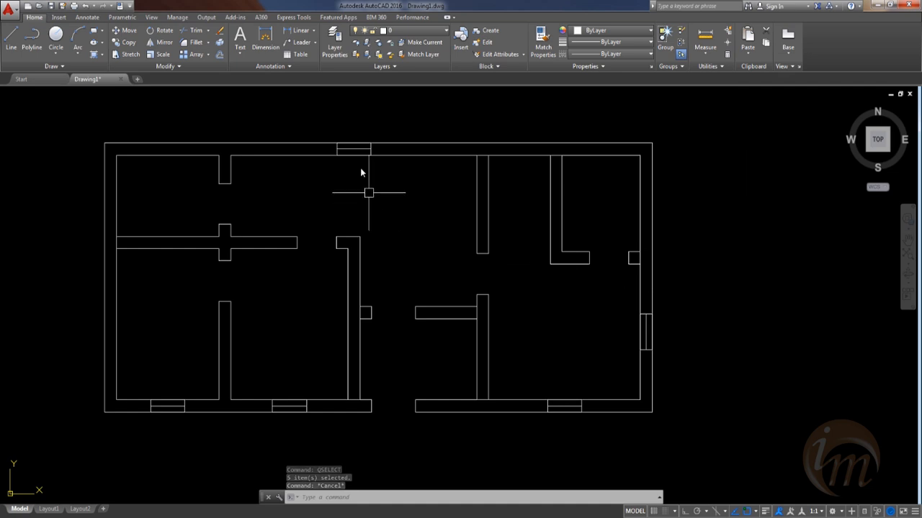
# Step: Copy the upper wall's window symbol to the empty space outside the plan, to the right of the right wall
pyautogui.click(326, 119)
pyautogui.click(396, 191)
pyautogui.write('co')
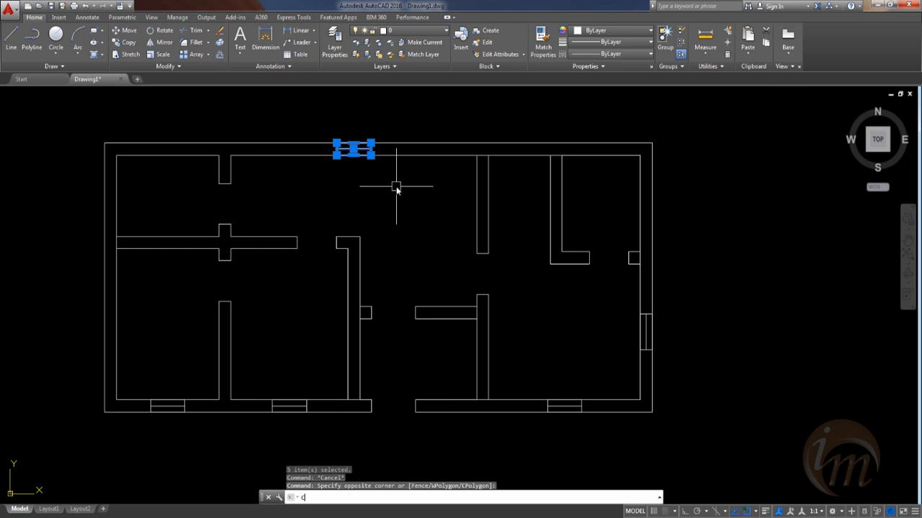
pyautogui.press('Return')
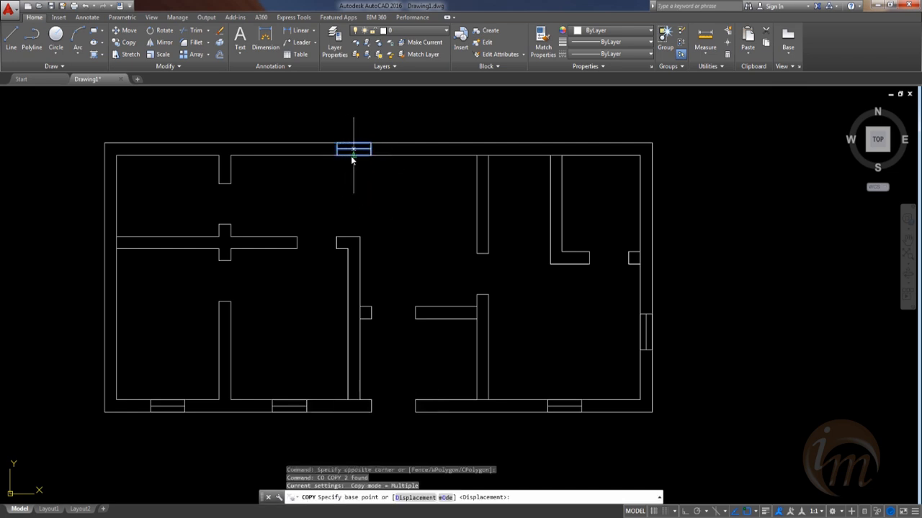
pyautogui.click(353, 149)
pyautogui.click(739, 210)
pyautogui.press('Escape')
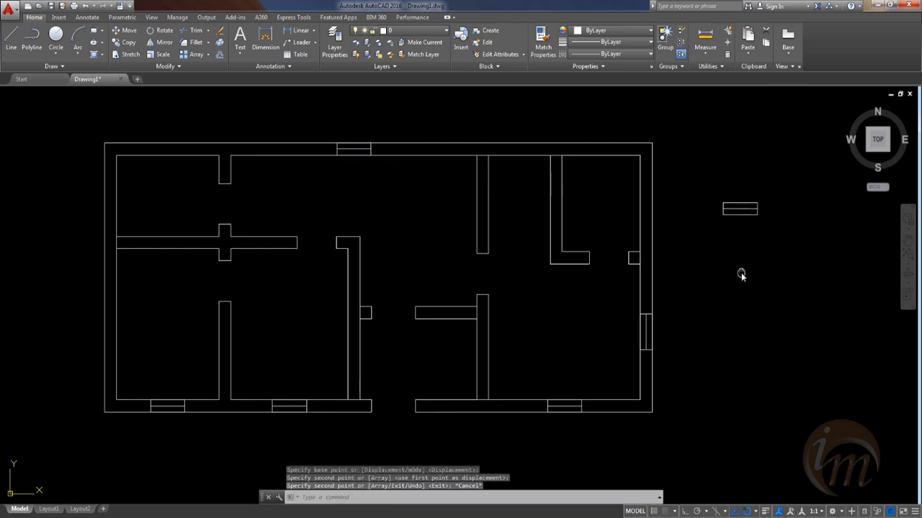
# Step: Change the linetype of the centre line in the window symbol copied outside the plan to HIDDEN
pyautogui.moveTo(741, 274); pyautogui.dragTo(688, 299, button='middle')
pyautogui.click(685, 232)
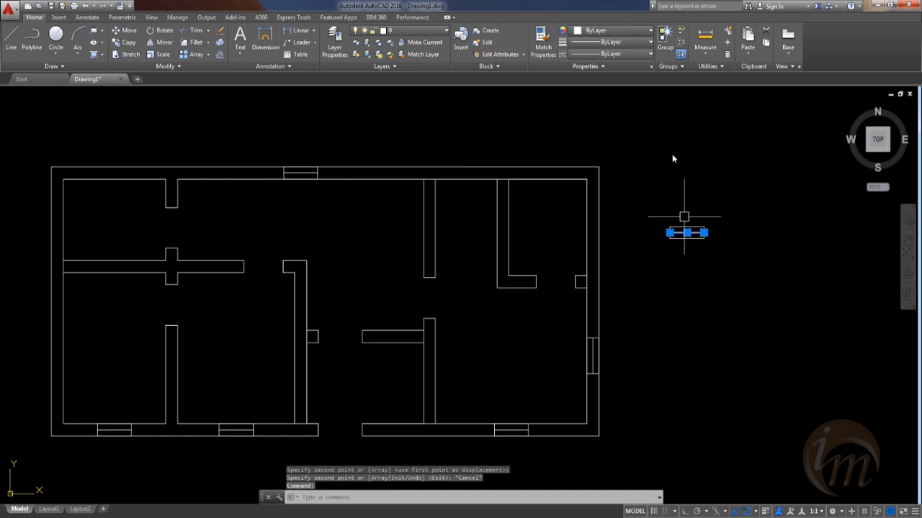
pyautogui.click(631, 55)
pyautogui.click(620, 102)
pyautogui.press('Escape')
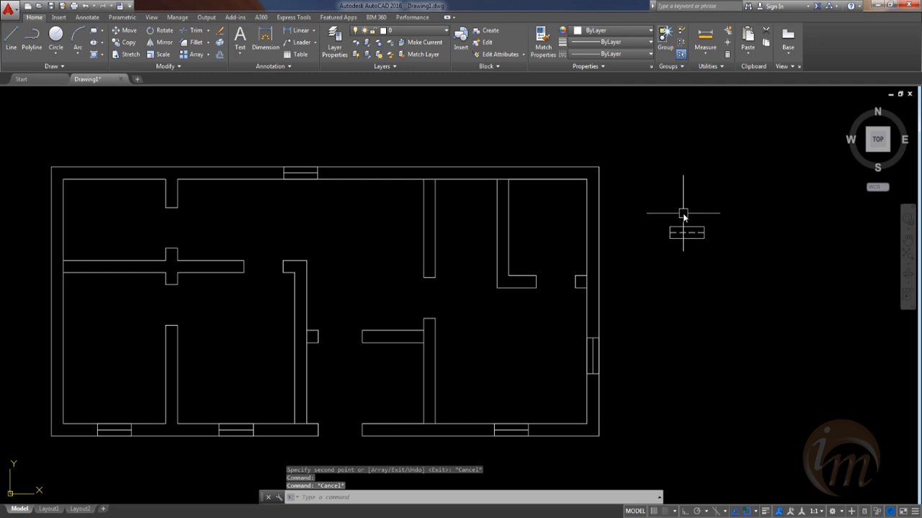
# Step: Stretch one end of the copied window symbol inward by 0.1 with Ortho on to shorten it
pyautogui.scroll(3, 682, 214)
pyautogui.moveTo(681, 250); pyautogui.dragTo(672, 298, button='middle')
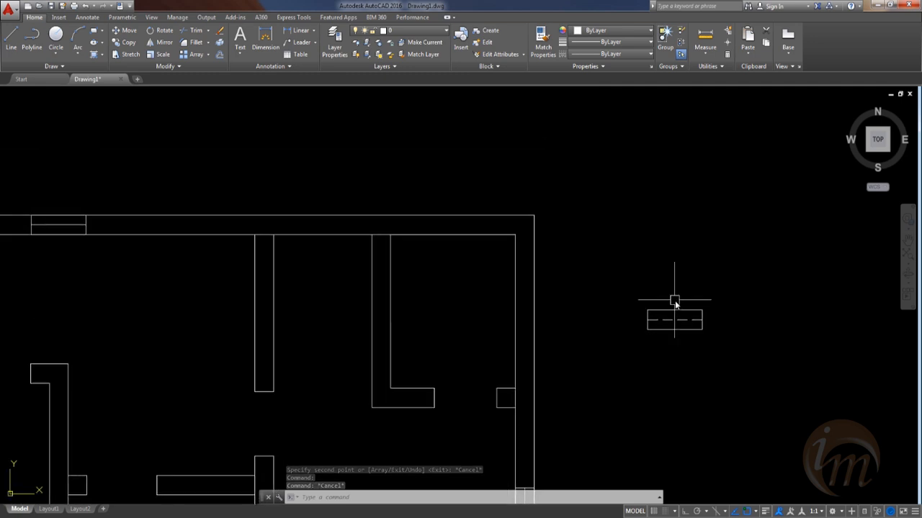
pyautogui.click(719, 365)
pyautogui.press('Escape')
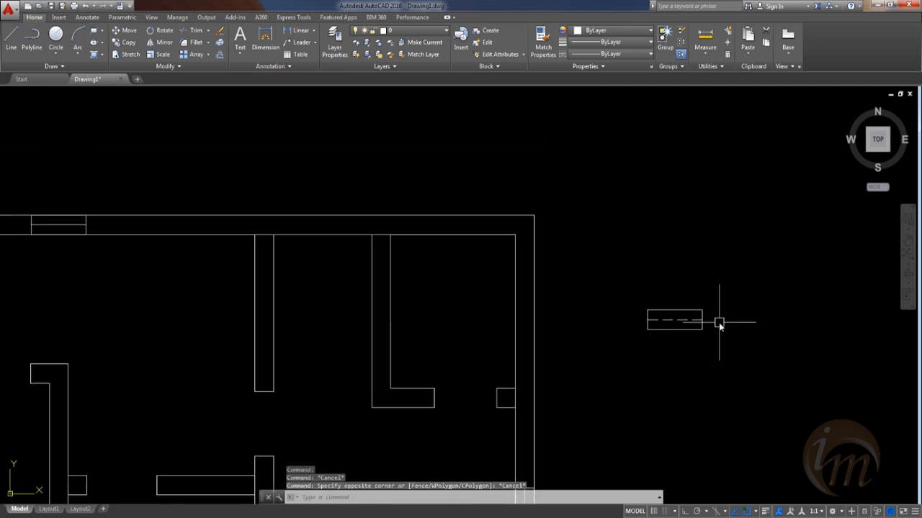
pyautogui.write('s')
pyautogui.press('Return')
pyautogui.click(725, 366)
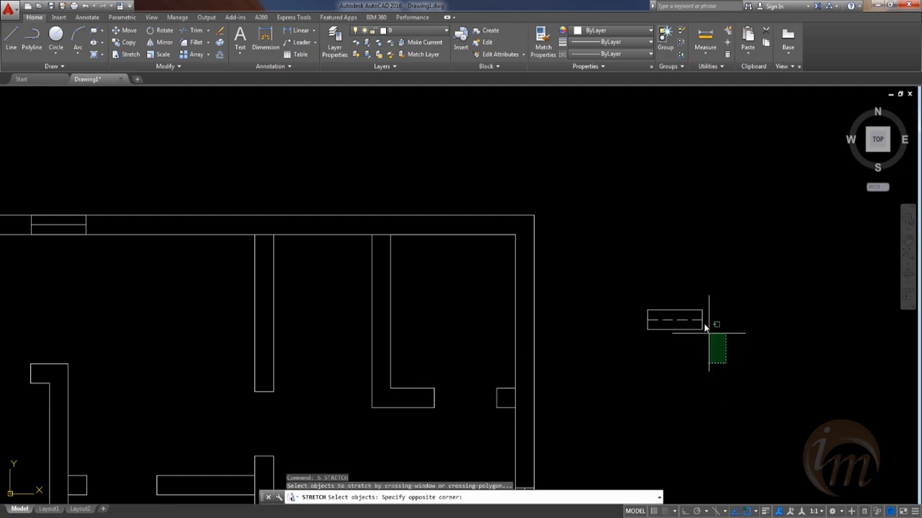
pyautogui.click(695, 292)
pyautogui.press('Return')
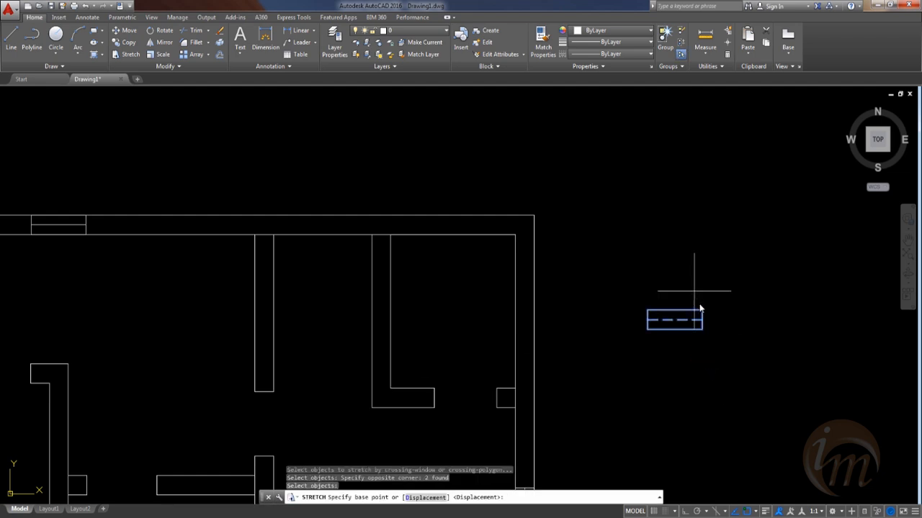
pyautogui.click(702, 320)
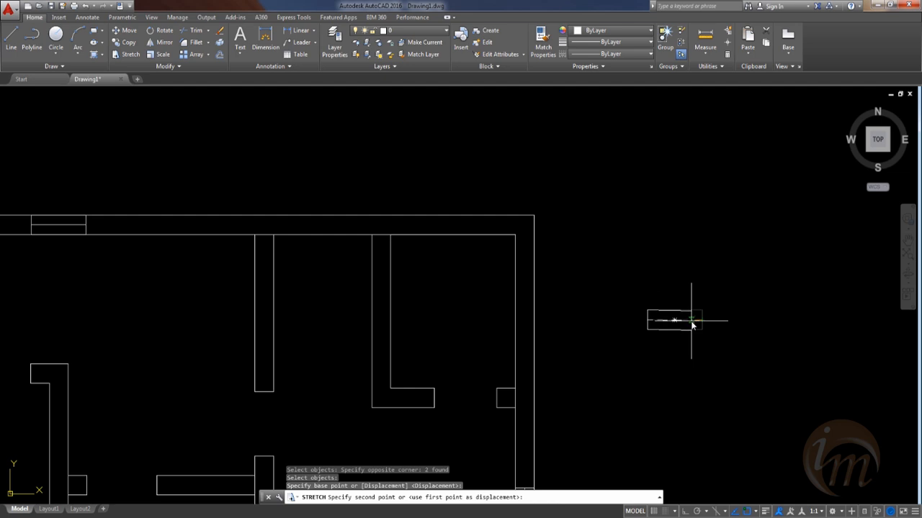
pyautogui.press('F8')
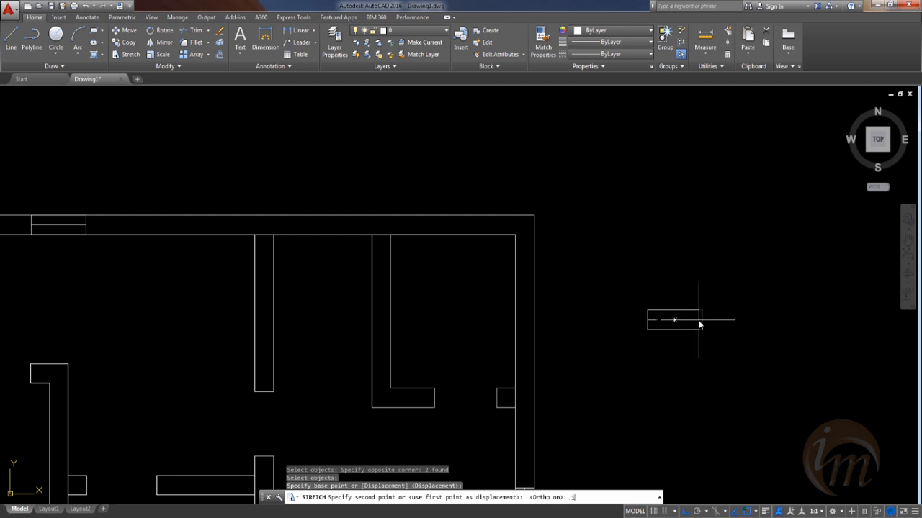
pyautogui.press('Return')
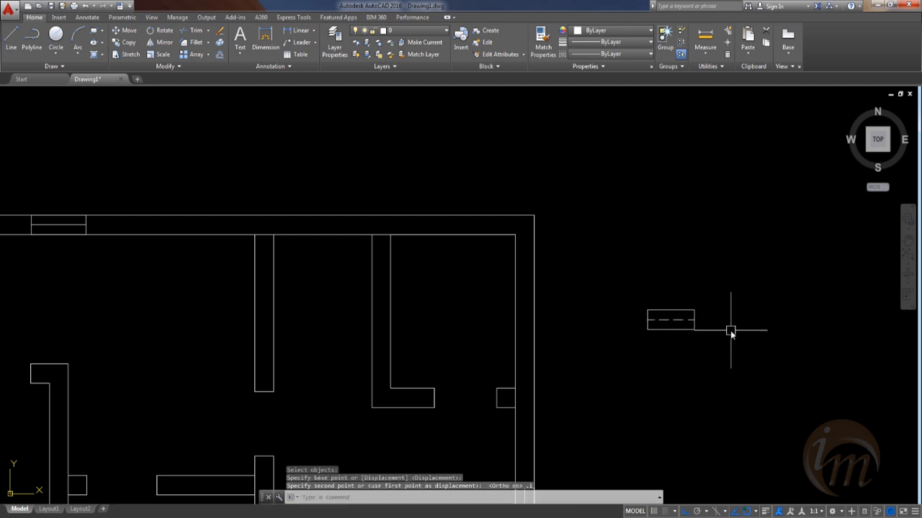
# Step: Copy the shortened window symbol by its lower midpoint into the upper wall, at the midpoint of the upper-right room's inner line
pyautogui.moveTo(692, 347); pyautogui.dragTo(758, 338, button='middle')
pyautogui.click(705, 281)
pyautogui.click(790, 364)
pyautogui.write('c')
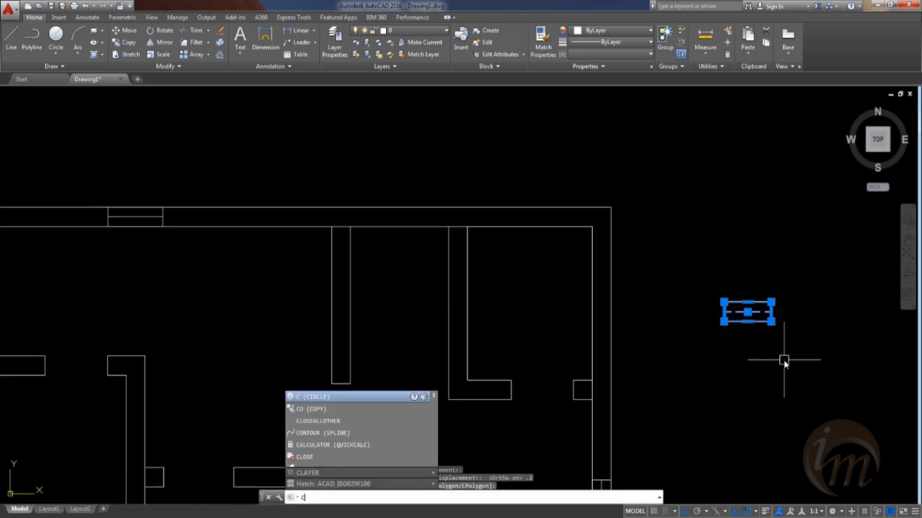
pyautogui.write('o')
pyautogui.press('Return')
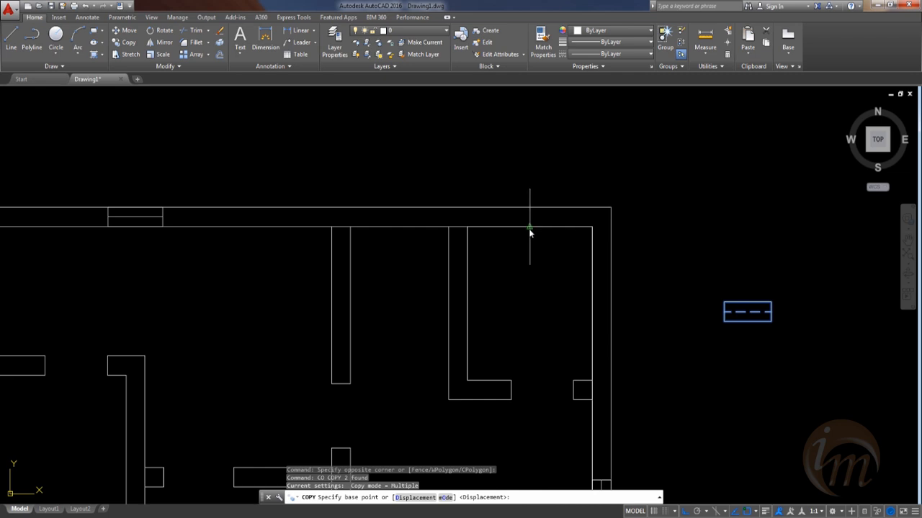
pyautogui.click(747, 322)
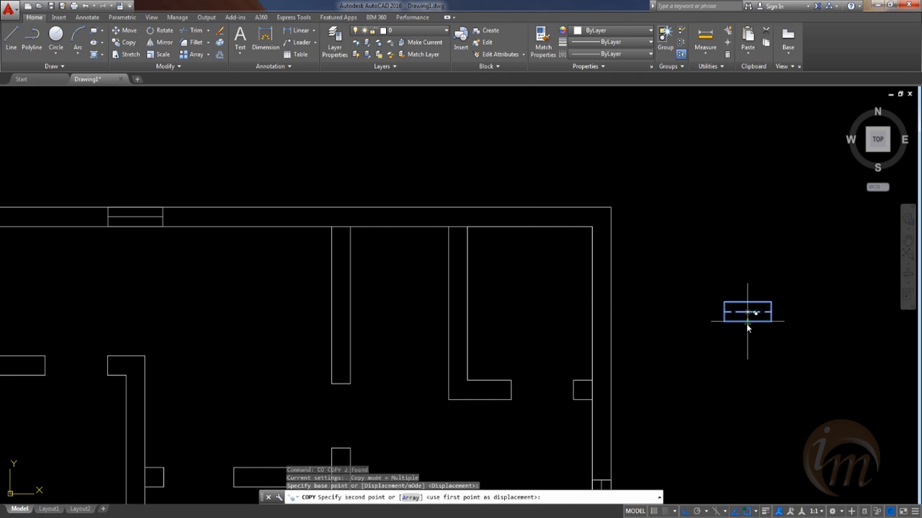
pyautogui.click(529, 229)
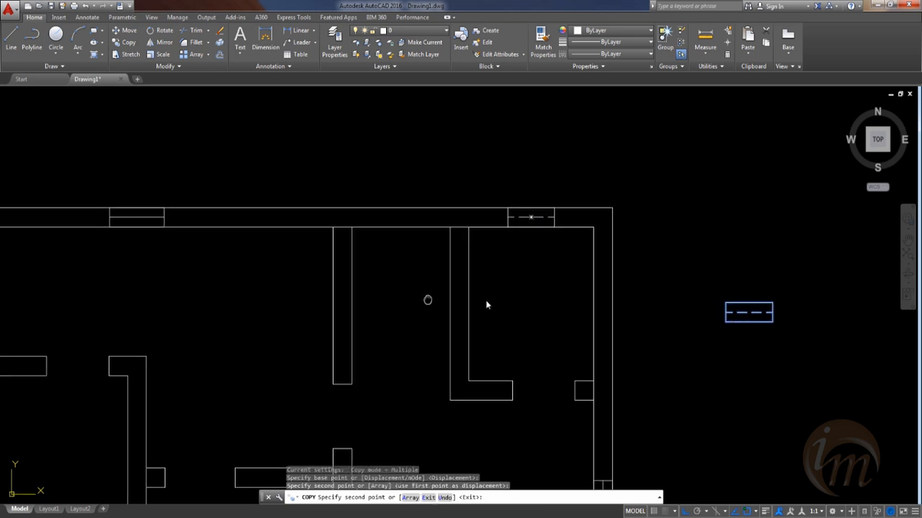
# Step: Place another copy of the shortened window symbol in the upper wall, at the midpoint of the upper-left room's inner line
pyautogui.moveTo(427, 303); pyautogui.dragTo(736, 299, button='middle')
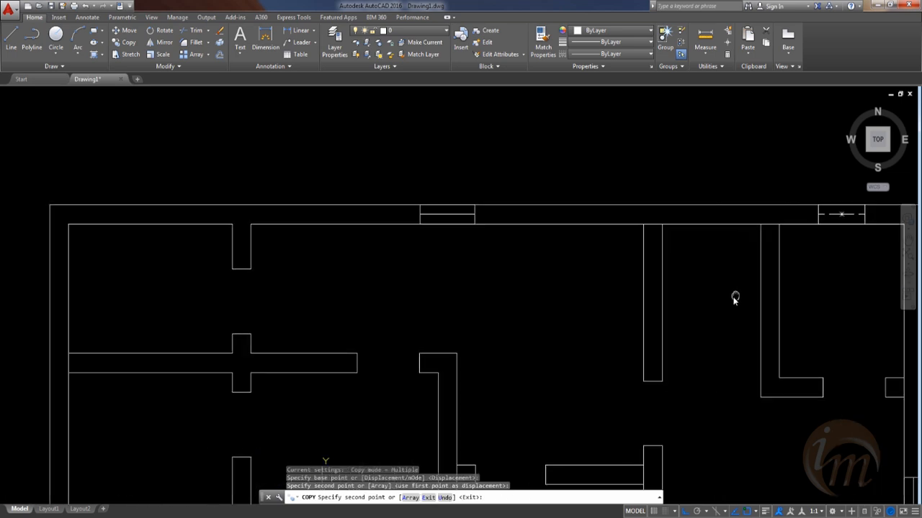
pyautogui.click(150, 227)
pyautogui.scroll(-5, 319, 312)
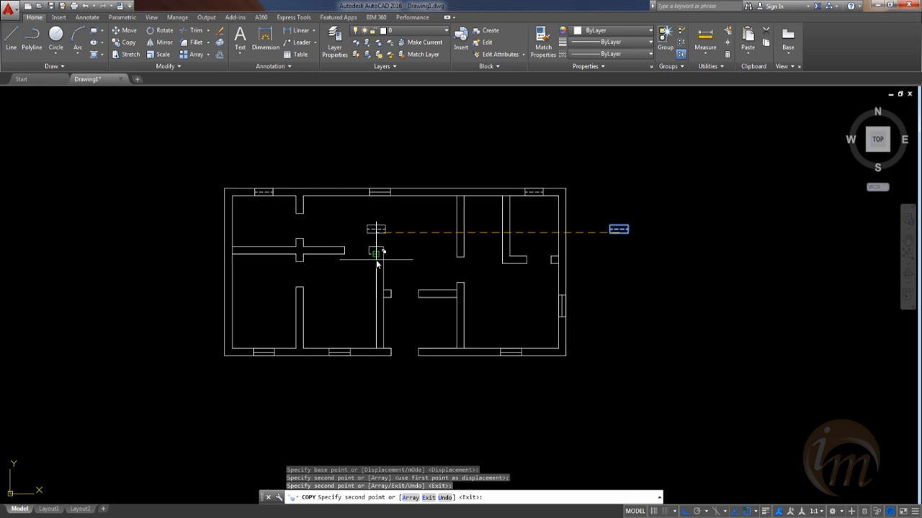
pyautogui.press('Escape')
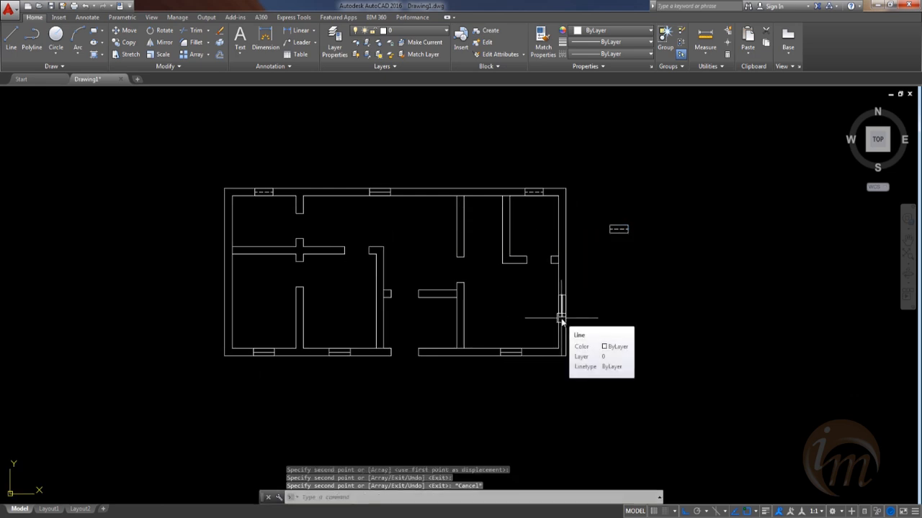
# Step: Erase the spare window symbol outside the plan
pyautogui.moveTo(560, 321); pyautogui.dragTo(579, 355, button='middle')
pyautogui.click(609, 242)
pyautogui.click(656, 293)
pyautogui.press('Delete')
# Step: Set the current linetype for new objects to HIDDEN
pyautogui.moveTo(464, 207); pyautogui.dragTo(452, 228, button='middle')
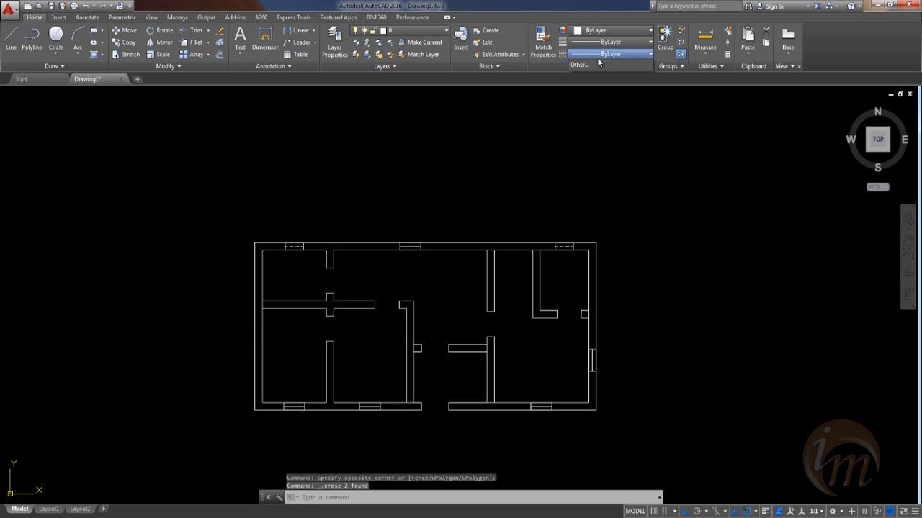
pyautogui.click(610, 54)
pyautogui.click(603, 104)
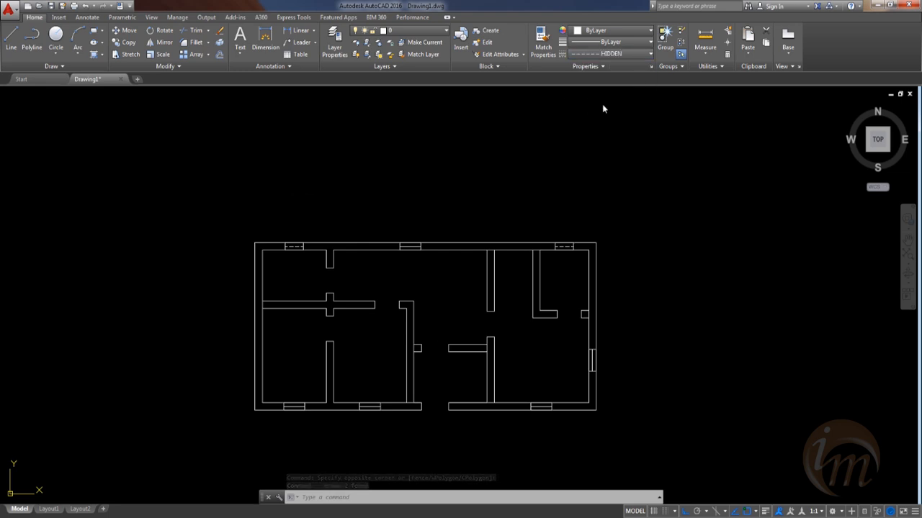
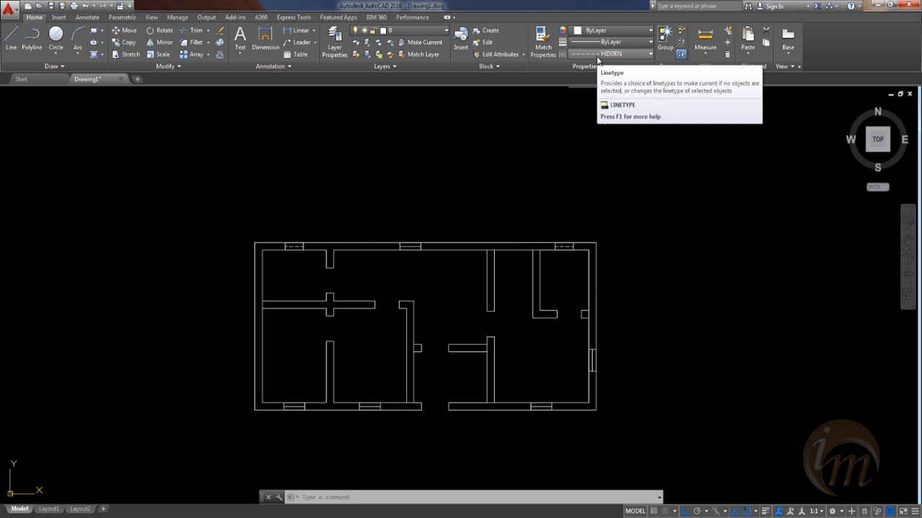
# Step: Draw lines from the upper-left corner of the upper wall's middle window: 0.24 left, 0.35 up, and about 1.34 to the right
pyautogui.click(11, 40)
pyautogui.scroll(4, 385, 239)
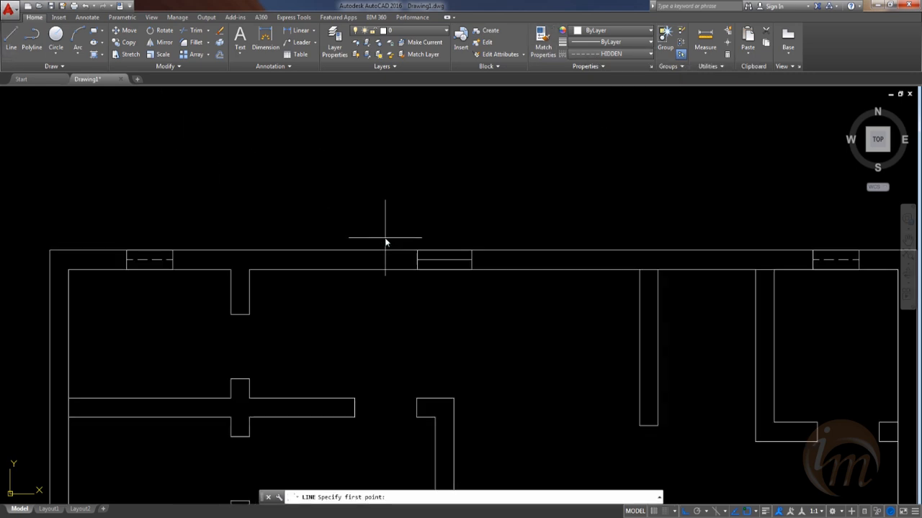
pyautogui.click(418, 252)
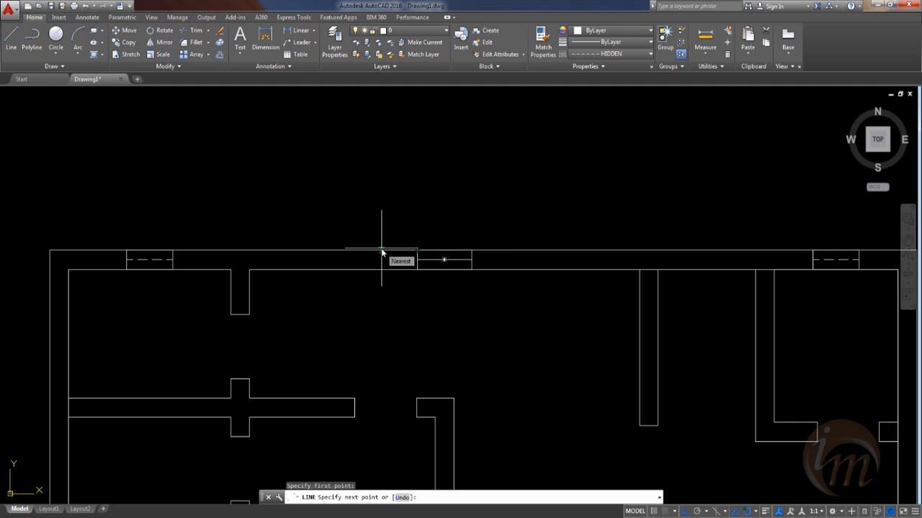
pyautogui.press('Return')
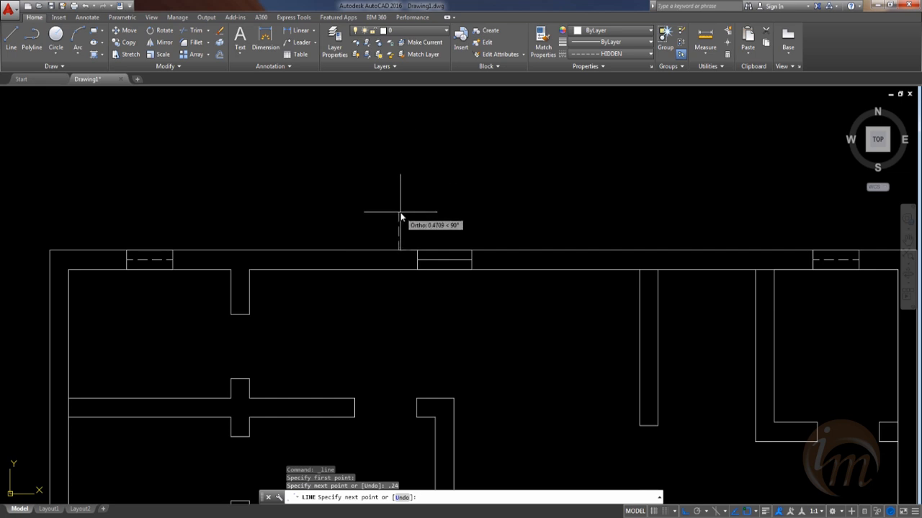
pyautogui.write('.')
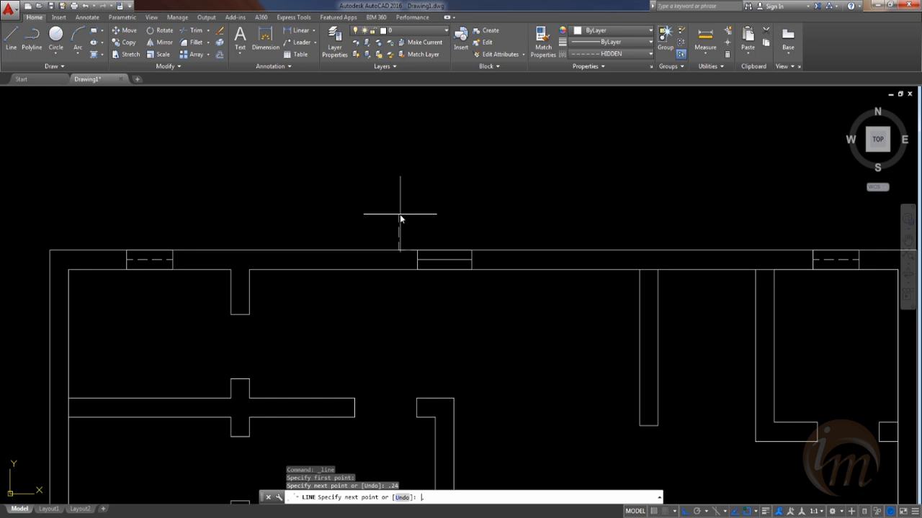
pyautogui.write('35')
pyautogui.press('Return')
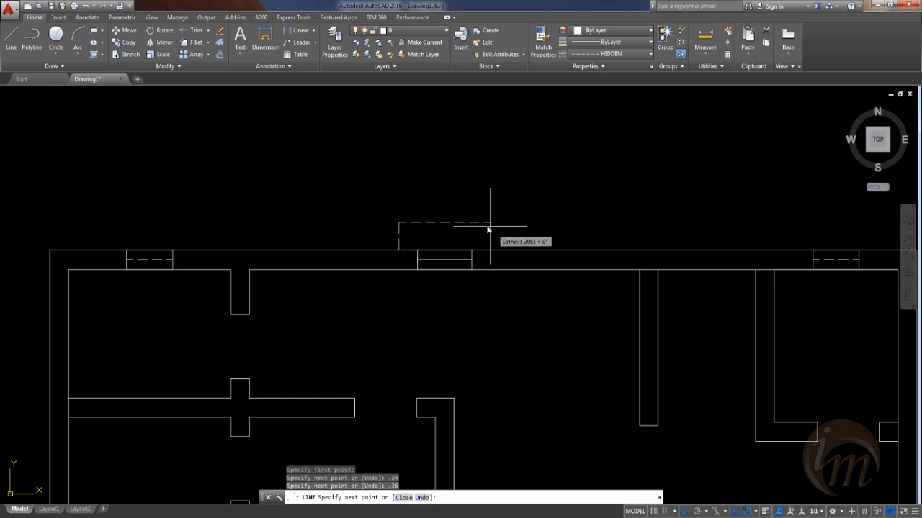
pyautogui.scroll(2, 486, 225)
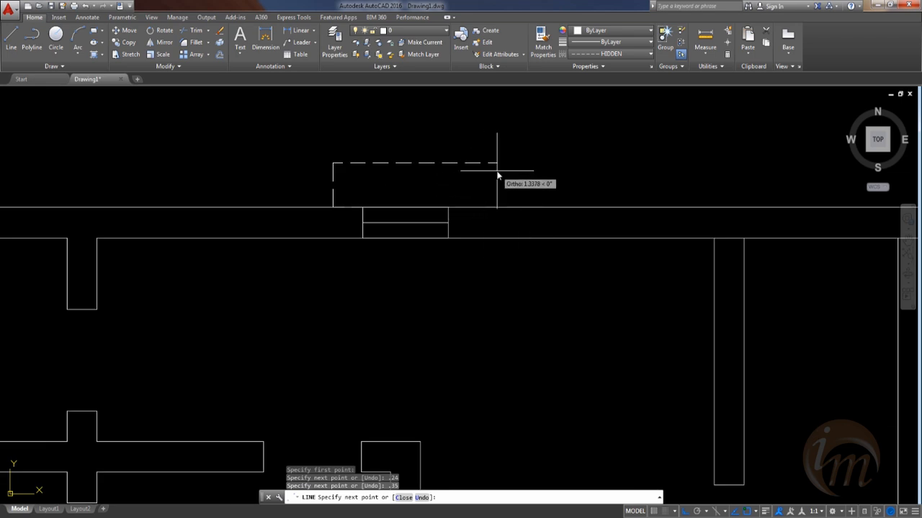
pyautogui.press('Return')
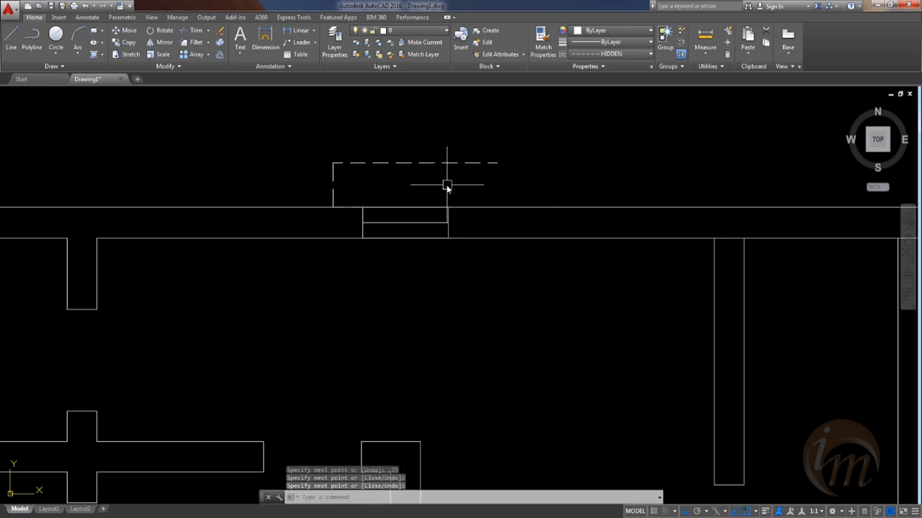
# Step: Draw lines from the same window's upper-right corner: 0.24 to the right, and straight up past the horizontal dashed line
pyautogui.press('Return')
pyautogui.click(448, 208)
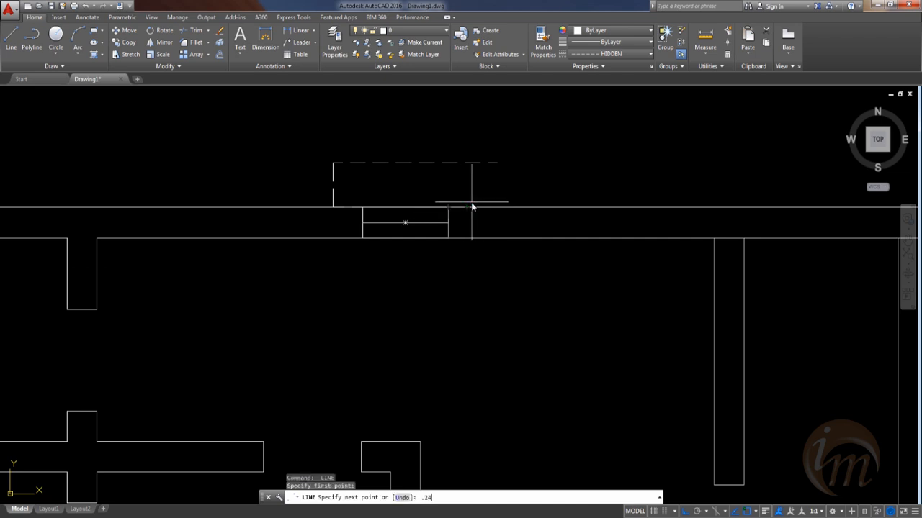
pyautogui.press('Return')
pyautogui.click(460, 128)
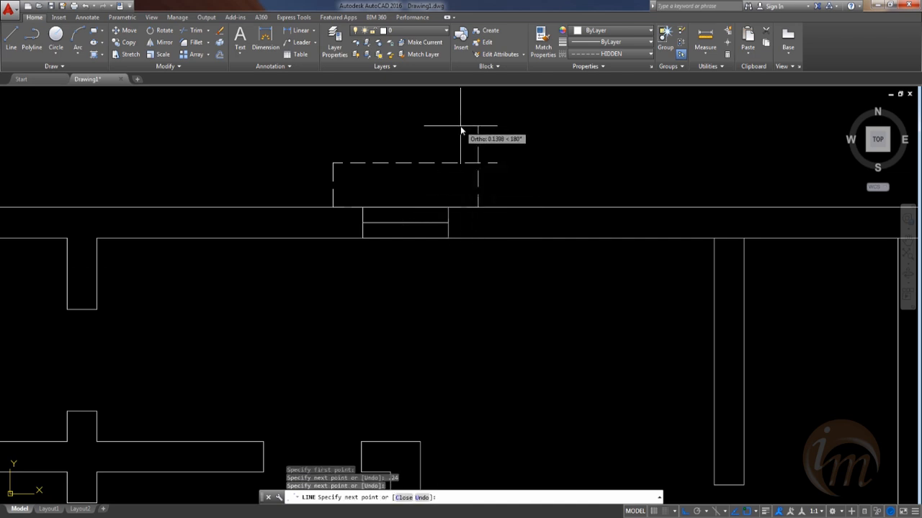
pyautogui.press('Escape')
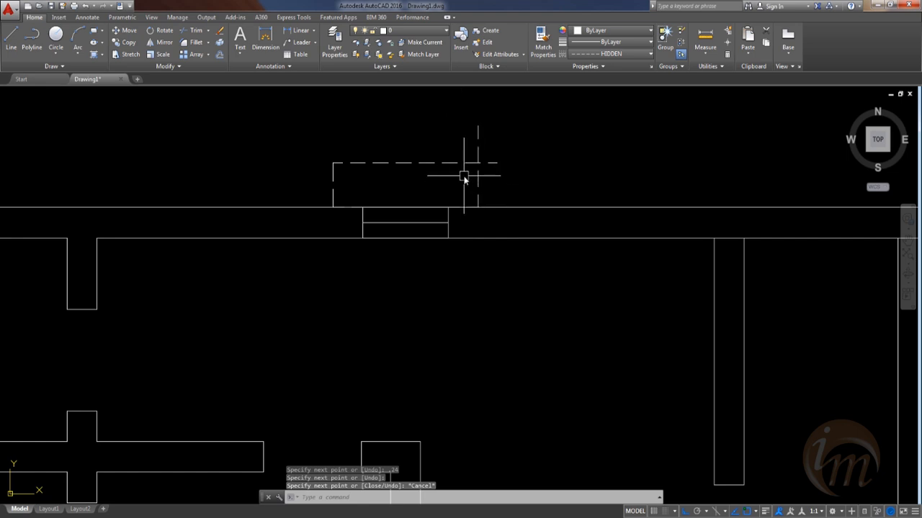
# Step: Fillet the horizontal dashed line and the right vertical dashed line into a sharp corner
pyautogui.write('f')
pyautogui.press('Return')
pyautogui.click(438, 163)
pyautogui.press('Escape')
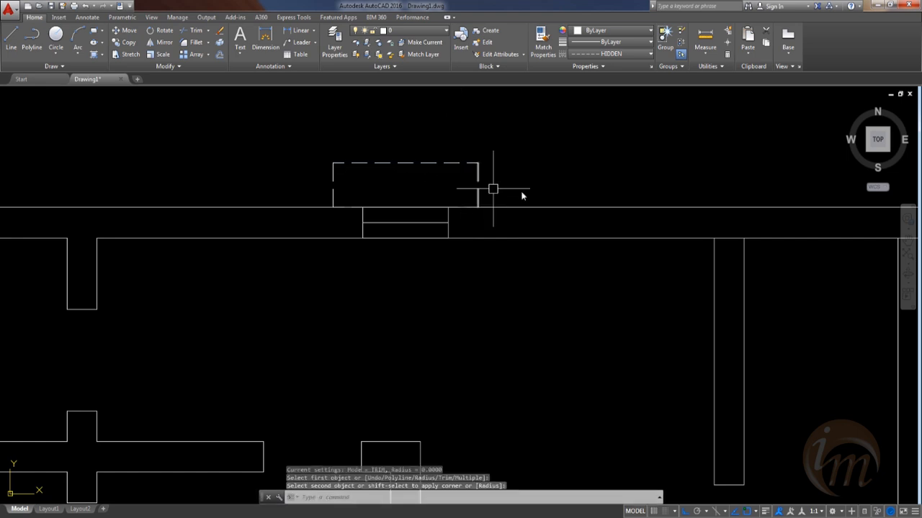
# Step: Delete the two short 0.24 helper lines lying along the wall on either side of the window
pyautogui.moveTo(504, 200); pyautogui.dragTo(521, 226, button='middle')
pyautogui.click(378, 230)
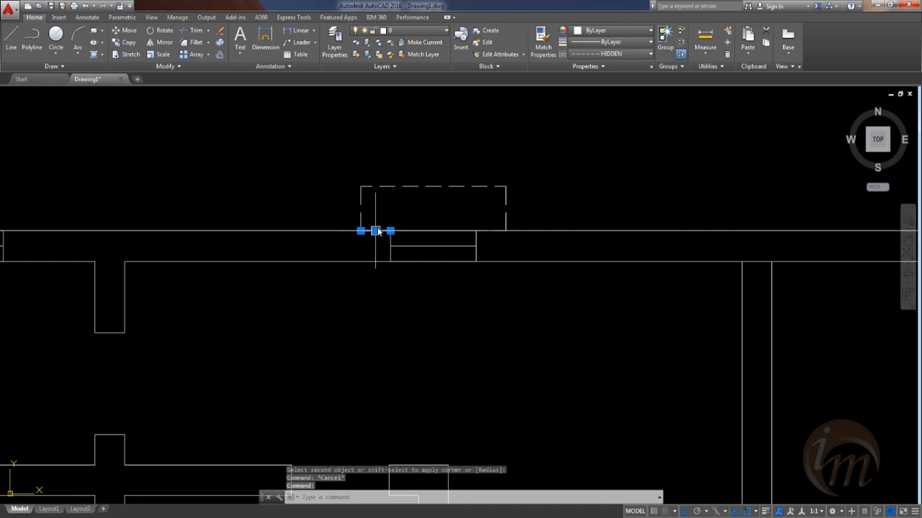
pyautogui.click(487, 230)
pyautogui.press('Delete')
pyautogui.moveTo(401, 303); pyautogui.dragTo(397, 340, button='middle')
pyautogui.scroll(-2, 367, 313)
pyautogui.scroll(-2, 376, 360)
pyautogui.moveTo(389, 381); pyautogui.dragTo(381, 263, button='middle')
pyautogui.click(329, 154)
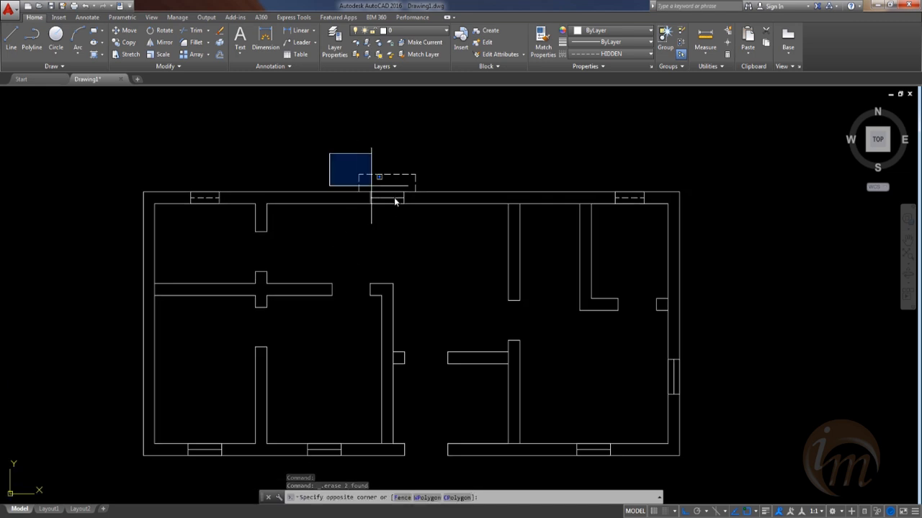
pyautogui.click(427, 208)
pyautogui.write('co')
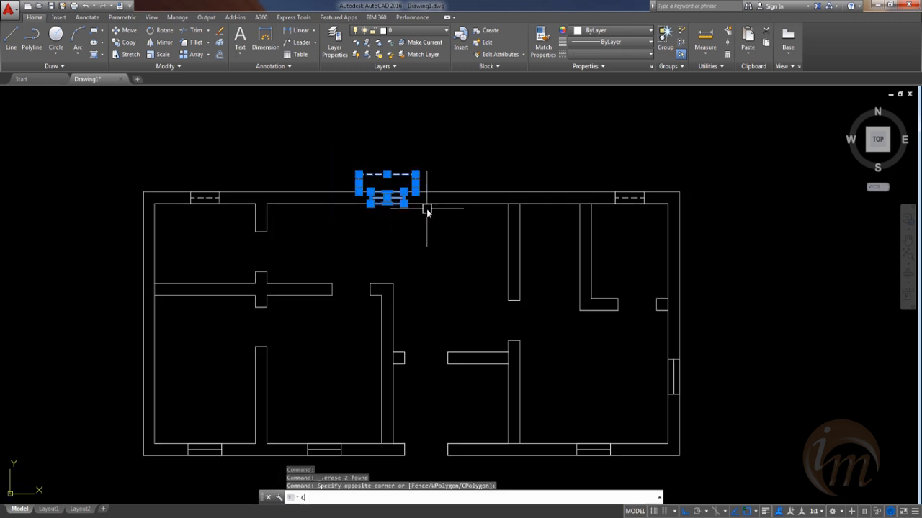
pyautogui.press('Return')
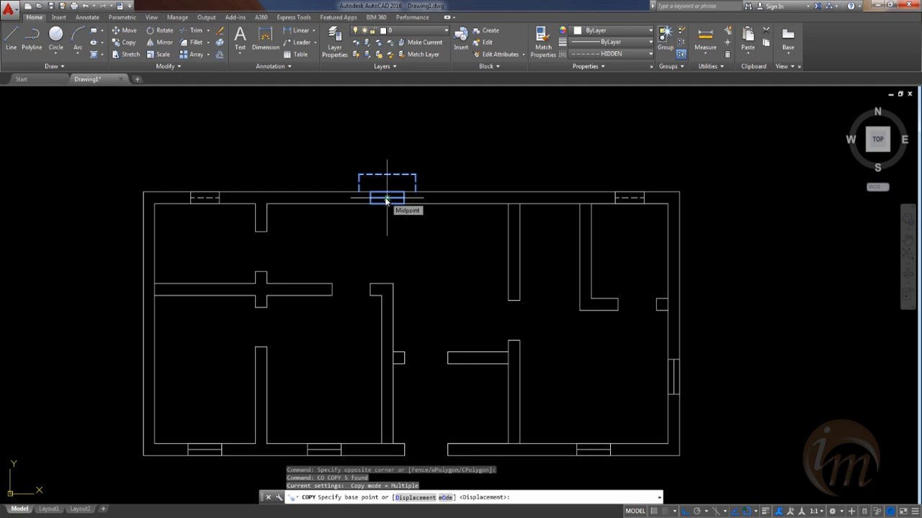
pyautogui.press('Escape')
# Step: Copy the dashed outline above the upper wall's middle window to the right window of the same wall, using the window midpoints
pyautogui.click(339, 154)
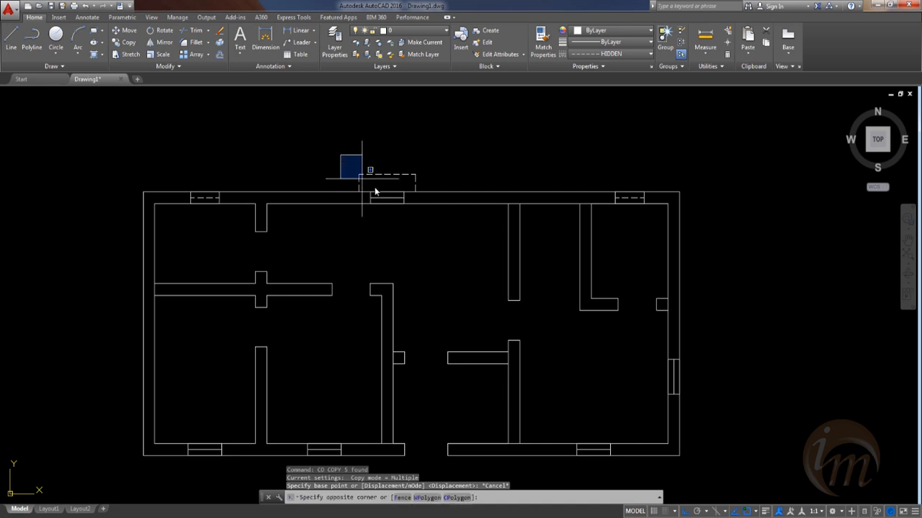
pyautogui.click(419, 196)
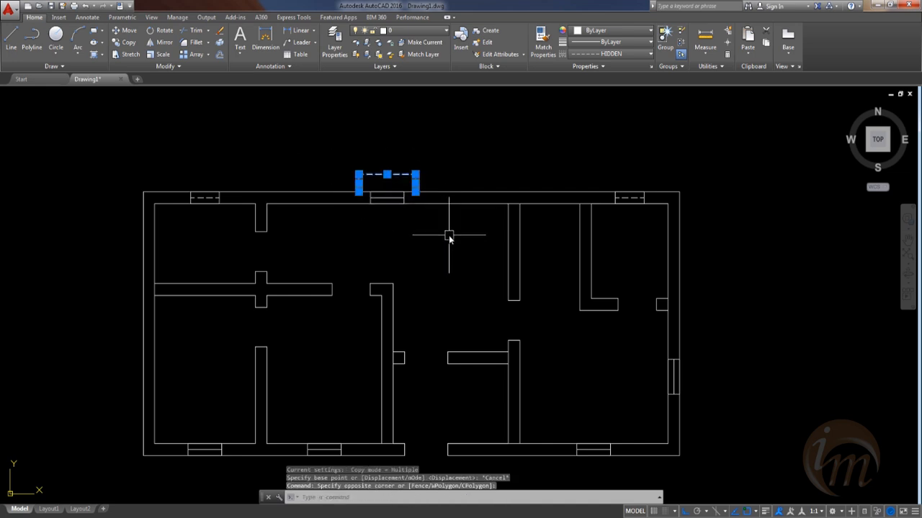
pyautogui.write('co')
pyautogui.press('Return')
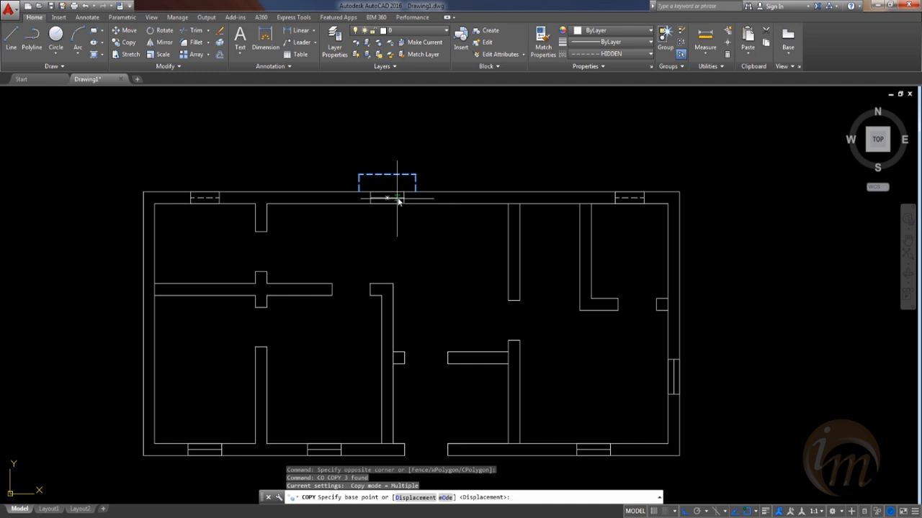
pyautogui.click(386, 194)
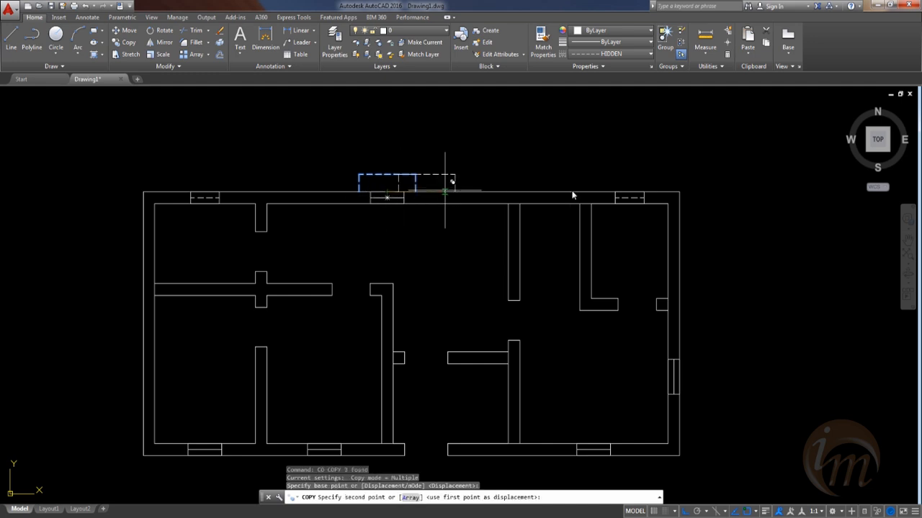
pyautogui.click(629, 196)
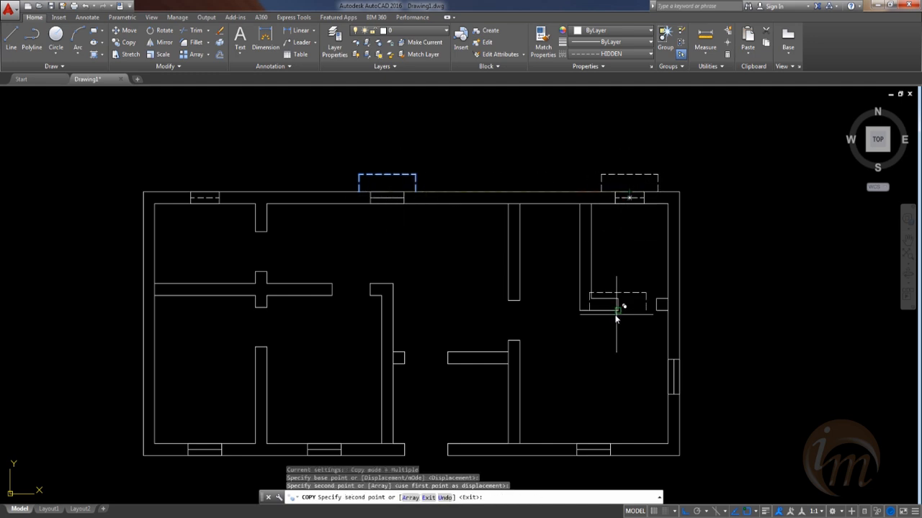
# Step: Place one more copy of the dashed outline in the empty space to the right of the building
pyautogui.moveTo(613, 305); pyautogui.dragTo(574, 263, button='middle')
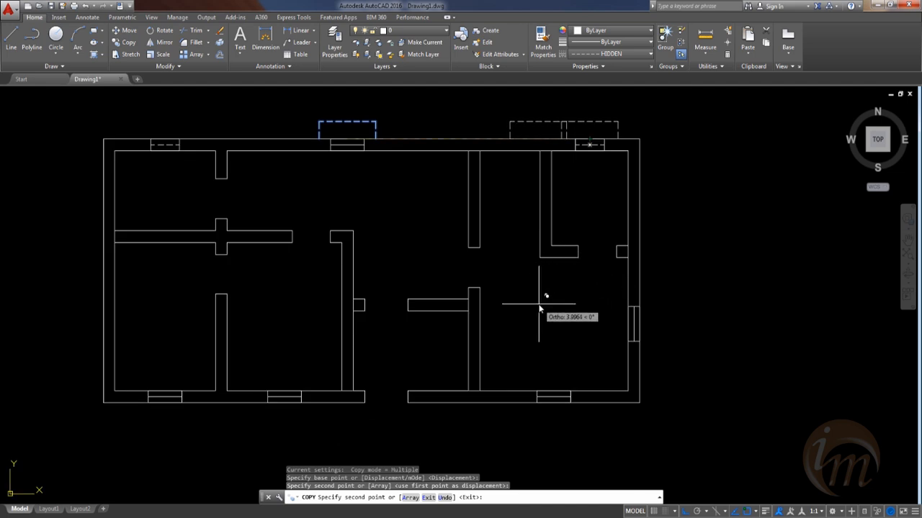
pyautogui.moveTo(541, 304); pyautogui.dragTo(485, 331, button='middle')
pyautogui.press('Escape')
# Step: Rotate the spare dashed outline outside the building by 90 degrees about its upper-right corner
pyautogui.click(648, 139)
pyautogui.click(745, 196)
pyautogui.write('ro')
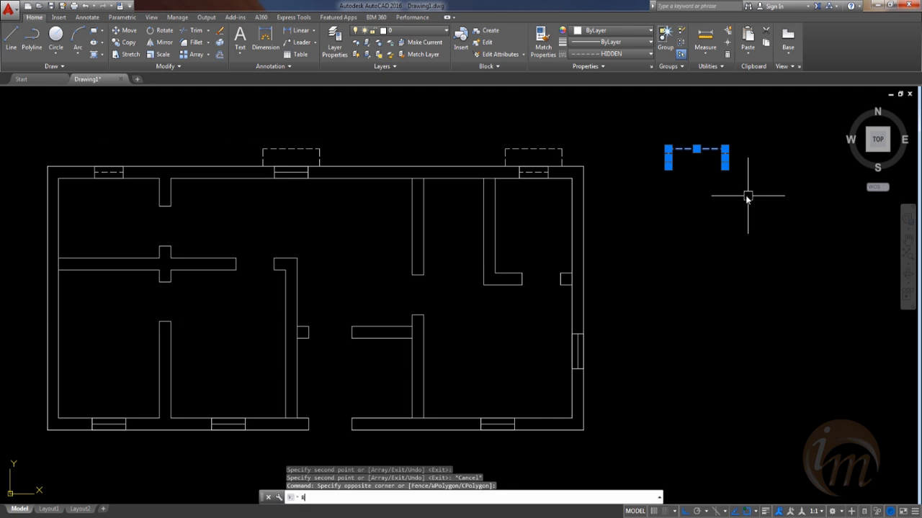
pyautogui.press('Return')
pyautogui.click(727, 149)
pyautogui.write('90')
pyautogui.press('Return')
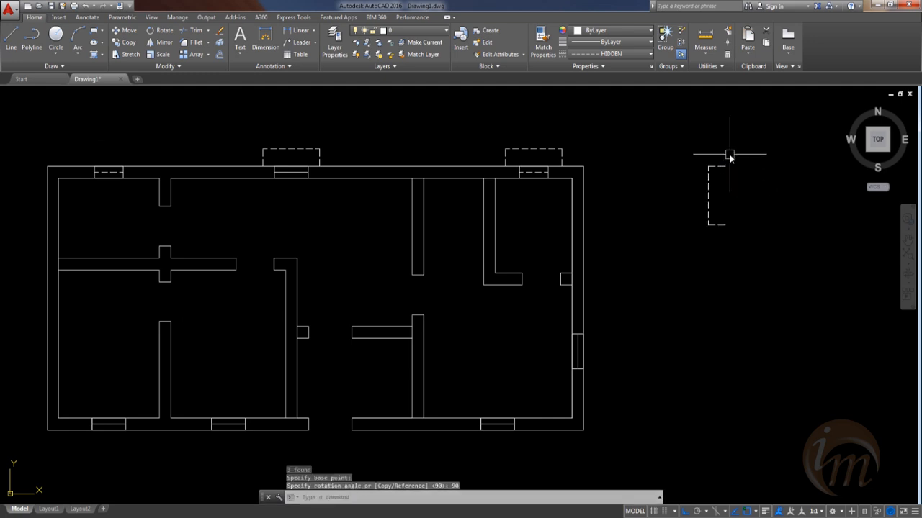
# Step: Rotate the spare dashed outline by 180 degrees so that its open side faces the building
pyautogui.click(685, 148)
pyautogui.click(766, 262)
pyautogui.write('ro')
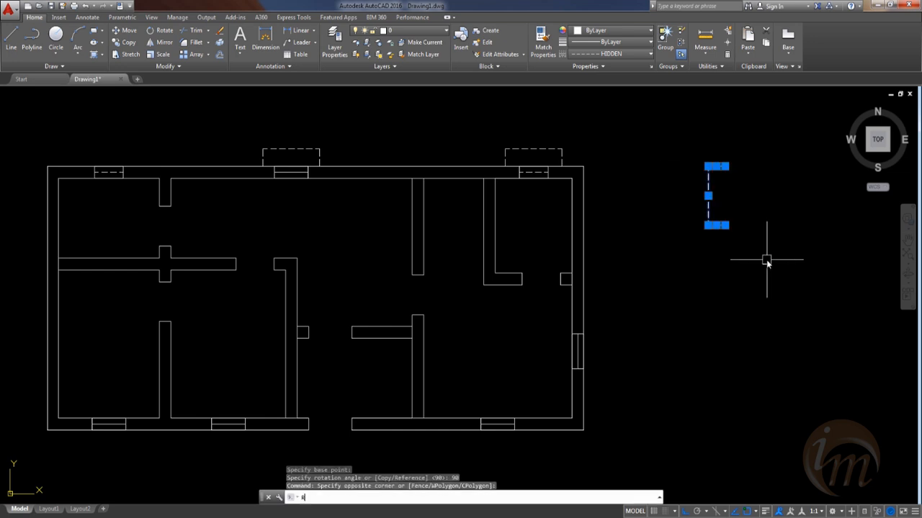
pyautogui.press('Return')
pyautogui.click(709, 216)
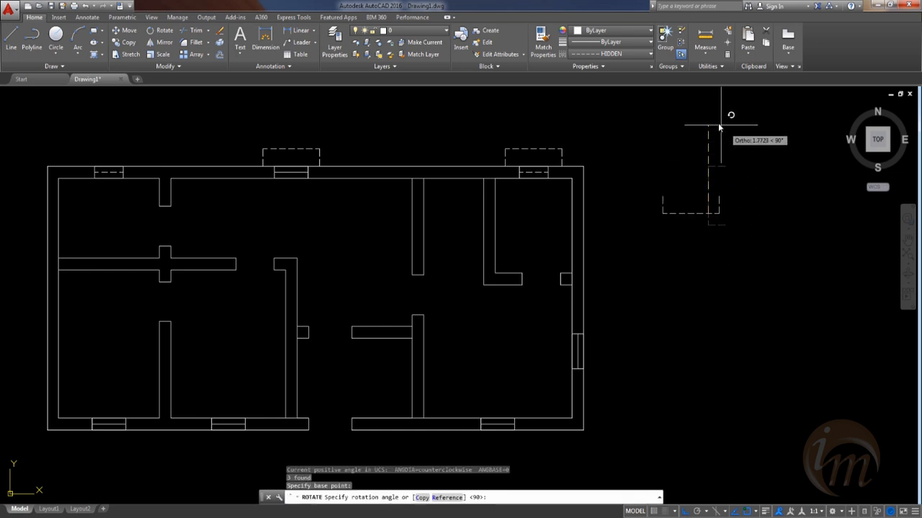
pyautogui.click(611, 139)
# Step: Copy the spare dashed outline from its upper-left end to the upper outer corner of the right wall's window
pyautogui.click(658, 186)
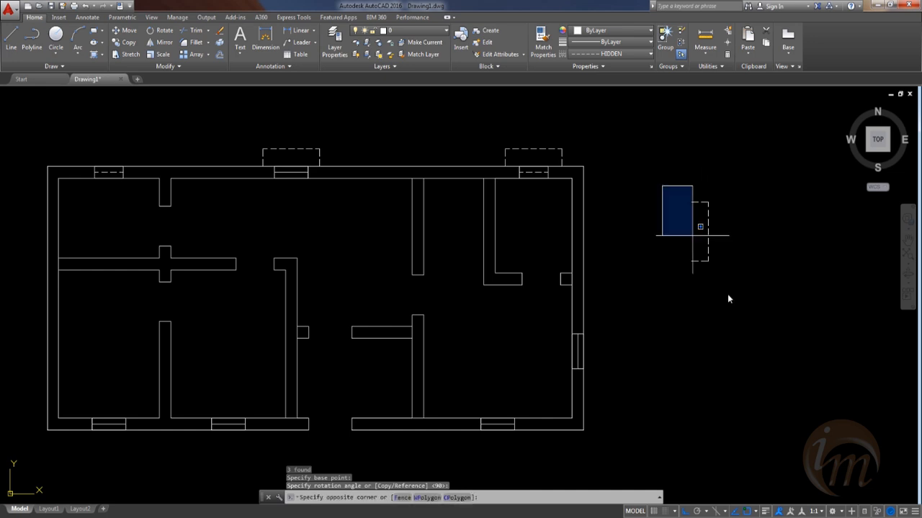
pyautogui.click(733, 298)
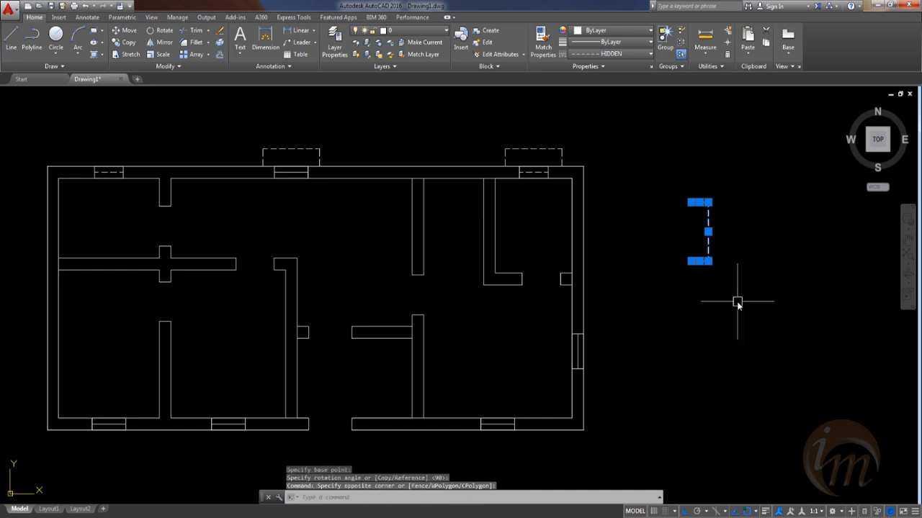
pyautogui.write('co')
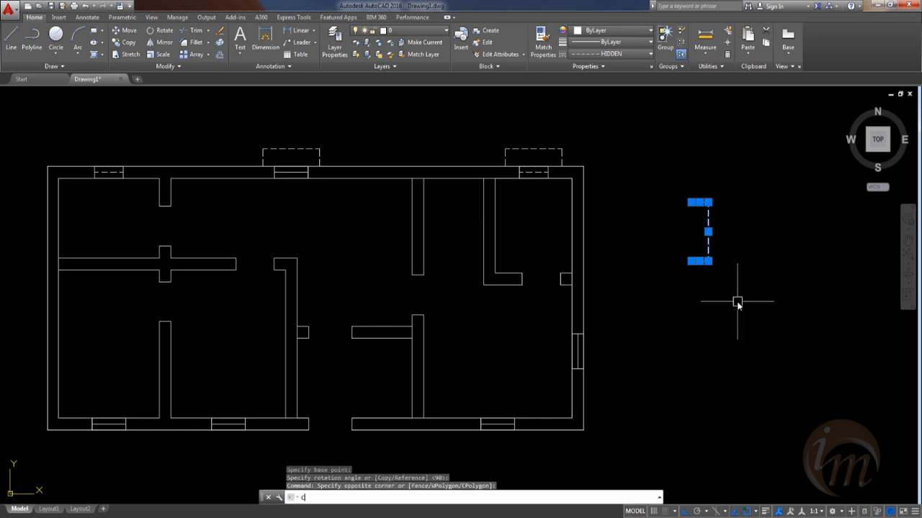
pyautogui.press('Return')
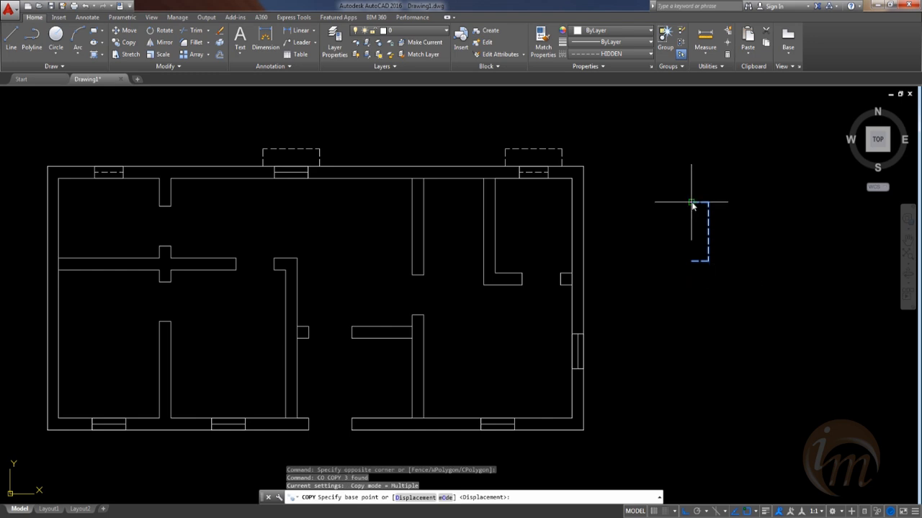
pyautogui.click(692, 204)
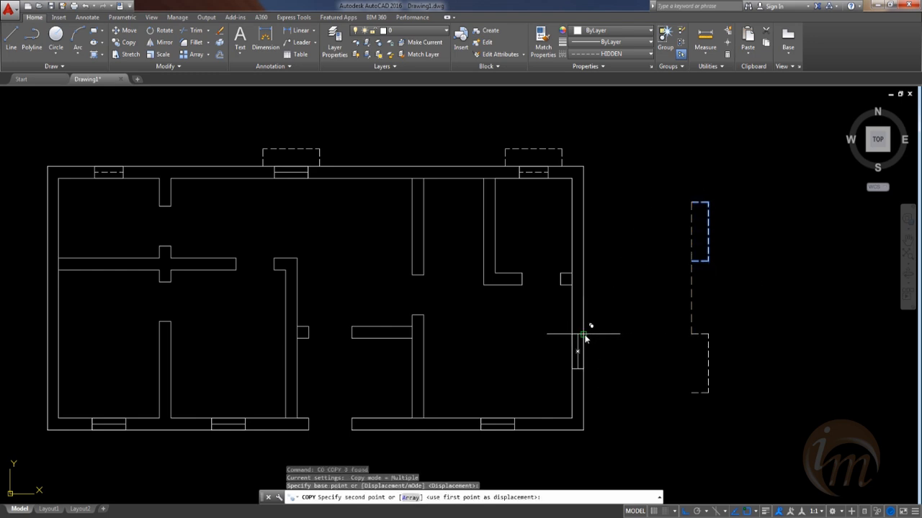
pyautogui.click(584, 337)
pyautogui.press('Escape')
# Step: Move the dashed outline at the right wall's window 0.24 upward
pyautogui.click(627, 400)
pyautogui.click(594, 315)
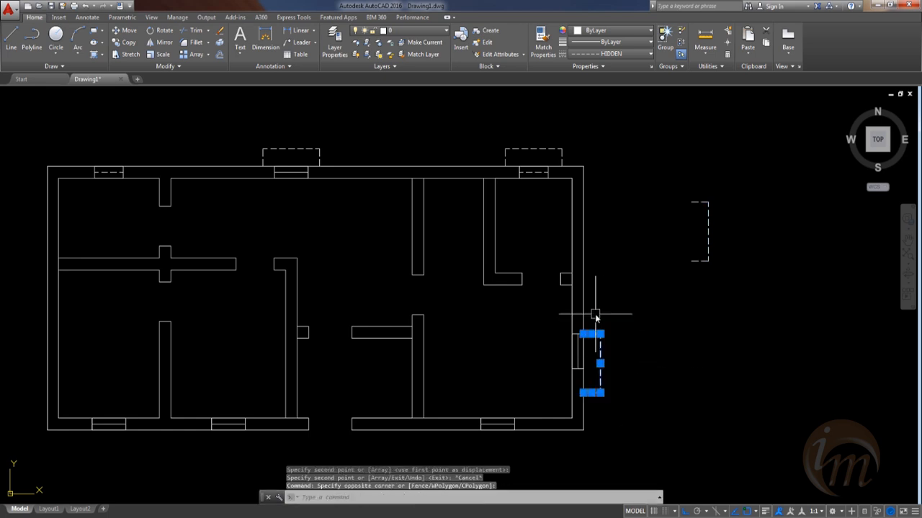
pyautogui.write('m')
pyautogui.press('Return')
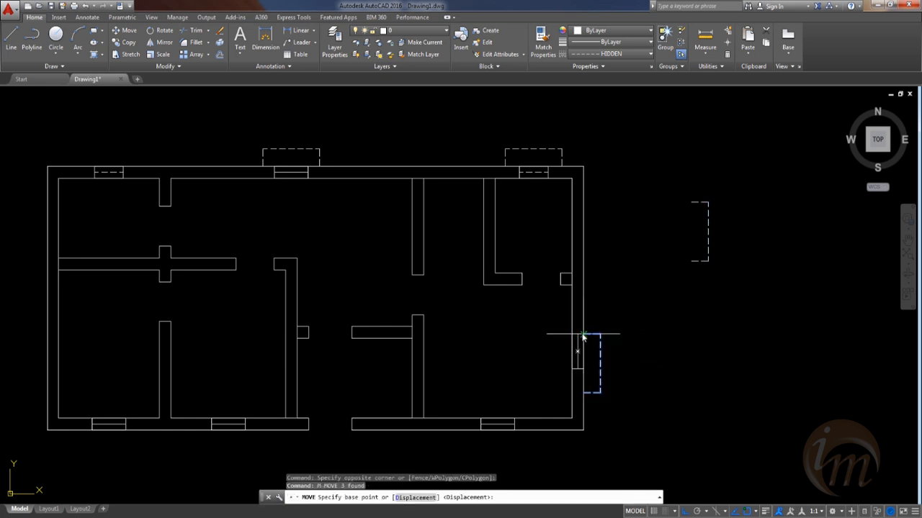
pyautogui.click(583, 336)
pyautogui.write(',2')
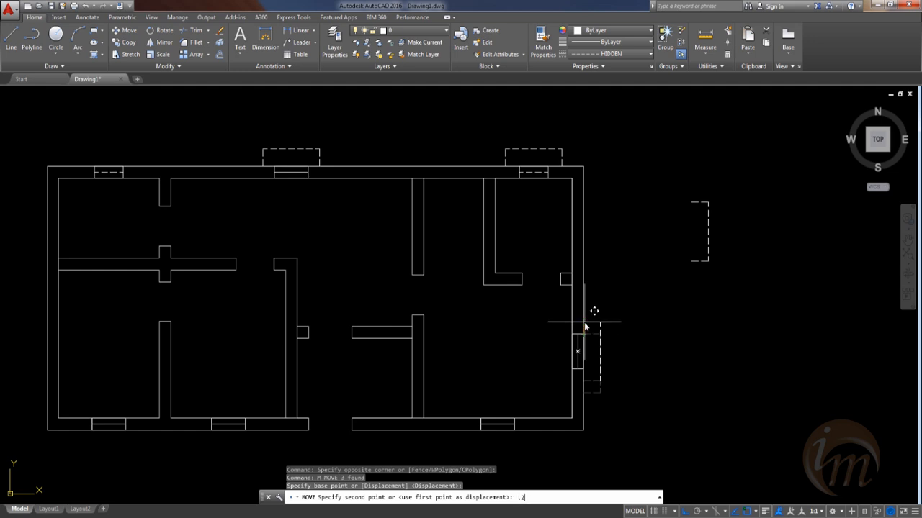
pyautogui.write('4')
pyautogui.press('Return')
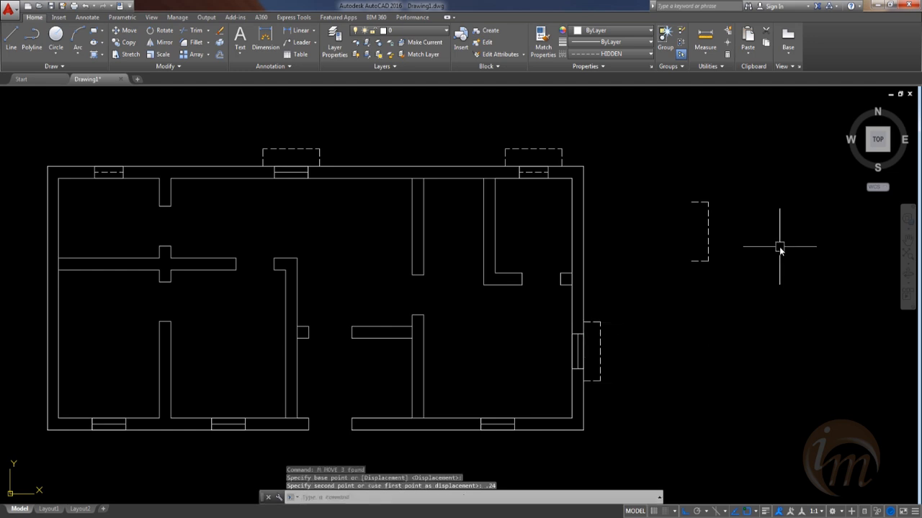
# Step: Rotate the spare dashed outline by 270 degrees so that its open side faces up
pyautogui.moveTo(720, 293); pyautogui.dragTo(723, 283, button='middle')
pyautogui.click(671, 178)
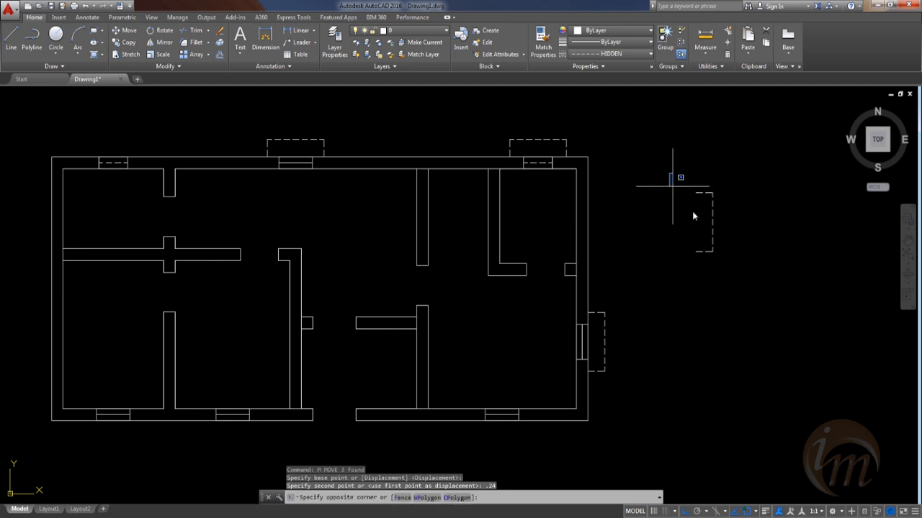
pyautogui.click(740, 294)
pyautogui.write('ro')
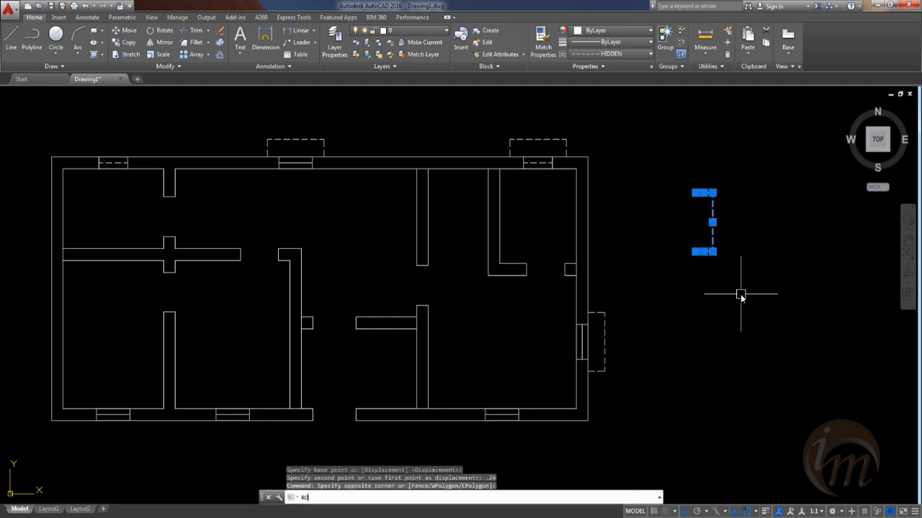
pyautogui.press('Return')
pyautogui.click(729, 192)
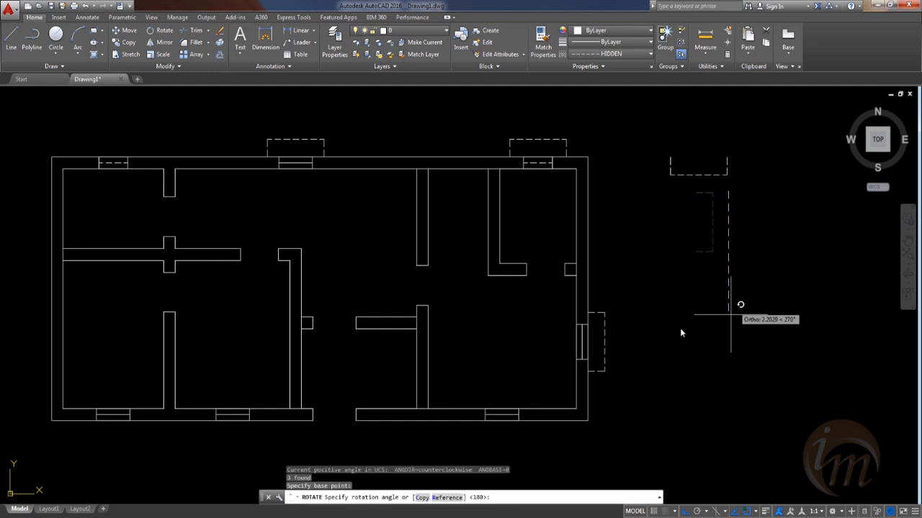
pyautogui.click(654, 146)
# Step: Move the spare dashed outline by its upper-right end to the lower-right corner of the lower wall's second window from the left
pyautogui.click(647, 131)
pyautogui.click(775, 215)
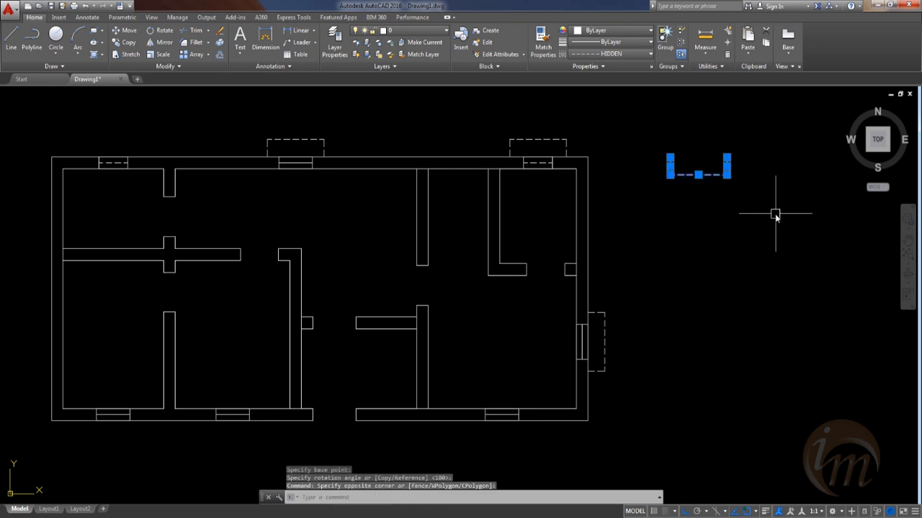
pyautogui.write('m')
pyautogui.press('Return')
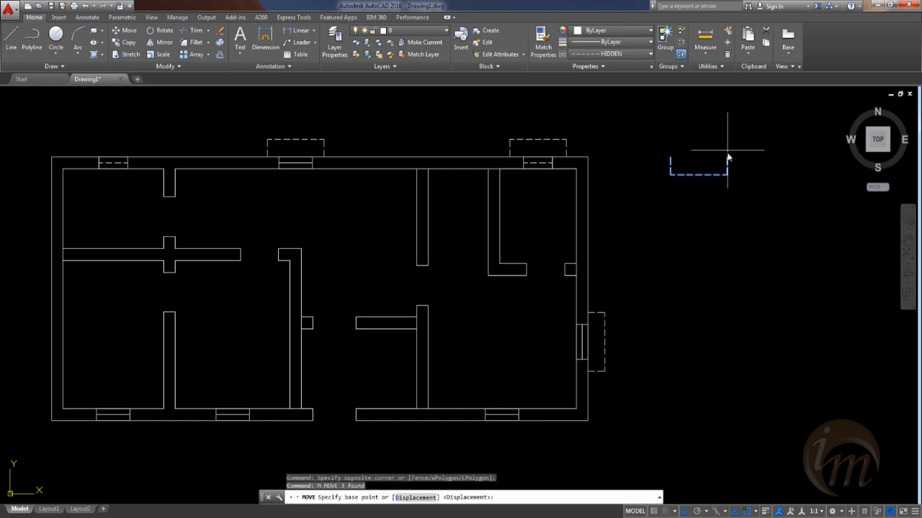
pyautogui.click(729, 155)
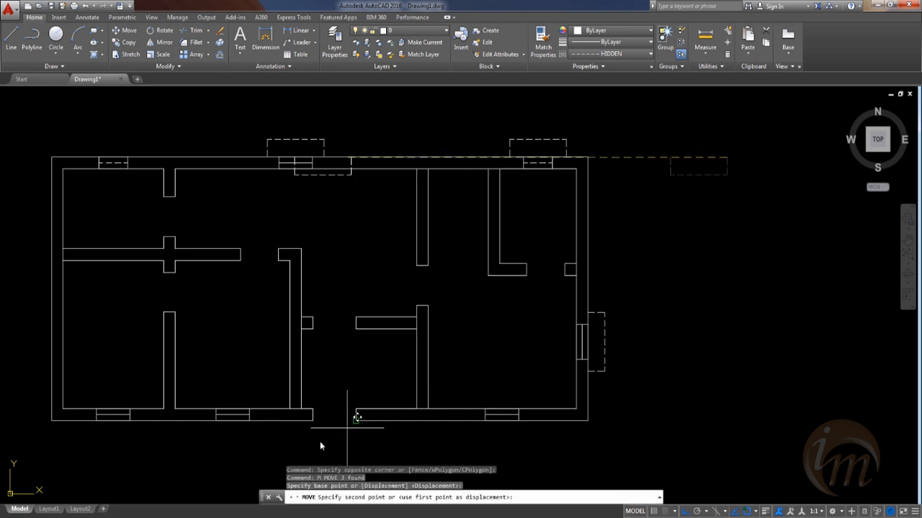
pyautogui.click(254, 411)
# Step: Move the dashed outline below the lower wall's second window from the left
pyautogui.moveTo(280, 391); pyautogui.dragTo(327, 303, button='middle')
pyautogui.click(314, 373)
pyautogui.click(203, 343)
pyautogui.write('m')
pyautogui.press('Return')
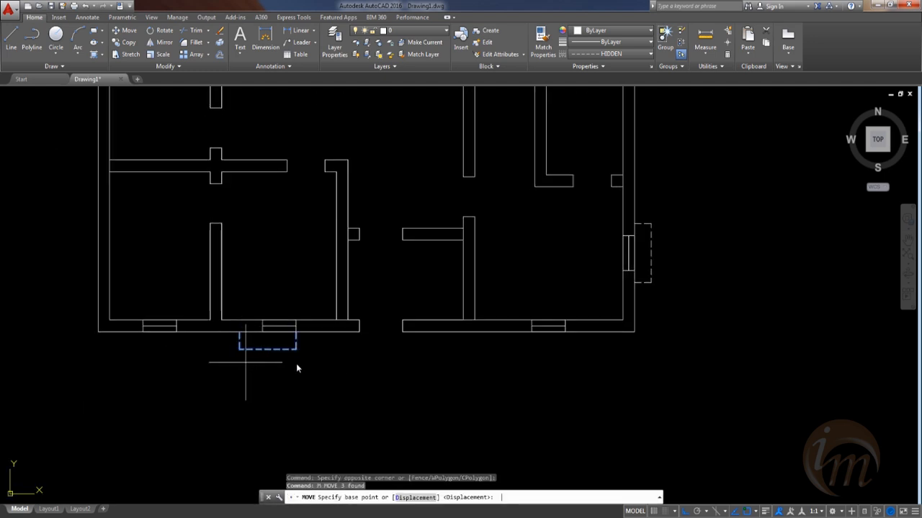
# Step: Move the dashed sunshade outline 0.24 to the right along the lower wall, centring it below the second window from the west
pyautogui.click(295, 332)
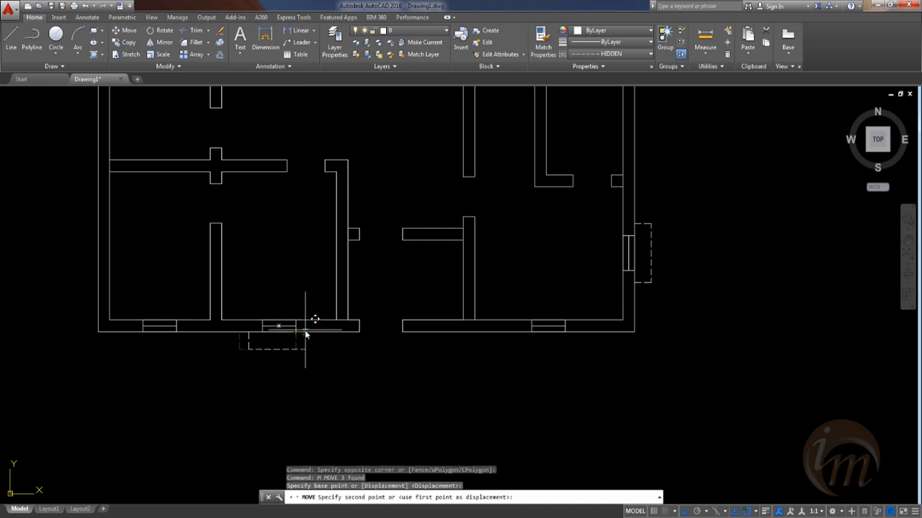
pyautogui.write('.24')
pyautogui.press('Return')
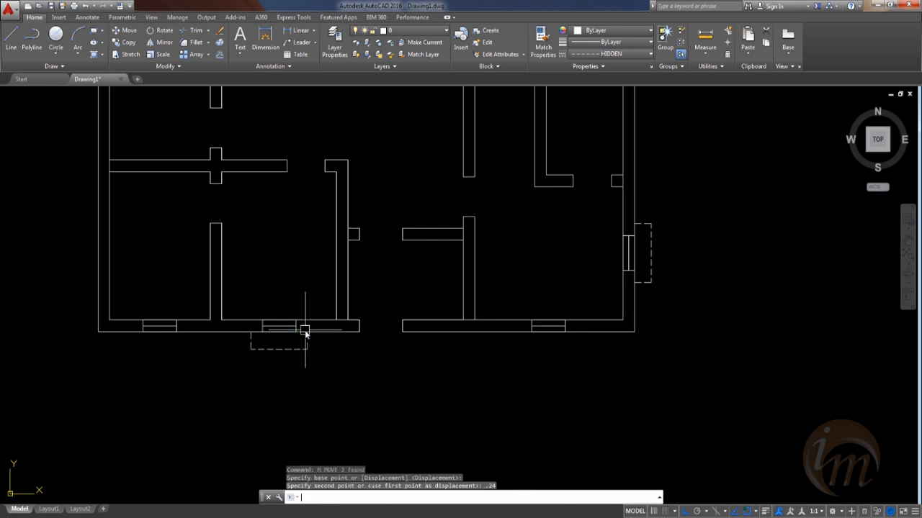
pyautogui.scroll(-2, 314, 340)
pyautogui.scroll(1, 414, 299)
pyautogui.moveTo(334, 301); pyautogui.dragTo(404, 311, button='middle')
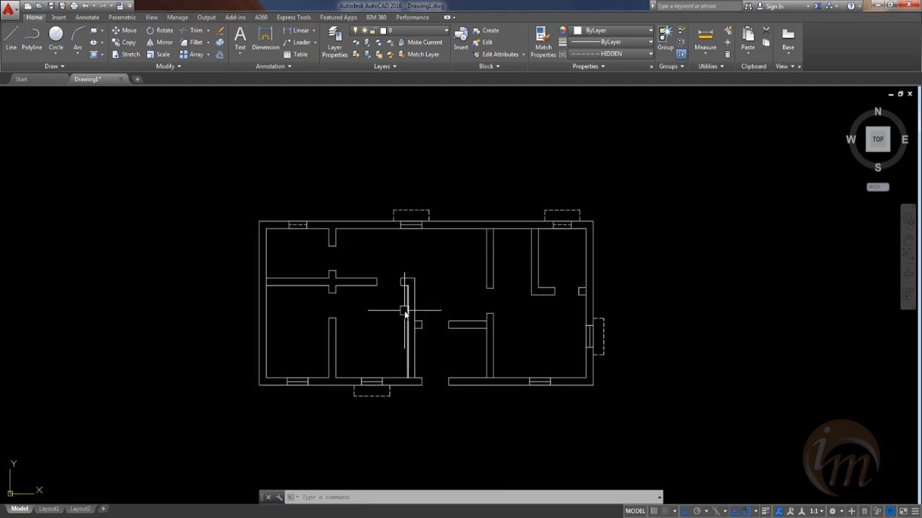
# Step: Create four new layers in the layer manager and name the first one PLAN
pyautogui.moveTo(404, 311)
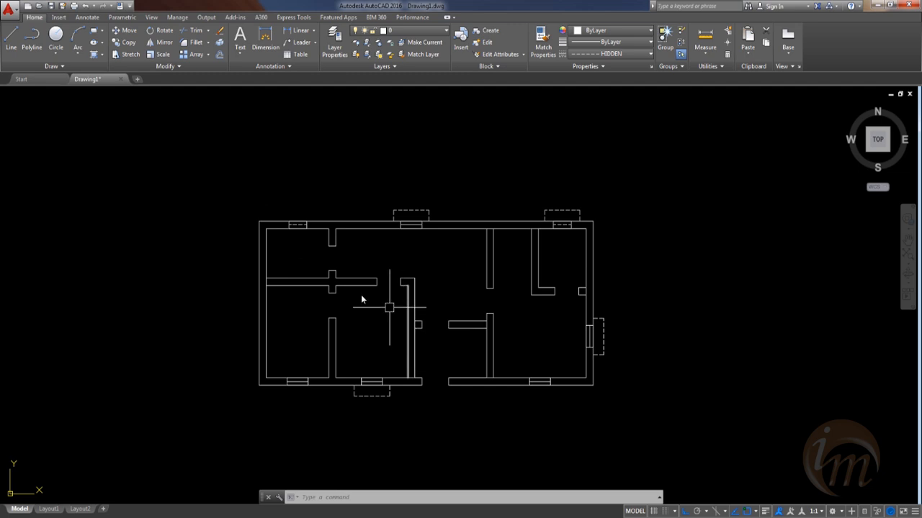
pyautogui.moveTo(336, 284)
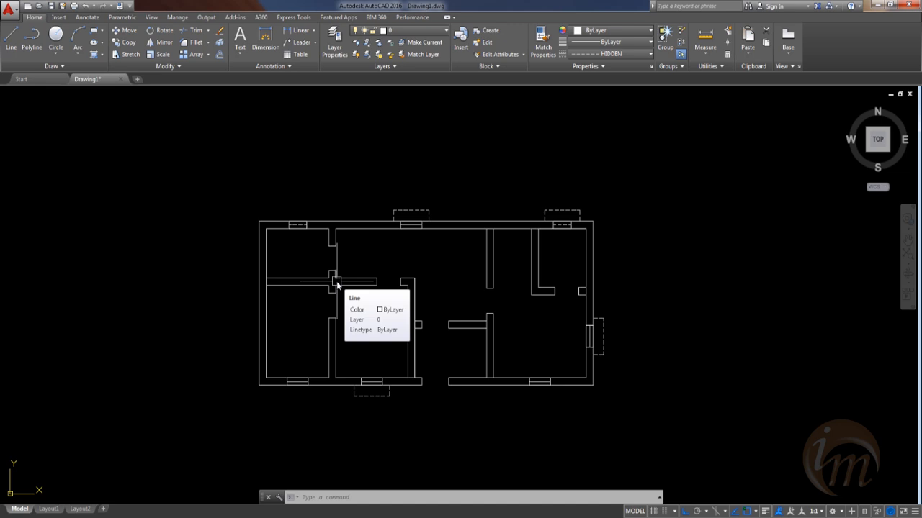
pyautogui.click(335, 42)
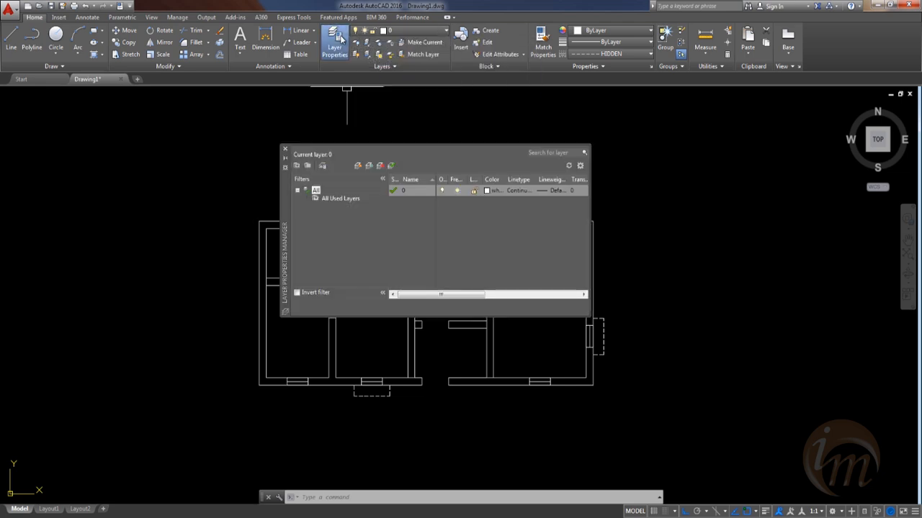
pyautogui.click(358, 166)
pyautogui.click(358, 166)
pyautogui.click(358, 166)
pyautogui.click(358, 166)
pyautogui.click(411, 201)
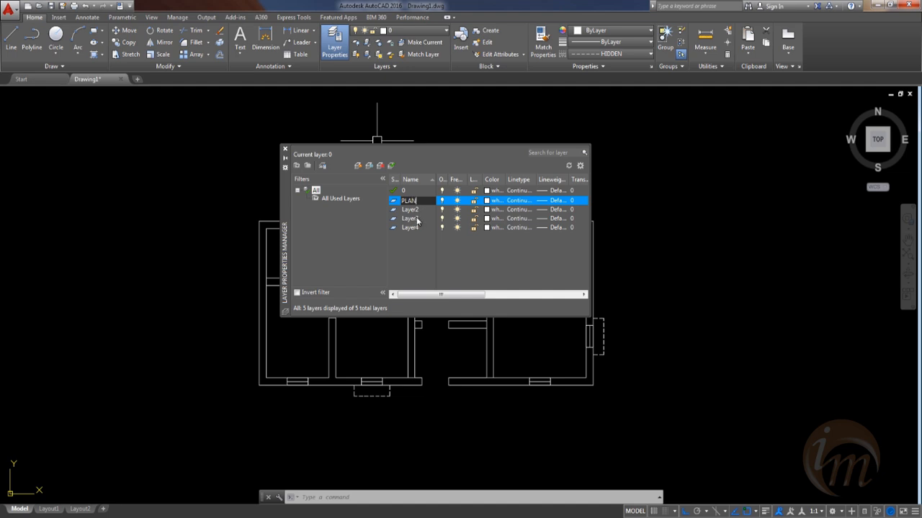
# Step: Rename the remaining three new layers ELEVATION, SECTION and DIM
pyautogui.doubleClick(410, 211)
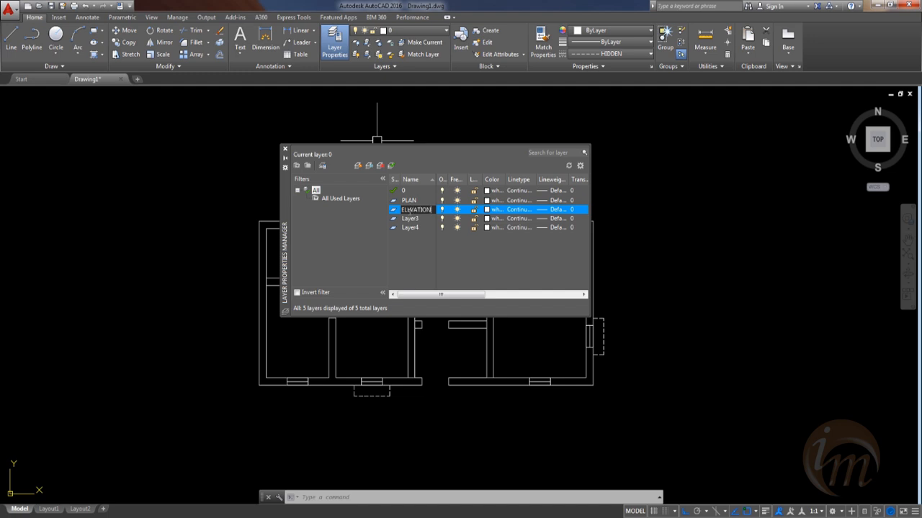
pyautogui.click(410, 219)
pyautogui.click(410, 219)
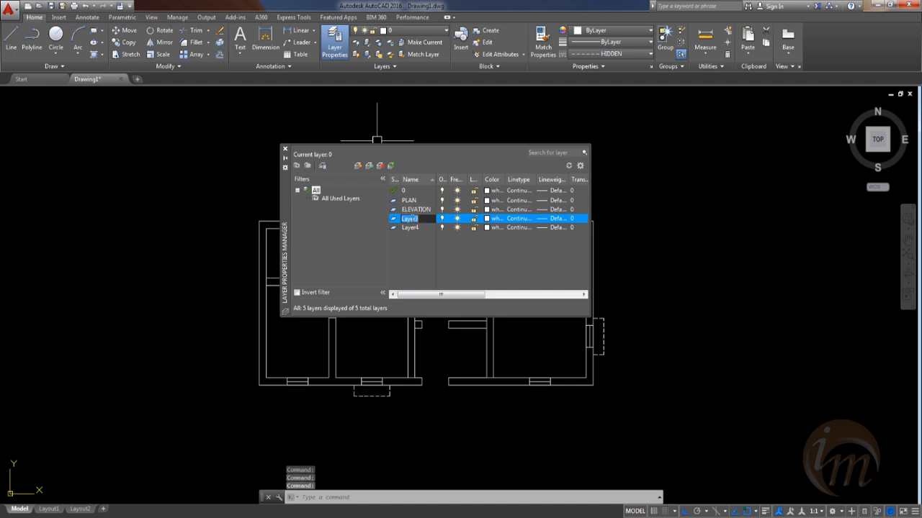
pyautogui.write('SECTION')
pyautogui.doubleClick(405, 228)
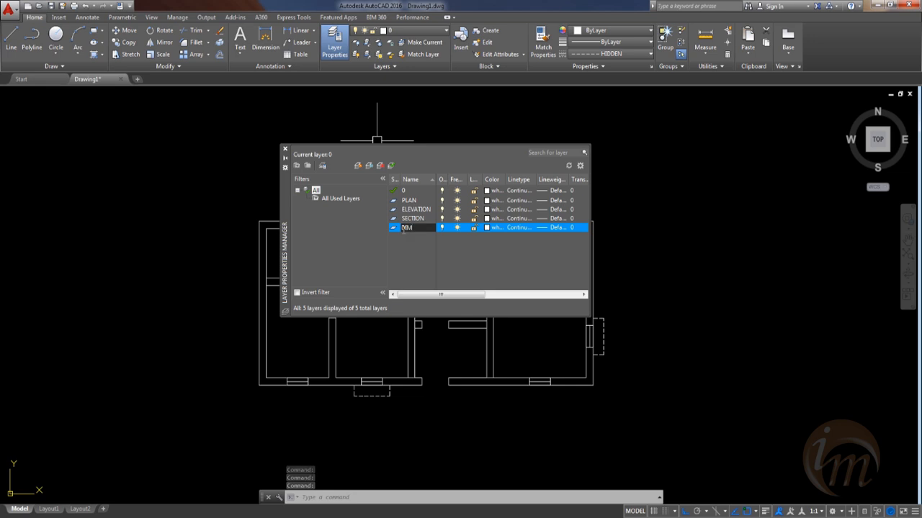
# Step: Add one more layer named TXT and close the layer manager
pyautogui.click(358, 165)
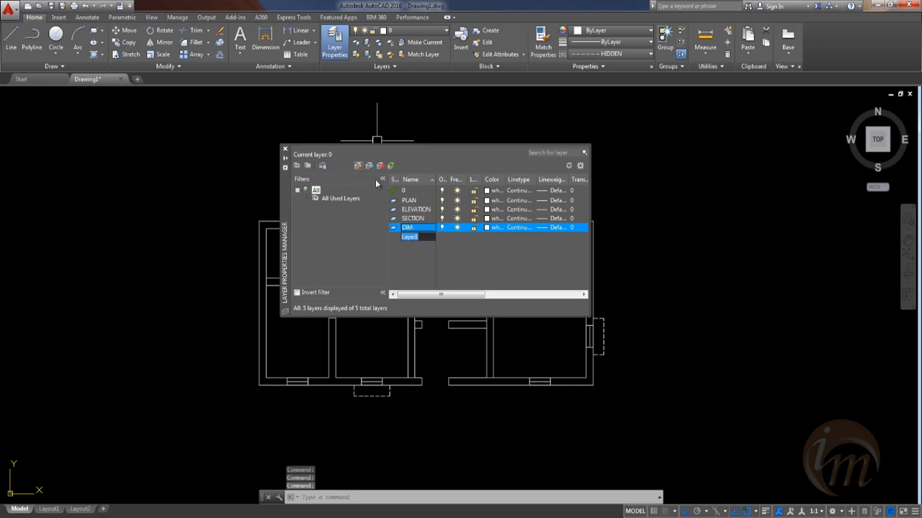
pyautogui.write('TXT')
pyautogui.click(284, 149)
# Step: Put the entire floor plan on the PLAN layer and clear the selection
pyautogui.click(220, 173)
pyautogui.click(668, 439)
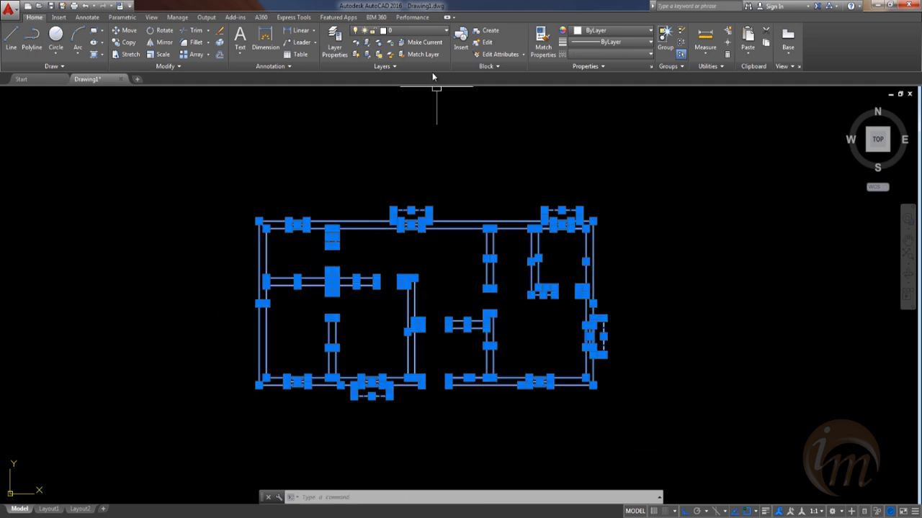
pyautogui.click(396, 32)
pyautogui.click(400, 79)
pyautogui.moveTo(434, 175); pyautogui.dragTo(467, 161, button='middle')
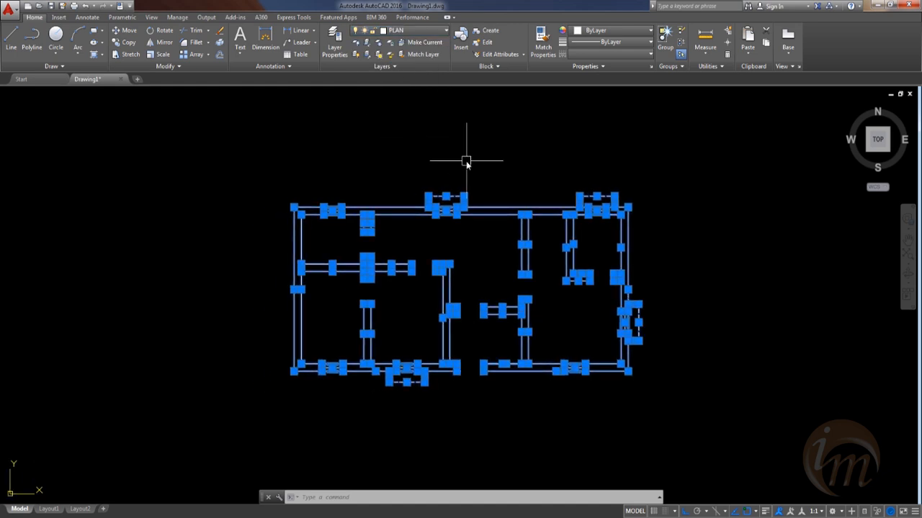
pyautogui.press('Escape')
pyautogui.moveTo(365, 176); pyautogui.dragTo(382, 184, button='middle')
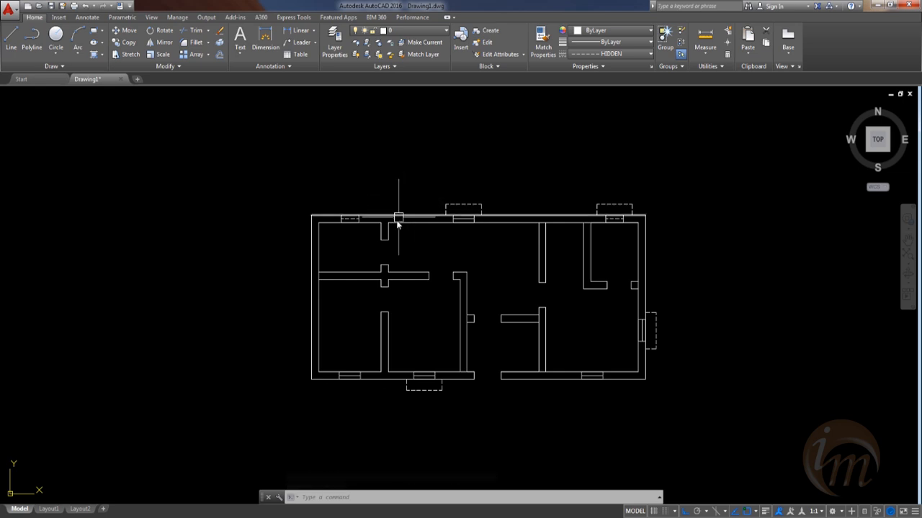
pyautogui.moveTo(390, 273); pyautogui.dragTo(421, 242, button='middle')
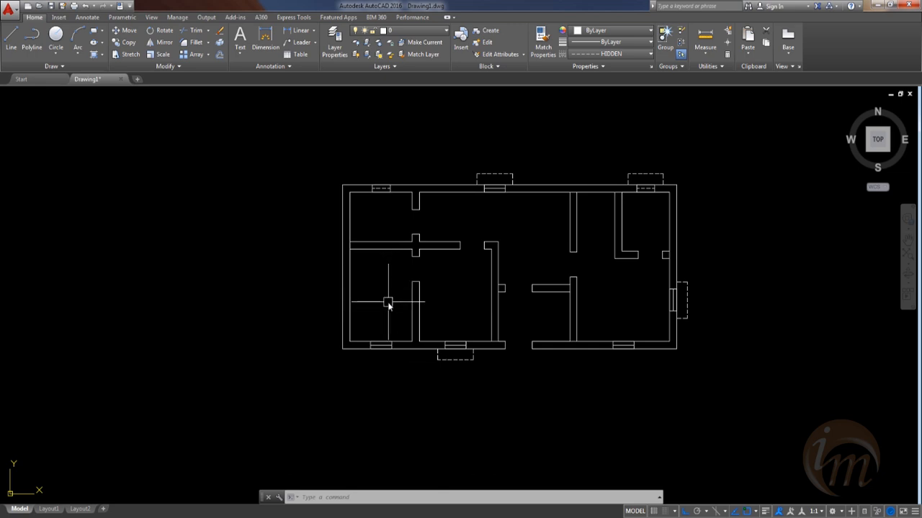
pyautogui.write('l')
pyautogui.press('Return')
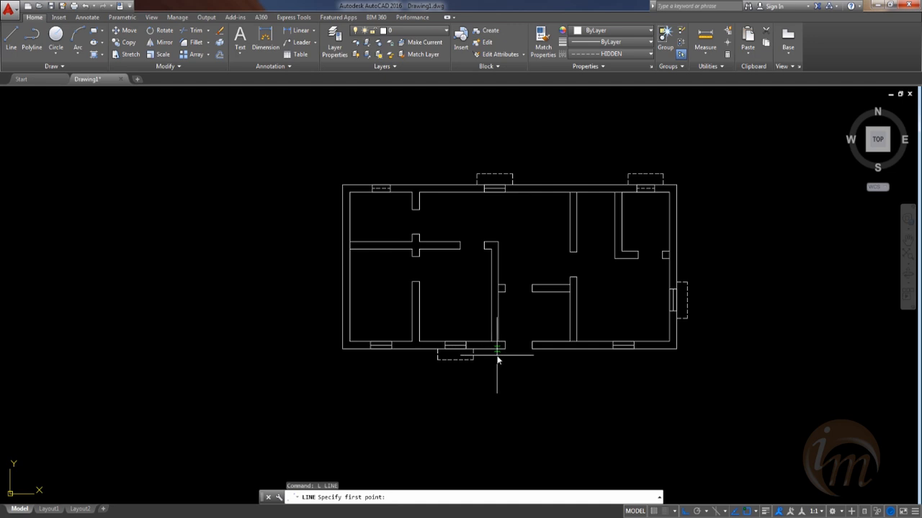
pyautogui.click(490, 349)
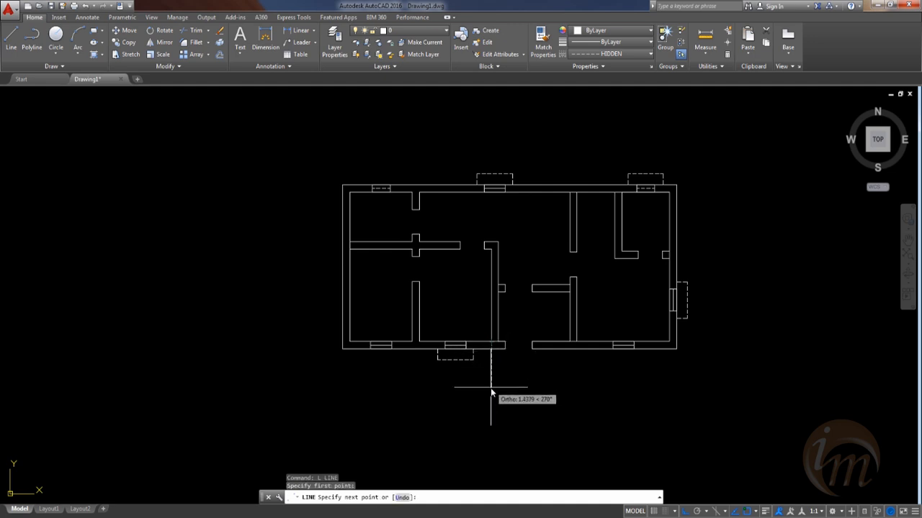
pyautogui.press('Escape')
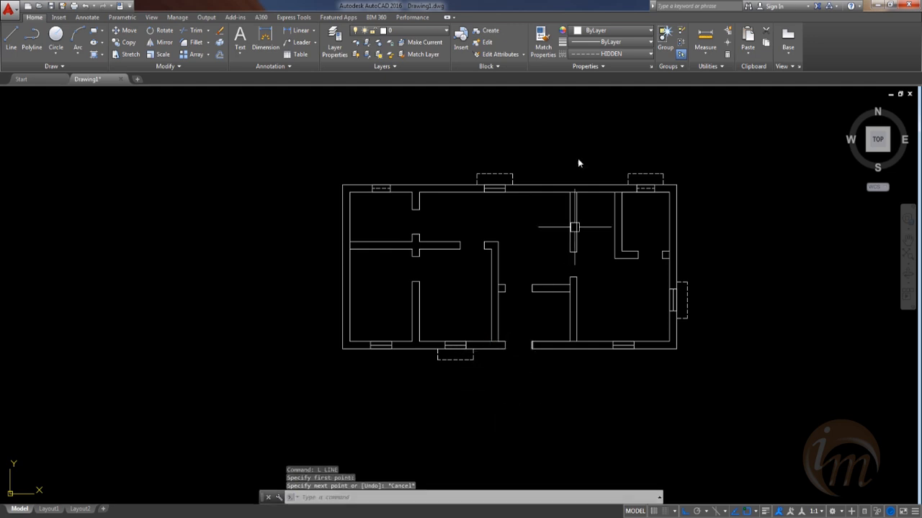
# Step: Set the linetype to ByLayer and draw the staircase outline below the plan: 1.6 down from the entrance-side wall, across west, and up to the building's corner
pyautogui.click(612, 53)
pyautogui.click(605, 64)
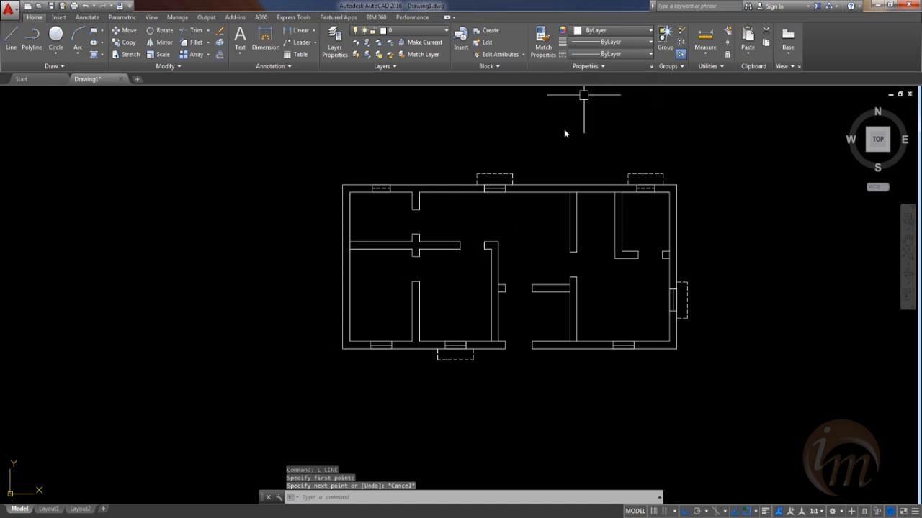
pyautogui.write('L')
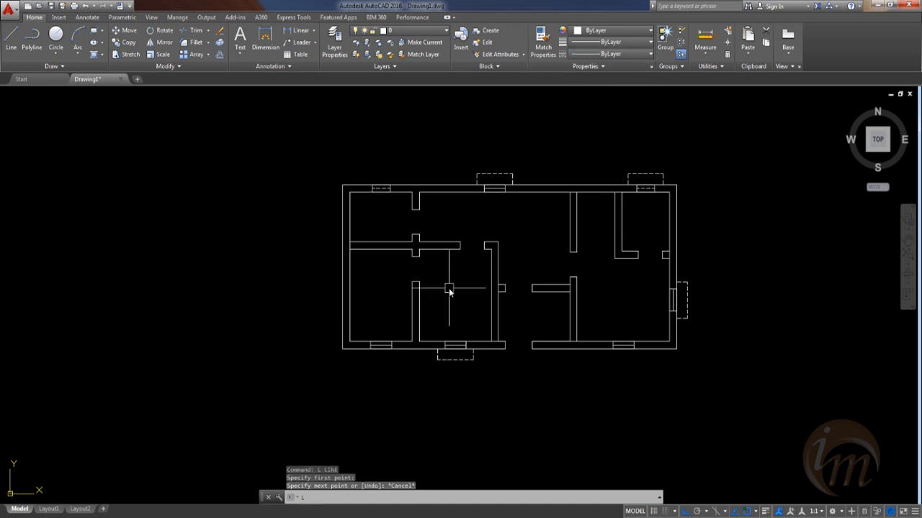
pyautogui.press('Return')
pyautogui.click(493, 347)
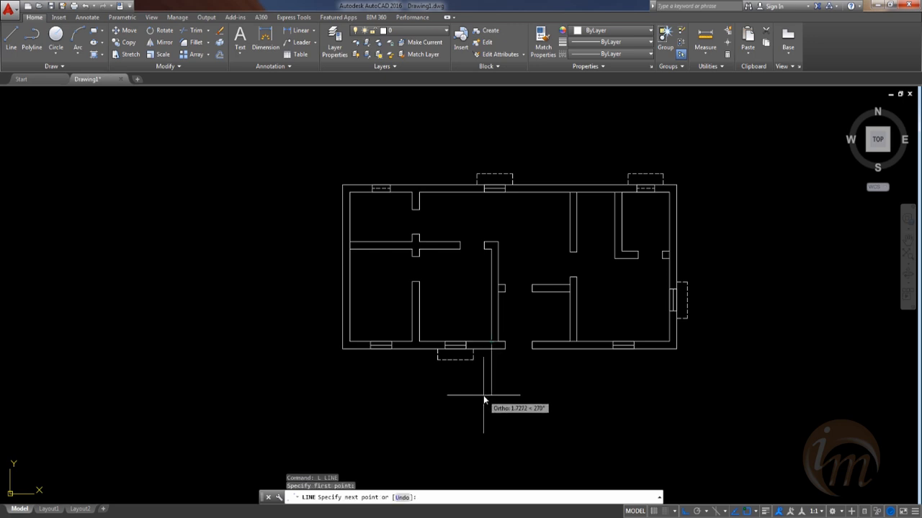
pyautogui.write('1.6')
pyautogui.press('Return')
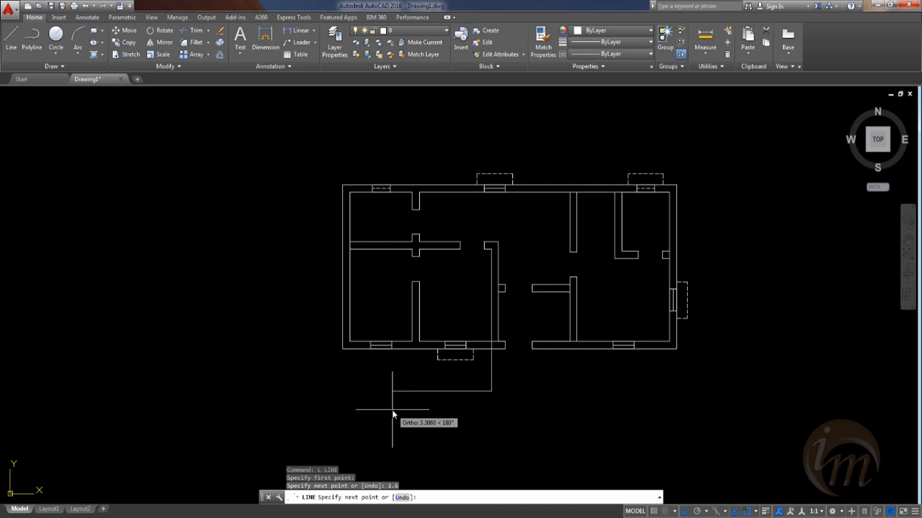
pyautogui.click(343, 395)
pyautogui.click(344, 350)
pyautogui.press('Return')
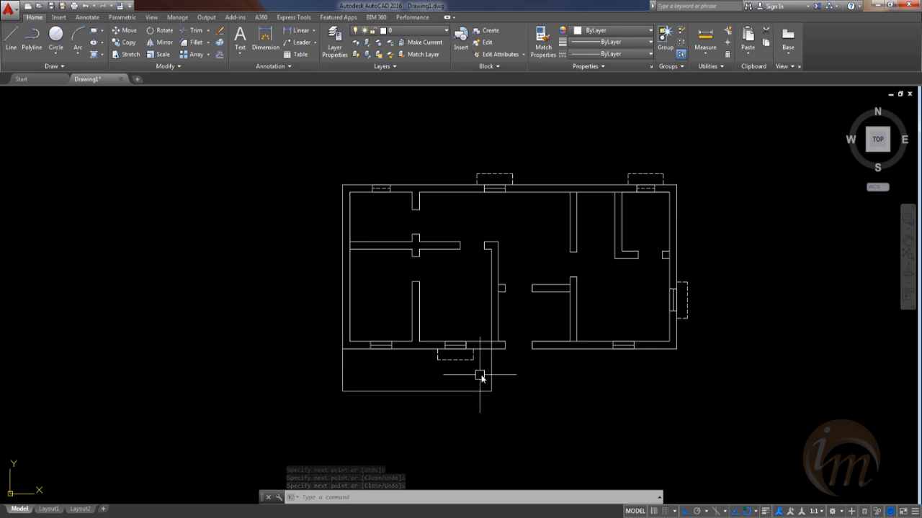
# Step: Trim the part of the staircase outline that crosses the lower exterior wall beside the entrance
pyautogui.scroll(3, 486, 376)
pyautogui.write('T')
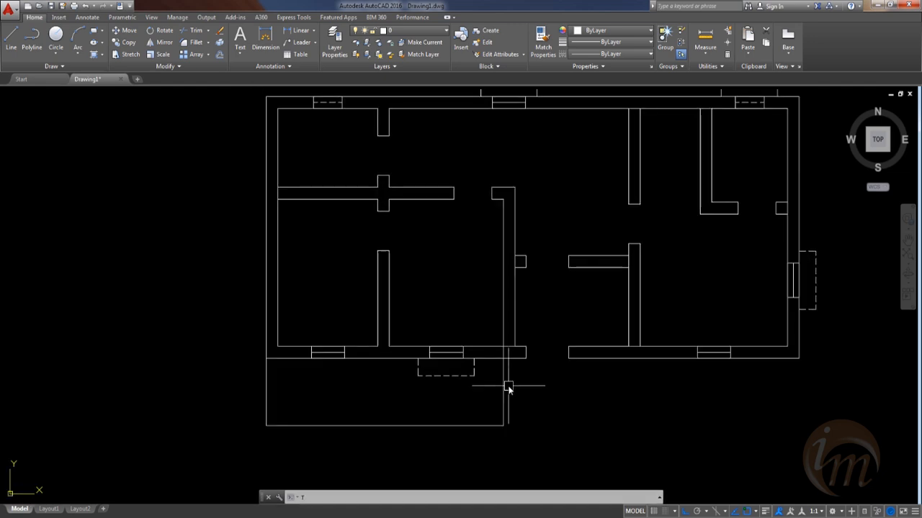
pyautogui.write('R')
pyautogui.press('Return')
pyautogui.press('Return')
pyautogui.click(502, 332)
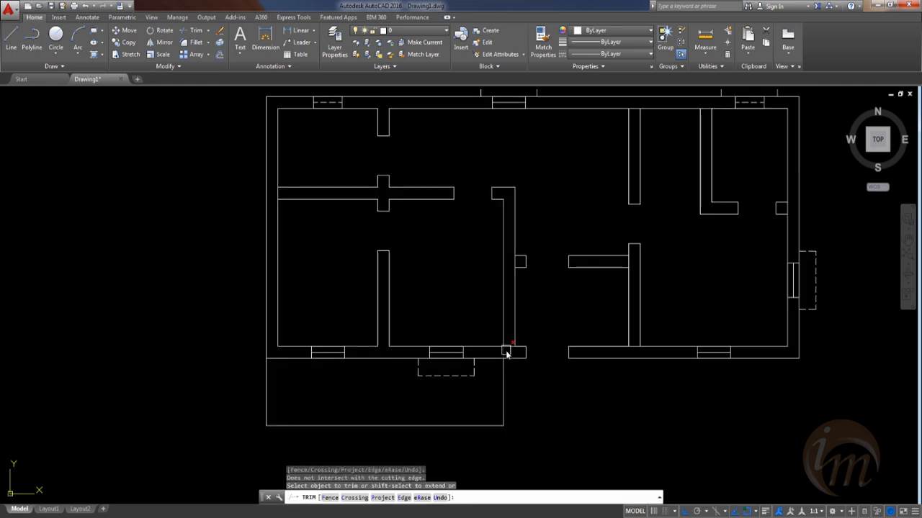
pyautogui.press('Escape')
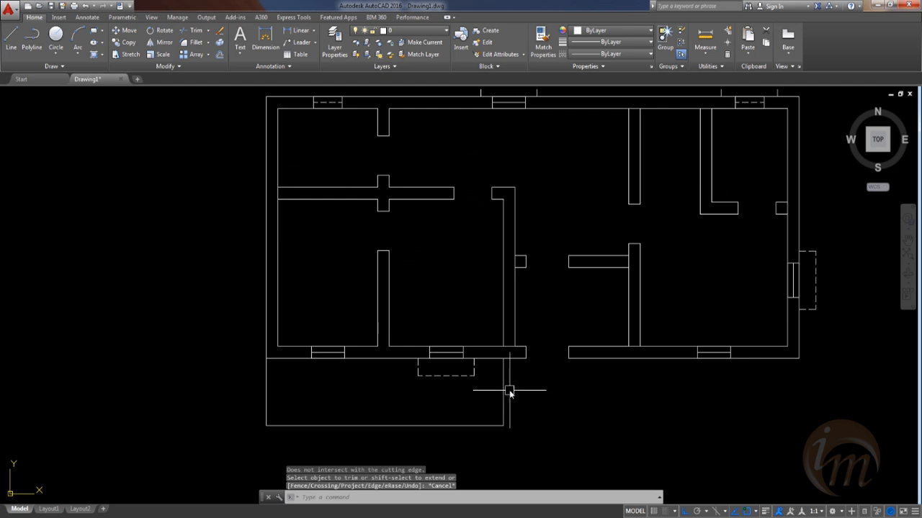
# Step: Offset the staircase outline's east edge 0.24 inward, and offset the resulting line once more to form the first treads
pyautogui.write('o')
pyautogui.press('Return')
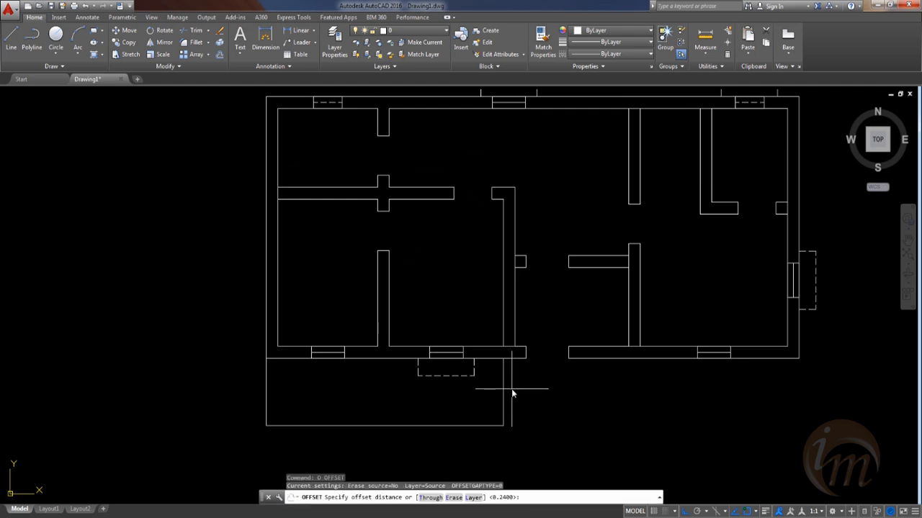
pyautogui.scroll(-2, 511, 390)
pyautogui.scroll(2, 511, 389)
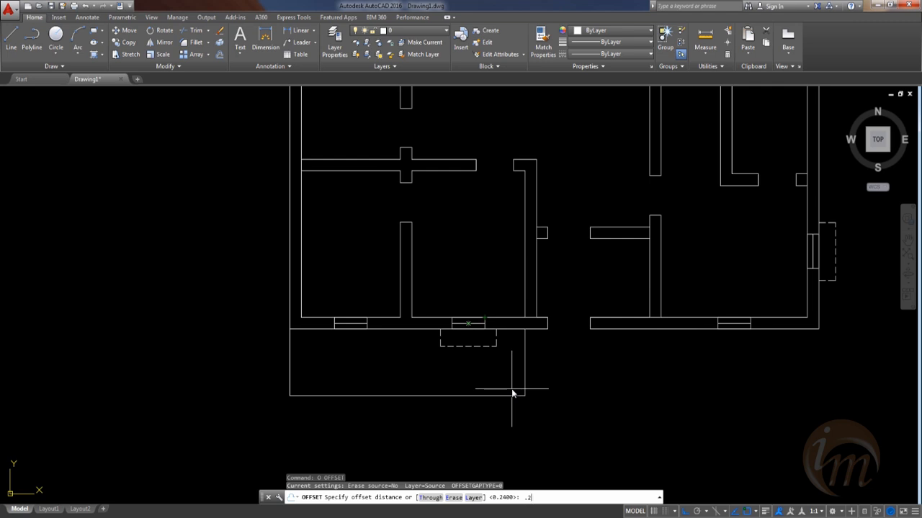
pyautogui.press('Return')
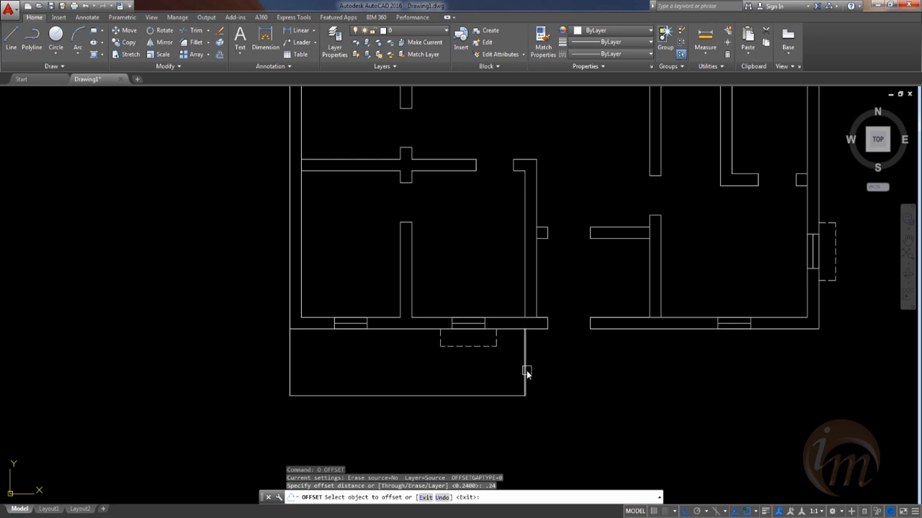
pyautogui.click(524, 371)
pyautogui.click(504, 376)
pyautogui.click(513, 375)
pyautogui.click(496, 380)
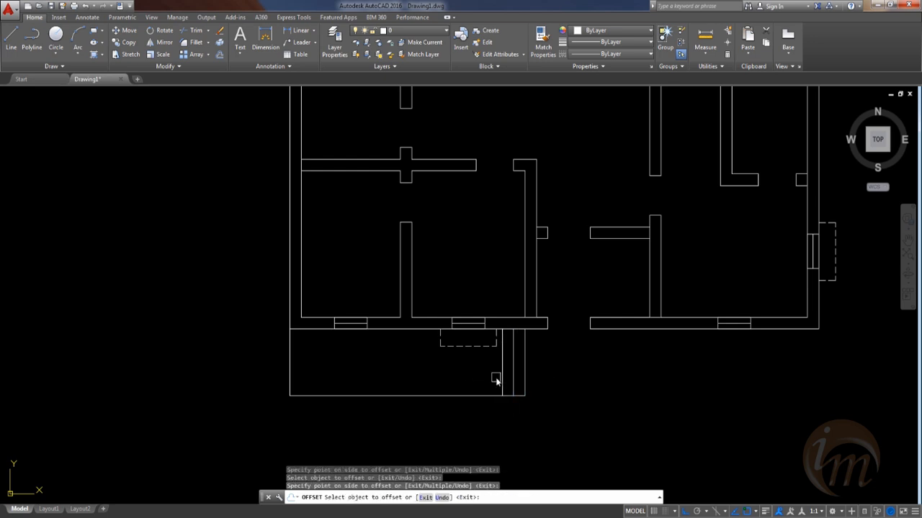
# Step: Use Offset with the Multiple option to repeat the innermost tread line fifteen more times toward the west at the same 0.24 spacing
pyautogui.click(502, 381)
pyautogui.write('M')
pyautogui.press('Return')
pyautogui.click(425, 371)
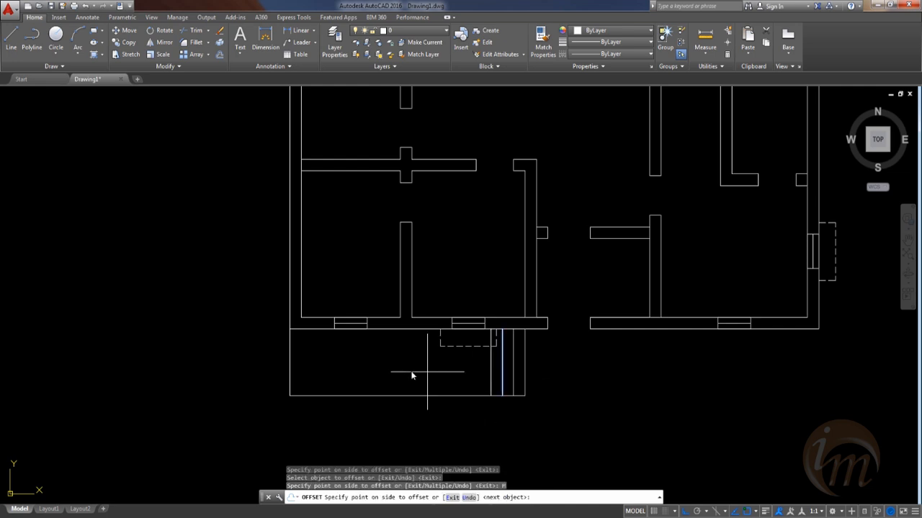
pyautogui.click(344, 372)
pyautogui.click(334, 372)
pyautogui.click(336, 375)
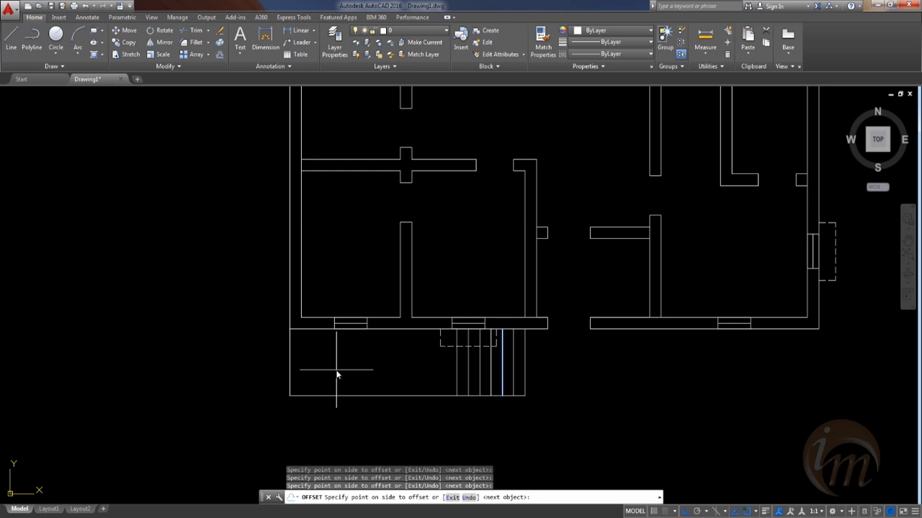
pyautogui.click(337, 374)
pyautogui.click(349, 372)
pyautogui.click(349, 371)
pyautogui.click(353, 370)
pyautogui.click(353, 370)
pyautogui.click(341, 370)
pyautogui.click(333, 370)
pyautogui.click(330, 370)
pyautogui.click(328, 371)
pyautogui.click(324, 367)
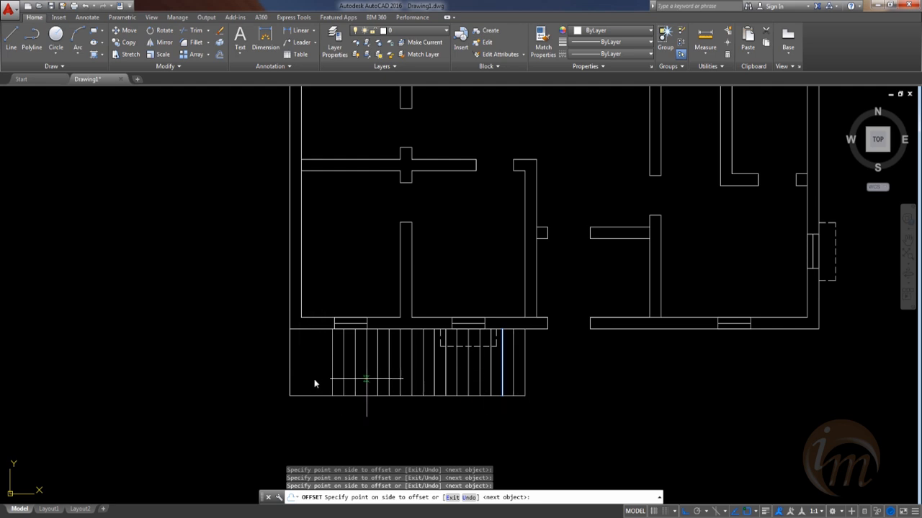
pyautogui.click(315, 363)
pyautogui.press('Escape')
pyautogui.moveTo(399, 393)
pyautogui.mouseDown(button='middle')
pyautogui.moveTo(483, 393)
pyautogui.moveTo(453, 411)
pyautogui.moveTo(423, 405)
pyautogui.mouseUp(button='middle')
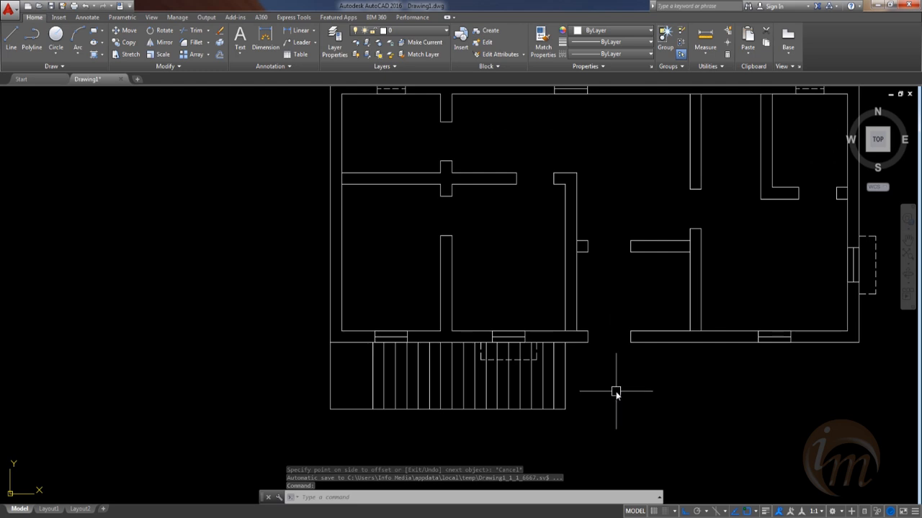
pyautogui.moveTo(496, 420); pyautogui.dragTo(499, 425, button='middle')
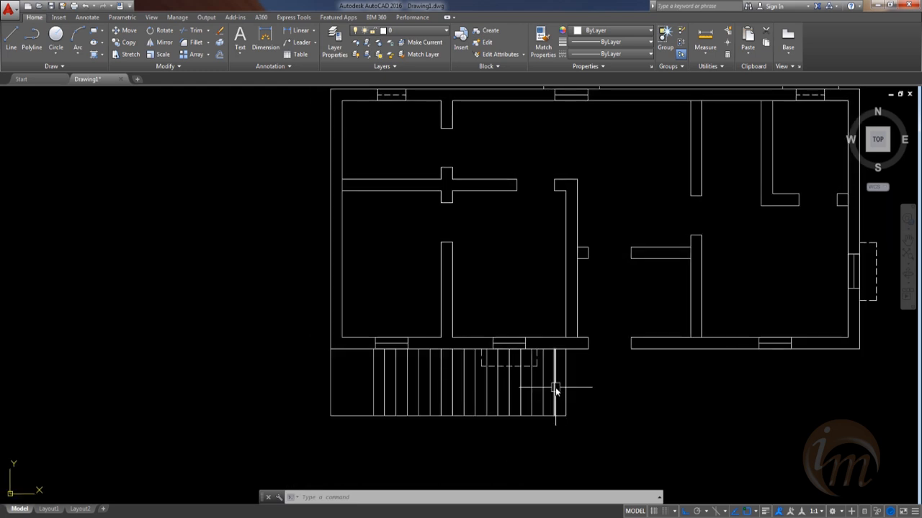
# Step: Start a line at the interior wall's corner beside the entrance and run it 0.24 down across the lower exterior wall
pyautogui.moveTo(566, 380)
pyautogui.mouseDown(button='middle')
pyautogui.moveTo(539, 360)
pyautogui.moveTo(506, 282)
pyautogui.mouseUp(button='middle')
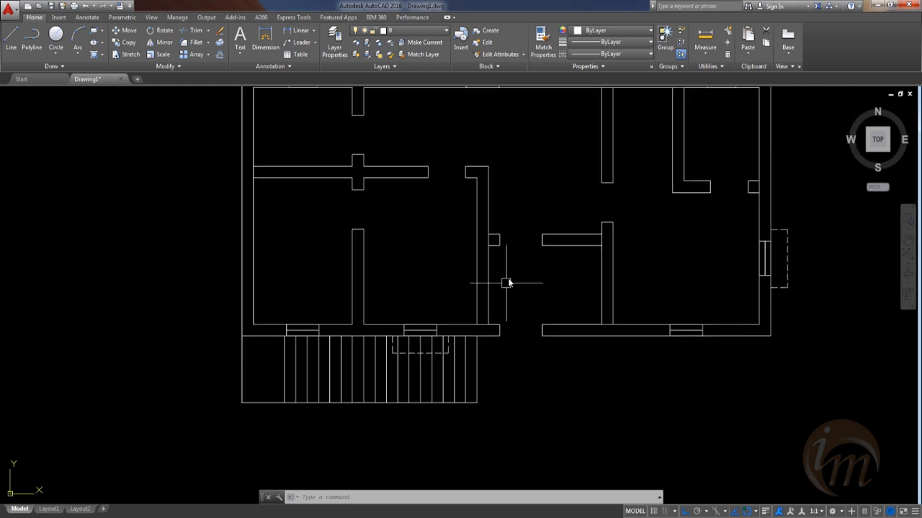
pyautogui.click(10, 40)
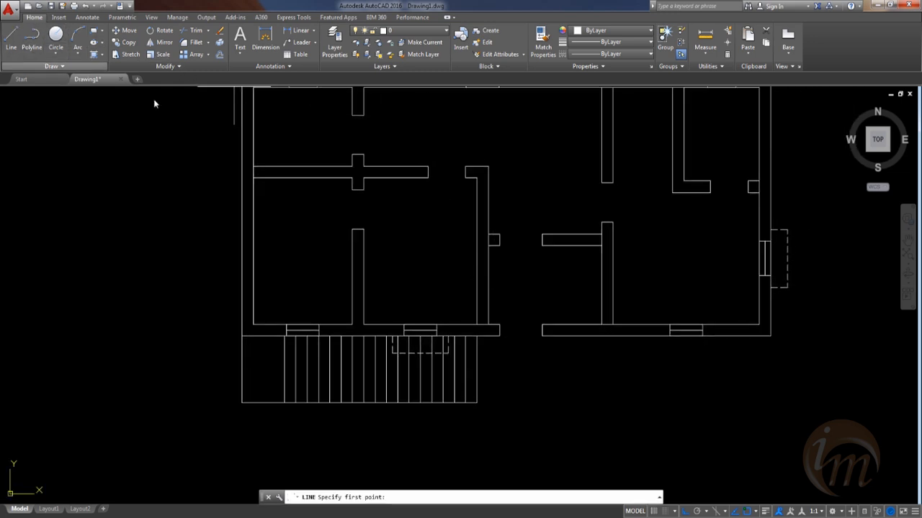
pyautogui.click(488, 325)
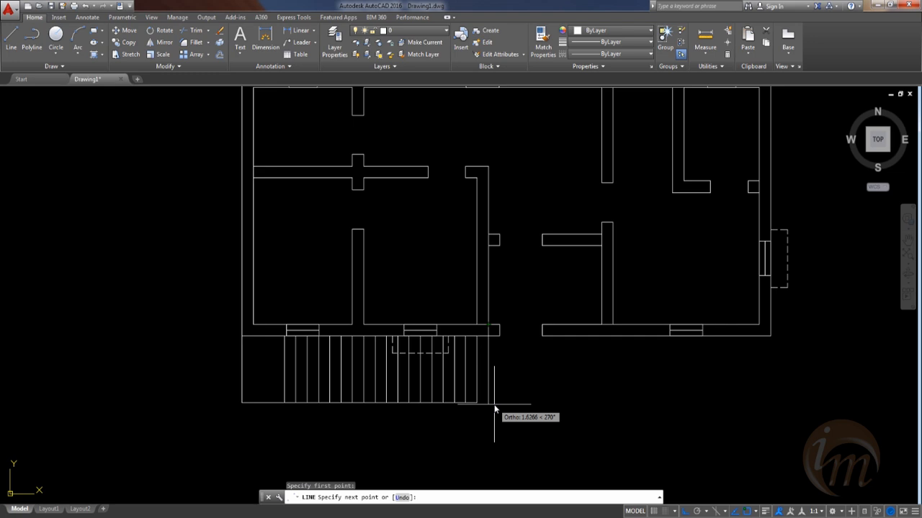
pyautogui.write('.24')
pyautogui.press('Return')
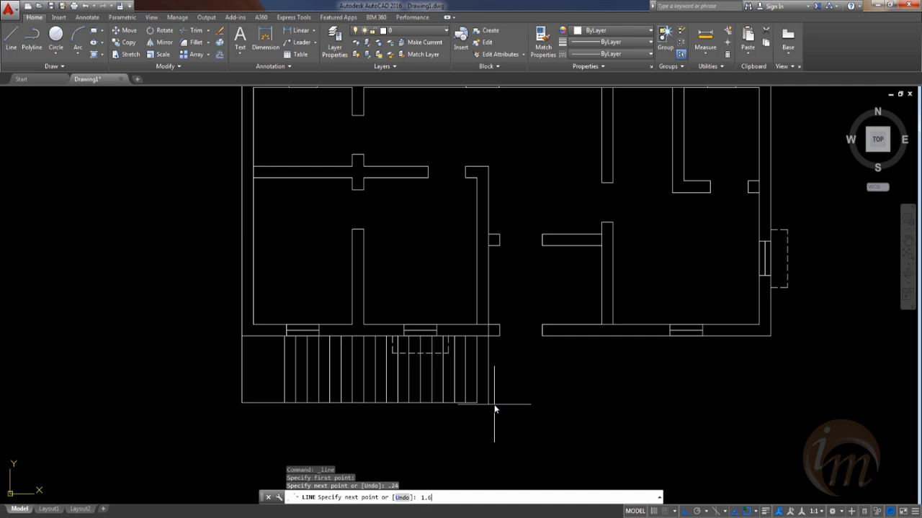
pyautogui.write('1.6')
pyautogui.press('Return')
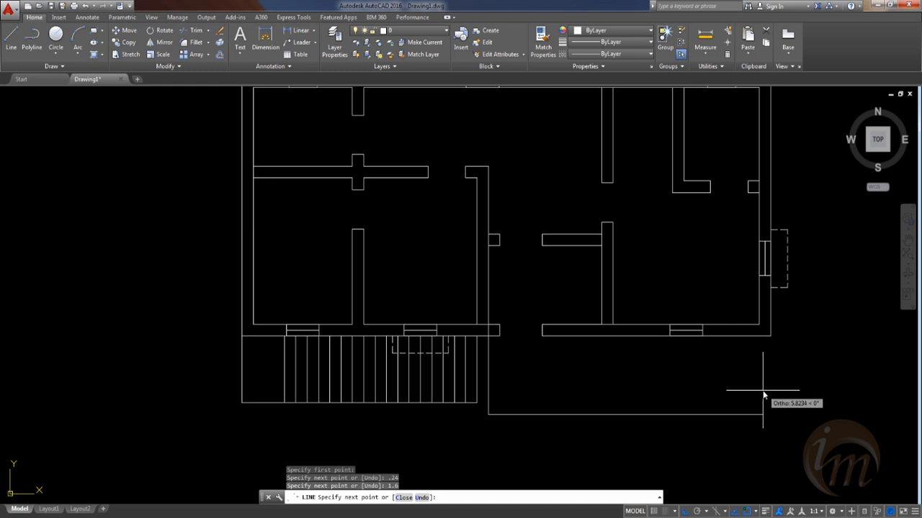
pyautogui.hotkey('ctrl', 'z')
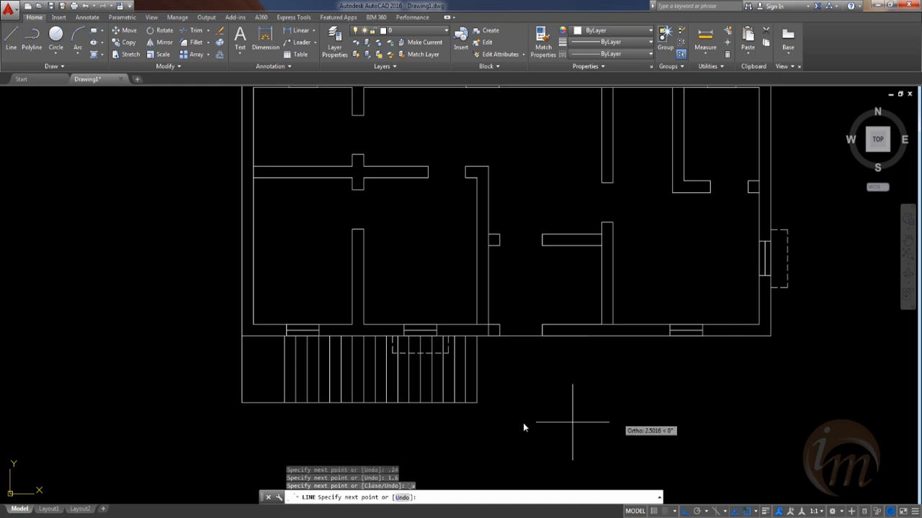
# Step: Continue the line down level with the staircase's lower edge, east to below the building's corner, and up to that corner
pyautogui.click(488, 403)
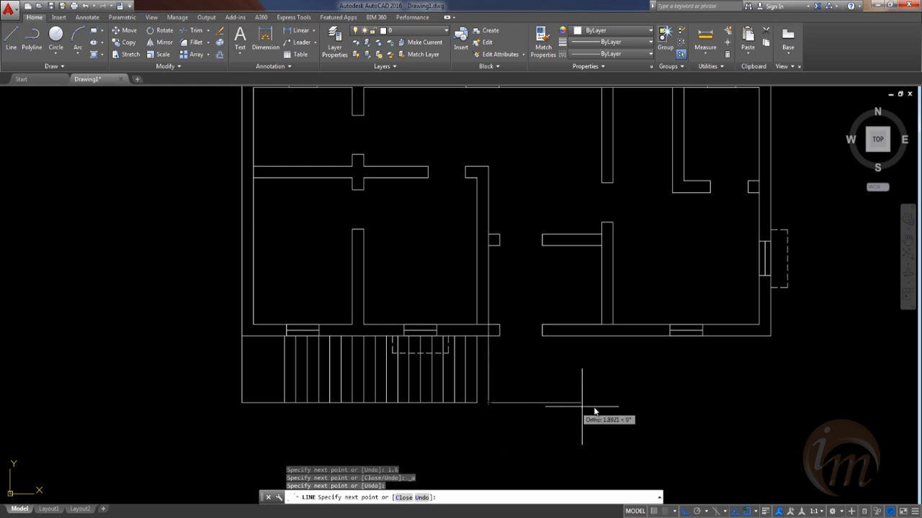
pyautogui.click(770, 402)
pyautogui.click(770, 336)
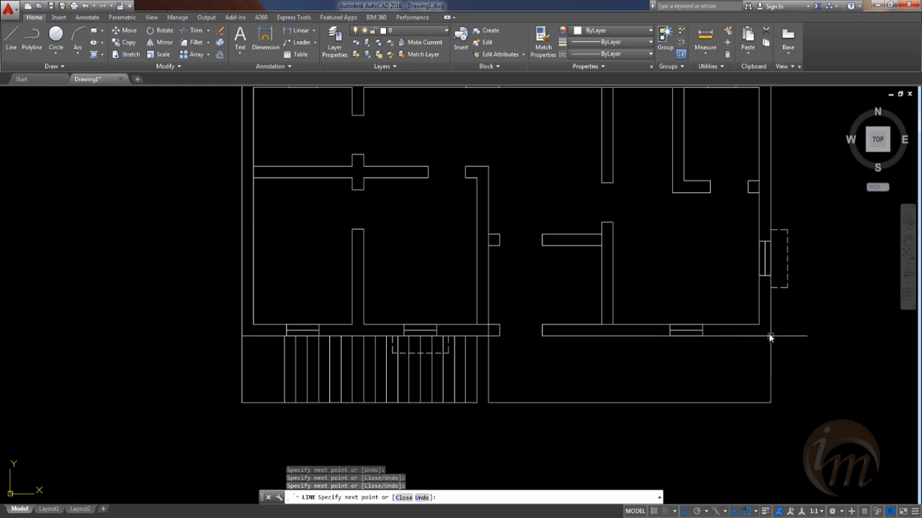
pyautogui.press('Escape')
pyautogui.click(790, 434)
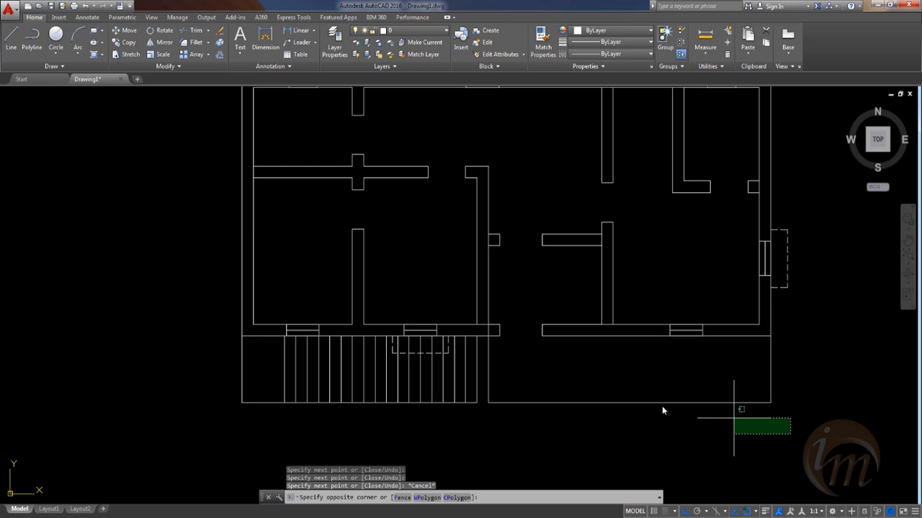
pyautogui.click(488, 373)
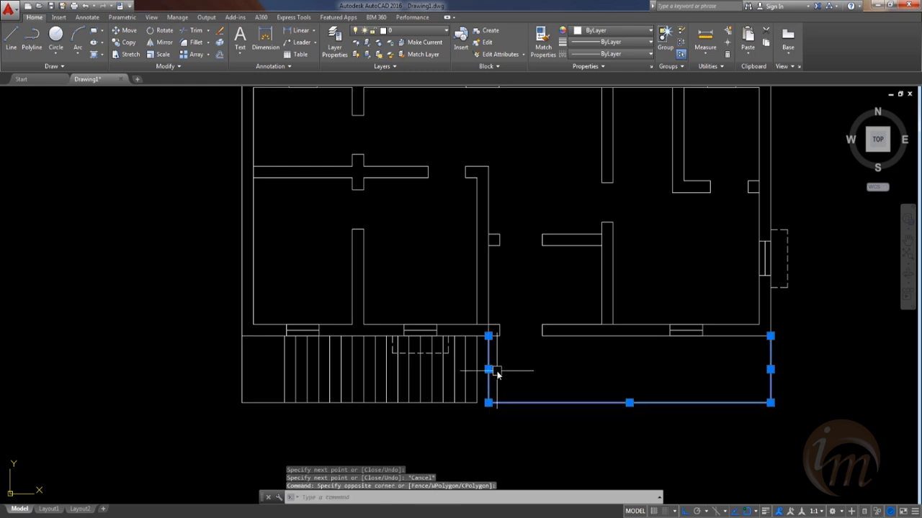
pyautogui.press('Escape')
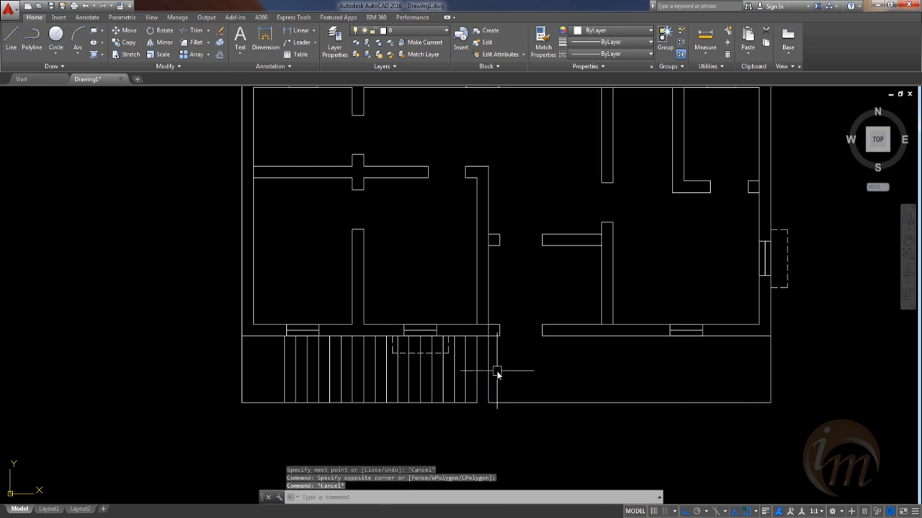
# Step: Match the new outline's three lines in front of the entrance to the dashed sunshade line of the east window
pyautogui.write('ma')
pyautogui.press('Return')
pyautogui.click(784, 287)
pyautogui.click(802, 404)
pyautogui.click(522, 391)
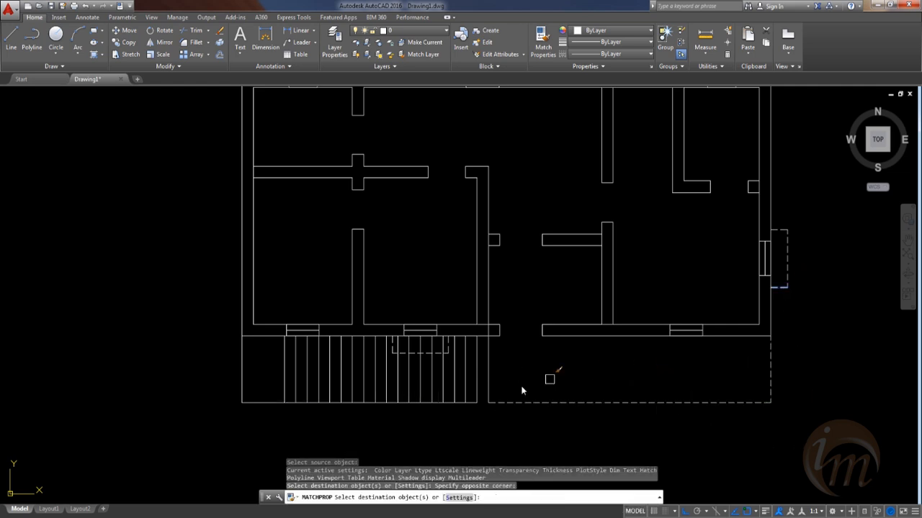
pyautogui.press('Escape')
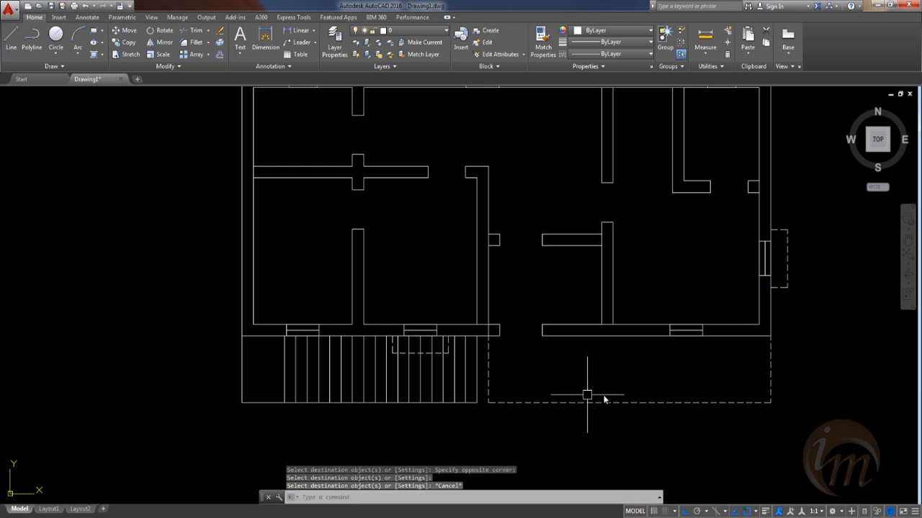
# Step: Draw a 0.24 by 0.24 rectangle as a column inside the lower west corner of the dashed outline
pyautogui.moveTo(630, 395); pyautogui.dragTo(597, 385, button='middle')
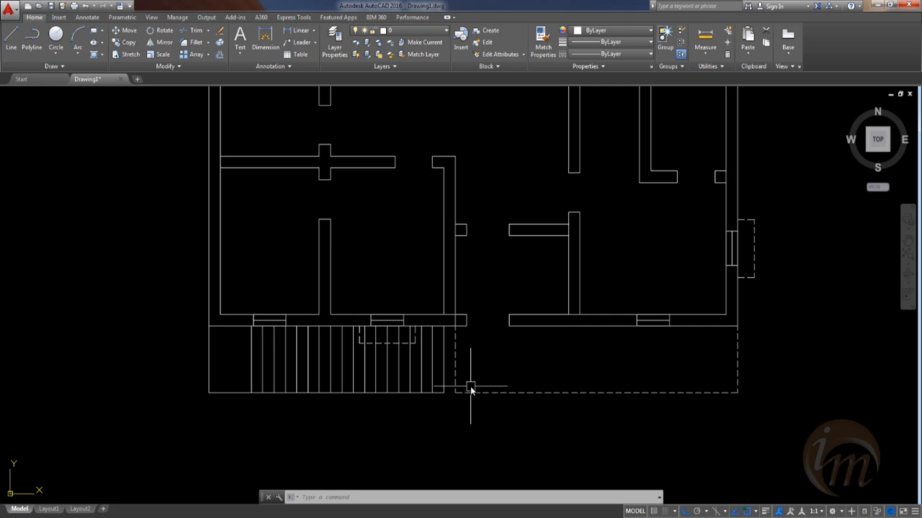
pyautogui.write('REC')
pyautogui.press('Return')
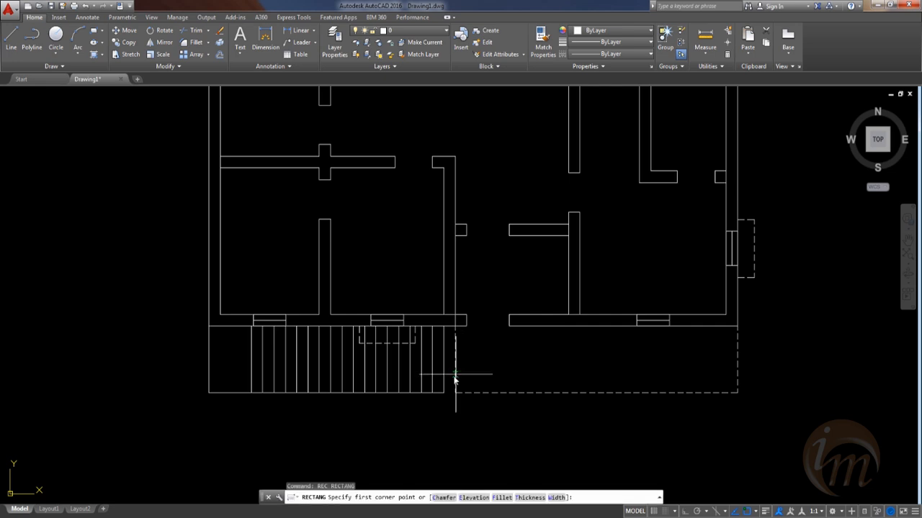
pyautogui.click(455, 391)
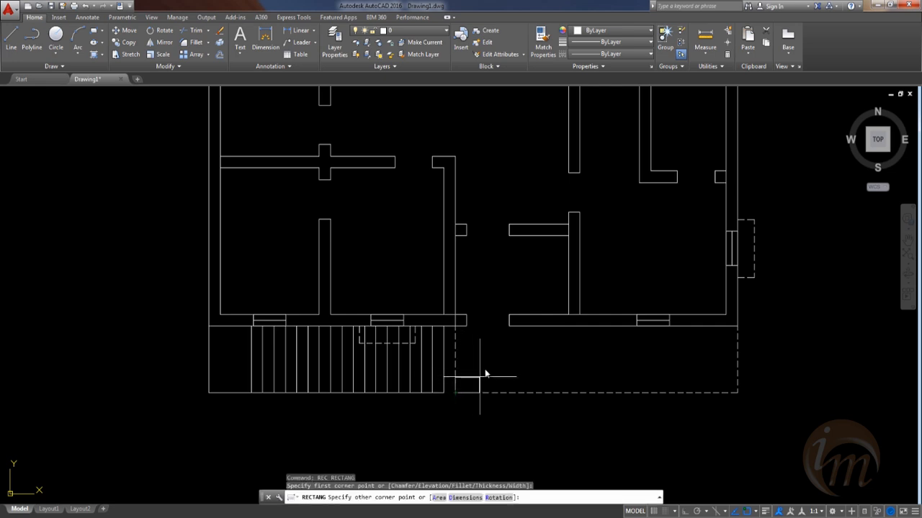
pyautogui.press('Return')
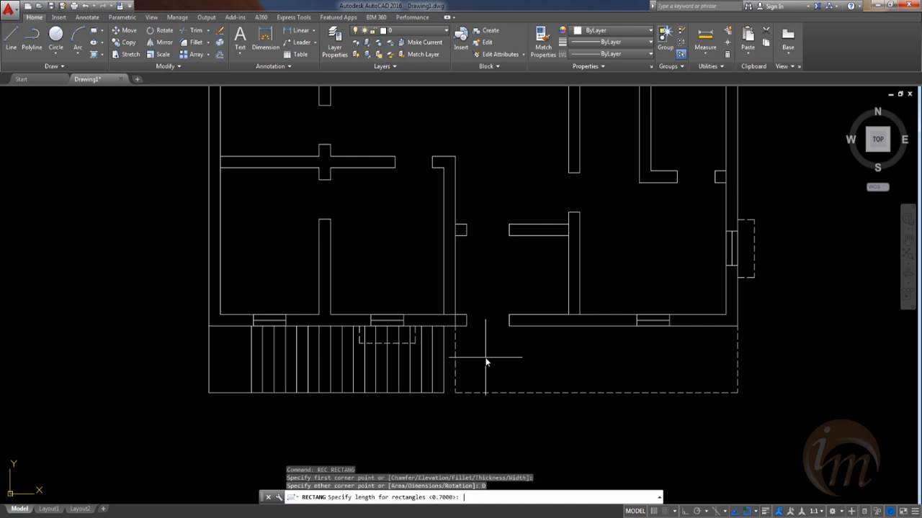
pyautogui.press('Return')
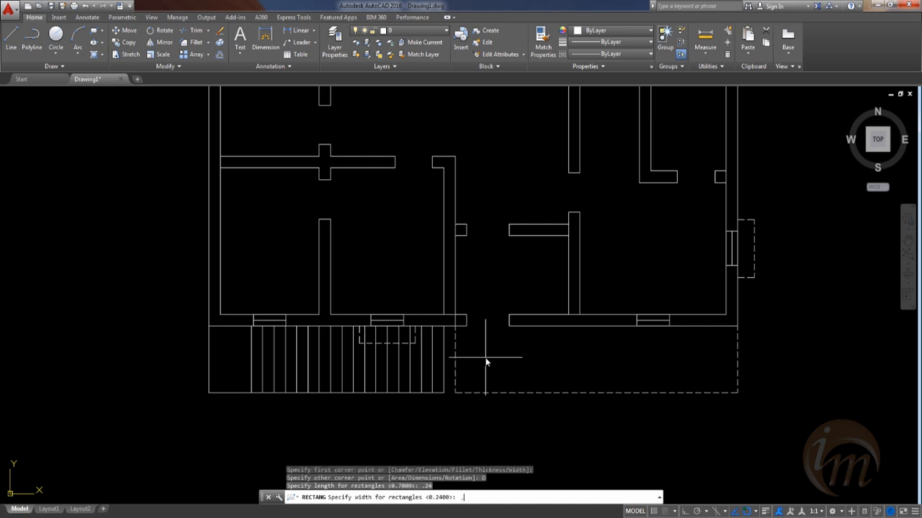
pyautogui.press('Return')
pyautogui.click(488, 385)
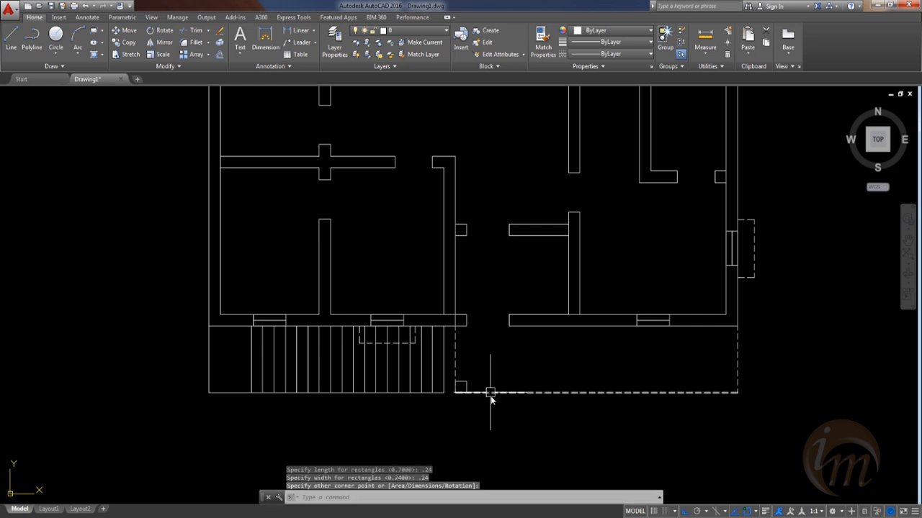
# Step: Copy the square column to the lower east corner of the dashed outline
pyautogui.click(461, 385)
pyautogui.click(478, 405)
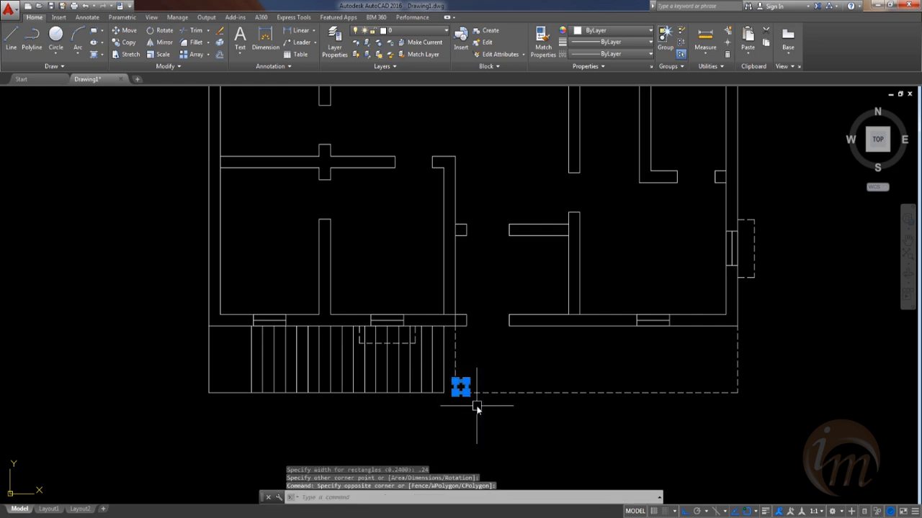
pyautogui.write('co')
pyautogui.press('Return')
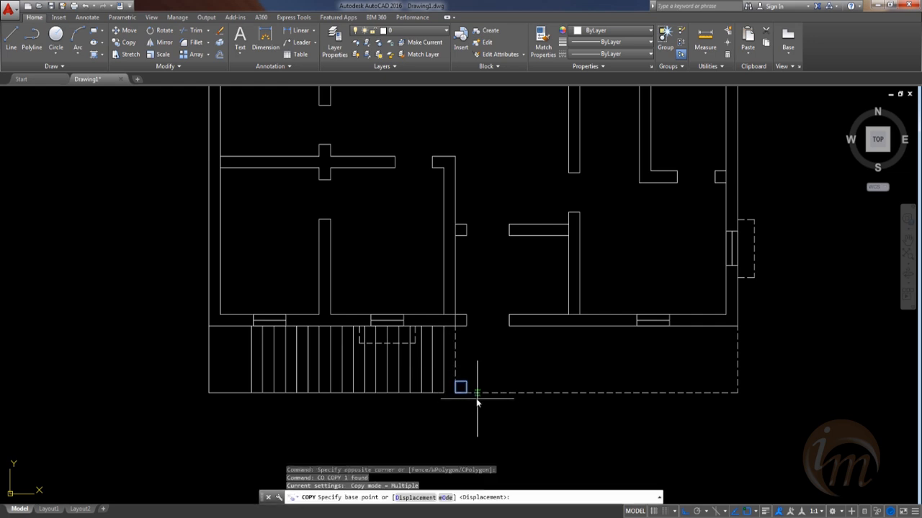
pyautogui.click(464, 394)
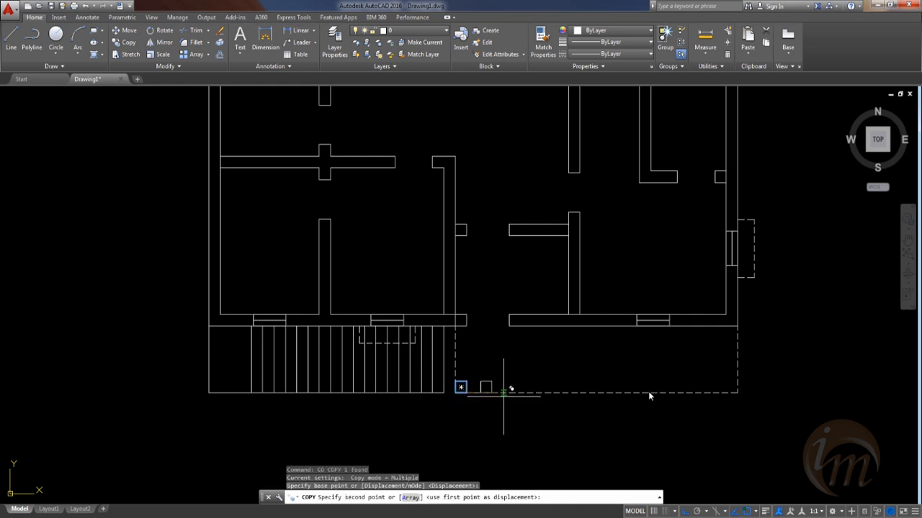
pyautogui.click(733, 387)
pyautogui.press('Escape')
# Step: Make DIM the current layer and place a linear dimension of the building's overall width above the upper exterior wall
pyautogui.scroll(-2, 756, 437)
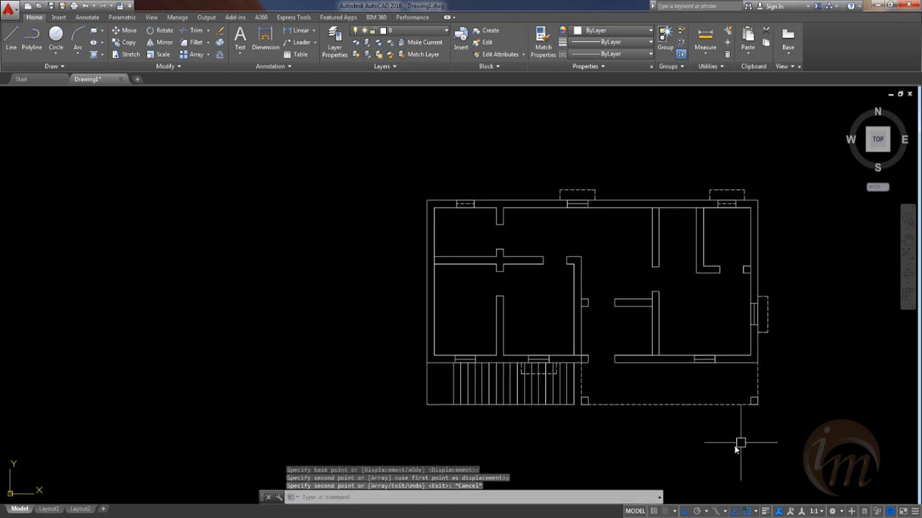
pyautogui.moveTo(736, 438); pyautogui.dragTo(679, 442, button='middle')
pyautogui.moveTo(537, 409); pyautogui.dragTo(551, 420, button='middle')
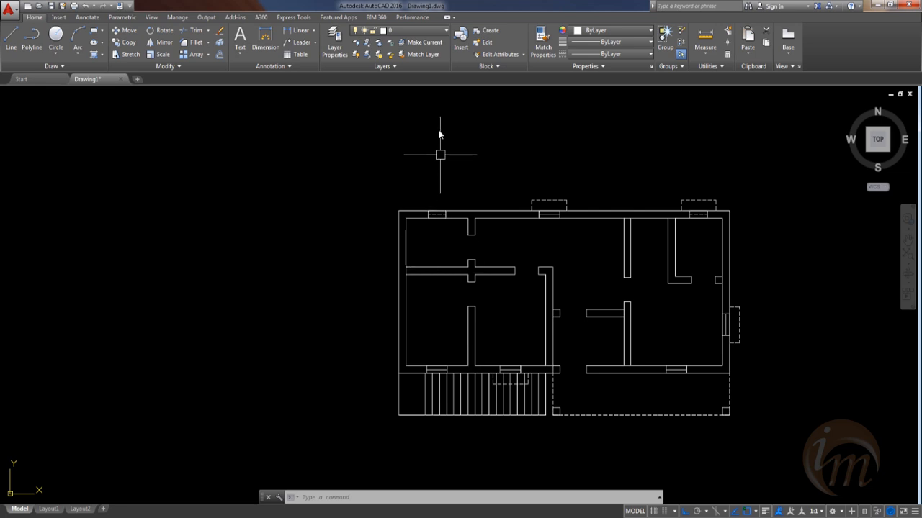
pyautogui.click(398, 31)
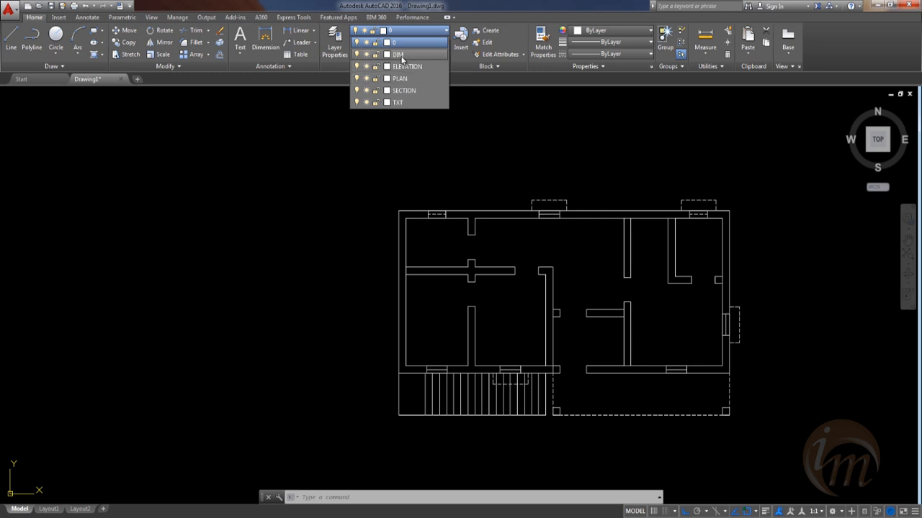
pyautogui.click(400, 55)
pyautogui.moveTo(483, 186); pyautogui.dragTo(383, 182, button='middle')
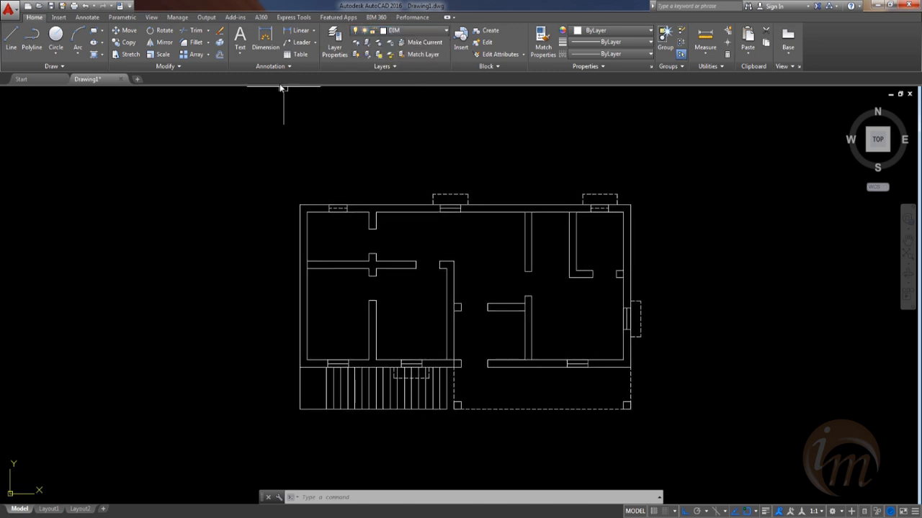
pyautogui.click(299, 30)
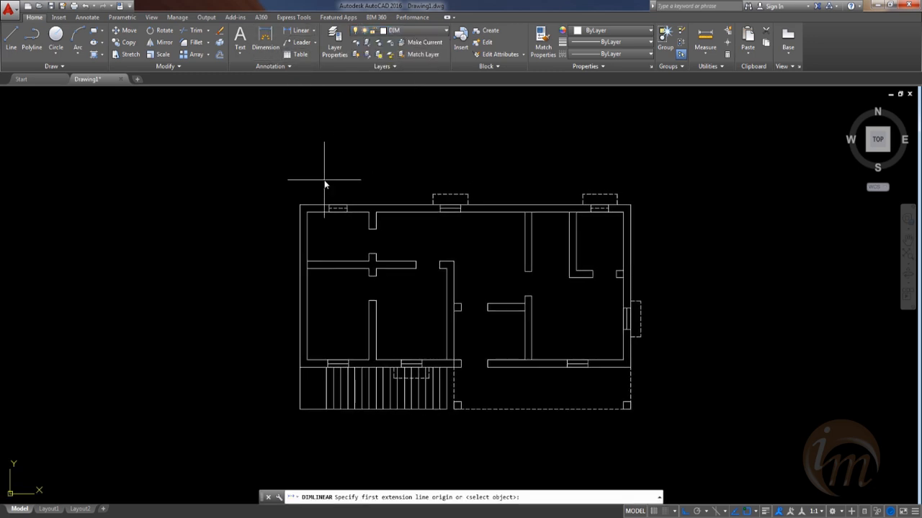
pyautogui.click(300, 206)
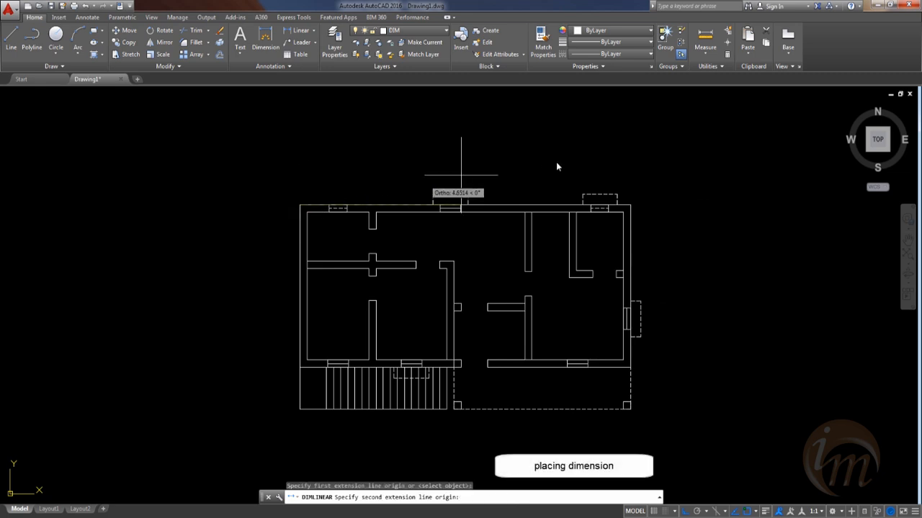
pyautogui.click(630, 203)
pyautogui.click(612, 171)
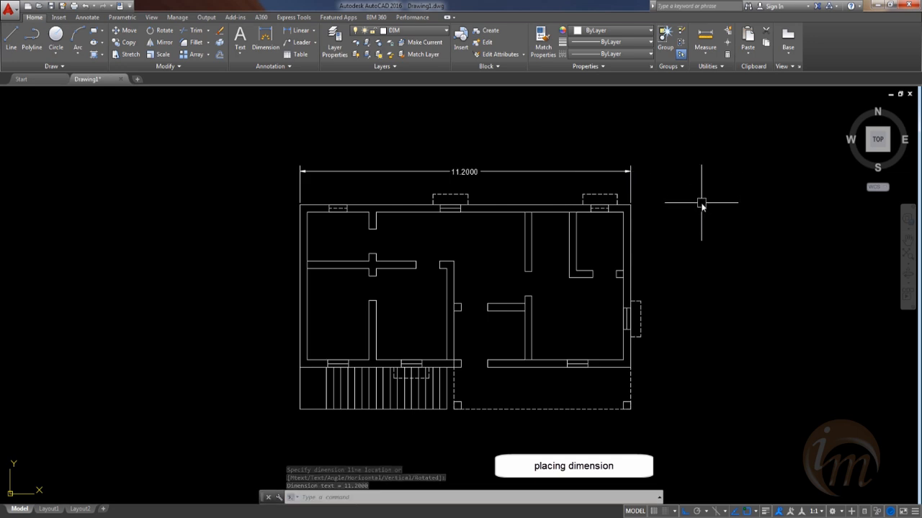
# Step: Modify the Standard dimension style to use a precision of 0 for linear dimensions
pyautogui.write('d')
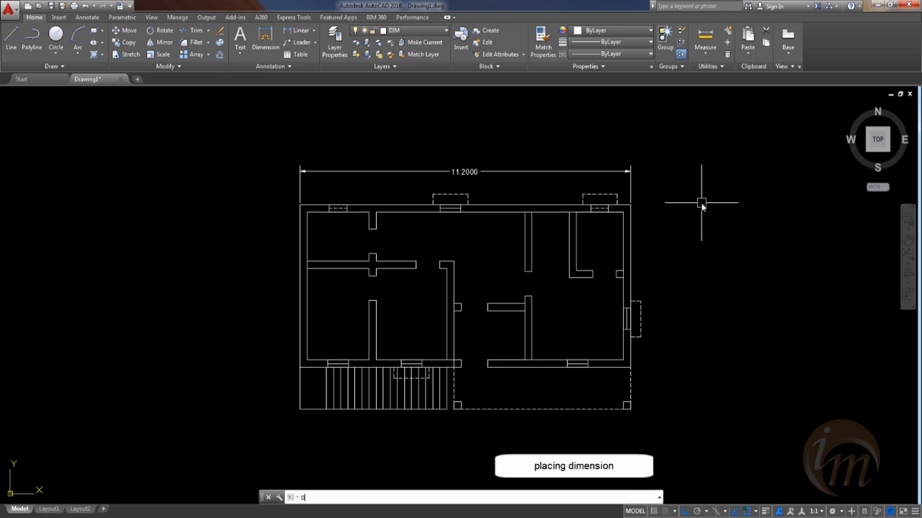
pyautogui.press('Return')
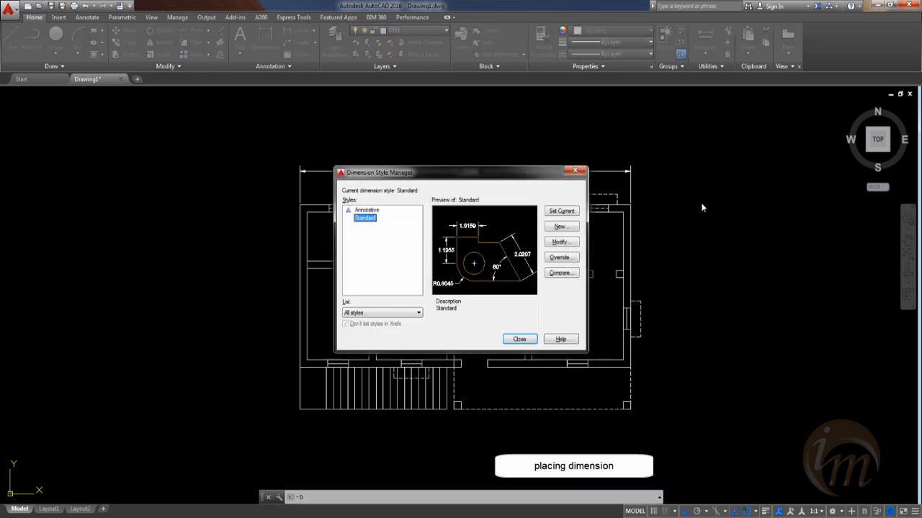
pyautogui.click(568, 242)
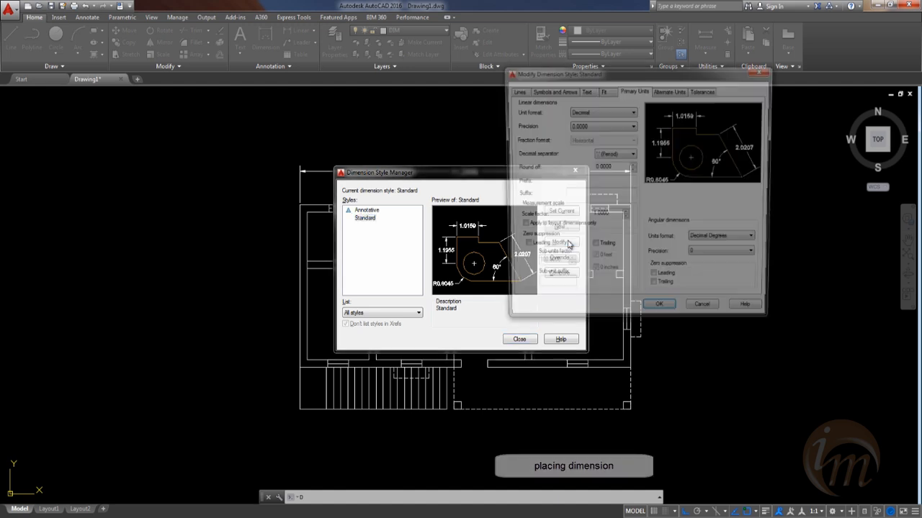
pyautogui.click(599, 125)
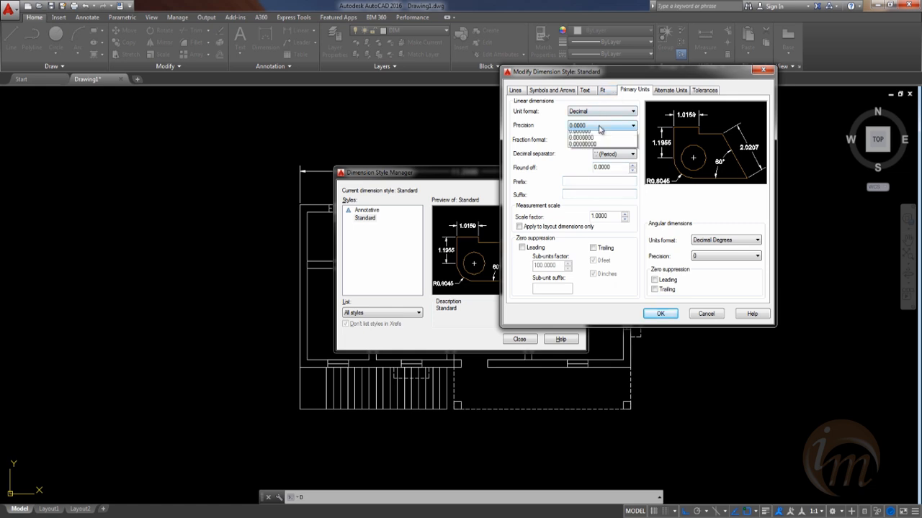
pyautogui.click(599, 136)
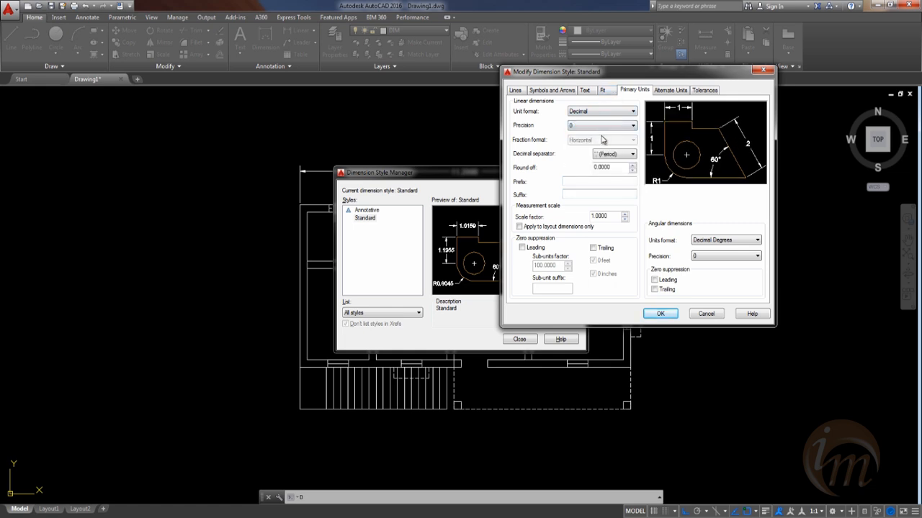
# Step: Change the style's arrow size and set its text to height 0.22, aligned with the dimension line, with vertical placement Above
pyautogui.click(552, 91)
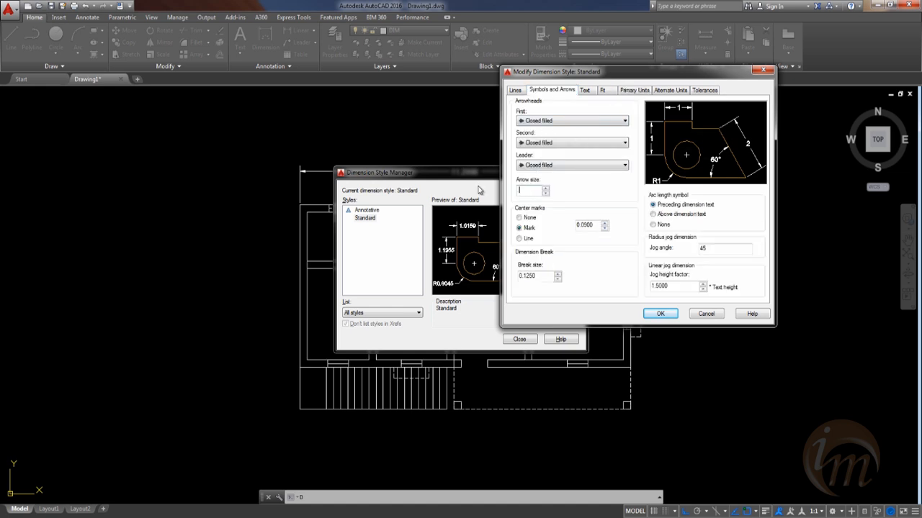
pyautogui.press('Return')
pyautogui.click(586, 91)
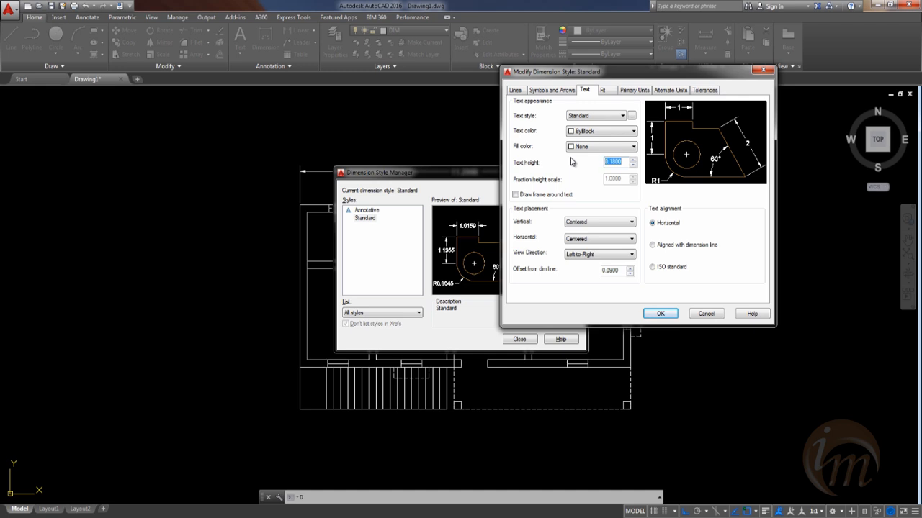
pyautogui.click(653, 245)
pyautogui.click(595, 223)
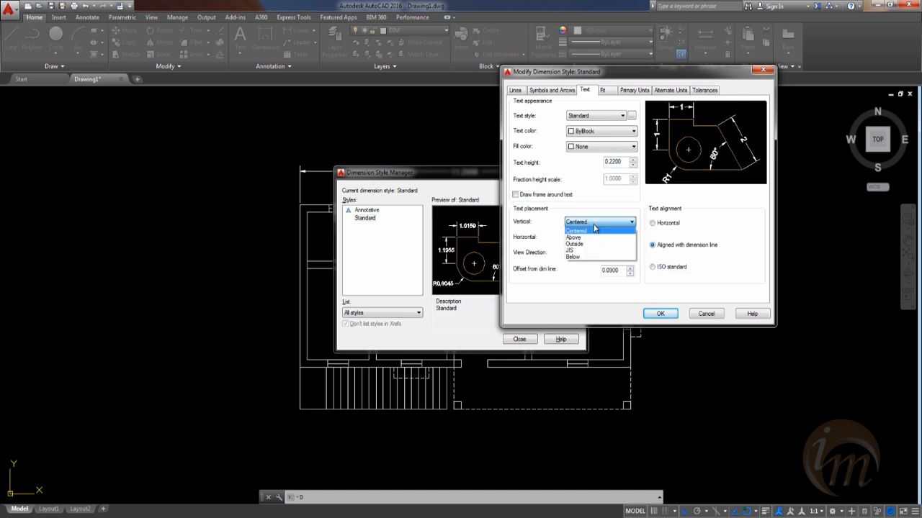
pyautogui.click(589, 240)
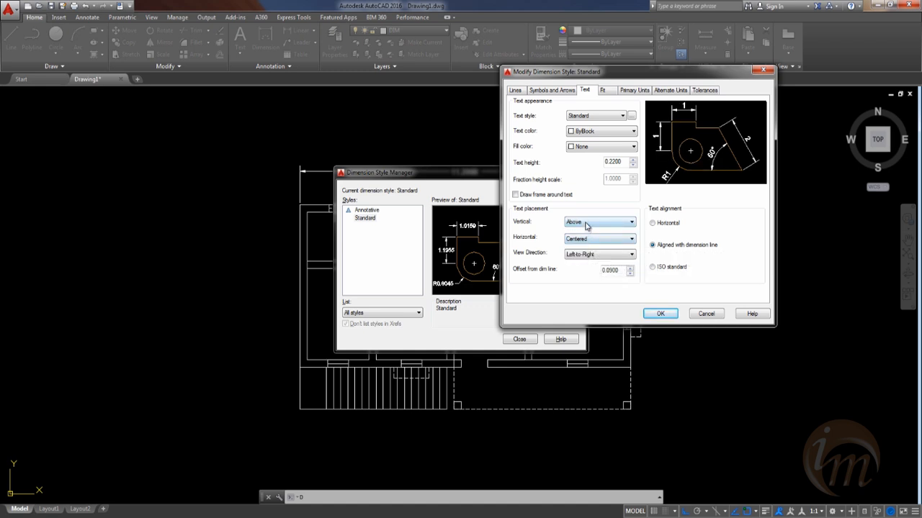
pyautogui.click(586, 223)
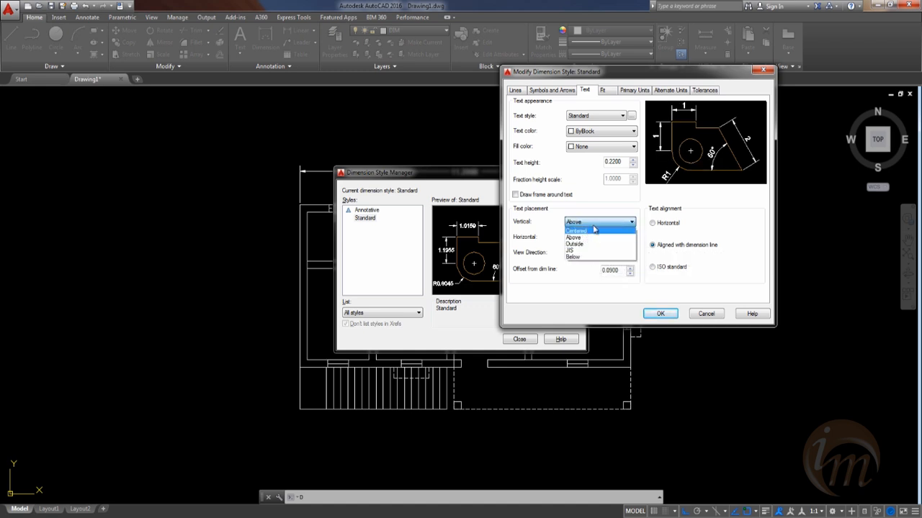
pyautogui.click(585, 230)
pyautogui.click(577, 223)
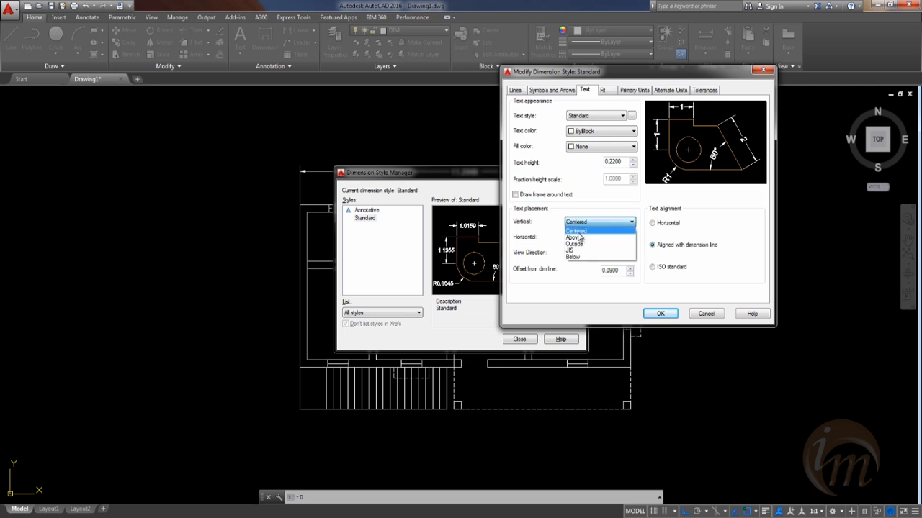
pyautogui.click(581, 239)
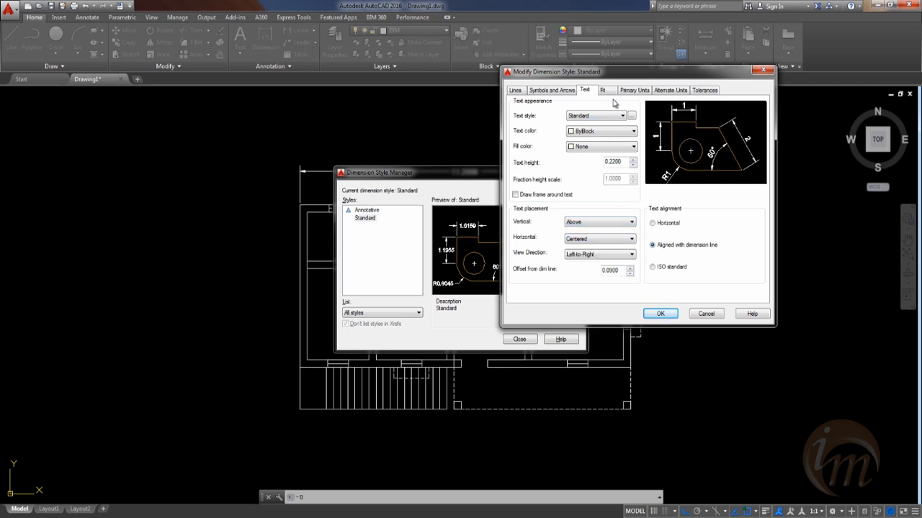
# Step: Set the colour of both the dimension lines and the extension lines to Color 8 and apply the style changes
pyautogui.click(514, 91)
pyautogui.click(610, 112)
pyautogui.click(597, 199)
pyautogui.click(537, 267)
pyautogui.click(540, 322)
pyautogui.click(598, 209)
pyautogui.click(579, 294)
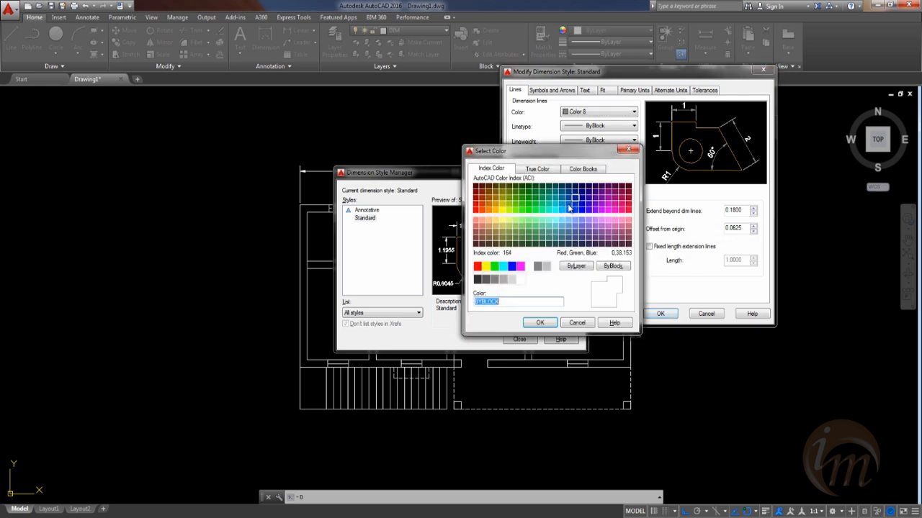
pyautogui.click(537, 266)
pyautogui.click(540, 322)
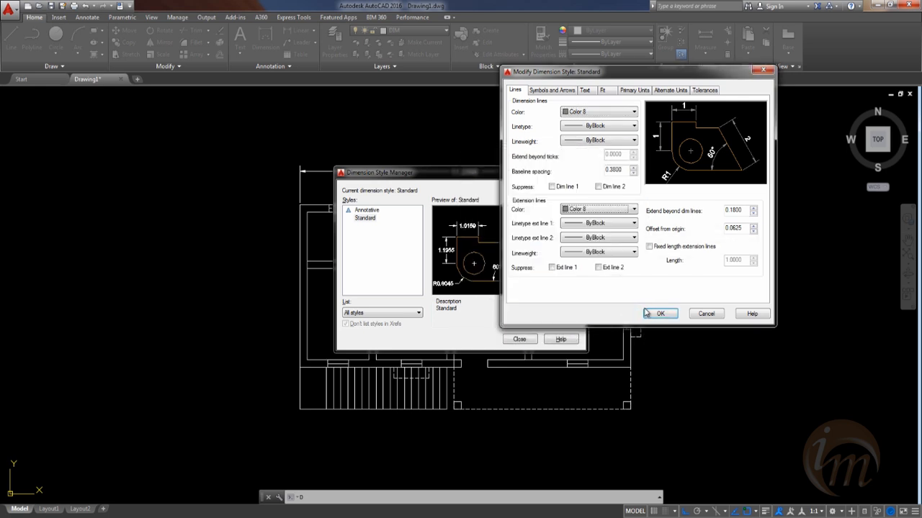
pyautogui.click(646, 314)
pyautogui.click(516, 341)
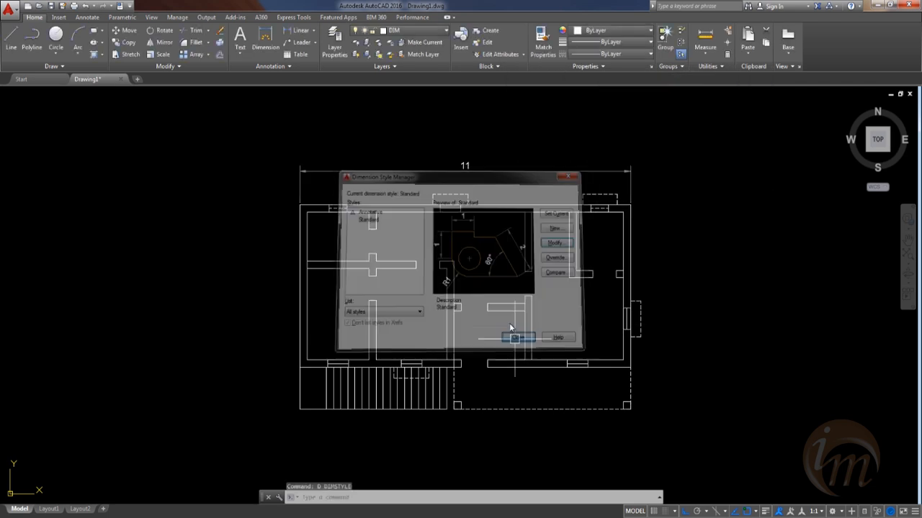
# Step: Modify the Standard dimension style to use a linear precision of 0.0
pyautogui.moveTo(494, 288)
pyautogui.mouseDown(button='middle')
pyautogui.moveTo(539, 265)
pyautogui.moveTo(528, 249)
pyautogui.moveTo(531, 265)
pyautogui.mouseUp(button='middle')
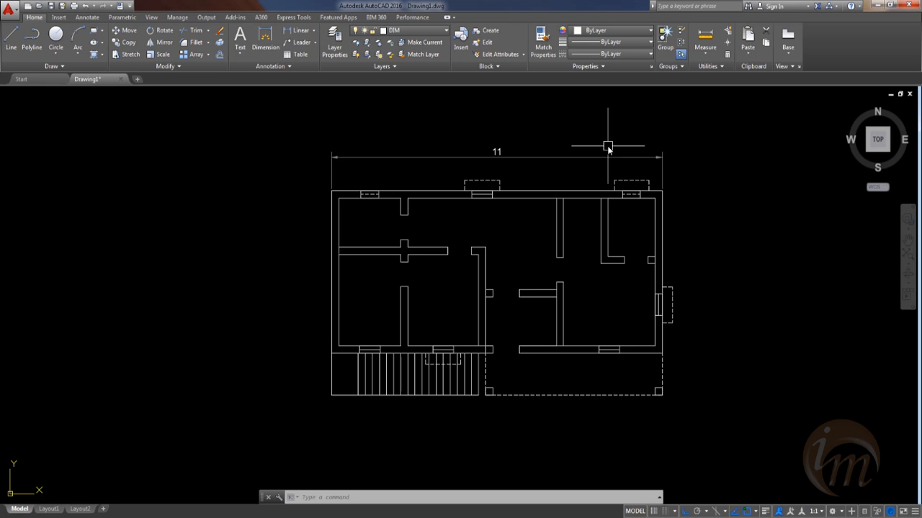
pyautogui.moveTo(618, 233); pyautogui.dragTo(644, 232, button='middle')
pyautogui.write('D')
pyautogui.press('Return')
pyautogui.click(562, 242)
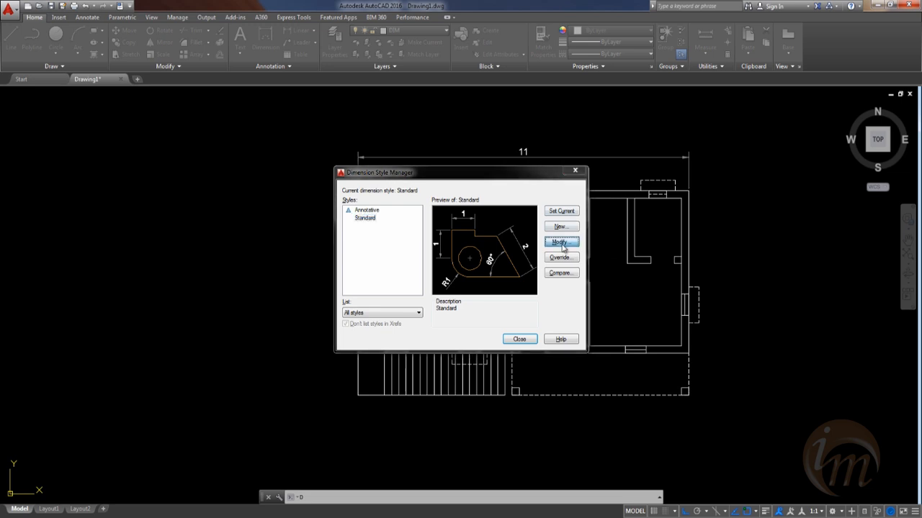
pyautogui.click(634, 90)
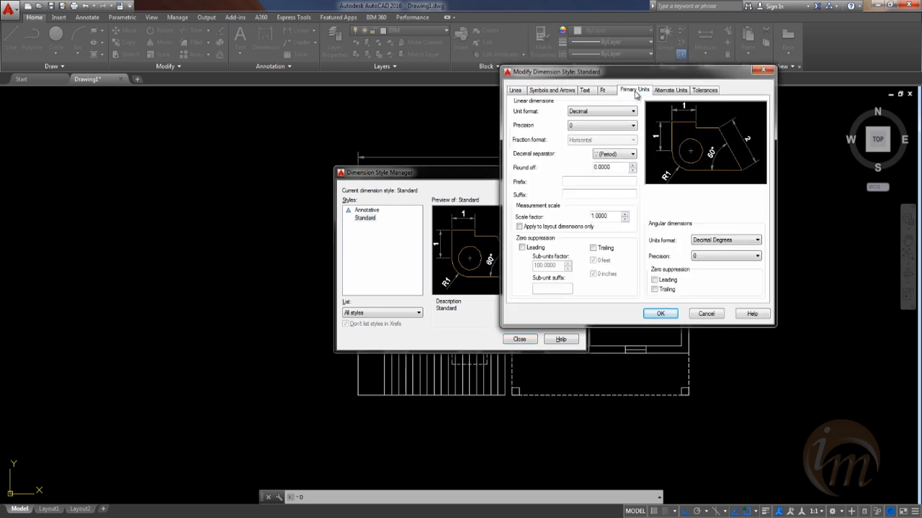
pyautogui.click(617, 127)
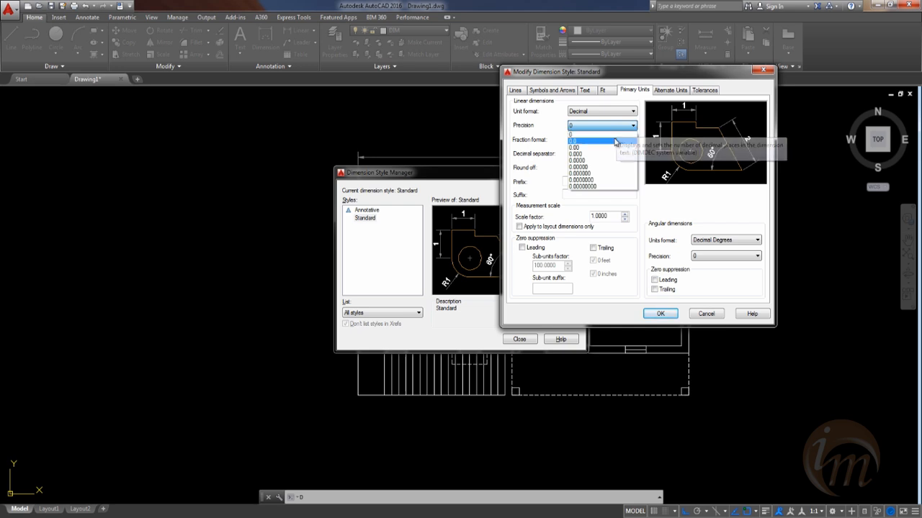
pyautogui.click(586, 140)
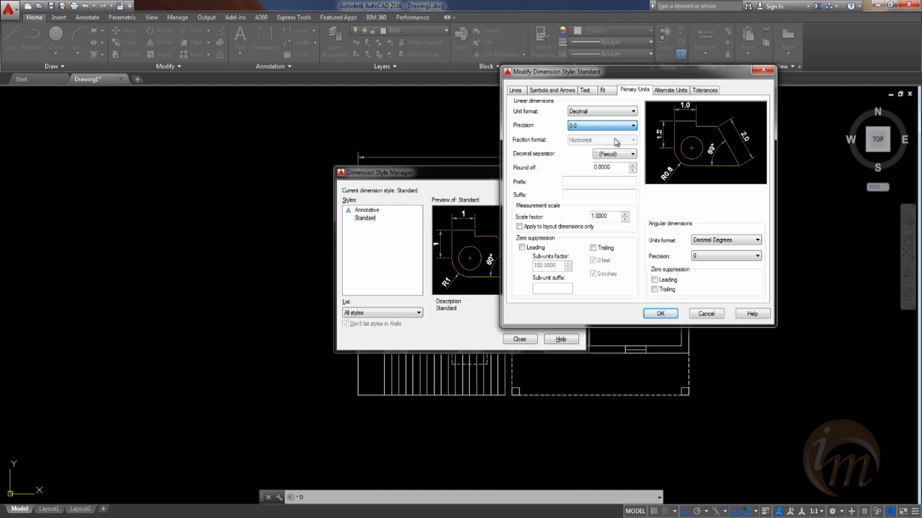
pyautogui.click(660, 315)
pyautogui.click(522, 339)
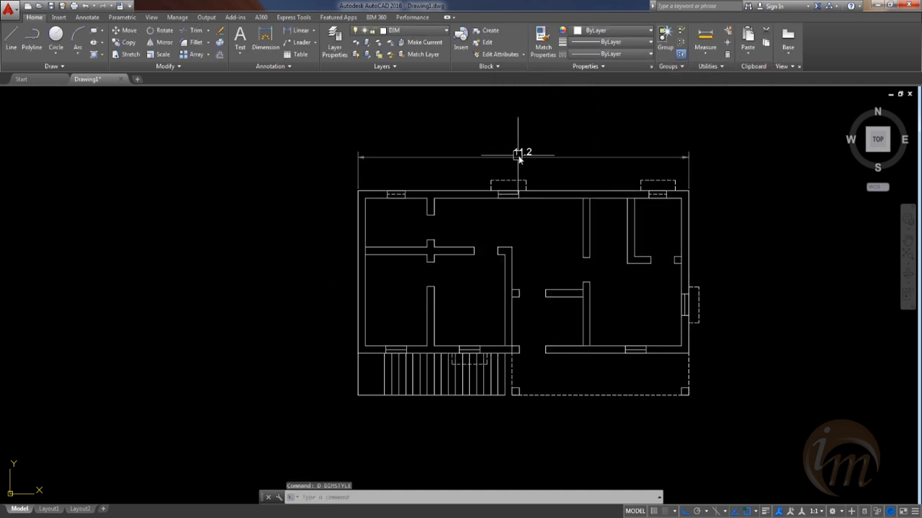
# Step: Place a vertical linear dimension on the west side, from the building's upper corner to the staircase's lower corner
pyautogui.moveTo(579, 275); pyautogui.dragTo(580, 262, button='middle')
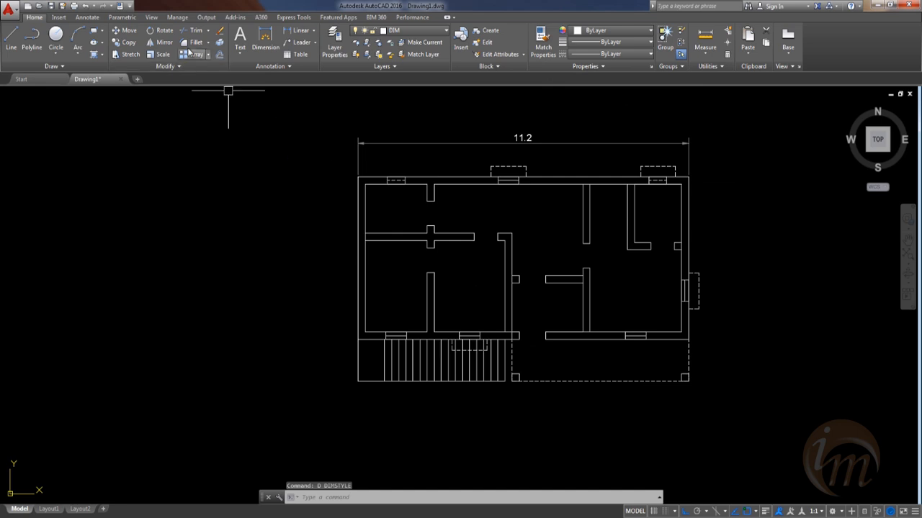
pyautogui.click(300, 30)
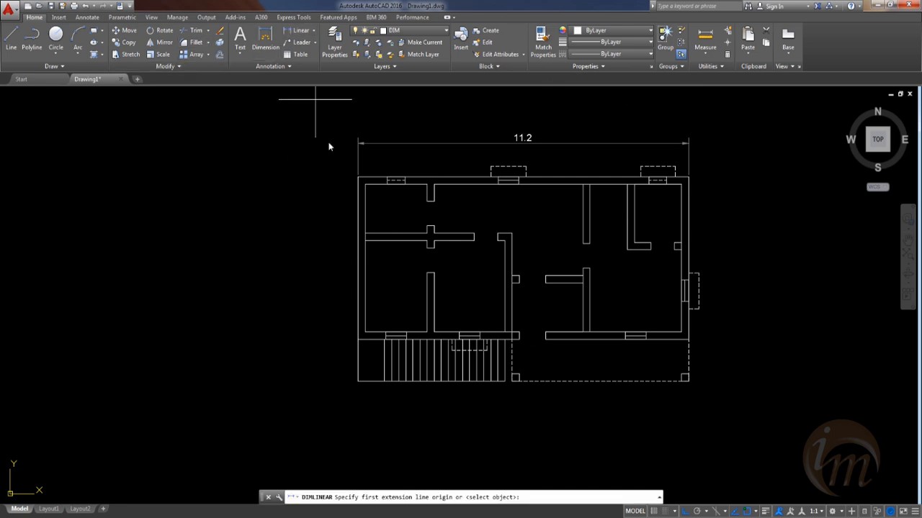
pyautogui.click(356, 178)
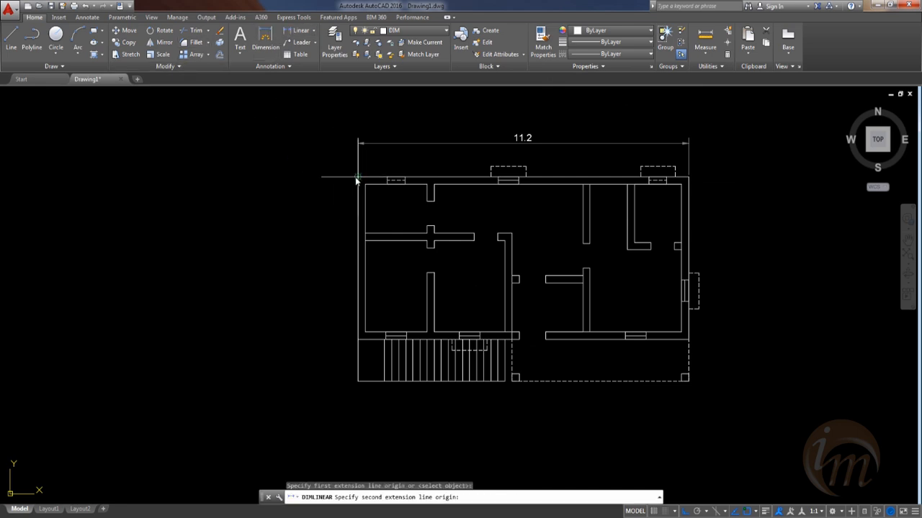
pyautogui.click(358, 382)
pyautogui.click(320, 353)
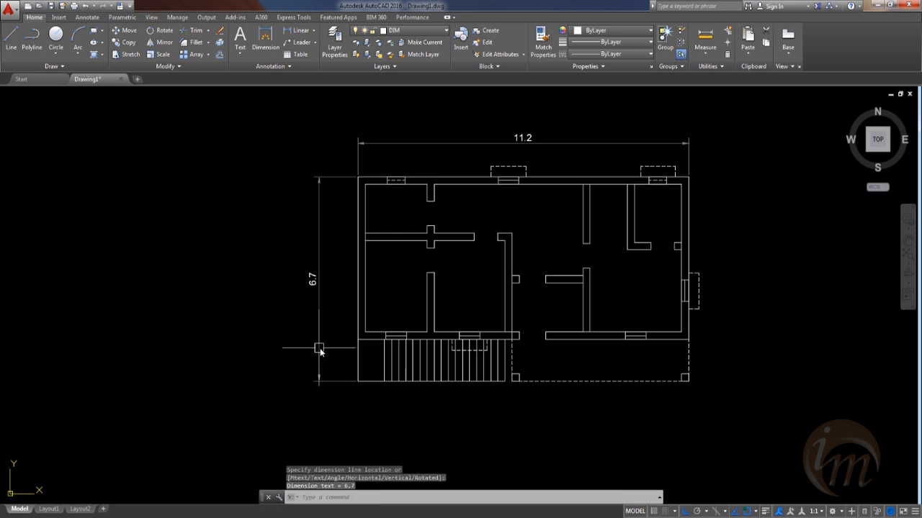
# Step: Place a vertical linear dimension of the exterior staircase's depth, between its west edge and the overall dimension
pyautogui.moveTo(329, 233); pyautogui.dragTo(354, 251, button='middle')
pyautogui.scroll(2, 353, 180)
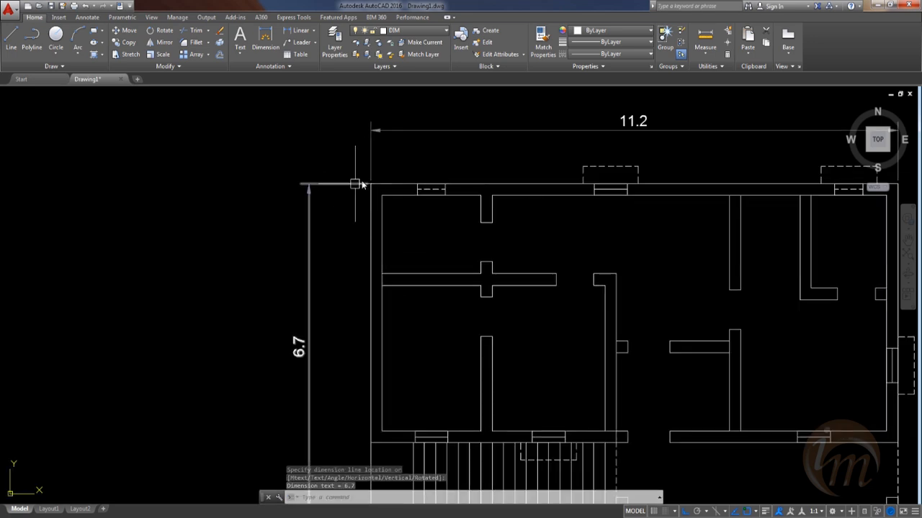
pyautogui.scroll(8, 351, 164)
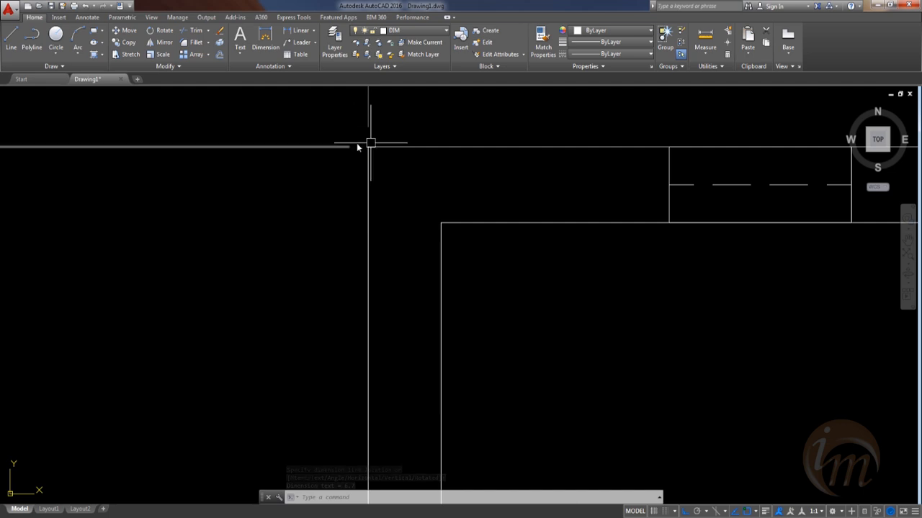
pyautogui.scroll(-8, 350, 322)
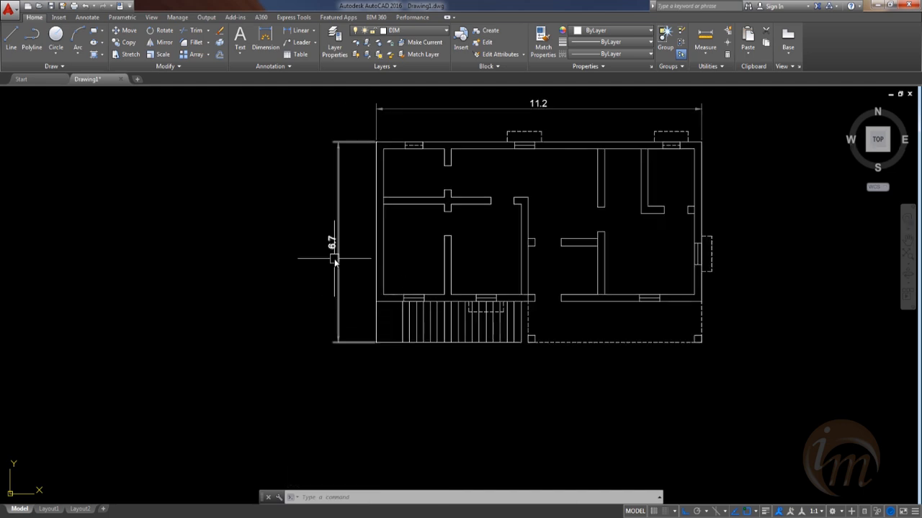
pyautogui.click(299, 30)
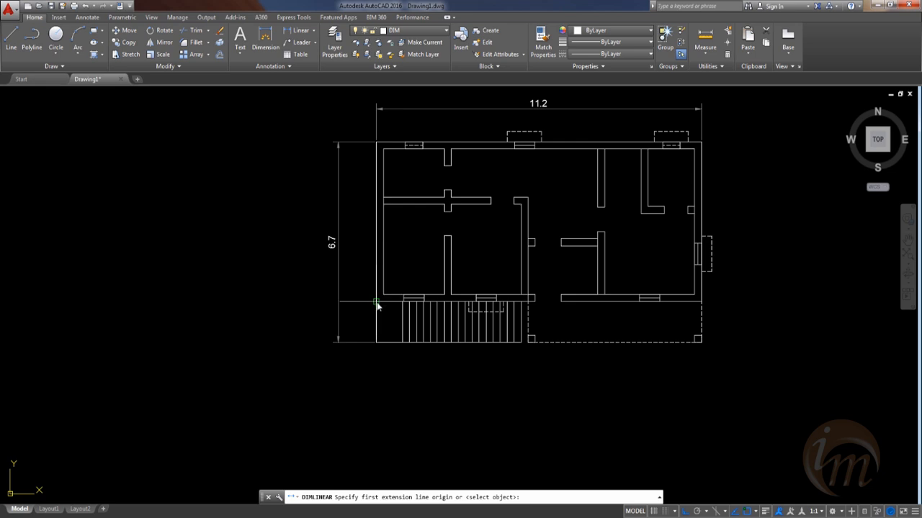
pyautogui.click(376, 302)
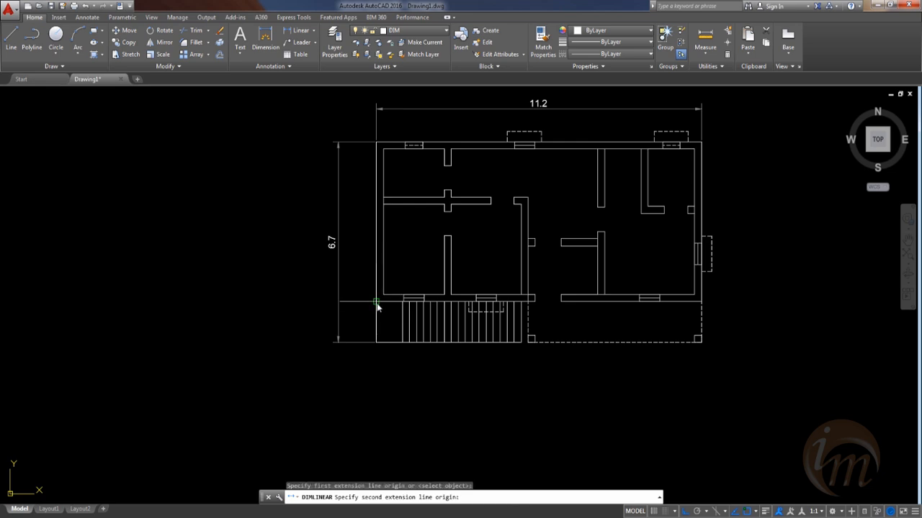
pyautogui.click(376, 343)
pyautogui.click(360, 336)
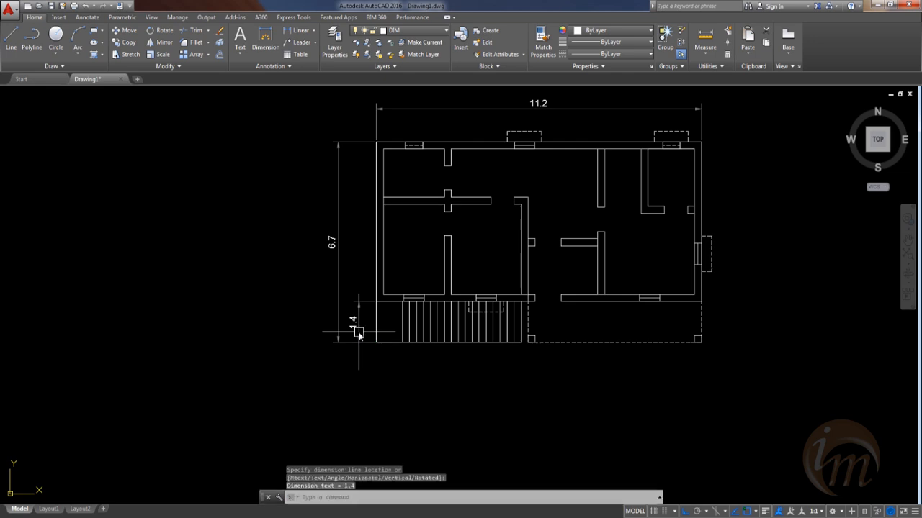
# Step: Place a vertical linear dimension along the east side, from the upper to the lower outer corner of the exterior wall
pyautogui.moveTo(454, 388); pyautogui.dragTo(453, 427, button='middle')
pyautogui.moveTo(389, 281); pyautogui.dragTo(354, 286, button='middle')
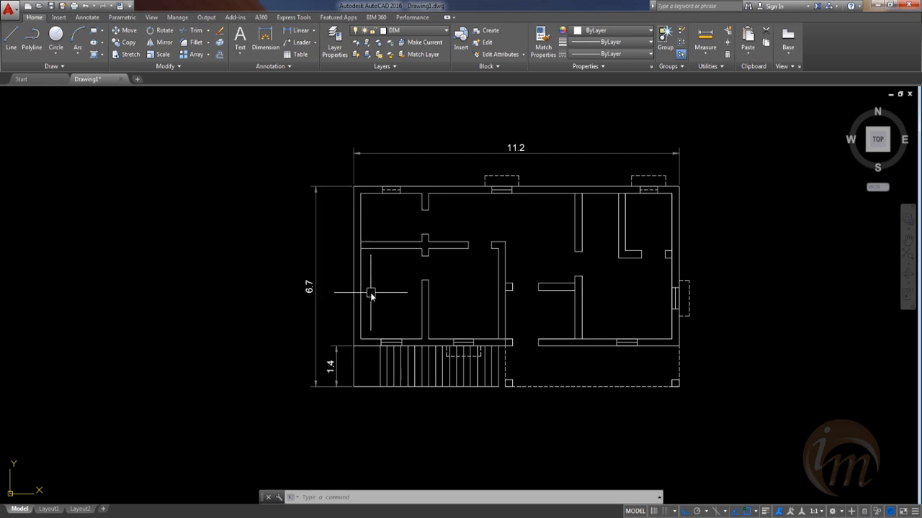
pyautogui.moveTo(425, 298); pyautogui.dragTo(421, 297, button='middle')
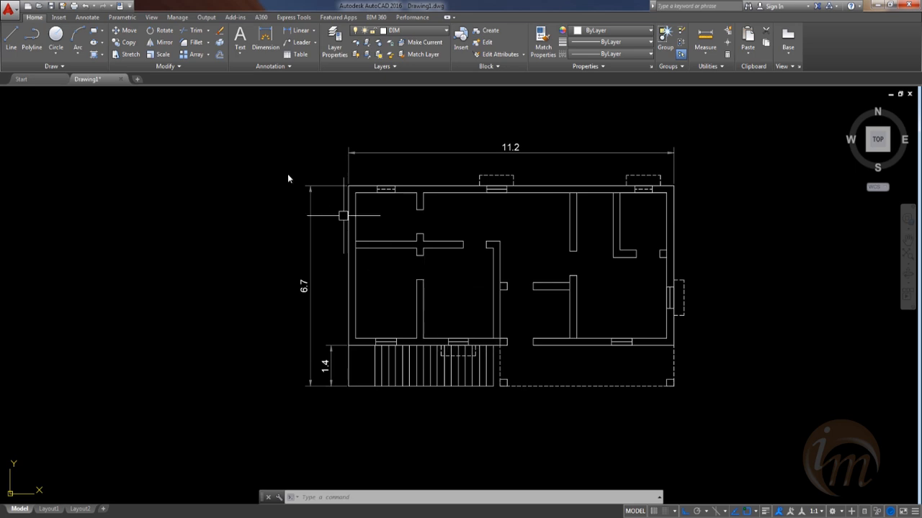
pyautogui.click(297, 31)
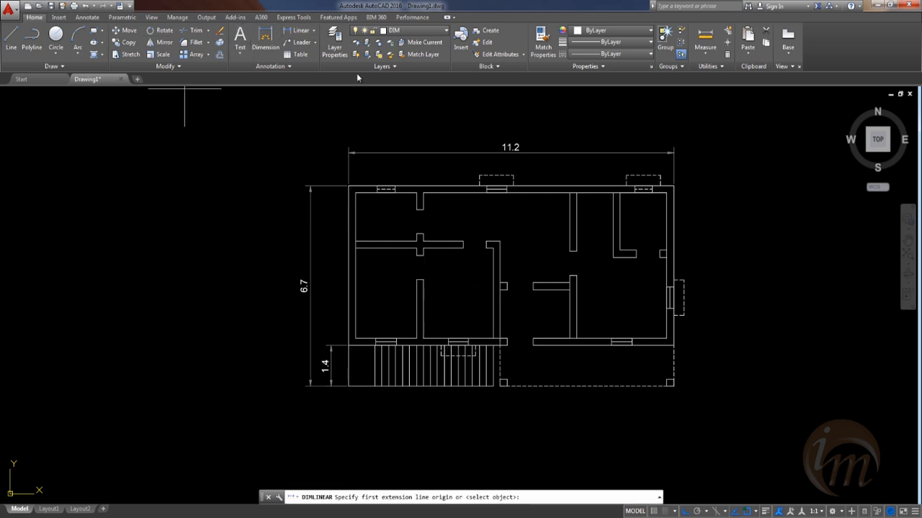
pyautogui.click(674, 186)
pyautogui.click(674, 346)
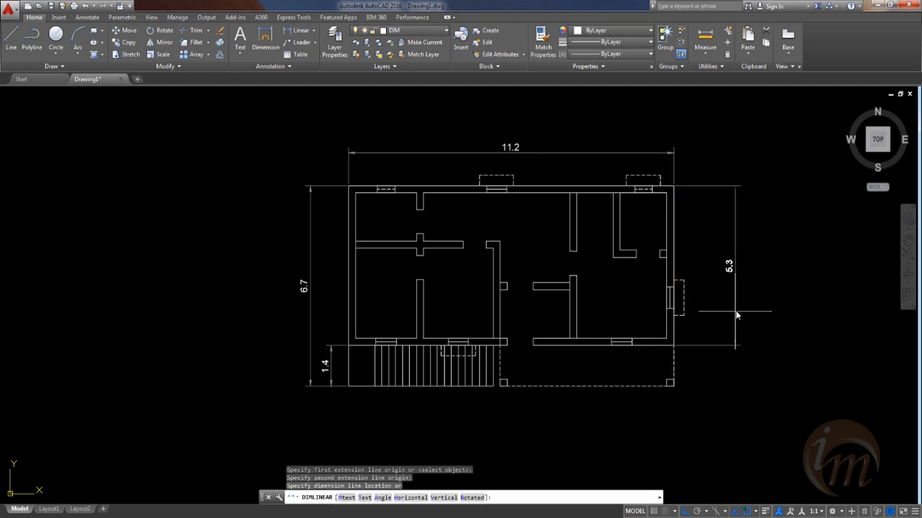
pyautogui.click(724, 309)
# Step: Place a vertical linear dimension inside the upper west room, between the inner faces of its upper and lower walls
pyautogui.moveTo(697, 375); pyautogui.dragTo(722, 379, button='middle')
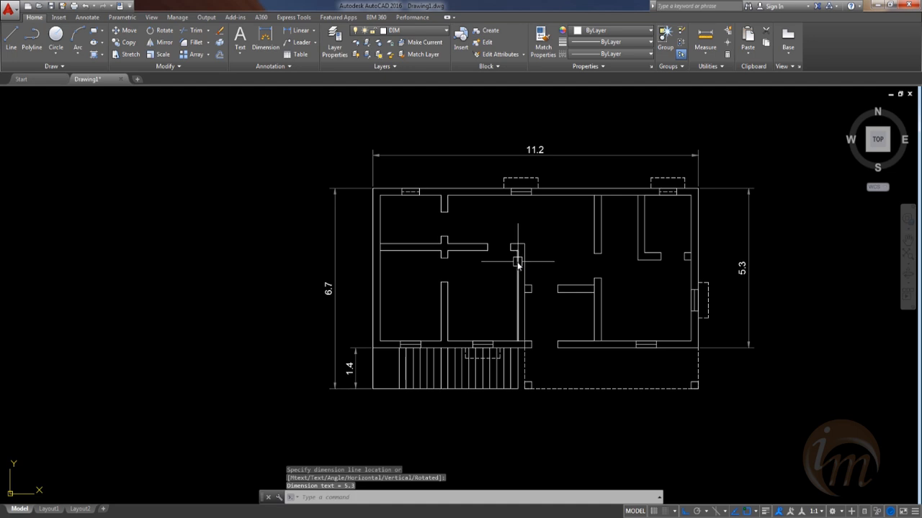
pyautogui.moveTo(476, 279); pyautogui.dragTo(453, 332, button='middle')
pyautogui.scroll(2, 414, 267)
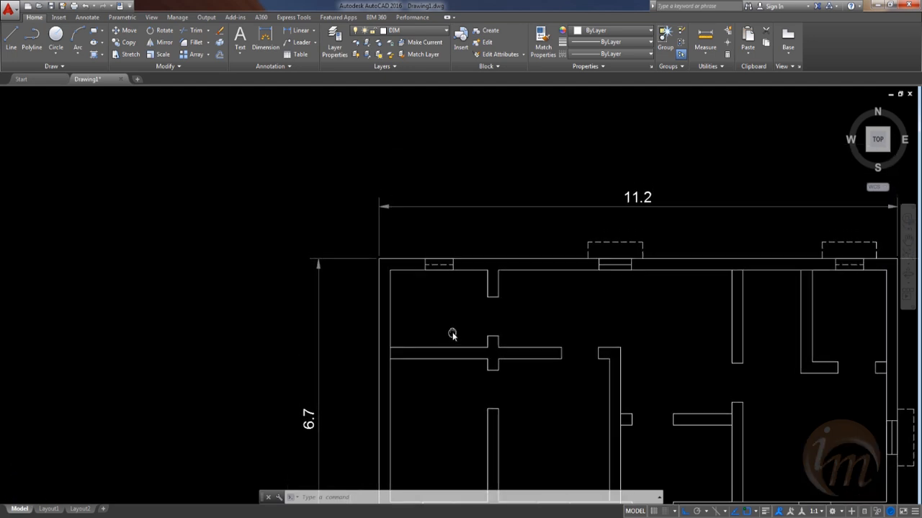
pyautogui.press('space')
pyautogui.click(413, 273)
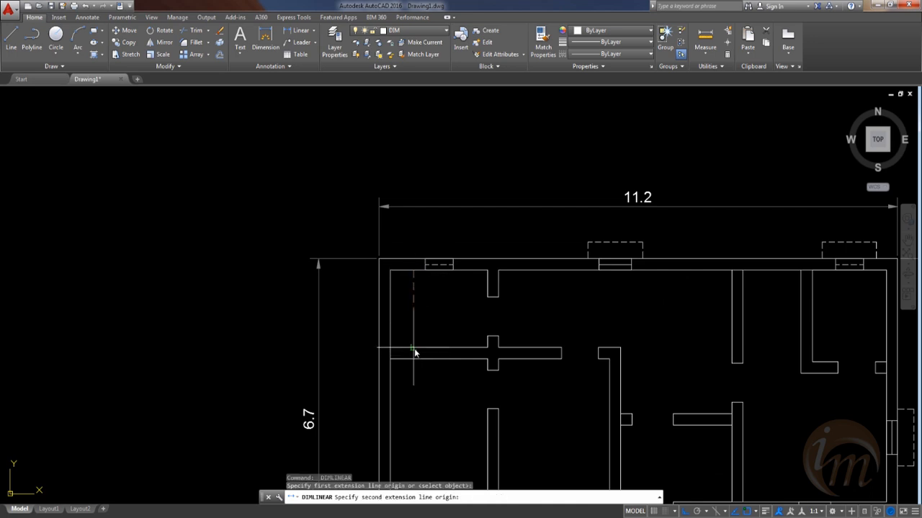
pyautogui.click(414, 350)
pyautogui.click(417, 323)
pyautogui.scroll(-2, 439, 346)
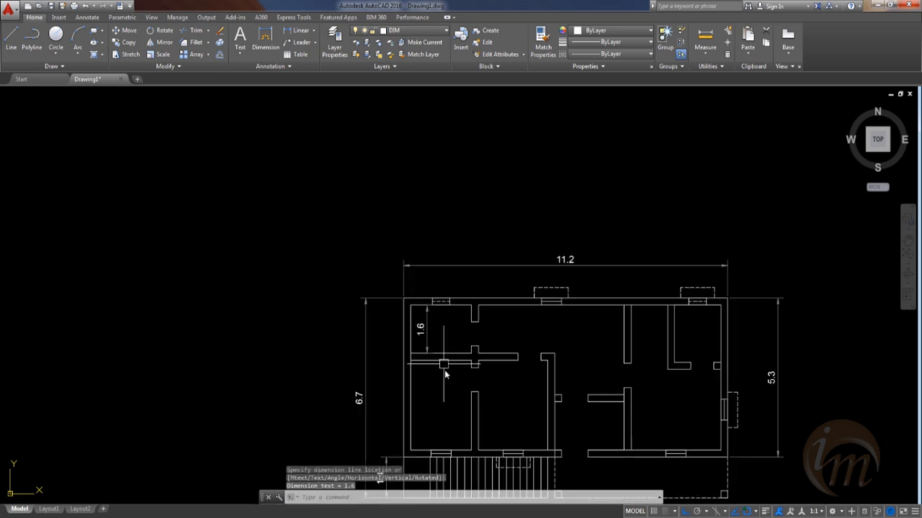
pyautogui.press('space')
pyautogui.moveTo(431, 261); pyautogui.dragTo(424, 296, button='middle')
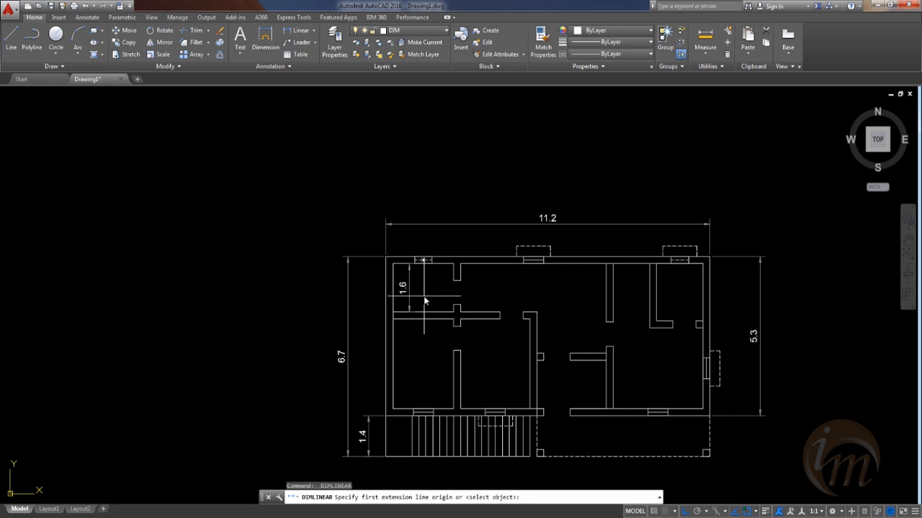
pyautogui.press('Escape')
# Step: Modify the Standard dimension style so the vertical text placement is Centered
pyautogui.write('D')
pyautogui.press('Return')
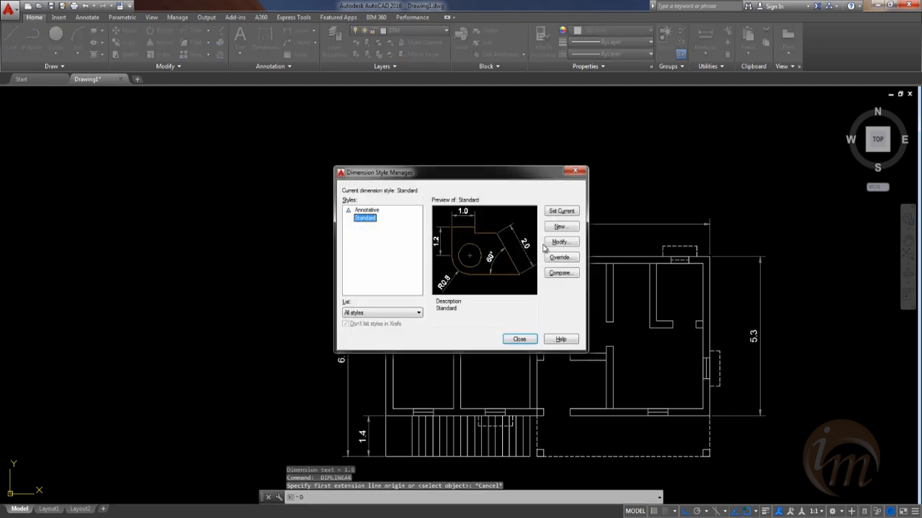
pyautogui.click(560, 242)
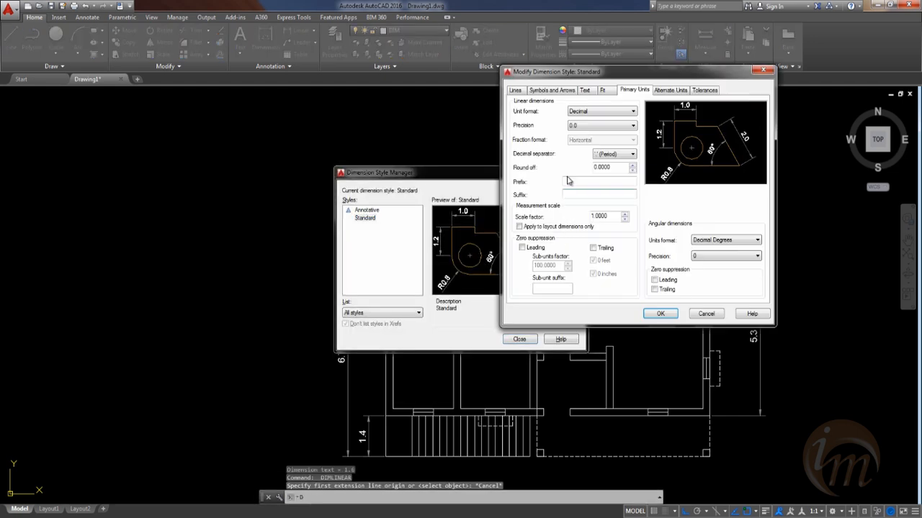
pyautogui.click(554, 91)
pyautogui.click(516, 91)
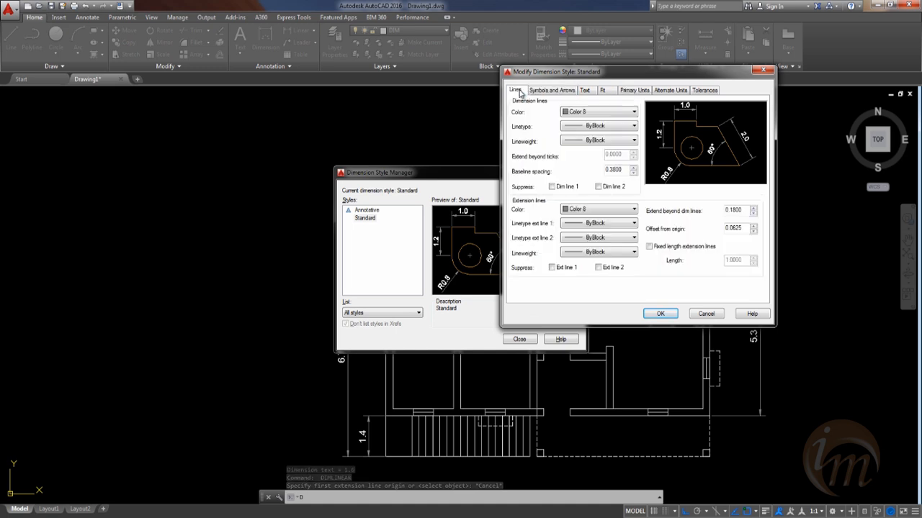
pyautogui.click(552, 90)
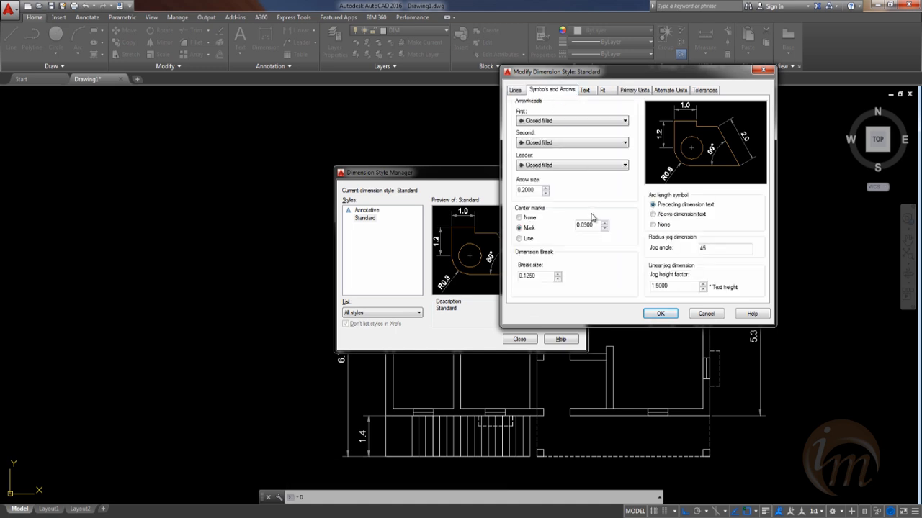
pyautogui.click(583, 92)
pyautogui.click(590, 224)
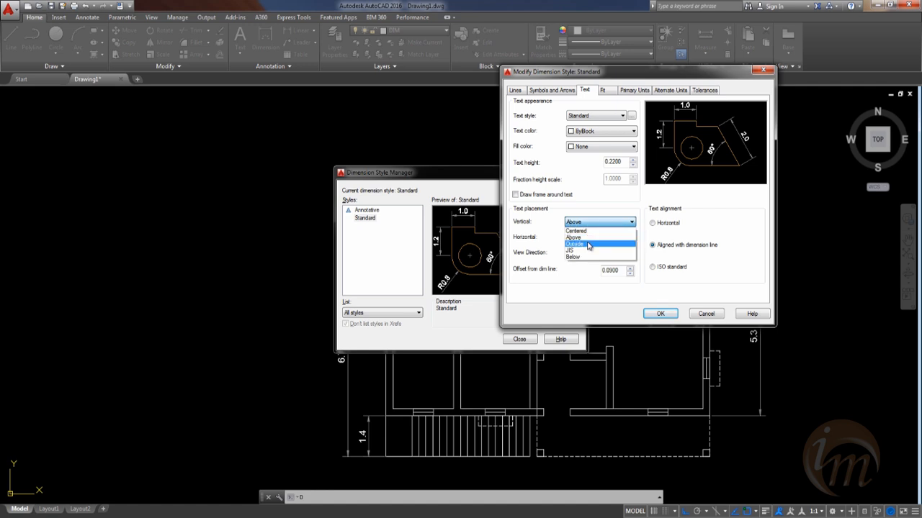
pyautogui.click(579, 230)
pyautogui.click(663, 322)
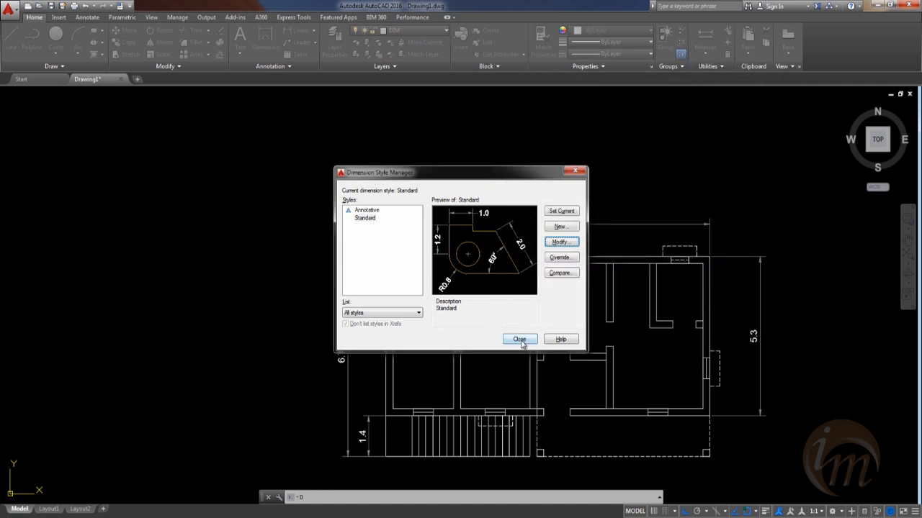
pyautogui.click(519, 339)
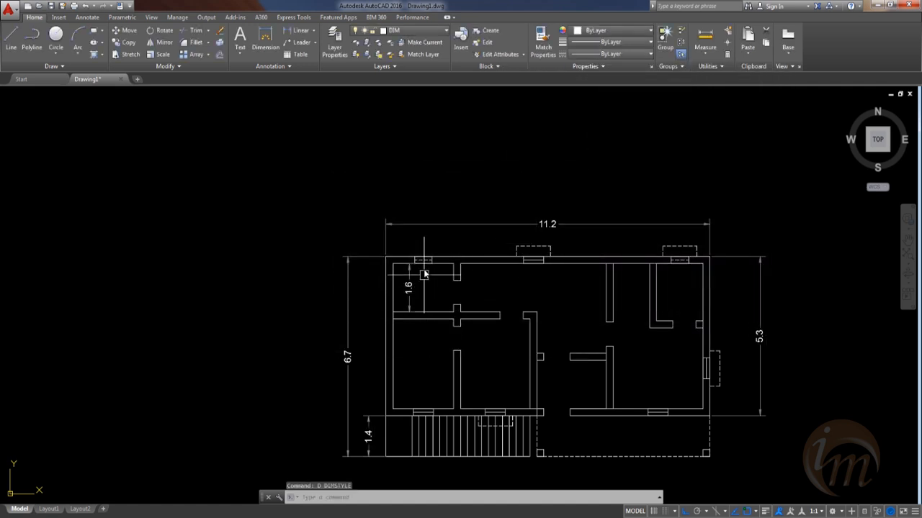
pyautogui.moveTo(434, 346); pyautogui.dragTo(432, 309, button='middle')
pyautogui.press('Return')
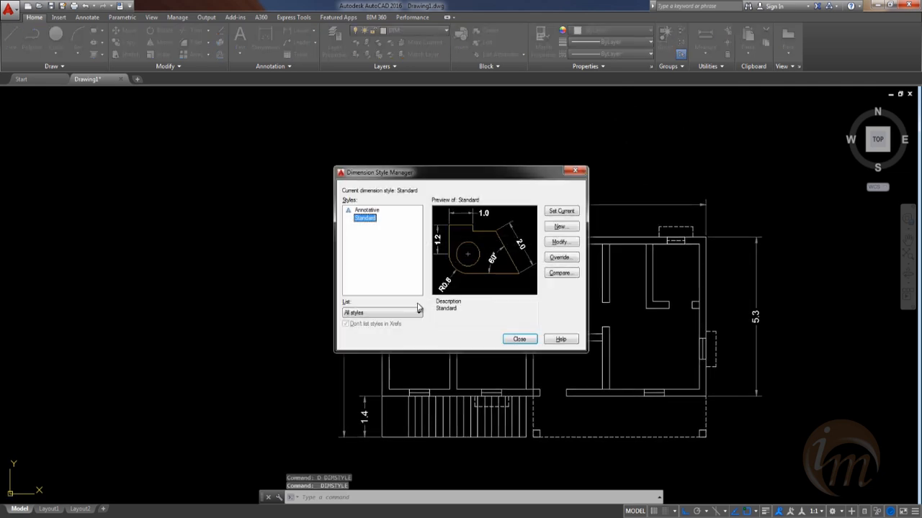
pyautogui.click(528, 341)
# Step: Place a vertical linear dimension inside the lower west room, between the inner faces of its upper and lower walls
pyautogui.write('DLI')
pyautogui.press('Return')
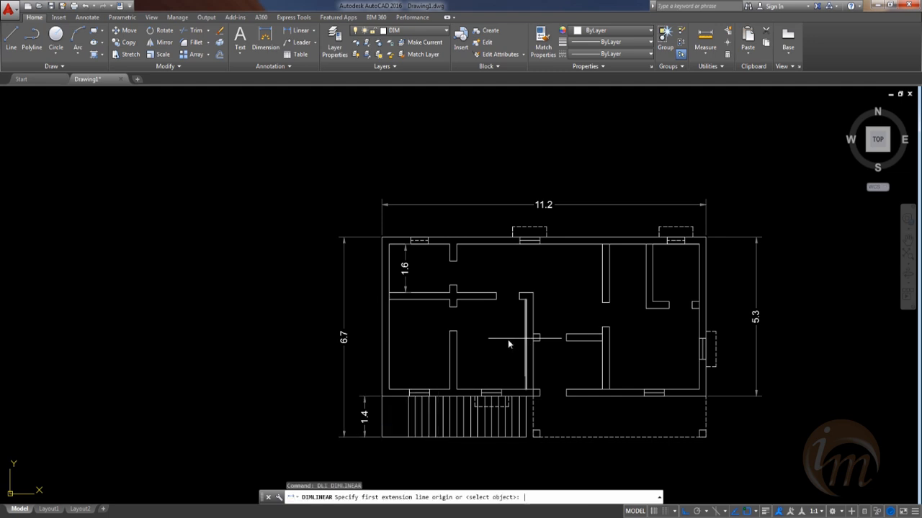
pyautogui.click(404, 300)
pyautogui.click(419, 393)
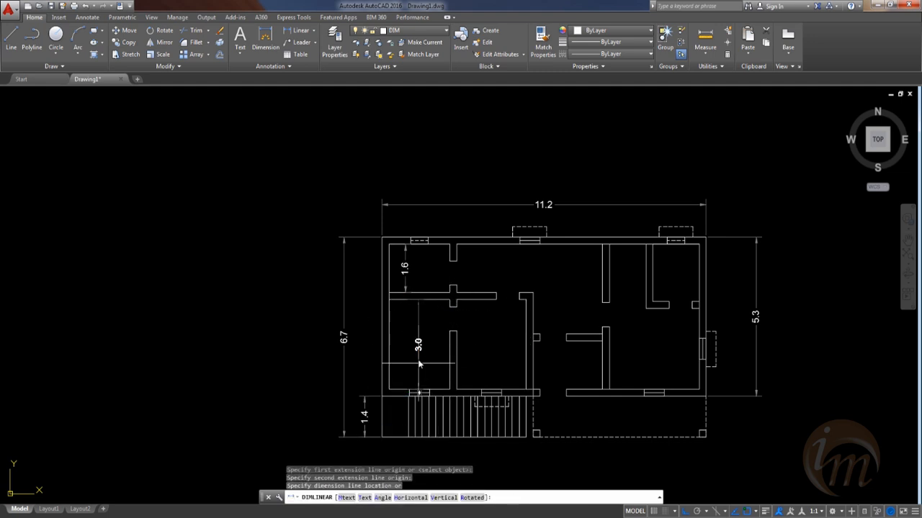
pyautogui.click(404, 360)
# Step: Place a horizontal linear dimension across the large upper middle room, just below the north wall, between its two side walls
pyautogui.moveTo(531, 377); pyautogui.dragTo(494, 371, button='middle')
pyautogui.moveTo(438, 337); pyautogui.dragTo(404, 401, button='middle')
pyautogui.press('Return')
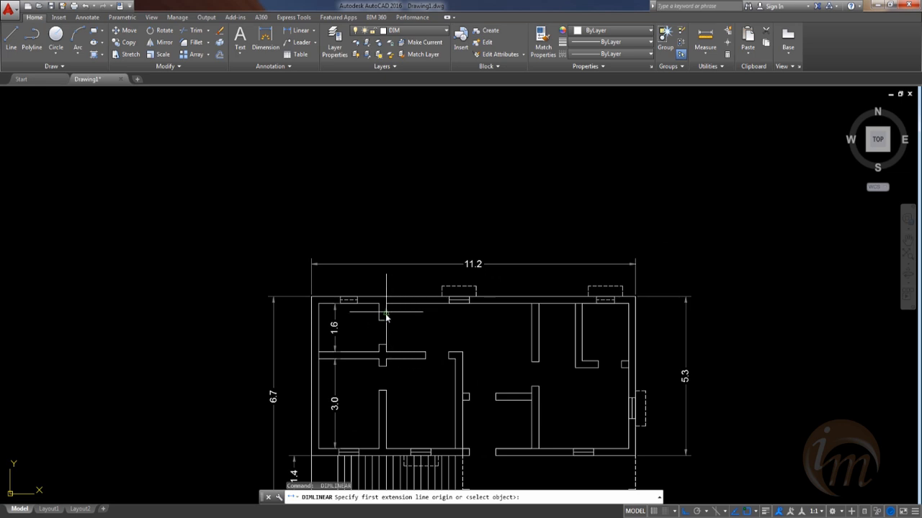
pyautogui.click(386, 316)
pyautogui.click(531, 315)
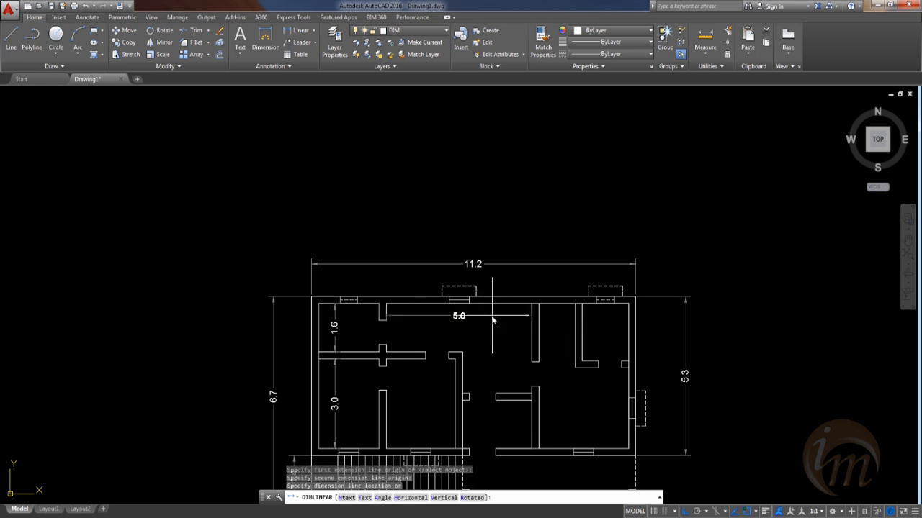
pyautogui.click(492, 314)
# Step: Place a horizontal linear dimension below the north wall, from the eastern partition to the inner face of the east exterior wall
pyautogui.press('Return')
pyautogui.moveTo(490, 339); pyautogui.dragTo(453, 365, button='middle')
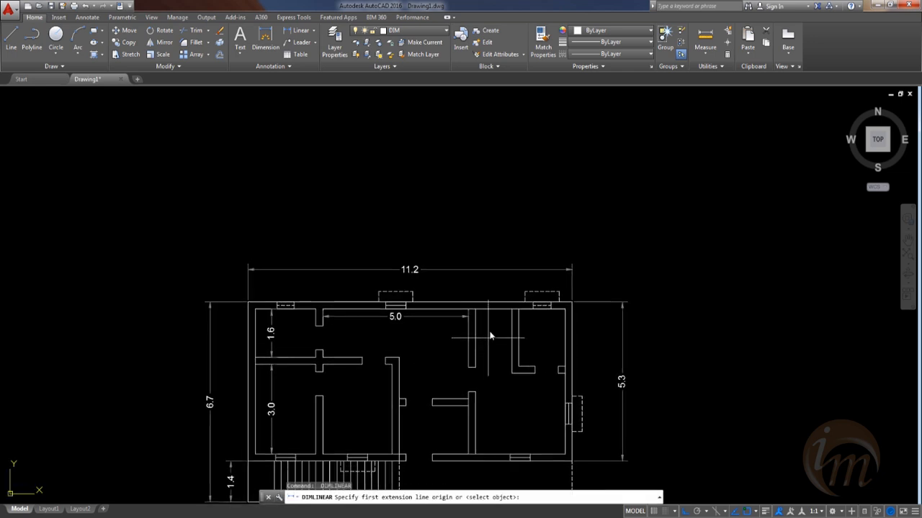
pyautogui.click(562, 315)
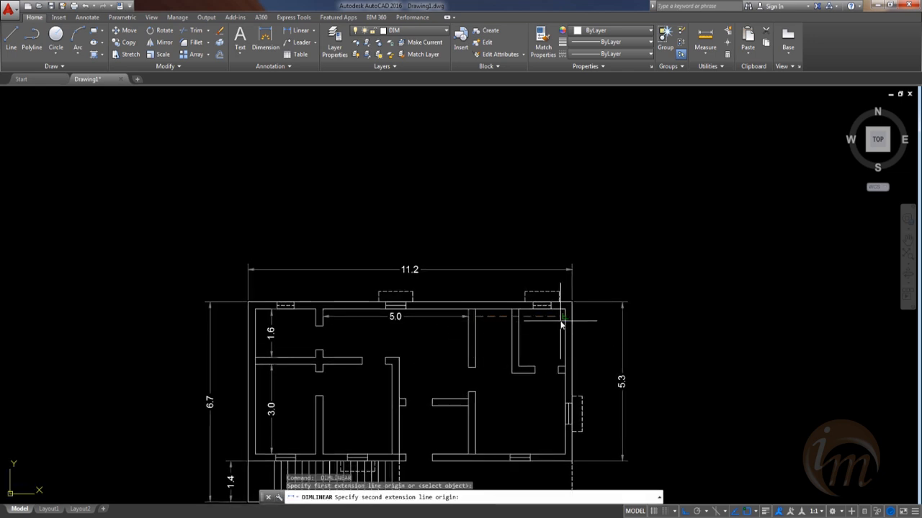
pyautogui.click(561, 318)
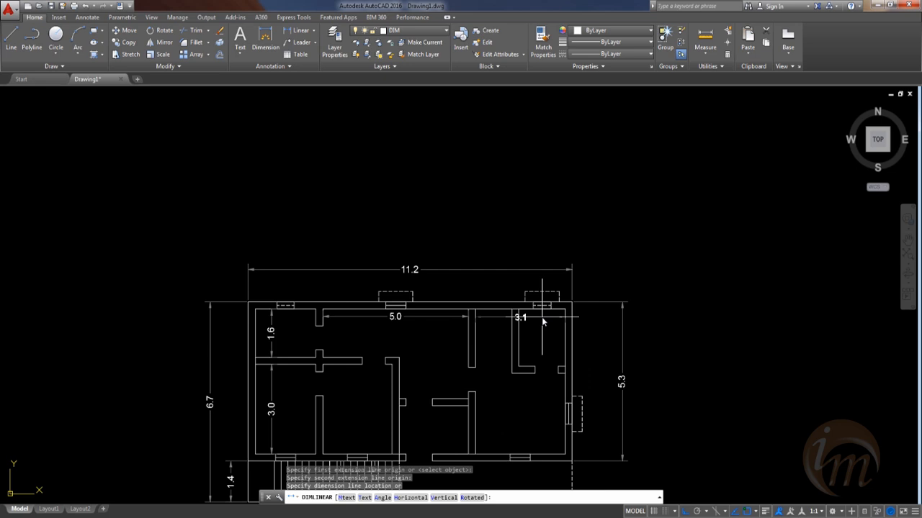
pyautogui.click(542, 317)
pyautogui.moveTo(469, 380)
pyautogui.mouseDown(button='middle')
pyautogui.moveTo(453, 346)
pyautogui.moveTo(476, 317)
pyautogui.moveTo(476, 329)
pyautogui.mouseUp(button='middle')
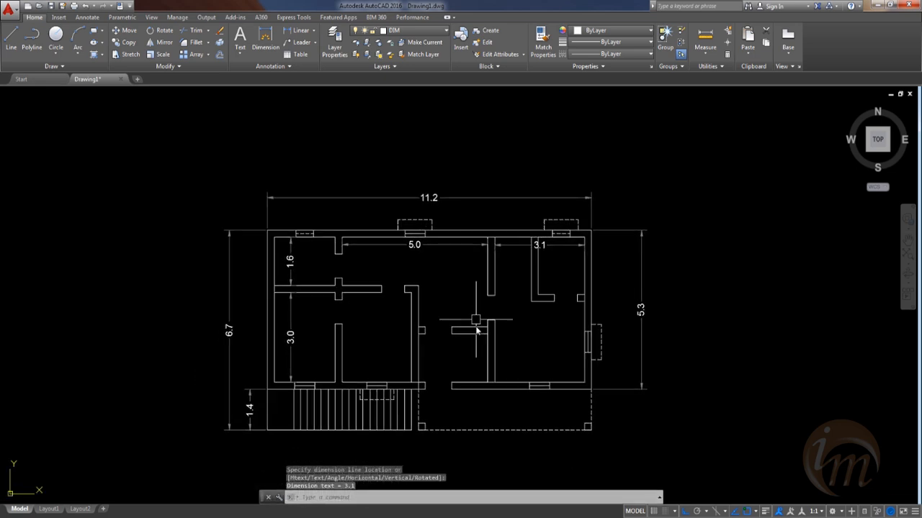
pyautogui.moveTo(375, 362); pyautogui.dragTo(409, 354, button='middle')
pyautogui.press('Return')
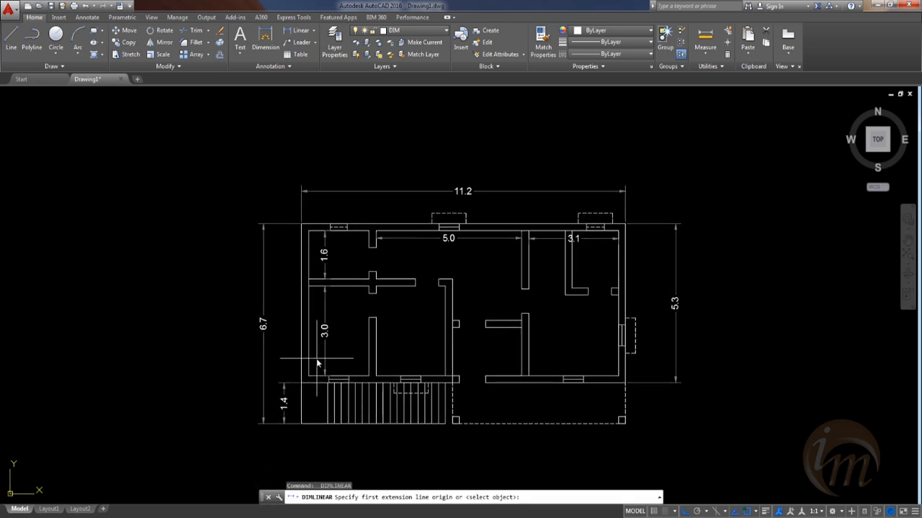
pyautogui.click(377, 361)
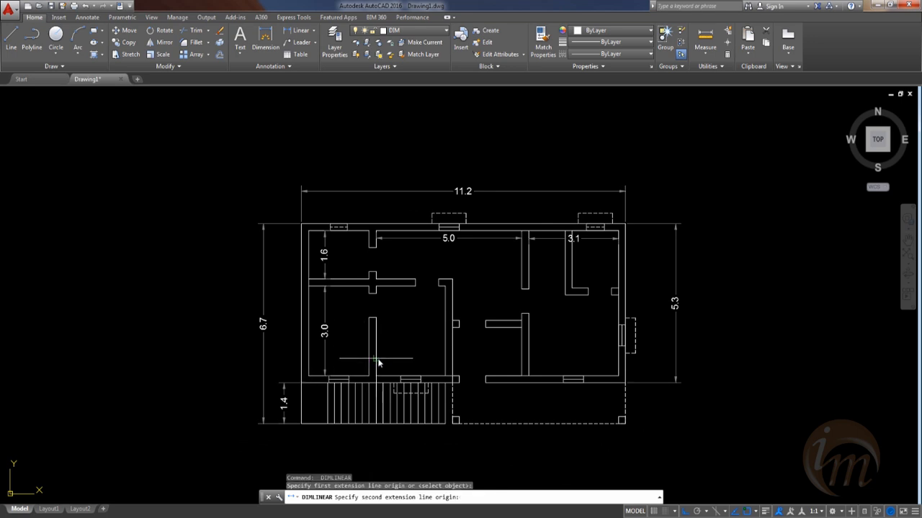
pyautogui.click(446, 359)
pyautogui.press('Escape')
# Step: Place a horizontal linear dimension across the second lower room from the west, between its side walls above the south window
pyautogui.press('Return')
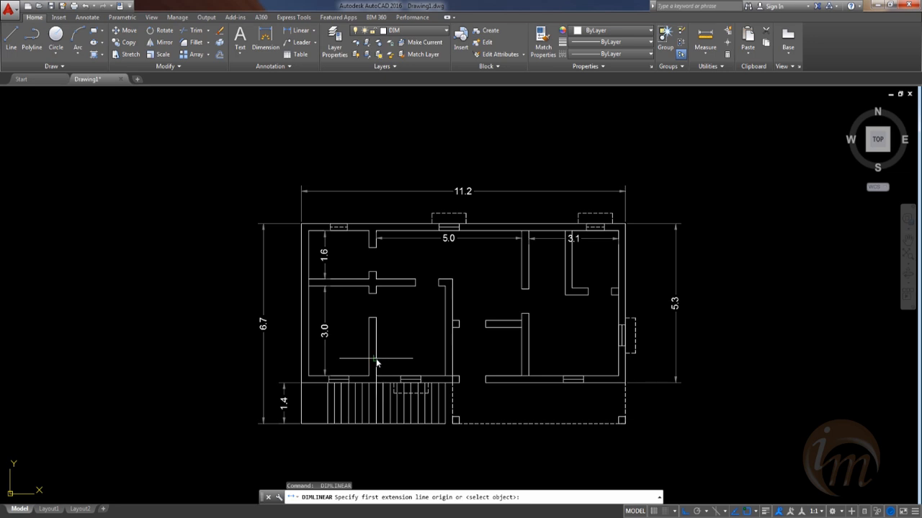
pyautogui.click(377, 360)
pyautogui.click(444, 361)
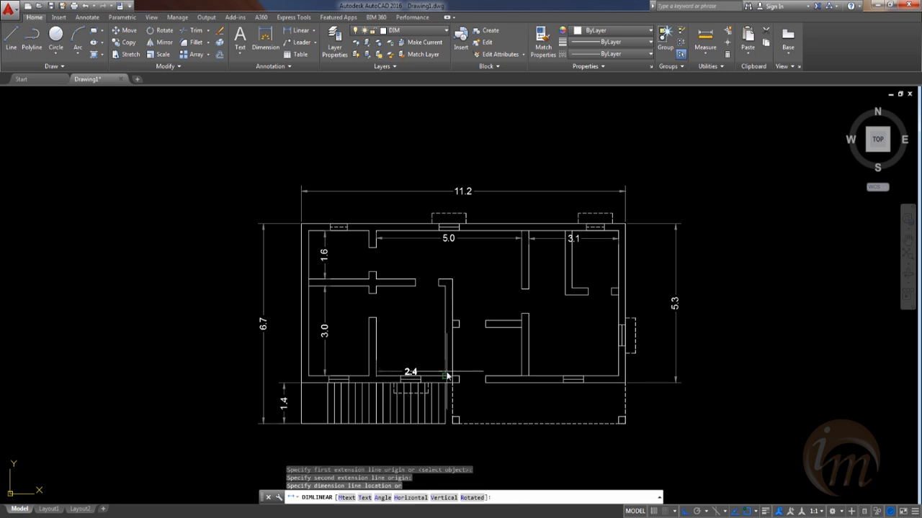
pyautogui.click(443, 358)
# Step: Place a horizontal linear dimension across the entrance room, between its west and east side walls
pyautogui.press('Return')
pyautogui.click(456, 359)
pyautogui.click(521, 359)
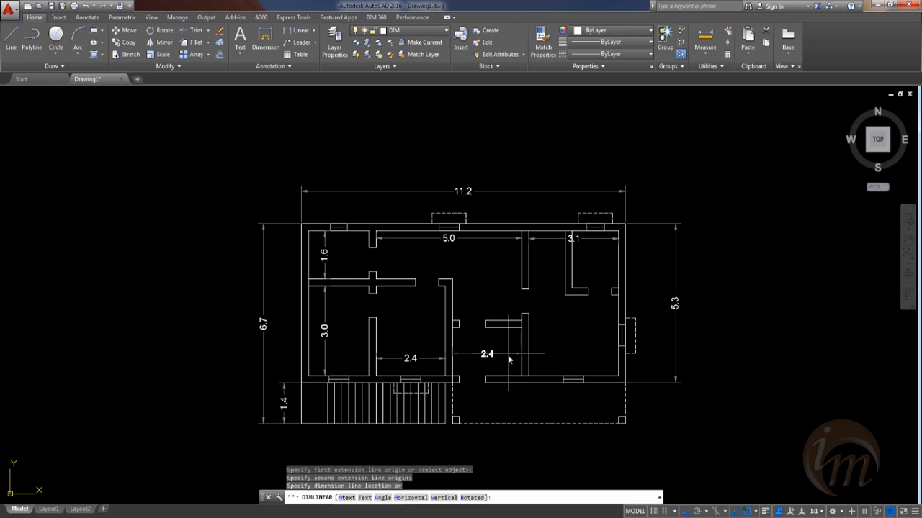
pyautogui.click(507, 359)
pyautogui.press('Return')
pyautogui.click(529, 359)
pyautogui.click(618, 358)
pyautogui.press('Escape')
# Step: Place a horizontal linear dimension across the lower east room, from the partition to the inner face of the exterior wall
pyautogui.press('Return')
pyautogui.click(533, 364)
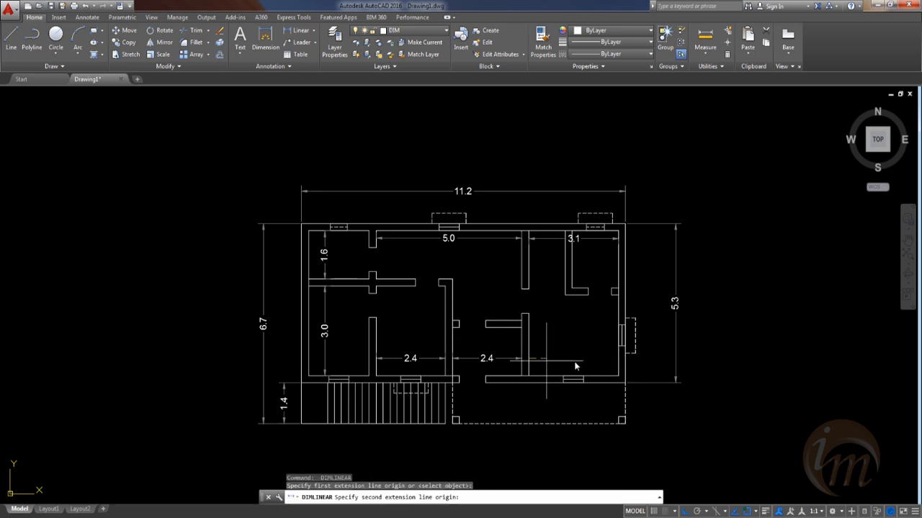
pyautogui.click(618, 365)
pyautogui.click(606, 366)
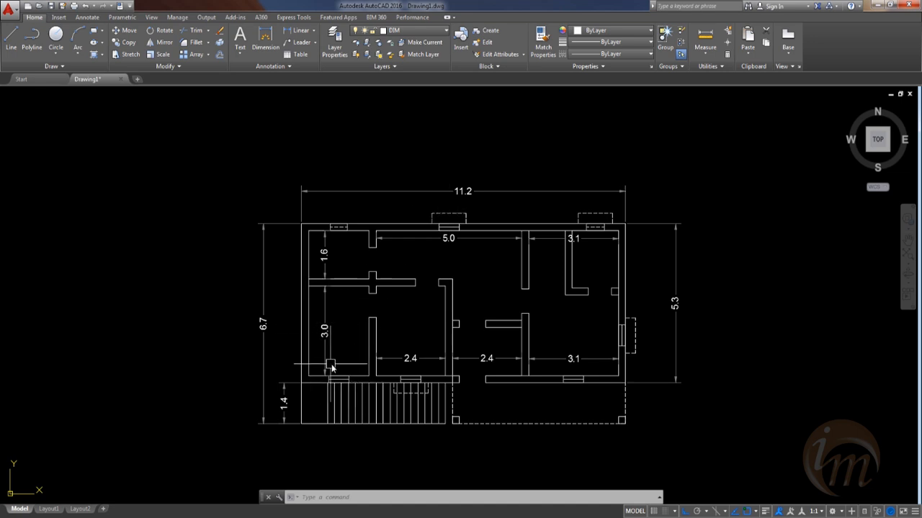
# Step: Replace the dimension spanning the upper east area with a horizontal one covering only the narrow space between the two partitions
pyautogui.click(574, 243)
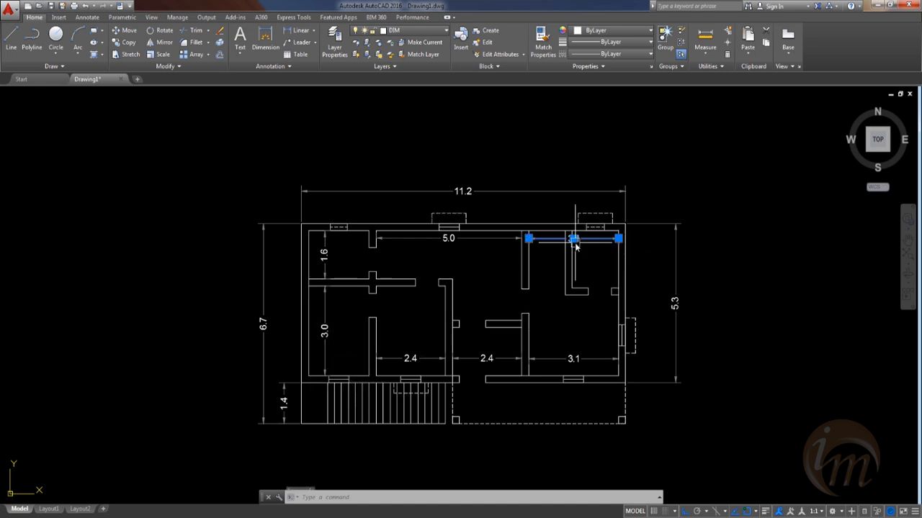
pyautogui.press('Delete')
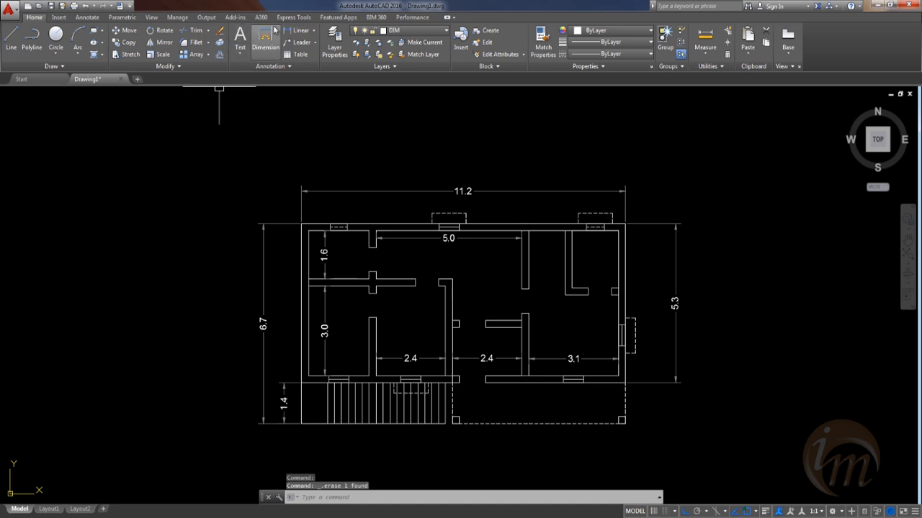
pyautogui.click(297, 30)
pyautogui.scroll(4, 533, 230)
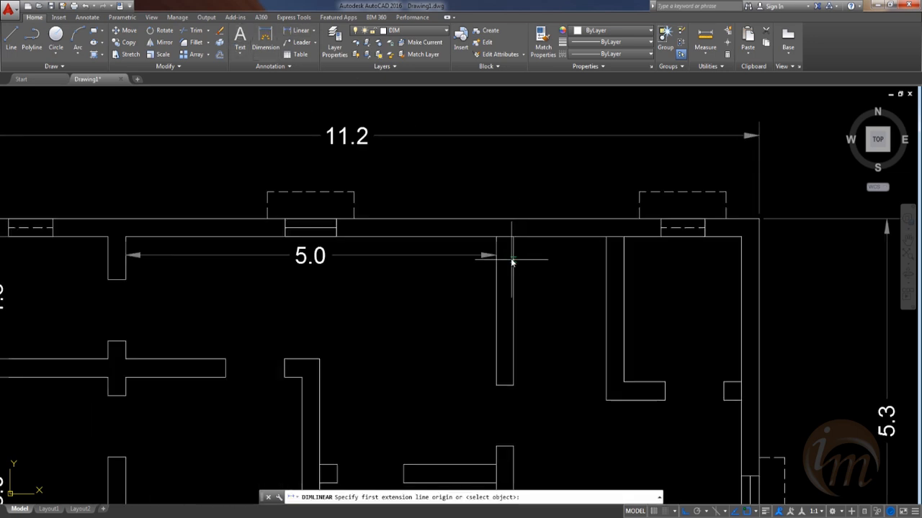
pyautogui.click(512, 256)
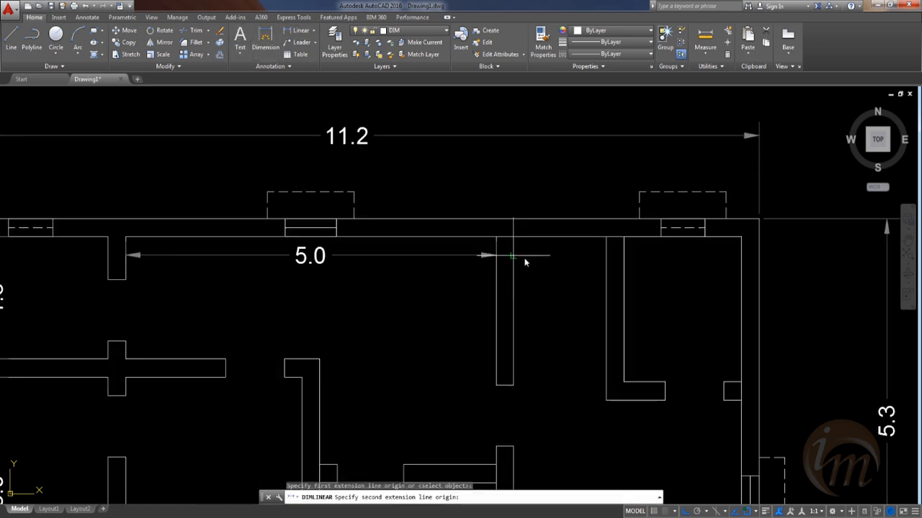
pyautogui.click(605, 258)
pyautogui.click(593, 260)
# Step: Place a horizontal linear dimension across the small northeast corner room, from its partition to the east exterior wall's inner face
pyautogui.moveTo(576, 325); pyautogui.dragTo(568, 243, button='middle')
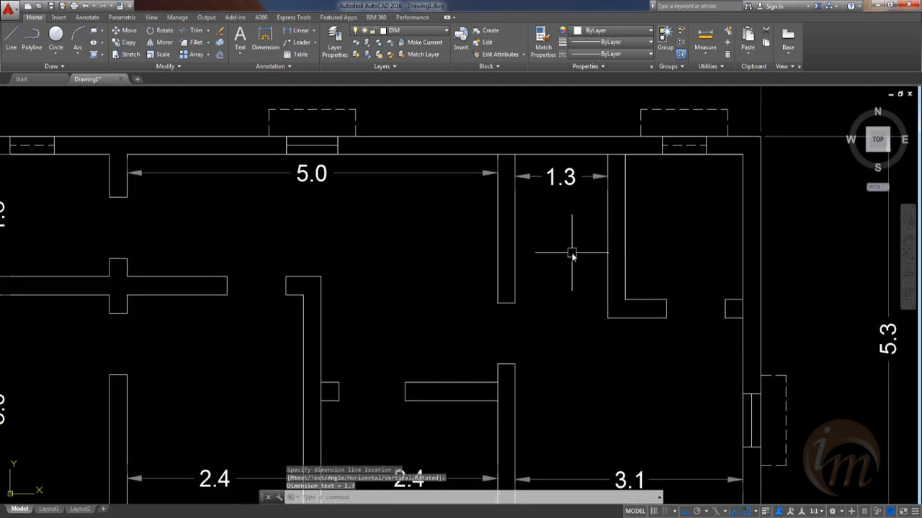
pyautogui.press('Return')
pyautogui.click(625, 175)
pyautogui.click(742, 177)
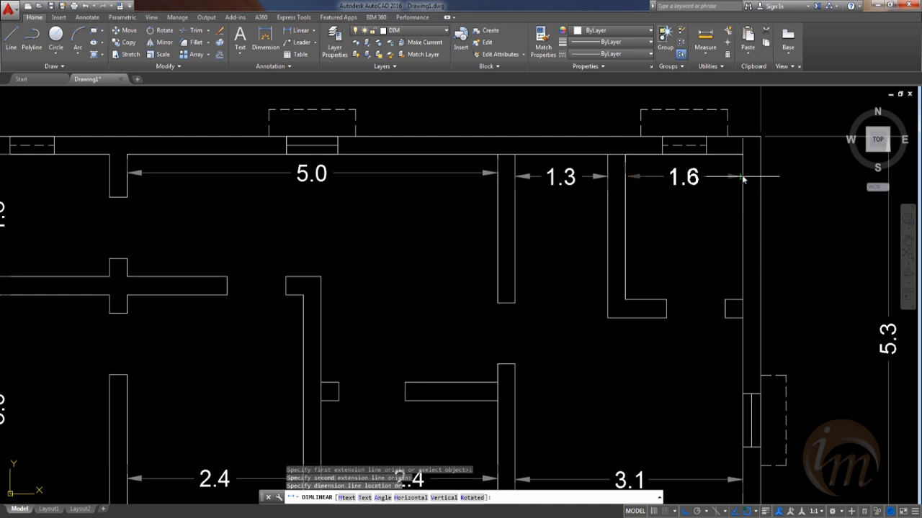
pyautogui.click(729, 177)
# Step: Make TXT the current layer
pyautogui.moveTo(386, 277); pyautogui.dragTo(578, 320, button='middle')
pyautogui.scroll(-2, 400, 279)
pyautogui.scroll(-2, 432, 274)
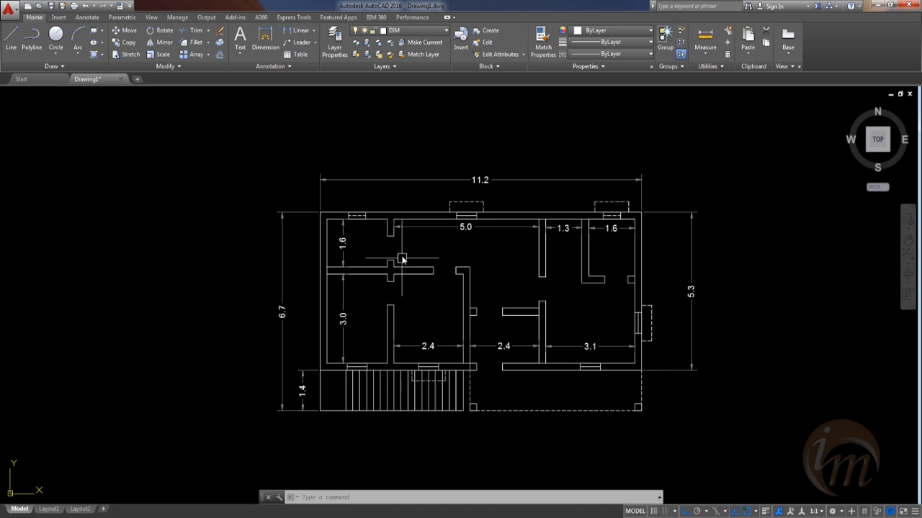
pyautogui.click(394, 32)
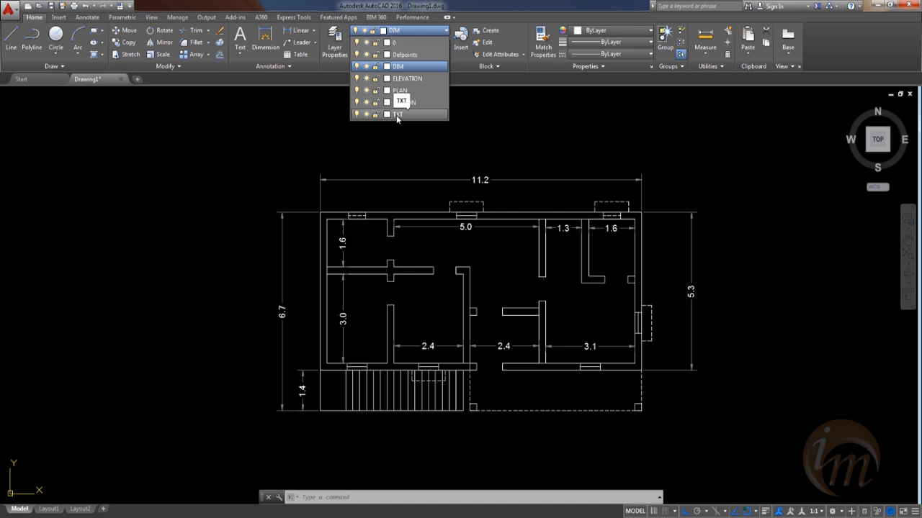
pyautogui.click(396, 116)
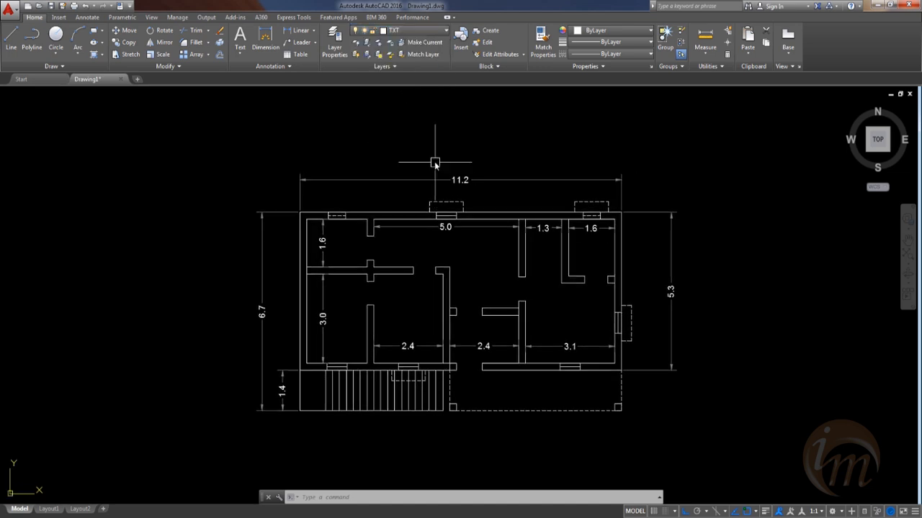
# Step: Label the small northwest room "TOILET" with single-line text, 0.2 high and at the default 0 rotation
pyautogui.write('DT')
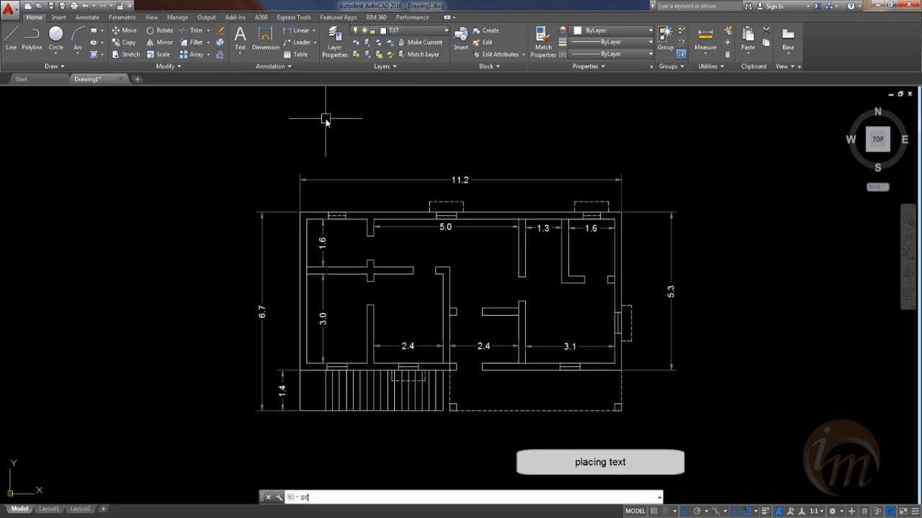
pyautogui.press('Return')
pyautogui.scroll(4, 339, 250)
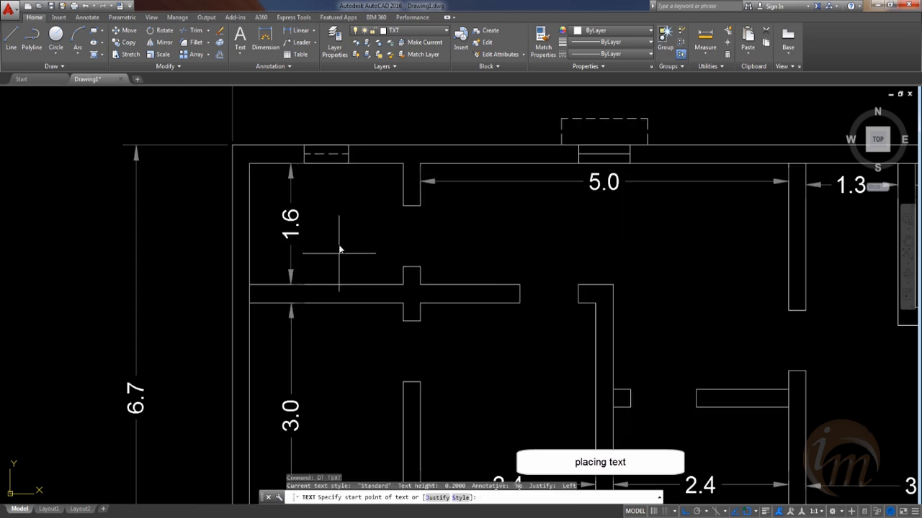
pyautogui.click(321, 215)
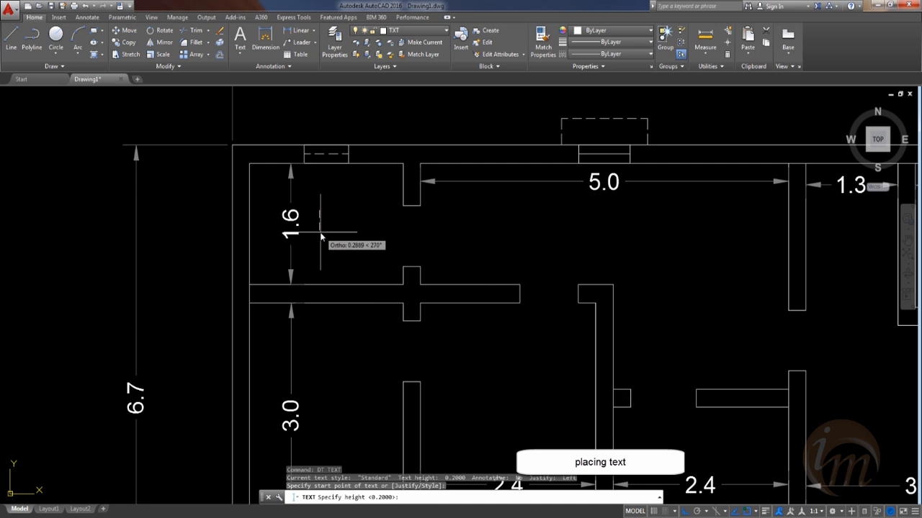
pyautogui.write('.2')
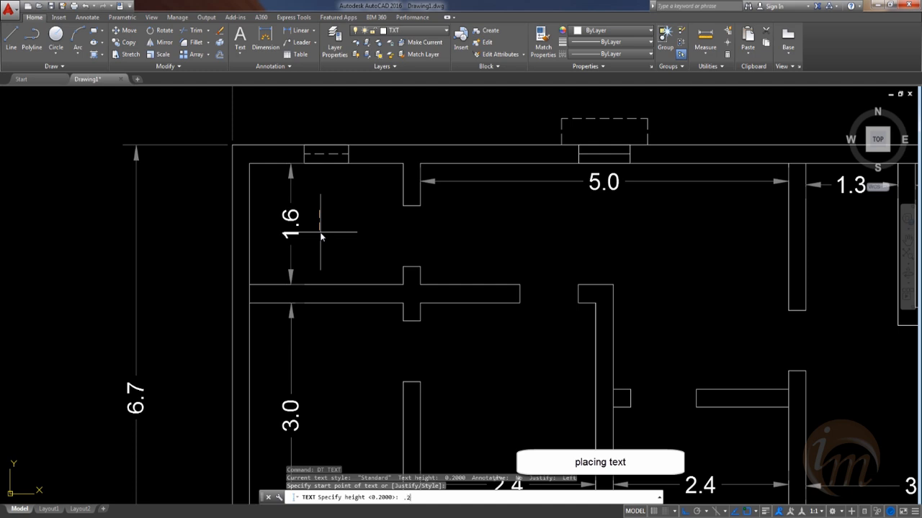
pyautogui.press('Return')
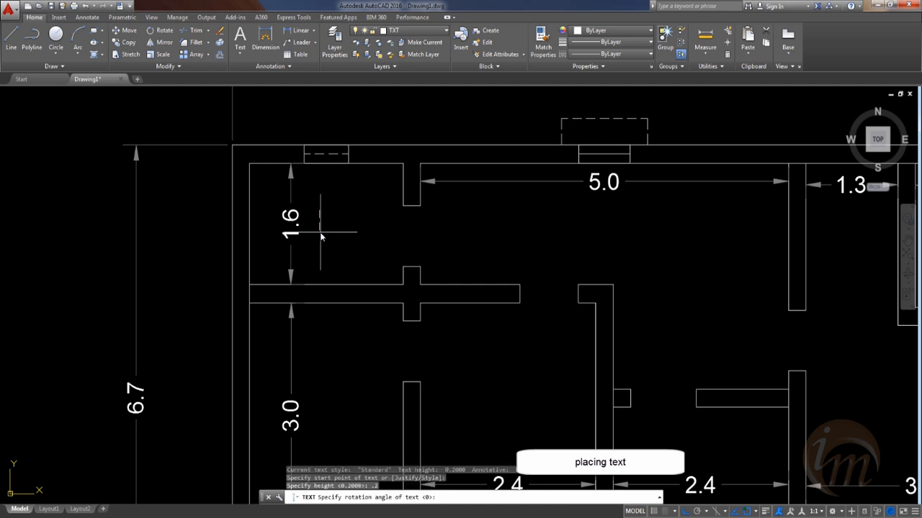
pyautogui.press('Return')
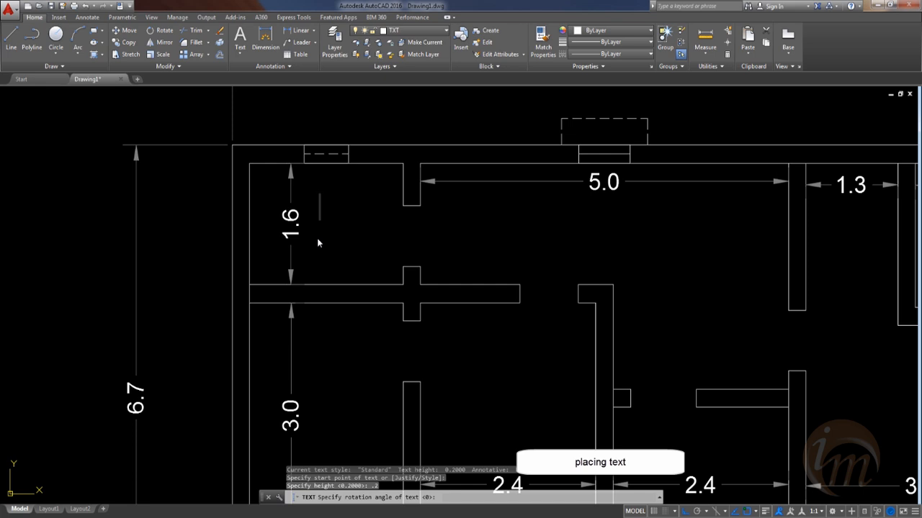
pyautogui.write('TOILET')
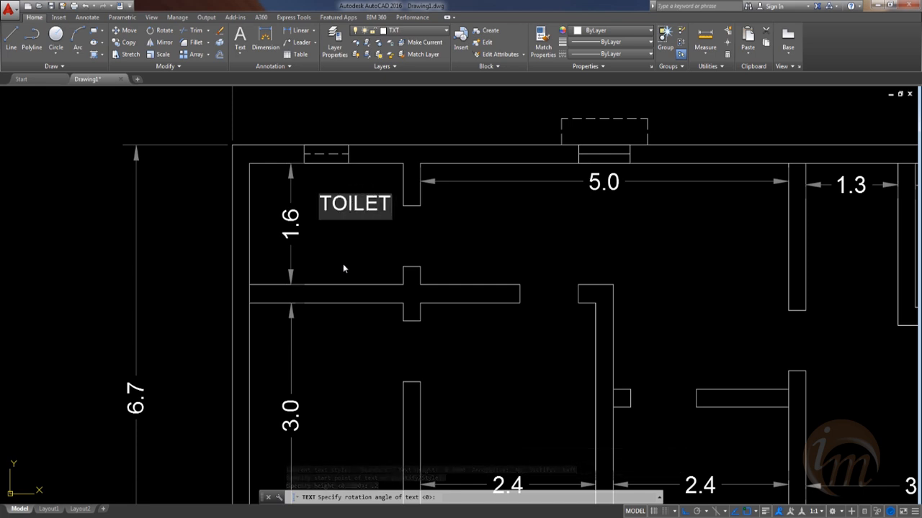
# Step: Label the southwest room below the toilet "STORE ROOM" on two lines
pyautogui.moveTo(352, 356); pyautogui.dragTo(359, 302, button='middle')
pyautogui.click(318, 382)
pyautogui.write('S')
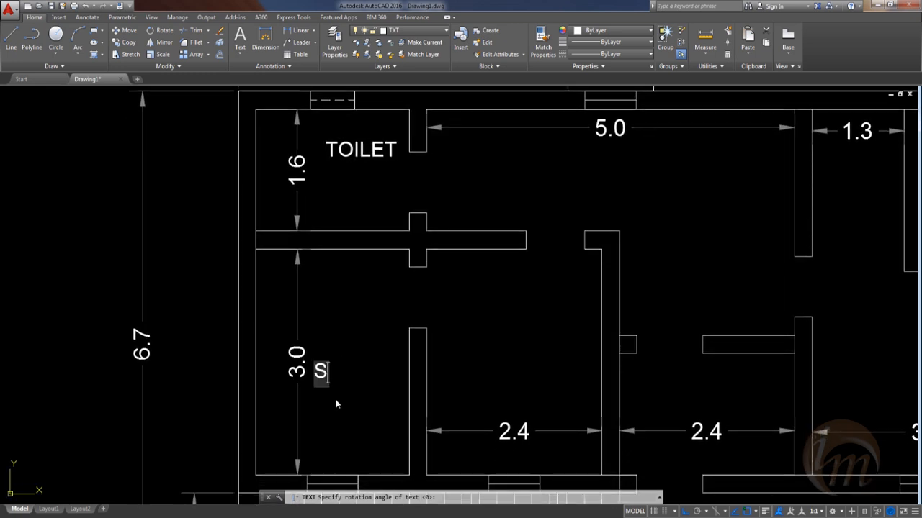
pyautogui.write('TORE')
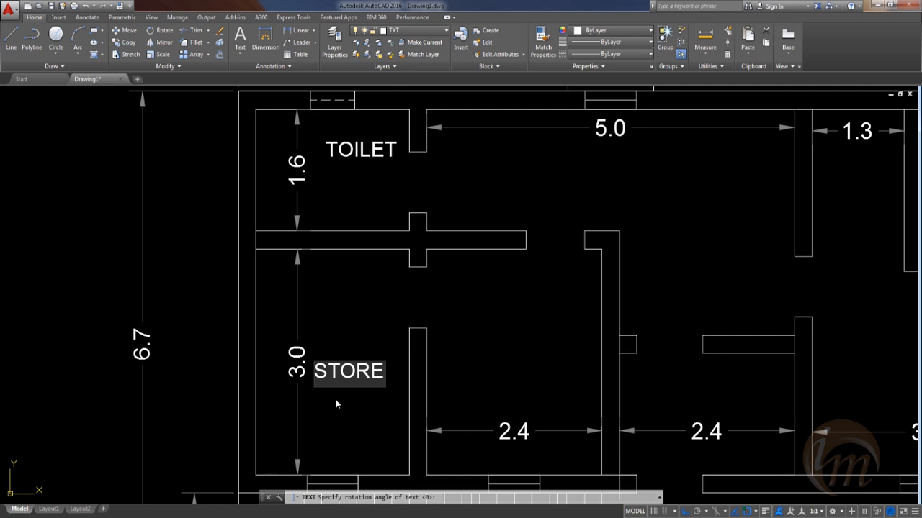
pyautogui.press('Return')
pyautogui.write('ROOM')
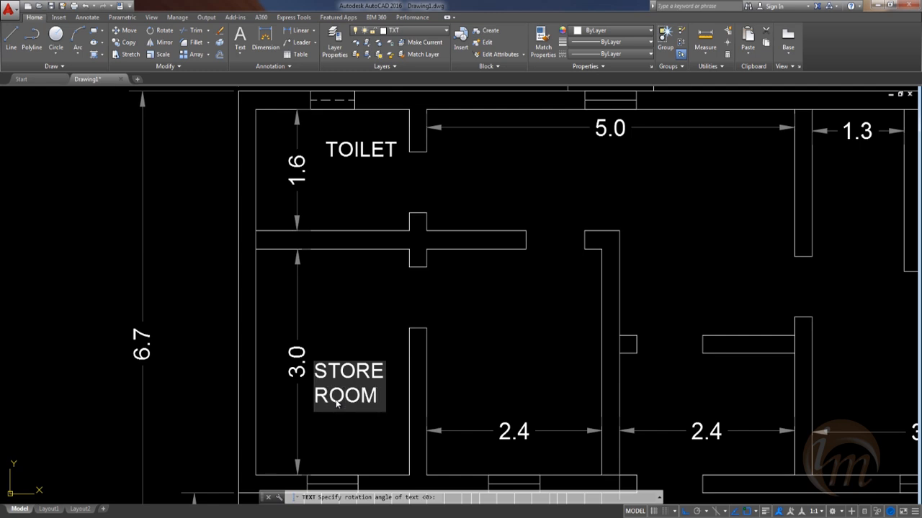
# Step: Add the label "KITCHEN" to the room east of the store room and "HALL" to the large upper middle room
pyautogui.click(472, 381)
pyautogui.write('KITCHEN')
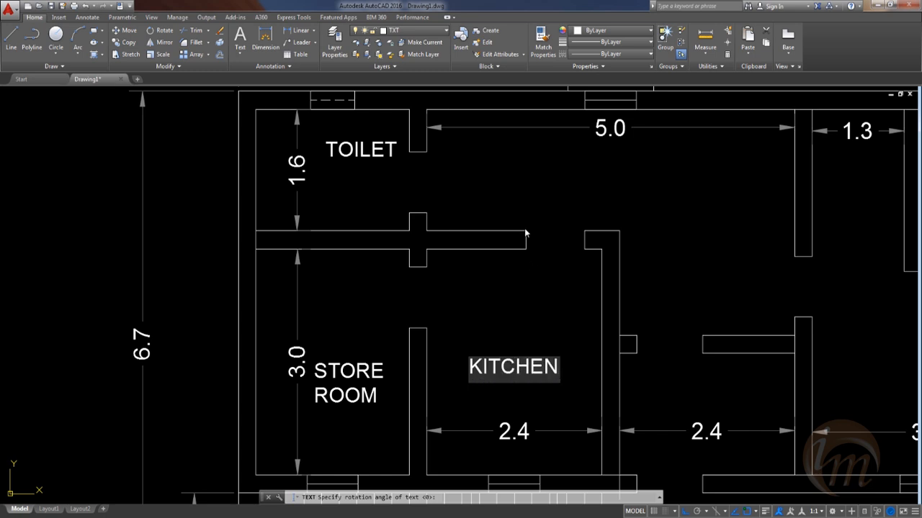
pyautogui.click(644, 185)
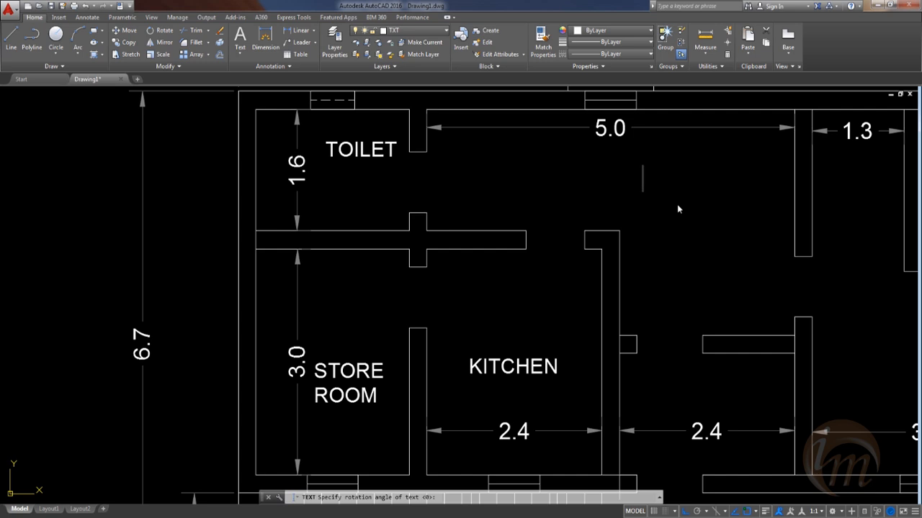
pyautogui.write('HALL')
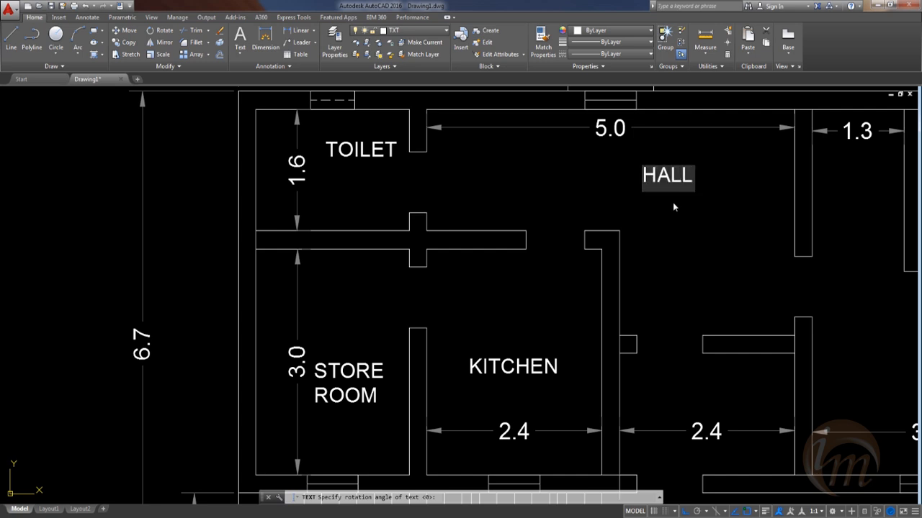
# Step: Add the label "VERAMDAH" to the entrance room and "BEDROOM" to the lower east room
pyautogui.click(662, 405)
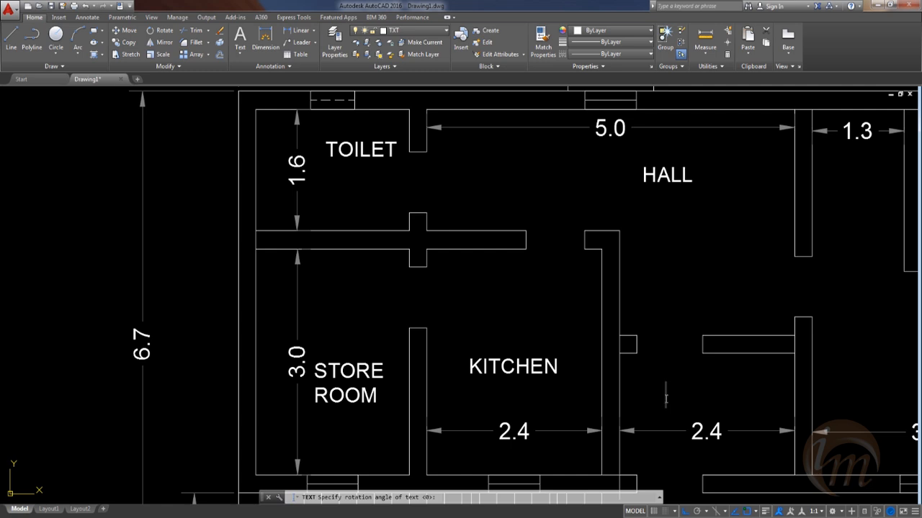
pyautogui.write('VERA')
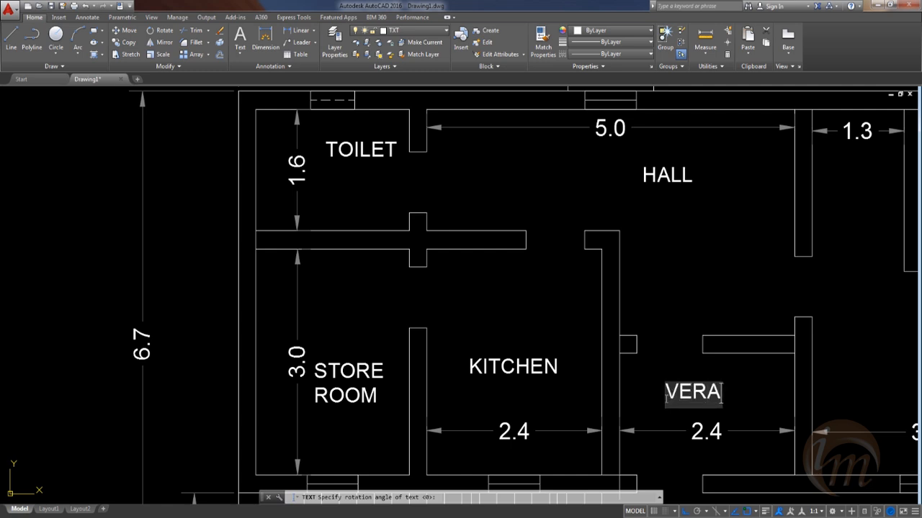
pyautogui.write('MDAH')
pyautogui.moveTo(751, 344); pyautogui.dragTo(660, 358, button='middle')
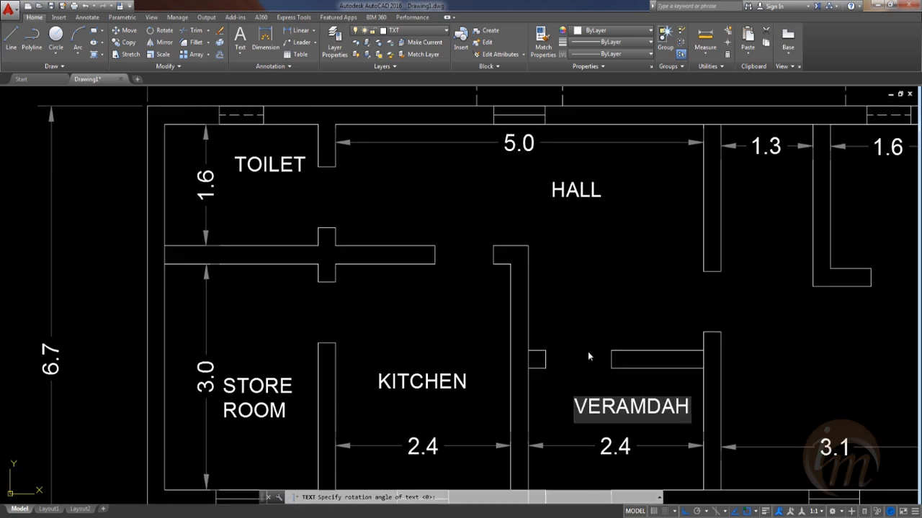
pyautogui.moveTo(697, 232); pyautogui.dragTo(618, 234, button='middle')
pyautogui.click(693, 405)
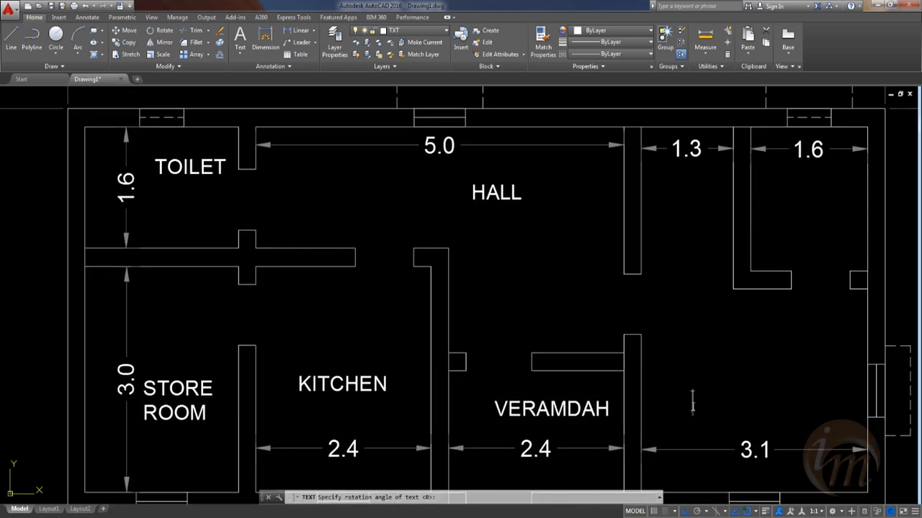
pyautogui.write('BEDROOM')
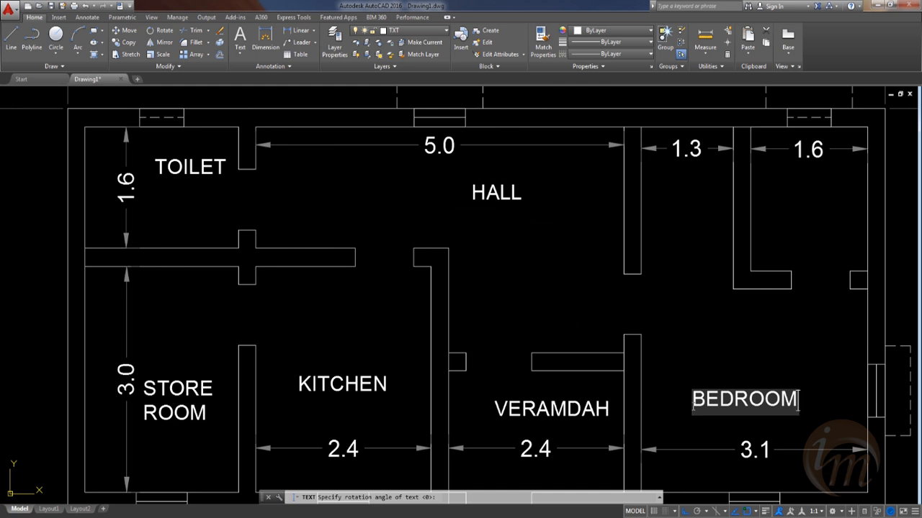
# Step: Label the small northeast corner room "REST ROOM" on two lines
pyautogui.moveTo(673, 350); pyautogui.dragTo(628, 353, button='middle')
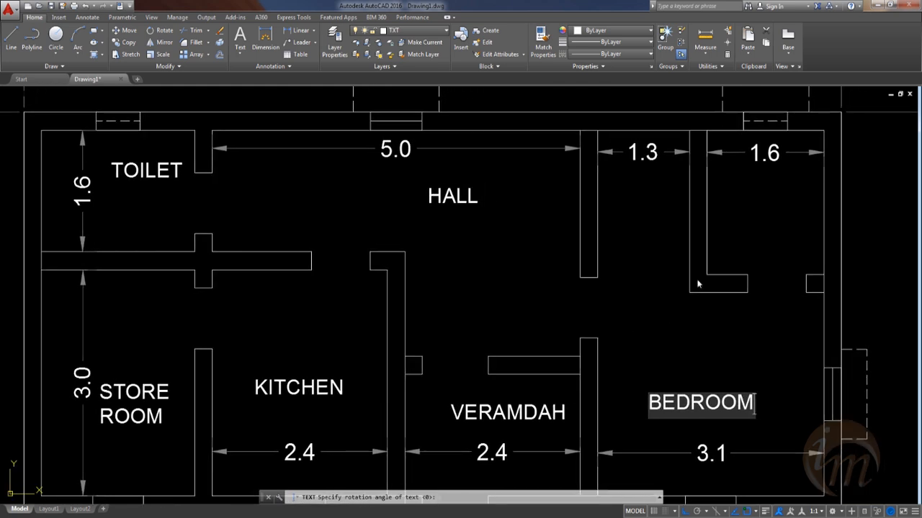
pyautogui.click(735, 202)
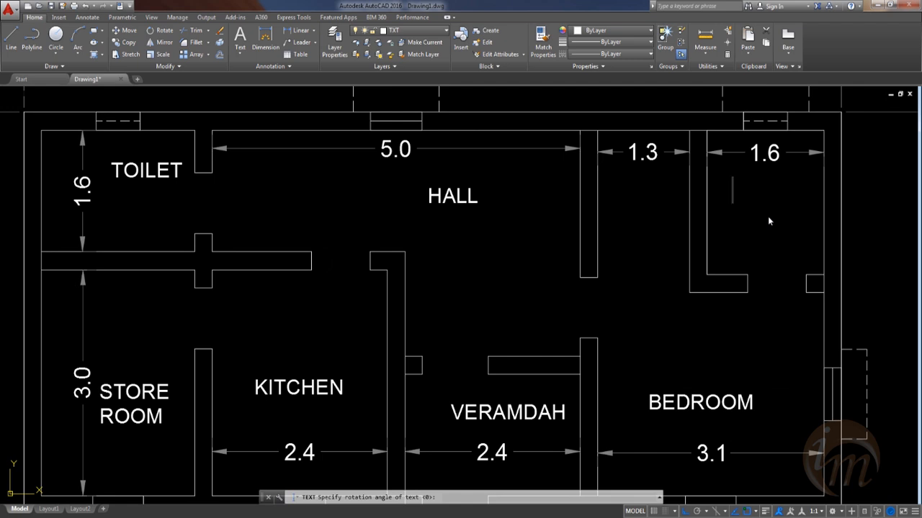
pyautogui.write('REST')
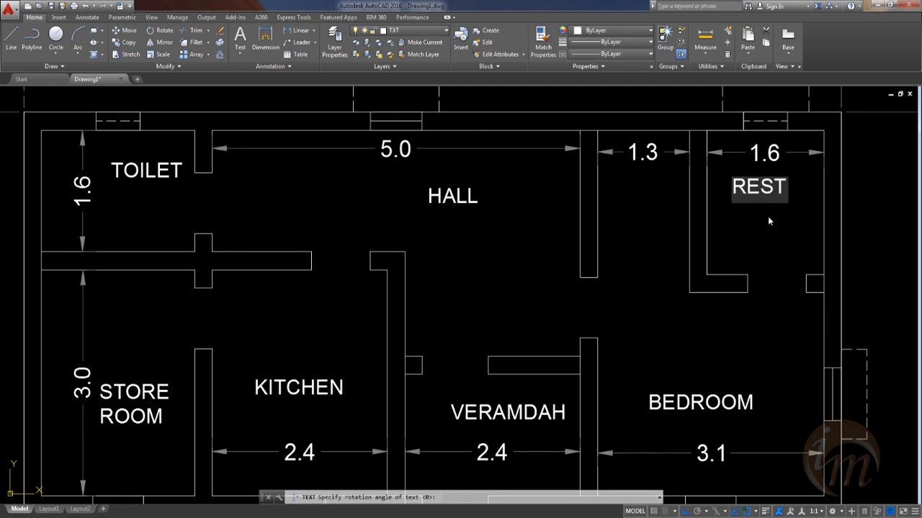
pyautogui.press('Return')
pyautogui.write('ROO')
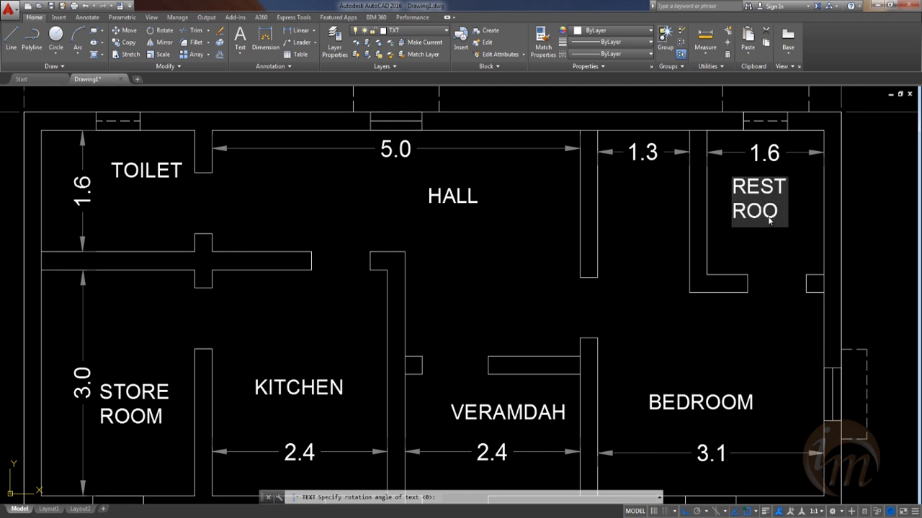
pyautogui.write('M')
# Step: Mark the north wall openings outside the wall with "V" at the toilet, "W" at the hall and "V" at the rest room
pyautogui.scroll(-2, 633, 327)
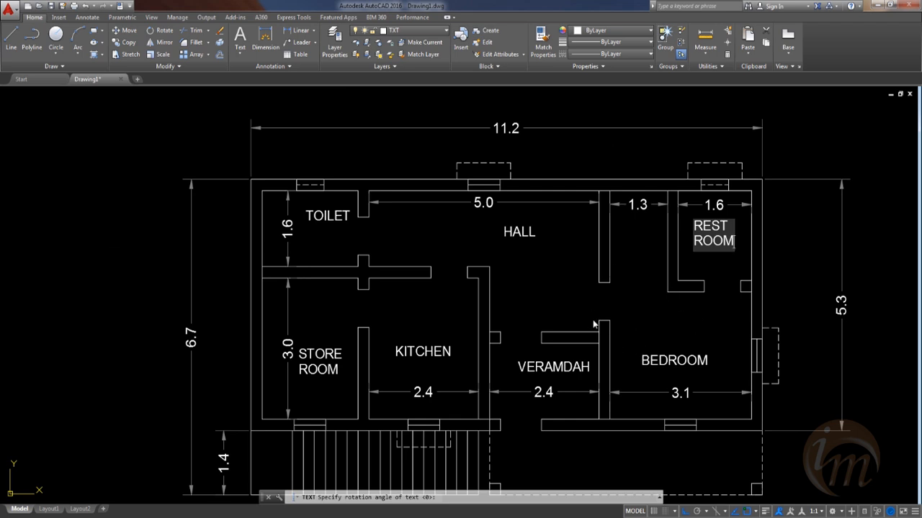
pyautogui.click(308, 158)
pyautogui.write('V')
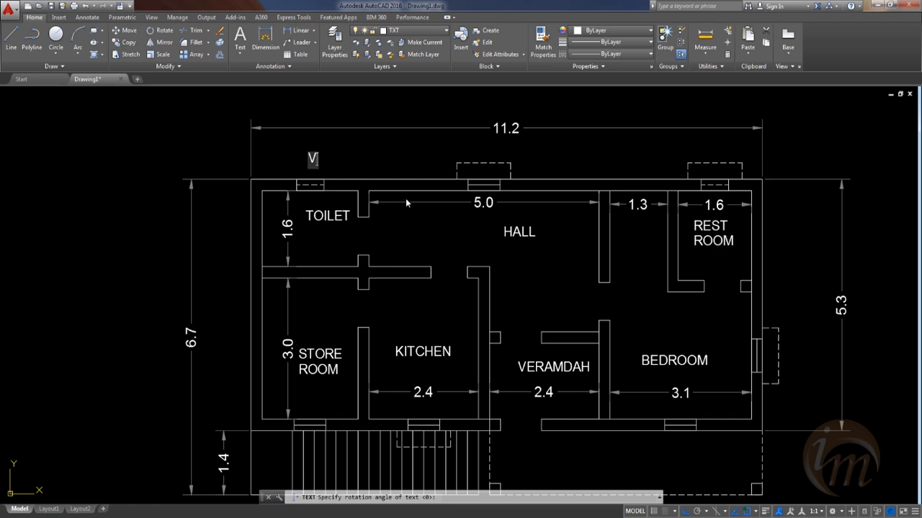
pyautogui.click(476, 158)
pyautogui.click(479, 151)
pyautogui.write('W')
pyautogui.click(712, 150)
pyautogui.write('V')
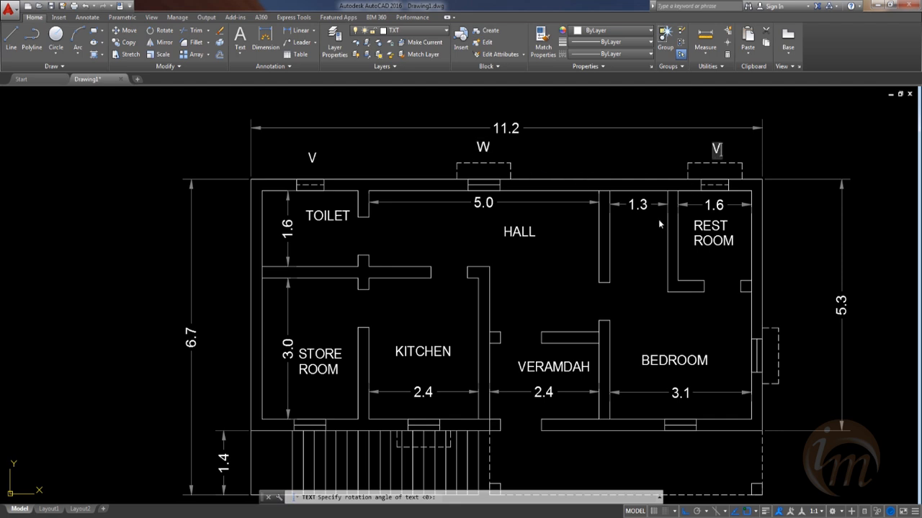
# Step: Place a "W" label below the store room's south window and another below the kitchen's south window
pyautogui.moveTo(614, 258); pyautogui.dragTo(616, 192, button='middle')
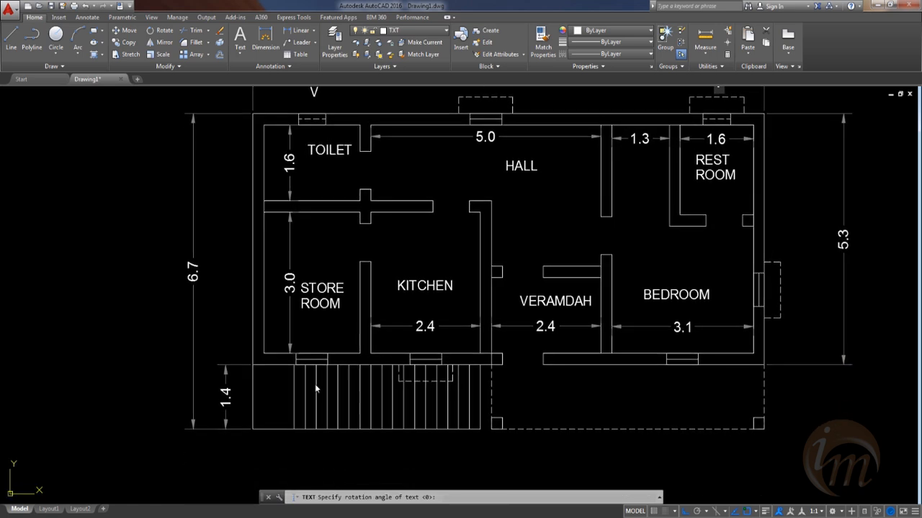
pyautogui.scroll(2, 293, 386)
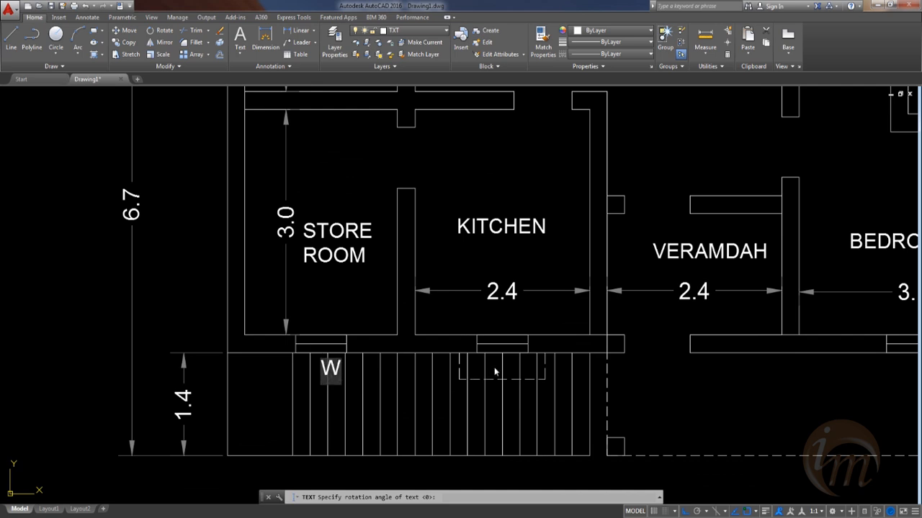
pyautogui.click(495, 397)
pyautogui.write('W')
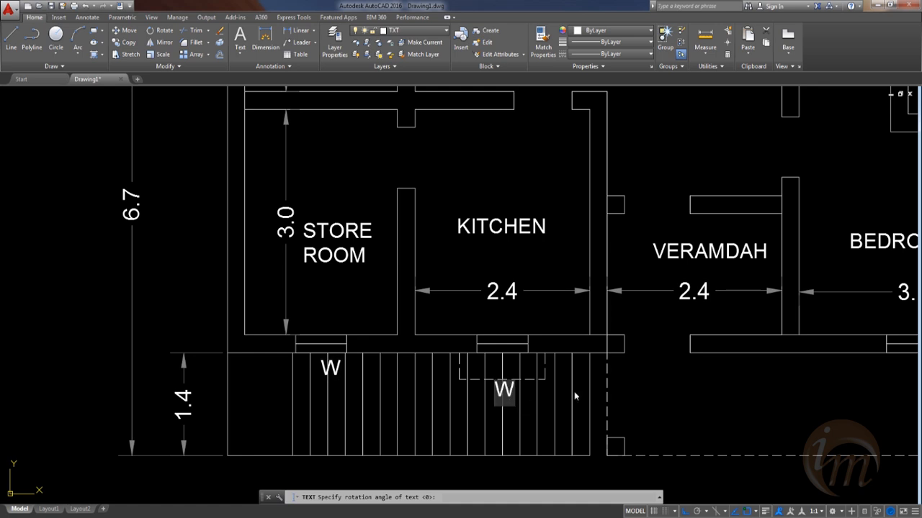
# Step: Place a "W" label below the bedroom's south window and finish the text command
pyautogui.moveTo(783, 360); pyautogui.dragTo(638, 375, button='middle')
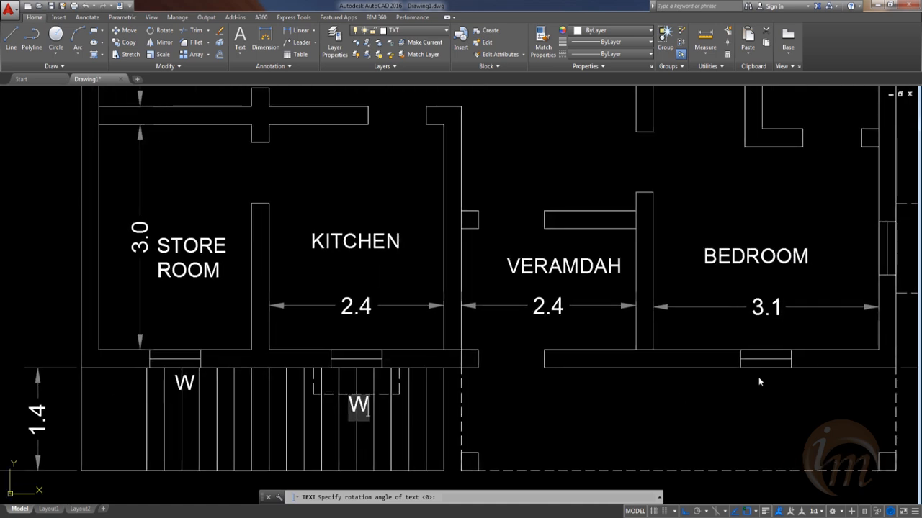
pyautogui.scroll(4, 763, 395)
pyautogui.write('W')
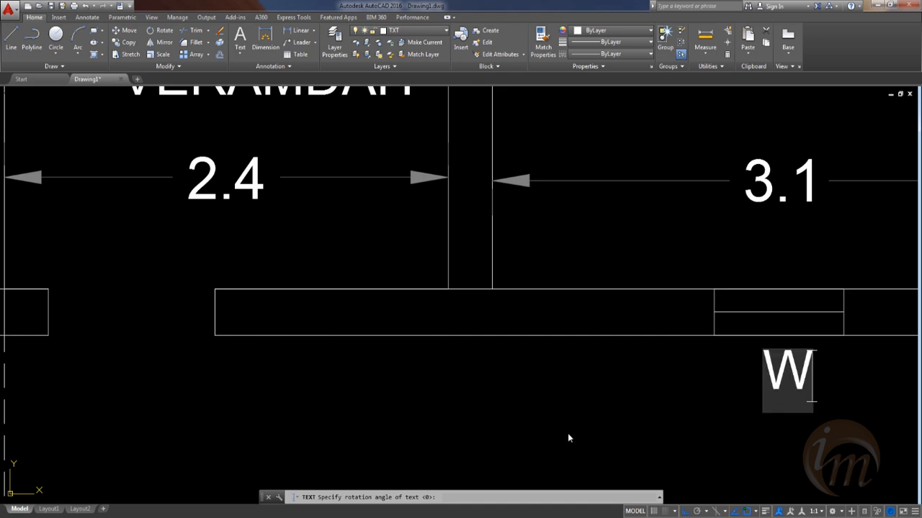
pyautogui.scroll(-2, 569, 435)
pyautogui.scroll(-5, 627, 438)
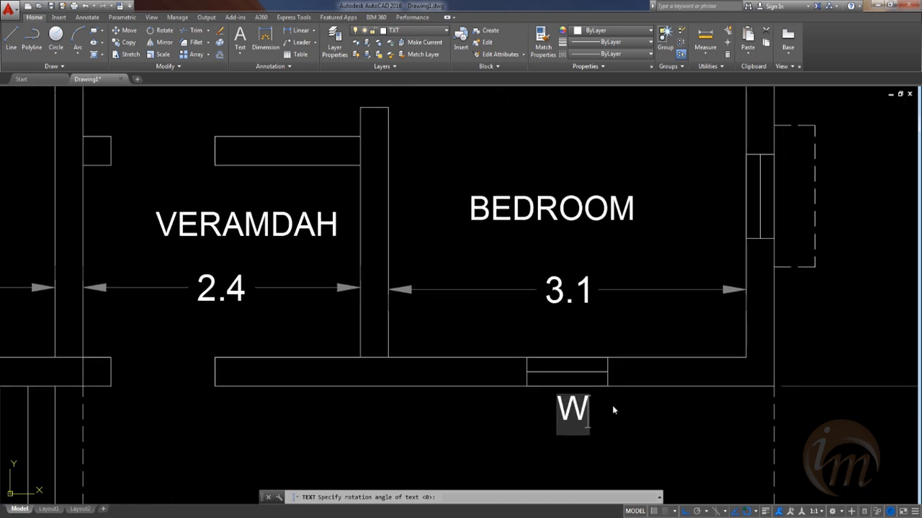
pyautogui.press('Return')
pyautogui.press('Return')
pyautogui.moveTo(688, 328); pyautogui.dragTo(710, 324, button='middle')
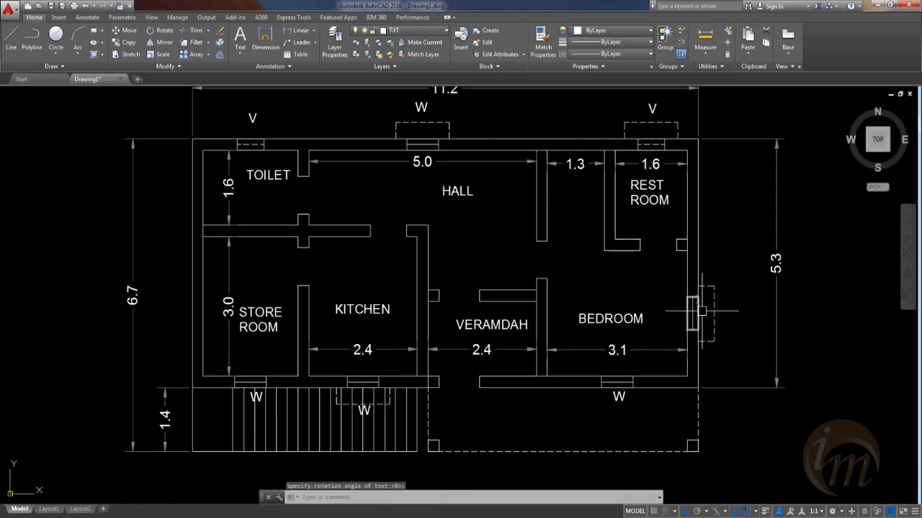
# Step: Add a "W" label rotated 270° at the default text height outside the bedroom's east window
pyautogui.write('DT')
pyautogui.press('Return')
pyautogui.click(727, 305)
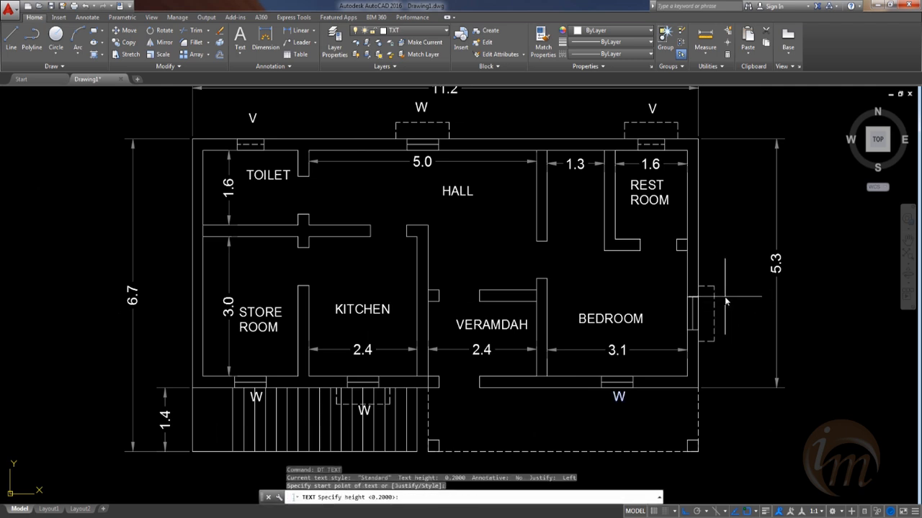
pyautogui.press('Return')
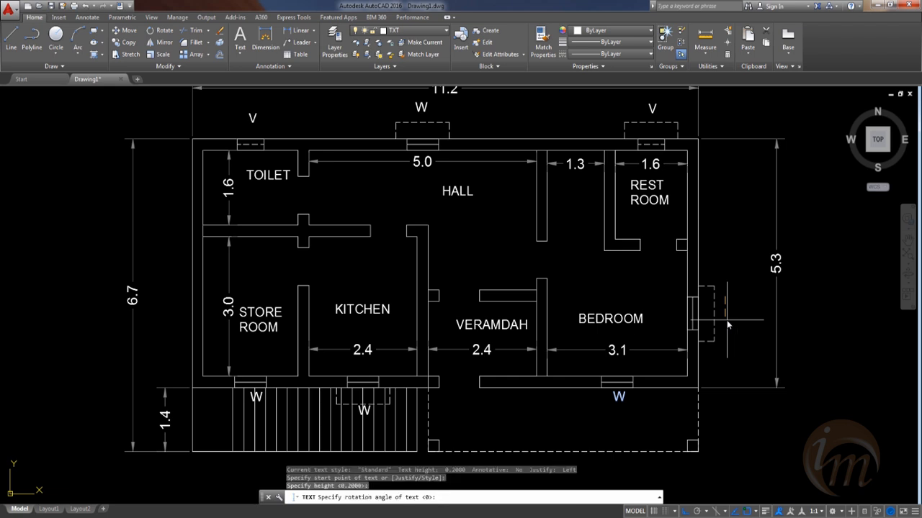
pyautogui.press('Return')
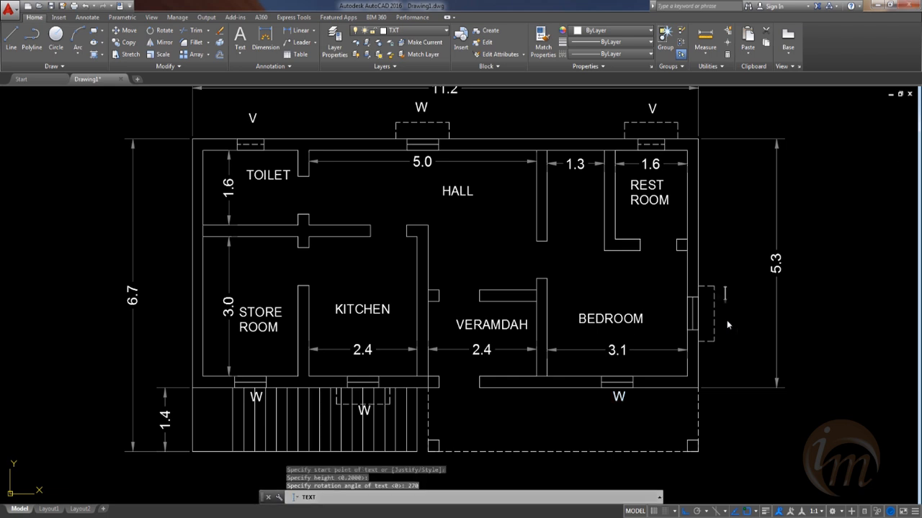
pyautogui.write('W')
pyautogui.press('Return')
pyautogui.press('Return')
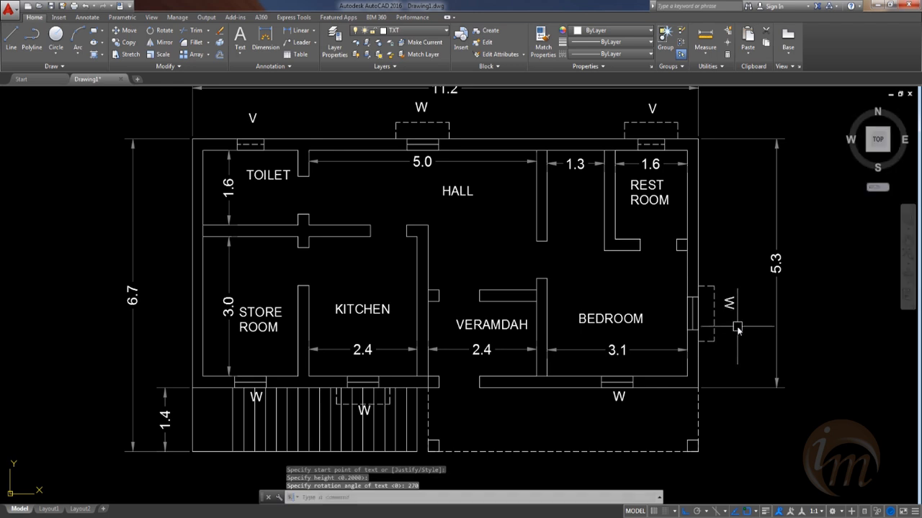
# Step: Move the rotated "W" label freely with Ortho off so it sits beside the middle of the bedroom's east window
pyautogui.moveTo(738, 327); pyautogui.dragTo(722, 347, button='middle')
pyautogui.click(721, 346)
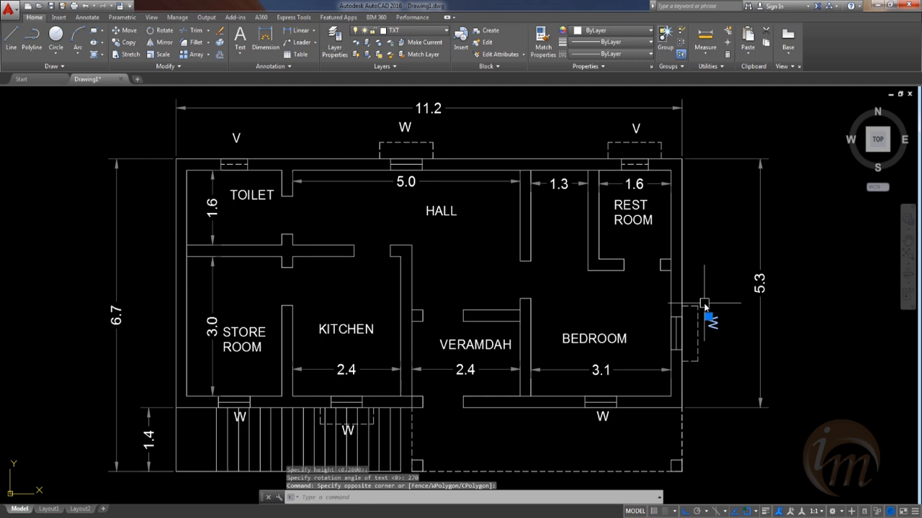
pyautogui.write('m')
pyautogui.press('Return')
pyautogui.click(711, 323)
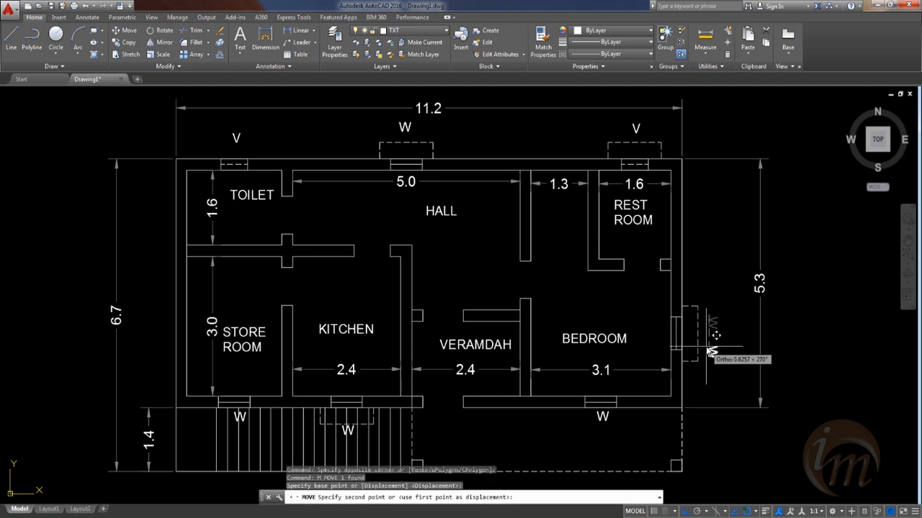
pyautogui.scroll(4, 709, 328)
pyautogui.press('F8')
pyautogui.click(695, 322)
pyautogui.press('Escape')
pyautogui.scroll(-4, 716, 358)
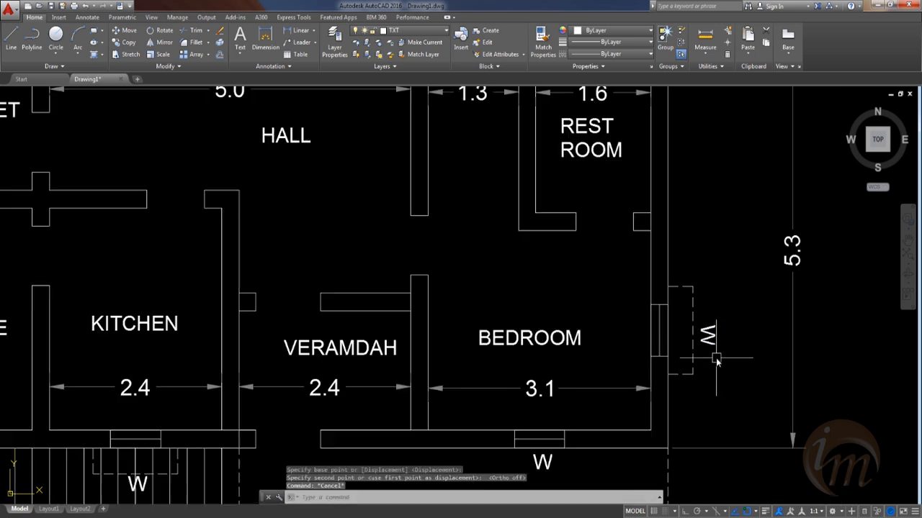
# Step: Label the toilet's door opening "D1" with single-line text at rotation 0
pyautogui.moveTo(592, 372); pyautogui.dragTo(643, 362, button='middle')
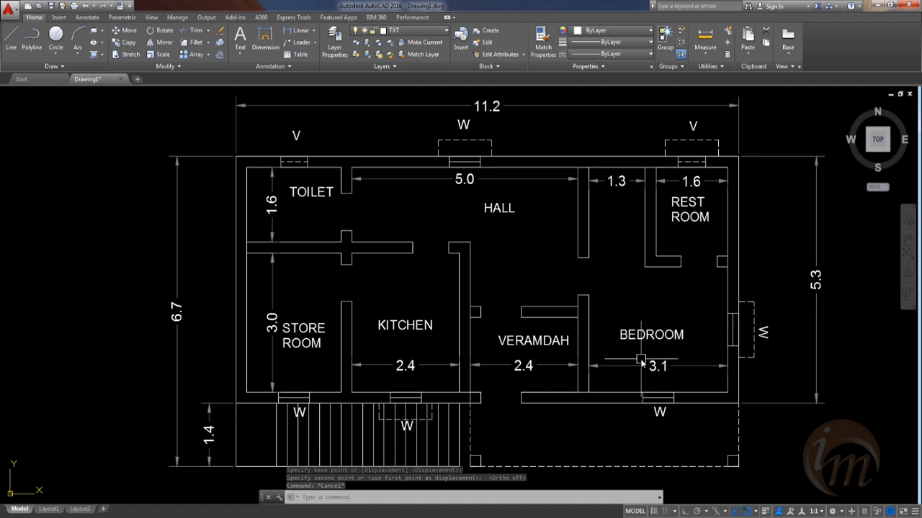
pyautogui.moveTo(430, 310); pyautogui.dragTo(457, 301, button='middle')
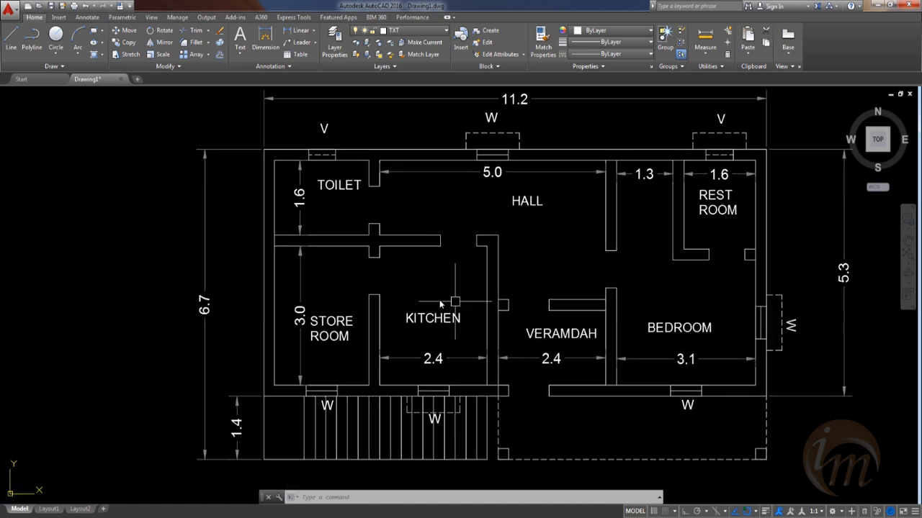
pyautogui.moveTo(353, 255); pyautogui.dragTo(354, 328, button='middle')
pyautogui.write('DT')
pyautogui.press('Return')
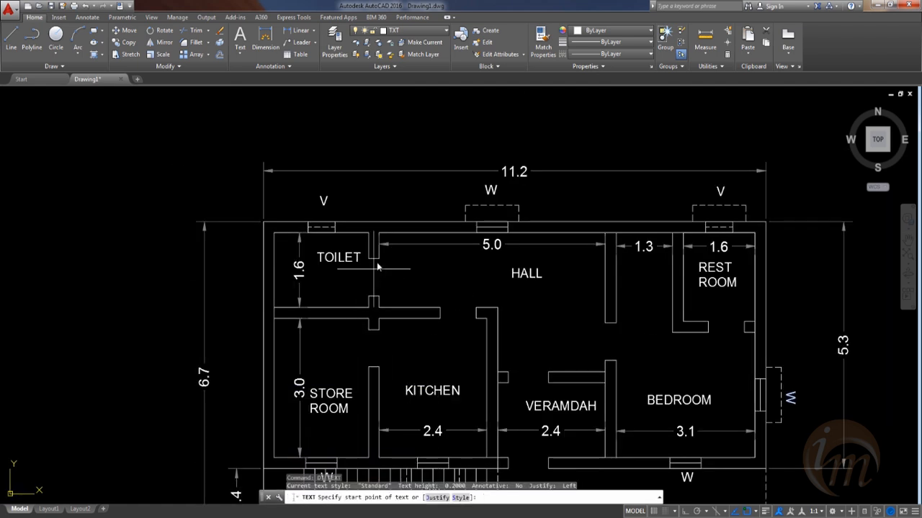
pyautogui.scroll(5, 377, 262)
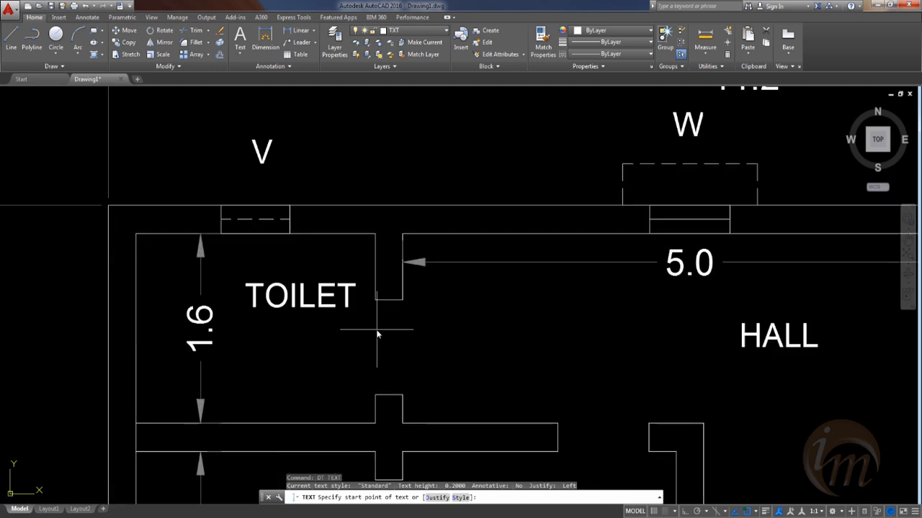
pyautogui.click(376, 338)
pyautogui.press('Return')
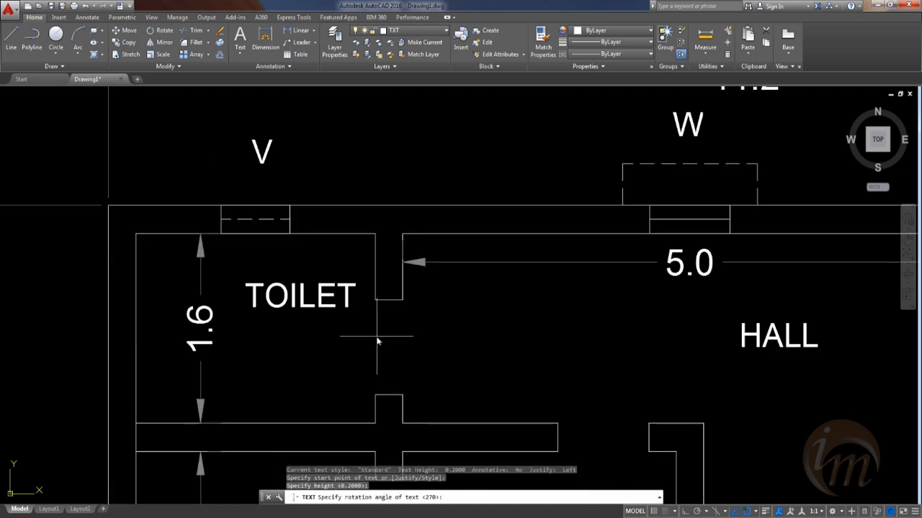
pyautogui.write('0')
pyautogui.press('Return')
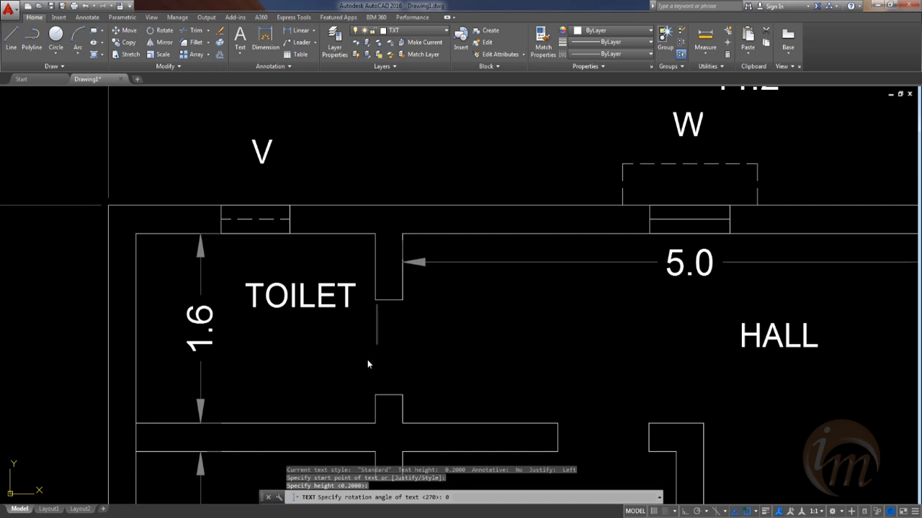
pyautogui.write('D1')
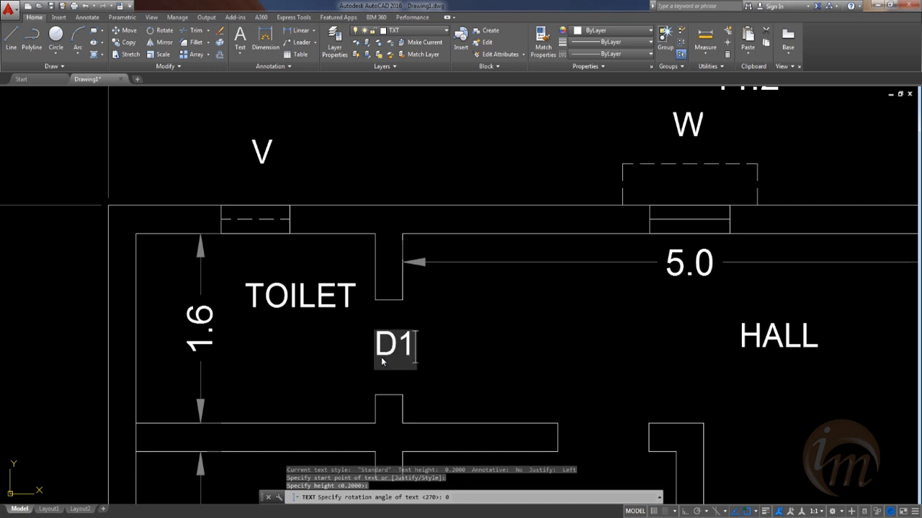
# Step: Place a "D1" label in the store room's door opening and another in the kitchen's door opening
pyautogui.scroll(-4, 382, 332)
pyautogui.scroll(3, 372, 378)
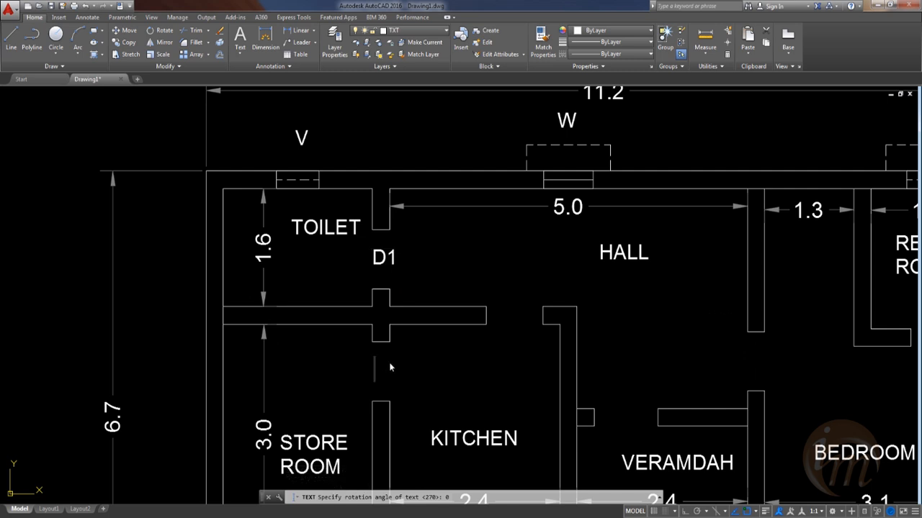
pyautogui.moveTo(502, 326); pyautogui.dragTo(476, 334, button='middle')
pyautogui.click(478, 326)
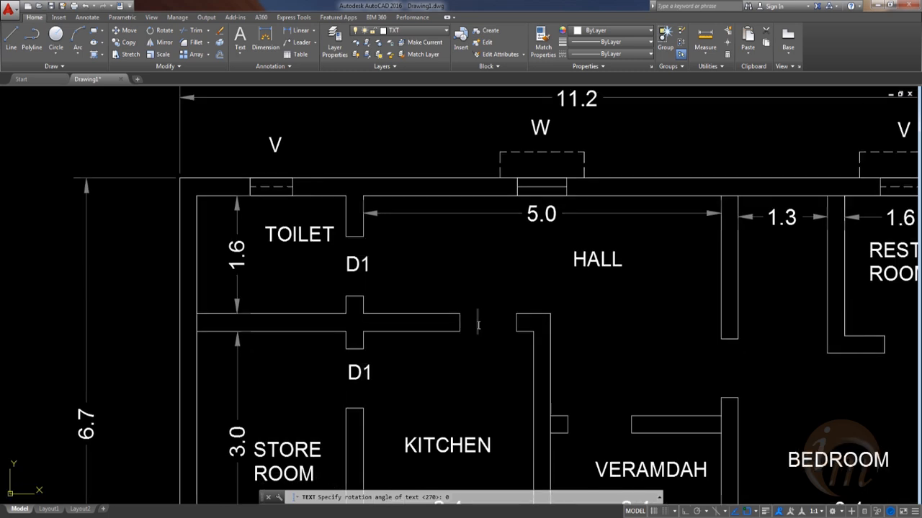
pyautogui.moveTo(488, 414); pyautogui.dragTo(431, 406, button='middle')
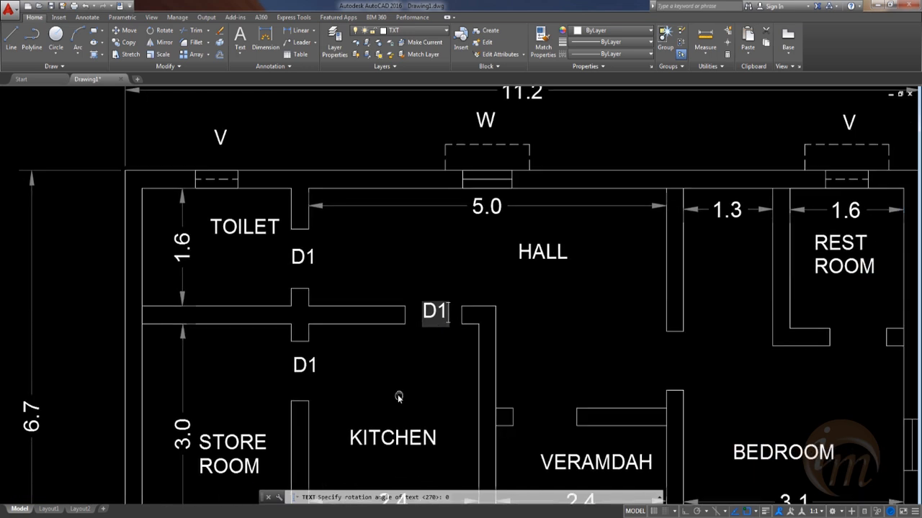
# Step: Mark the veramdah's north and south door openings with "D"
pyautogui.click(534, 409)
pyautogui.moveTo(558, 407); pyautogui.dragTo(524, 230, button='middle')
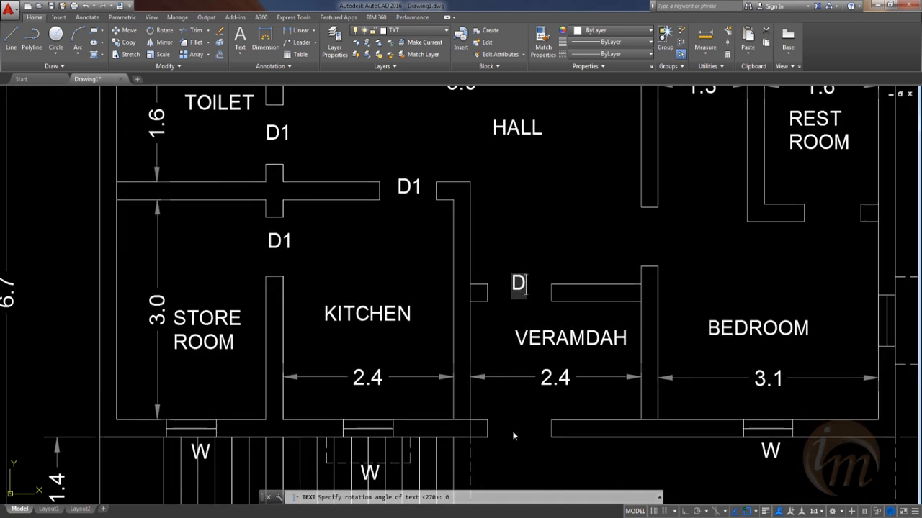
pyautogui.moveTo(565, 396)
pyautogui.mouseDown(button='middle')
pyautogui.moveTo(419, 412)
pyautogui.moveTo(375, 454)
pyautogui.mouseUp(button='middle')
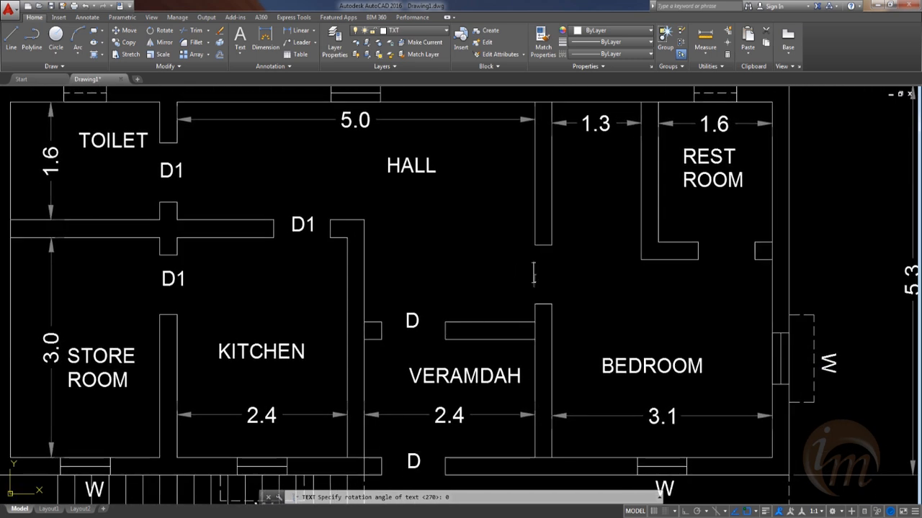
# Step: Place "D1" labels in the bedroom and rest room door openings and finish the text command
pyautogui.moveTo(601, 318); pyautogui.dragTo(505, 337, button='middle')
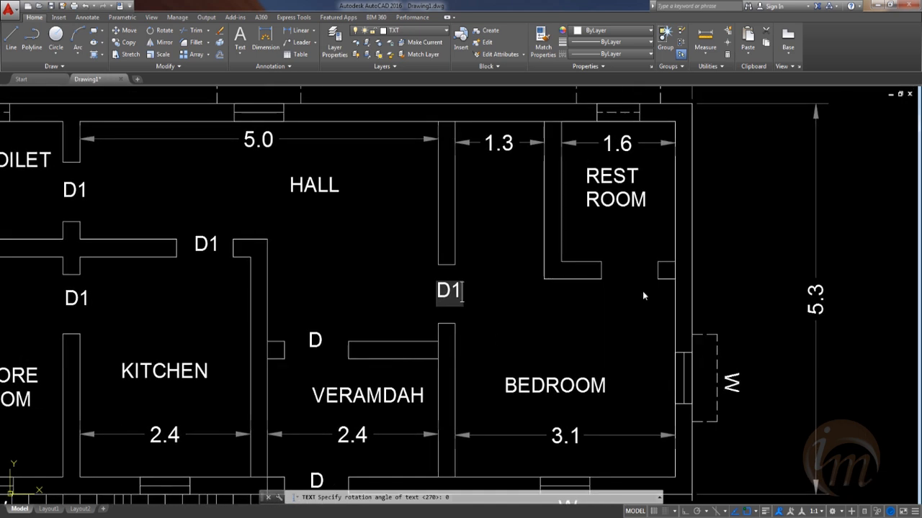
pyautogui.click(619, 272)
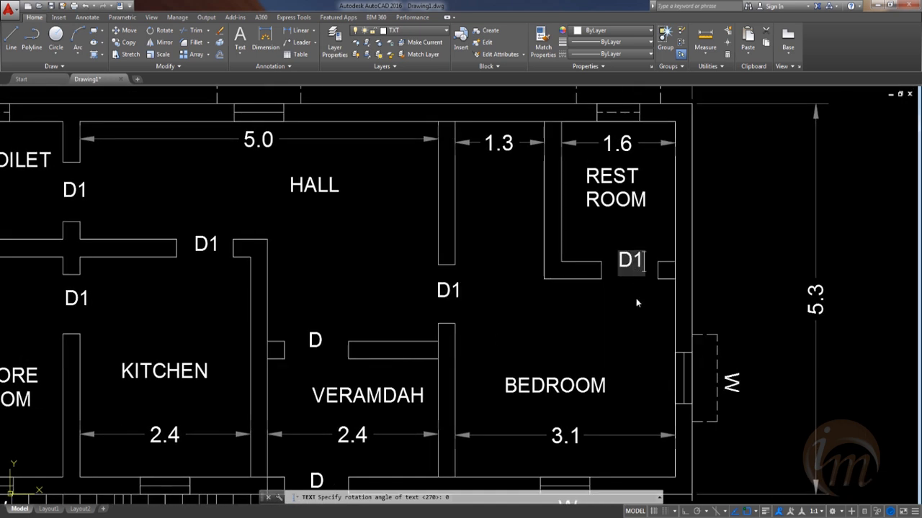
pyautogui.press('Return')
pyautogui.press('Return')
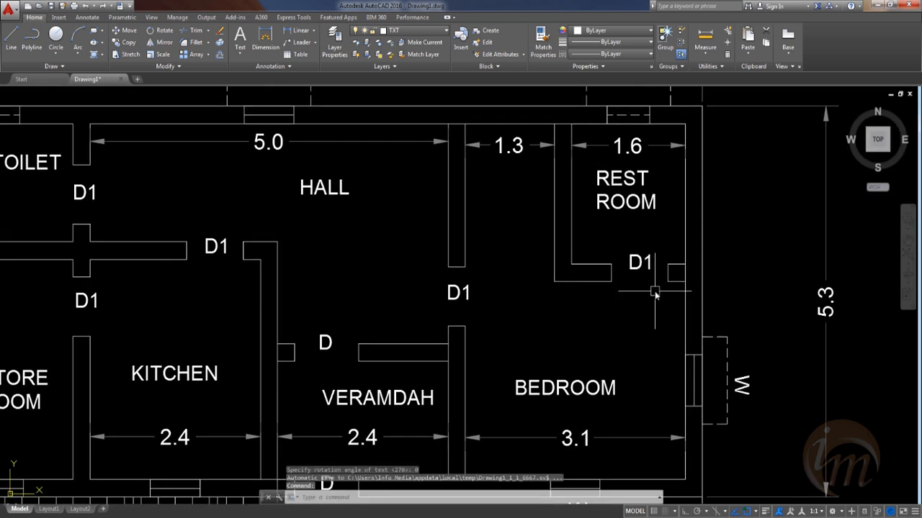
# Step: On the DIM layer, add a vertical linear dimension outside the east wall from the rest room's south wall to the bedroom's south wall
pyautogui.click(382, 32)
pyautogui.click(404, 68)
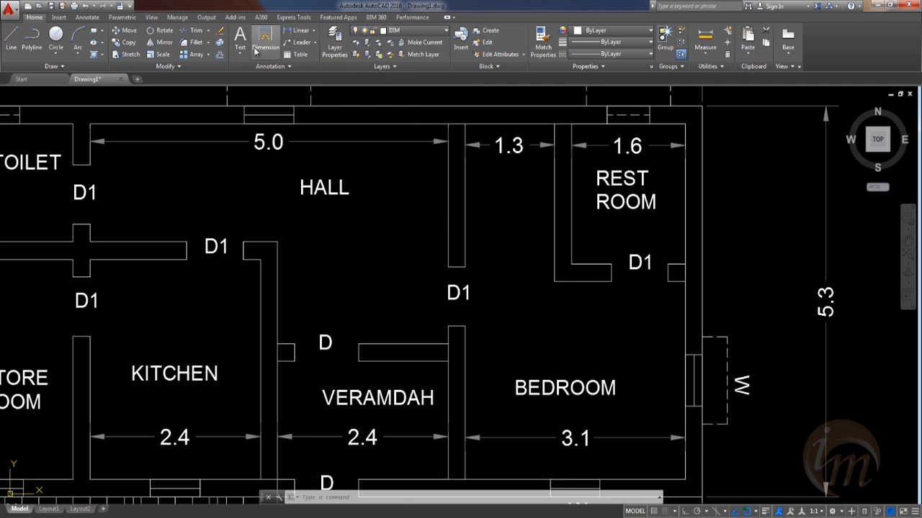
pyautogui.click(288, 30)
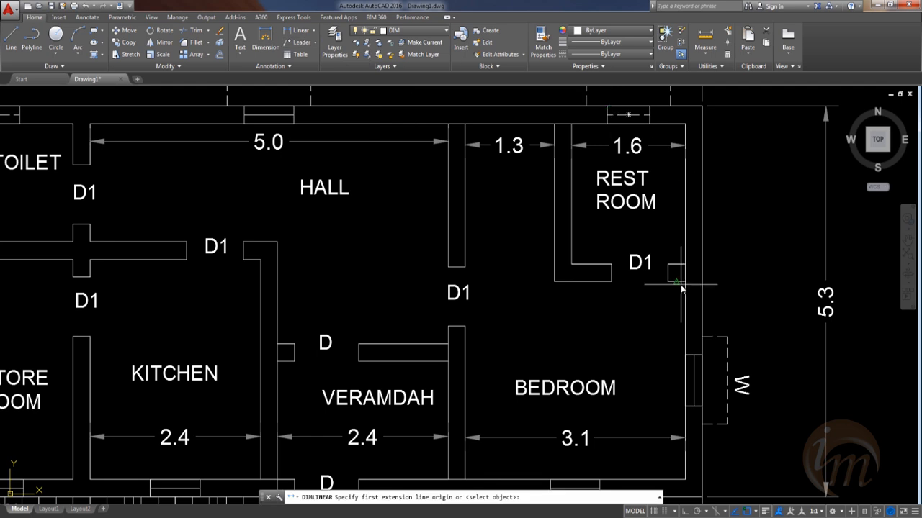
pyautogui.click(687, 287)
pyautogui.moveTo(685, 389); pyautogui.dragTo(669, 313, button='middle')
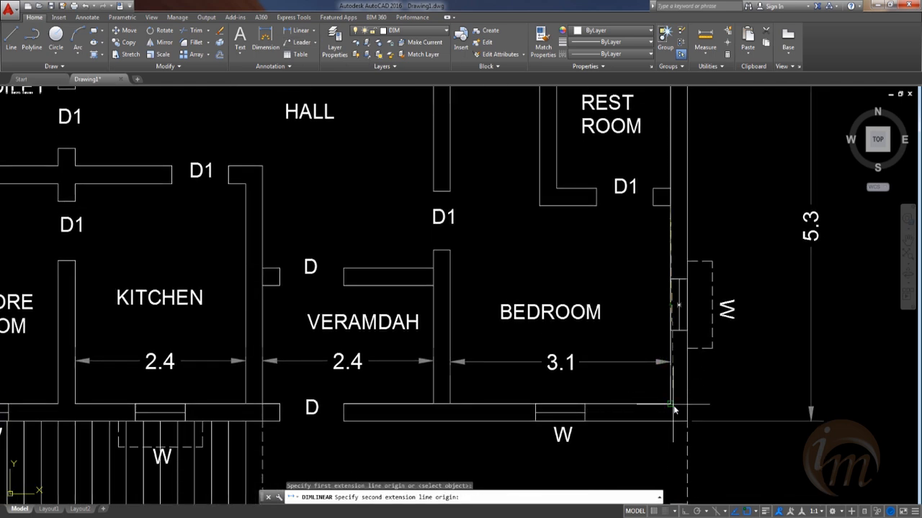
pyautogui.click(670, 409)
pyautogui.click(767, 356)
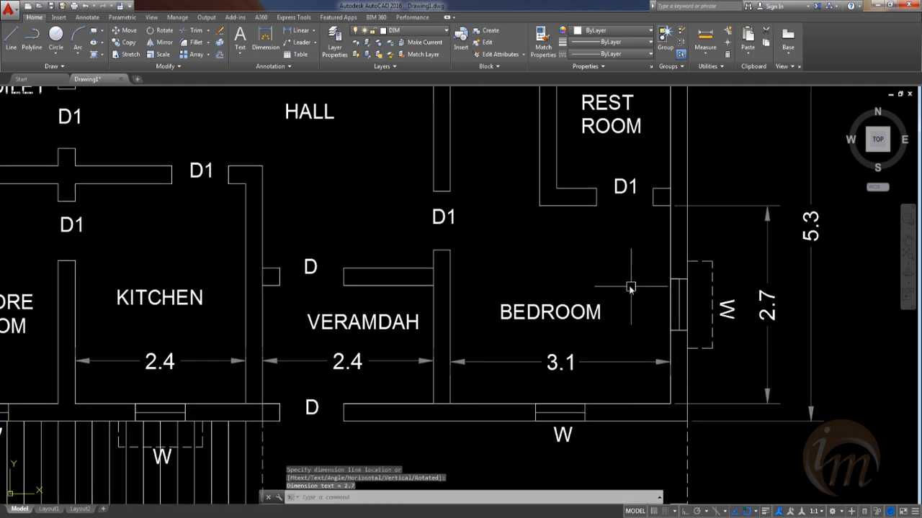
# Step: Turn off the DIM and TXT layers so only the floor plan geometry is displayed
pyautogui.scroll(-2, 628, 285)
pyautogui.moveTo(618, 290); pyautogui.dragTo(608, 319, button='middle')
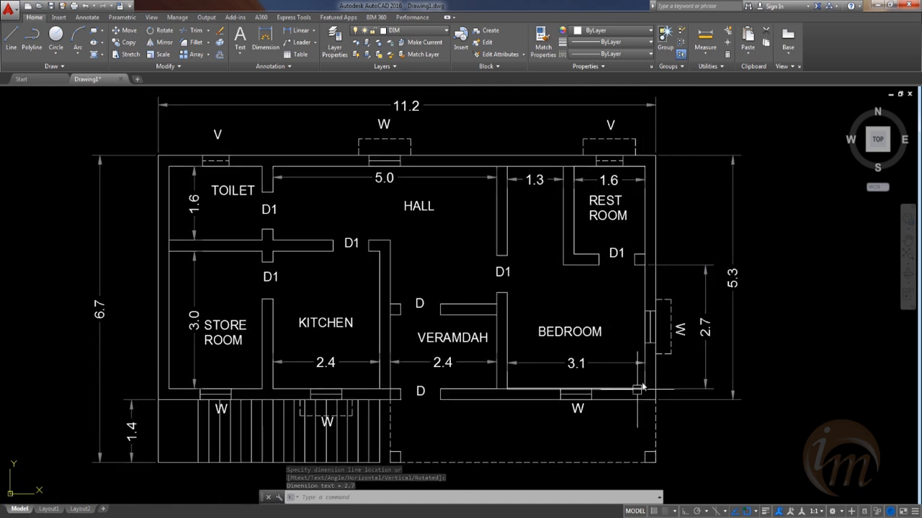
pyautogui.moveTo(573, 264); pyautogui.dragTo(618, 247, button='middle')
pyautogui.moveTo(462, 294); pyautogui.dragTo(490, 307, button='middle')
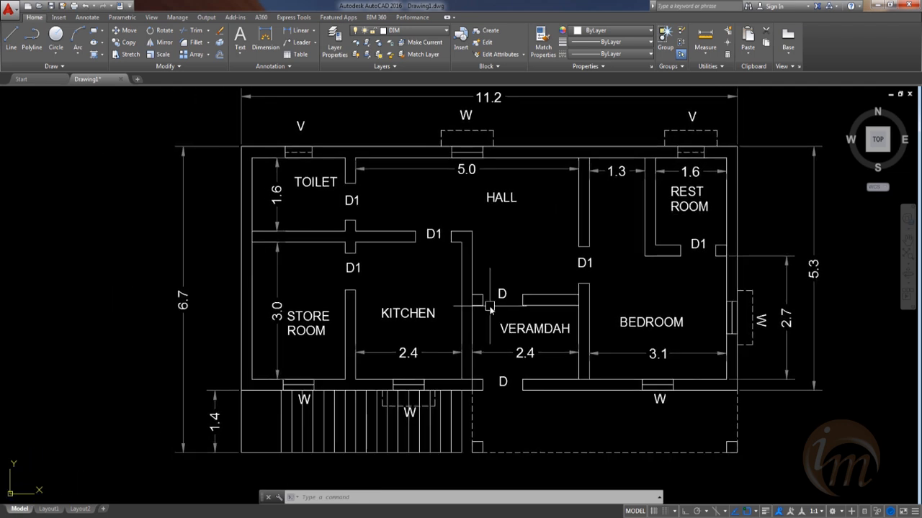
pyautogui.scroll(-3, 490, 307)
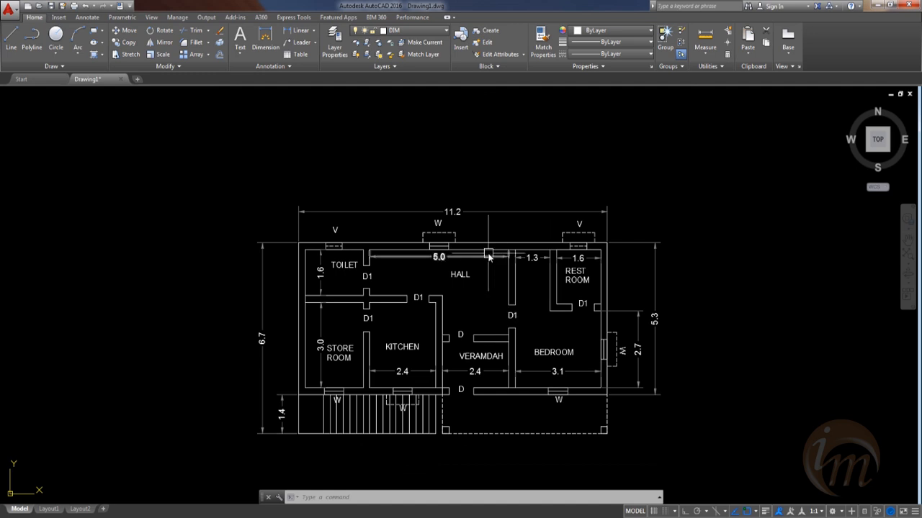
pyautogui.click(427, 31)
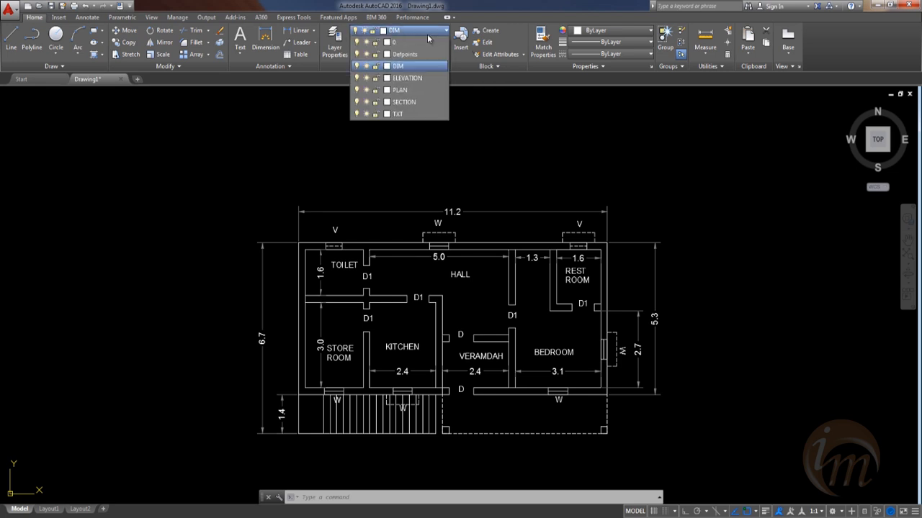
pyautogui.click(357, 67)
pyautogui.click(420, 248)
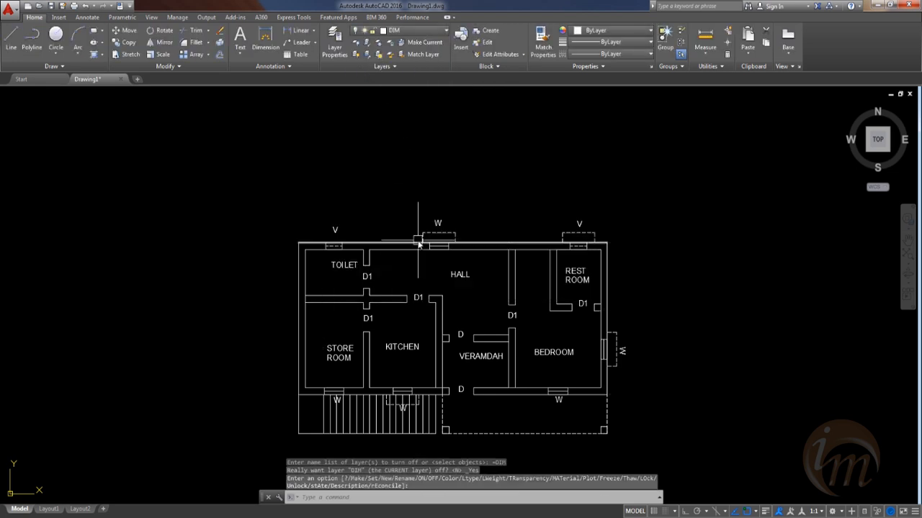
pyautogui.click(380, 31)
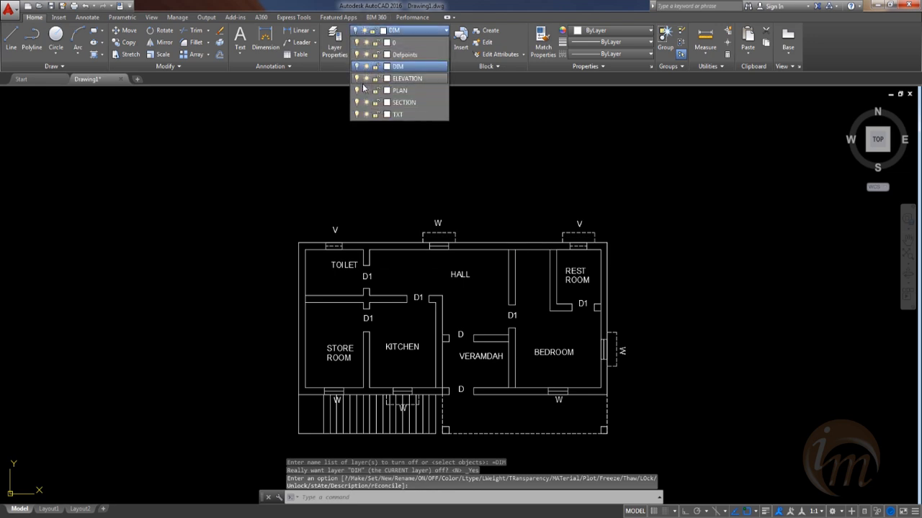
pyautogui.click(358, 115)
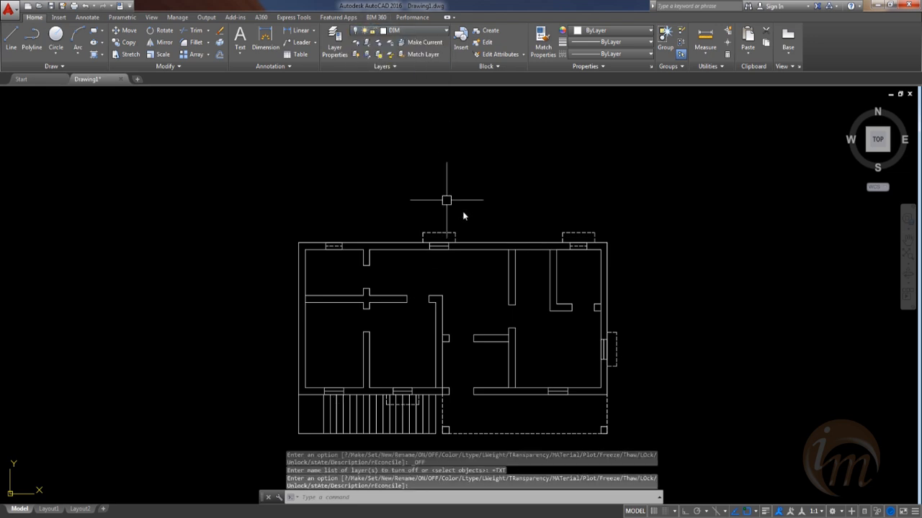
# Step: Draw vertical construction lines through the outer faces of the floor plan's west and east walls
pyautogui.moveTo(492, 223)
pyautogui.mouseDown(button='middle')
pyautogui.moveTo(512, 193)
pyautogui.moveTo(535, 195)
pyautogui.moveTo(524, 200)
pyautogui.moveTo(523, 241)
pyautogui.moveTo(501, 267)
pyautogui.mouseUp(button='middle')
pyautogui.scroll(-2, 529, 200)
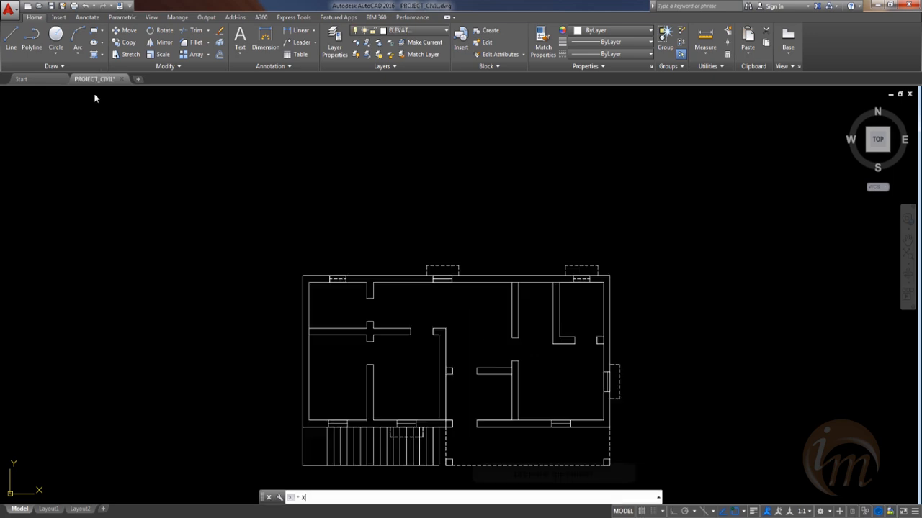
pyautogui.write('xl')
pyautogui.press('Return')
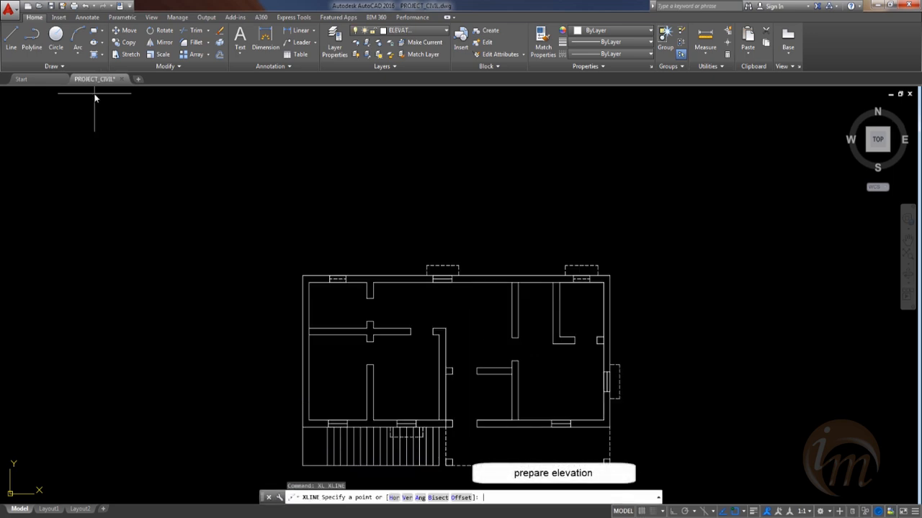
pyautogui.write('V')
pyautogui.press('Return')
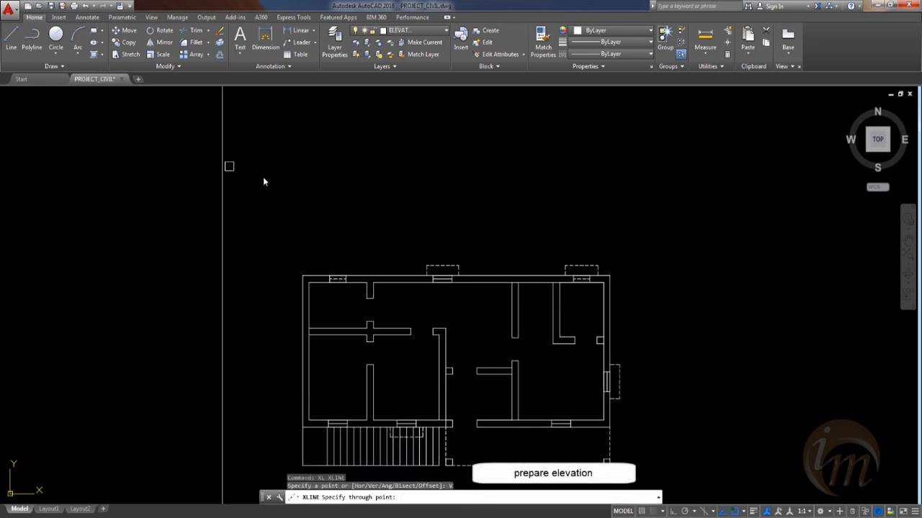
pyautogui.click(302, 276)
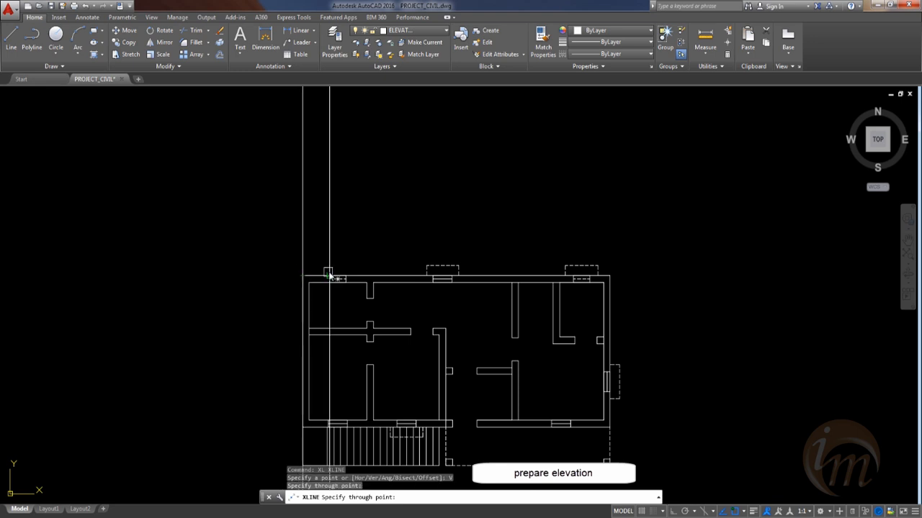
pyautogui.click(610, 275)
pyautogui.moveTo(424, 240); pyautogui.dragTo(407, 308, button='middle')
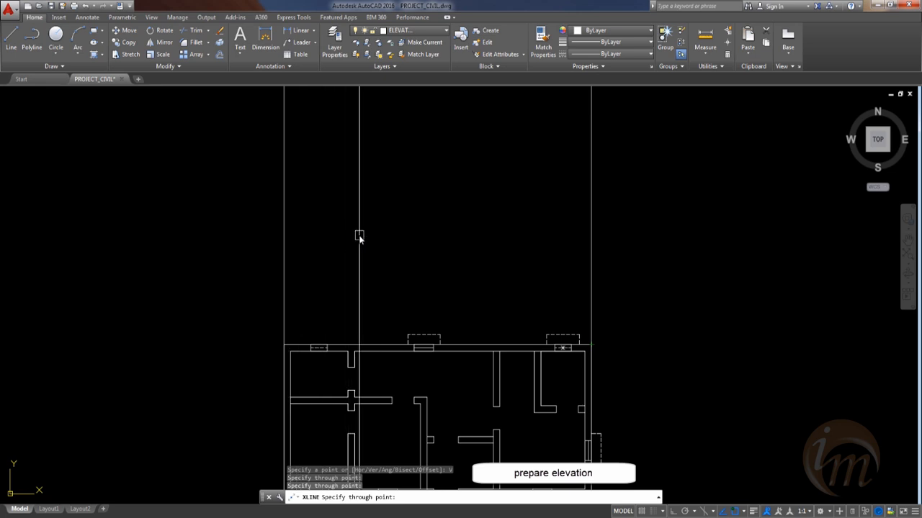
# Step: Add a vertical construction line through the verandah's west edge at the south wall and finish the construction line command
pyautogui.moveTo(366, 266); pyautogui.dragTo(351, 204, button='middle')
pyautogui.scroll(-2, 351, 204)
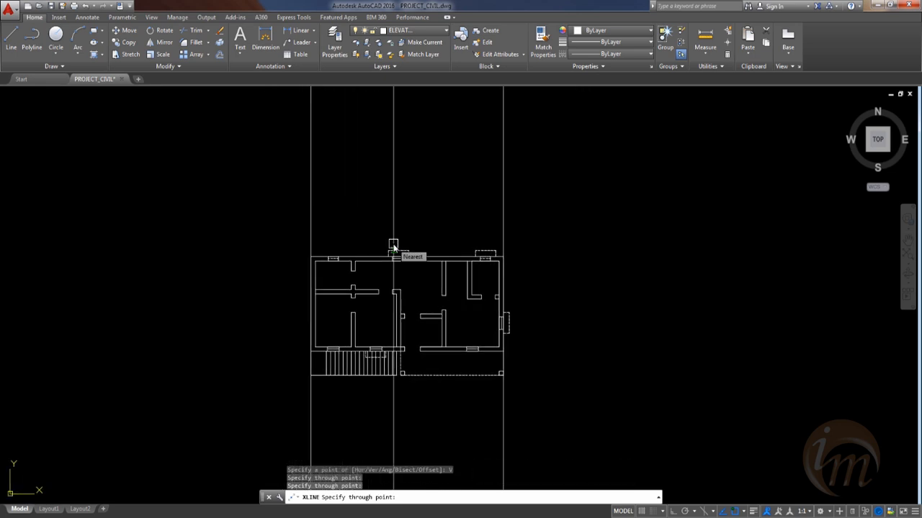
pyautogui.scroll(4, 393, 246)
pyautogui.scroll(-2, 393, 232)
pyautogui.moveTo(405, 309); pyautogui.dragTo(405, 146, button='middle')
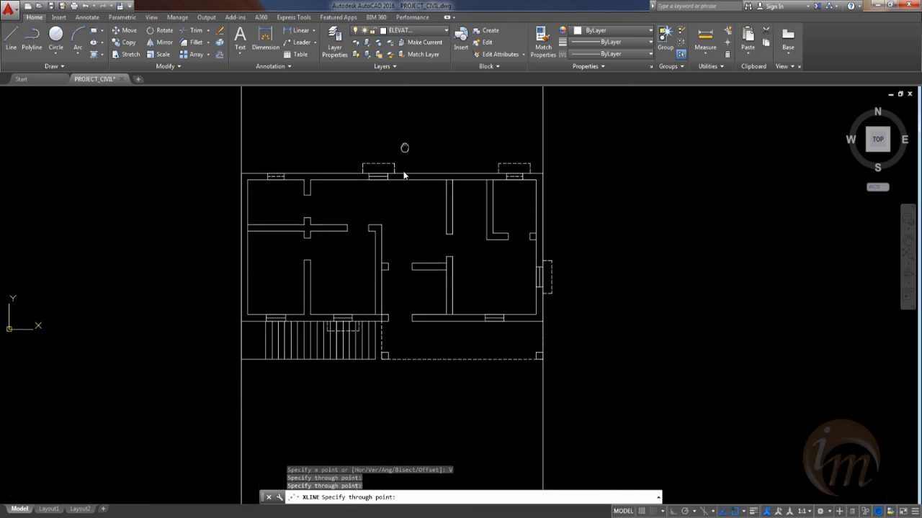
pyautogui.click(381, 322)
pyautogui.moveTo(443, 176); pyautogui.dragTo(411, 396, button='middle')
pyautogui.click(208, 211)
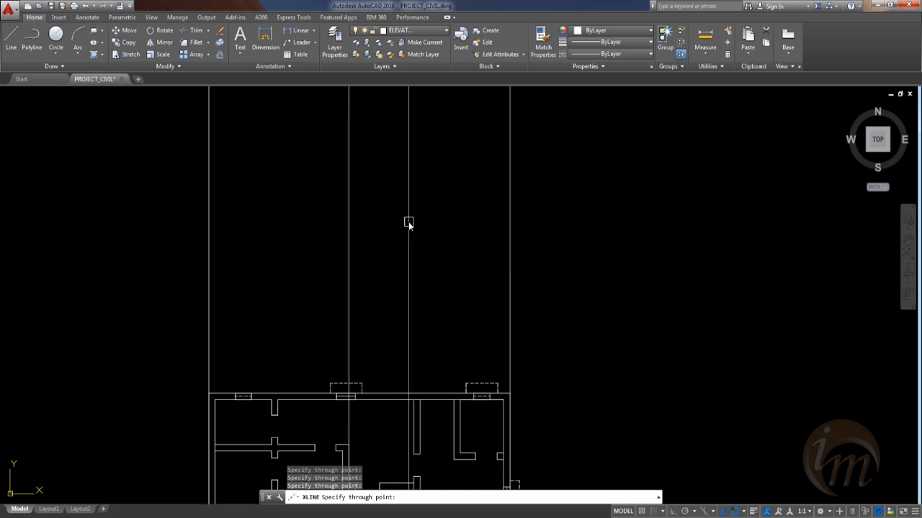
pyautogui.moveTo(305, 226)
pyautogui.mouseDown(button='middle')
pyautogui.moveTo(370, 220)
pyautogui.moveTo(370, 193)
pyautogui.mouseUp(button='middle')
pyautogui.moveTo(395, 314); pyautogui.dragTo(372, 137, button='middle')
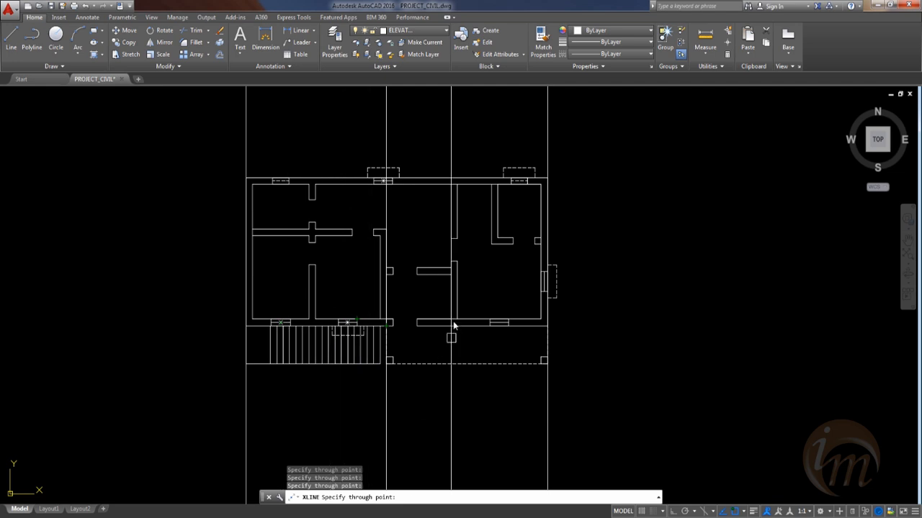
pyautogui.moveTo(386, 267)
pyautogui.mouseDown(button='middle')
pyautogui.moveTo(390, 319)
pyautogui.moveTo(437, 367)
pyautogui.mouseUp(button='middle')
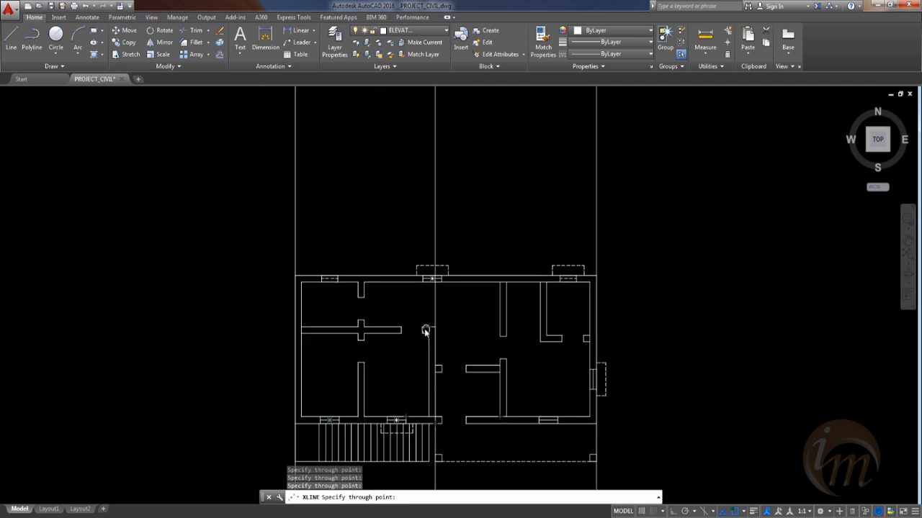
pyautogui.click(301, 280)
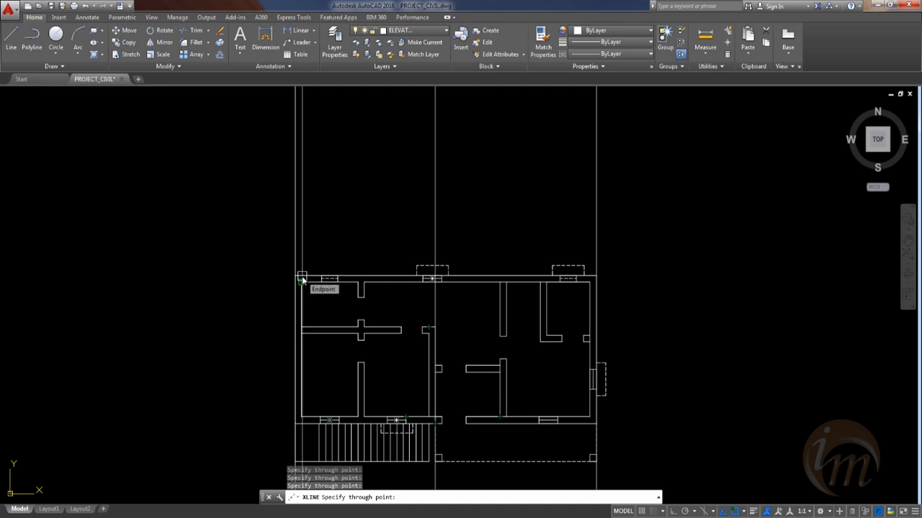
pyautogui.moveTo(344, 337)
pyautogui.mouseDown(button='middle')
pyautogui.moveTo(302, 329)
pyautogui.moveTo(298, 343)
pyautogui.moveTo(320, 348)
pyautogui.mouseUp(button='middle')
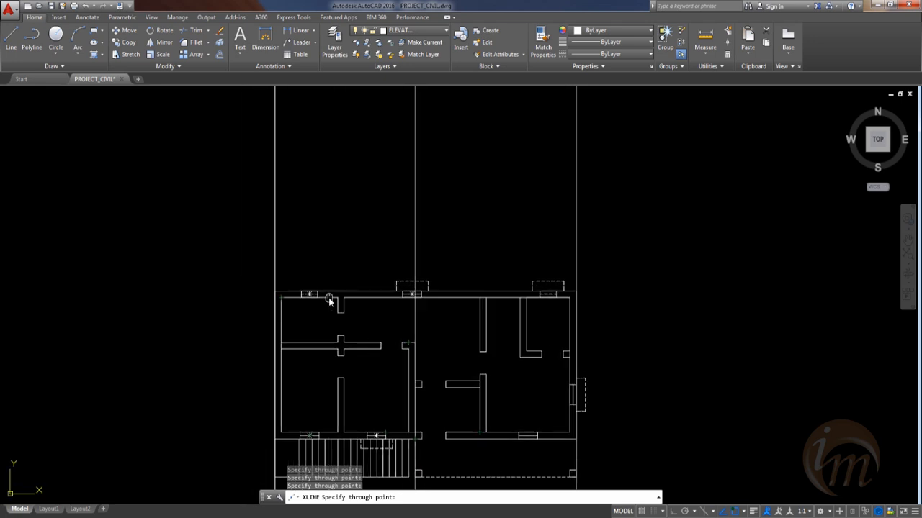
pyautogui.moveTo(328, 297); pyautogui.dragTo(324, 271, button='middle')
pyautogui.press('Escape')
# Step: With Ortho on, draw a horizontal base line about 12.57 units long above the plan, crossing all the vertical construction lines
pyautogui.moveTo(440, 260)
pyautogui.mouseDown(button='middle')
pyautogui.moveTo(398, 315)
pyautogui.moveTo(399, 332)
pyautogui.mouseUp(button='middle')
pyautogui.write('L')
pyautogui.press('Return')
pyautogui.click(527, 240)
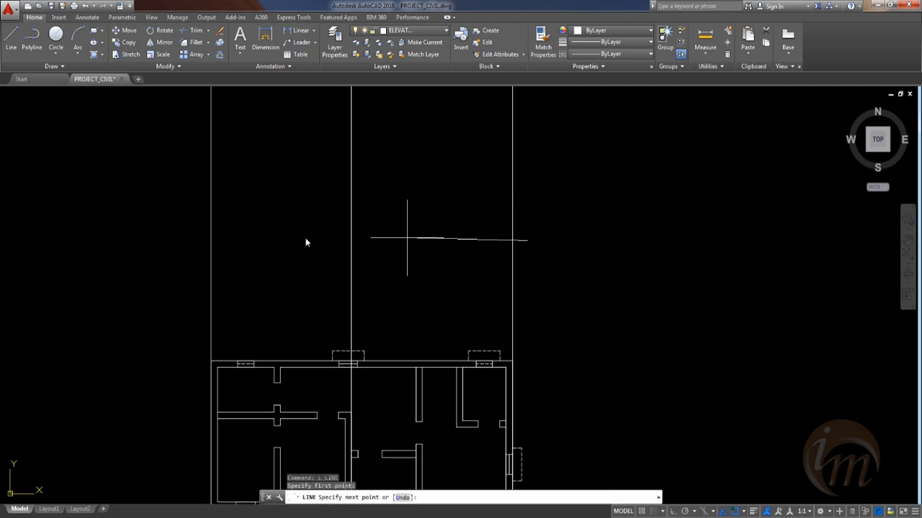
pyautogui.press('F8')
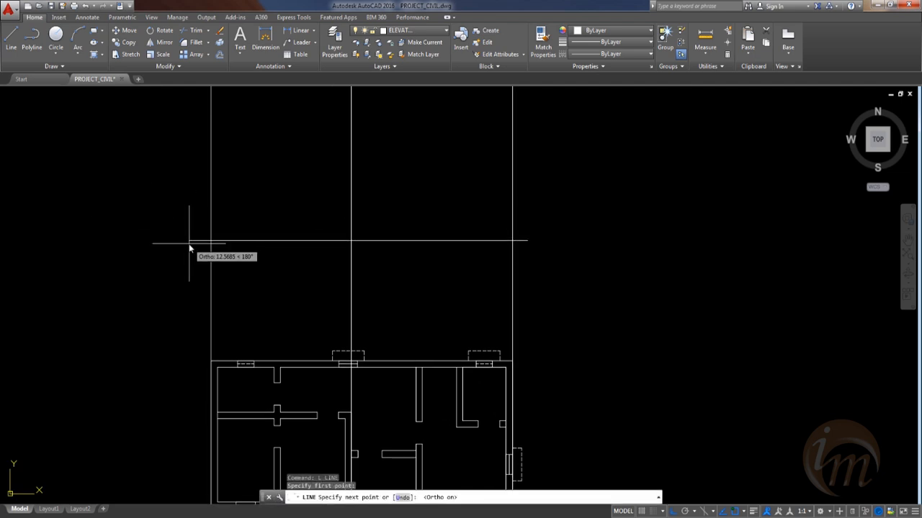
pyautogui.click(189, 249)
pyautogui.press('Escape')
pyautogui.scroll(-4, 376, 314)
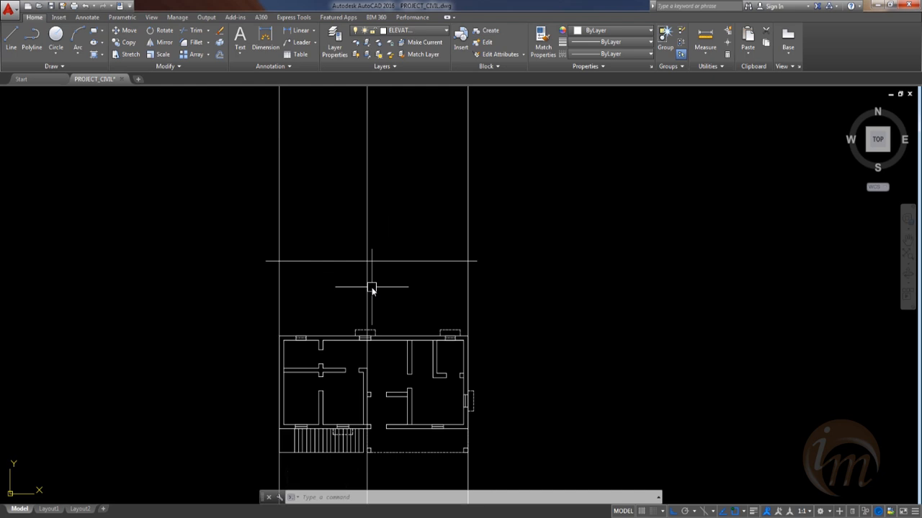
# Step: Offset the elevation's base line upward by 0.91, and offset the resulting line upward by another 0.91
pyautogui.write('o')
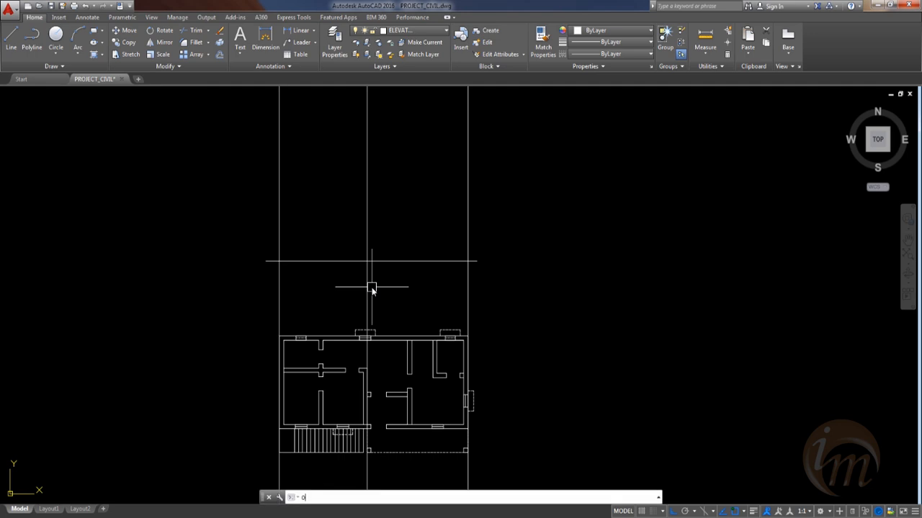
pyautogui.press('Return')
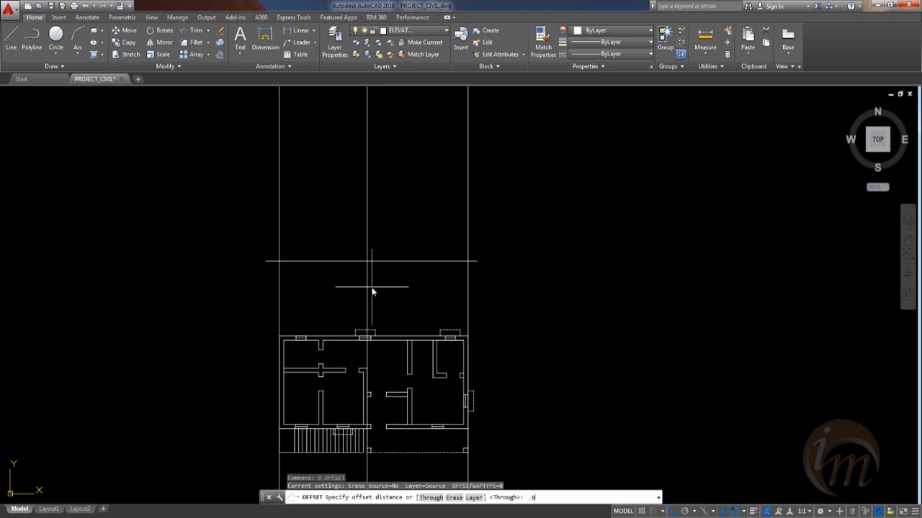
pyautogui.press('Return')
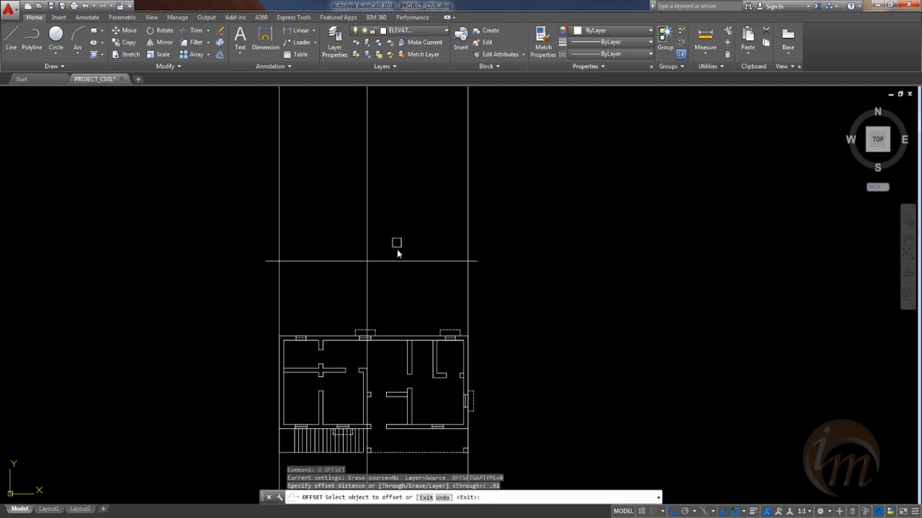
pyautogui.click(403, 261)
pyautogui.click(391, 237)
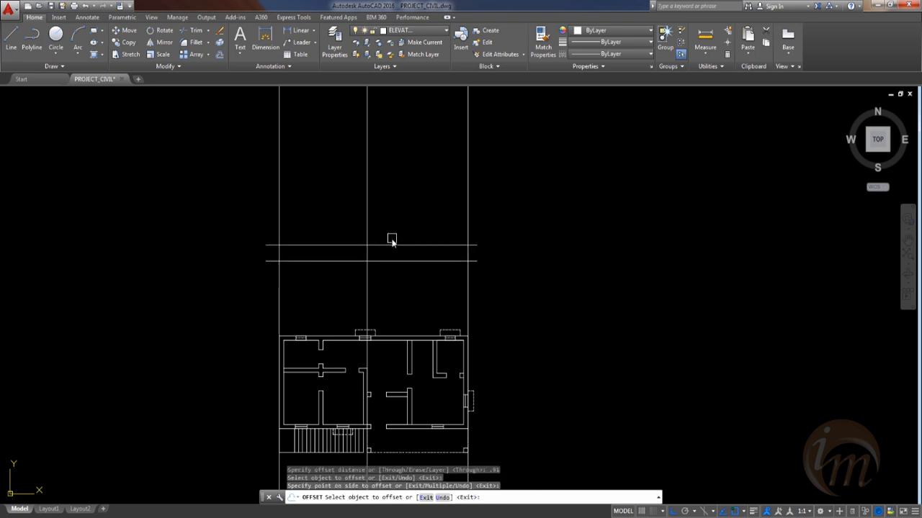
pyautogui.click(392, 245)
pyautogui.click(398, 192)
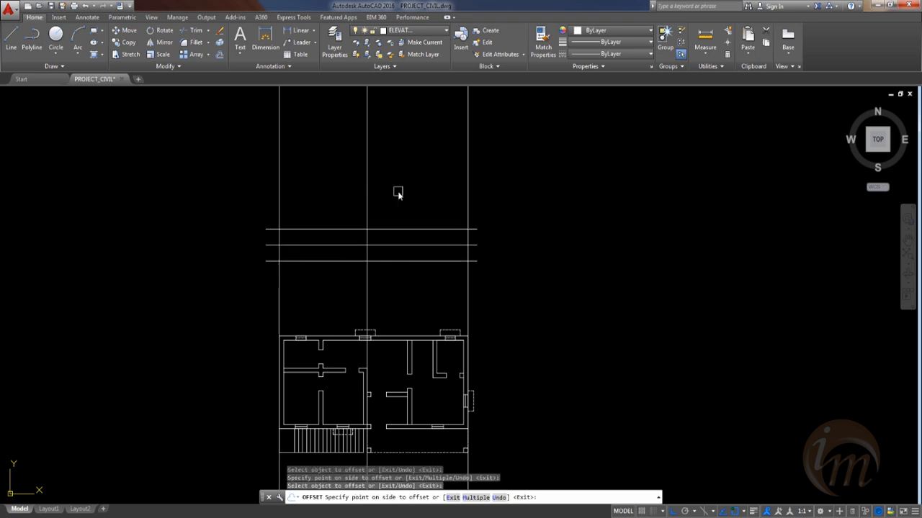
pyautogui.moveTo(397, 195)
pyautogui.mouseDown(button='middle')
pyautogui.moveTo(432, 278)
pyautogui.moveTo(432, 261)
pyautogui.mouseUp(button='middle')
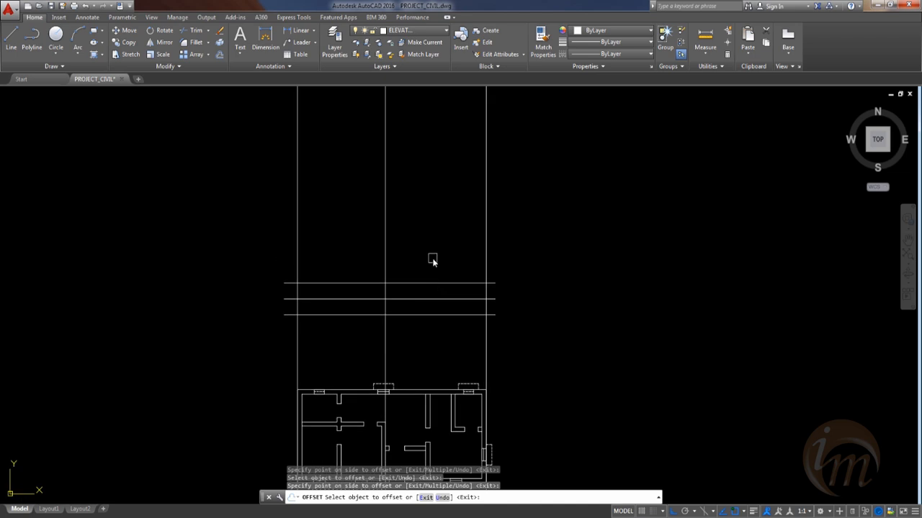
pyautogui.press('Escape')
# Step: Offset the uppermost horizontal elevation line upward by 1.2
pyautogui.write('o')
pyautogui.press('Return')
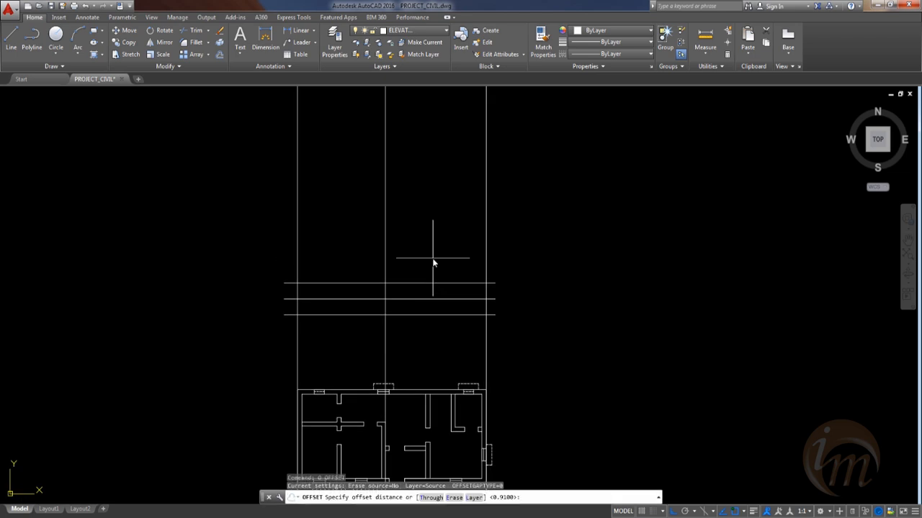
pyautogui.write('1.2')
pyautogui.press('Return')
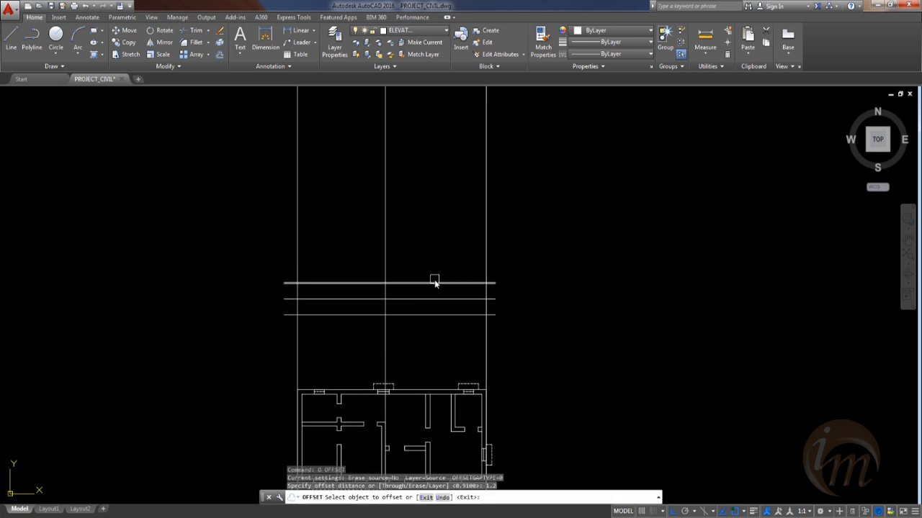
pyautogui.click(432, 283)
pyautogui.click(430, 236)
pyautogui.press('Escape')
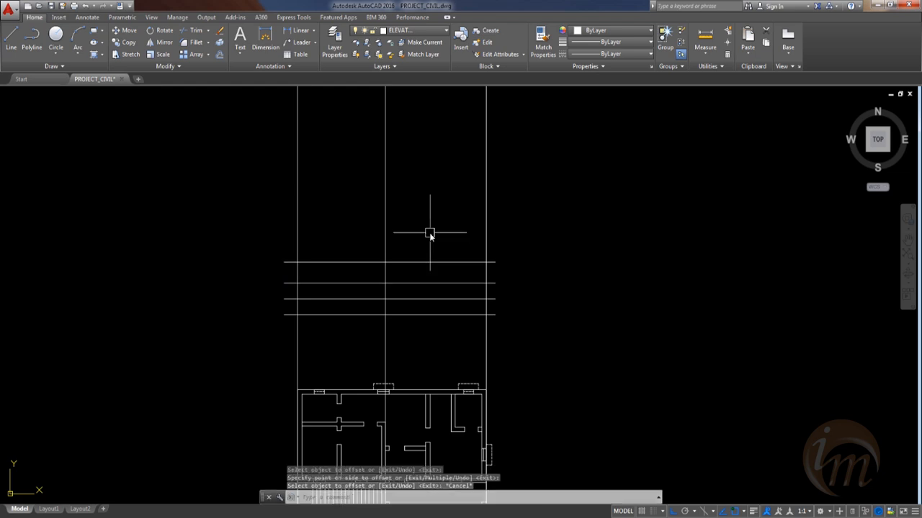
# Step: Offset the uppermost elevation line upward by 0.91 twice in succession to add two more horizontal lines
pyautogui.write('o')
pyautogui.press('Return')
pyautogui.write('.91')
pyautogui.press('Return')
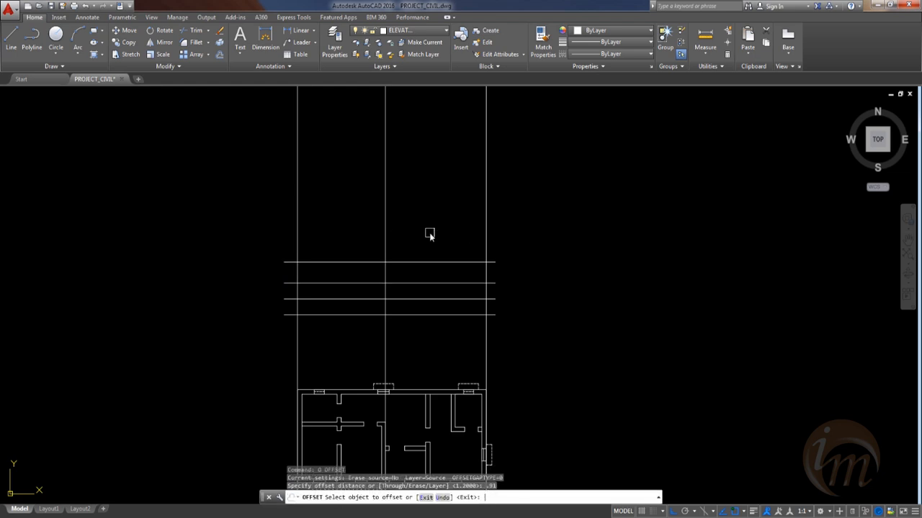
pyautogui.click(442, 262)
pyautogui.click(425, 222)
pyautogui.click(427, 246)
pyautogui.click(424, 216)
pyautogui.press('Escape')
# Step: Trim the ends of all horizontal elevation lines that extend beyond the outer west and east construction lines
pyautogui.moveTo(401, 280); pyautogui.dragTo(425, 276, button='middle')
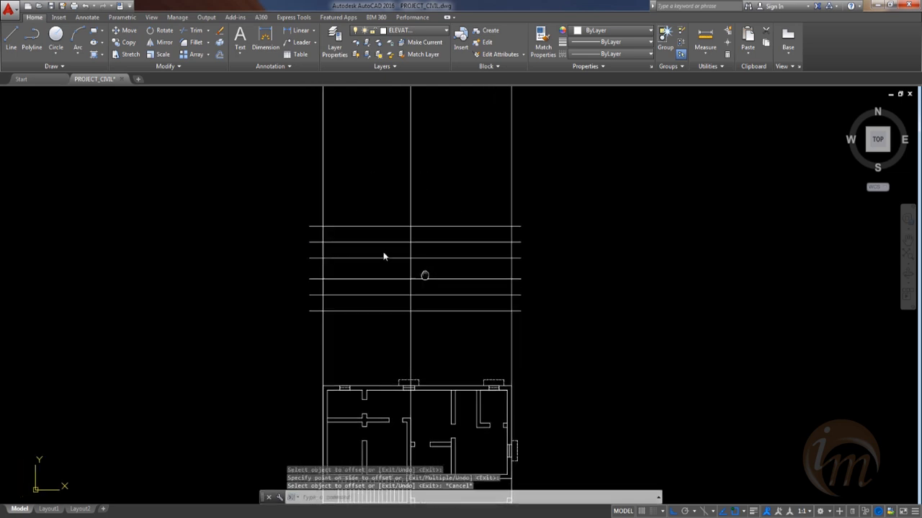
pyautogui.write('tr')
pyautogui.press('Return')
pyautogui.click(311, 329)
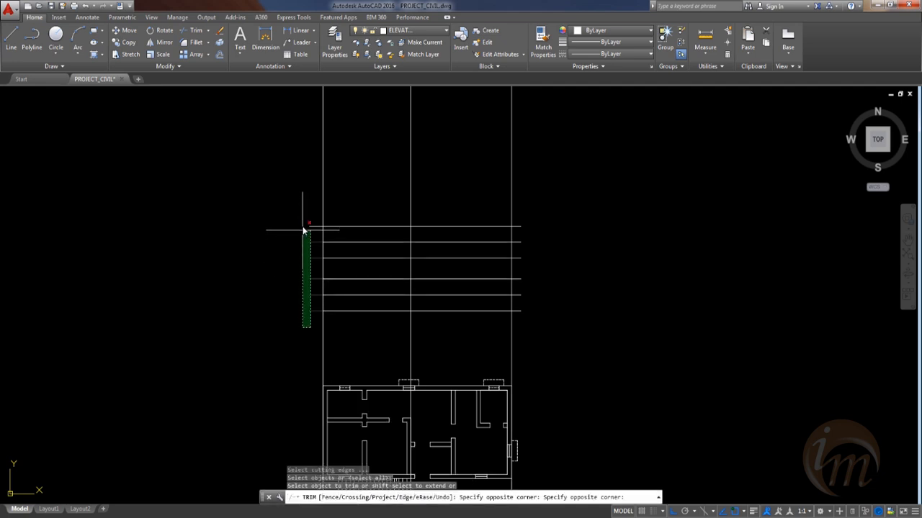
pyautogui.click(303, 214)
pyautogui.click(534, 335)
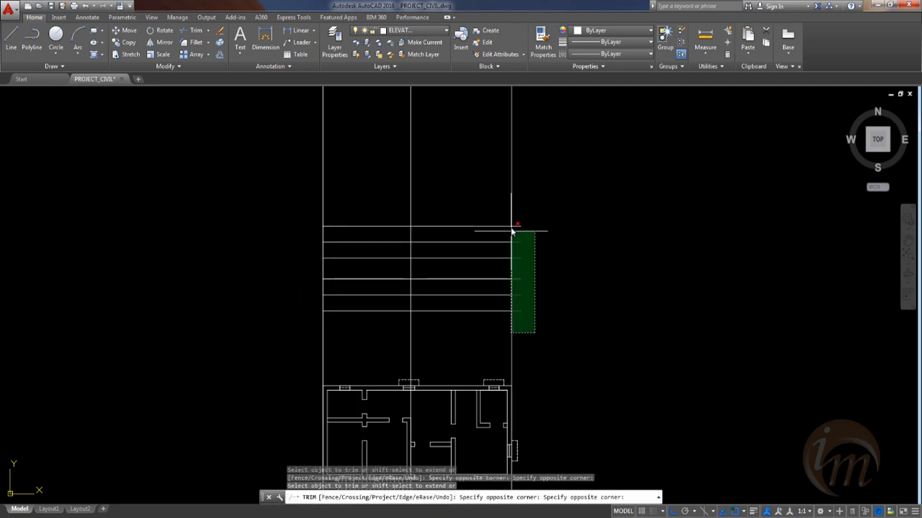
pyautogui.click(514, 214)
pyautogui.moveTo(418, 304)
pyautogui.mouseDown(button='middle')
pyautogui.moveTo(447, 318)
pyautogui.moveTo(433, 269)
pyautogui.mouseUp(button='middle')
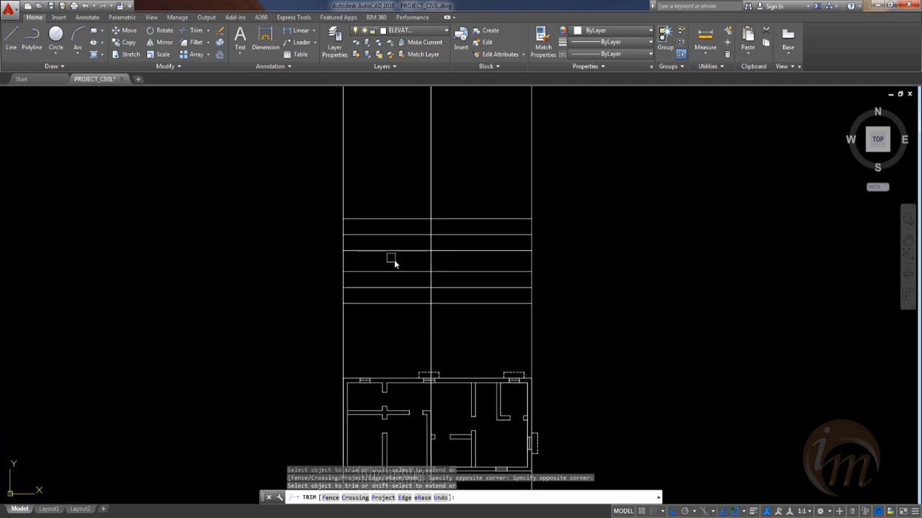
pyautogui.moveTo(462, 301)
pyautogui.mouseDown(button='middle')
pyautogui.moveTo(488, 236)
pyautogui.moveTo(479, 272)
pyautogui.moveTo(486, 282)
pyautogui.moveTo(504, 251)
pyautogui.moveTo(504, 284)
pyautogui.mouseUp(button='middle')
pyautogui.press('Escape')
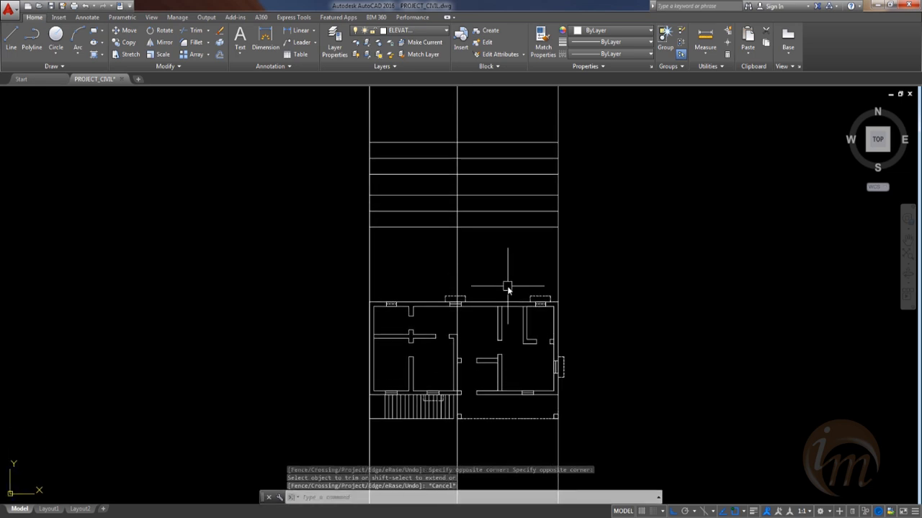
pyautogui.press('Escape')
# Step: Draw vertical construction lines through both edges of each of the two south wall windows behind the staircase
pyautogui.write('x')
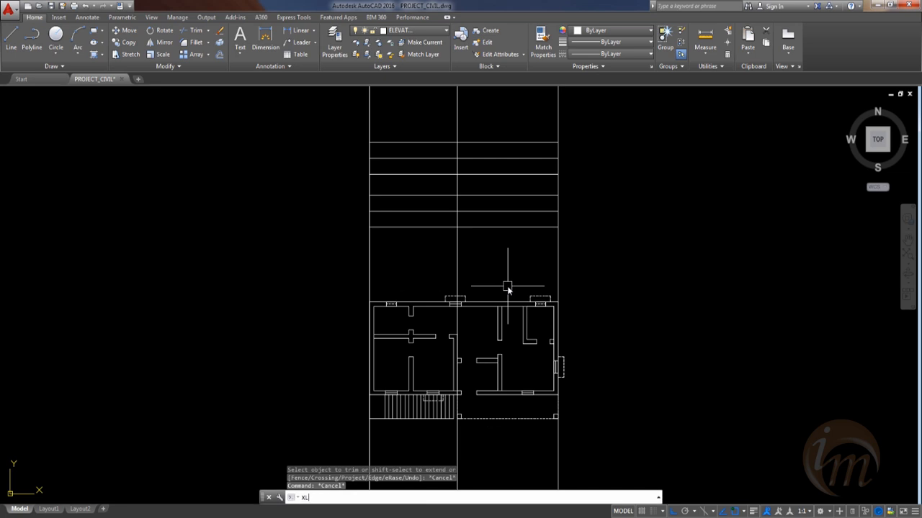
pyautogui.press('Return')
pyautogui.write('v')
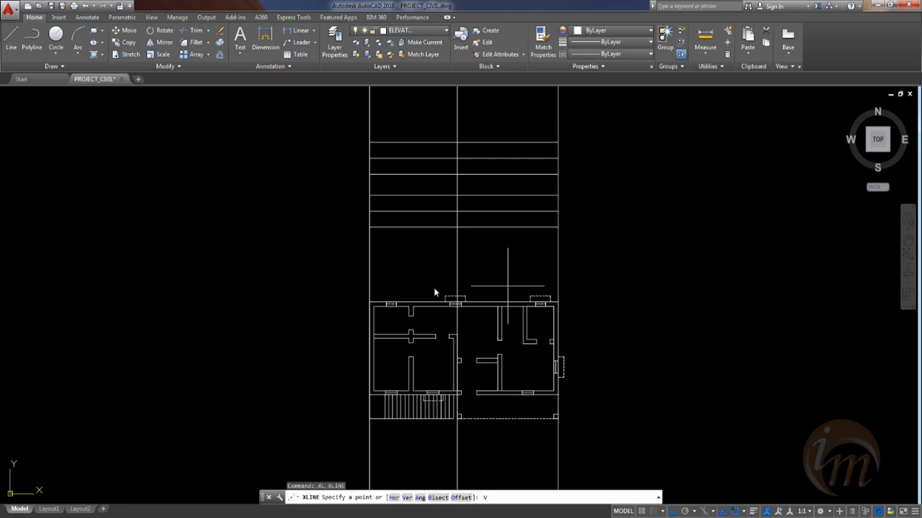
pyautogui.press('Return')
pyautogui.scroll(4, 382, 408)
pyautogui.click(389, 358)
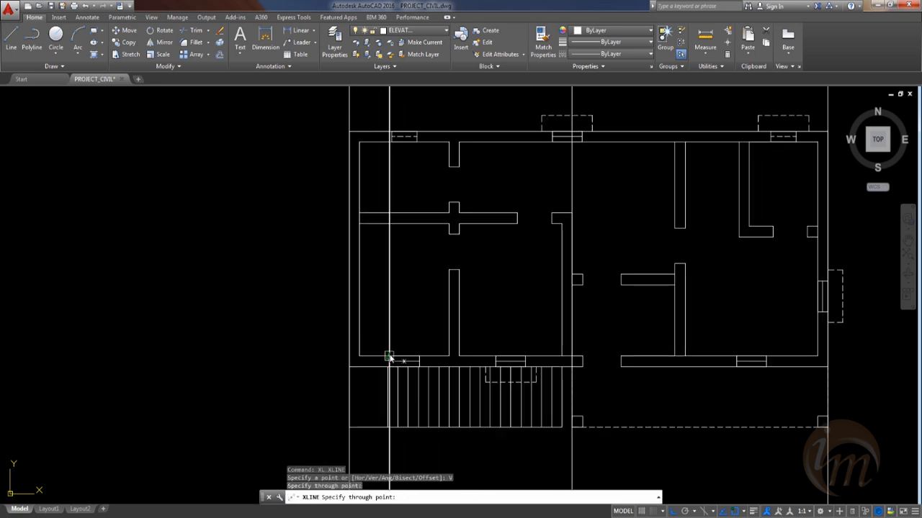
pyautogui.click(420, 358)
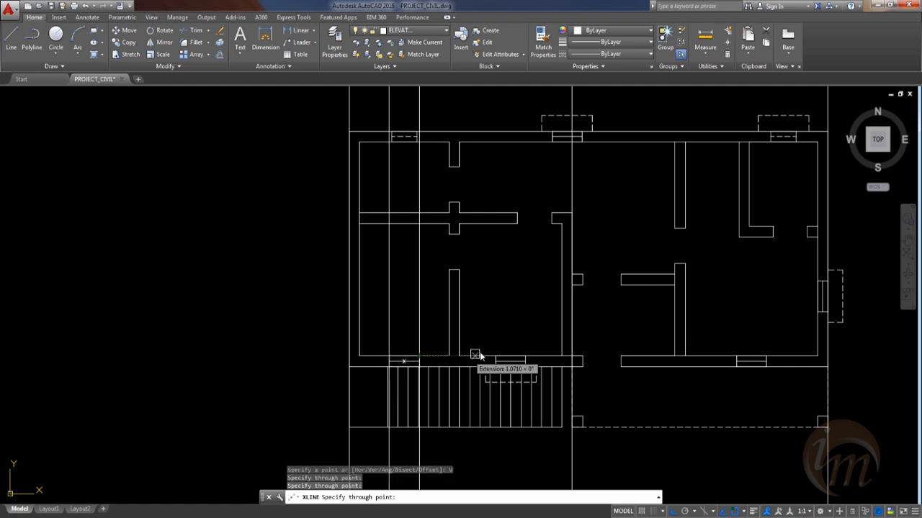
pyautogui.click(495, 358)
pyautogui.click(524, 353)
pyautogui.scroll(-4, 511, 310)
pyautogui.scroll(2, 452, 381)
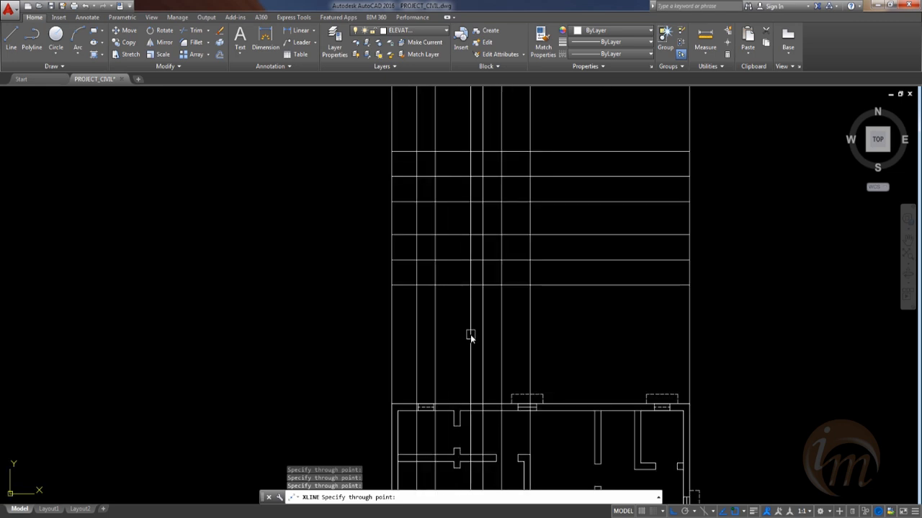
# Step: Trim the vertical and horizontal lines around the westernmost window so its rectangular outline remains in the elevation
pyautogui.press('Escape')
pyautogui.moveTo(406, 220); pyautogui.dragTo(425, 295, button='middle')
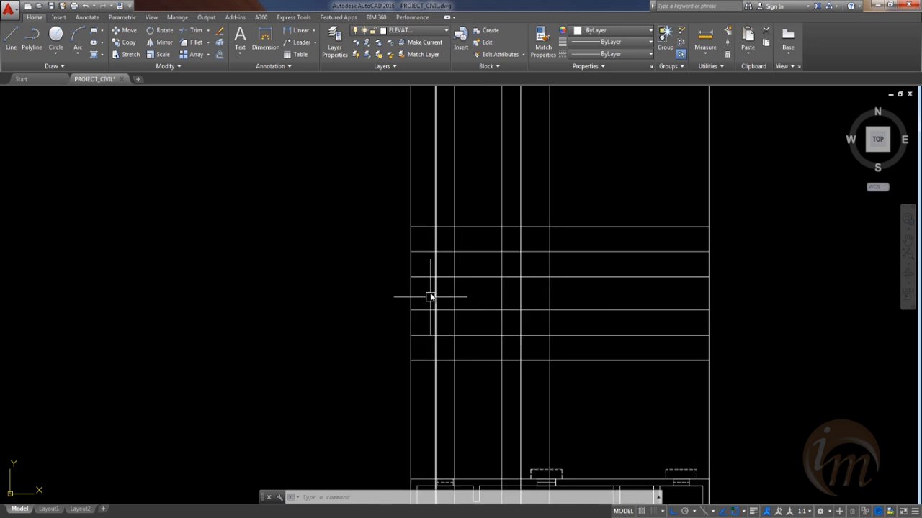
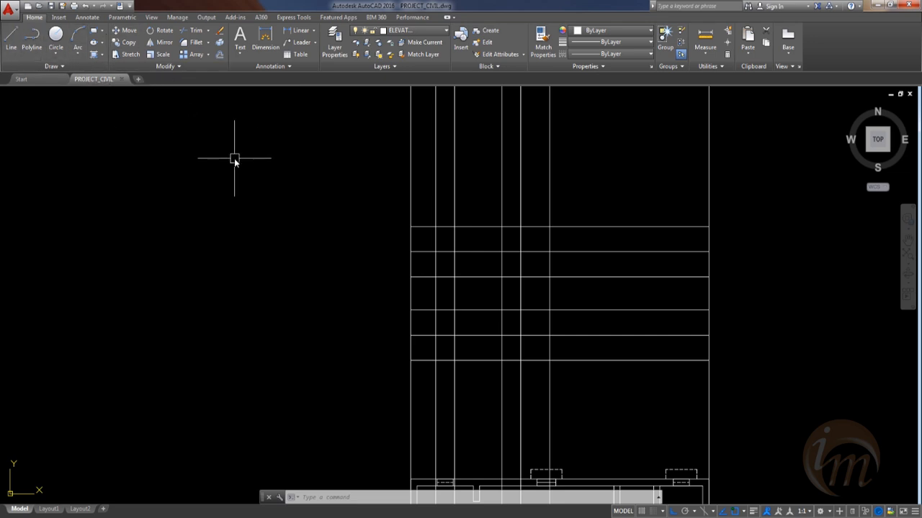
pyautogui.write('tr')
pyautogui.press('Return')
pyautogui.press('Return')
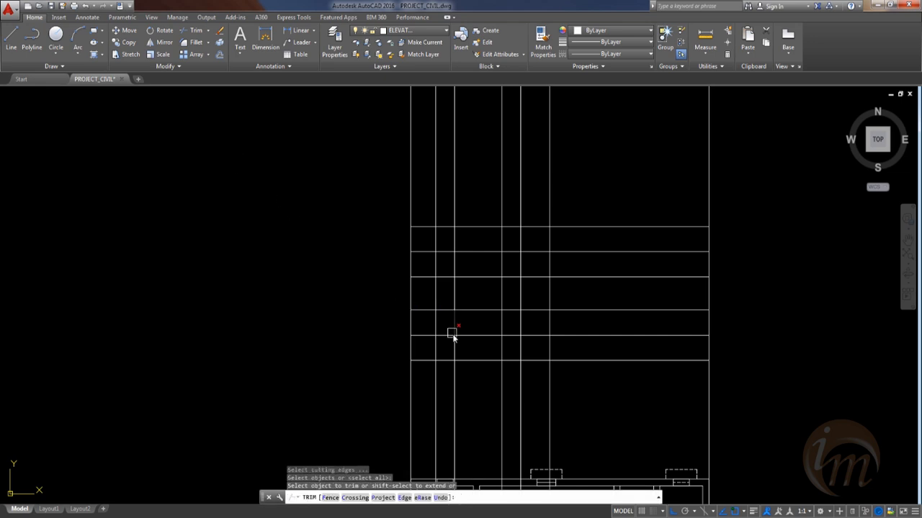
pyautogui.click(455, 329)
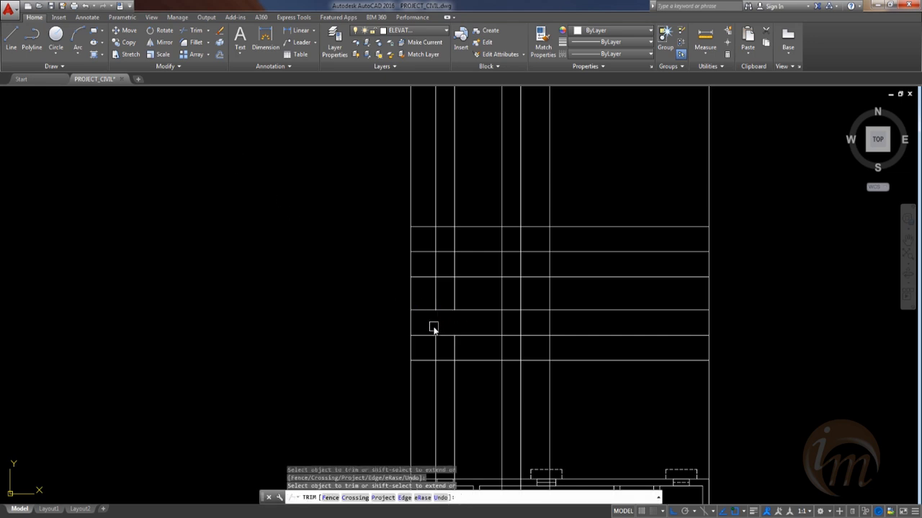
pyautogui.click(425, 277)
pyautogui.click(454, 270)
pyautogui.click(477, 278)
pyautogui.click(481, 311)
# Step: Trim the surrounding height lines and vertical lines to isolate the second window's outline from the west
pyautogui.moveTo(498, 342); pyautogui.dragTo(463, 313, button='middle')
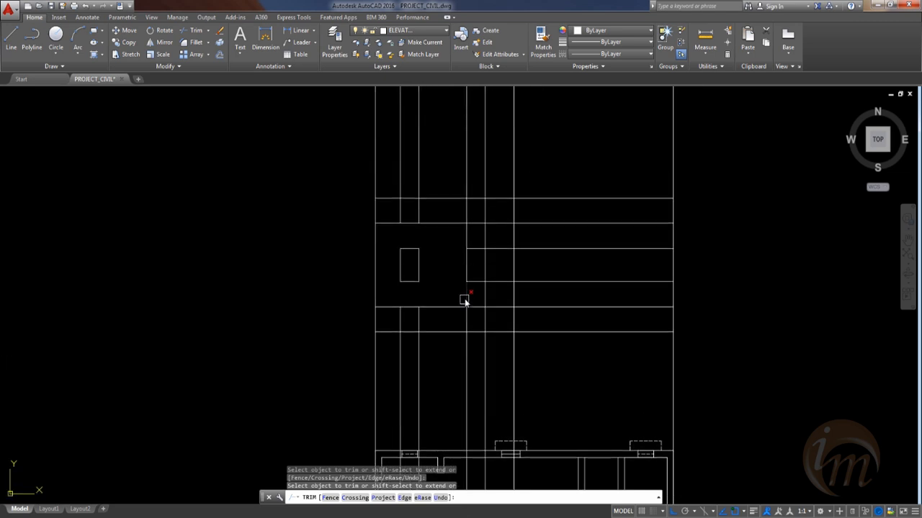
pyautogui.click(495, 249)
pyautogui.click(484, 237)
pyautogui.click(467, 231)
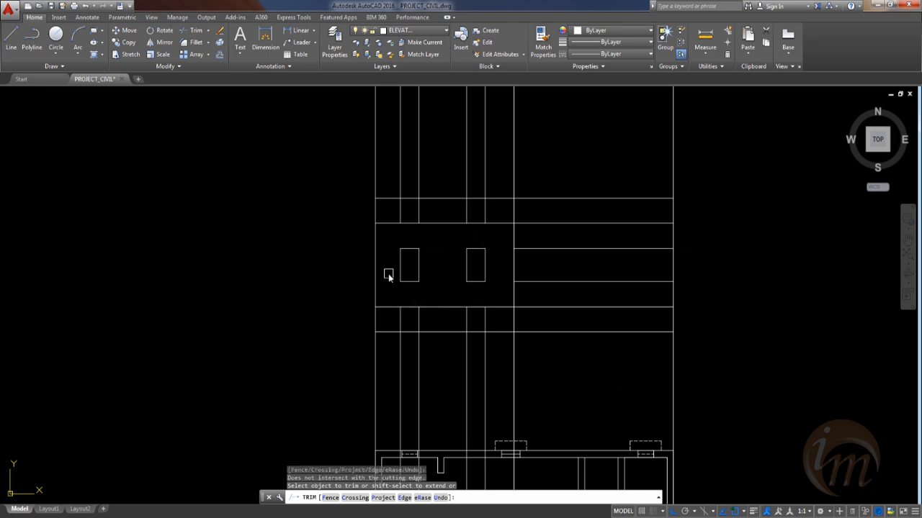
pyautogui.moveTo(424, 303)
pyautogui.mouseDown(button='middle')
pyautogui.moveTo(453, 230)
pyautogui.moveTo(419, 229)
pyautogui.mouseUp(button='middle')
pyautogui.scroll(-3, 444, 260)
pyautogui.press('Escape')
pyautogui.moveTo(496, 354); pyautogui.dragTo(485, 306, button='middle')
# Step: Draw vertical construction lines through both edges of the south wall's door opening and of its easternmost window
pyautogui.write('x')
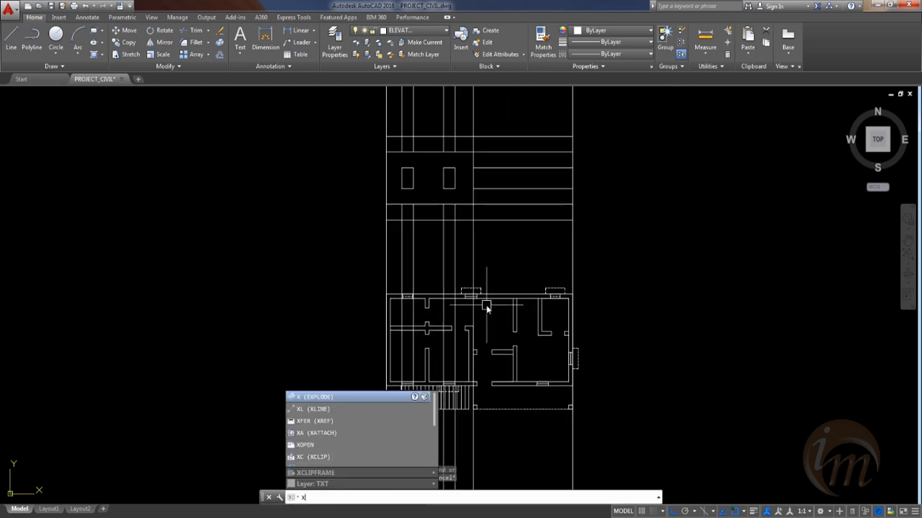
pyautogui.write('l')
pyautogui.press('Return')
pyautogui.write('v')
pyautogui.press('Return')
pyautogui.scroll(4, 471, 405)
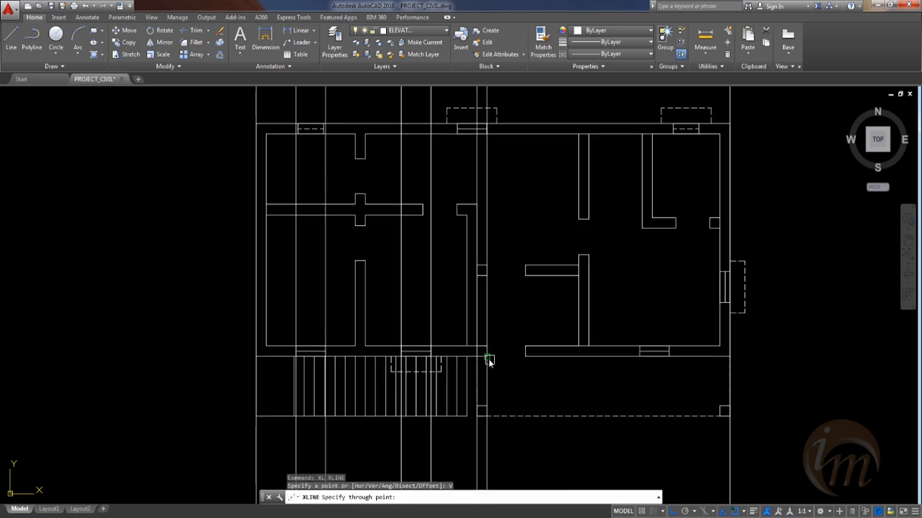
pyautogui.click(489, 360)
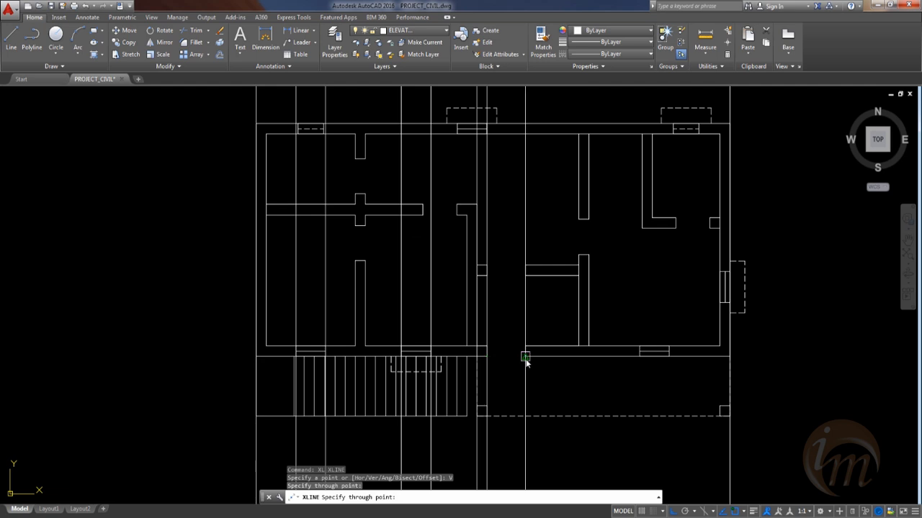
pyautogui.click(525, 360)
pyautogui.click(640, 354)
pyautogui.click(669, 354)
pyautogui.scroll(-2, 624, 315)
pyautogui.moveTo(571, 306); pyautogui.dragTo(538, 514, button='middle')
pyautogui.press('Escape')
pyautogui.press('Escape')
# Step: Trim the horizontal height lines between the door and the easternmost window in the elevation
pyautogui.moveTo(517, 387); pyautogui.dragTo(522, 464, button='middle')
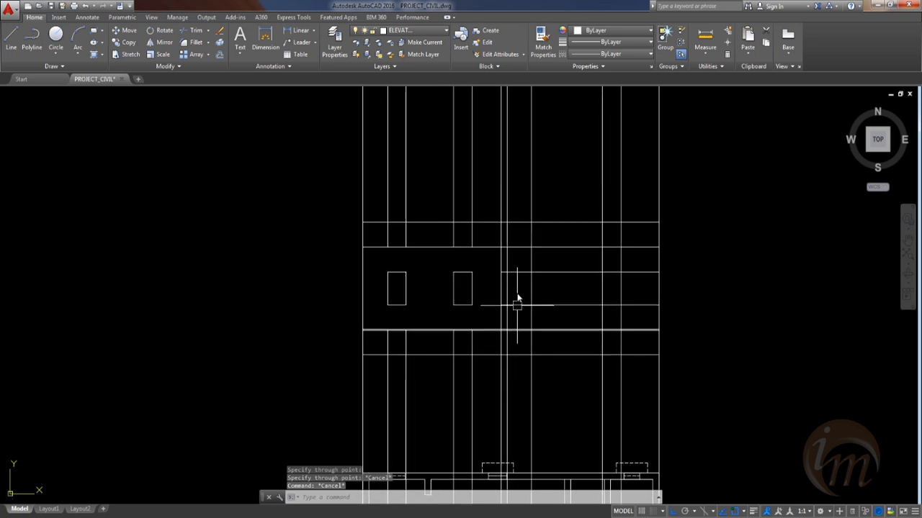
pyautogui.write('TR')
pyautogui.press('Return')
pyautogui.press('Return')
pyautogui.click(547, 330)
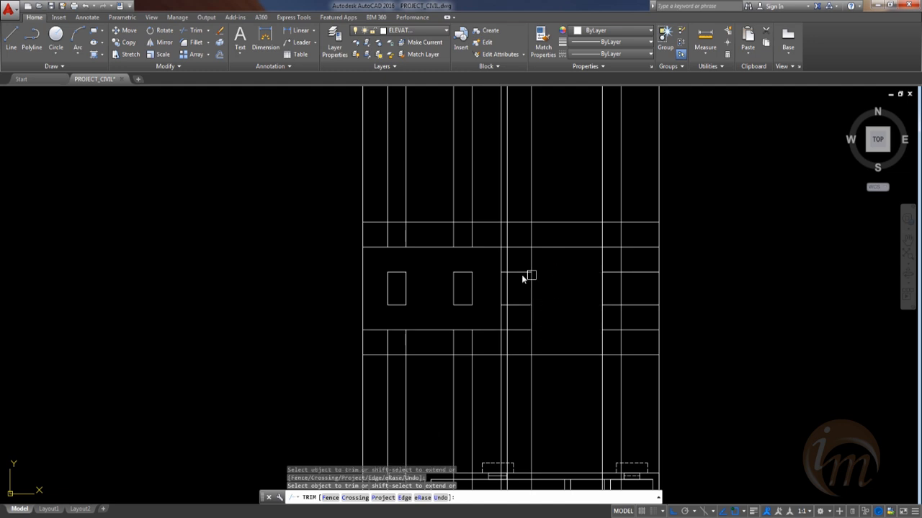
# Step: Trim the short height-line segments between the two vertical lines just west of the door
pyautogui.scroll(4, 481, 272)
pyautogui.click(539, 273)
pyautogui.click(537, 357)
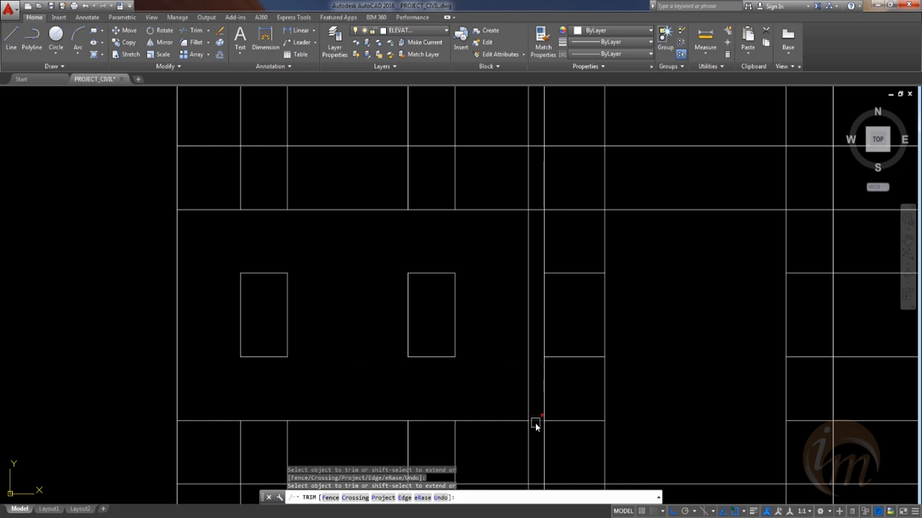
pyautogui.scroll(-2, 549, 366)
pyautogui.moveTo(548, 384)
pyautogui.mouseDown(button='middle')
pyautogui.moveTo(511, 304)
pyautogui.moveTo(487, 317)
pyautogui.mouseUp(button='middle')
pyautogui.click(489, 319)
pyautogui.moveTo(496, 384); pyautogui.dragTo(486, 437, button='middle')
pyautogui.moveTo(485, 329)
pyautogui.mouseDown(button='middle')
pyautogui.moveTo(499, 355)
pyautogui.moveTo(491, 360)
pyautogui.mouseUp(button='middle')
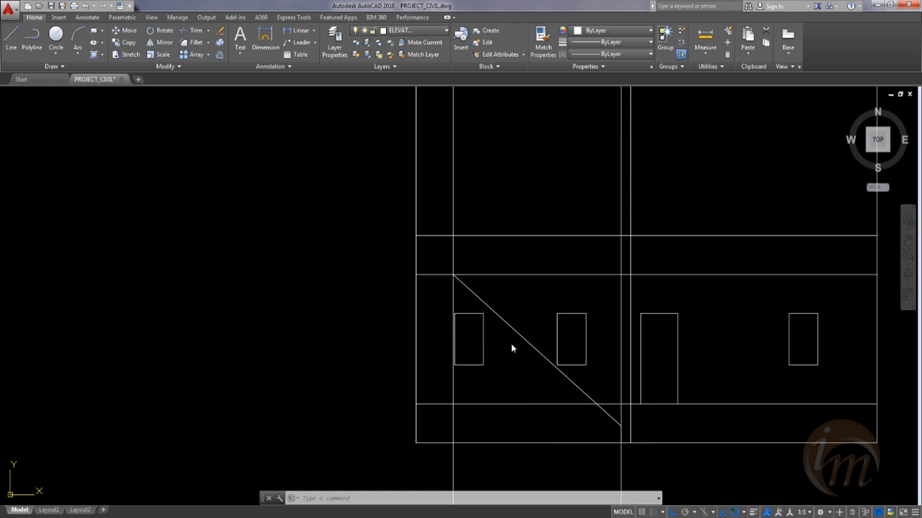
# Step: Offset the sloping stair line by 0.6 toward its upper side
pyautogui.click(469, 498)
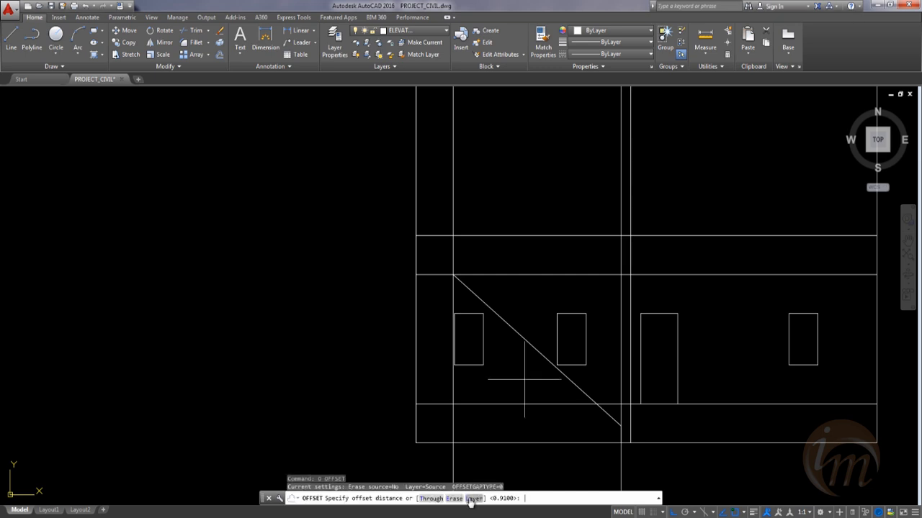
pyautogui.write('.6')
pyautogui.press('Return')
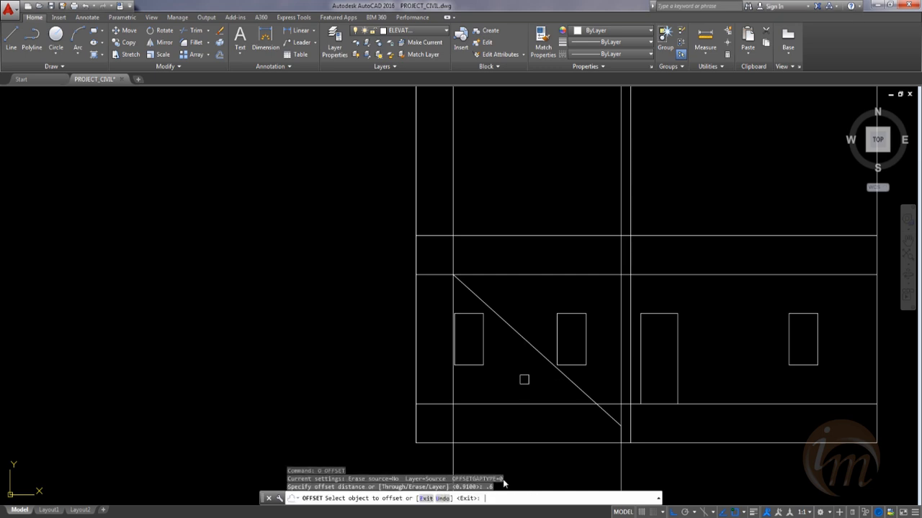
pyautogui.click(508, 330)
pyautogui.click(520, 300)
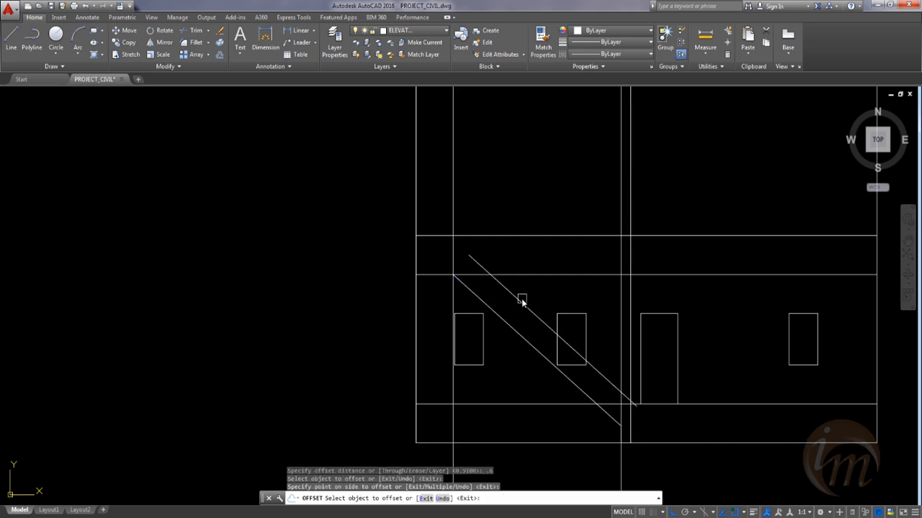
pyautogui.moveTo(481, 282); pyautogui.dragTo(451, 278, button='middle')
pyautogui.press('Escape')
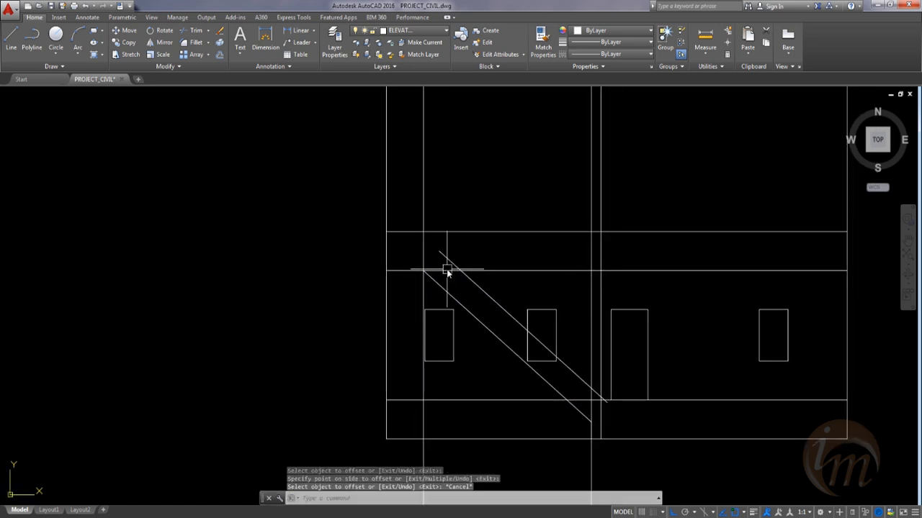
# Step: Extend the upper end of the offset stair line to the uppermost horizontal elevation line
pyautogui.write('ex')
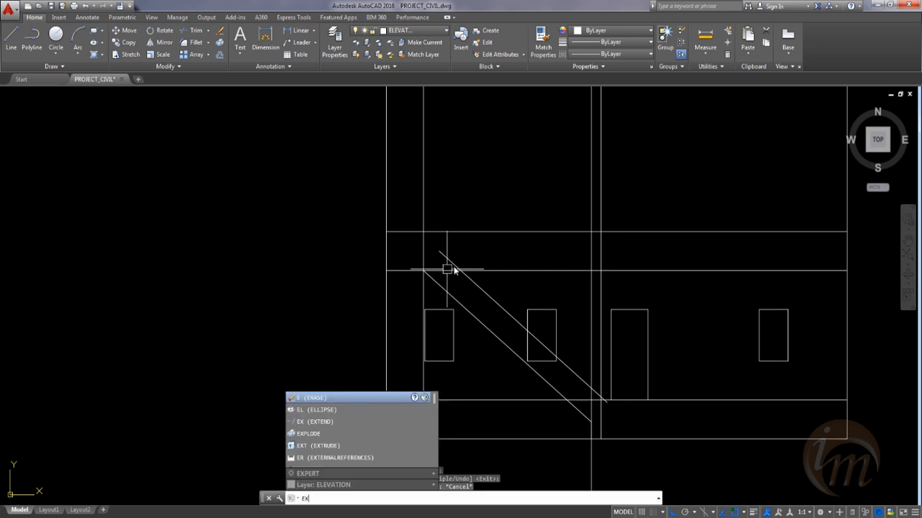
pyautogui.press('Return')
pyautogui.press('Return')
pyautogui.click(454, 263)
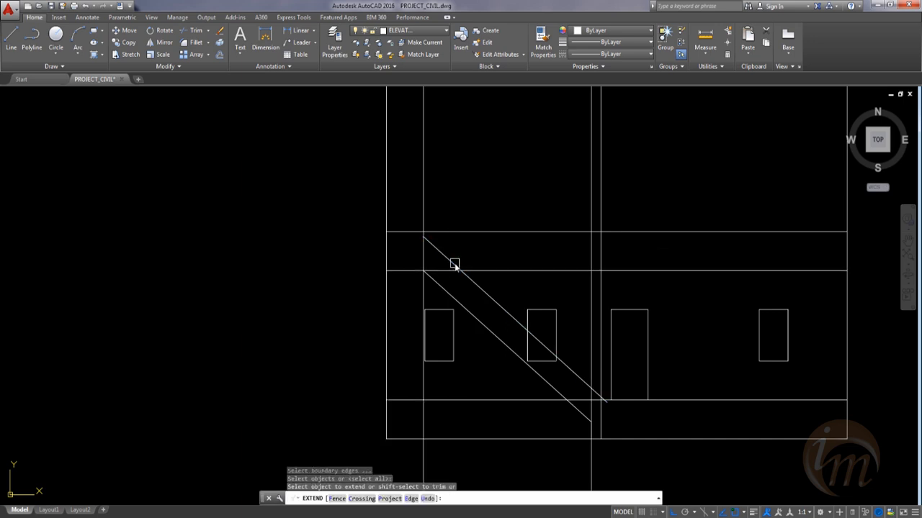
pyautogui.scroll(4, 408, 242)
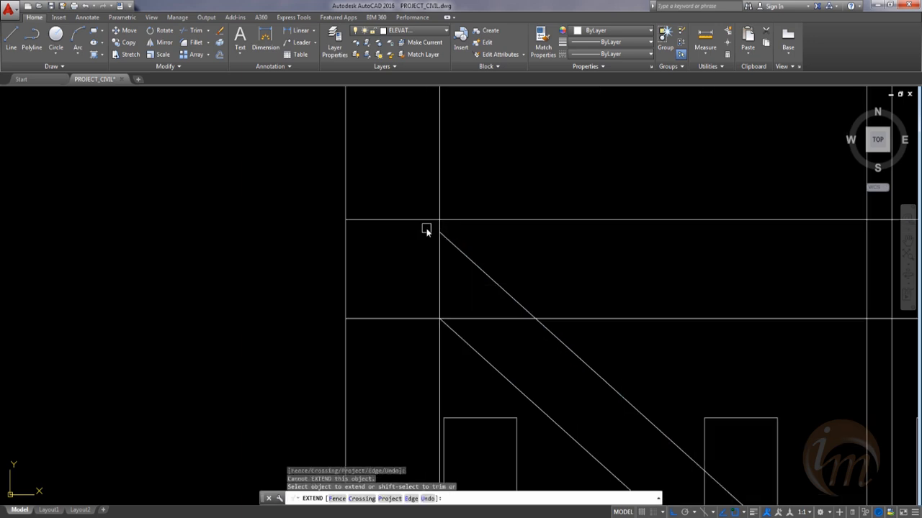
pyautogui.scroll(2, 426, 229)
pyautogui.click(463, 243)
pyautogui.scroll(-2, 440, 266)
pyautogui.click(444, 284)
# Step: Try to extend the lower ends of the two sloping stair lines
pyautogui.moveTo(584, 366); pyautogui.dragTo(342, 126, button='middle')
pyautogui.click(635, 393)
pyautogui.scroll(-4, 615, 392)
pyautogui.click(620, 439)
pyautogui.click(619, 451)
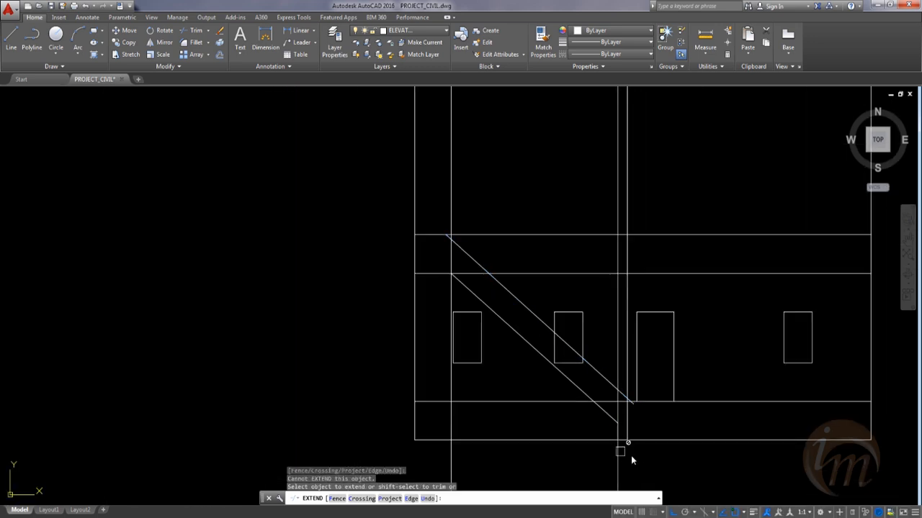
pyautogui.click(593, 410)
pyautogui.press('Escape')
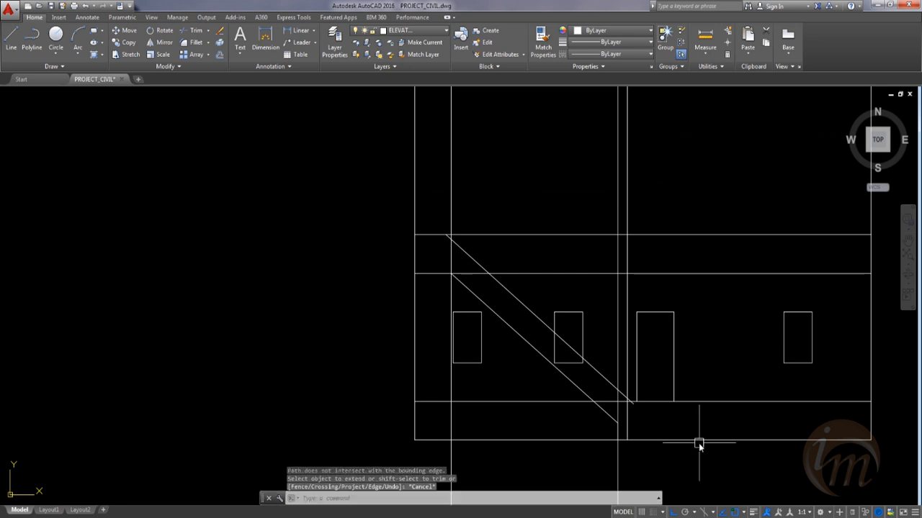
# Step: Trim the lower end of the upper stair line at the vertical construction line at the foot of the stair
pyautogui.write('TR')
pyautogui.press('Return')
pyautogui.press('Return')
pyautogui.click(619, 425)
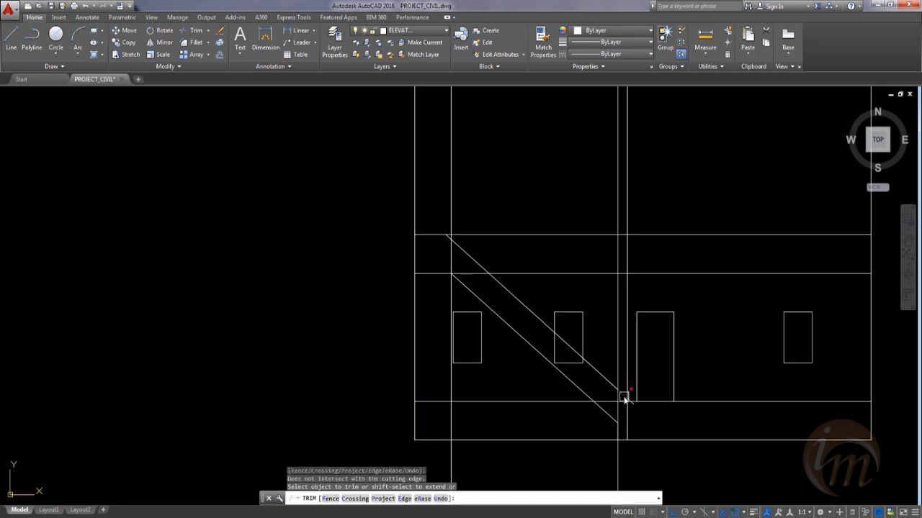
pyautogui.scroll(-2, 622, 392)
pyautogui.scroll(6, 620, 394)
pyautogui.click(621, 395)
pyautogui.scroll(-4, 548, 378)
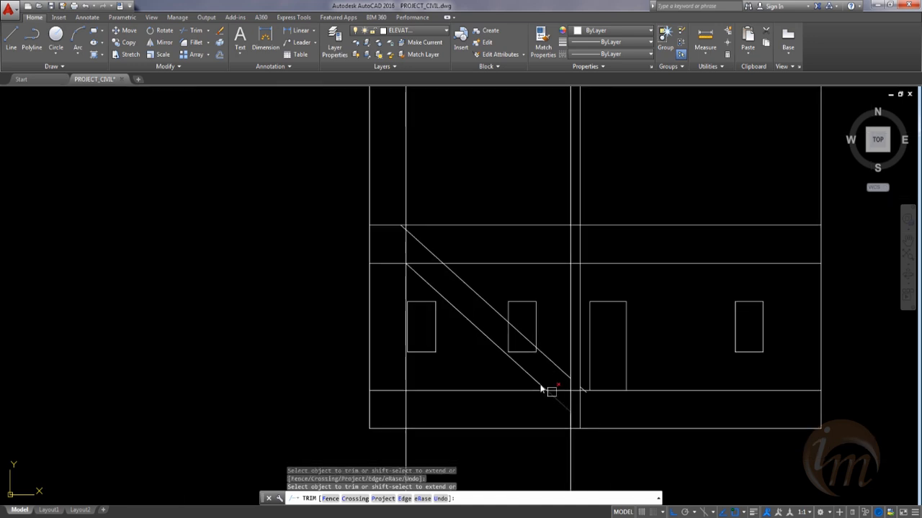
# Step: Erase the vertical construction line at the upper end of the staircase
pyautogui.click(402, 239)
pyautogui.click(406, 190)
pyautogui.press('Escape')
pyautogui.click(407, 190)
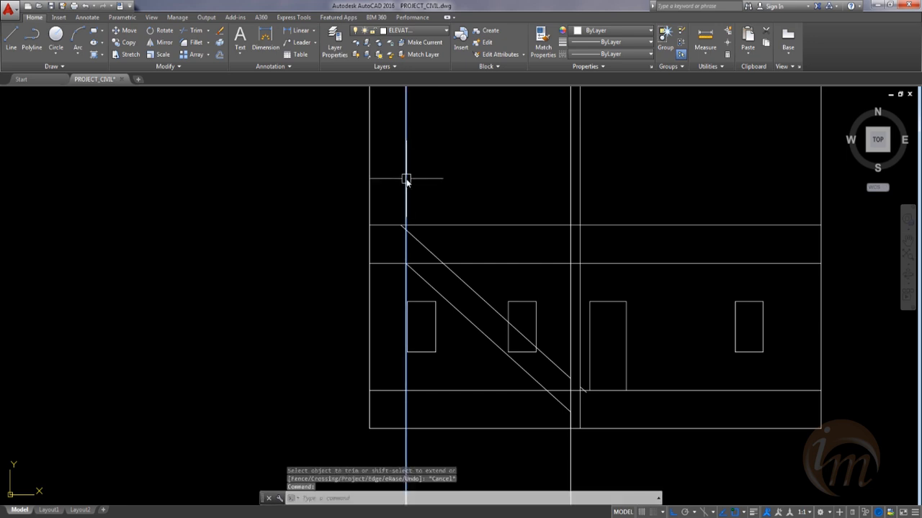
pyautogui.press('Delete')
# Step: Trim the floor-level line and the second window's edges where they pass between the two sloping stair lines
pyautogui.moveTo(489, 257)
pyautogui.mouseDown(button='middle')
pyautogui.moveTo(416, 199)
pyautogui.moveTo(468, 226)
pyautogui.mouseUp(button='middle')
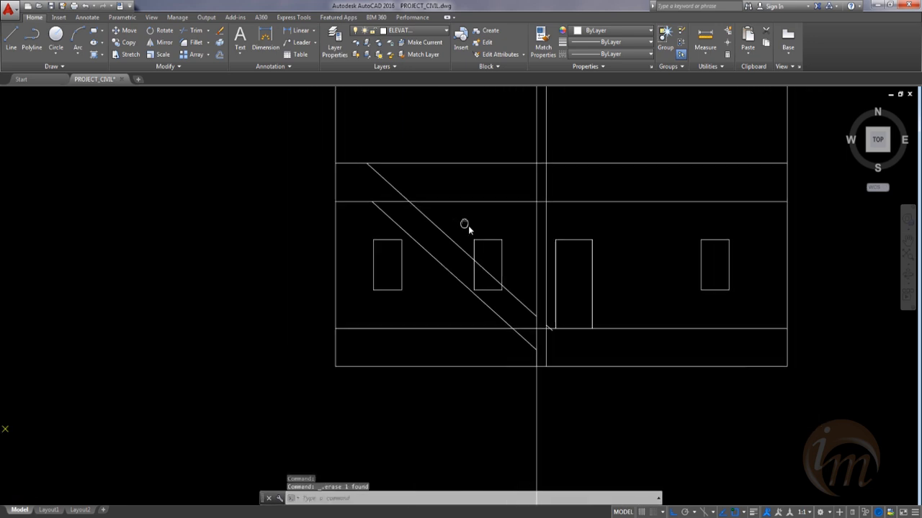
pyautogui.write('tr')
pyautogui.press('Return')
pyautogui.press('Return')
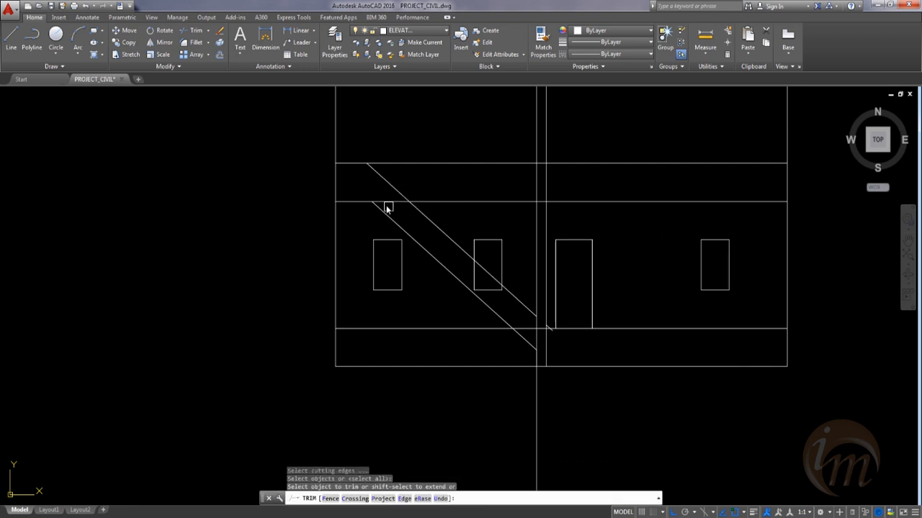
pyautogui.click(384, 203)
pyautogui.click(488, 293)
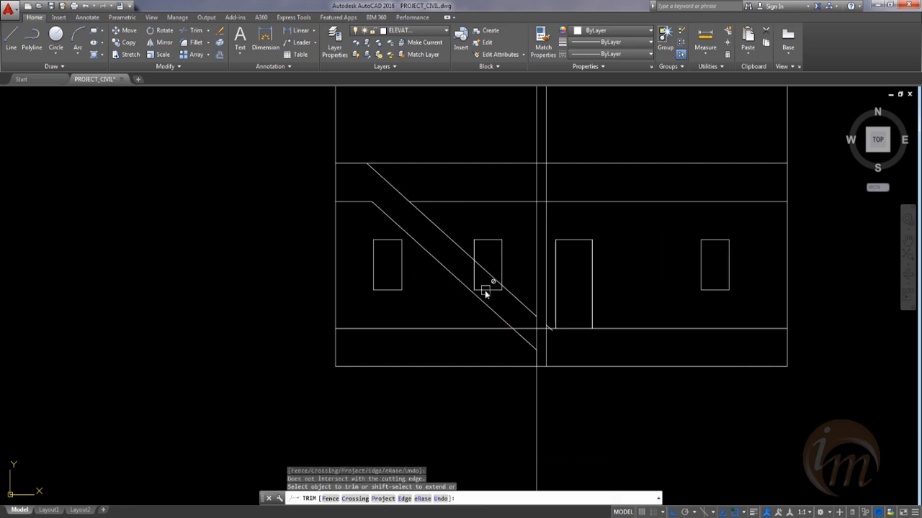
pyautogui.scroll(-2, 486, 294)
pyautogui.scroll(4, 478, 278)
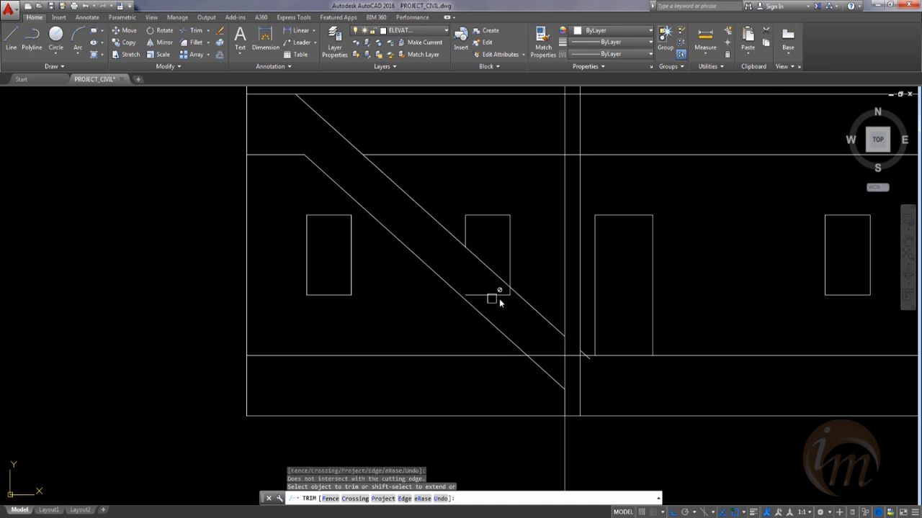
pyautogui.scroll(5, 499, 299)
pyautogui.press('Escape')
# Step: Erase the leftover window sill line between the stair lines and the short sloping stub beside the door
pyautogui.click(481, 288)
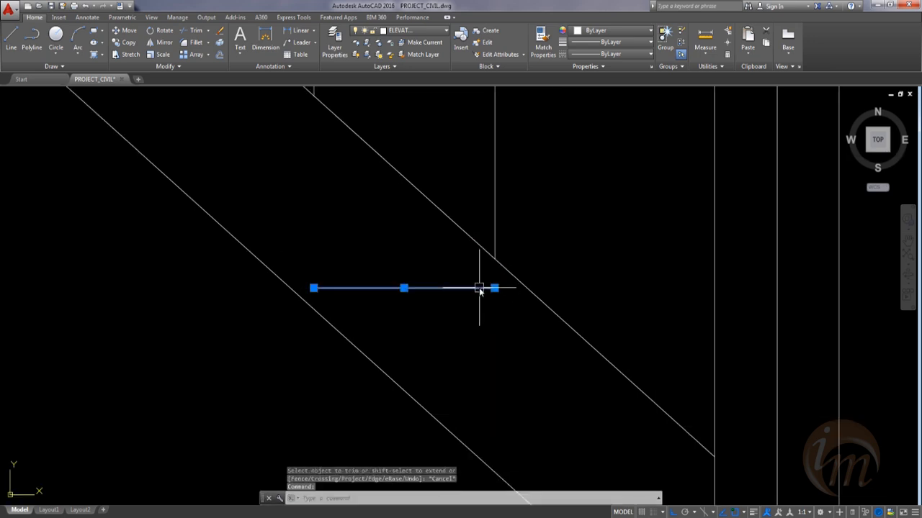
pyautogui.press('Delete')
pyautogui.scroll(-3, 493, 310)
pyautogui.scroll(-3, 493, 315)
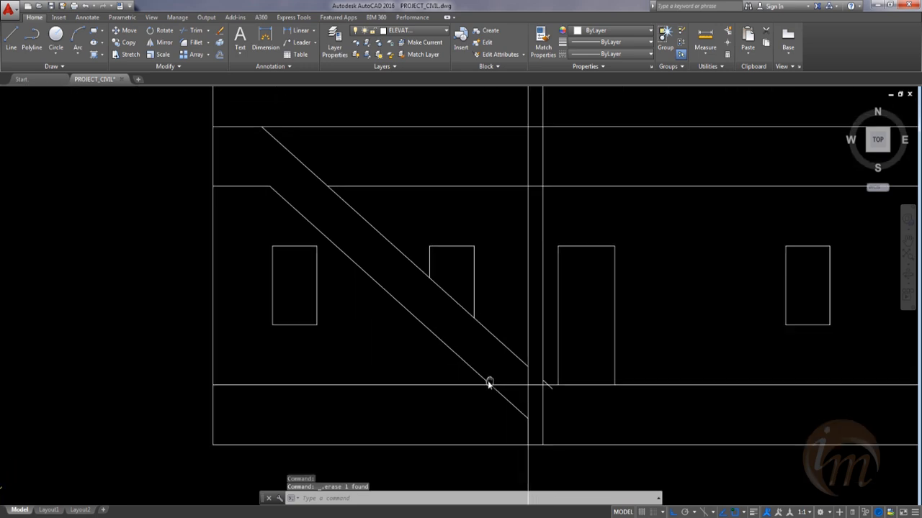
pyautogui.click(530, 383)
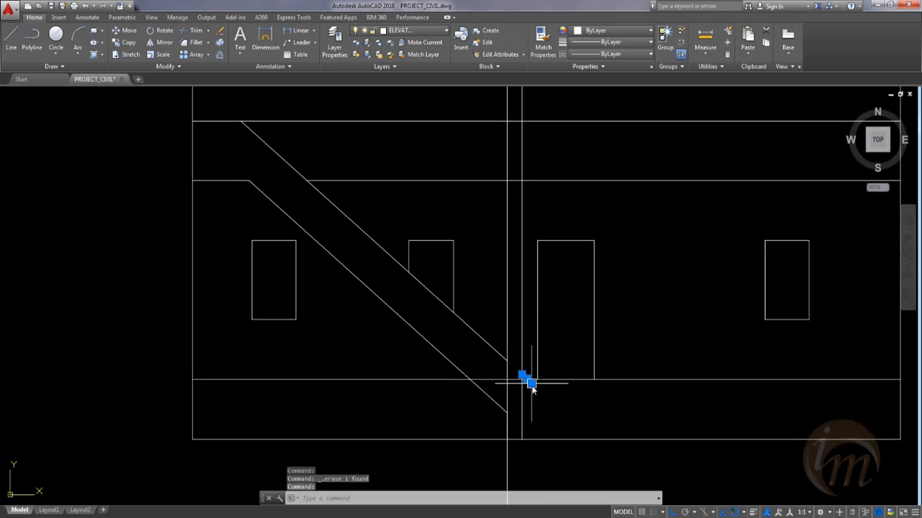
pyautogui.press('Delete')
# Step: Trim all vertical construction lines that project above the uppermost horizontal elevation line
pyautogui.scroll(-5, 531, 382)
pyautogui.scroll(3, 592, 352)
pyautogui.write('T')
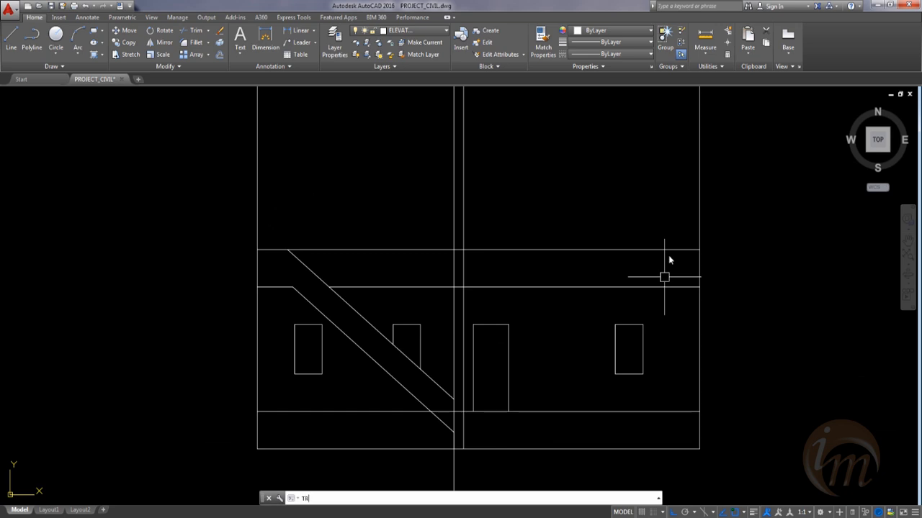
pyautogui.write('R')
pyautogui.press('Return')
pyautogui.press('Return')
pyautogui.click(749, 226)
pyautogui.click(245, 208)
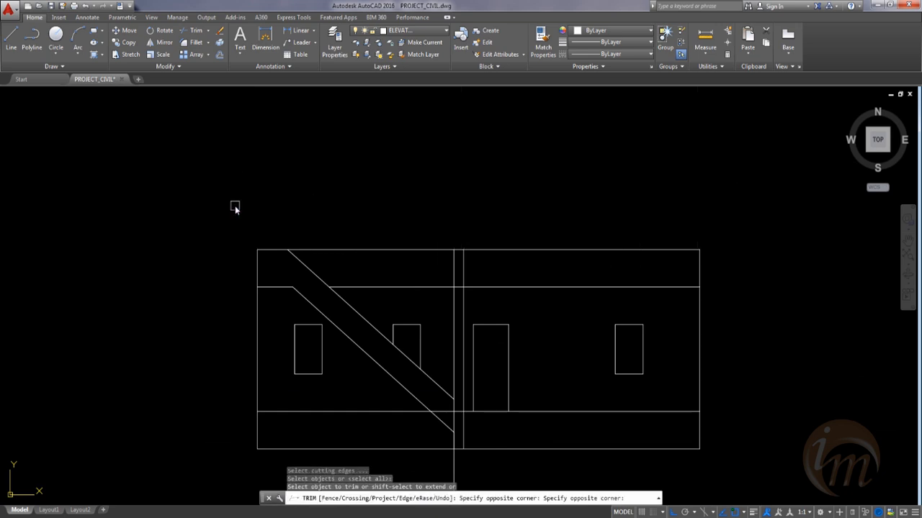
pyautogui.scroll(6, 455, 263)
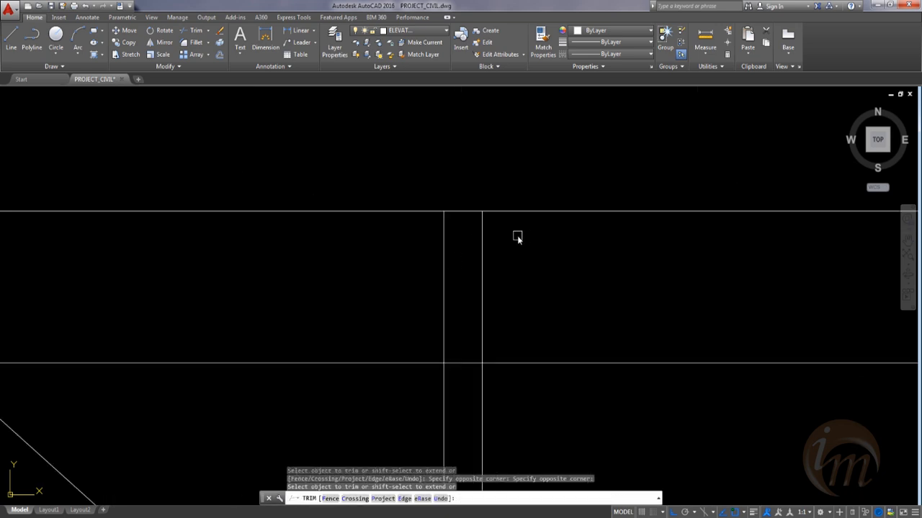
# Step: Undo the last trims on the two close vertical lines between the staircase and the door
pyautogui.click(443, 237)
pyautogui.scroll(-8, 463, 298)
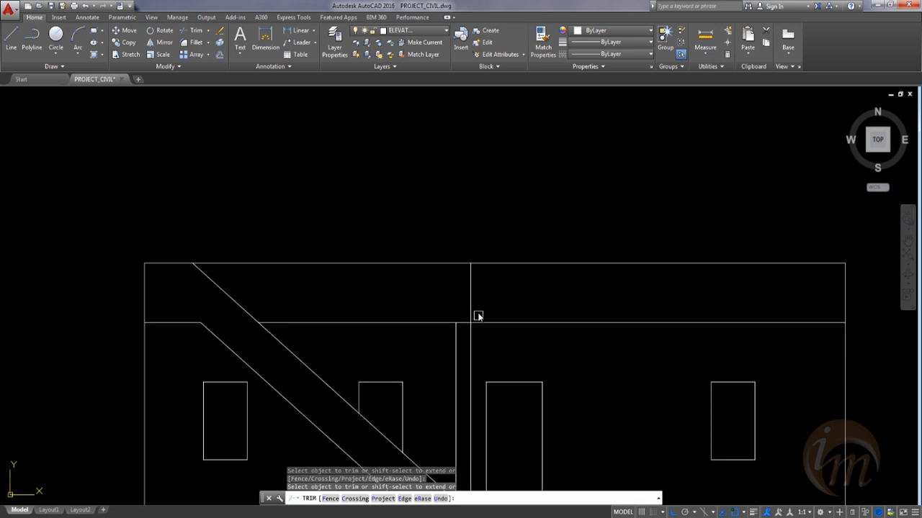
pyautogui.scroll(4, 481, 317)
pyautogui.hotkey('ctrl', 'z')
pyautogui.hotkey('ctrl', 'z')
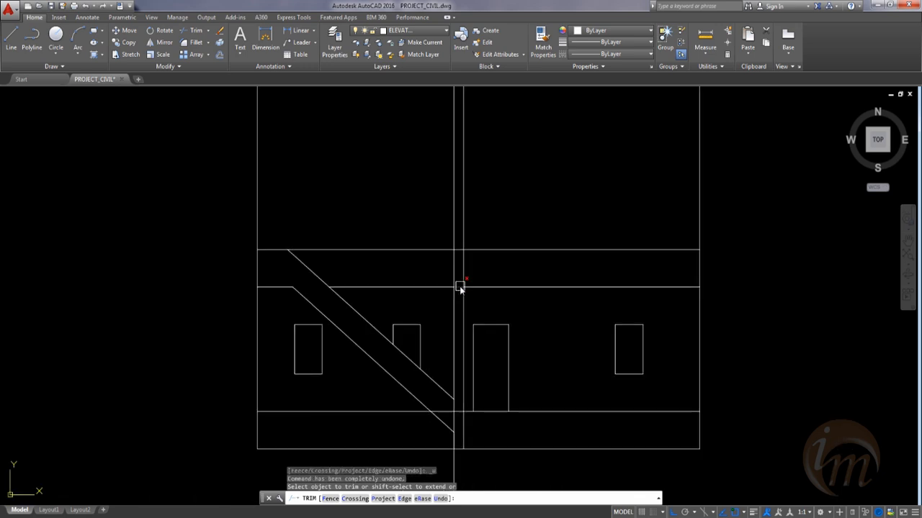
# Step: Trim the vertical lines projecting above the top elevation line and the line nearest the door between the top and second horizontal lines
pyautogui.click(561, 209)
pyautogui.click(425, 193)
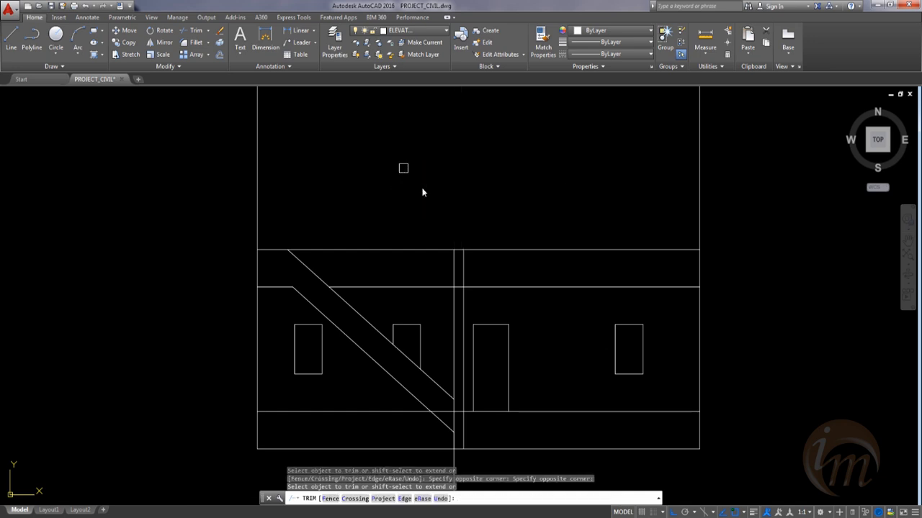
pyautogui.scroll(3, 451, 300)
pyautogui.click(496, 213)
pyautogui.scroll(-4, 496, 252)
pyautogui.click(497, 273)
pyautogui.moveTo(528, 327); pyautogui.dragTo(537, 268, button='middle')
pyautogui.click(374, 168)
# Step: Trim the floor-level line where it passes between the two close vertical lines beside the door
pyautogui.click(507, 259)
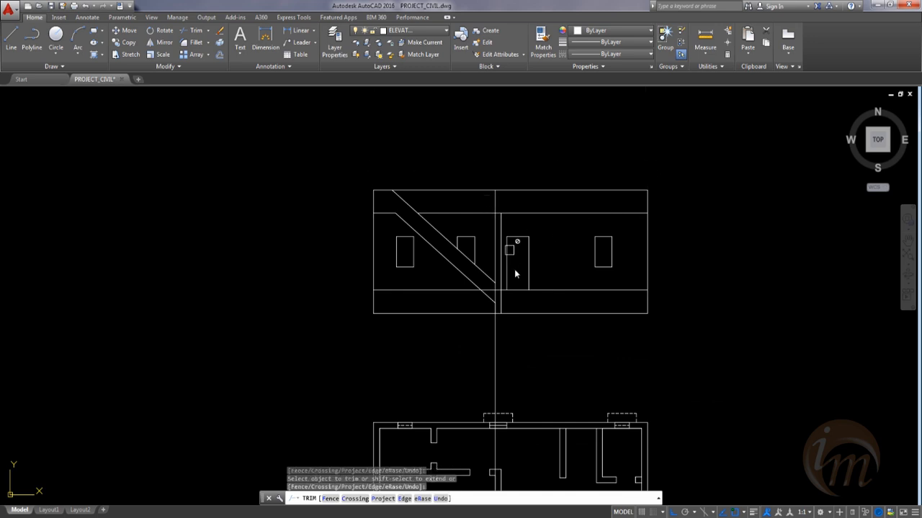
pyautogui.scroll(4, 493, 317)
pyautogui.click(506, 249)
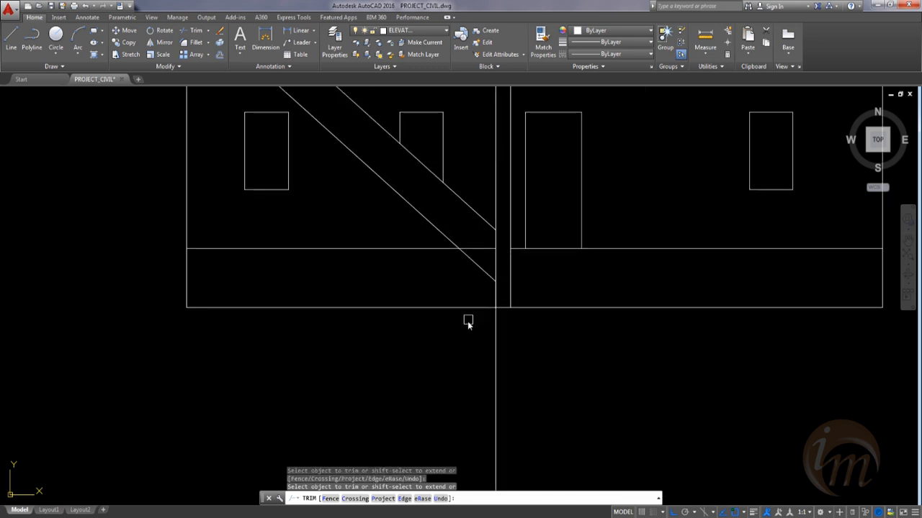
pyautogui.moveTo(471, 308); pyautogui.dragTo(519, 399, button='middle')
pyautogui.click(522, 328)
pyautogui.click(525, 334)
pyautogui.scroll(-4, 494, 336)
pyautogui.click(491, 338)
pyautogui.moveTo(477, 371); pyautogui.dragTo(429, 369, button='middle')
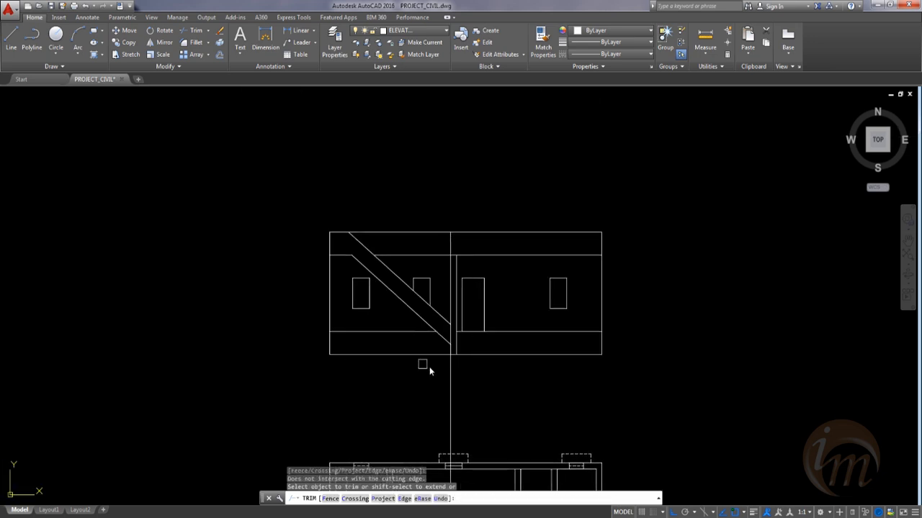
# Step: Stretch both ends of the ground line horizontally outward past the outer walls
pyautogui.press('Escape')
pyautogui.click(342, 354)
pyautogui.click(329, 354)
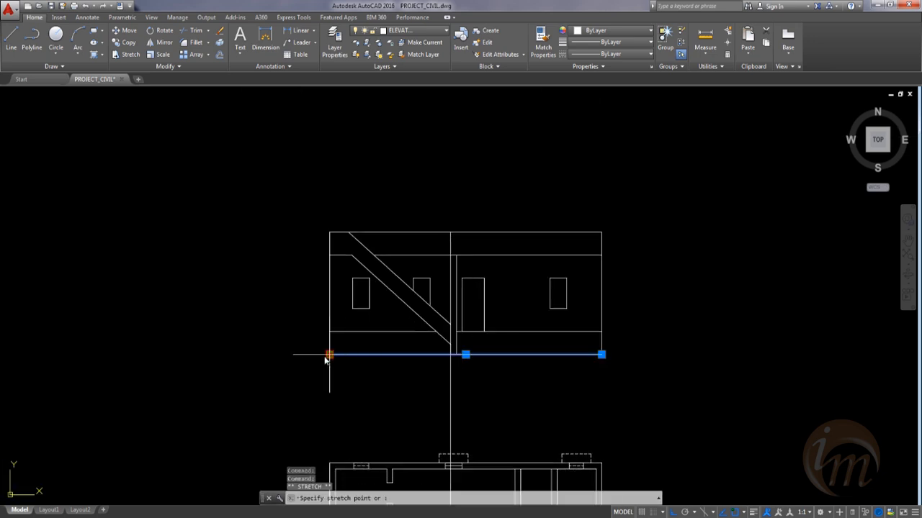
pyautogui.click(303, 358)
pyautogui.press('Escape')
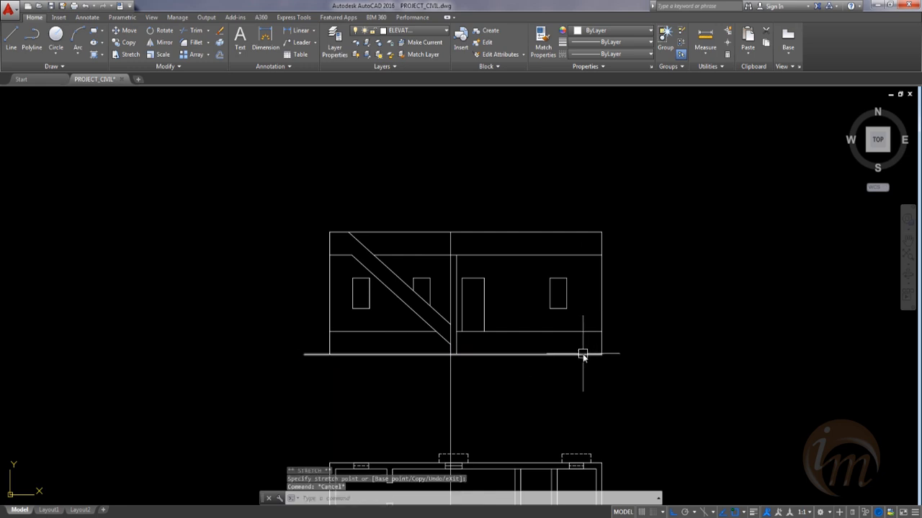
pyautogui.click(585, 354)
pyautogui.click(601, 355)
pyautogui.click(638, 354)
pyautogui.press('Escape')
# Step: Trim the second horizontal line from the top between the two close vertical lines beside the door
pyautogui.moveTo(475, 366); pyautogui.dragTo(526, 404, button='middle')
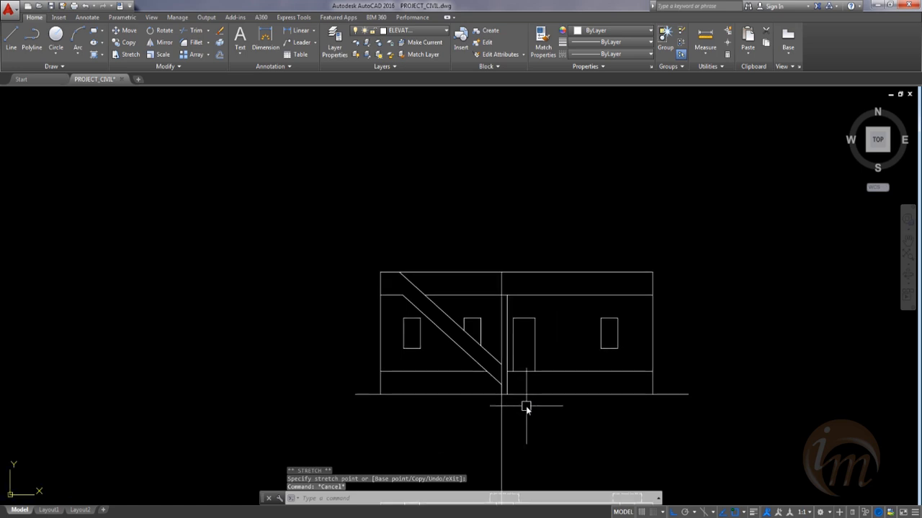
pyautogui.write('tr')
pyautogui.press('Return')
pyautogui.press('Return')
pyautogui.scroll(4, 496, 306)
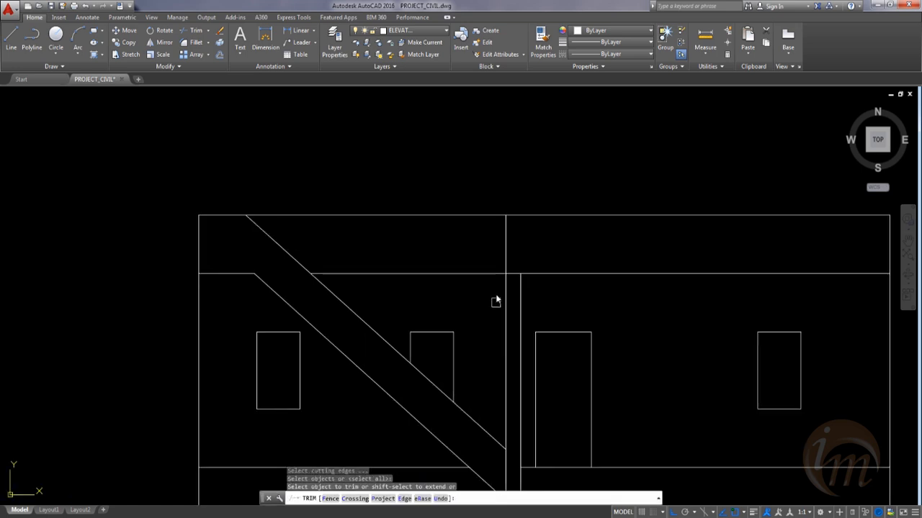
pyautogui.click(512, 276)
pyautogui.scroll(-3, 584, 424)
pyautogui.scroll(1, 566, 368)
pyautogui.moveTo(566, 368); pyautogui.dragTo(578, 396, button='middle')
pyautogui.scroll(-2, 578, 396)
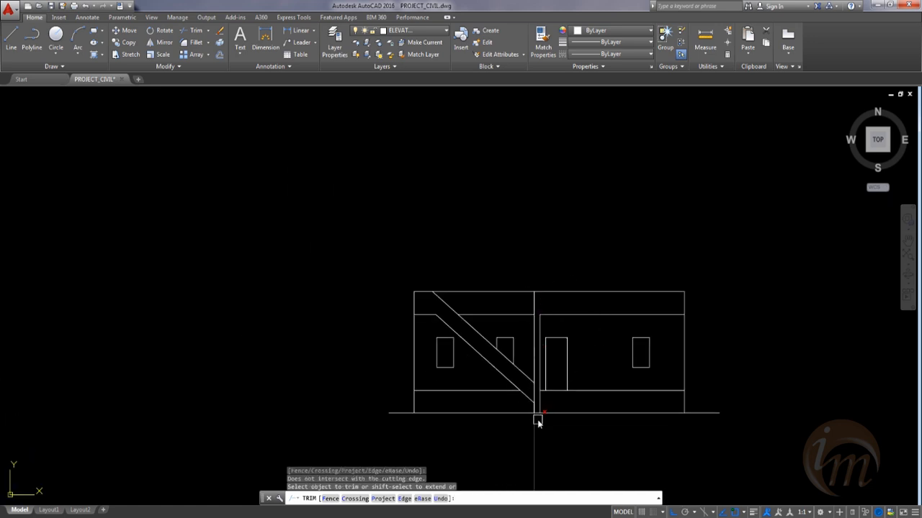
pyautogui.moveTo(514, 407)
pyautogui.mouseDown(button='middle')
pyautogui.moveTo(504, 350)
pyautogui.moveTo(490, 360)
pyautogui.moveTo(490, 377)
pyautogui.moveTo(514, 402)
pyautogui.mouseUp(button='middle')
pyautogui.press('Escape')
# Step: Offset all four edges of the leftmost window outward by 0.1
pyautogui.write('o')
pyautogui.press('Return')
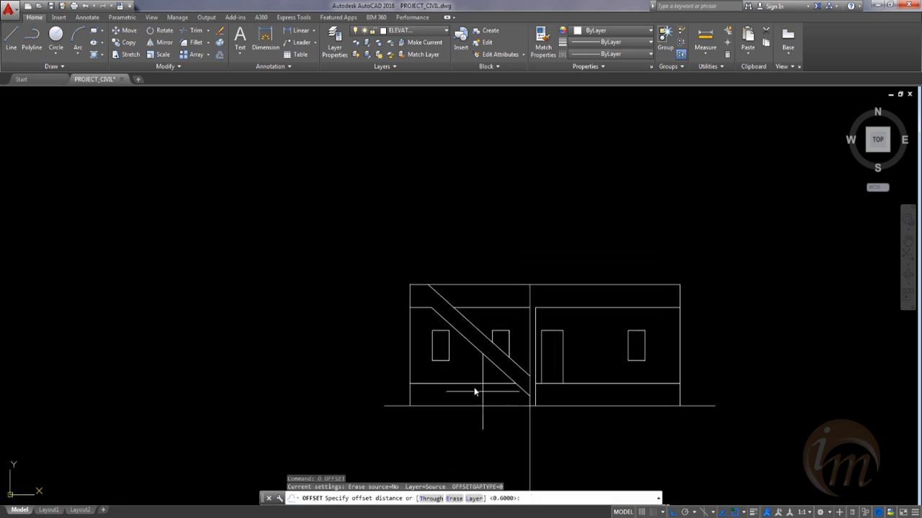
pyautogui.click(448, 359)
pyautogui.scroll(4, 447, 364)
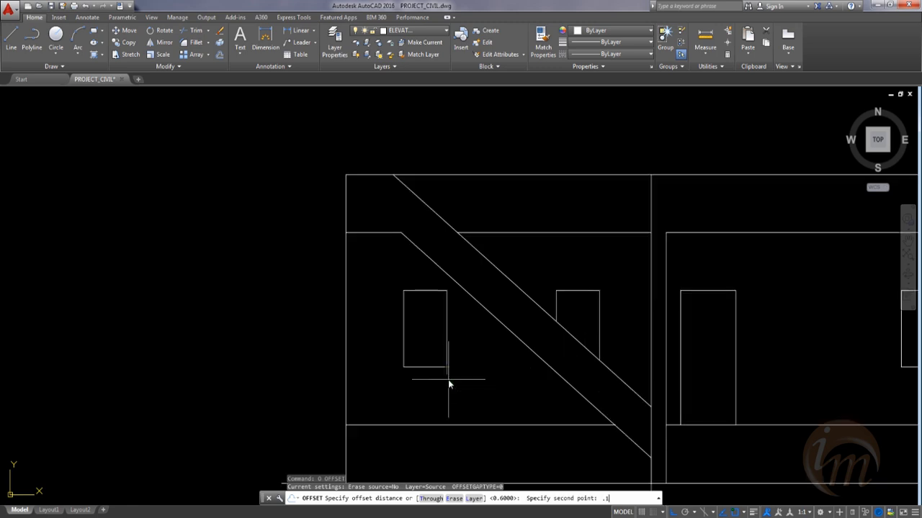
pyautogui.press('Return')
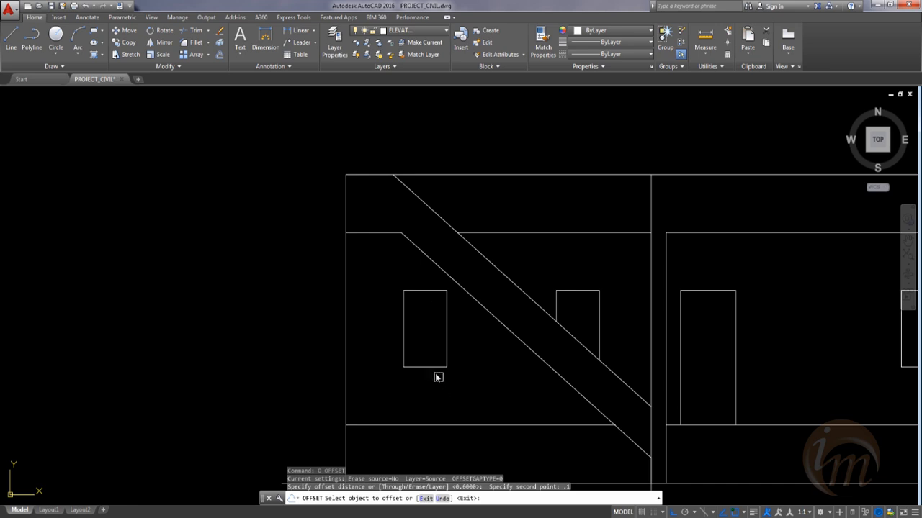
pyautogui.click(435, 368)
pyautogui.click(434, 382)
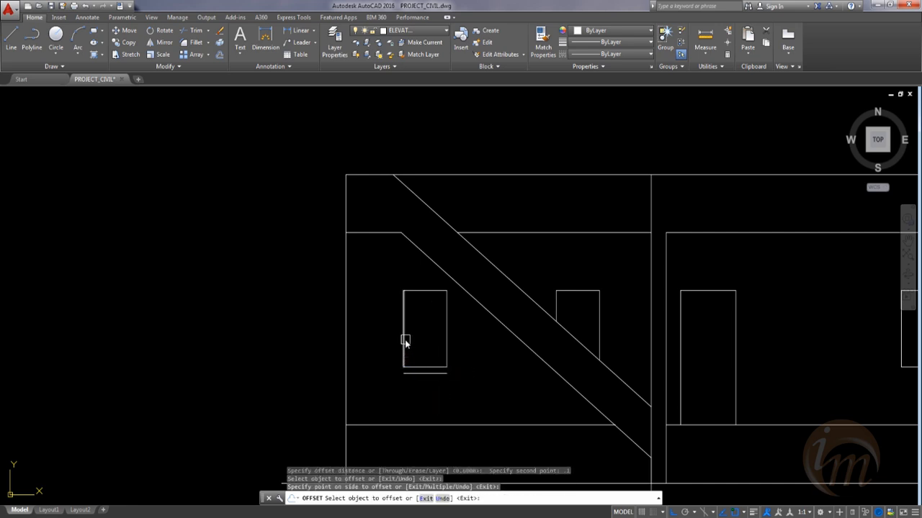
pyautogui.scroll(-4, 405, 344)
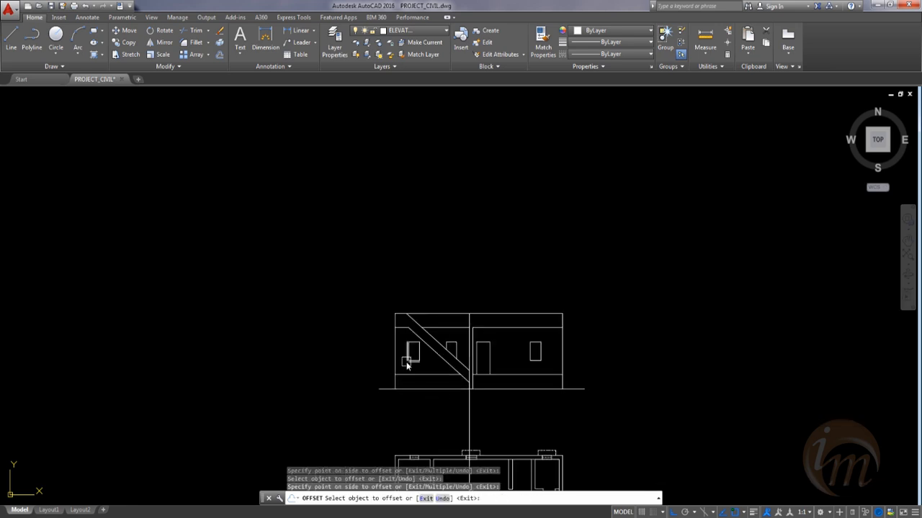
pyautogui.scroll(4, 396, 371)
pyautogui.click(461, 351)
pyautogui.click(465, 344)
pyautogui.click(499, 386)
pyautogui.click(518, 391)
pyautogui.press('Escape')
# Step: Join the offset lines around the leftmost window into a closed frame using Fillet with the Multiple option
pyautogui.write('F')
pyautogui.press('Return')
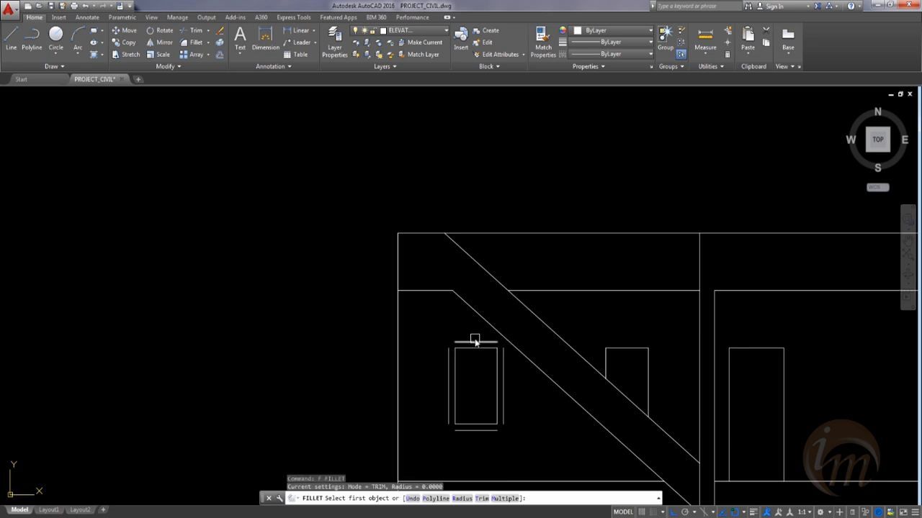
pyautogui.write('M')
pyautogui.press('Return')
pyautogui.click(472, 342)
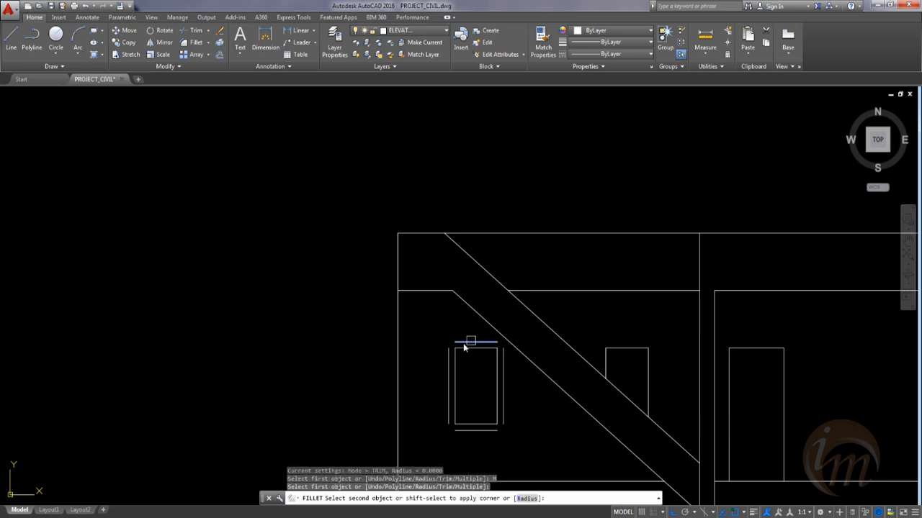
pyautogui.click(447, 356)
pyautogui.click(446, 411)
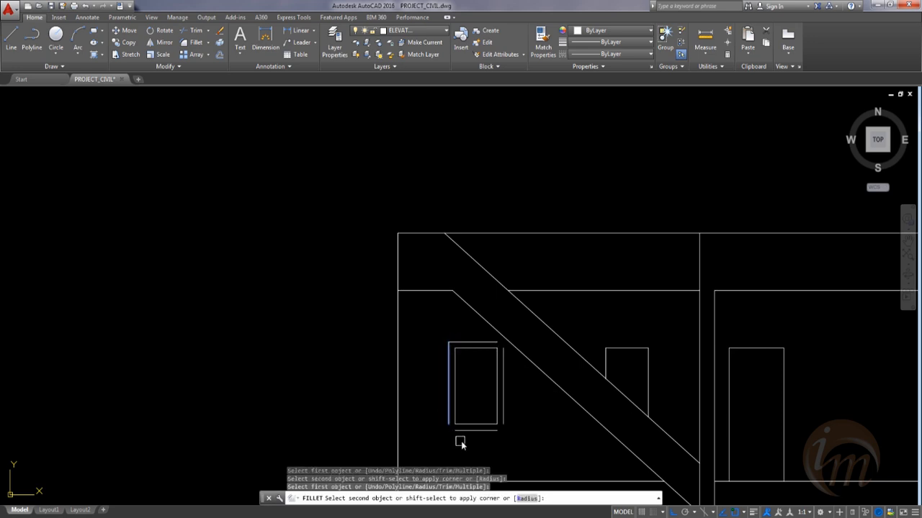
pyautogui.click(477, 430)
pyautogui.click(479, 430)
pyautogui.click(505, 413)
pyautogui.click(502, 373)
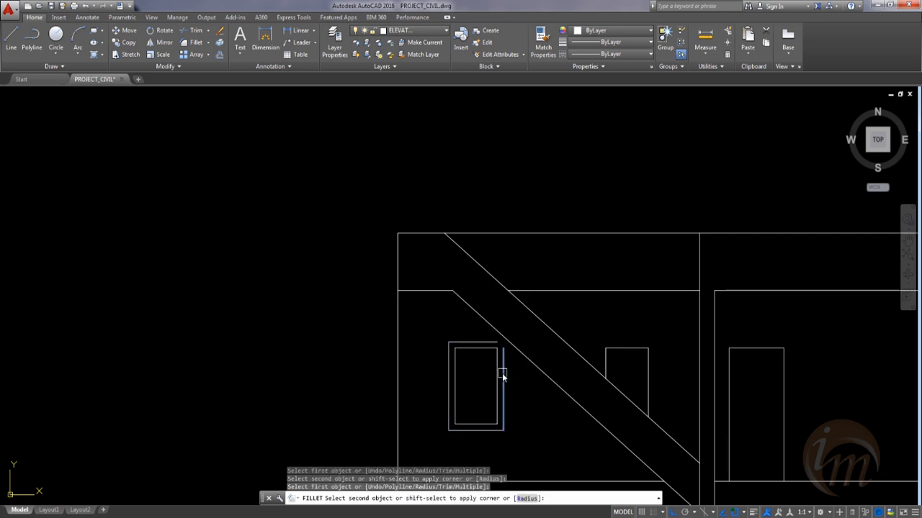
pyautogui.click(476, 344)
pyautogui.press('Escape')
# Step: Offset the upper edge and both side edges of the window behind the staircase outward by 0.1
pyautogui.moveTo(632, 413); pyautogui.dragTo(539, 406, button='middle')
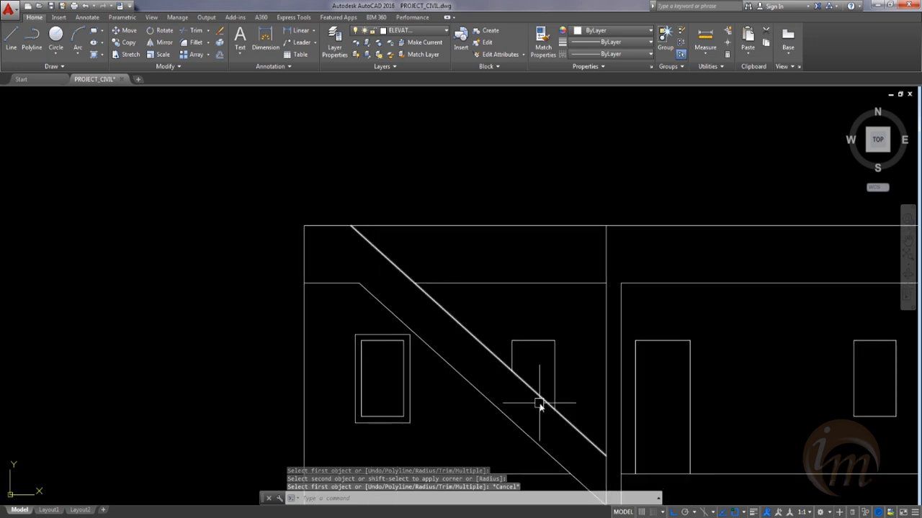
pyautogui.write('o')
pyautogui.press('Return')
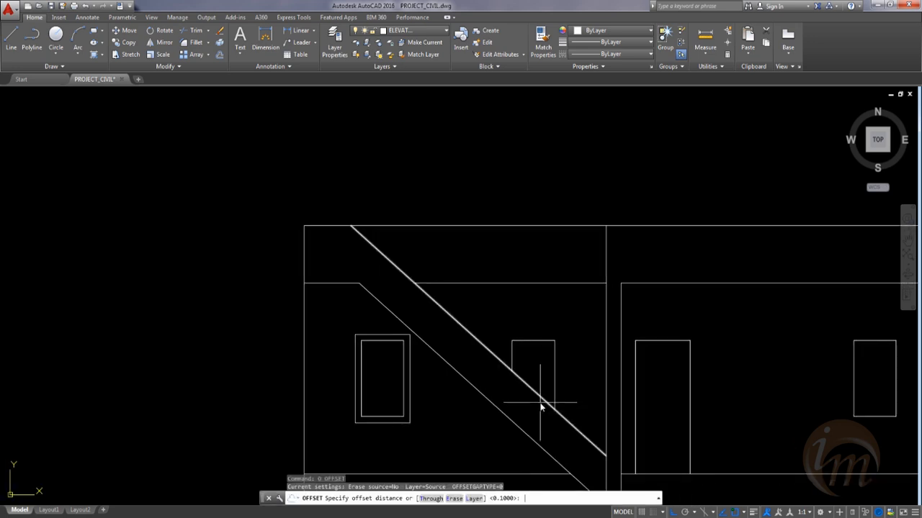
pyautogui.press('Return')
pyautogui.click(511, 358)
pyautogui.click(497, 346)
pyautogui.click(533, 341)
pyautogui.click(537, 313)
pyautogui.click(554, 346)
pyautogui.click(561, 362)
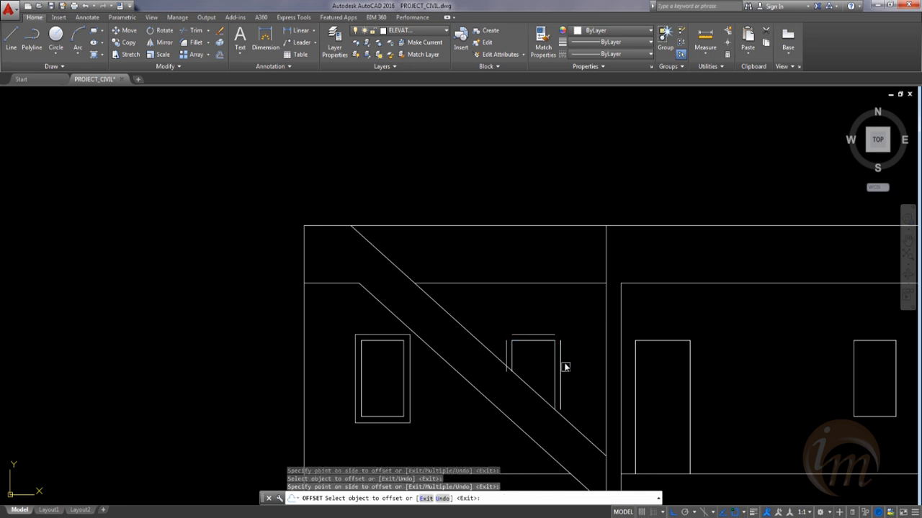
pyautogui.press('Escape')
# Step: Fillet the two upper corners of the offset frame around the window behind the staircase
pyautogui.write('F')
pyautogui.press('Return')
pyautogui.click(562, 354)
pyautogui.press('Return')
pyautogui.click(520, 336)
pyautogui.press('Escape')
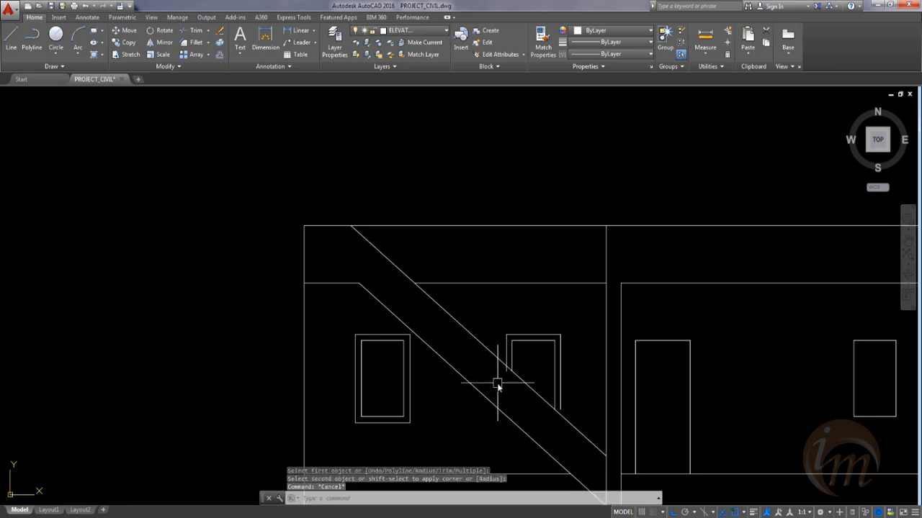
# Step: Trim the left frame line of the window behind the staircase where it crosses the upper sloping stair line
pyautogui.write('tr')
pyautogui.press('Return')
pyautogui.press('Return')
pyautogui.scroll(2, 503, 389)
pyautogui.scroll(3, 503, 389)
pyautogui.click(509, 298)
pyautogui.scroll(-5, 497, 346)
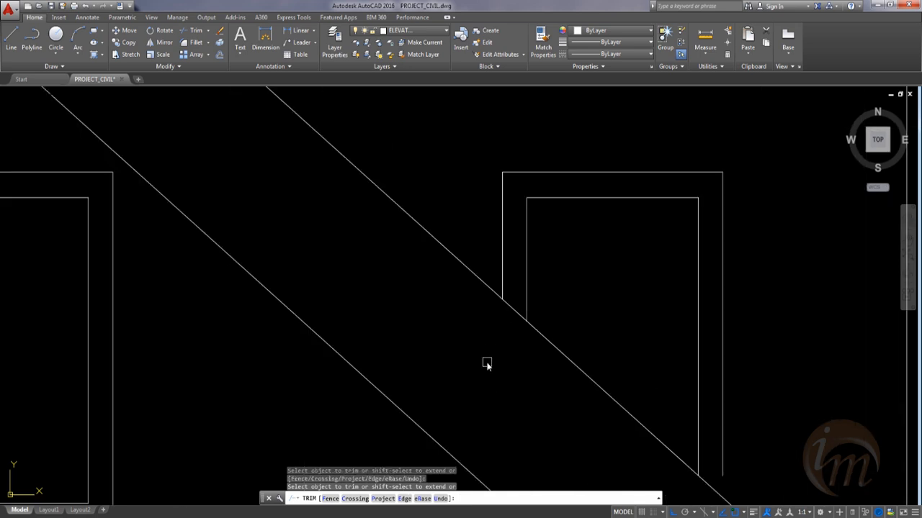
pyautogui.moveTo(529, 385); pyautogui.dragTo(474, 355, button='middle')
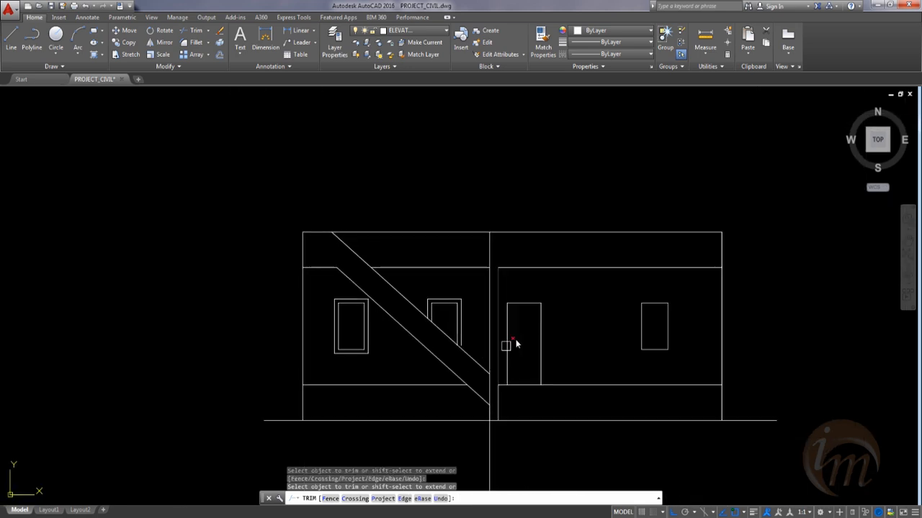
pyautogui.press('Escape')
# Step: Offset the door's upper edge and both side edges outward by 0.1
pyautogui.write('o')
pyautogui.press('Return')
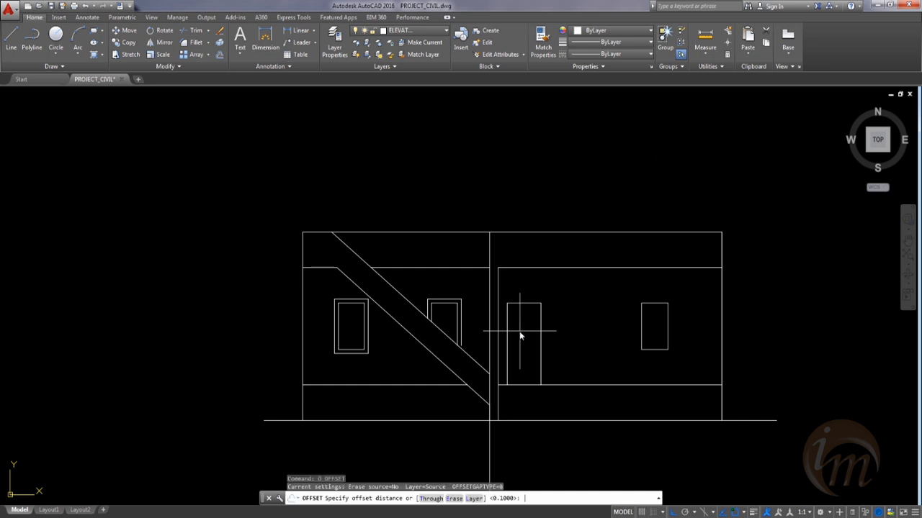
pyautogui.press('Return')
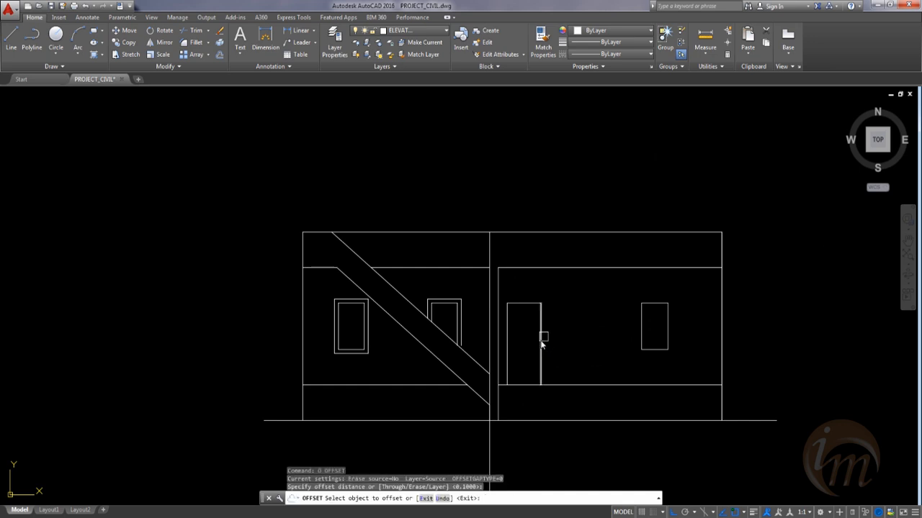
pyautogui.click(540, 340)
pyautogui.click(550, 353)
pyautogui.click(524, 303)
pyautogui.click(522, 296)
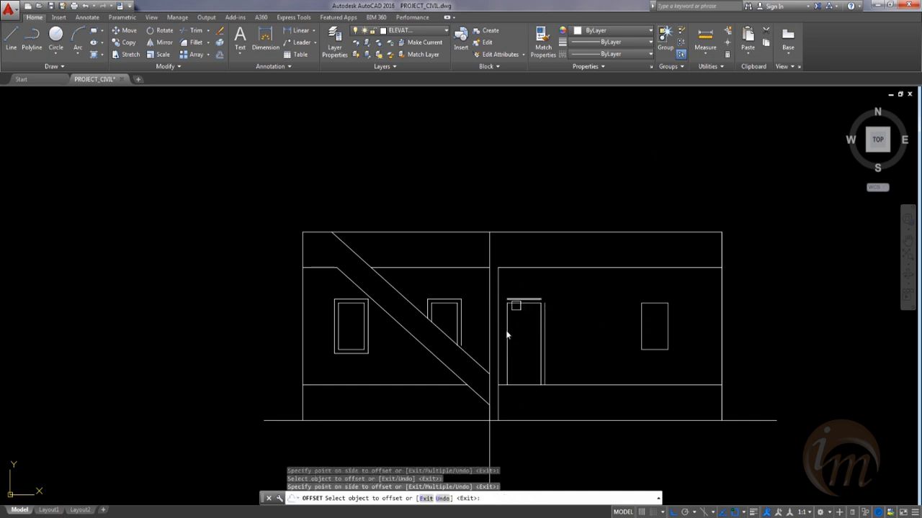
pyautogui.click(504, 340)
pyautogui.click(502, 343)
pyautogui.scroll(1, 523, 392)
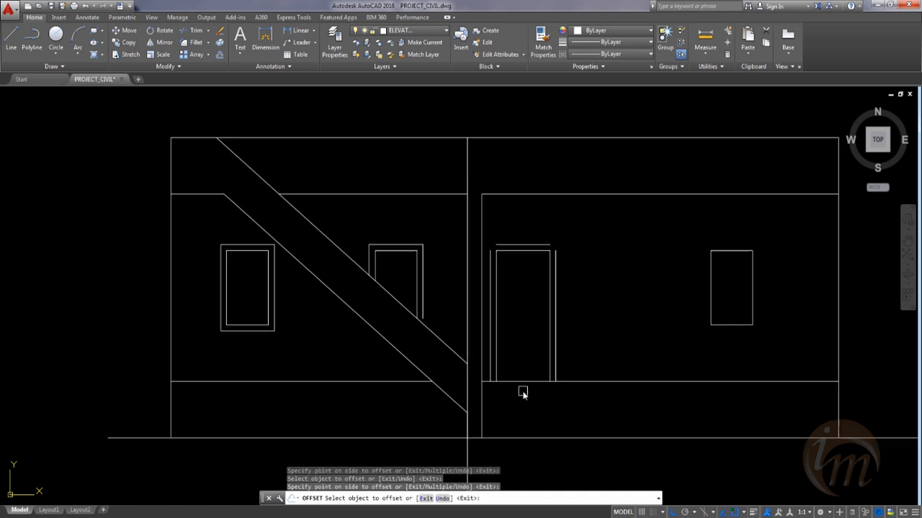
pyautogui.press('Escape')
# Step: Fillet the two upper corners of the offset lines around the door to complete its frame
pyautogui.write('f')
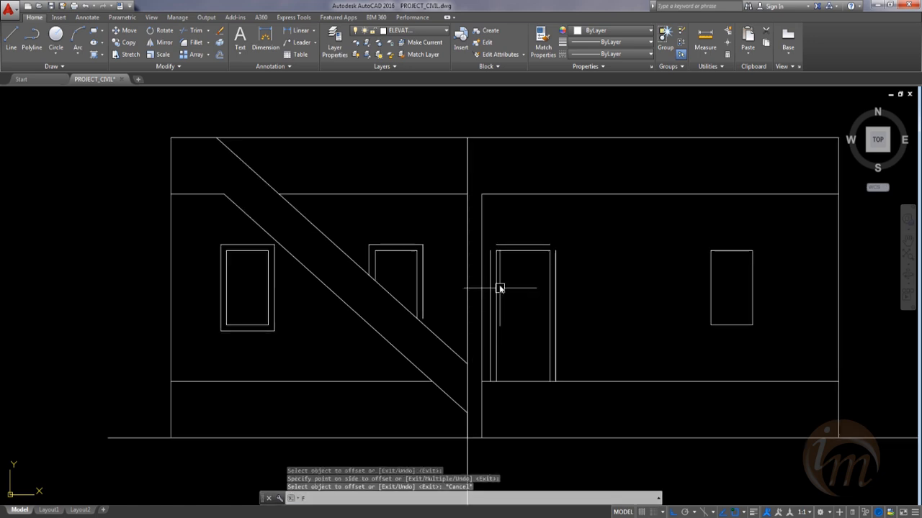
pyautogui.press('Return')
pyautogui.click(508, 246)
pyautogui.click(490, 265)
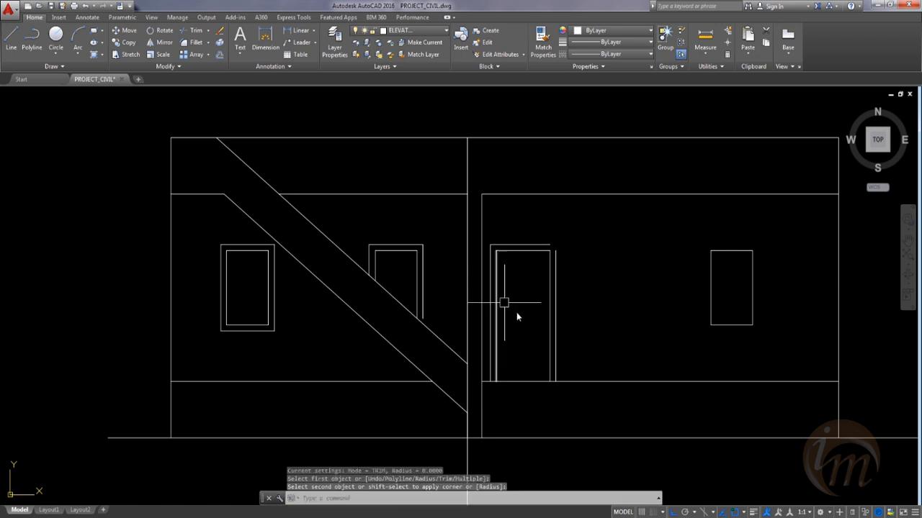
pyautogui.press('Return')
pyautogui.click(541, 248)
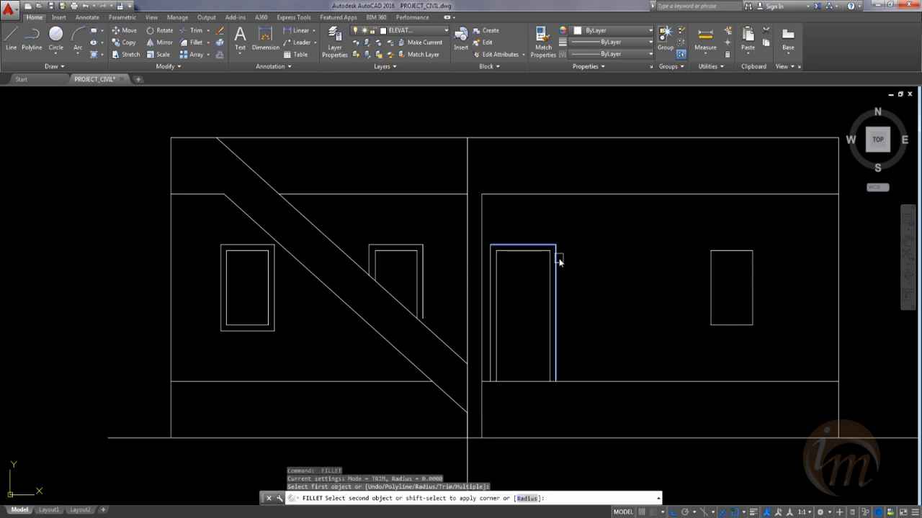
pyautogui.click(559, 262)
pyautogui.scroll(-3, 590, 331)
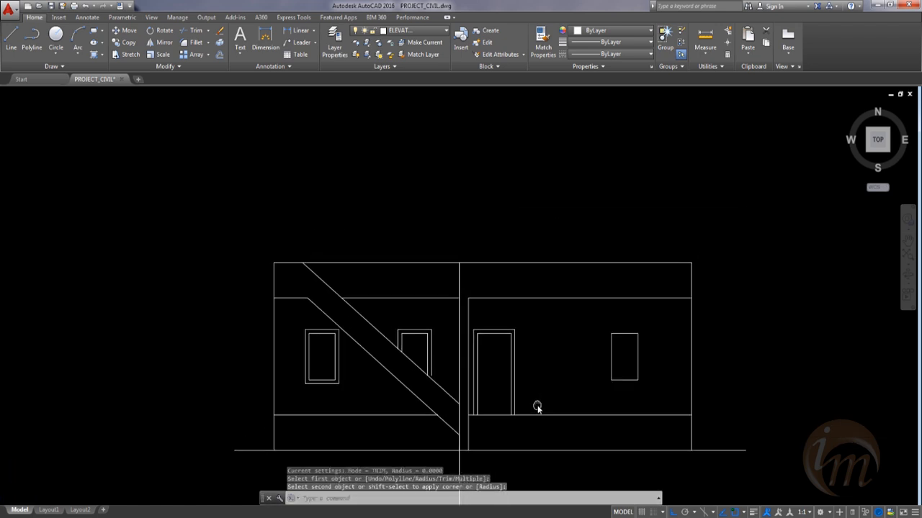
pyautogui.press('Return')
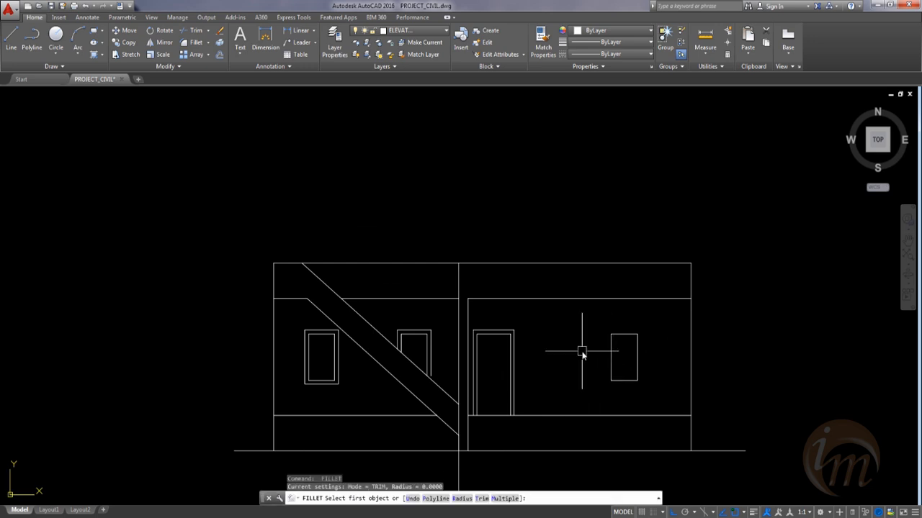
# Step: Offset all four edges of the window on the far side of the door outward by 0.1
pyautogui.press('Escape')
pyautogui.write('o')
pyautogui.press('Return')
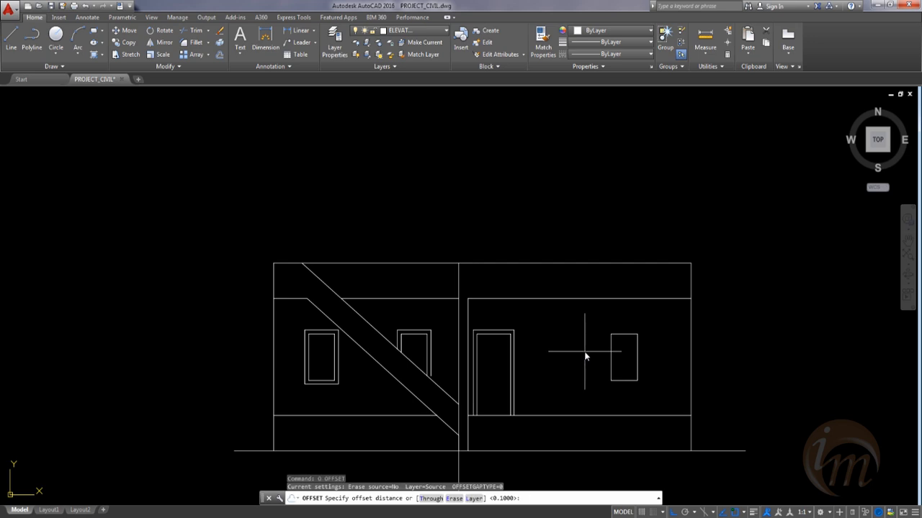
pyautogui.press('Return')
pyautogui.click(612, 357)
pyautogui.click(622, 334)
pyautogui.click(623, 326)
pyautogui.click(638, 355)
pyautogui.click(649, 358)
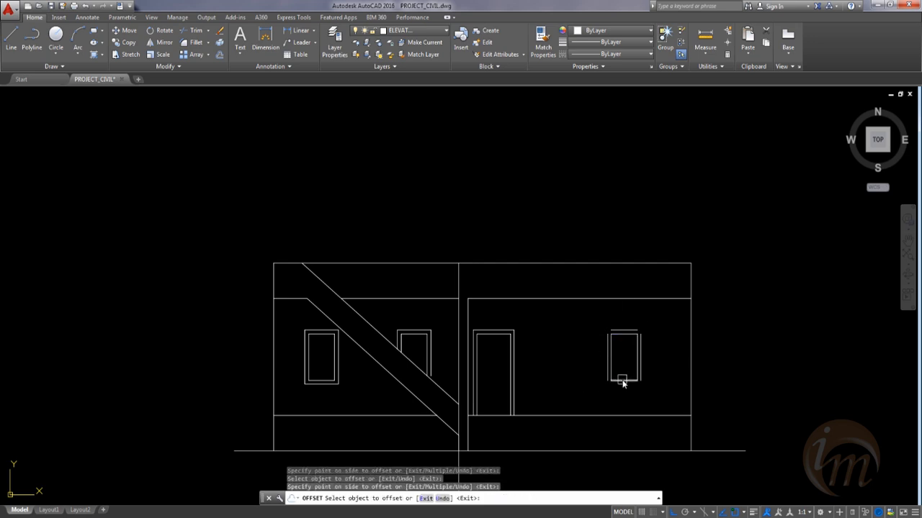
pyautogui.click(623, 381)
pyautogui.click(620, 392)
pyautogui.press('Escape')
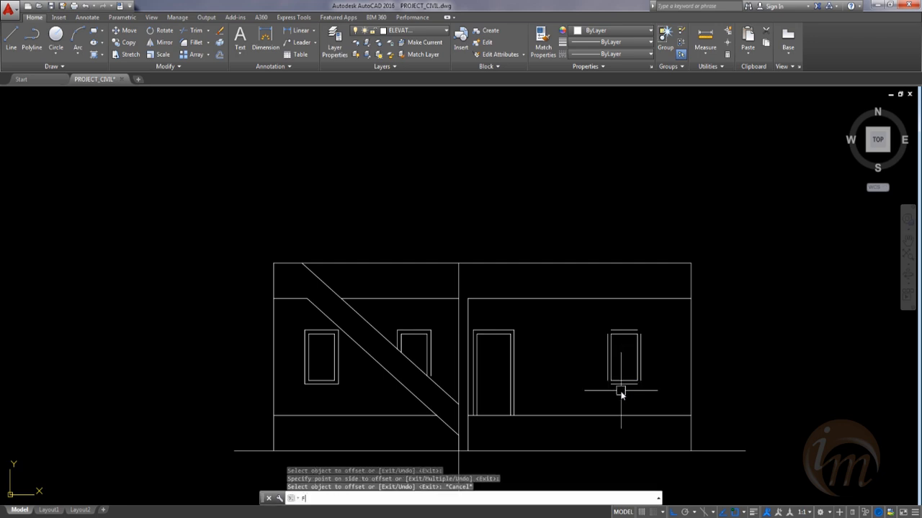
# Step: Fillet the four corners of the offset lines around the window beyond the door to close its frame
pyautogui.write('F')
pyautogui.press('Return')
pyautogui.scroll(4, 619, 334)
pyautogui.click(613, 333)
pyautogui.click(590, 354)
pyautogui.press('Return')
pyautogui.click(589, 447)
pyautogui.click(609, 471)
pyautogui.press('Return')
pyautogui.click(676, 461)
pyautogui.click(659, 471)
pyautogui.press('Return')
pyautogui.click(677, 369)
pyautogui.click(648, 333)
pyautogui.press('Return')
# Step: Examine the floor plan around the staircase window and its dashed projection, and compare it with the elevation
pyautogui.scroll(-2, 650, 399)
pyautogui.scroll(-3, 621, 381)
pyautogui.moveTo(531, 339)
pyautogui.mouseDown(button='middle')
pyautogui.moveTo(536, 384)
pyautogui.moveTo(559, 386)
pyautogui.mouseUp(button='middle')
pyautogui.scroll(-5, 498, 372)
pyautogui.moveTo(518, 411); pyautogui.dragTo(510, 331, button='middle')
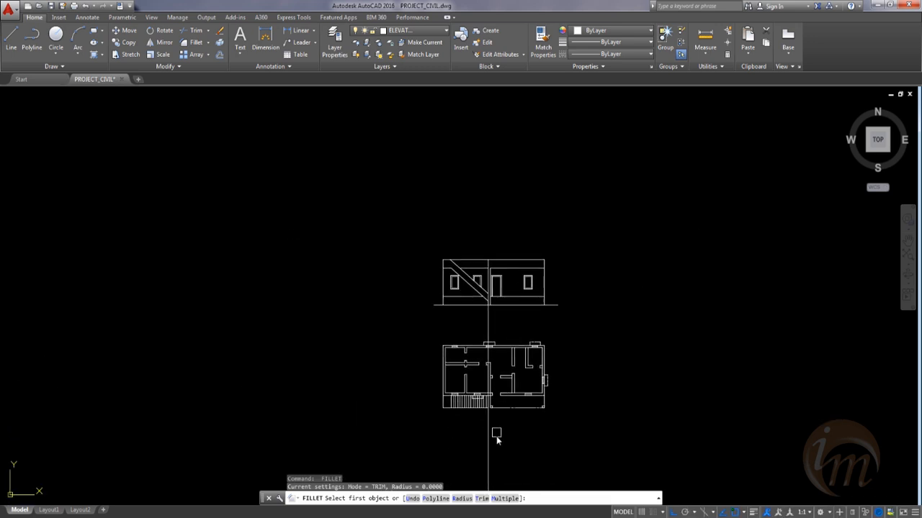
pyautogui.scroll(4, 497, 436)
pyautogui.scroll(2, 437, 385)
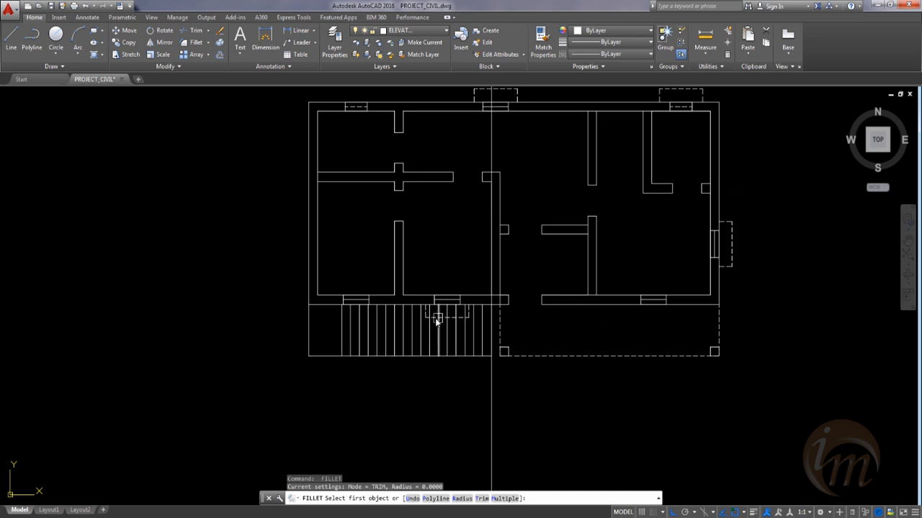
pyautogui.moveTo(461, 198); pyautogui.dragTo(468, 468, button='middle')
pyautogui.moveTo(432, 247); pyautogui.dragTo(437, 457, button='middle')
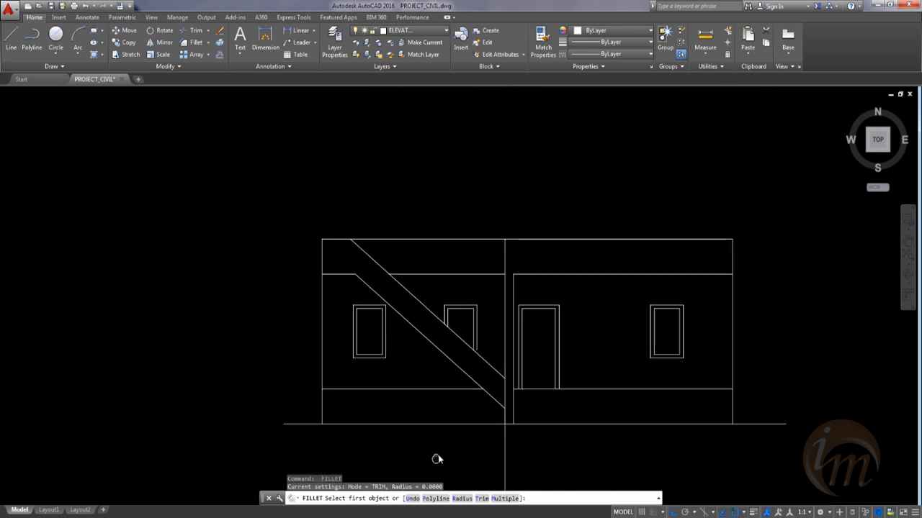
pyautogui.press('Escape')
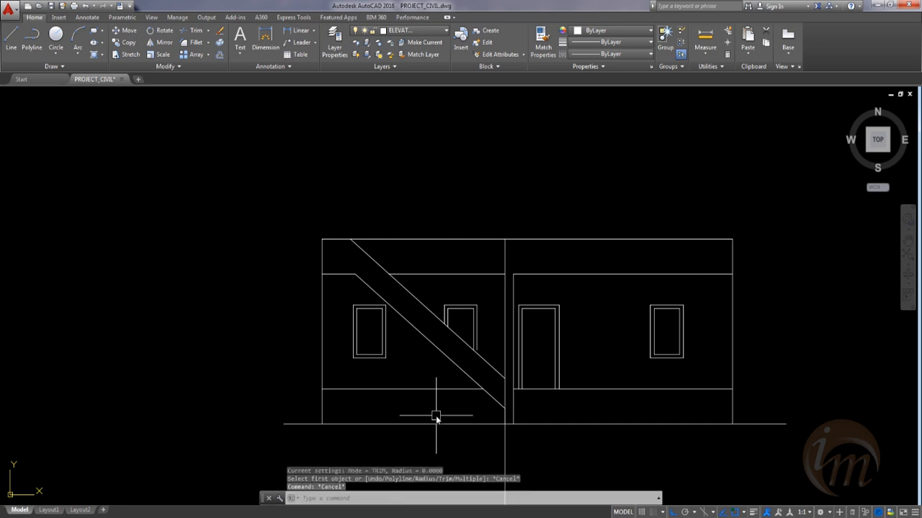
# Step: Draw a line from the staircase window frame's upper right corner 0.24 right, 0.2 up, and back left past the frame's left side
pyautogui.write('l')
pyautogui.press('Return')
pyautogui.scroll(2, 458, 304)
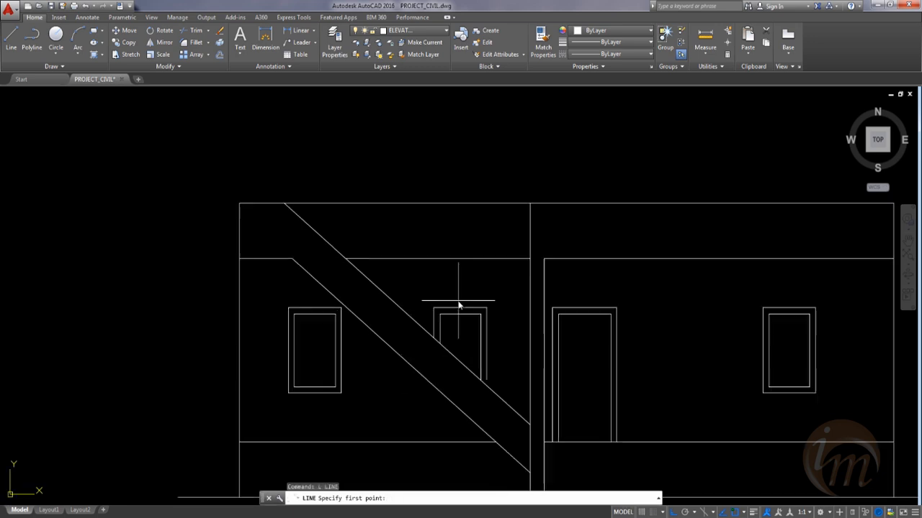
pyautogui.click(486, 308)
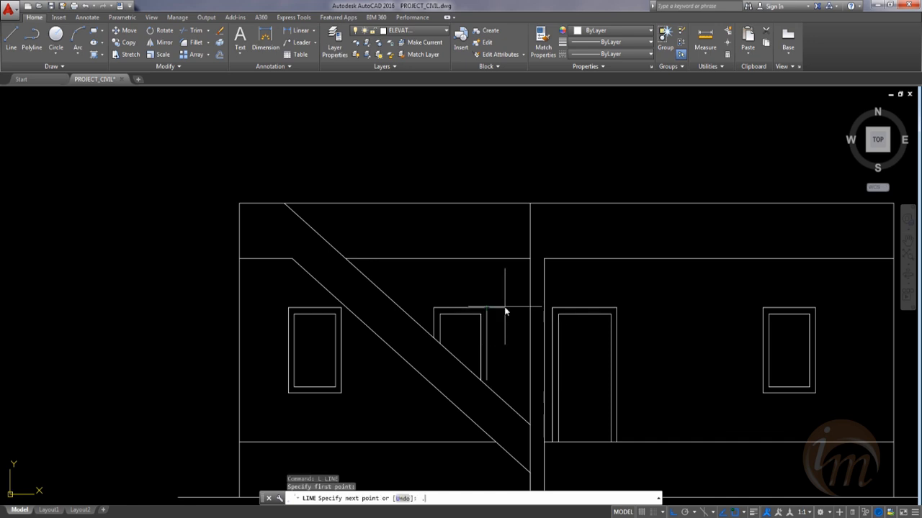
pyautogui.write('.24')
pyautogui.press('Return')
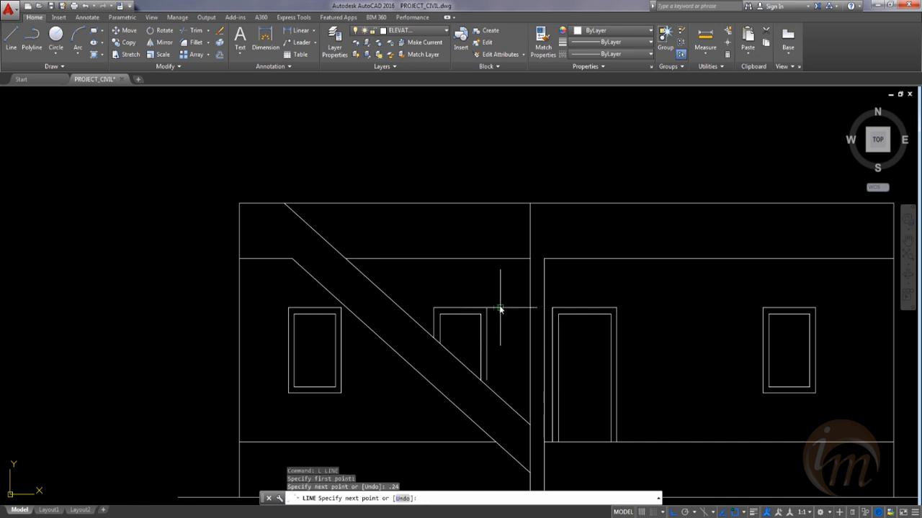
pyautogui.scroll(1, 501, 310)
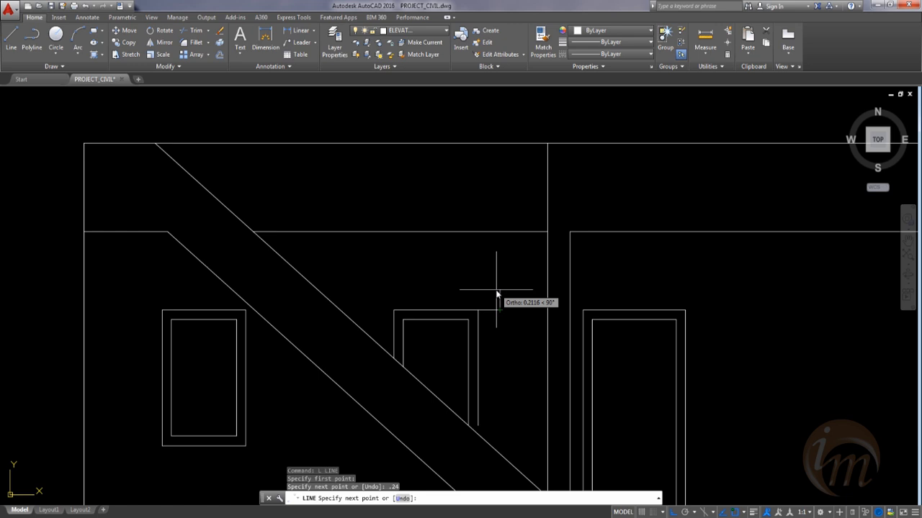
pyautogui.write('.2')
pyautogui.press('Return')
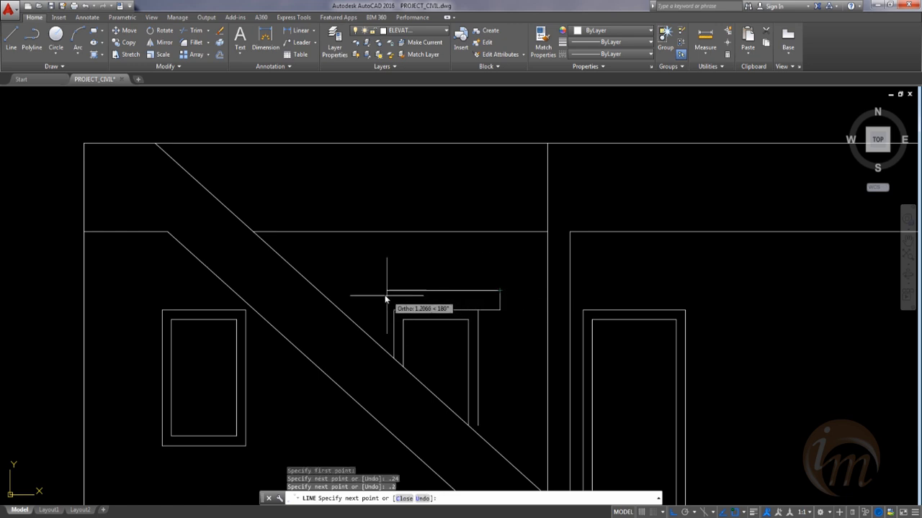
pyautogui.scroll(-4, 372, 295)
pyautogui.scroll(4, 372, 296)
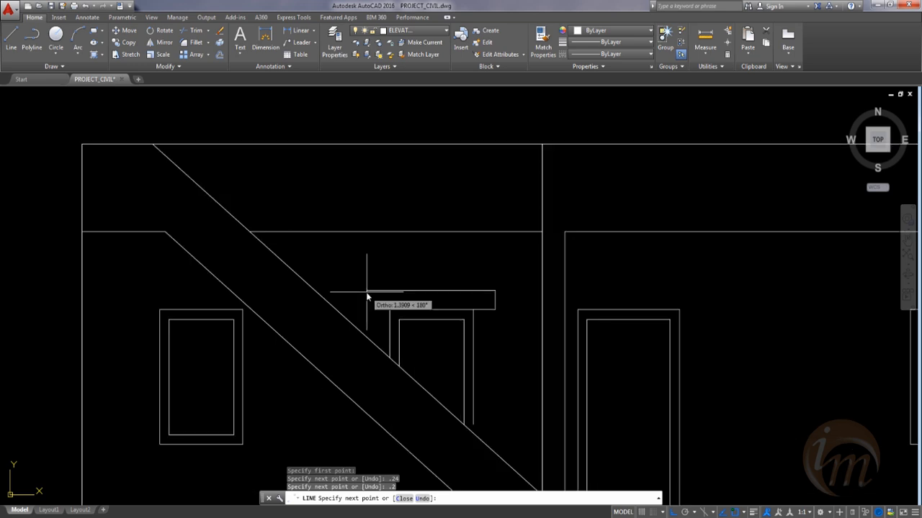
pyautogui.click(349, 290)
pyautogui.press('Escape')
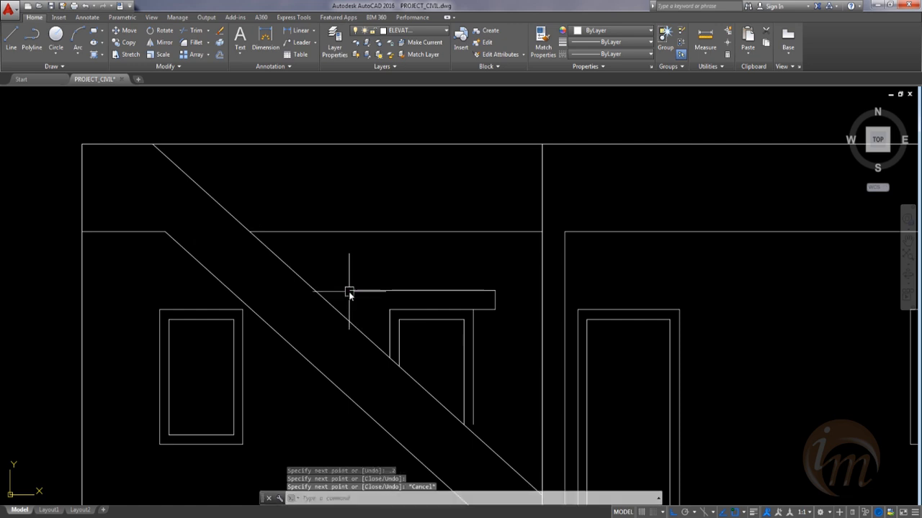
# Step: Draw a line from the staircase window frame's upper left corner 0.24 left, continuing up past the horizontal line above it
pyautogui.write('l')
pyautogui.press('Return')
pyautogui.click(388, 309)
pyautogui.write('.2')
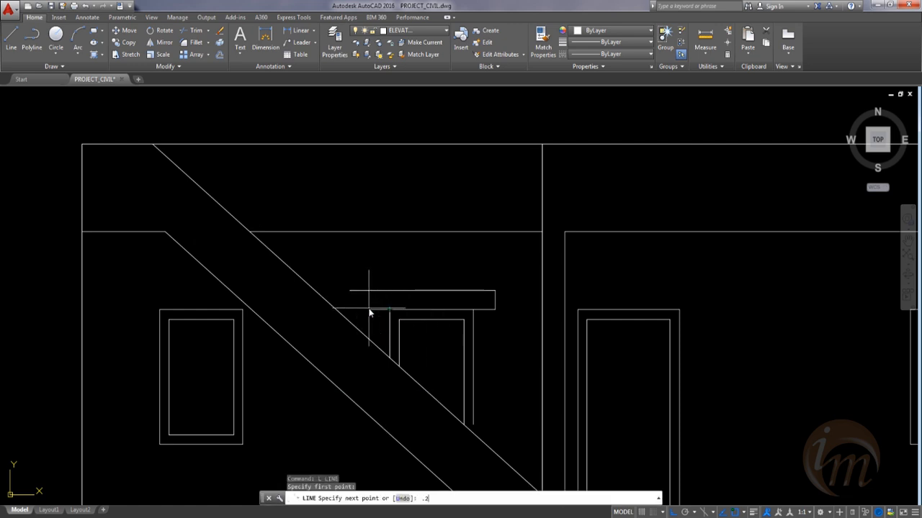
pyautogui.write('4')
pyautogui.press('Return')
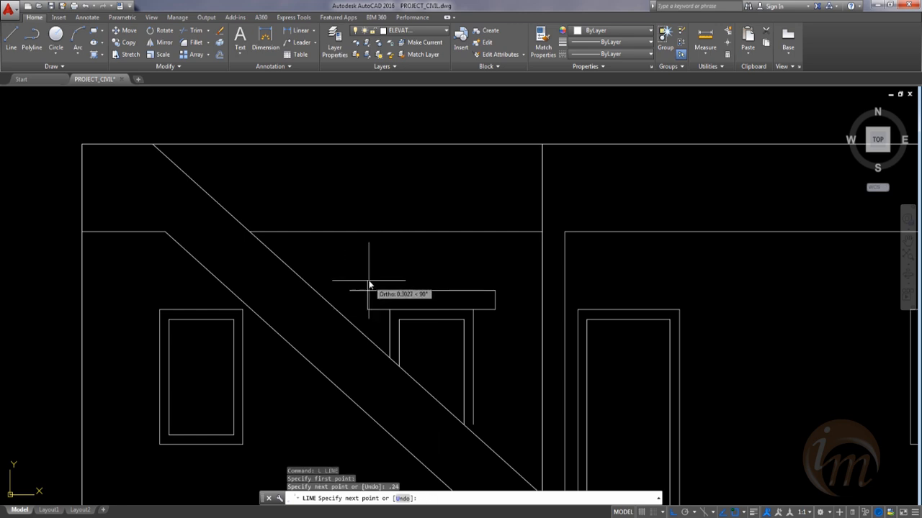
pyautogui.press('Escape')
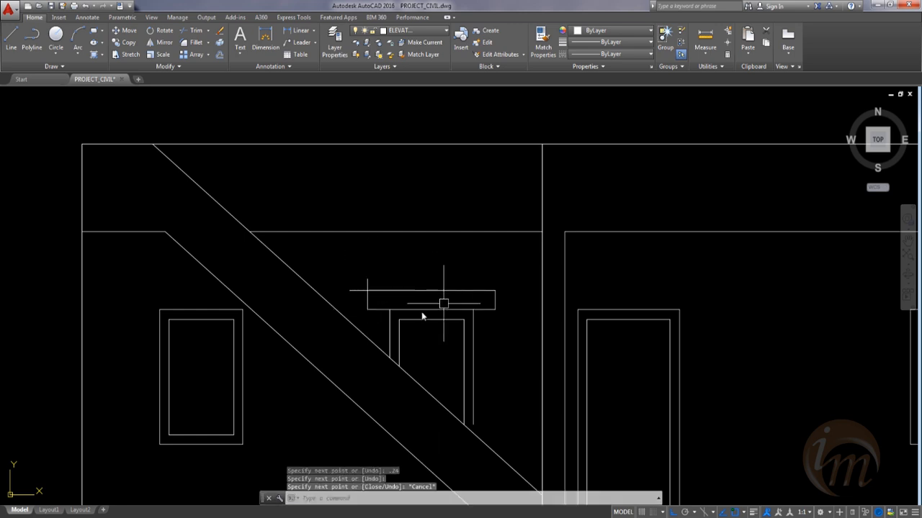
# Step: Fillet the upper left corner of the sunshade outline above the staircase window
pyautogui.write('f')
pyautogui.press('Return')
pyautogui.click(369, 291)
pyautogui.click(368, 301)
# Step: Extend the right frame line of the staircase window down to the upper sloping stair line
pyautogui.scroll(-2, 479, 353)
pyautogui.scroll(-2, 530, 421)
pyautogui.moveTo(545, 407); pyautogui.dragTo(514, 367, button='middle')
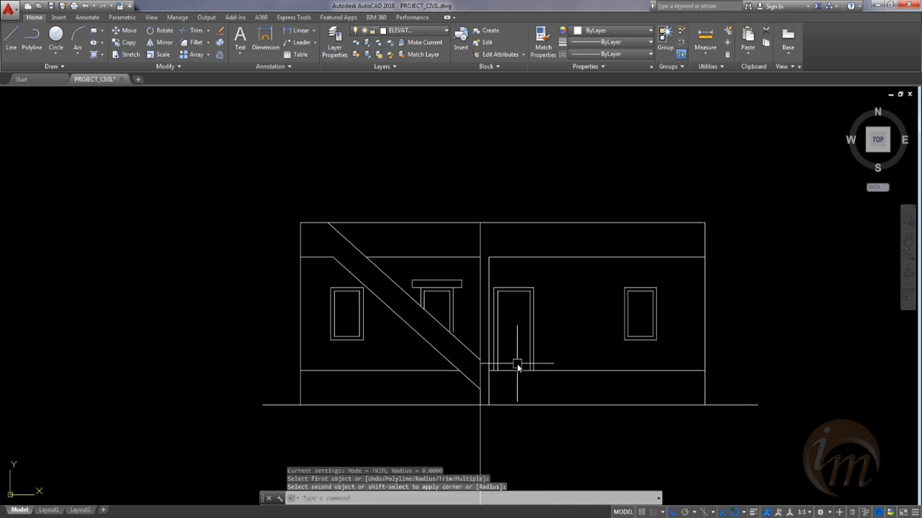
pyautogui.scroll(8, 463, 357)
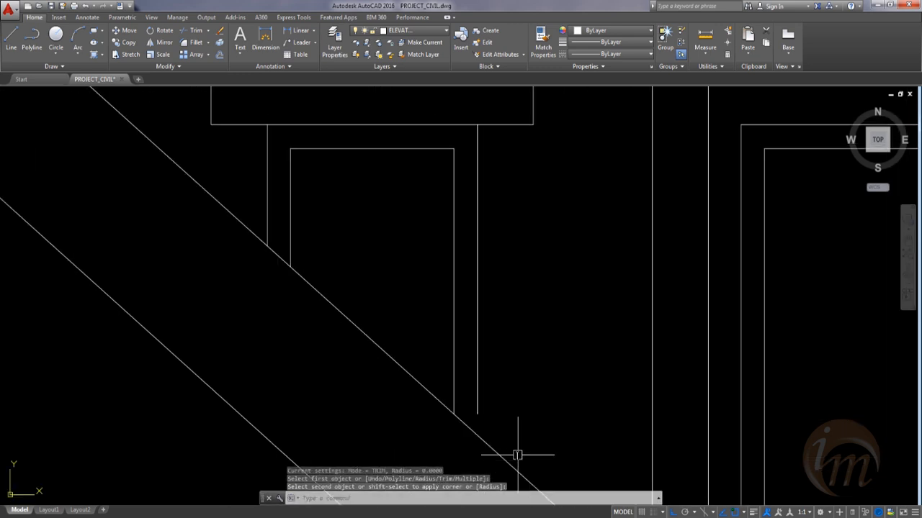
pyautogui.press('Escape')
pyautogui.write('ex')
pyautogui.press('Return')
pyautogui.press('Return')
pyautogui.click(478, 383)
pyautogui.scroll(-6, 493, 407)
pyautogui.click(542, 430)
pyautogui.moveTo(544, 430)
pyautogui.mouseDown(button='middle')
pyautogui.moveTo(514, 304)
pyautogui.moveTo(518, 322)
pyautogui.mouseUp(button='middle')
pyautogui.press('Escape')
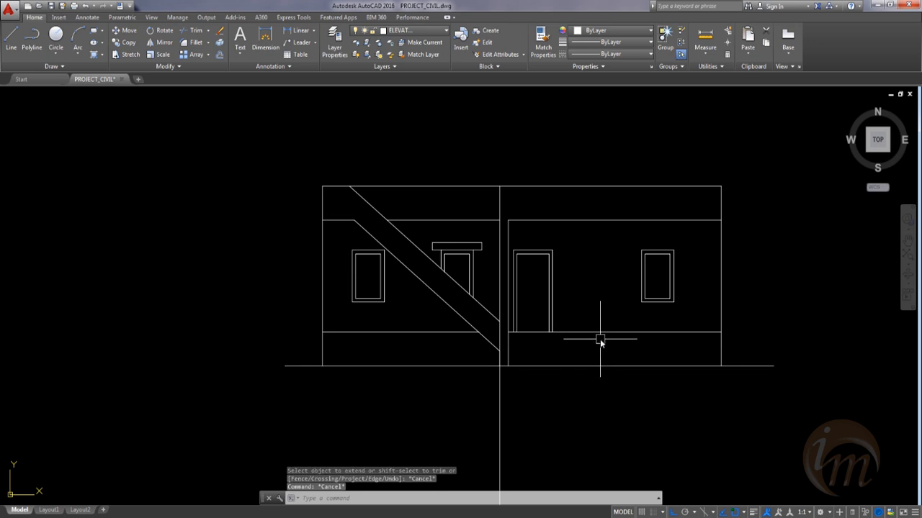
# Step: Trim off the part of the vertical construction line that runs below the elevation's ground line
pyautogui.write('t')
pyautogui.press('Return')
pyautogui.press('Return')
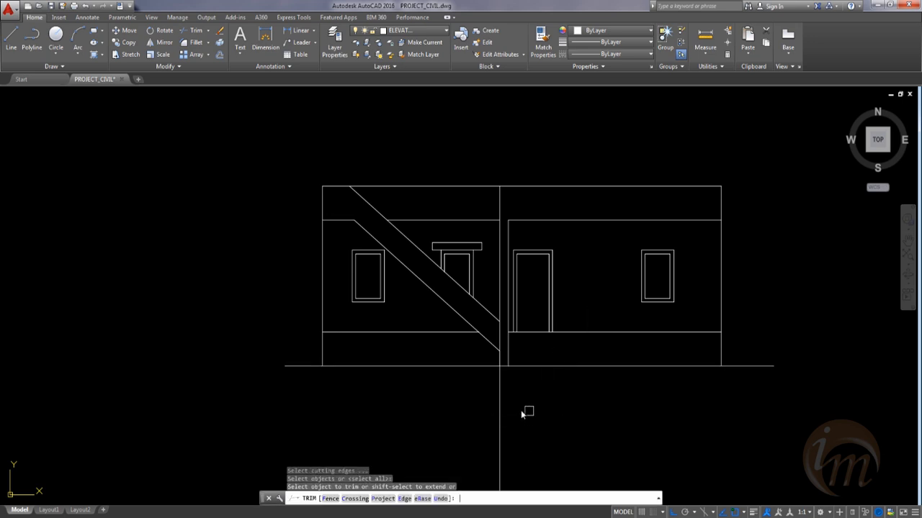
pyautogui.click(503, 411)
pyautogui.press('Escape')
pyautogui.press('Escape')
# Step: Move the whole front elevation, including its ground line, horizontally to the right, clear of the area above the floor plan
pyautogui.scroll(-6, 579, 438)
pyautogui.scroll(4, 481, 329)
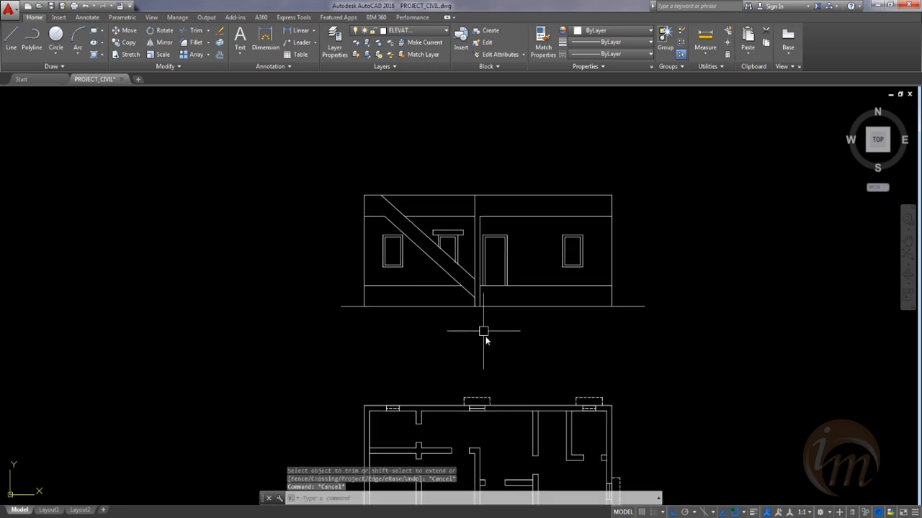
pyautogui.moveTo(535, 371); pyautogui.dragTo(516, 363, button='middle')
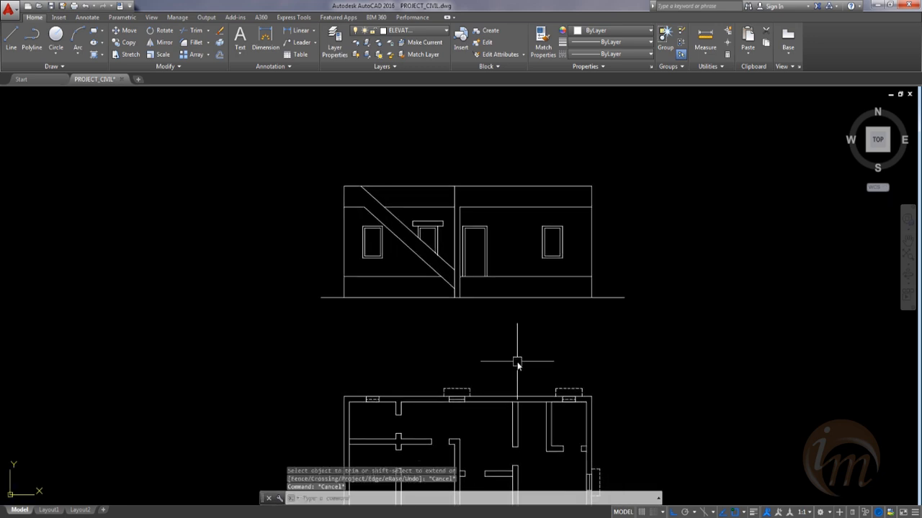
pyautogui.scroll(-2, 515, 361)
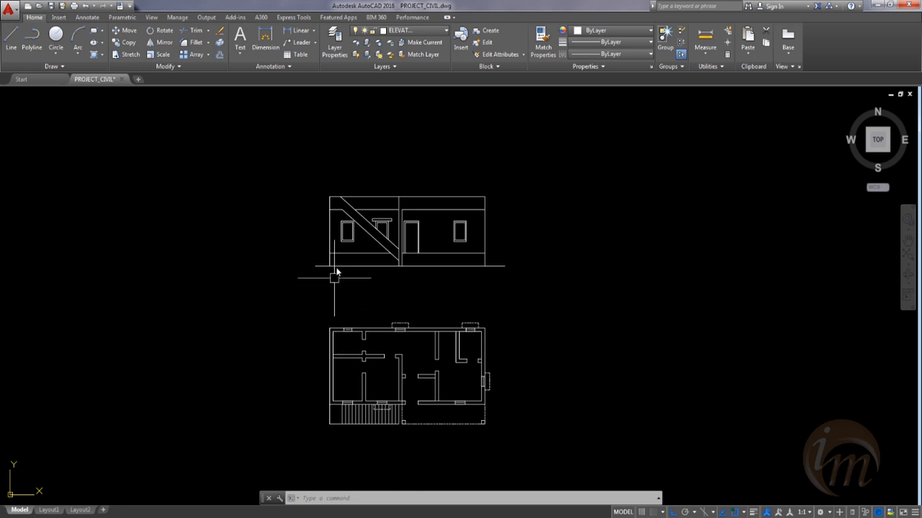
pyautogui.click(532, 265)
pyautogui.click(284, 170)
pyautogui.write('m')
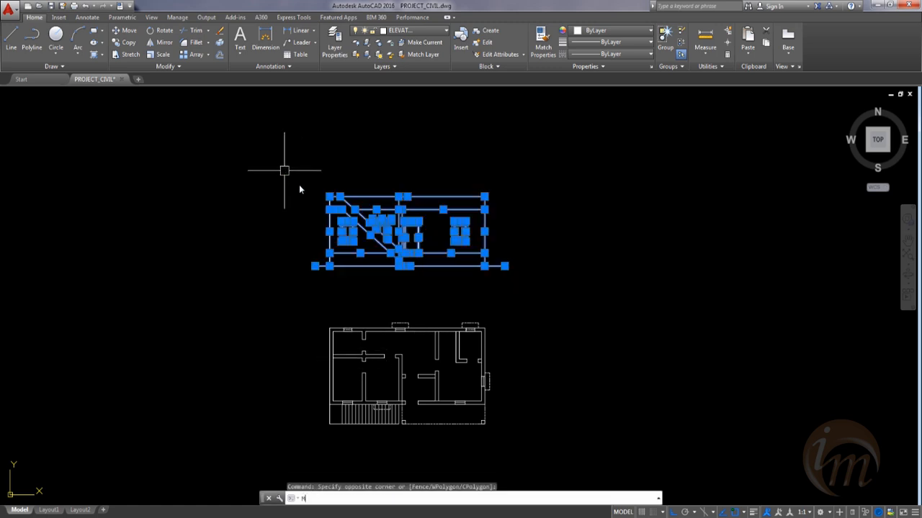
pyautogui.press('Return')
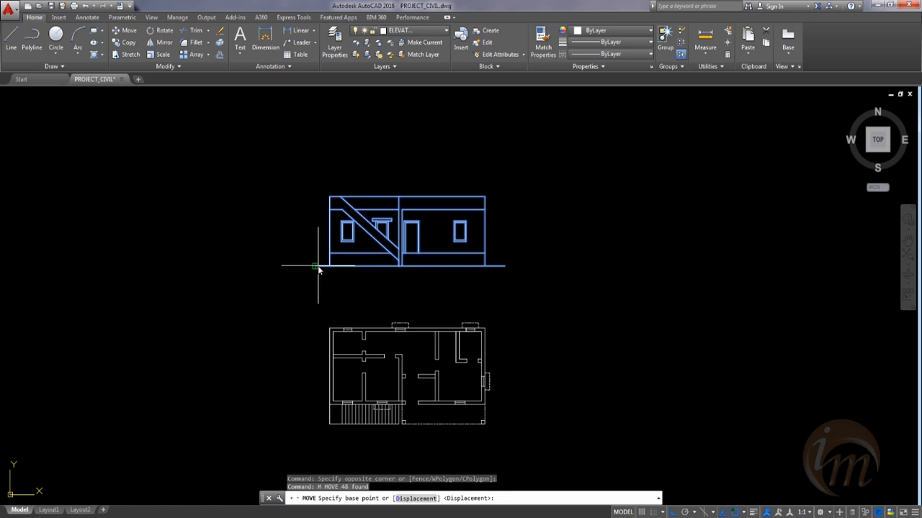
pyautogui.click(315, 266)
pyautogui.click(645, 266)
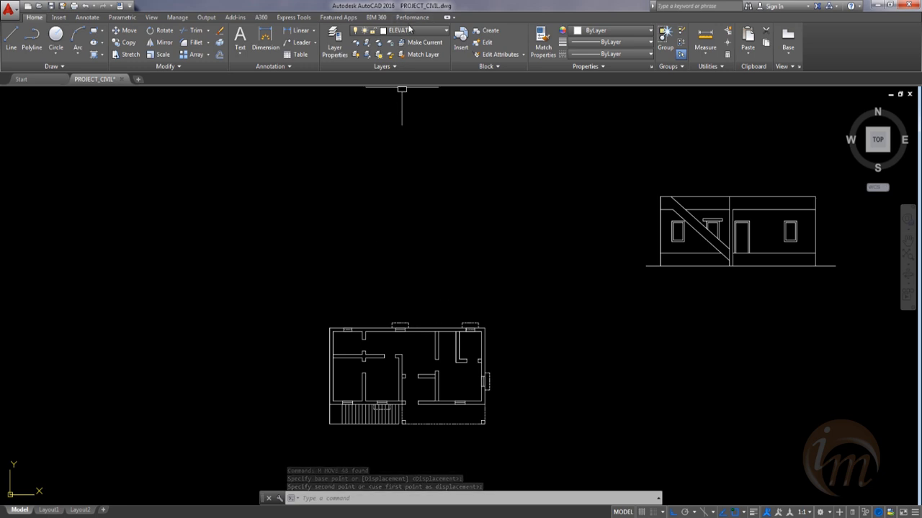
# Step: Make SECTION the current layer
pyautogui.click(409, 29)
pyautogui.click(401, 109)
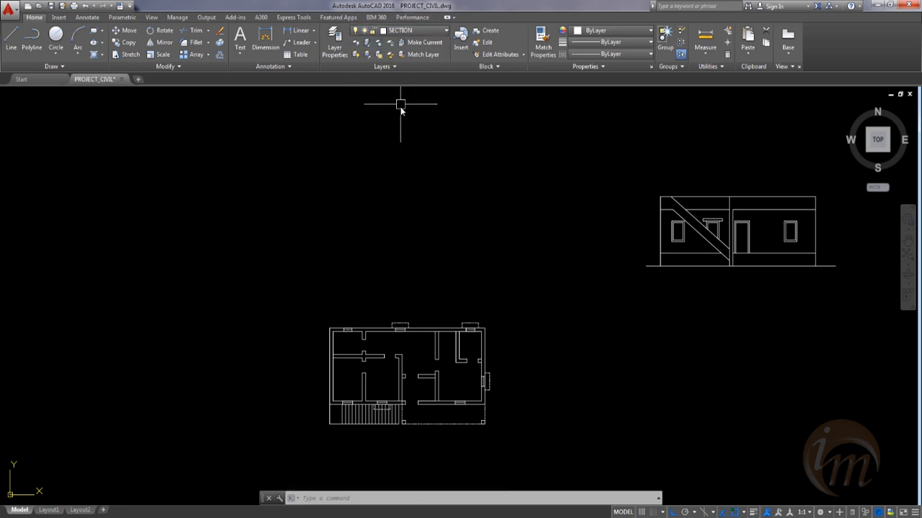
pyautogui.write('XL')
pyautogui.press('Return')
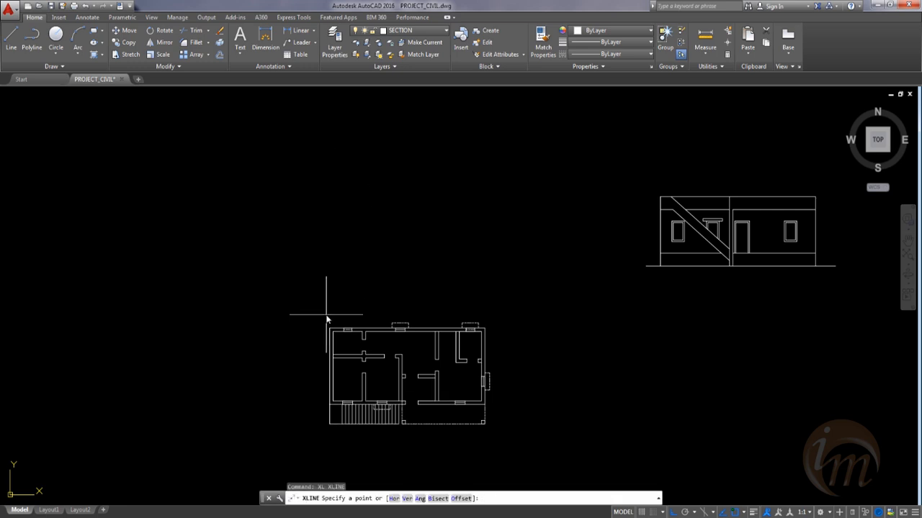
pyautogui.click(330, 330)
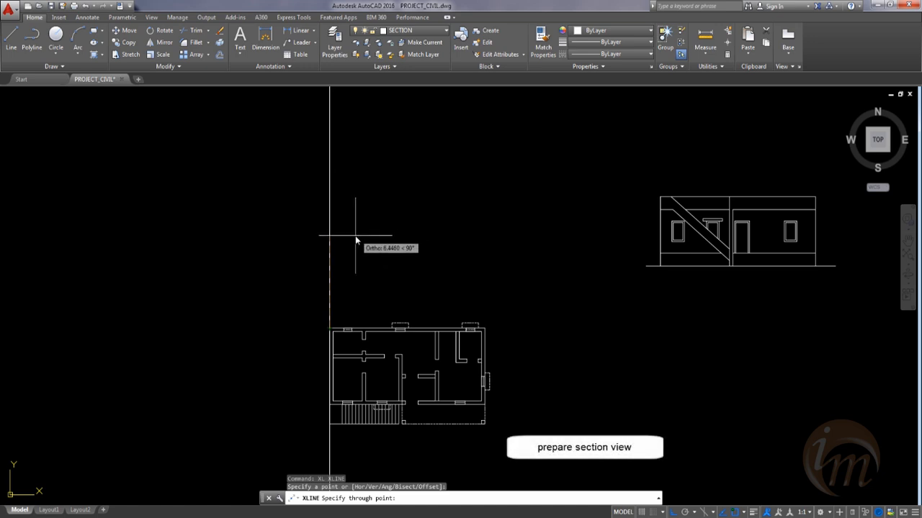
pyautogui.press('Escape')
pyautogui.write('XL')
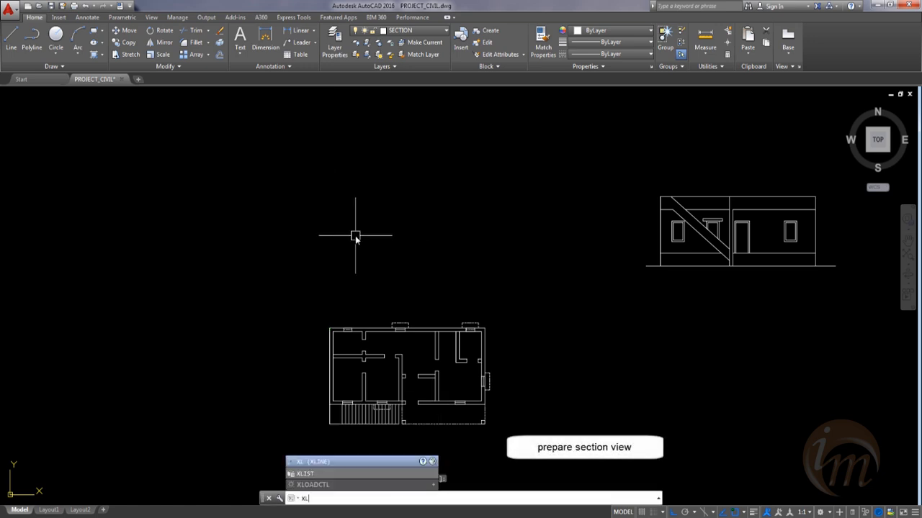
pyautogui.press('Return')
pyautogui.press('Return')
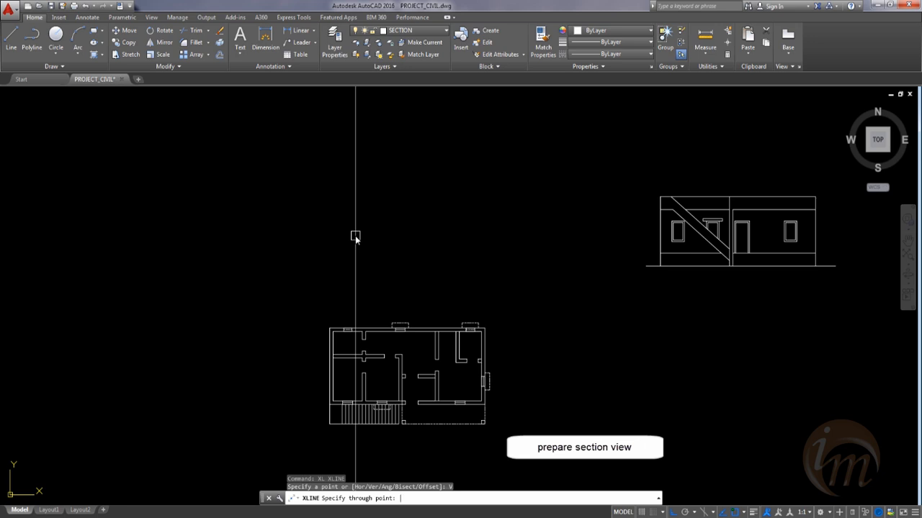
pyautogui.press('Escape')
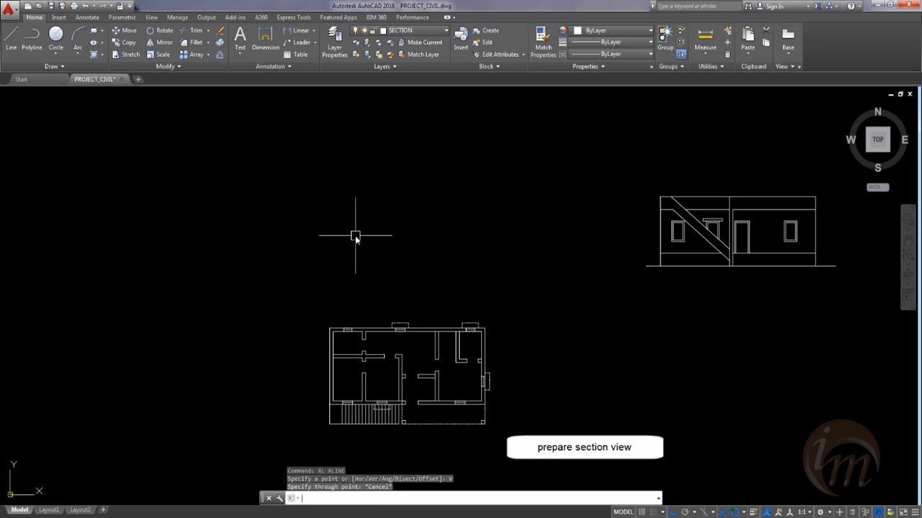
# Step: Draw a horizontal section line across the floor plan's lower rooms, through the right-hand window, extending past both outer walls
pyautogui.write('l')
pyautogui.press('Return')
pyautogui.scroll(4, 459, 431)
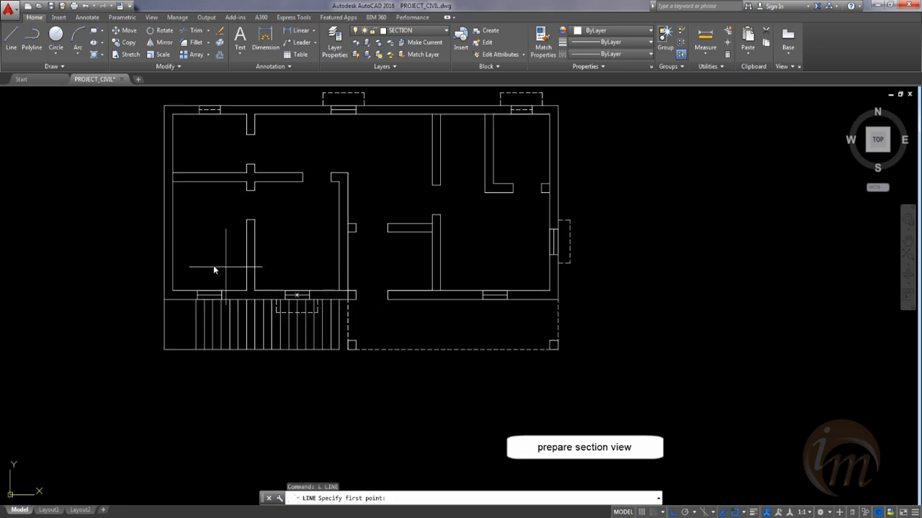
pyautogui.click(148, 249)
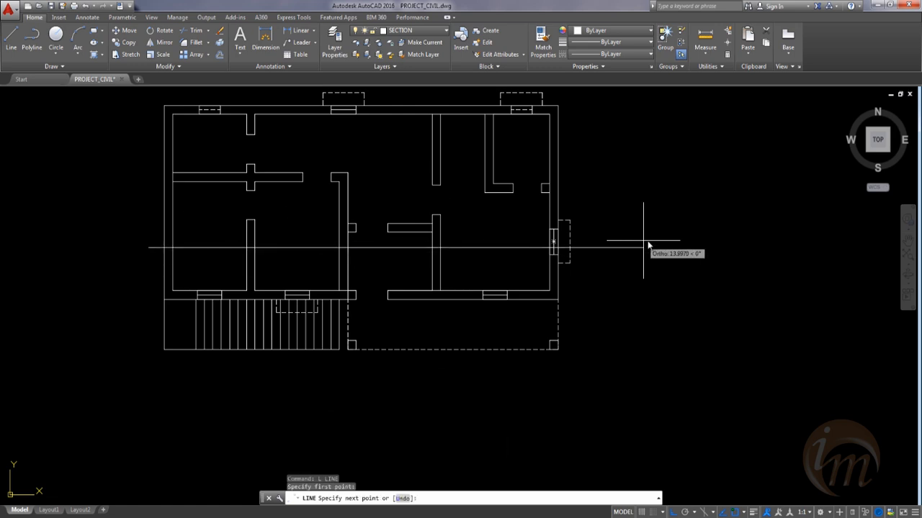
pyautogui.click(674, 248)
pyautogui.press('Escape')
# Step: Load the ACAD_ISO03W100 (ISO dash space) linetype into the drawing
pyautogui.moveTo(559, 305); pyautogui.dragTo(620, 256, button='middle')
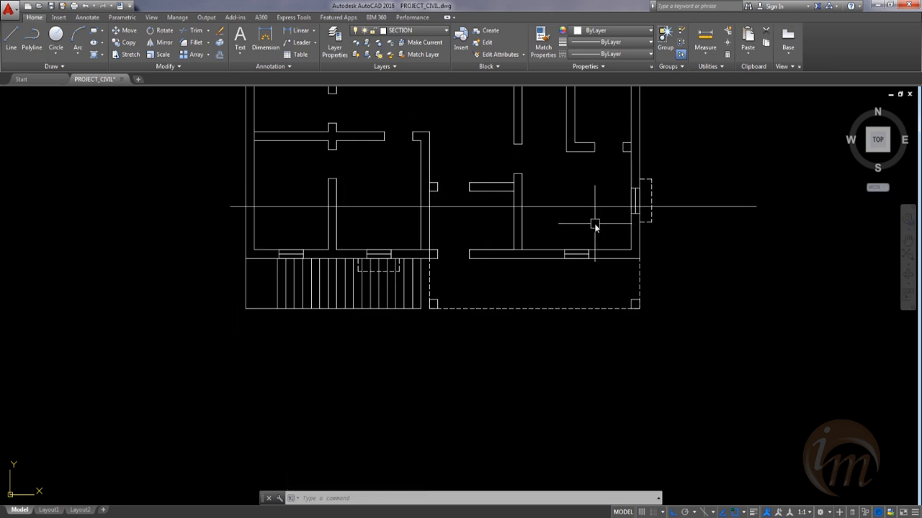
pyautogui.moveTo(587, 218)
pyautogui.mouseDown(button='middle')
pyautogui.moveTo(572, 247)
pyautogui.moveTo(584, 290)
pyautogui.moveTo(500, 319)
pyautogui.mouseUp(button='middle')
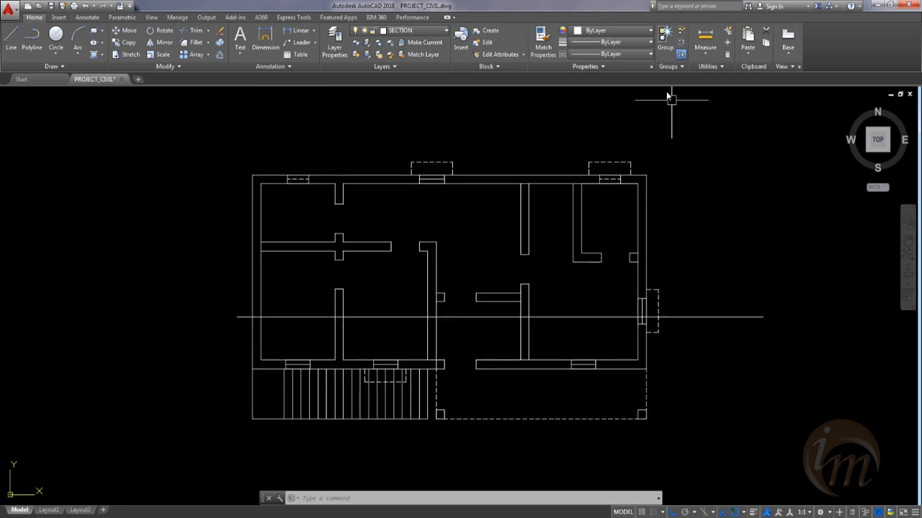
pyautogui.click(612, 54)
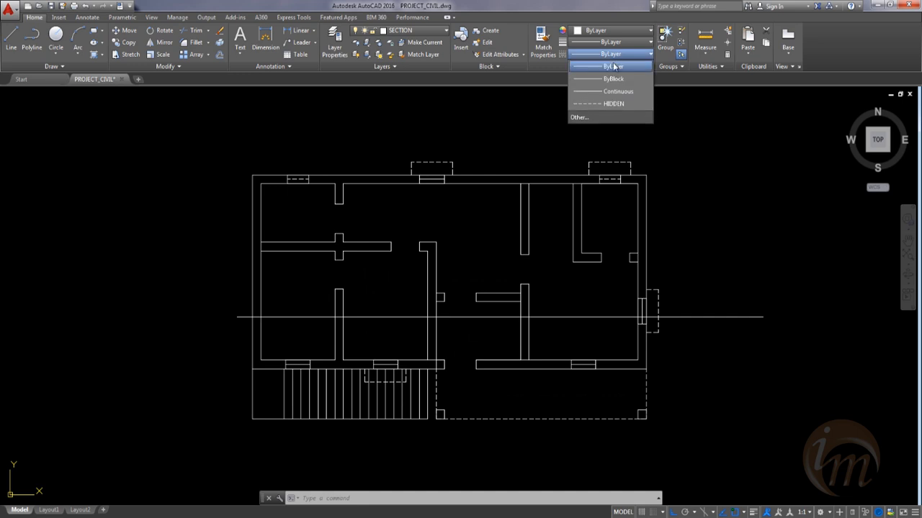
pyautogui.click(580, 118)
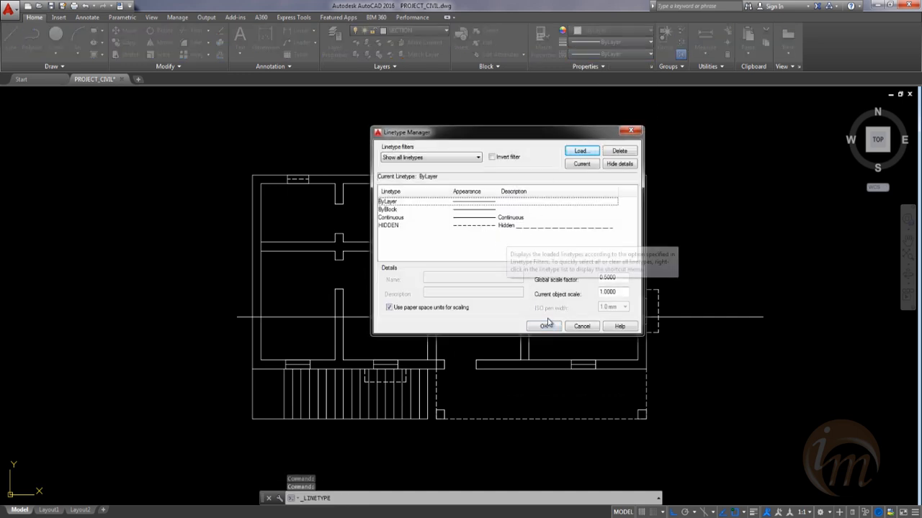
pyautogui.click(580, 151)
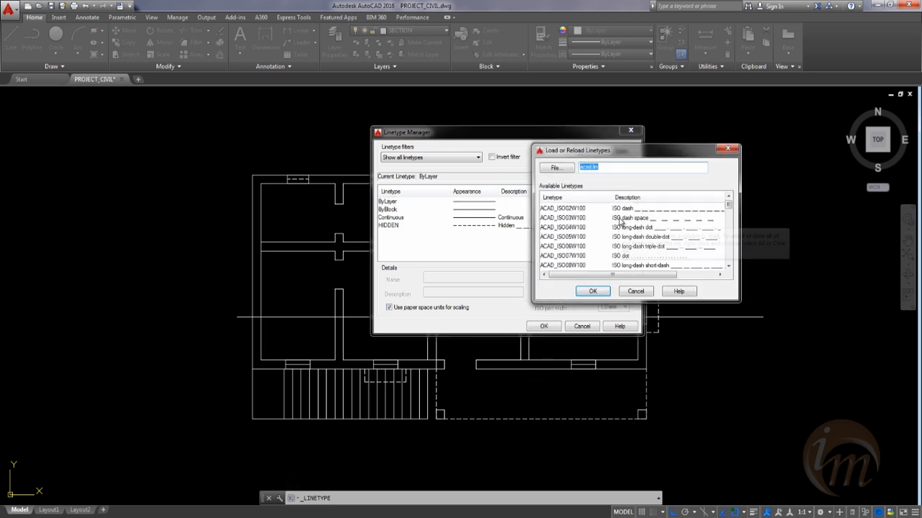
pyautogui.click(620, 218)
pyautogui.click(592, 291)
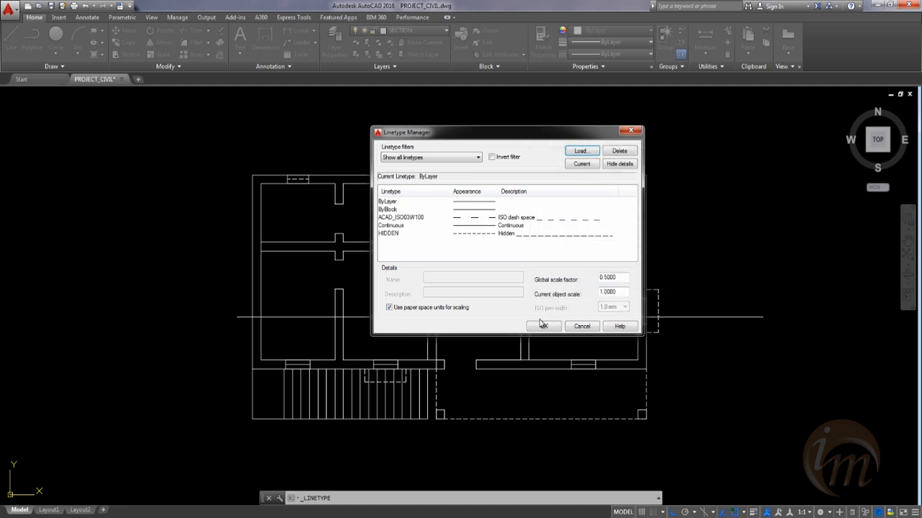
pyautogui.click(541, 325)
# Step: Assign the ACAD_ISO03W100 linetype to the horizontal section line across the floor plan
pyautogui.click(391, 317)
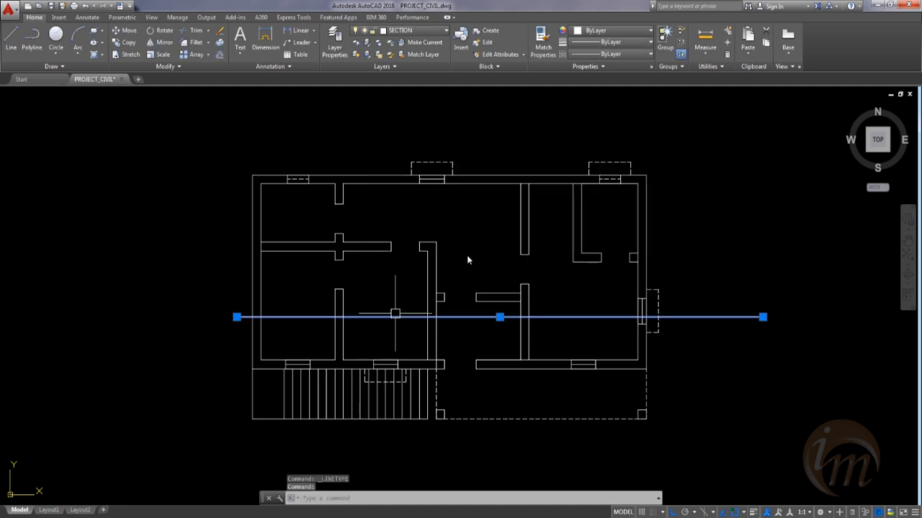
pyautogui.click(631, 53)
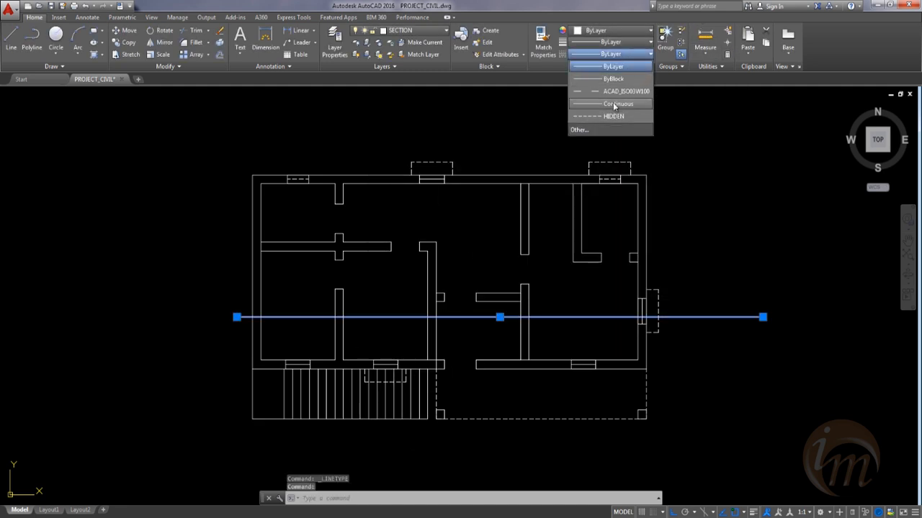
pyautogui.click(614, 100)
pyautogui.press('Escape')
pyautogui.click(490, 317)
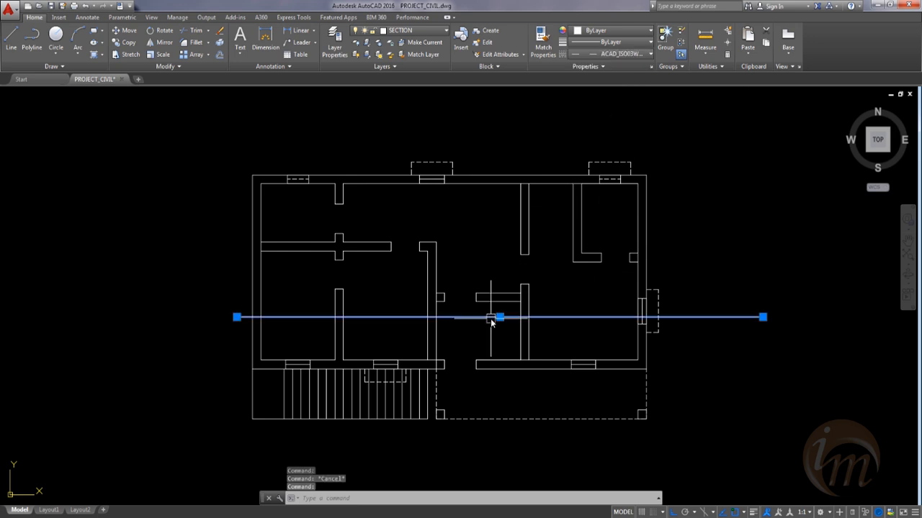
pyautogui.press('Escape')
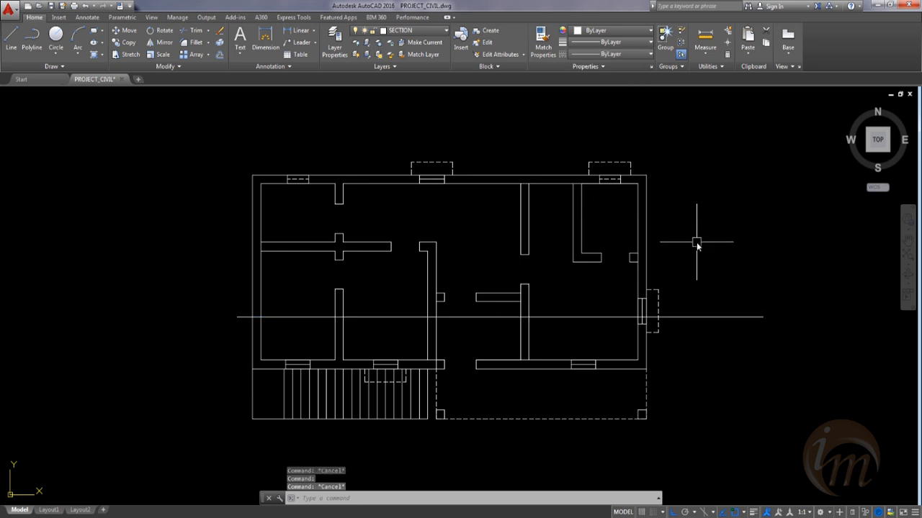
# Step: Set the drawing's global linetype scale factor (LTSCALE) to 1
pyautogui.write('lts')
pyautogui.press('Return')
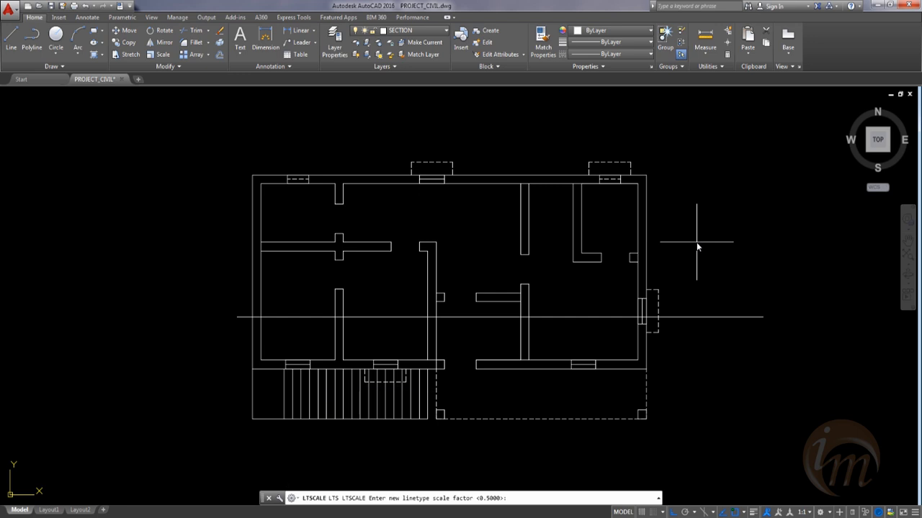
pyautogui.write('1')
pyautogui.press('Return')
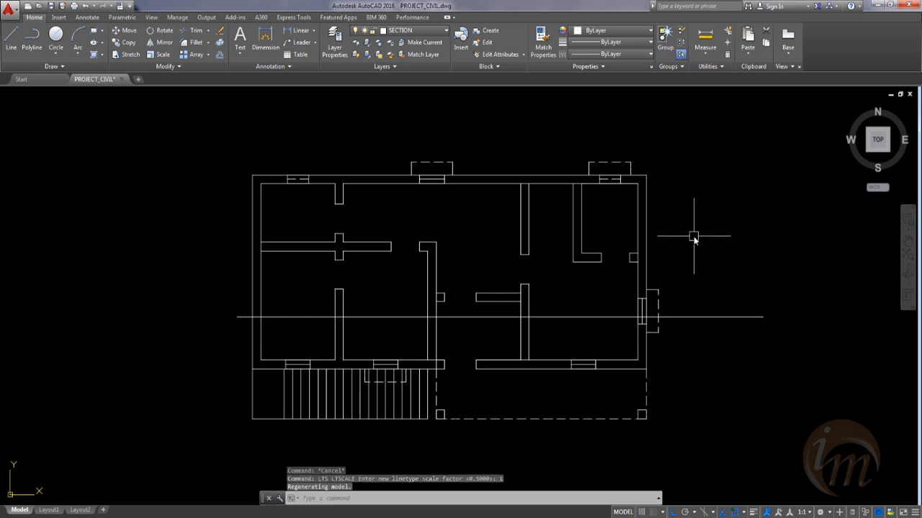
pyautogui.scroll(-2, 661, 353)
pyautogui.press('Escape')
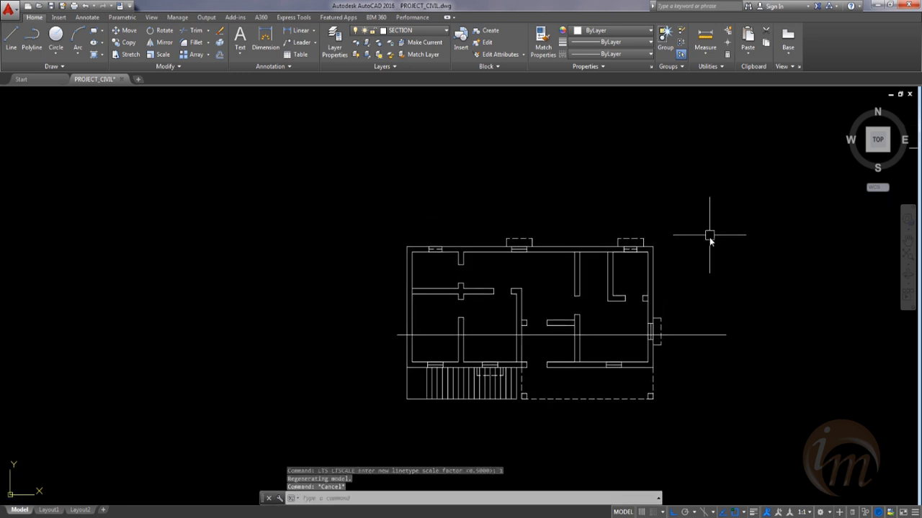
pyautogui.click(700, 335)
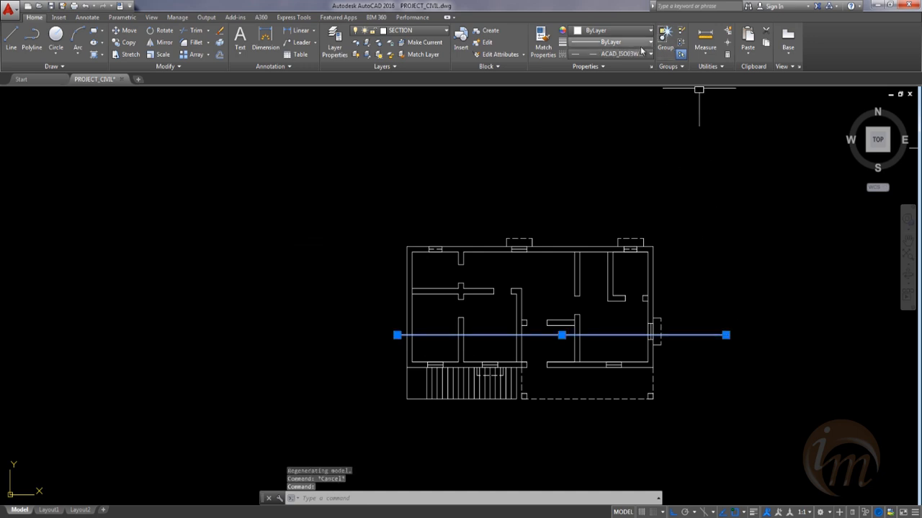
pyautogui.click(619, 54)
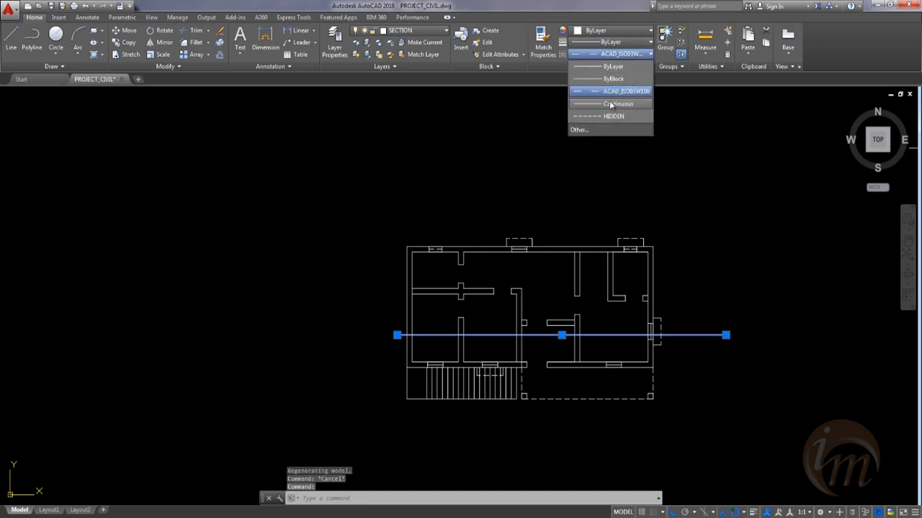
pyautogui.click(579, 129)
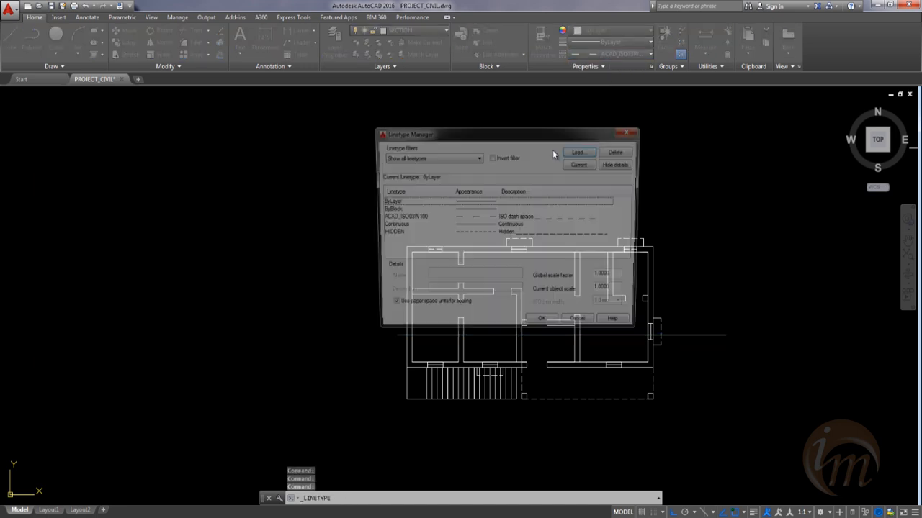
pyautogui.click(407, 217)
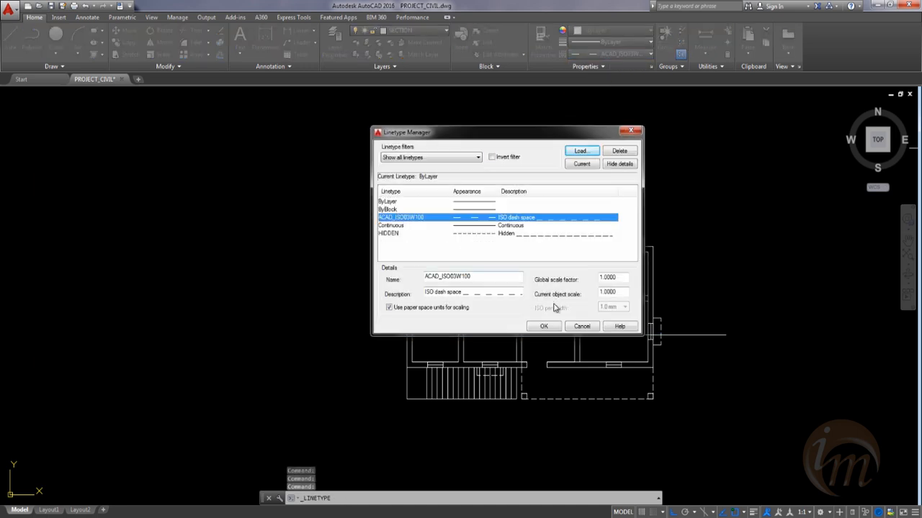
pyautogui.doubleClick(612, 292)
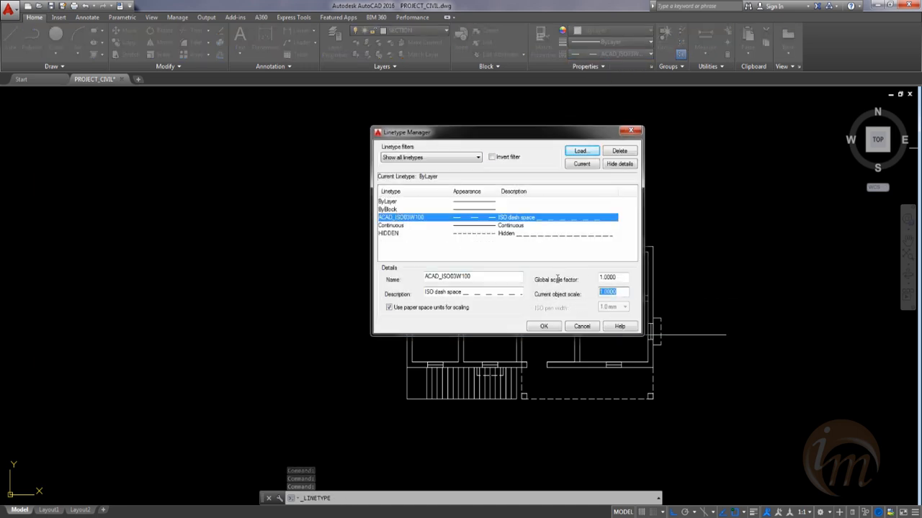
pyautogui.write('5')
pyautogui.press('Return')
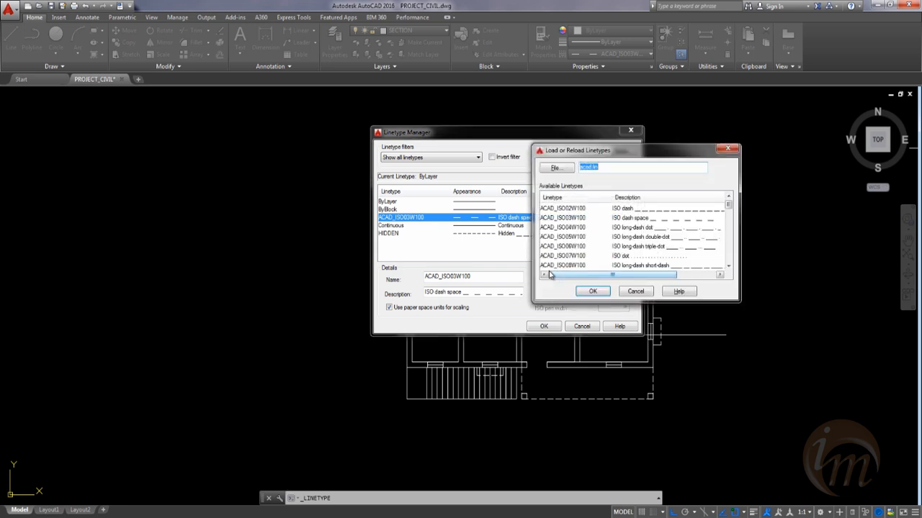
pyautogui.click(592, 291)
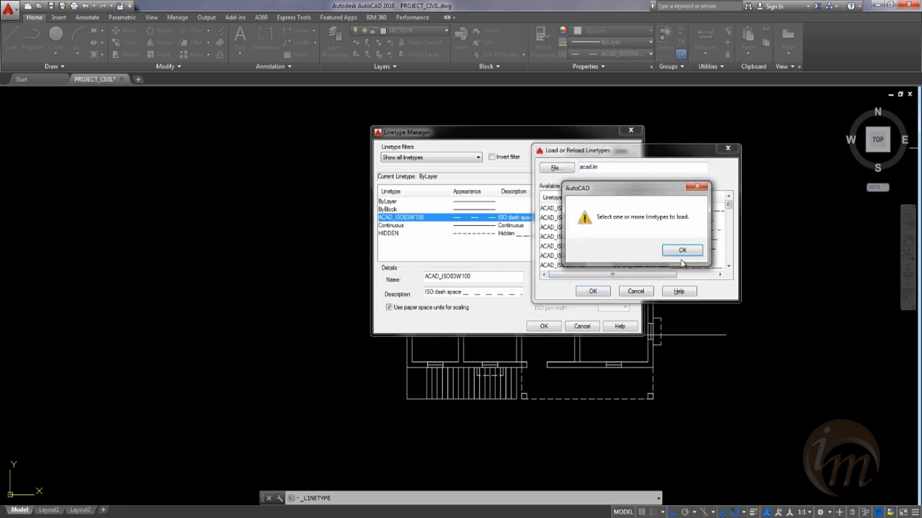
pyautogui.click(681, 251)
pyautogui.click(632, 291)
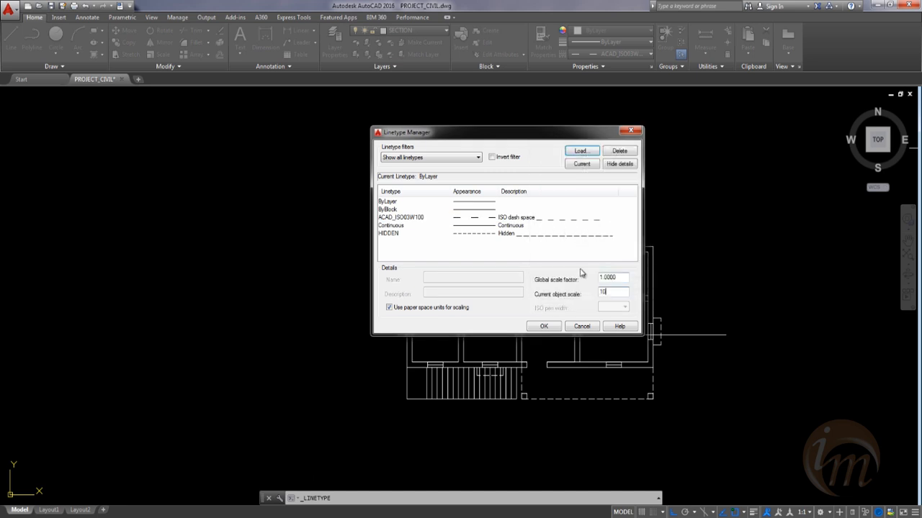
pyautogui.click(580, 326)
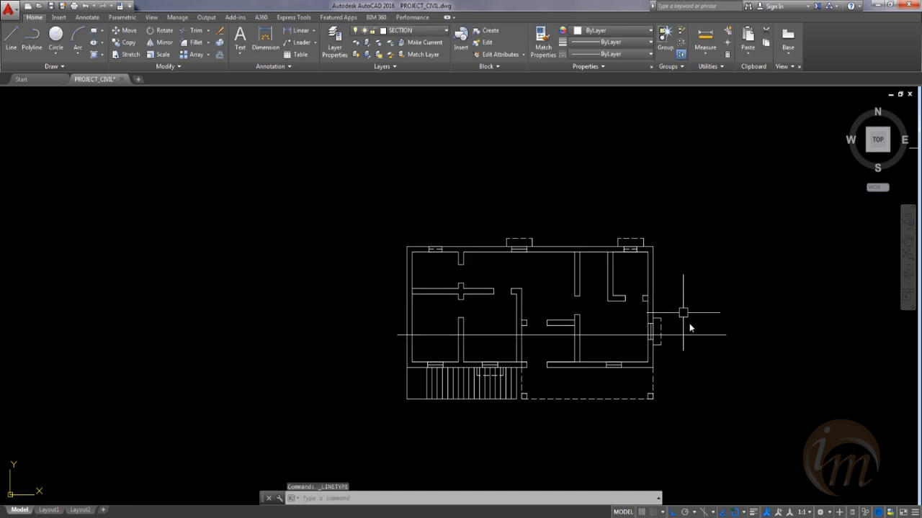
pyautogui.click(611, 56)
pyautogui.click(582, 130)
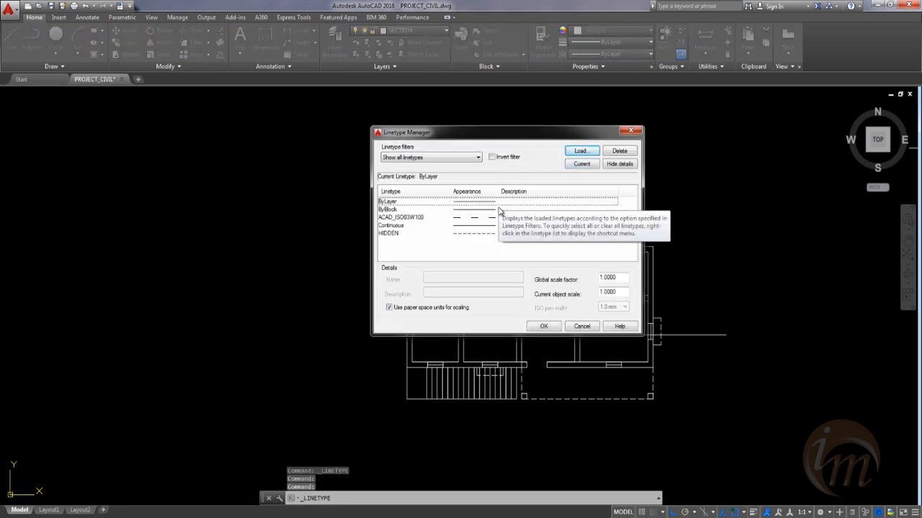
pyautogui.click(541, 325)
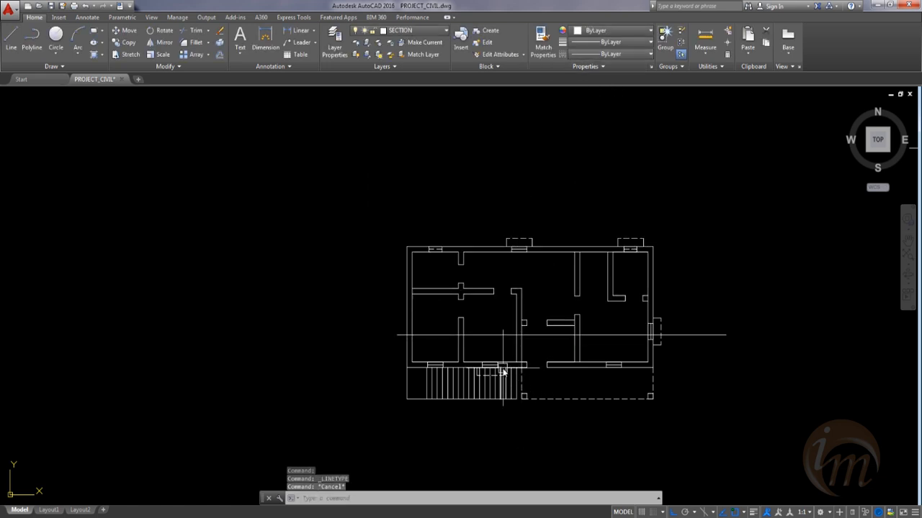
# Step: Assign the HIDDEN linetype to the horizontal section line across the floor plan
pyautogui.click(477, 335)
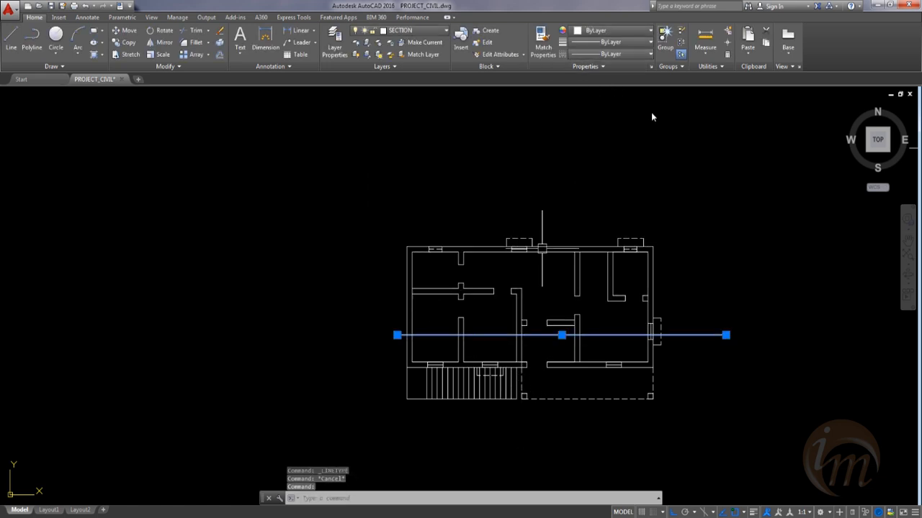
pyautogui.click(610, 42)
pyautogui.click(607, 116)
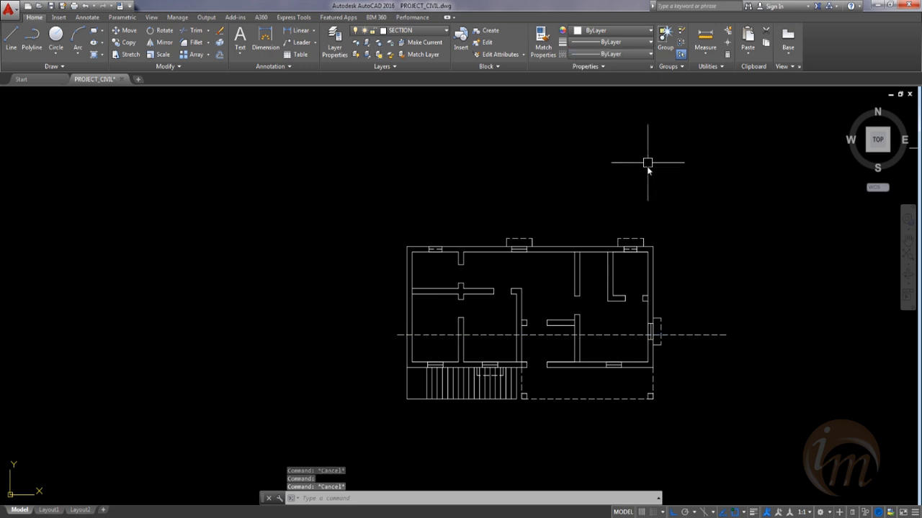
# Step: Set the section line's own linetype scale to 3 in its object properties
pyautogui.write('pr')
pyautogui.press('Return')
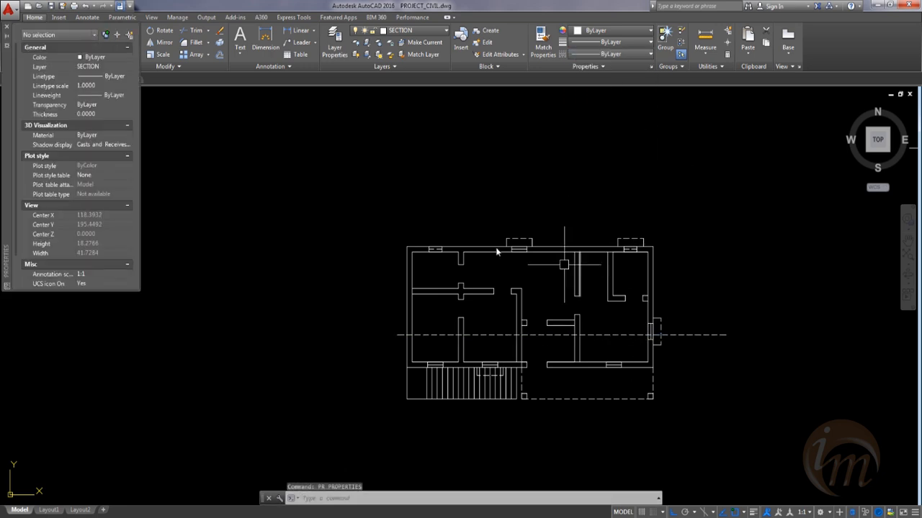
pyautogui.click(496, 334)
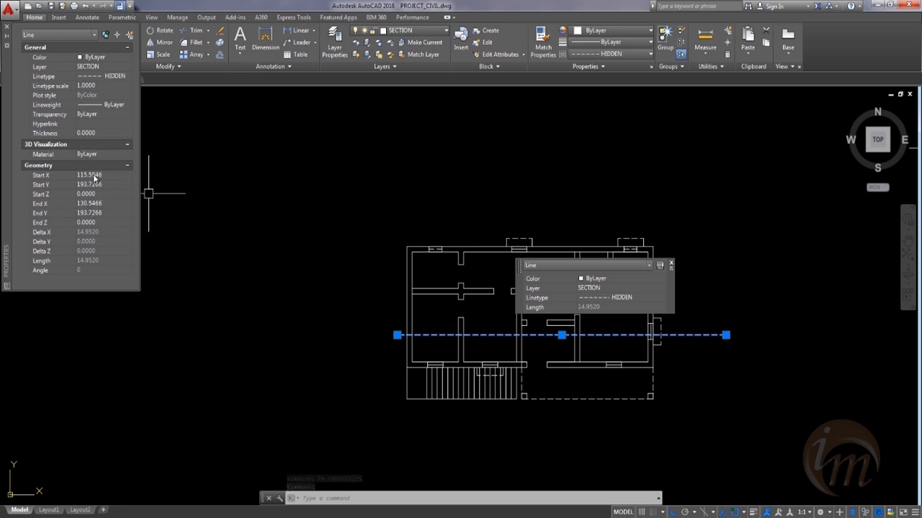
pyautogui.click(92, 86)
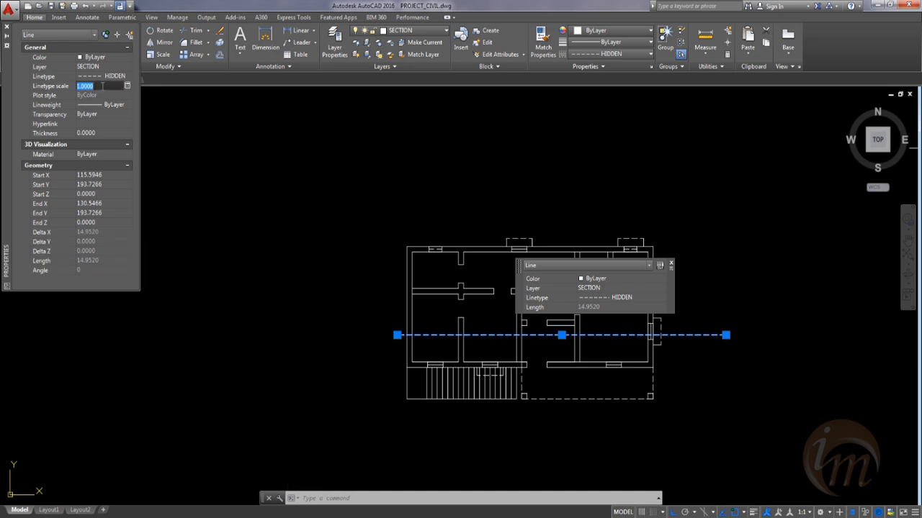
pyautogui.write('3.0000')
pyautogui.press('Return')
pyautogui.press('Escape')
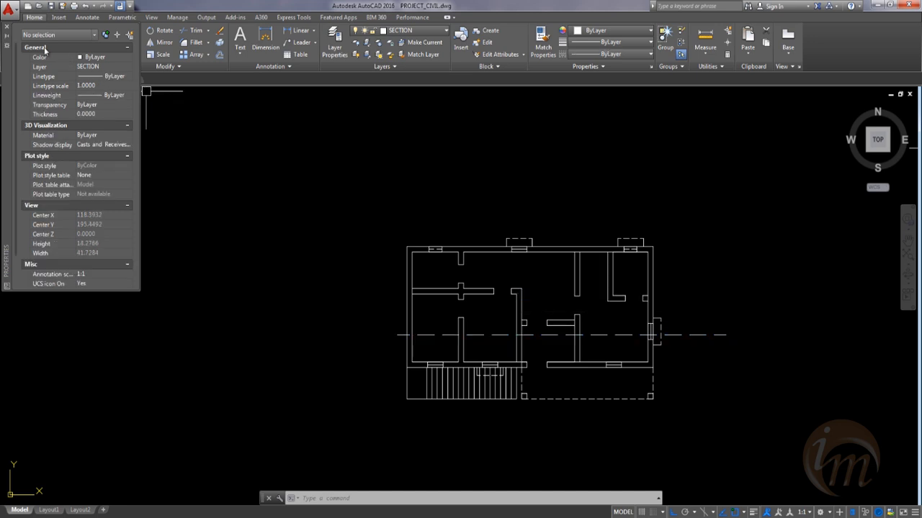
pyautogui.click(7, 29)
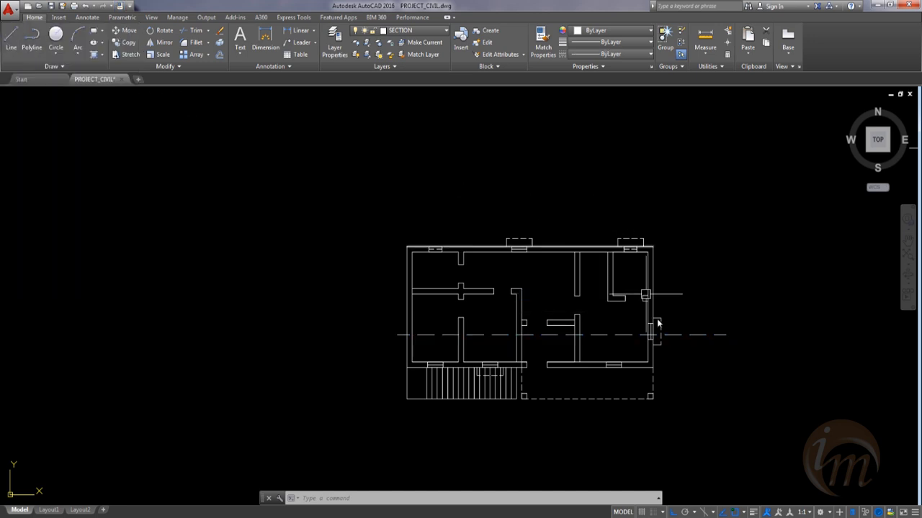
# Step: Stretch the section line's left end farther outward, making the line about 16.31 units long
pyautogui.moveTo(650, 321); pyautogui.dragTo(554, 323, button='middle')
pyautogui.click(425, 336)
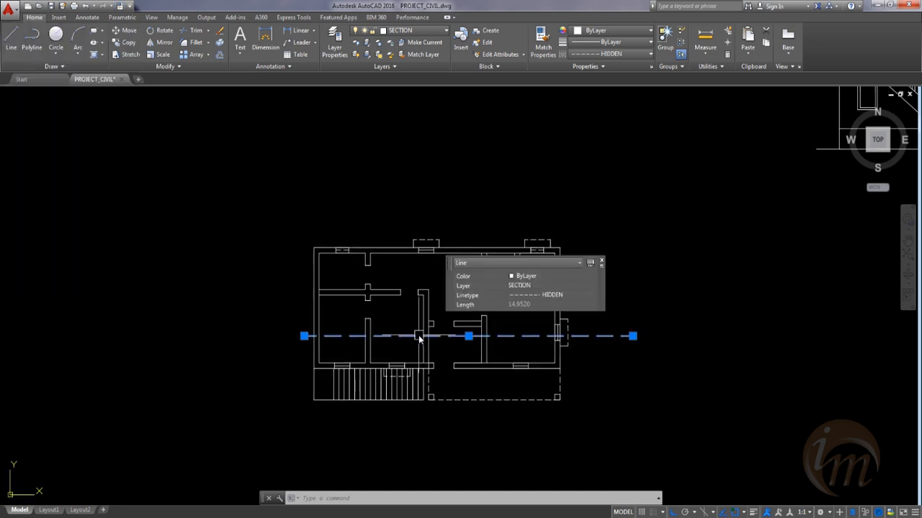
pyautogui.click(304, 336)
pyautogui.click(275, 343)
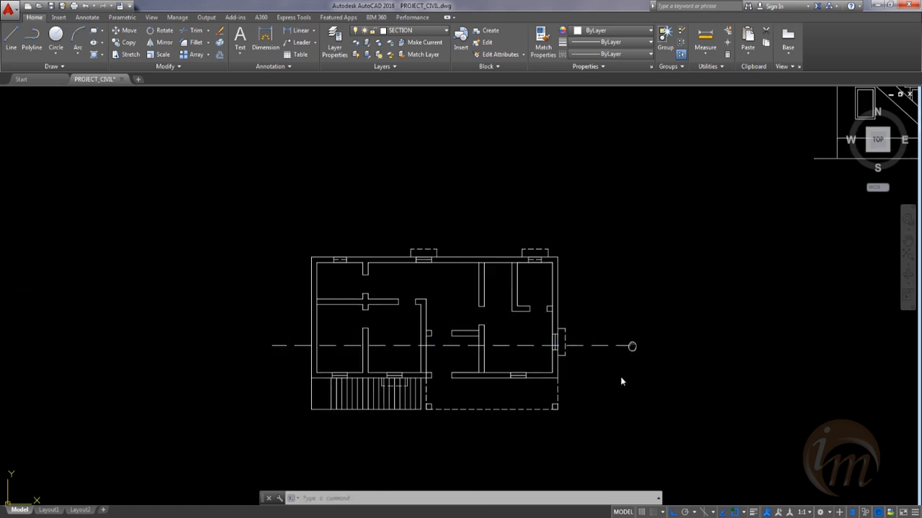
pyautogui.moveTo(638, 305); pyautogui.dragTo(617, 370, button='middle')
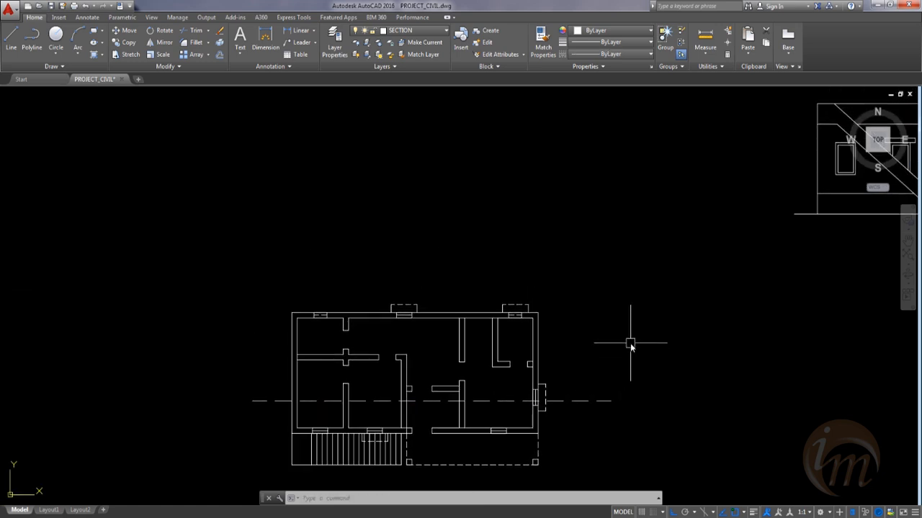
# Step: Turn on lineweight display and set the section line's lineweight to 0.35 mm
pyautogui.click(586, 401)
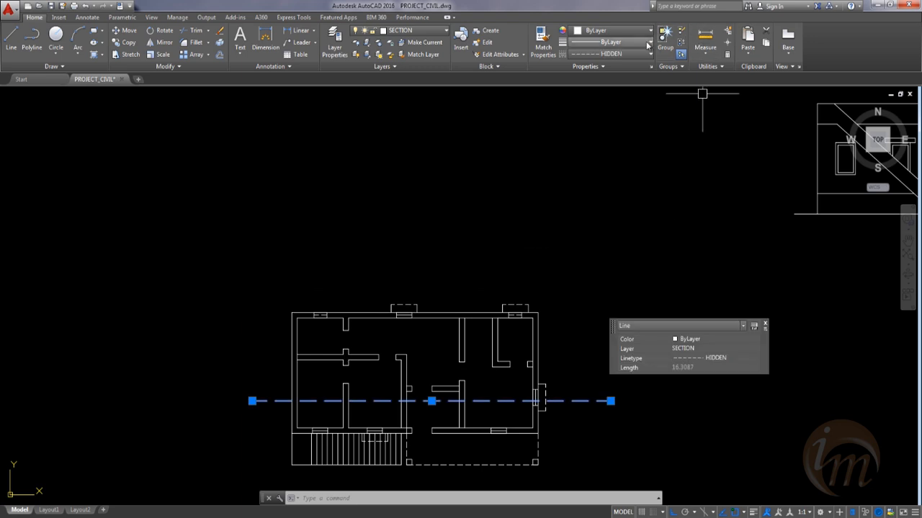
pyautogui.click(622, 41)
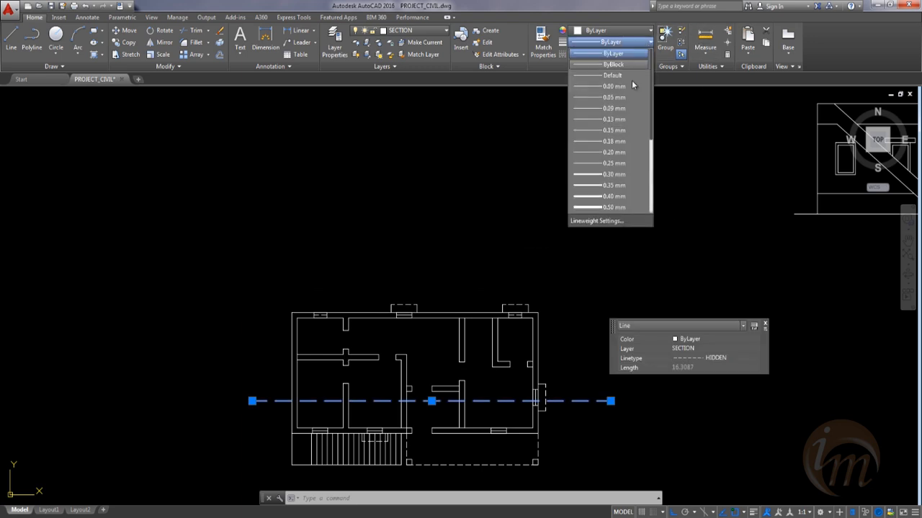
pyautogui.click(617, 174)
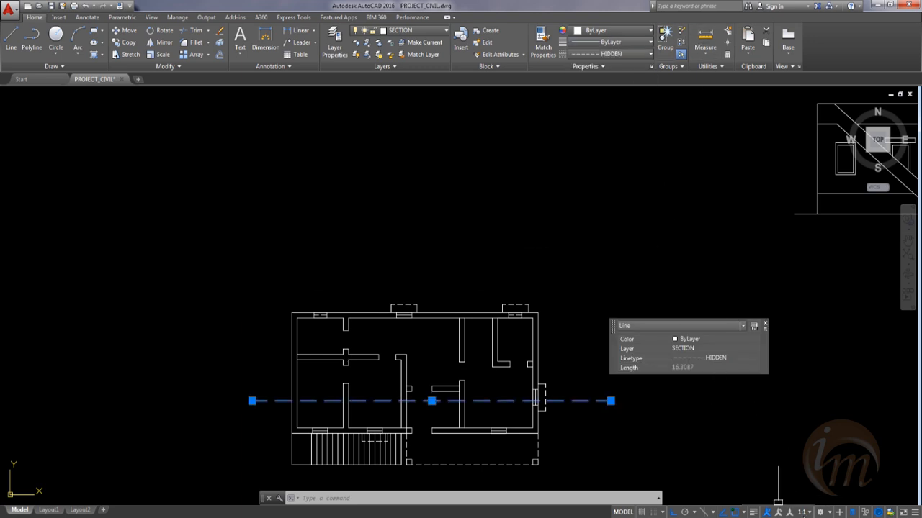
pyautogui.press('Escape')
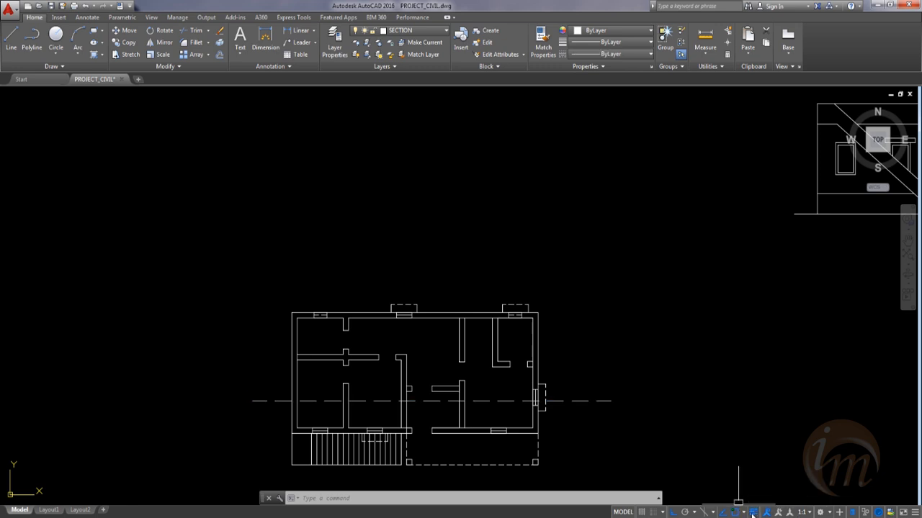
pyautogui.click(597, 401)
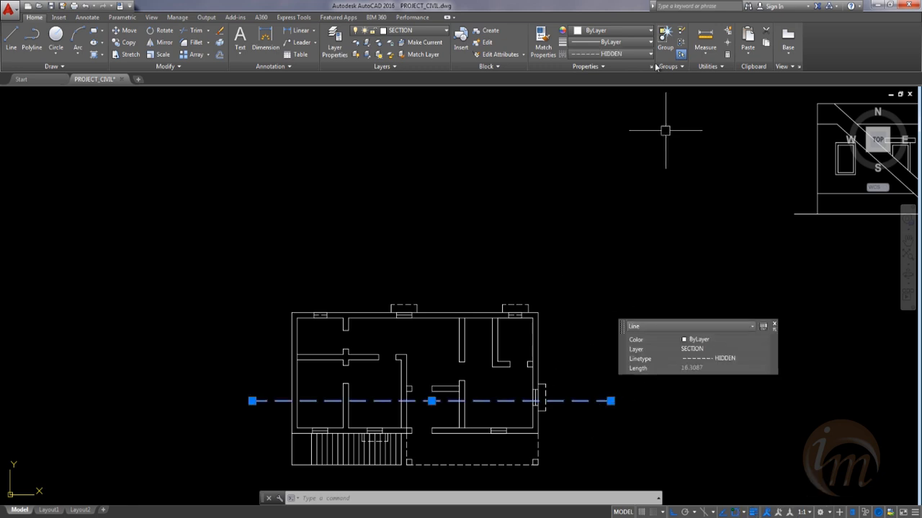
pyautogui.click(612, 43)
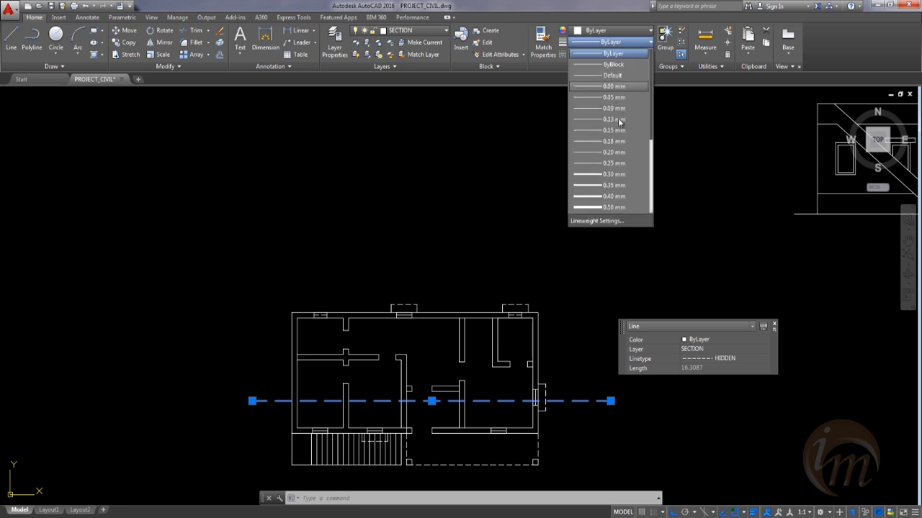
pyautogui.click(620, 184)
pyautogui.press('Escape')
# Step: Draw vertical construction lines through both faces of the left outer wall and first interior wall where the section line crosses them
pyautogui.scroll(-2, 644, 314)
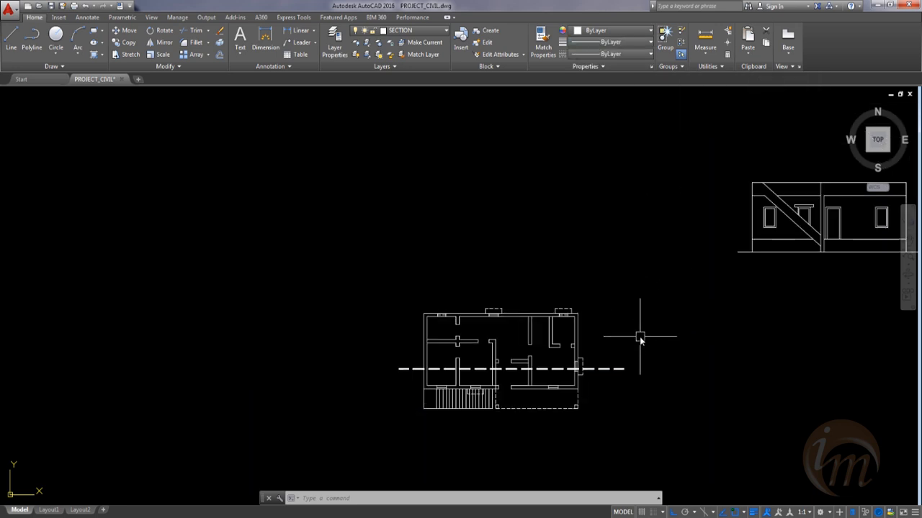
pyautogui.moveTo(639, 336); pyautogui.dragTo(586, 314, button='middle')
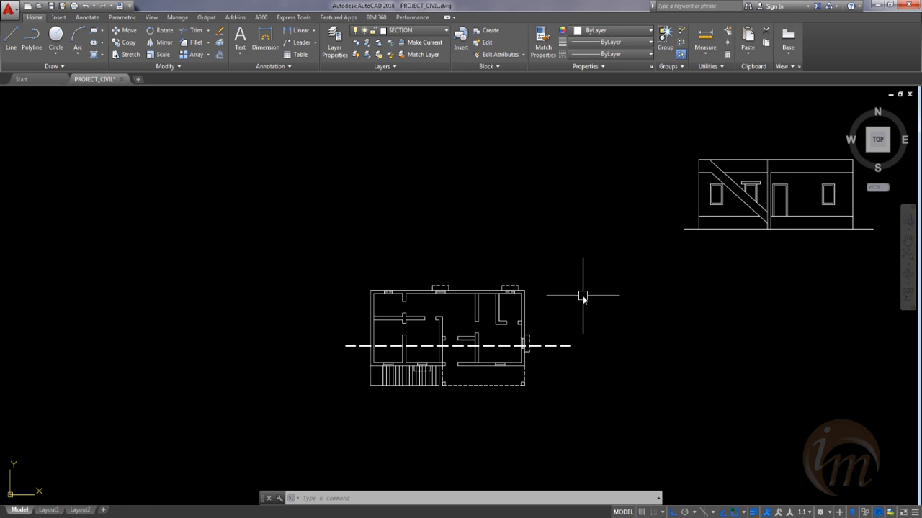
pyautogui.write('xl')
pyautogui.press('Return')
pyautogui.write('v')
pyautogui.press('Return')
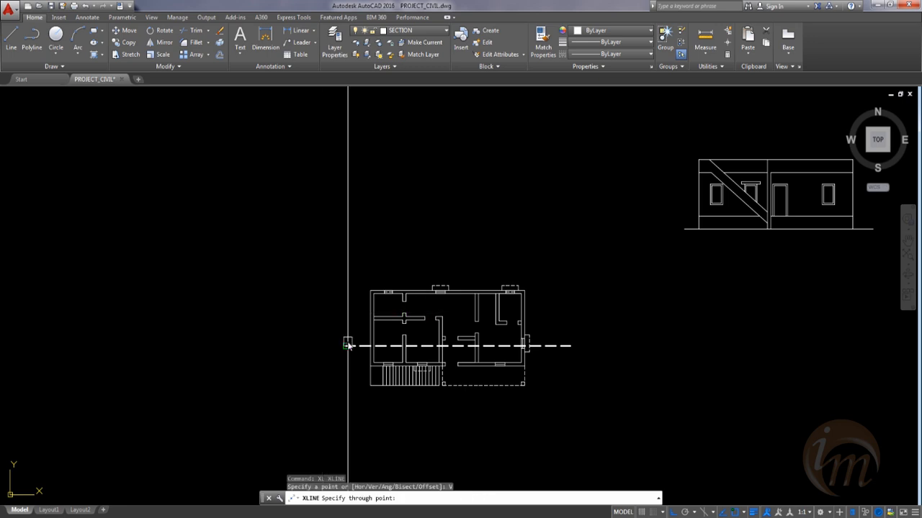
pyautogui.scroll(2, 350, 343)
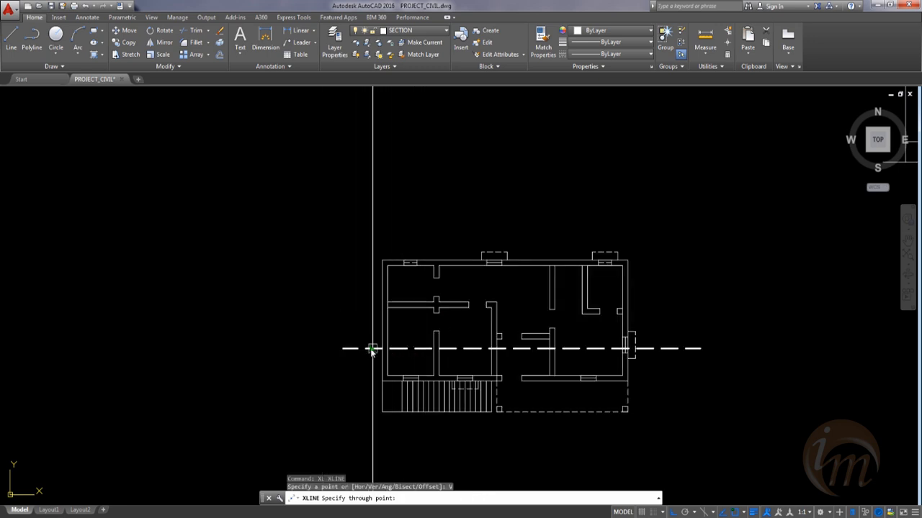
pyautogui.click(383, 351)
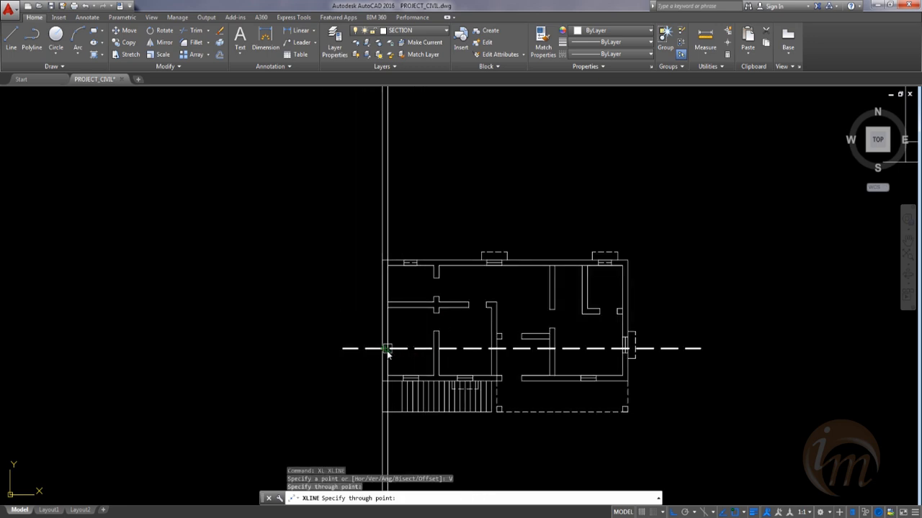
pyautogui.click(387, 353)
pyautogui.click(435, 351)
pyautogui.click(439, 352)
# Step: Add vertical construction lines through both faces of the middle interior, right interior and right outer walls along the section line
pyautogui.scroll(4, 502, 351)
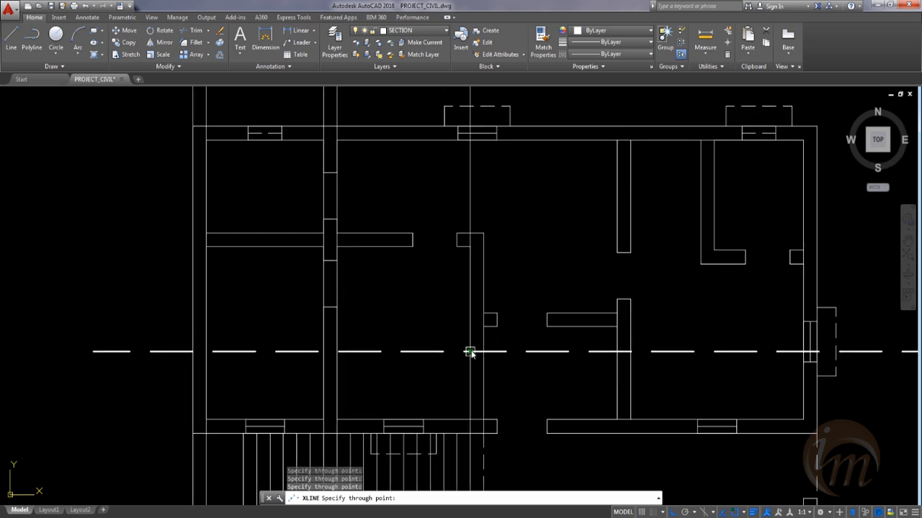
pyautogui.click(617, 353)
pyautogui.click(629, 353)
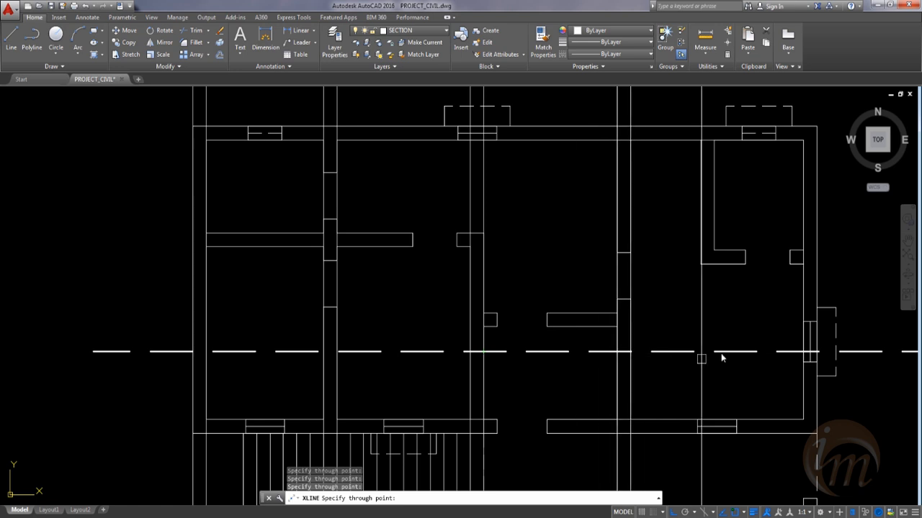
pyautogui.click(816, 352)
pyautogui.scroll(-4, 673, 362)
pyautogui.moveTo(576, 280); pyautogui.dragTo(516, 414, button='middle')
pyautogui.scroll(-4, 515, 305)
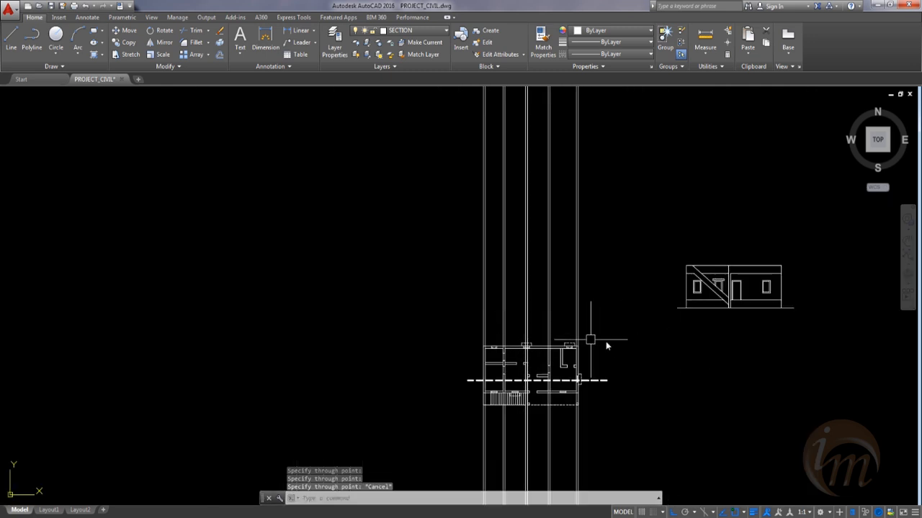
# Step: Draw horizontal construction lines through the neighbouring elevation's ground line, floor level and the left window's sill
pyautogui.press('Escape')
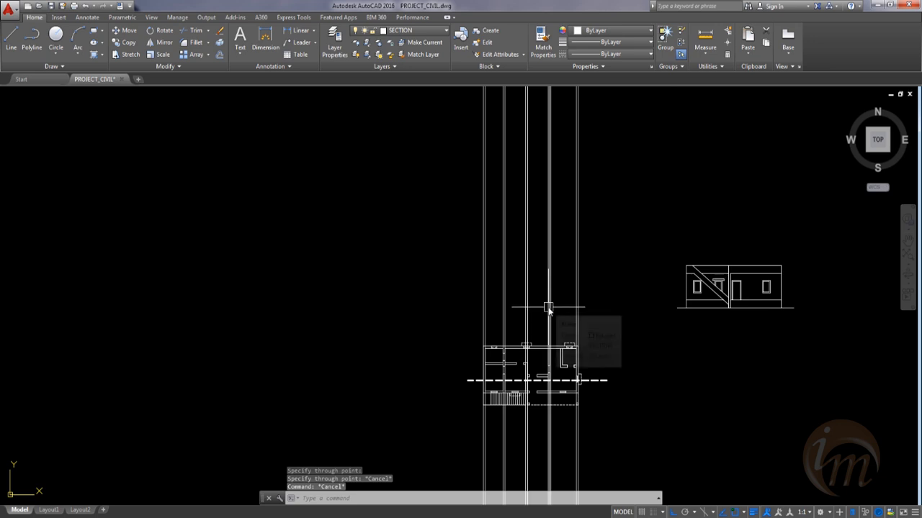
pyautogui.write('xl')
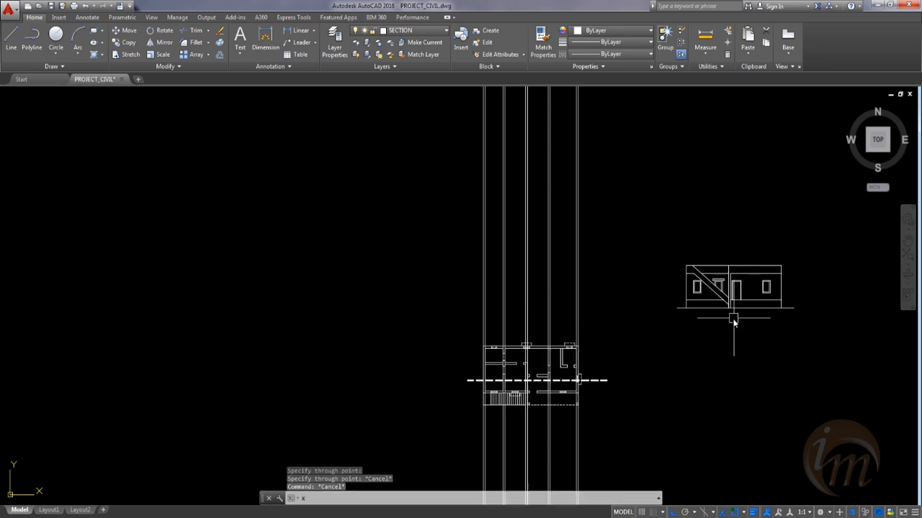
pyautogui.press('Return')
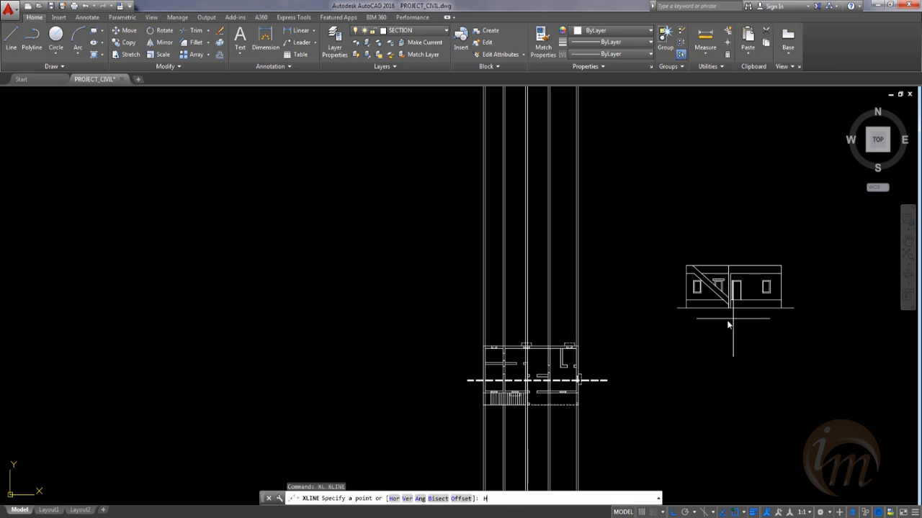
pyautogui.write('h')
pyautogui.press('Return')
pyautogui.scroll(4, 671, 329)
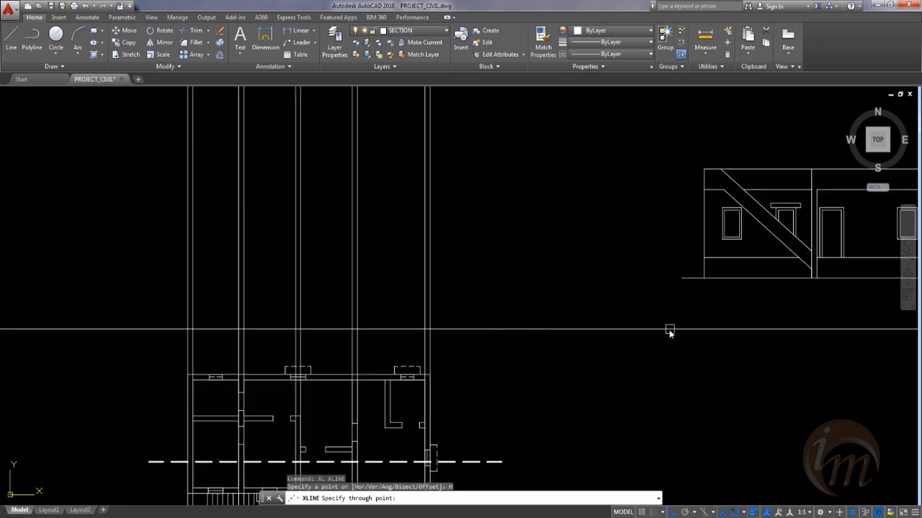
pyautogui.click(703, 277)
pyautogui.click(704, 259)
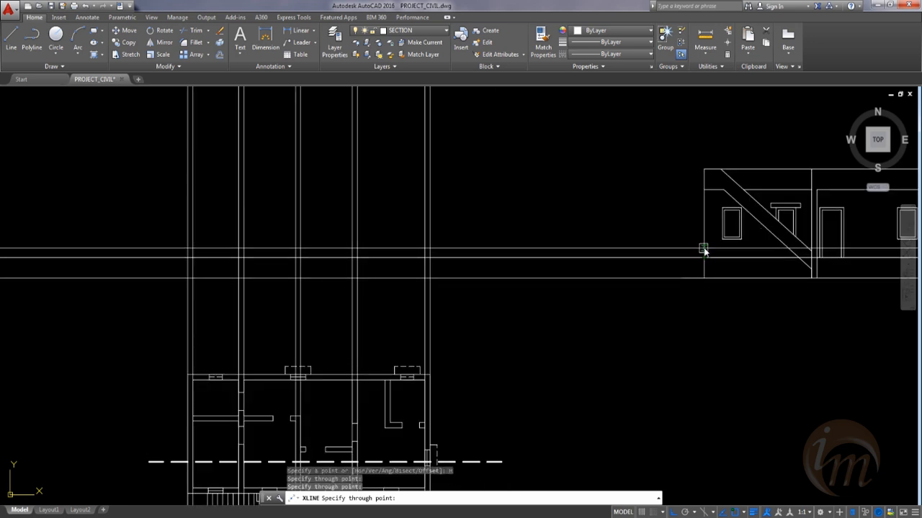
pyautogui.click(722, 239)
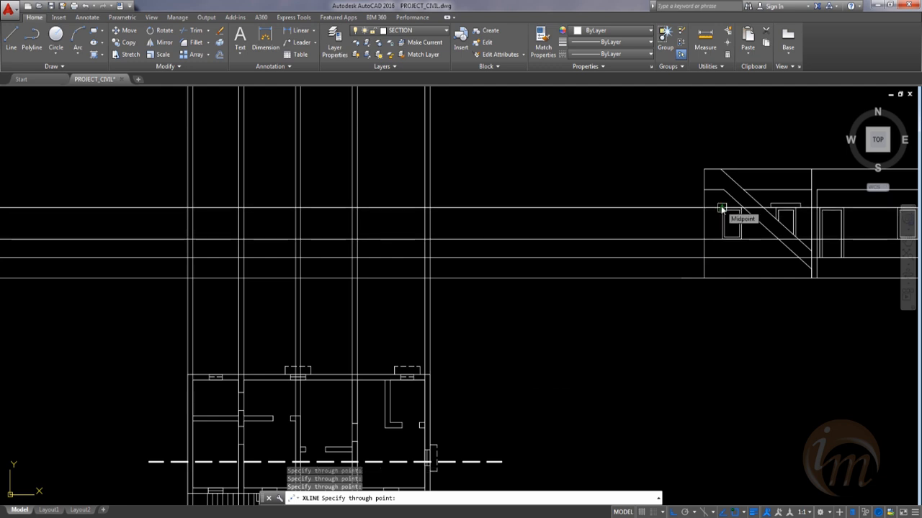
# Step: Add horizontal construction lines through the elevation's window head, upper wall line below the parapet, and parapet top
pyautogui.click(721, 209)
pyautogui.click(703, 189)
pyautogui.click(703, 170)
pyautogui.moveTo(586, 298)
pyautogui.mouseDown(button='middle')
pyautogui.moveTo(606, 362)
pyautogui.moveTo(584, 365)
pyautogui.moveTo(582, 293)
pyautogui.moveTo(560, 403)
pyautogui.moveTo(628, 413)
pyautogui.moveTo(604, 392)
pyautogui.mouseUp(button='middle')
pyautogui.press('Escape')
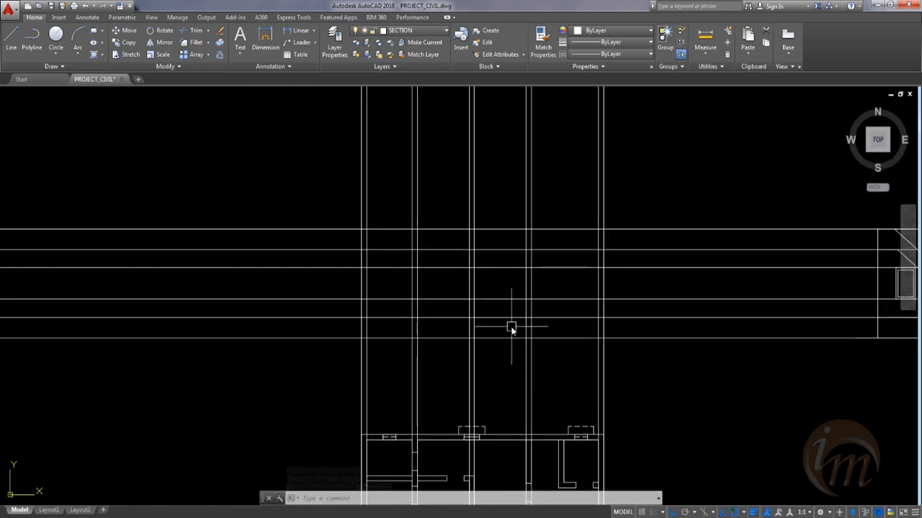
# Step: Trim the horizontal construction lines beyond the outer faces of the left and right outer walls
pyautogui.write('TR')
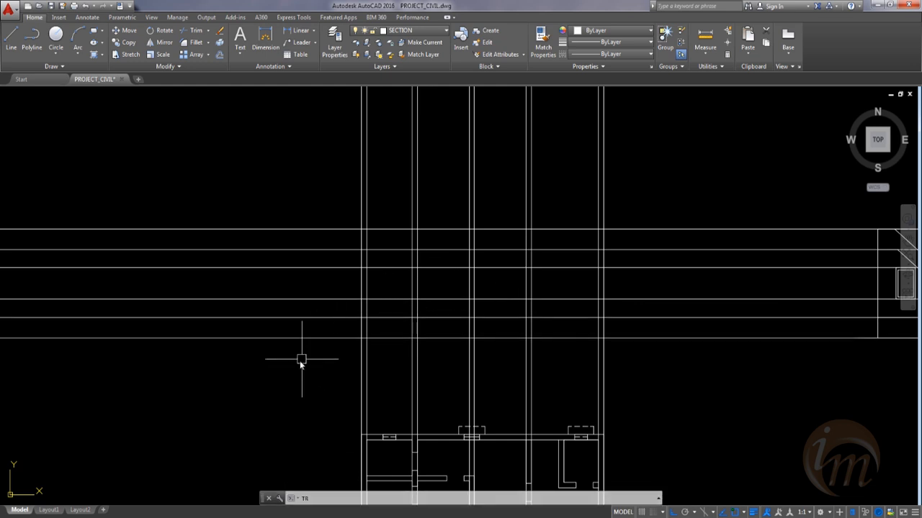
pyautogui.press('Return')
pyautogui.press('Return')
pyautogui.click(310, 363)
pyautogui.click(202, 203)
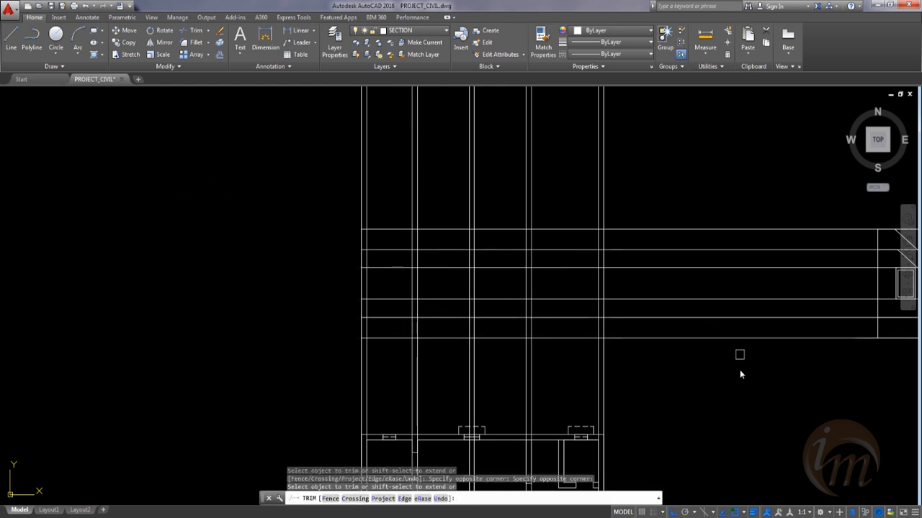
pyautogui.click(752, 398)
pyautogui.click(643, 144)
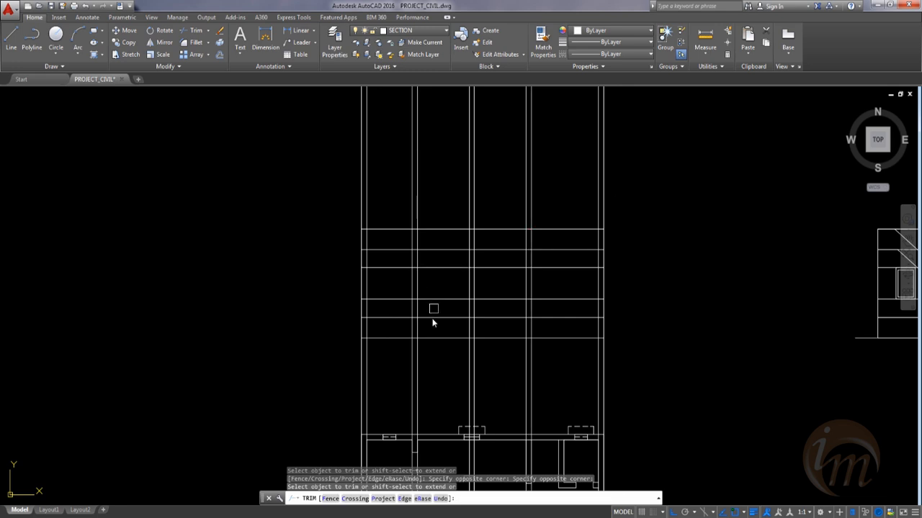
# Step: Trim the vertical wall lines between the section's ground line and the floor plan
pyautogui.click(638, 404)
pyautogui.click(319, 370)
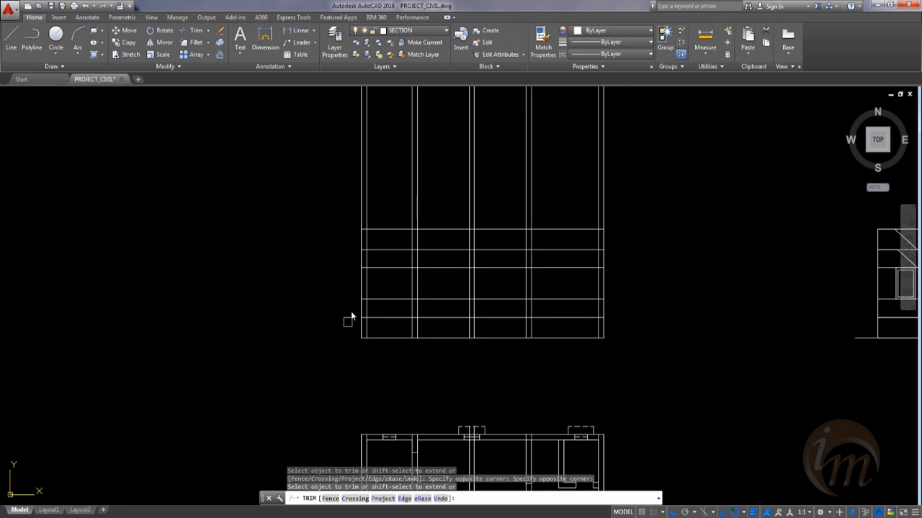
pyautogui.moveTo(373, 326); pyautogui.dragTo(386, 365, button='middle')
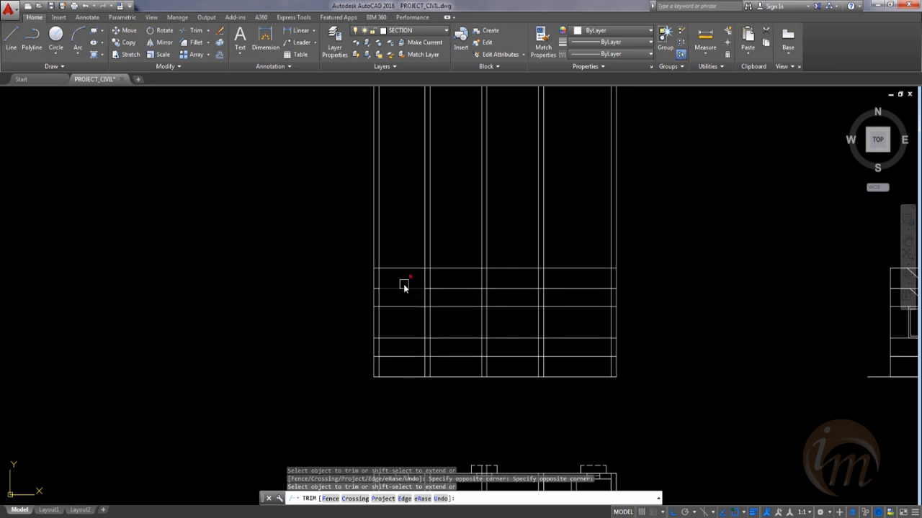
pyautogui.press('Escape')
# Step: Offset the section's floor-level line and the line below the parapet top downward by 0.15 to form slabs
pyautogui.write('o')
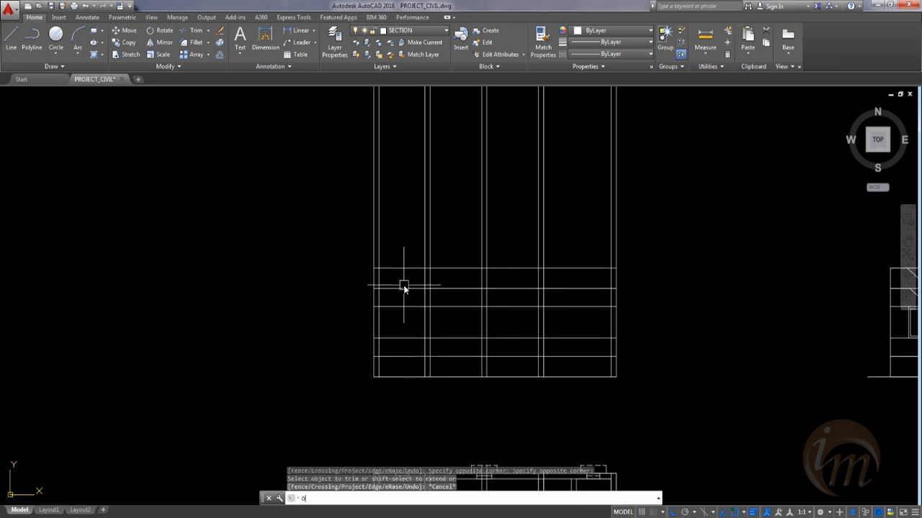
pyautogui.press('Return')
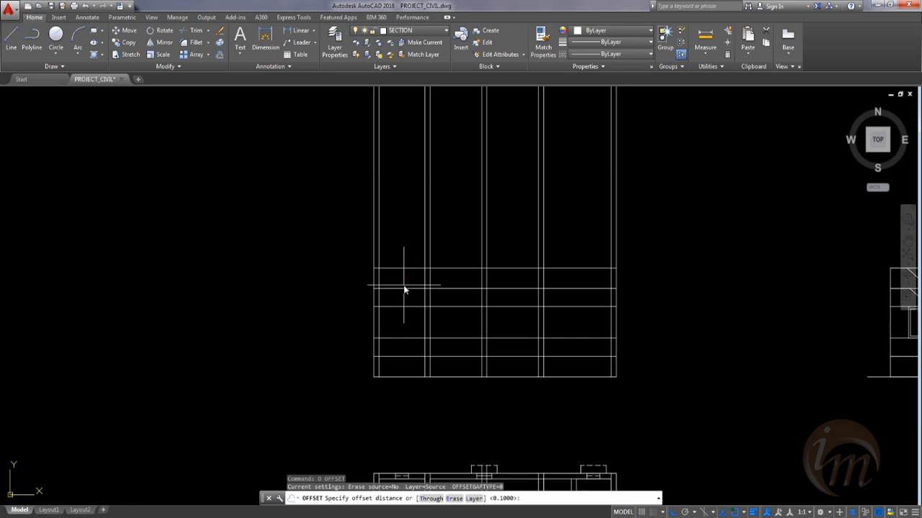
pyautogui.write('.15')
pyautogui.press('Return')
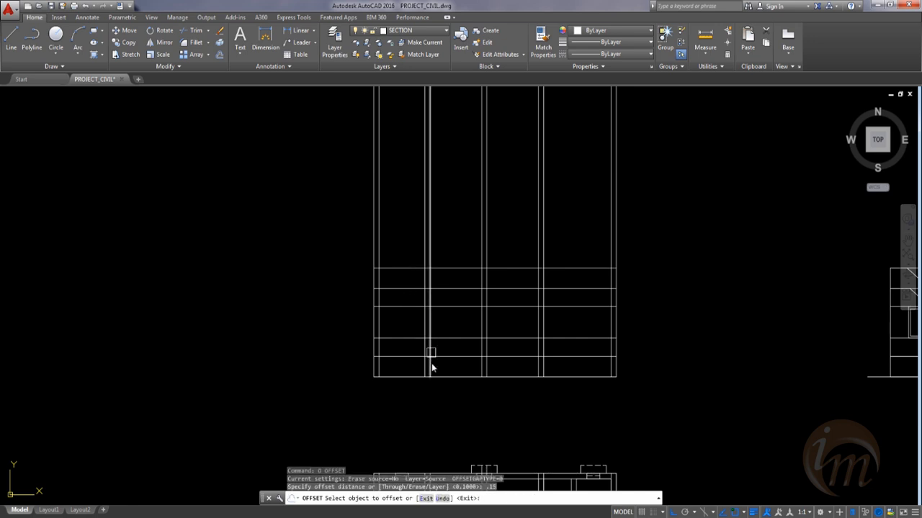
pyautogui.scroll(2, 413, 367)
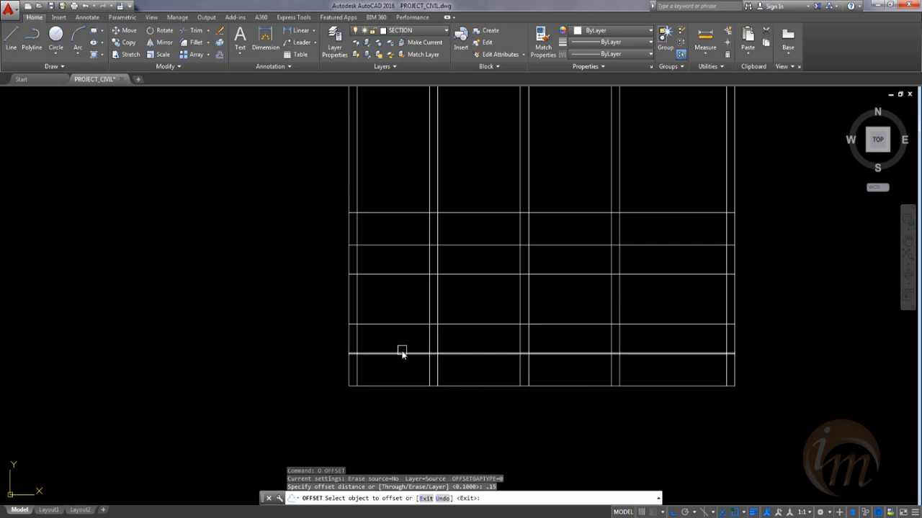
pyautogui.click(399, 353)
pyautogui.click(397, 364)
pyautogui.click(389, 245)
pyautogui.click(396, 286)
pyautogui.moveTo(432, 401); pyautogui.dragTo(451, 410, button='middle')
pyautogui.press('Escape')
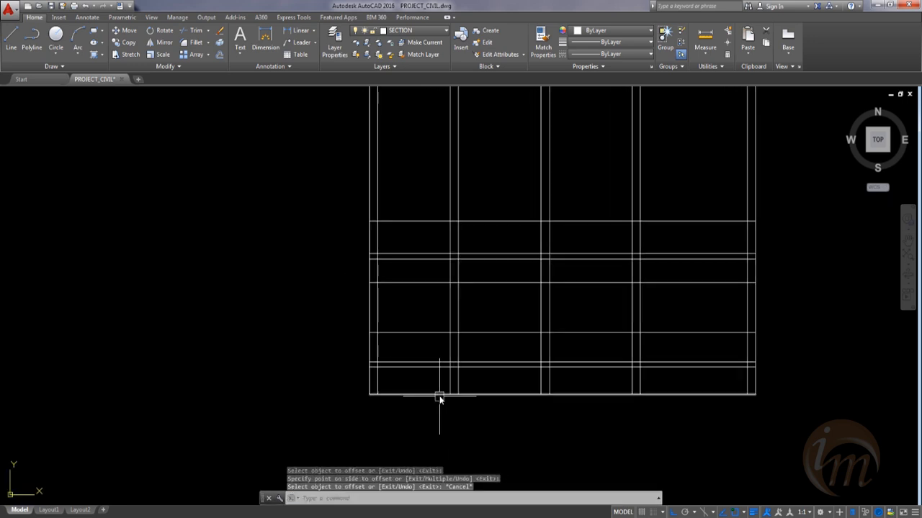
# Step: Check the section line's path through the floor plan and delete the horizontal window-sill line from the section
pyautogui.moveTo(422, 337)
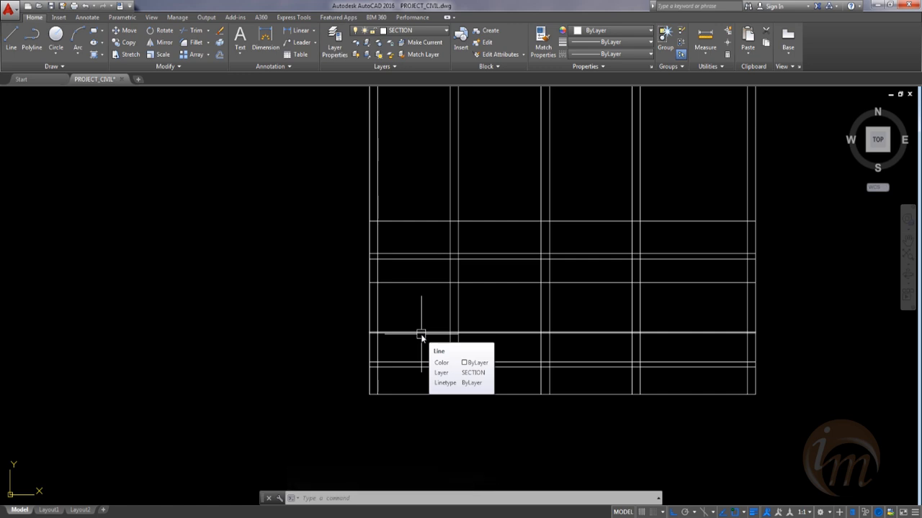
pyautogui.scroll(-5, 422, 337)
pyautogui.scroll(8, 473, 340)
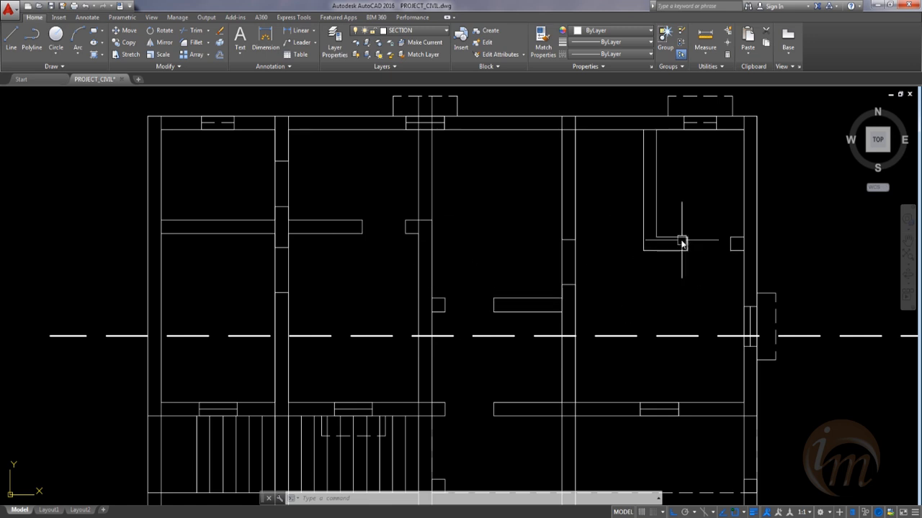
pyautogui.scroll(-4, 498, 265)
pyautogui.moveTo(476, 266)
pyautogui.mouseDown(button='middle')
pyautogui.moveTo(488, 422)
pyautogui.moveTo(508, 492)
pyautogui.mouseUp(button='middle')
pyautogui.moveTo(401, 323); pyautogui.dragTo(439, 379, button='middle')
pyautogui.scroll(2, 428, 338)
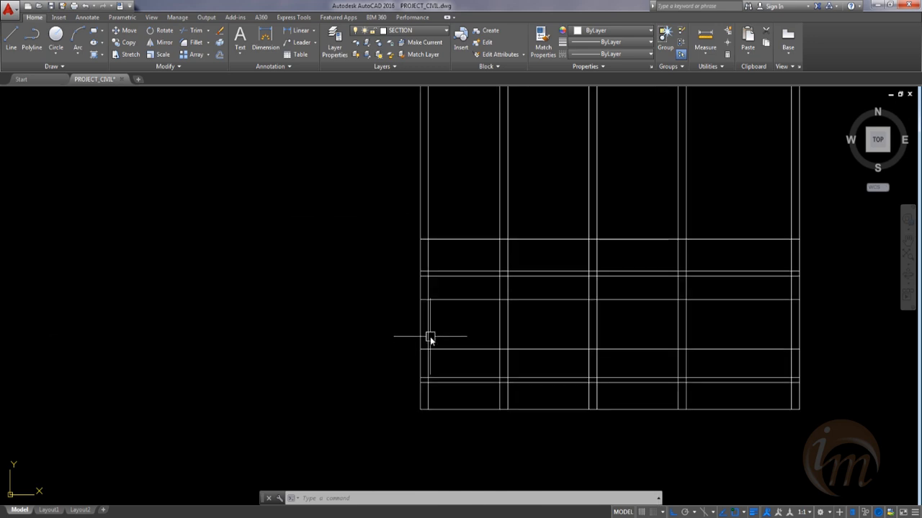
pyautogui.moveTo(468, 343); pyautogui.dragTo(469, 355, button='middle')
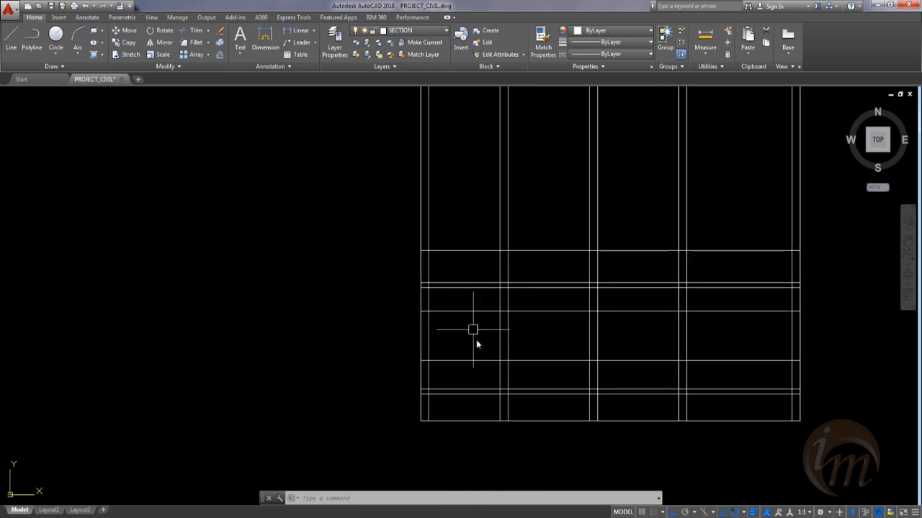
pyautogui.click(476, 360)
pyautogui.press('Delete')
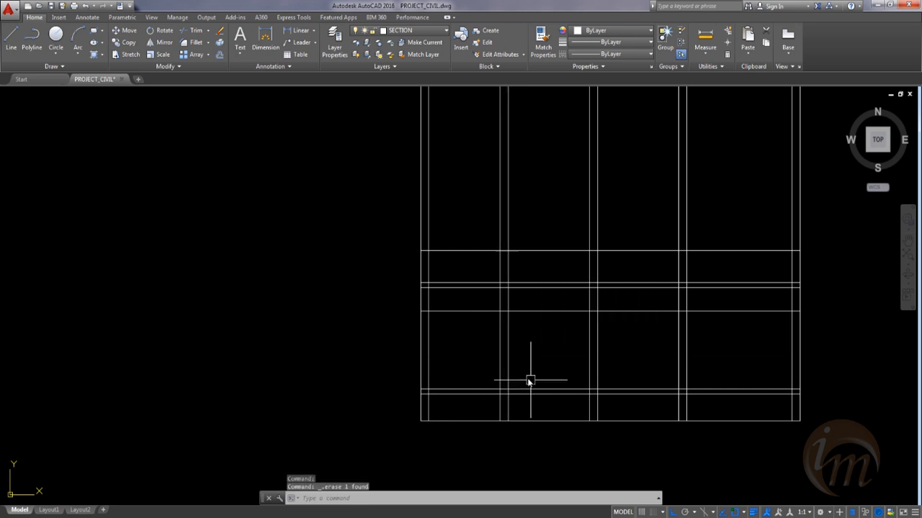
pyautogui.moveTo(530, 379); pyautogui.dragTo(500, 387, button='middle')
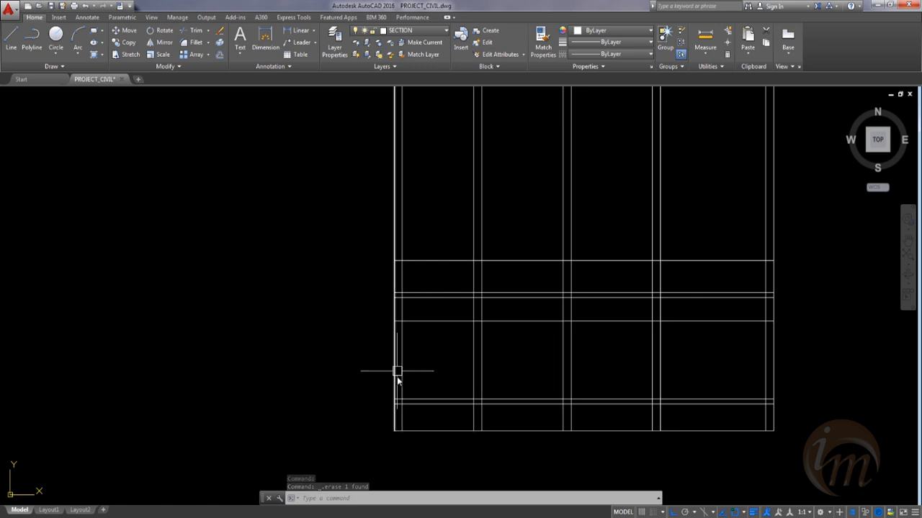
pyautogui.write('t')
pyautogui.press('Return')
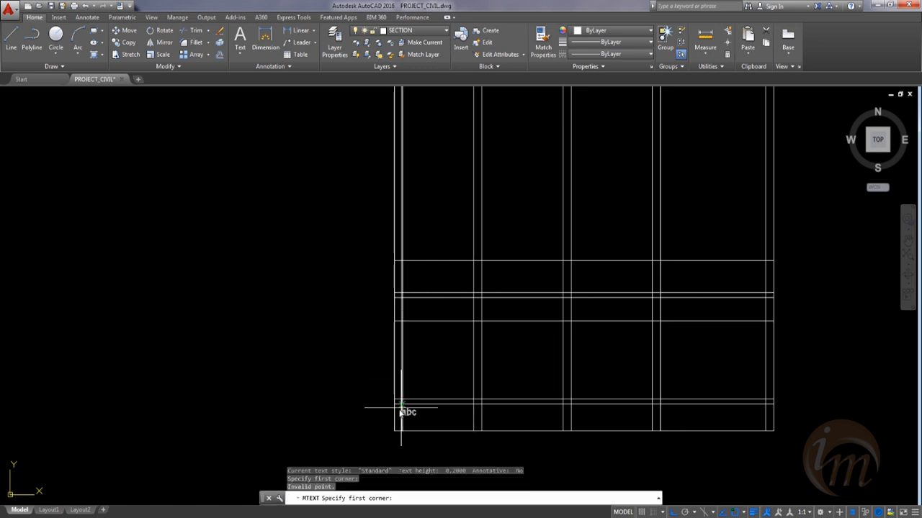
pyautogui.scroll(4, 395, 383)
pyautogui.press('Escape')
pyautogui.write('tr')
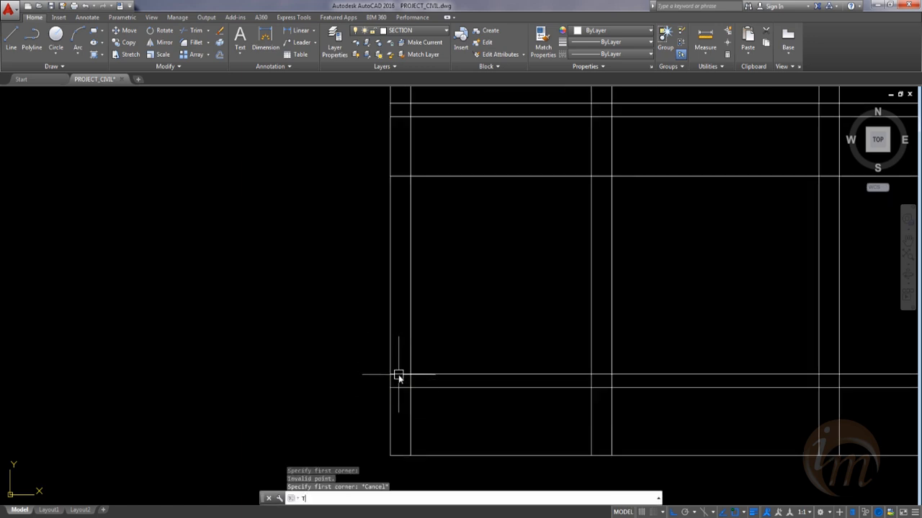
pyautogui.press('Return')
pyautogui.press('Return')
pyautogui.moveTo(414, 265); pyautogui.dragTo(408, 386, button='middle')
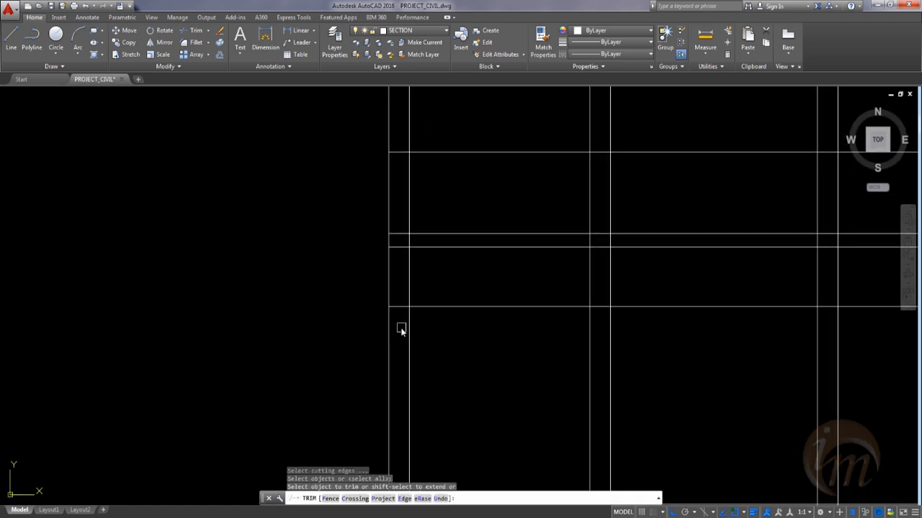
pyautogui.scroll(-2, 401, 329)
pyautogui.press('Escape')
# Step: Offset the window-head line downward by 0.15 to form the lintel band
pyautogui.write('o')
pyautogui.press('Return')
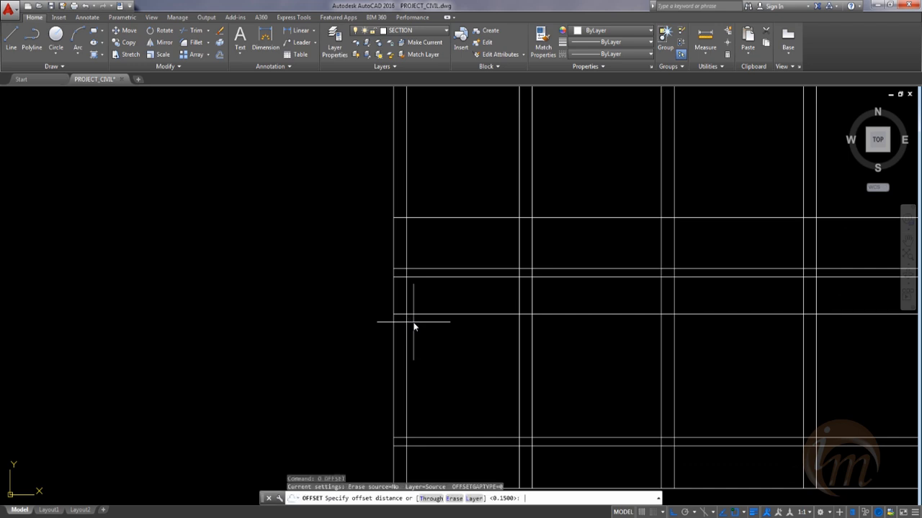
pyautogui.write('.15')
pyautogui.press('Return')
pyautogui.click(456, 316)
pyautogui.click(451, 329)
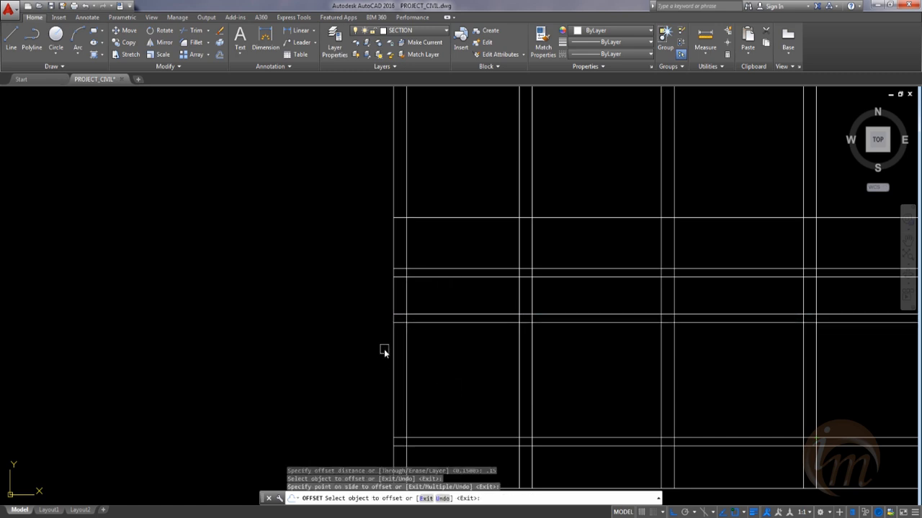
pyautogui.press('Escape')
# Step: Trim the two lintel lines out of the first and second bays from the left, keeping them within the walls
pyautogui.write('tr')
pyautogui.press('Return')
pyautogui.press('Return')
pyautogui.click(471, 344)
pyautogui.click(428, 308)
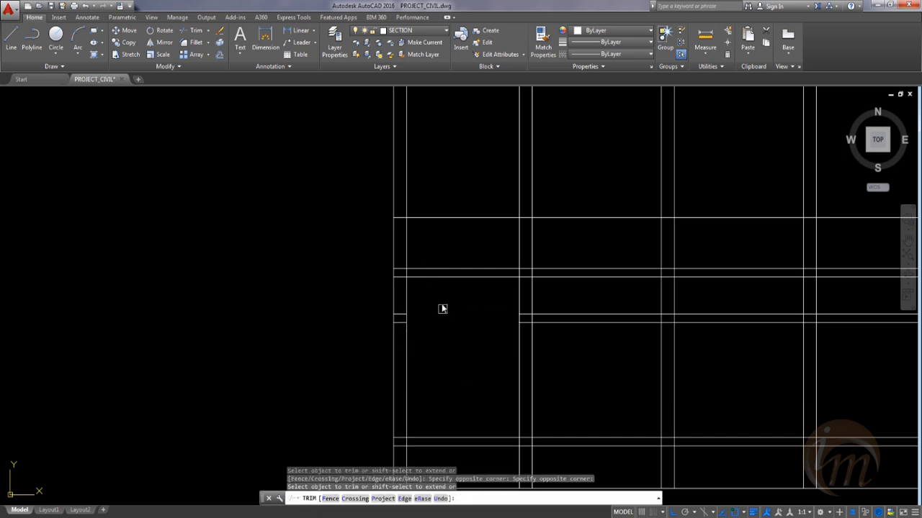
pyautogui.moveTo(473, 314)
pyautogui.mouseDown(button='middle')
pyautogui.moveTo(420, 310)
pyautogui.moveTo(373, 282)
pyautogui.moveTo(406, 326)
pyautogui.moveTo(389, 379)
pyautogui.mouseUp(button='middle')
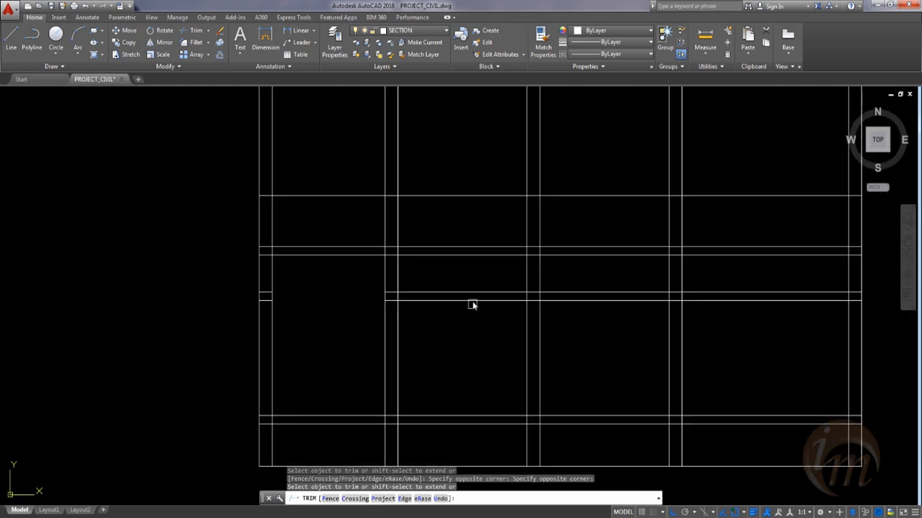
pyautogui.click(500, 318)
pyautogui.click(448, 288)
# Step: Trim the two lintel lines out of the third and fourth bays, keeping them within the walls
pyautogui.moveTo(475, 293)
pyautogui.mouseDown(button='middle')
pyautogui.moveTo(462, 355)
pyautogui.moveTo(425, 347)
pyautogui.mouseUp(button='middle')
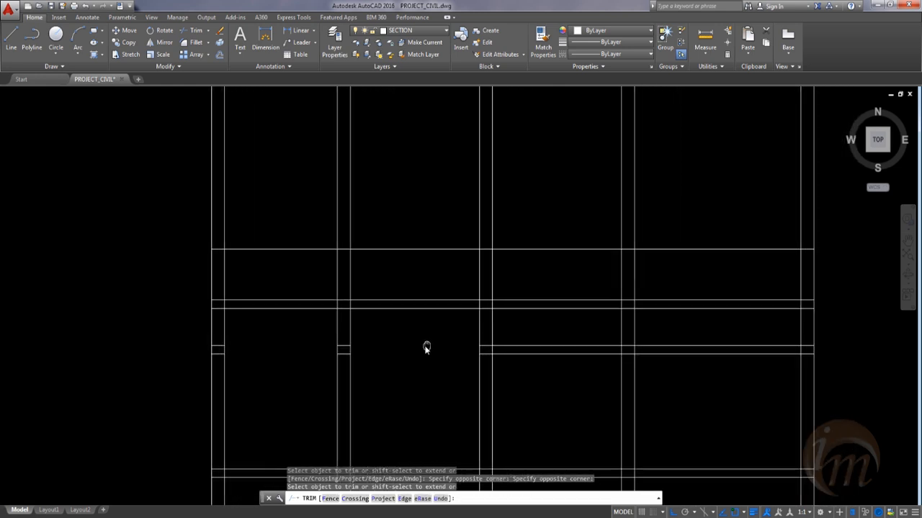
pyautogui.click(555, 372)
pyautogui.click(518, 336)
pyautogui.moveTo(547, 378); pyautogui.dragTo(412, 363, button='middle')
pyautogui.click(596, 361)
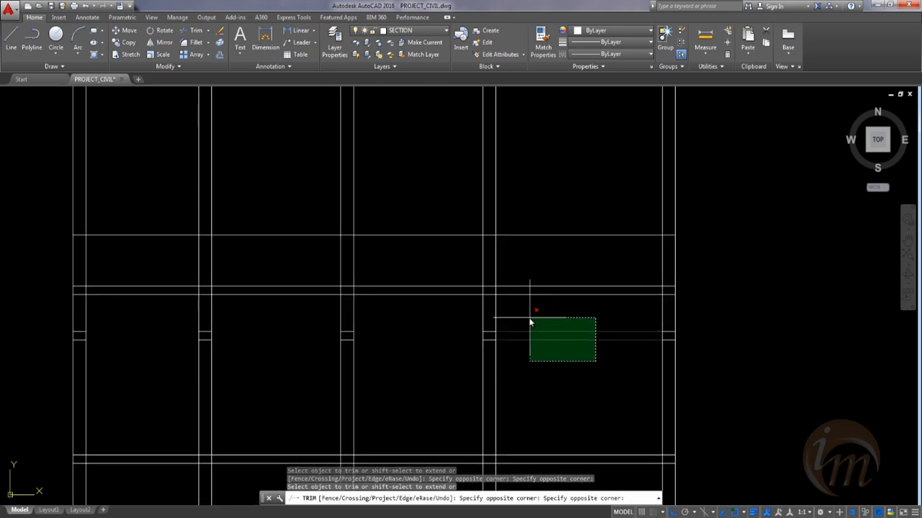
pyautogui.click(529, 318)
# Step: Trim all vertical wall lines above the section's parapet-top line
pyautogui.scroll(-3, 553, 360)
pyautogui.moveTo(490, 389)
pyautogui.mouseDown(button='middle')
pyautogui.moveTo(485, 408)
pyautogui.moveTo(469, 365)
pyautogui.mouseUp(button='middle')
pyautogui.moveTo(485, 321); pyautogui.dragTo(492, 403, button='middle')
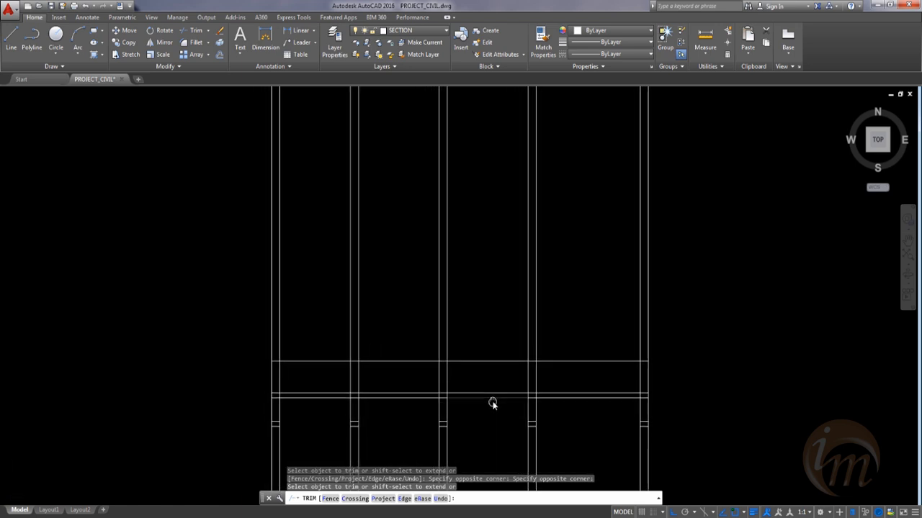
pyautogui.click(697, 322)
pyautogui.click(226, 291)
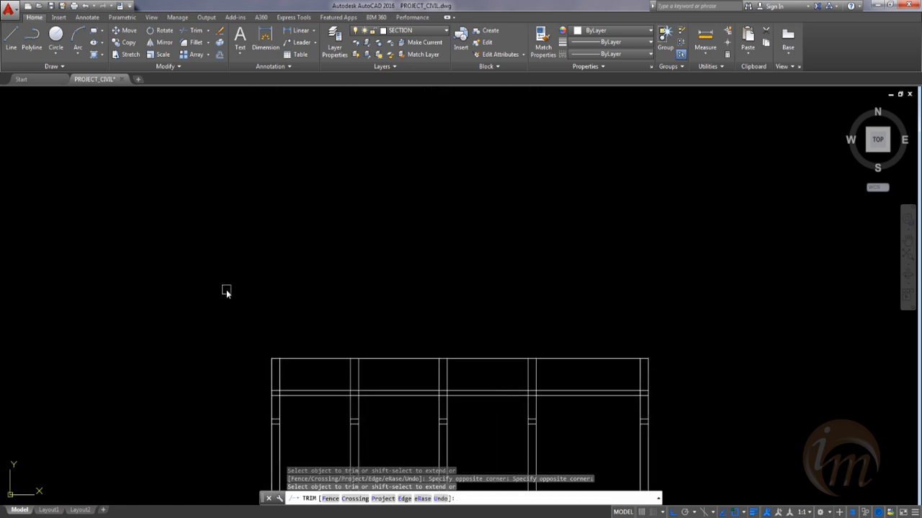
pyautogui.moveTo(475, 400); pyautogui.dragTo(478, 341, button='middle')
pyautogui.press('Escape')
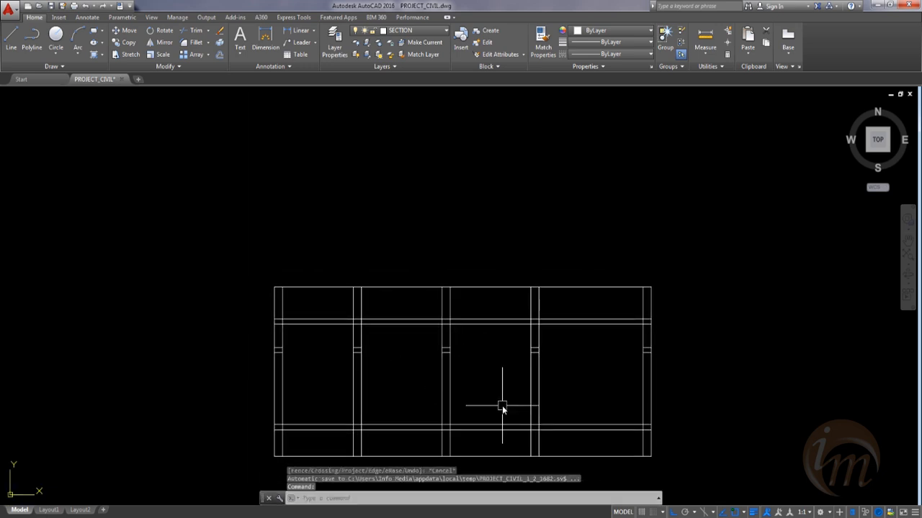
# Step: Project vertical construction lines through both edges of the door opening in the floor plan's second room from the left
pyautogui.moveTo(383, 340); pyautogui.dragTo(370, 325, button='middle')
pyautogui.scroll(-4, 478, 360)
pyautogui.moveTo(492, 383); pyautogui.dragTo(487, 281, button='middle')
pyautogui.press('Escape')
pyautogui.write('xl')
pyautogui.press('Return')
pyautogui.write('V')
pyautogui.press('Return')
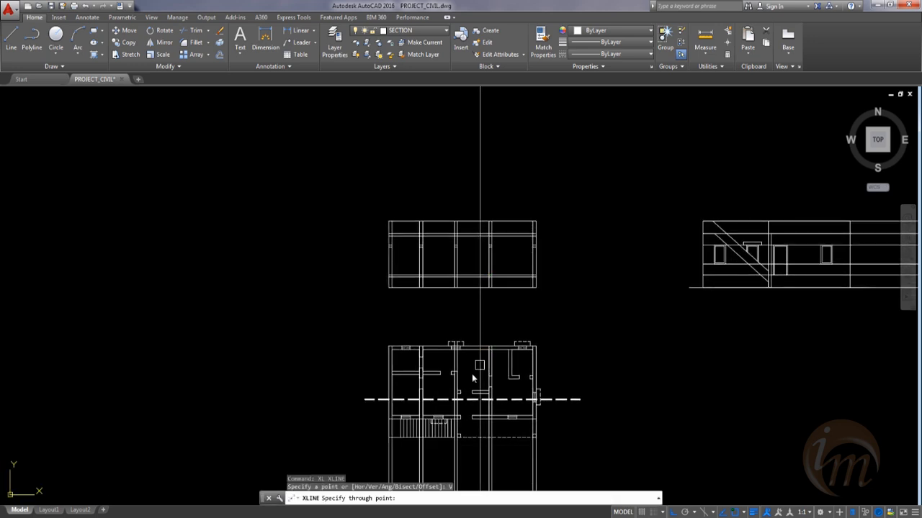
pyautogui.scroll(4, 467, 385)
pyautogui.click(394, 355)
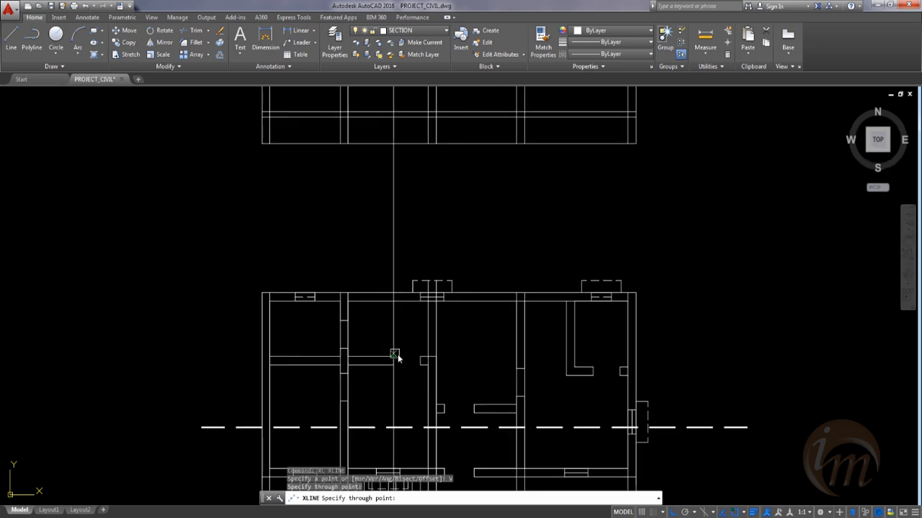
pyautogui.click(421, 356)
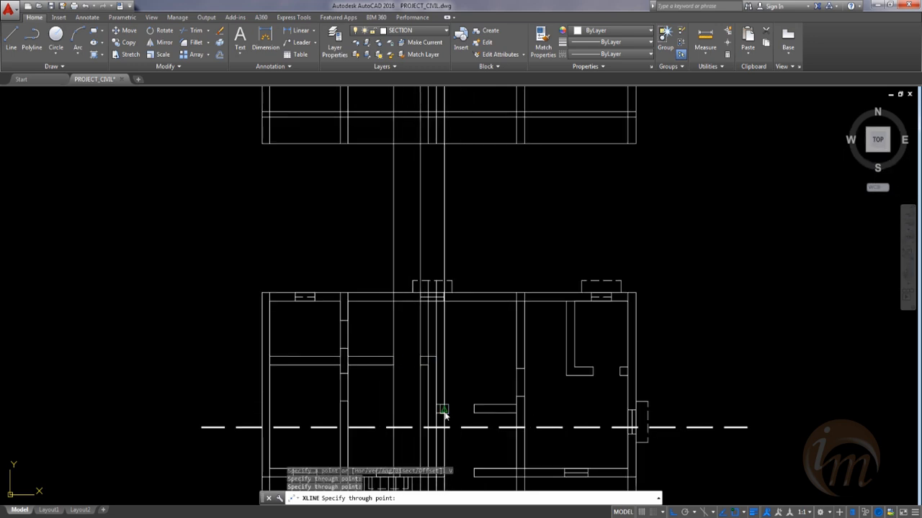
# Step: Project vertical construction lines through the door opening edges in the plan's third and fourth rooms from the left
pyautogui.click(474, 406)
pyautogui.click(593, 372)
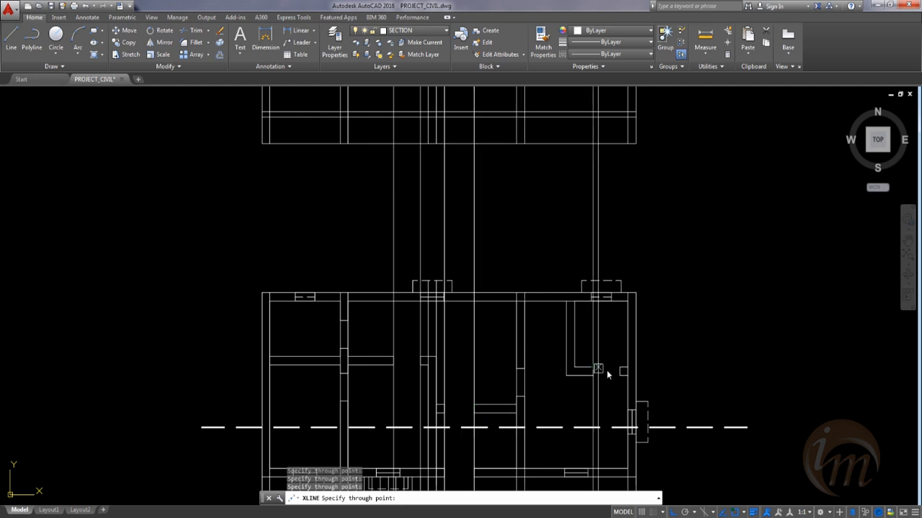
pyautogui.click(619, 368)
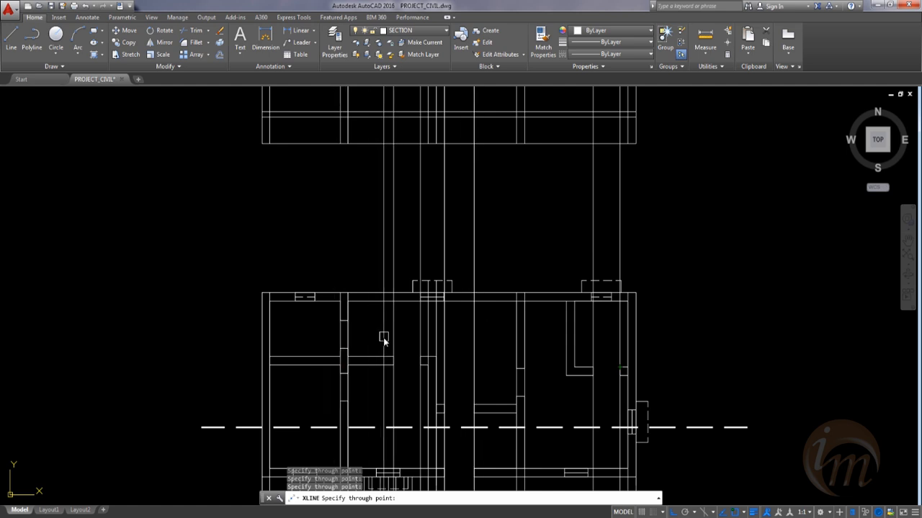
pyautogui.scroll(-2, 400, 333)
pyautogui.scroll(1, 361, 334)
pyautogui.scroll(1, 356, 337)
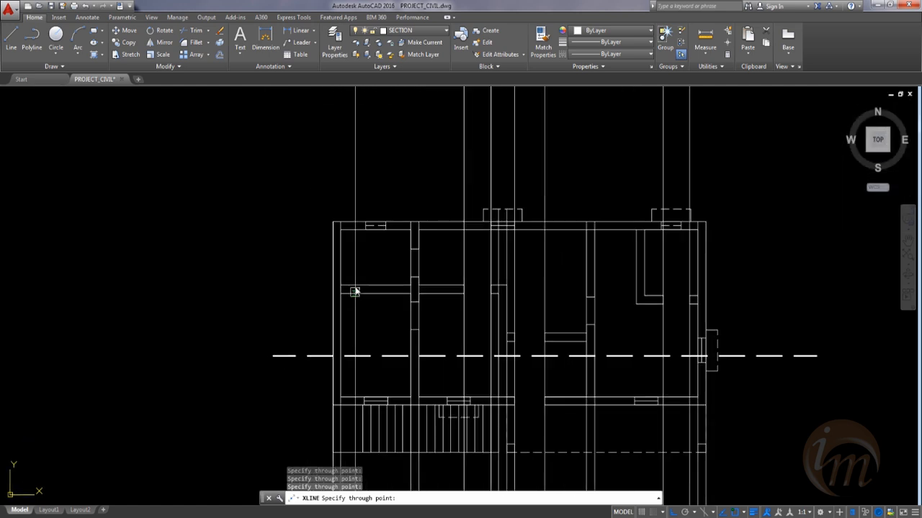
pyautogui.moveTo(402, 212); pyautogui.dragTo(375, 434, button='middle')
pyautogui.moveTo(424, 278); pyautogui.dragTo(414, 338, button='middle')
pyautogui.press('Escape')
# Step: Draw a horizontal door-head line from the underside of the middle wall's lintel leftward, past both door lines in the second bay
pyautogui.moveTo(443, 295); pyautogui.dragTo(433, 374, button='middle')
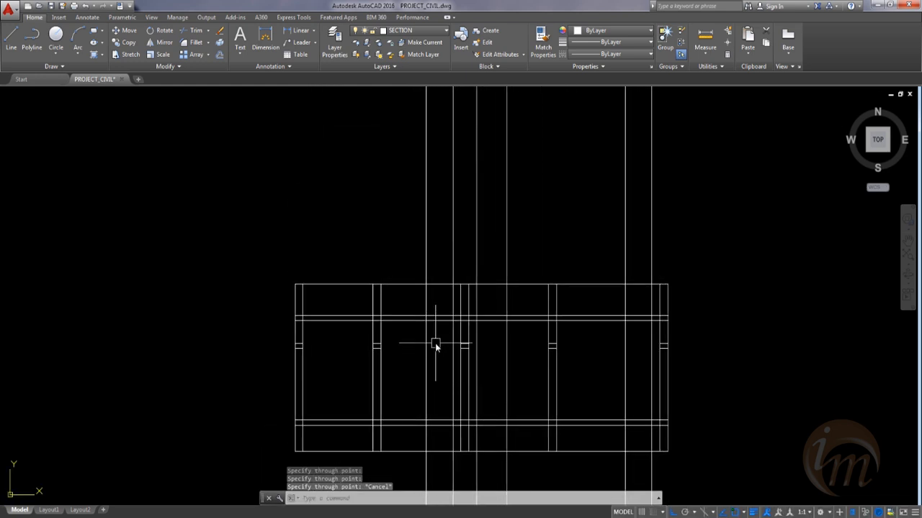
pyautogui.scroll(2, 418, 347)
pyautogui.press('Escape')
pyautogui.write('L')
pyautogui.press('Return')
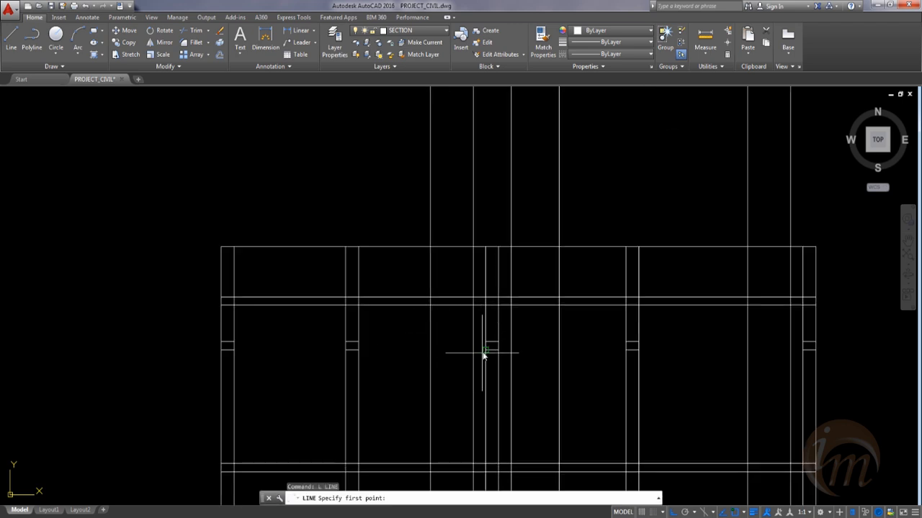
pyautogui.click(486, 351)
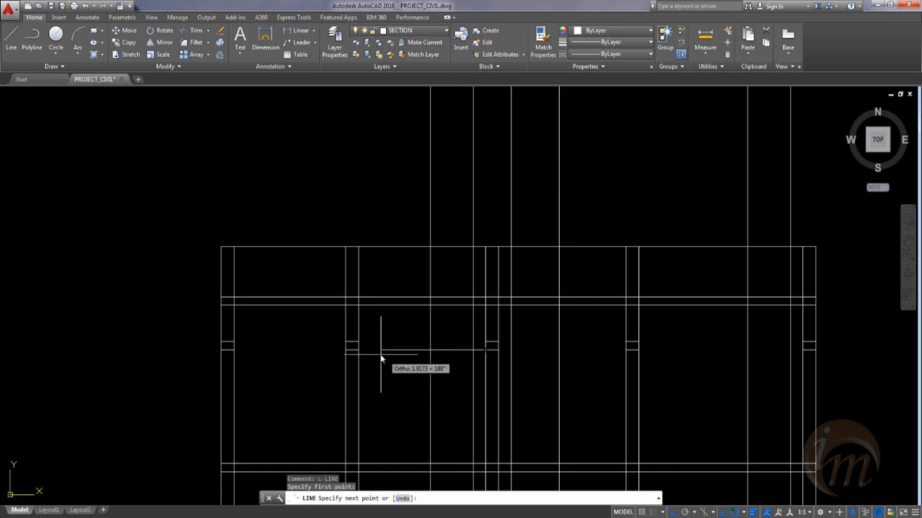
pyautogui.press('Escape')
# Step: Extend the middle wall's lintel underside line across the third bay to the projected door lines
pyautogui.write('EX')
pyautogui.press('Return')
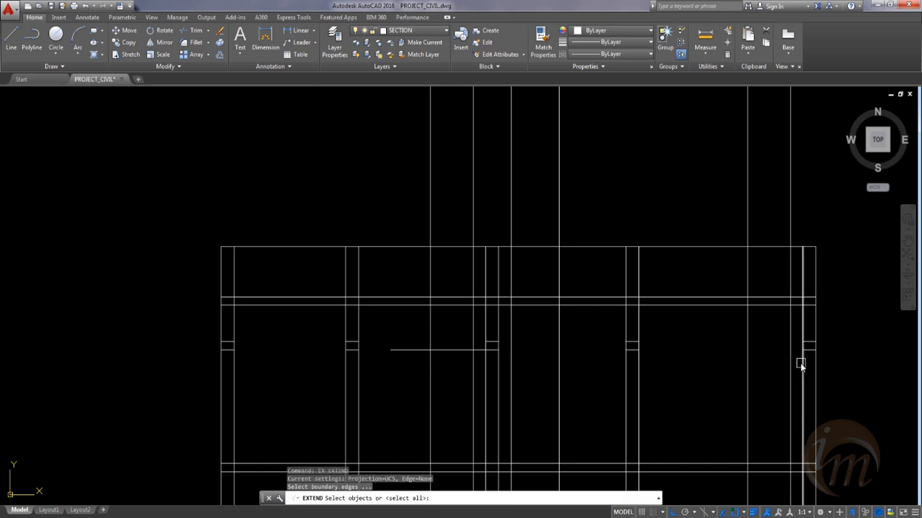
pyautogui.click(802, 364)
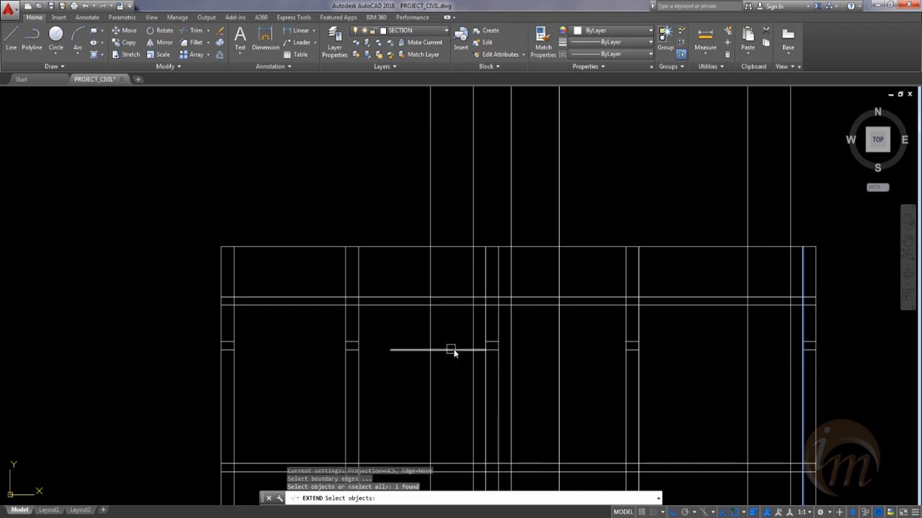
pyautogui.click(459, 351)
pyautogui.scroll(5, 486, 350)
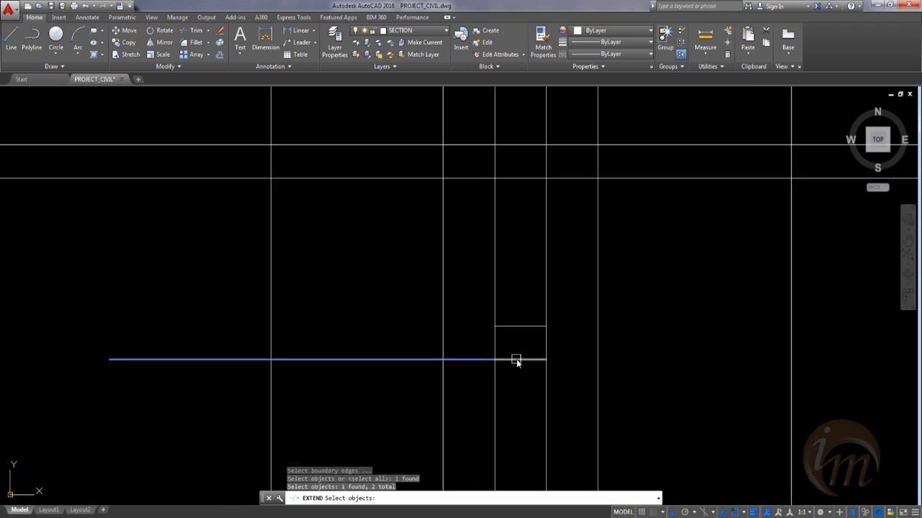
pyautogui.press('Return')
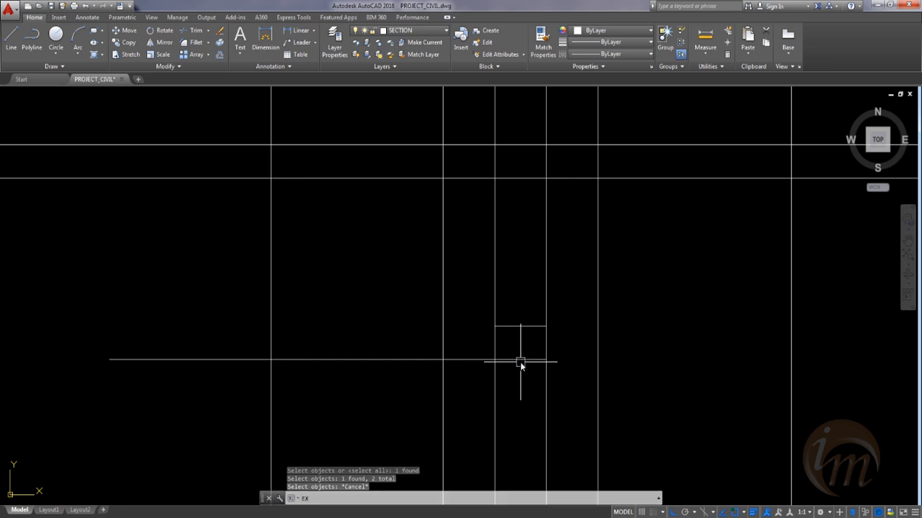
pyautogui.click(503, 360)
pyautogui.click(564, 364)
pyautogui.click(602, 360)
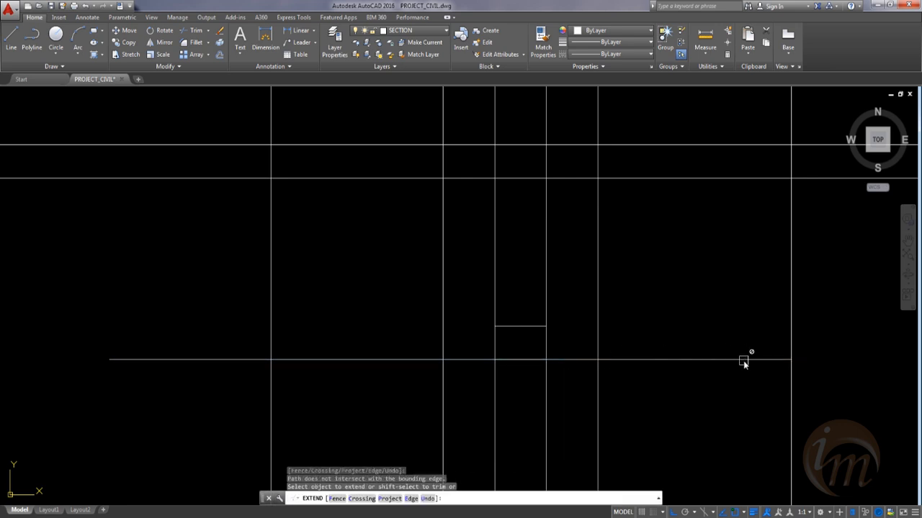
# Step: Extend the door-head line past the fourth wall and across the fourth bay to the section's right-end wall
pyautogui.scroll(-4, 743, 368)
pyautogui.moveTo(739, 415); pyautogui.dragTo(574, 426, button='middle')
pyautogui.click(600, 381)
pyautogui.click(586, 376)
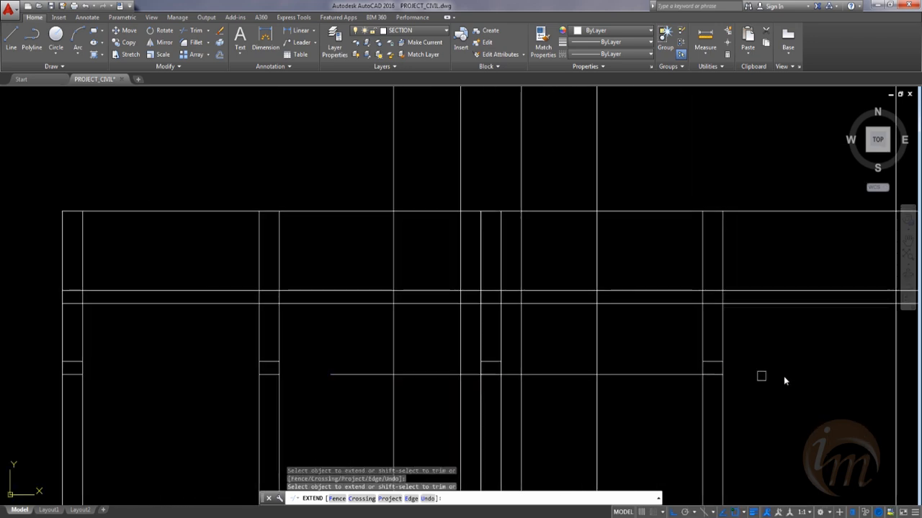
pyautogui.click(717, 375)
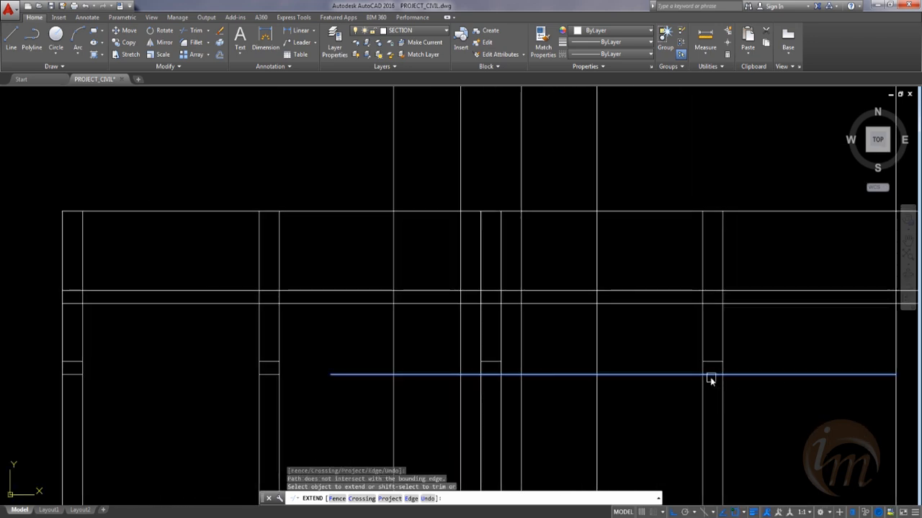
pyautogui.click(795, 375)
pyautogui.scroll(-4, 776, 417)
pyautogui.moveTo(765, 442); pyautogui.dragTo(662, 418, button='middle')
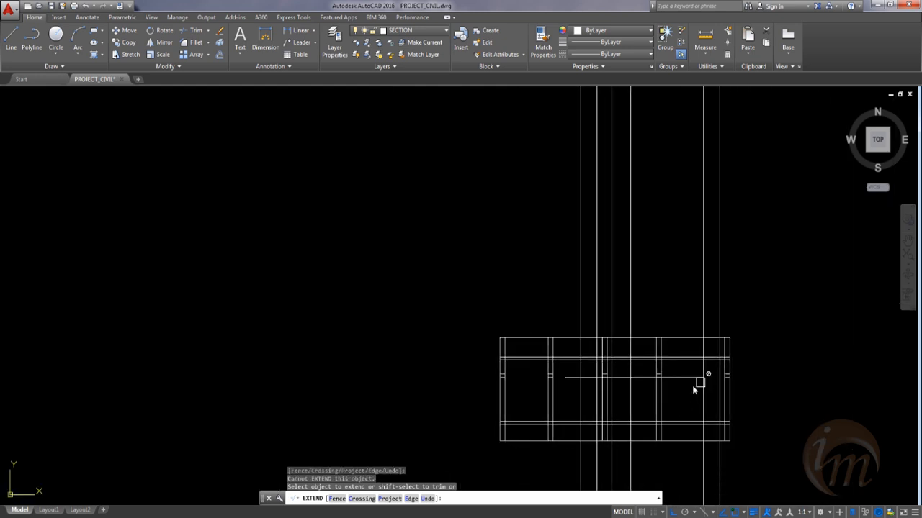
pyautogui.scroll(4, 698, 384)
pyautogui.click(711, 367)
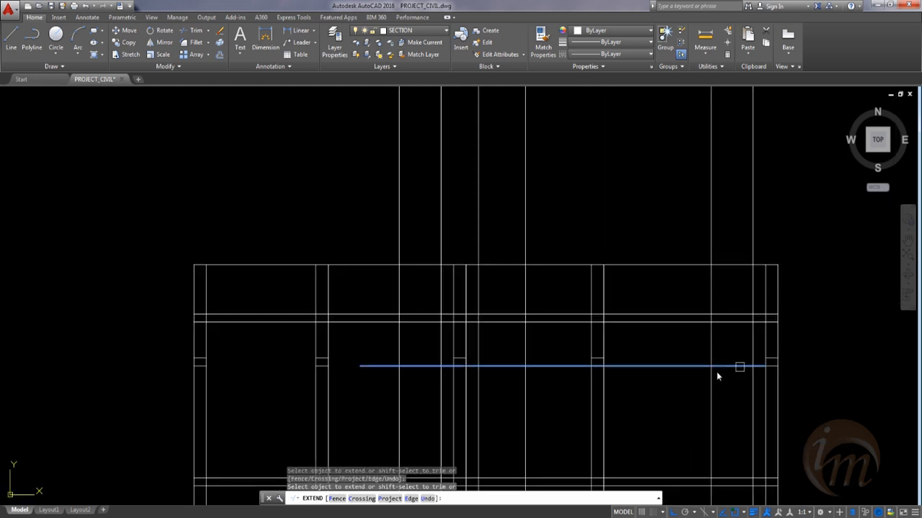
pyautogui.click(719, 369)
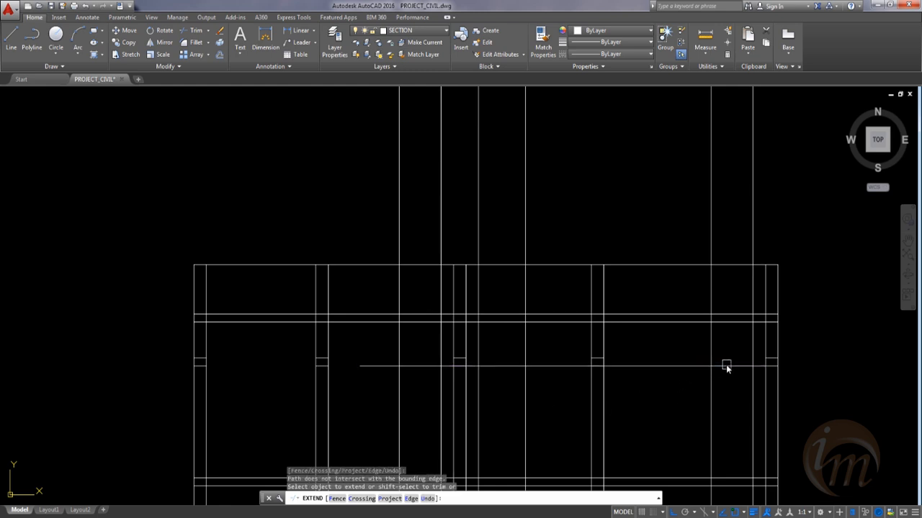
pyautogui.press('Escape')
# Step: Trim the projected lines and head line in the second bay into a door opening between floor level and door head
pyautogui.scroll(-2, 498, 398)
pyautogui.scroll(2, 489, 398)
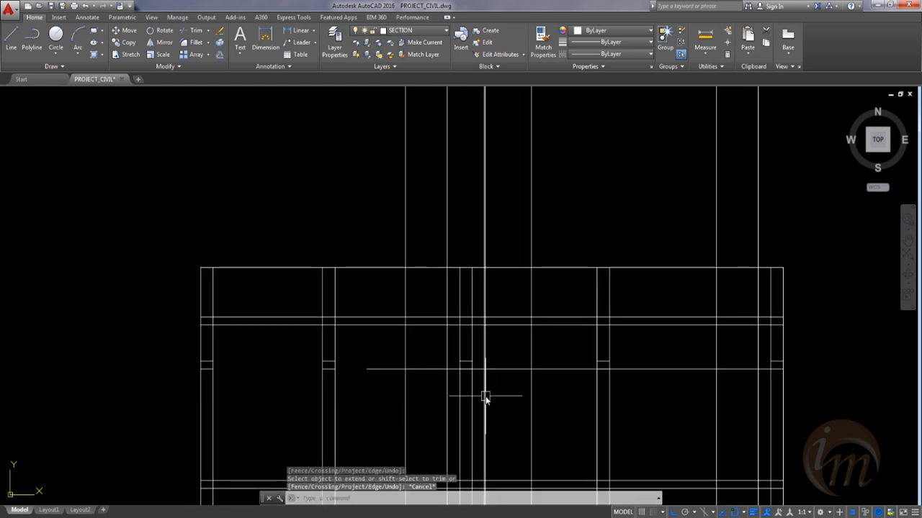
pyautogui.write('TR')
pyautogui.press('Return')
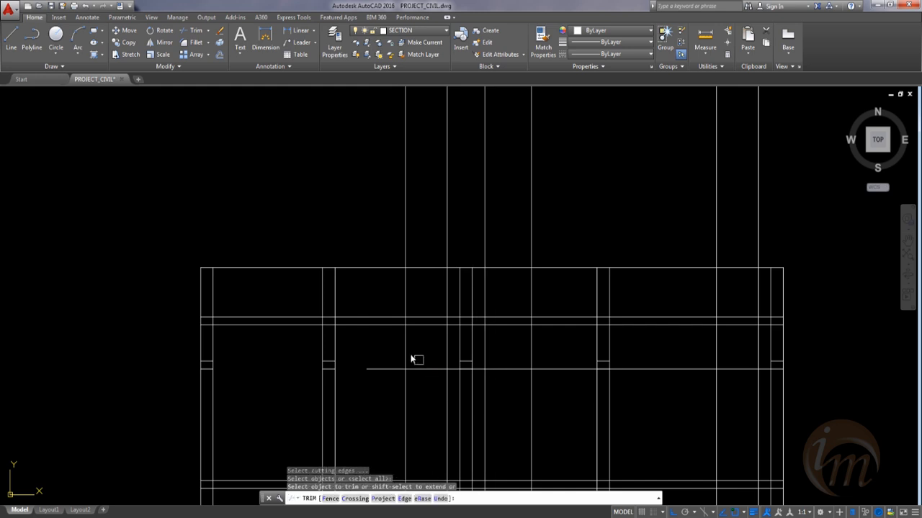
pyautogui.click(405, 358)
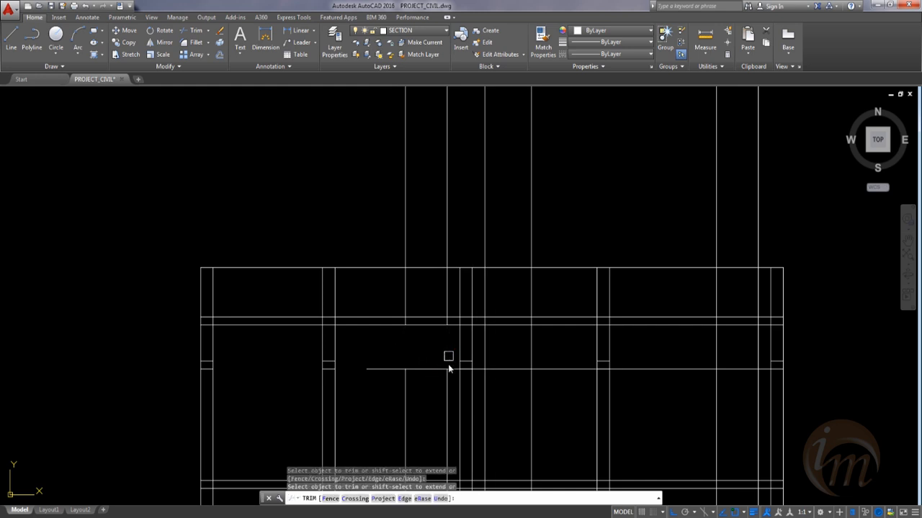
pyautogui.scroll(-2, 448, 385)
pyautogui.scroll(4, 456, 380)
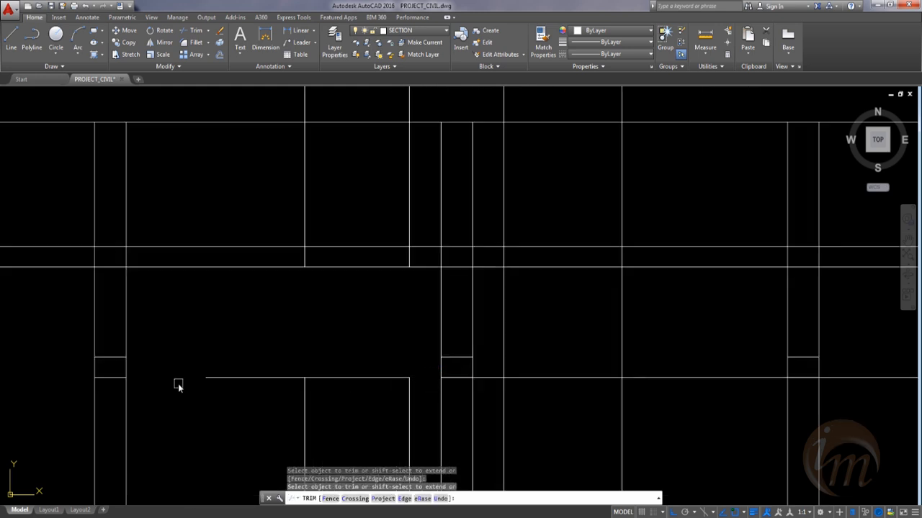
pyautogui.scroll(-2, 339, 376)
pyautogui.scroll(4, 342, 371)
pyautogui.click(335, 373)
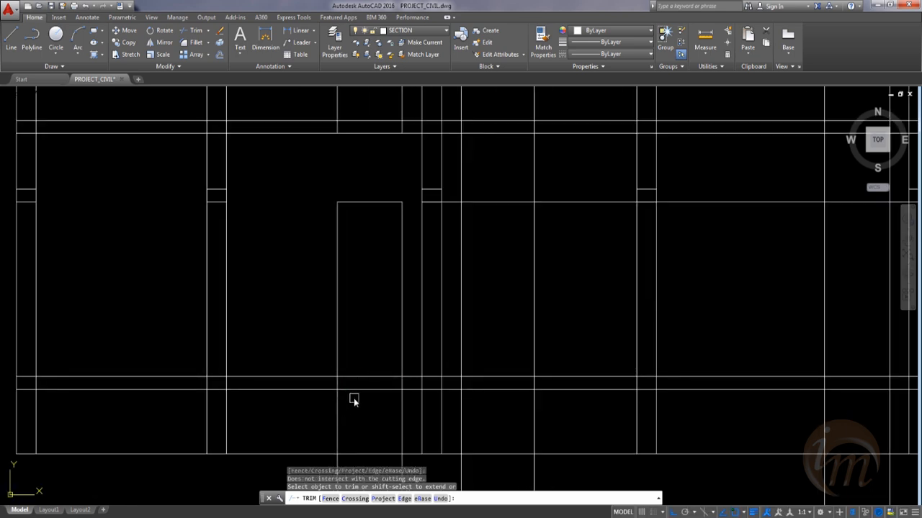
pyautogui.scroll(3, 345, 399)
pyautogui.click(334, 371)
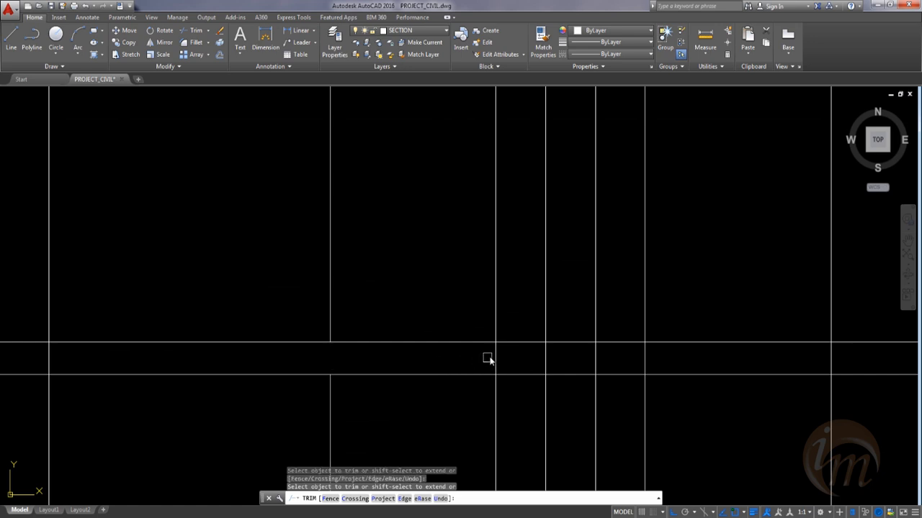
pyautogui.click(496, 359)
pyautogui.scroll(-3, 461, 363)
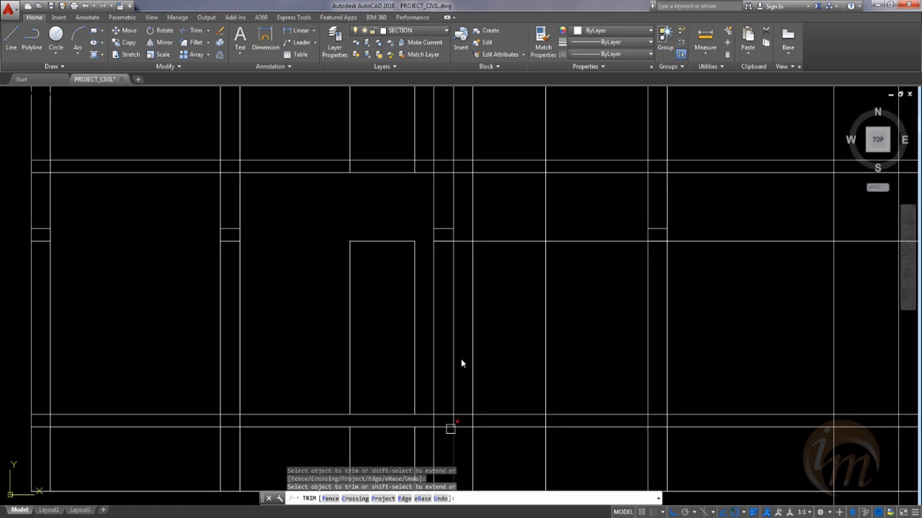
# Step: Trim the third bay's projected lines and head line into a door opening, clearing the jamb lines from the floor slab
pyautogui.click(473, 231)
pyautogui.click(545, 225)
pyautogui.click(566, 229)
pyautogui.click(617, 304)
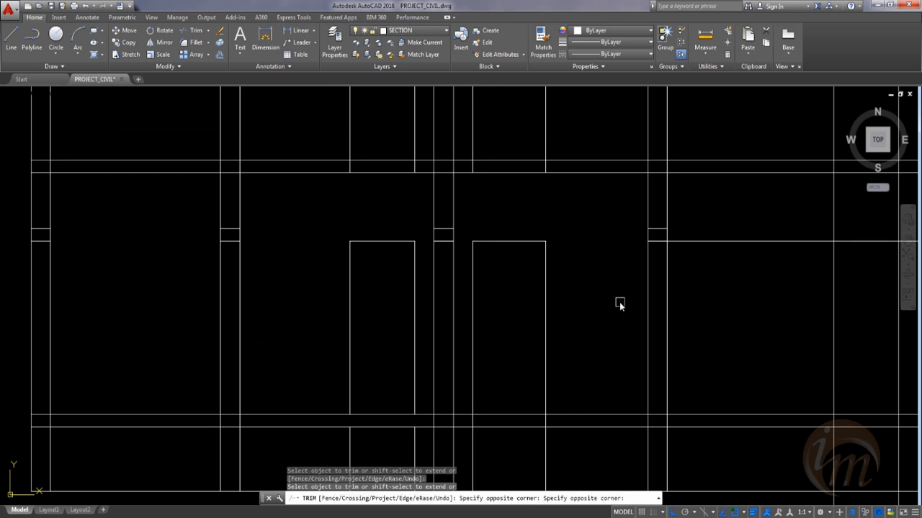
pyautogui.scroll(-3, 527, 431)
pyautogui.scroll(5, 528, 430)
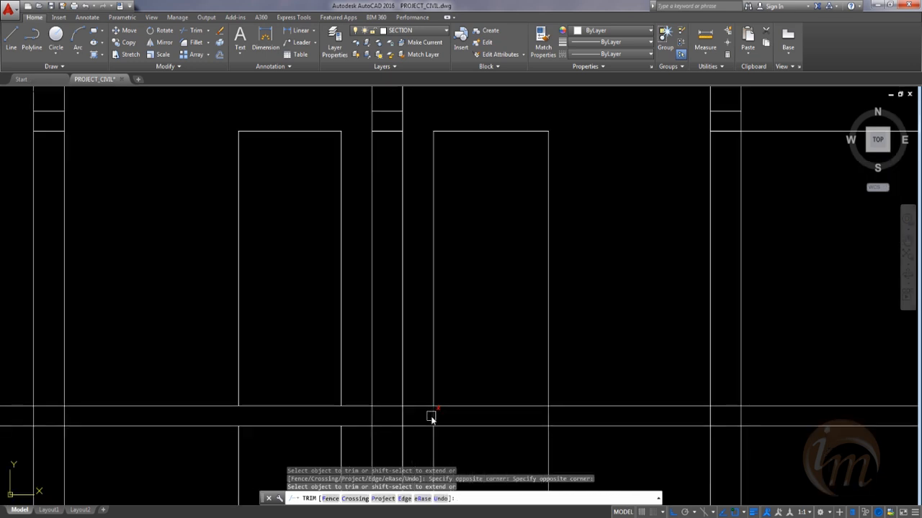
pyautogui.click(433, 416)
pyautogui.scroll(-4, 451, 347)
pyautogui.click(448, 342)
# Step: Trim the fourth bay's left door jamb to between floor and door head, and remove the head line left of it
pyautogui.moveTo(484, 363); pyautogui.dragTo(365, 407, button='middle')
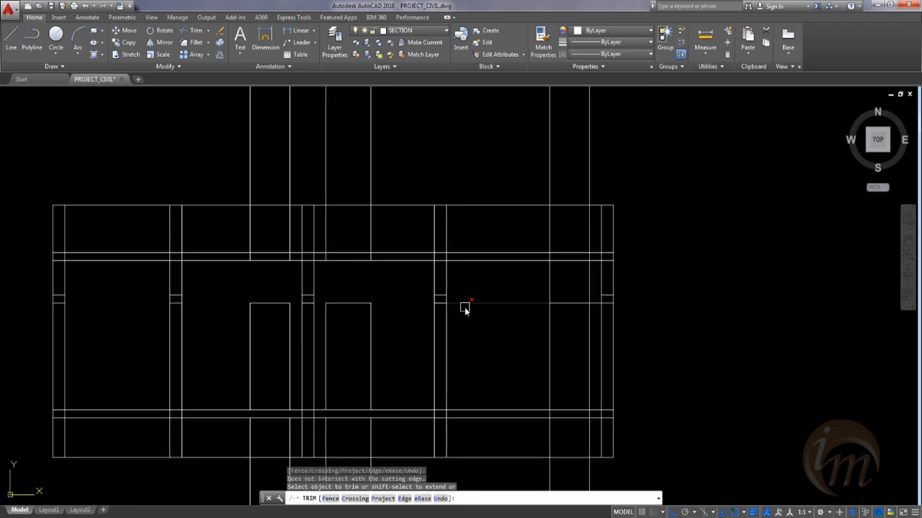
pyautogui.click(547, 292)
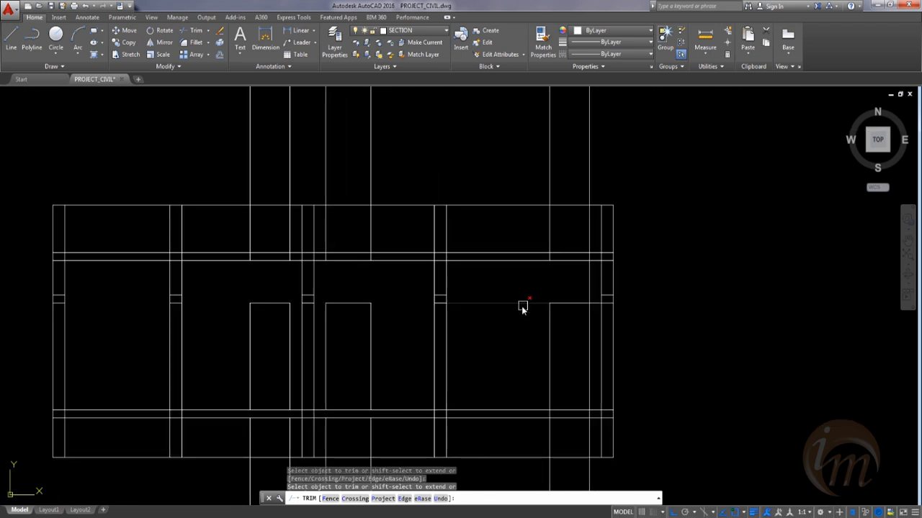
pyautogui.moveTo(558, 405)
pyautogui.mouseDown(button='middle')
pyautogui.moveTo(508, 380)
pyautogui.moveTo(507, 364)
pyautogui.moveTo(508, 411)
pyautogui.moveTo(522, 428)
pyautogui.moveTo(535, 360)
pyautogui.mouseUp(button='middle')
pyautogui.scroll(4, 493, 372)
pyautogui.scroll(-3, 537, 361)
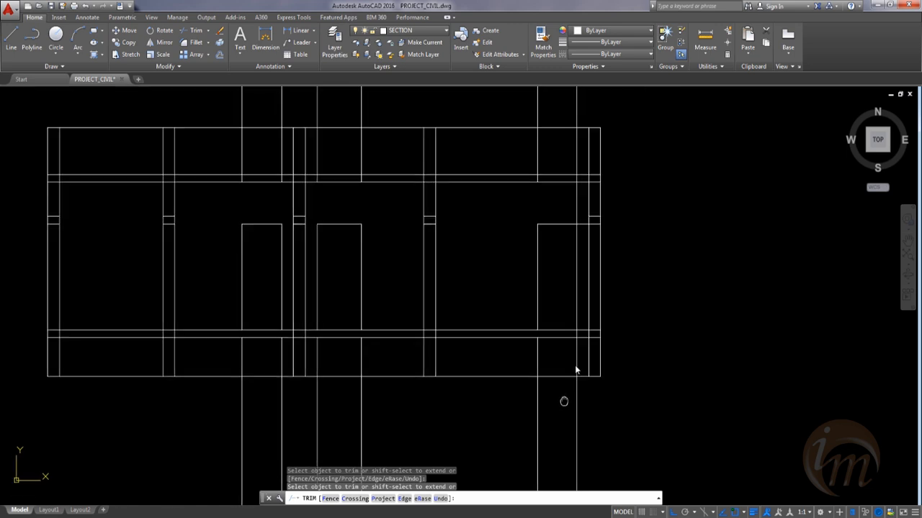
# Step: Erase the leftover door projection lines below the floor slab, together with the untrimmed construction line beside the right-end wall
pyautogui.press('Escape')
pyautogui.click(650, 412)
pyautogui.click(207, 382)
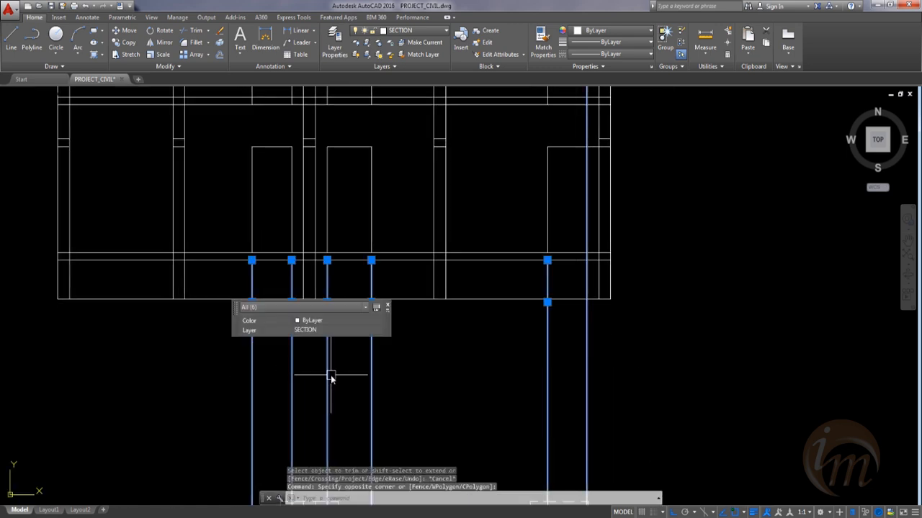
pyautogui.press('Escape')
pyautogui.moveTo(588, 274)
pyautogui.mouseDown(button='middle')
pyautogui.moveTo(563, 324)
pyautogui.moveTo(579, 362)
pyautogui.mouseUp(button='middle')
pyautogui.click(606, 416)
pyautogui.click(196, 370)
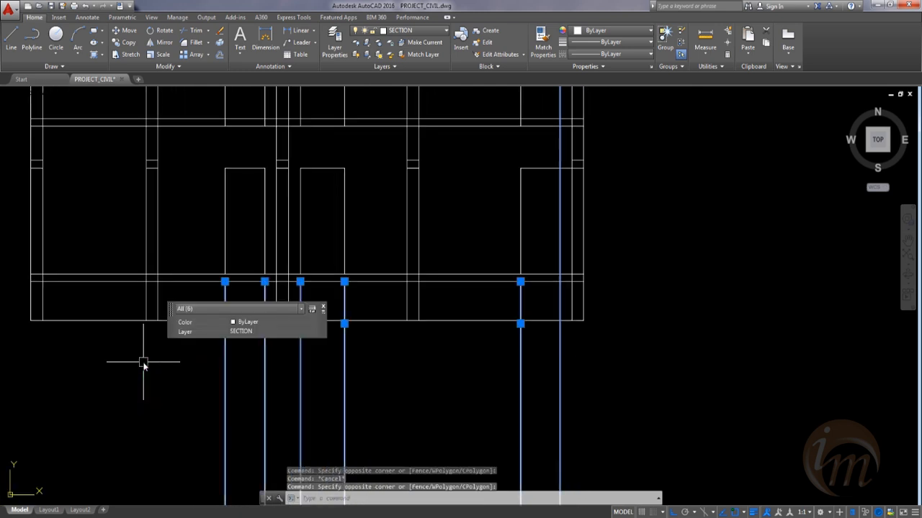
pyautogui.press('Delete')
# Step: Erase the leftover door projection lines running upward from the roof slab's underside
pyautogui.moveTo(362, 281); pyautogui.dragTo(329, 350, button='middle')
pyautogui.click(534, 228)
pyautogui.click(114, 132)
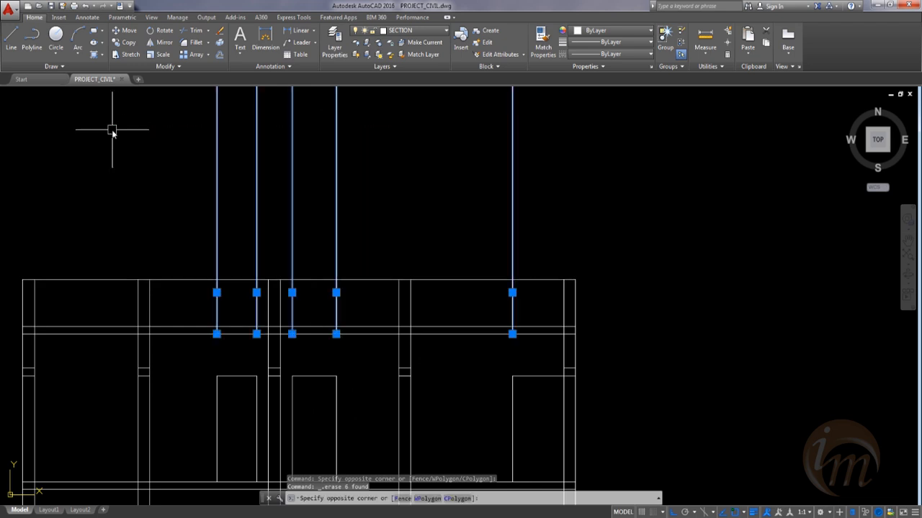
pyautogui.press('Delete')
# Step: Erase the leftover horizontal level lines beside the elevation and the vertical wall projection lines below the floor plan
pyautogui.scroll(-6, 247, 206)
pyautogui.moveTo(514, 288); pyautogui.dragTo(399, 283, button='middle')
pyautogui.click(673, 334)
pyautogui.click(566, 161)
pyautogui.press('Delete')
pyautogui.click(235, 481)
pyautogui.click(40, 450)
pyautogui.press('Delete')
pyautogui.moveTo(110, 258); pyautogui.dragTo(243, 269, button='middle')
pyautogui.scroll(6, 243, 269)
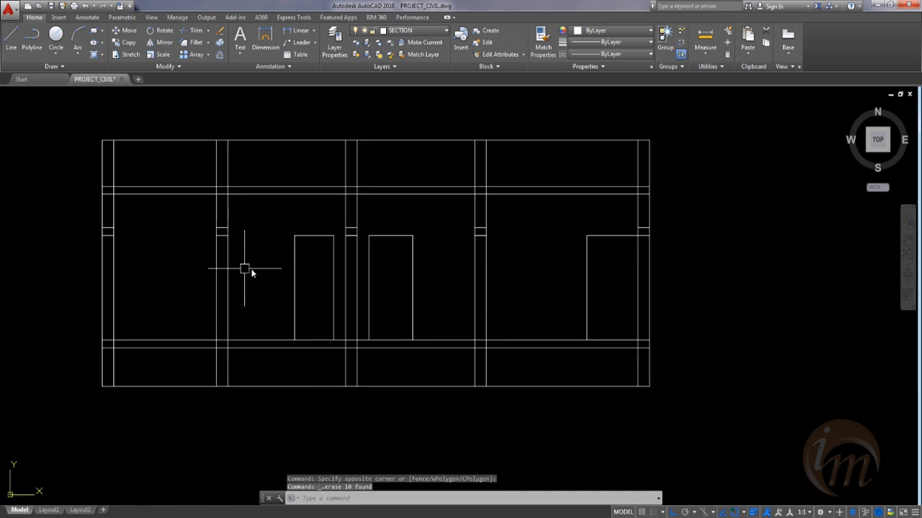
# Step: Offset the second-bay door's head line upward and its left jamb inward by 0.05
pyautogui.write('o')
pyautogui.press('Return')
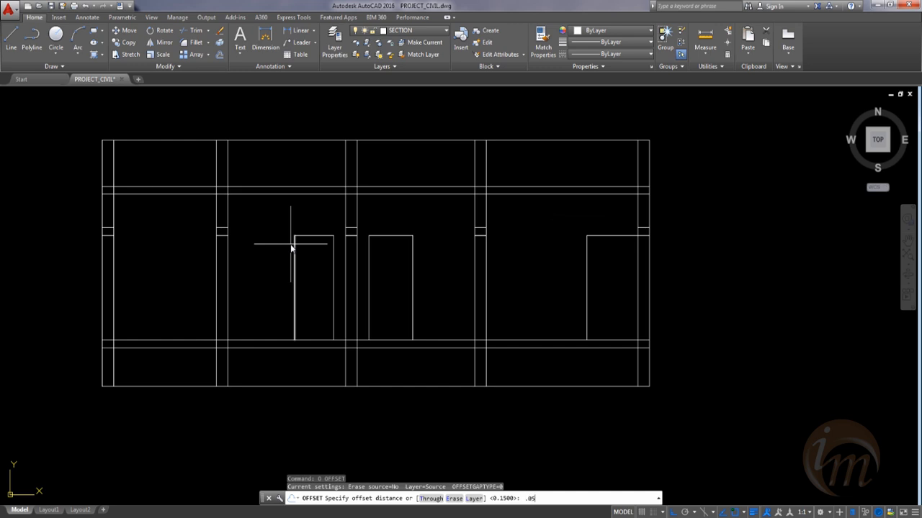
pyautogui.press('Return')
pyautogui.click(305, 236)
pyautogui.click(306, 222)
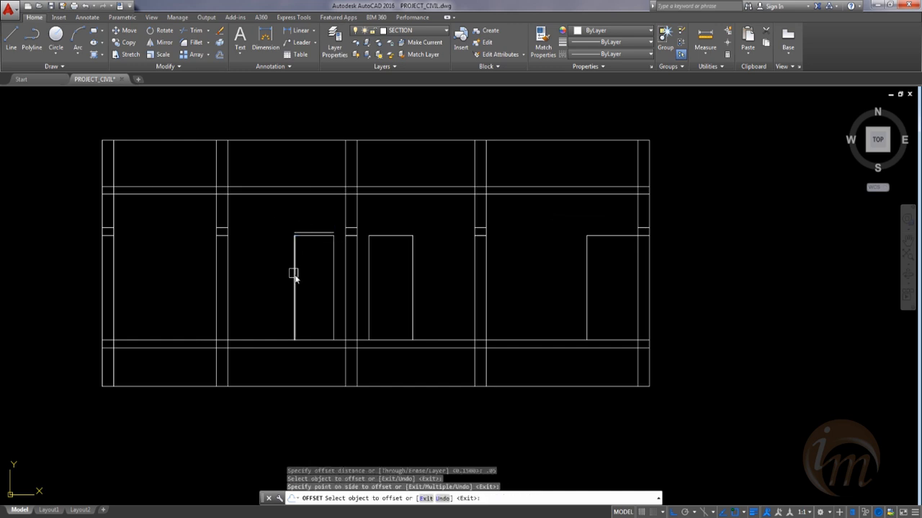
pyautogui.click(295, 277)
pyautogui.click(287, 285)
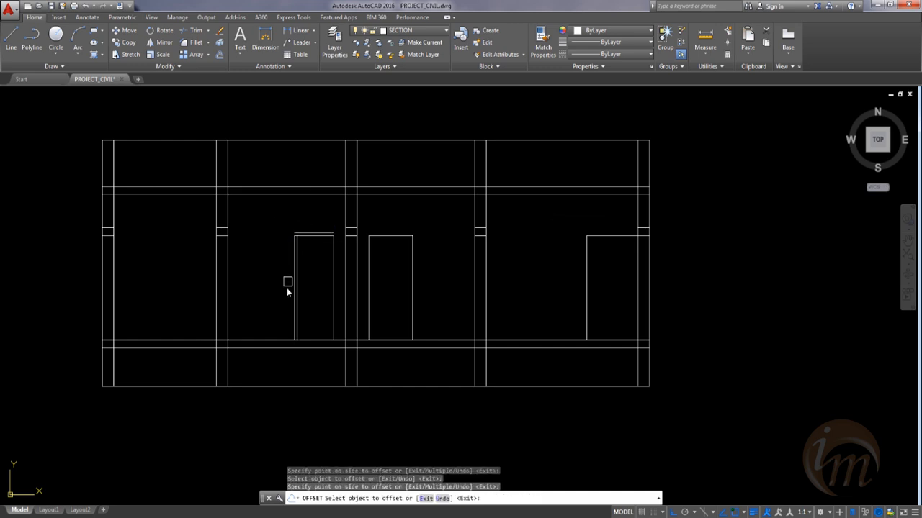
# Step: Offset the third-bay door's head line and both jambs outward by 0.05
pyautogui.click(391, 235)
pyautogui.click(386, 216)
pyautogui.click(369, 255)
pyautogui.click(360, 261)
pyautogui.click(409, 285)
pyautogui.click(427, 291)
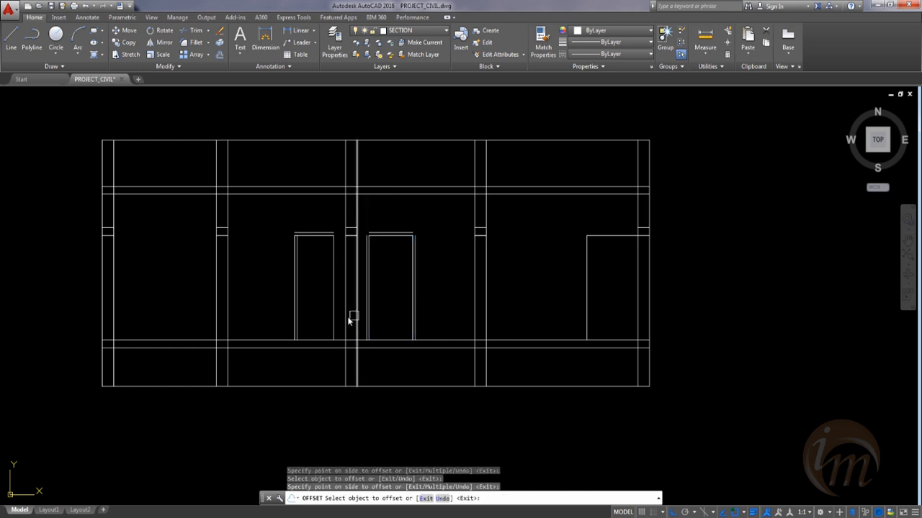
# Step: Offset the second-bay door's right jamb inward and the fourth-bay door's left jamb and head line outward by 0.05
pyautogui.click(334, 323)
pyautogui.click(337, 327)
pyautogui.click(589, 312)
pyautogui.click(553, 313)
pyautogui.click(594, 237)
pyautogui.click(580, 231)
pyautogui.press('Escape')
pyautogui.press('Escape')
# Step: Fillet the second-bay door's outer head line and outer left jamb into a sharp corner with radius 0
pyautogui.write('f')
pyautogui.press('Return')
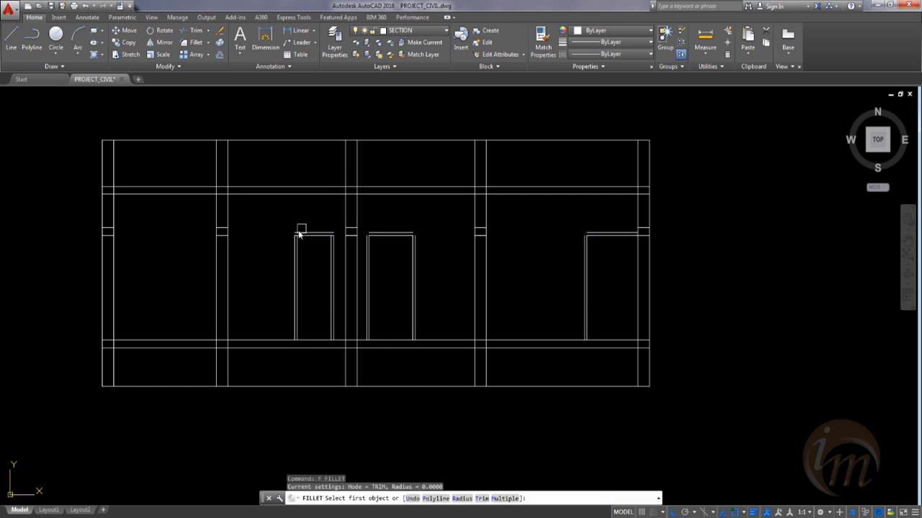
pyautogui.scroll(4, 303, 232)
pyautogui.click(301, 235)
pyautogui.click(289, 263)
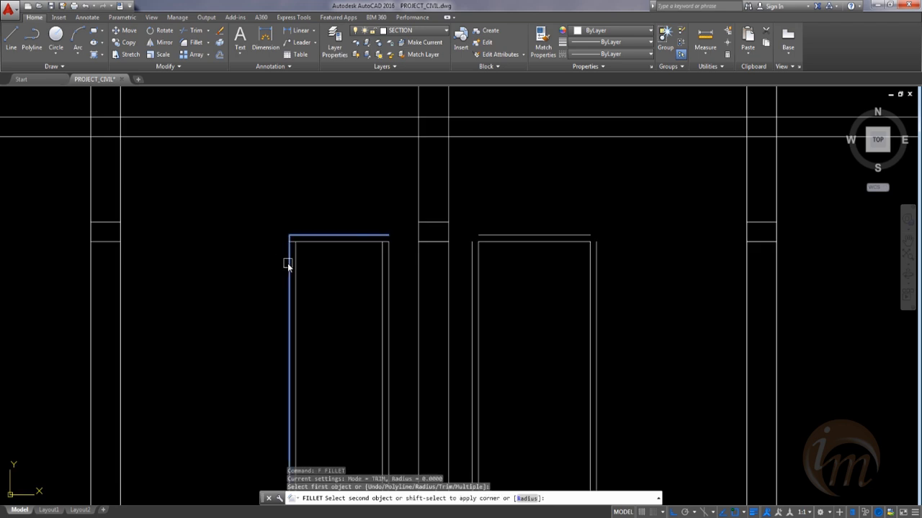
# Step: Fillet the third-bay door's outer head line with both outer jambs into sharp corners
pyautogui.press('Return')
pyautogui.click(492, 235)
pyautogui.click(471, 264)
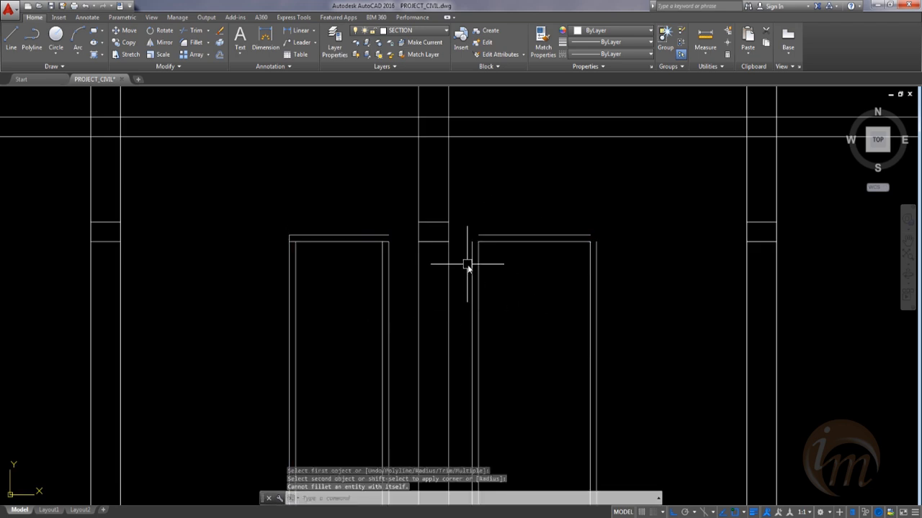
pyautogui.press('Return')
pyautogui.click(487, 235)
pyautogui.click(472, 263)
pyautogui.press('Return')
pyautogui.click(575, 234)
pyautogui.click(602, 258)
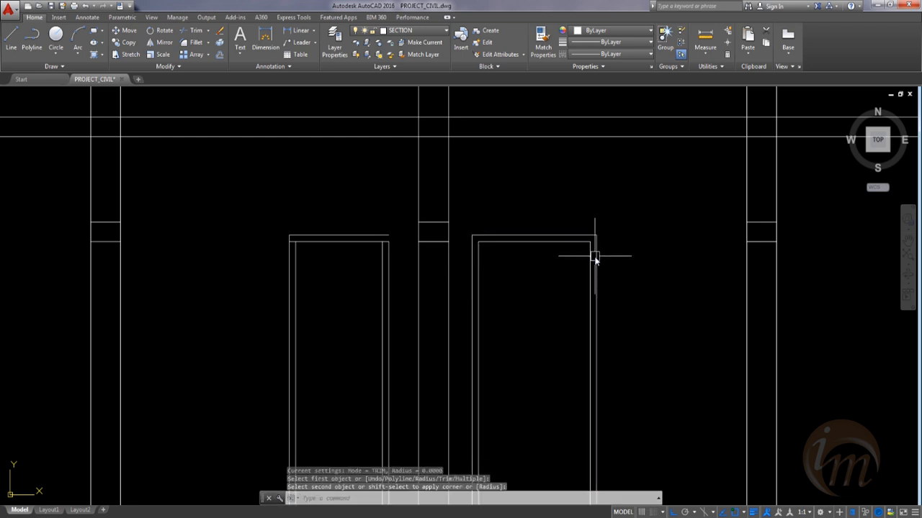
# Step: Fillet the outer frame corners at the second-bay door's upper right and the fourth-bay door's upper left
pyautogui.press('Return')
pyautogui.click(372, 236)
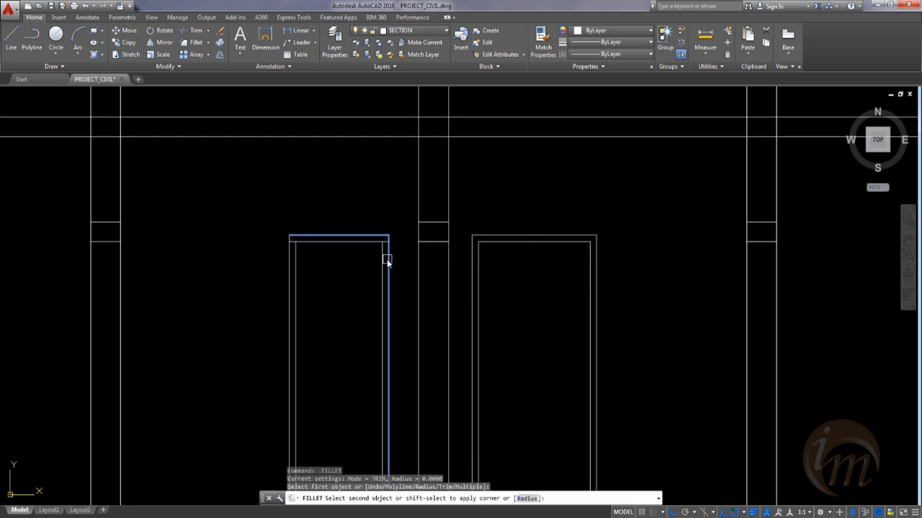
pyautogui.click(387, 260)
pyautogui.moveTo(768, 301); pyautogui.dragTo(115, 339, button='middle')
pyautogui.press('Return')
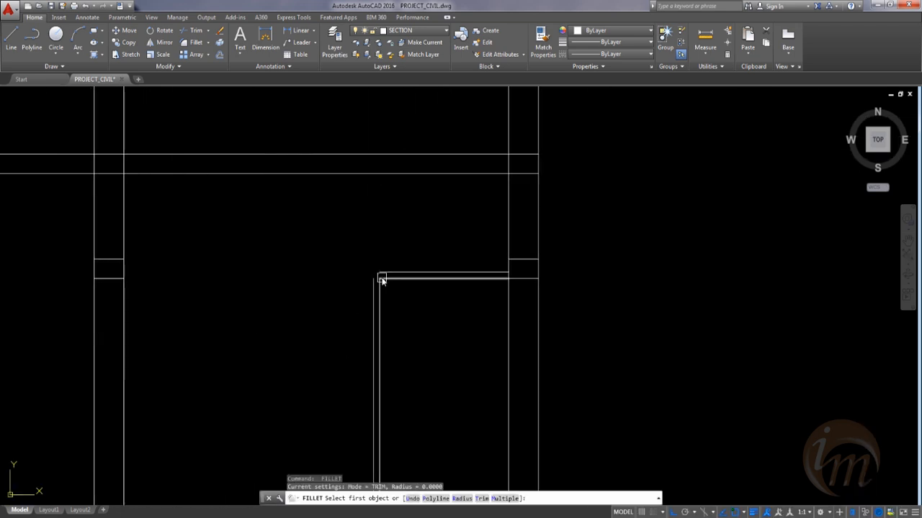
pyautogui.click(382, 280)
pyautogui.click(373, 293)
pyautogui.scroll(-3, 389, 309)
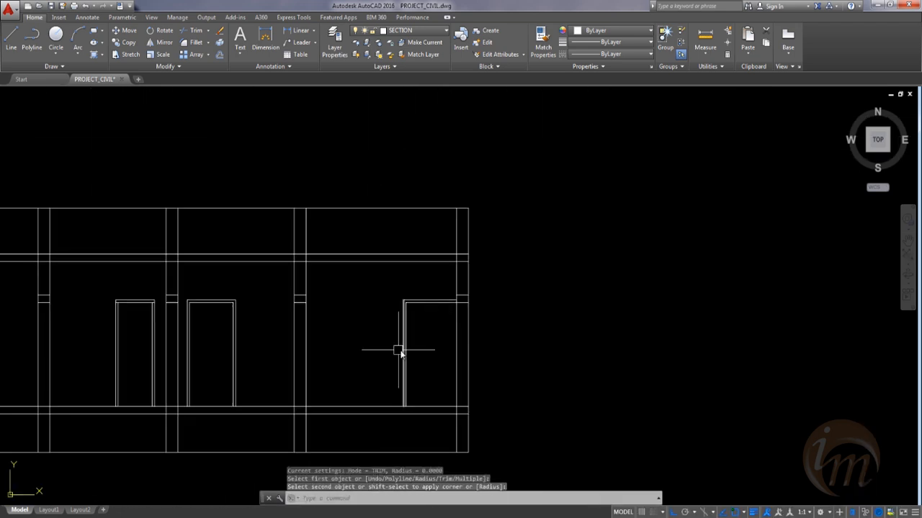
pyautogui.moveTo(143, 330); pyautogui.dragTo(360, 305, button='middle')
pyautogui.press('Escape')
# Step: Trim the second-bay door's inner head line where it overruns the inner left jamb
pyautogui.write('TR')
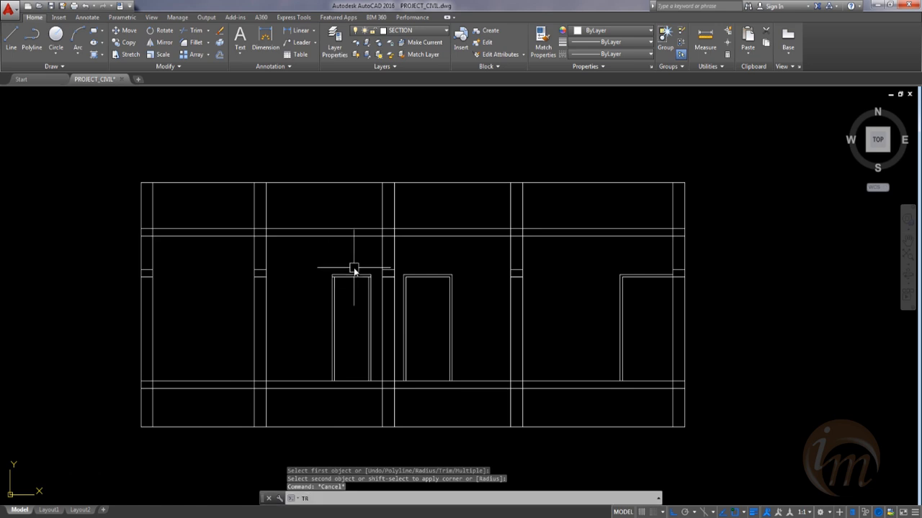
pyautogui.press('Return')
pyautogui.scroll(5, 329, 280)
pyautogui.press('Return')
pyautogui.click(346, 267)
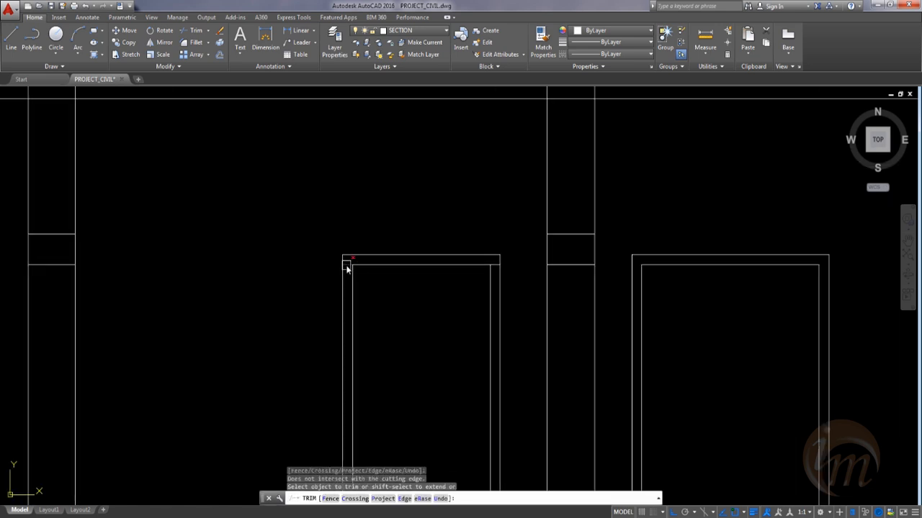
pyautogui.scroll(4, 346, 266)
pyautogui.click(345, 266)
pyautogui.scroll(-2, 752, 360)
pyautogui.moveTo(752, 360); pyautogui.dragTo(194, 375, button='middle')
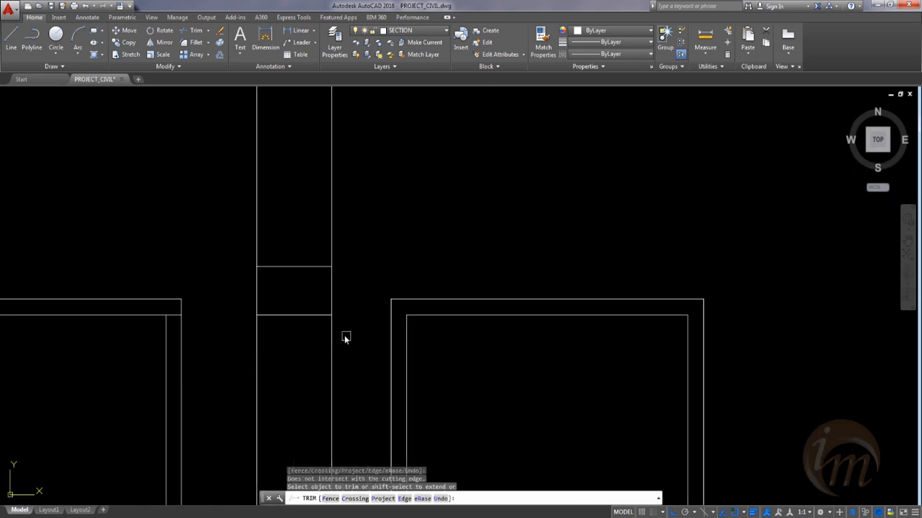
# Step: Stretch both ends of the section's ground line outward past the left and right end walls
pyautogui.scroll(-5, 187, 324)
pyautogui.moveTo(343, 401); pyautogui.dragTo(353, 310, button='middle')
pyautogui.scroll(-3, 387, 331)
pyautogui.scroll(-2, 419, 390)
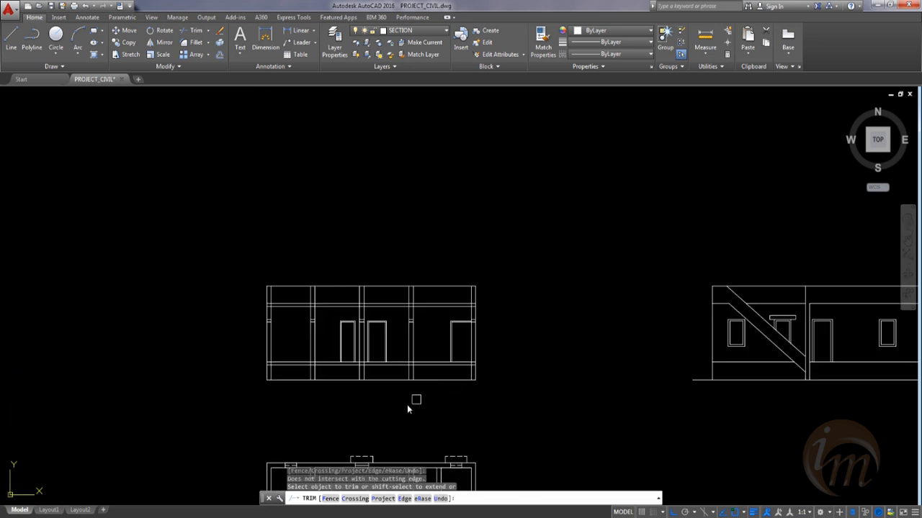
pyautogui.moveTo(411, 405); pyautogui.dragTo(419, 385, button='middle')
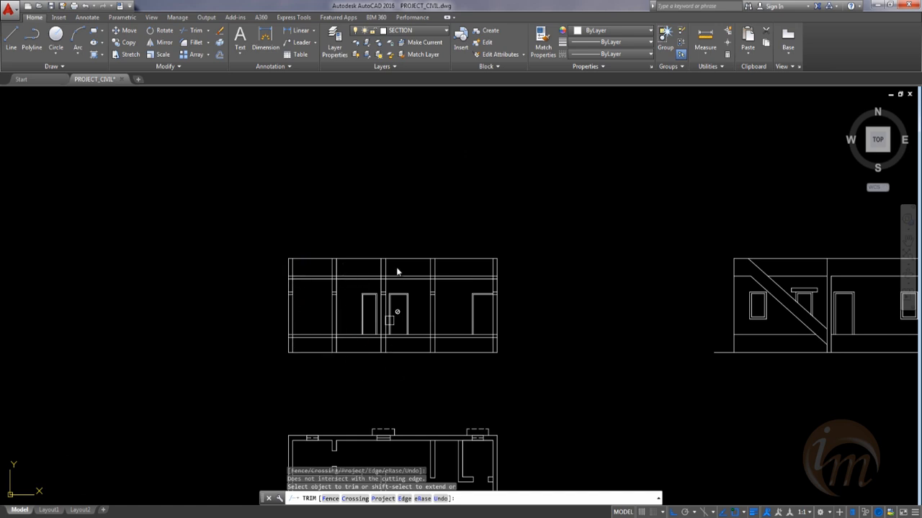
pyautogui.moveTo(433, 354)
pyautogui.mouseDown(button='middle')
pyautogui.moveTo(432, 380)
pyautogui.moveTo(455, 388)
pyautogui.mouseUp(button='middle')
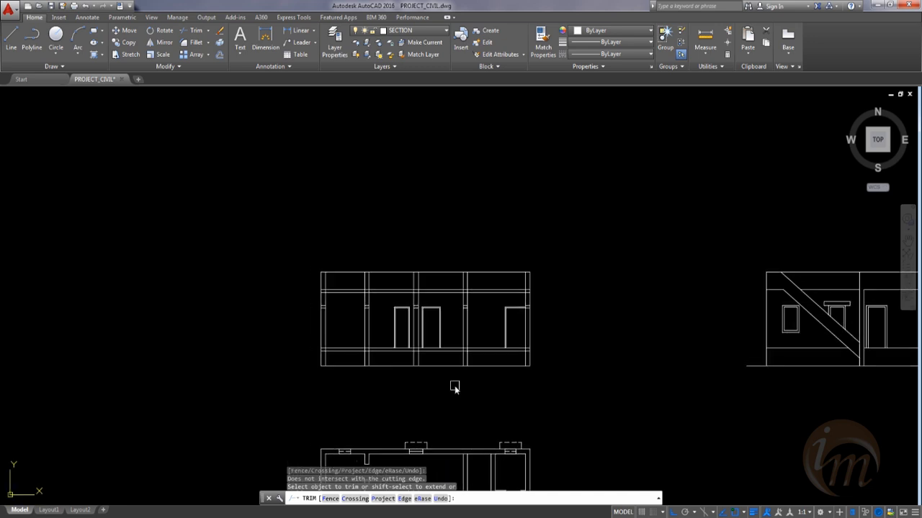
pyautogui.press('Escape')
pyautogui.click(327, 366)
pyautogui.click(320, 366)
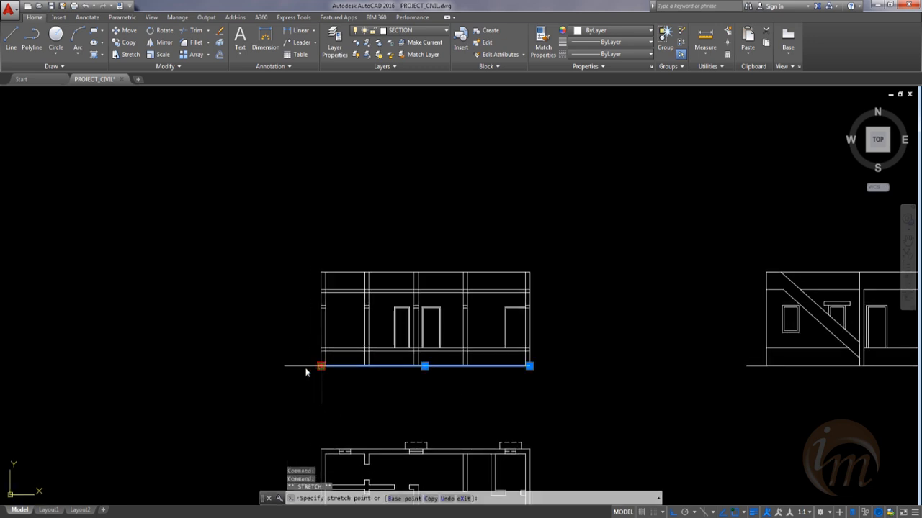
pyautogui.click(292, 367)
pyautogui.click(570, 368)
pyautogui.press('Escape')
# Step: Hatch the four bays between the walls below the floor slab with the AR-SAND pattern at scale 0.1
pyautogui.moveTo(438, 437)
pyautogui.mouseDown(button='middle')
pyautogui.moveTo(397, 430)
pyautogui.moveTo(403, 440)
pyautogui.mouseUp(button='middle')
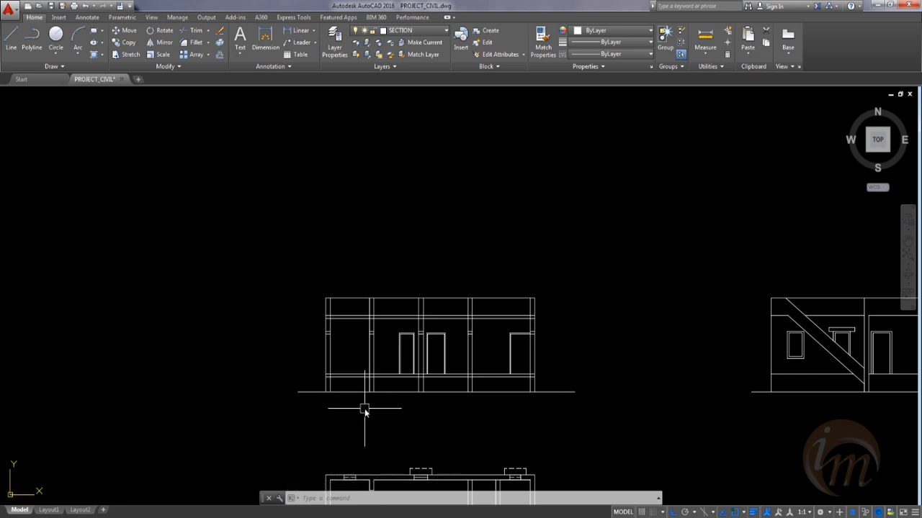
pyautogui.write('H')
pyautogui.press('Return')
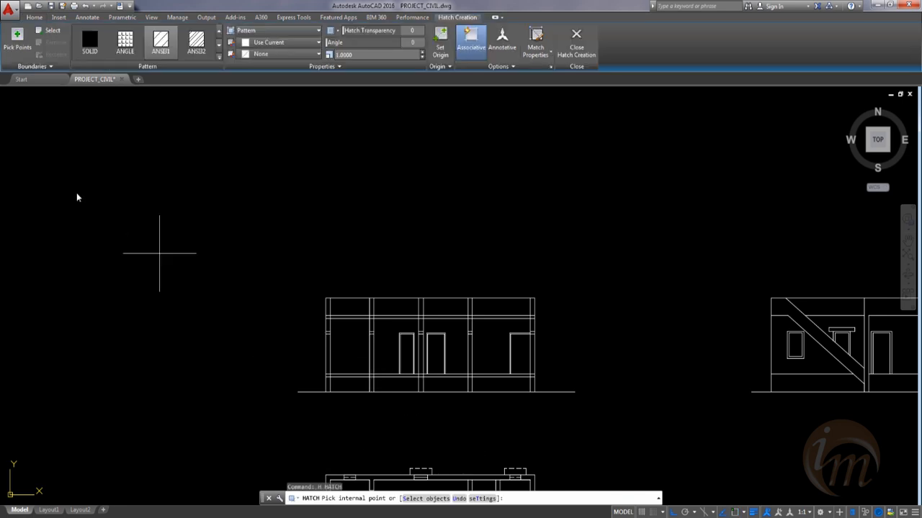
pyautogui.click(219, 56)
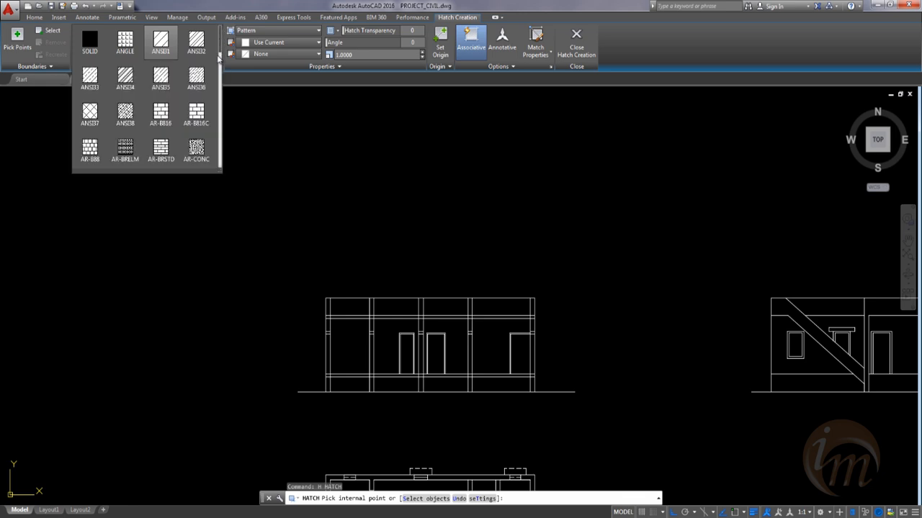
pyautogui.scroll(-2, 193, 140)
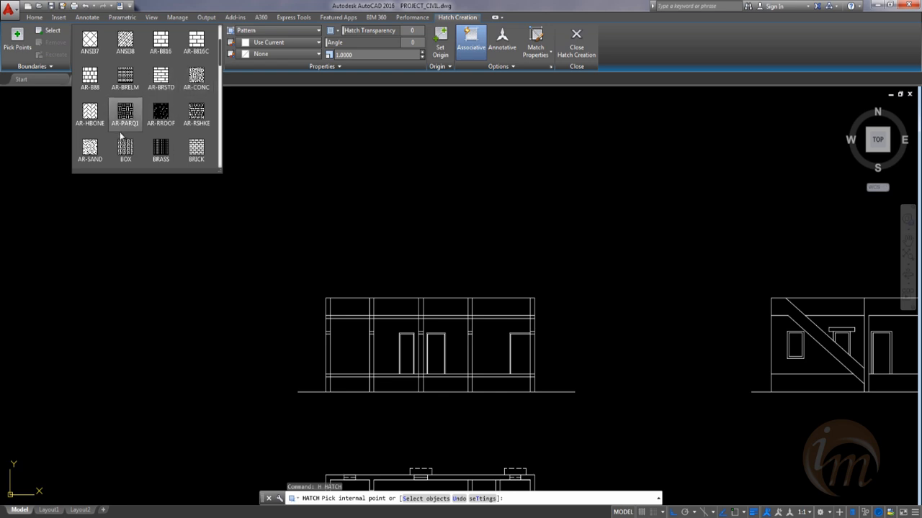
pyautogui.click(89, 149)
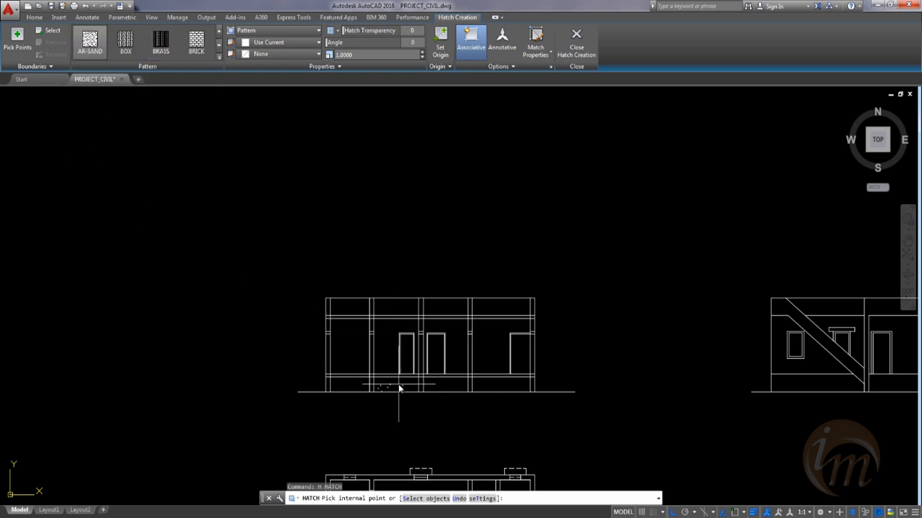
pyautogui.scroll(-3, 400, 389)
pyautogui.scroll(7, 381, 366)
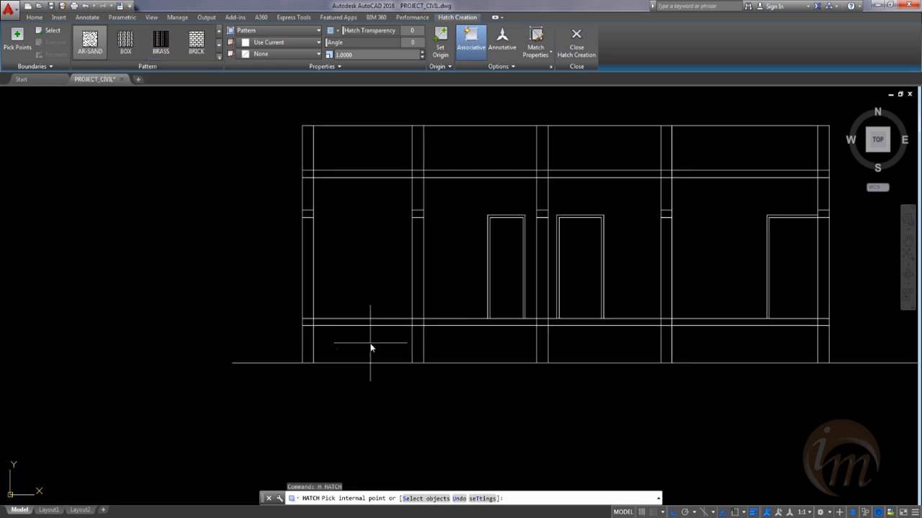
pyautogui.click(371, 348)
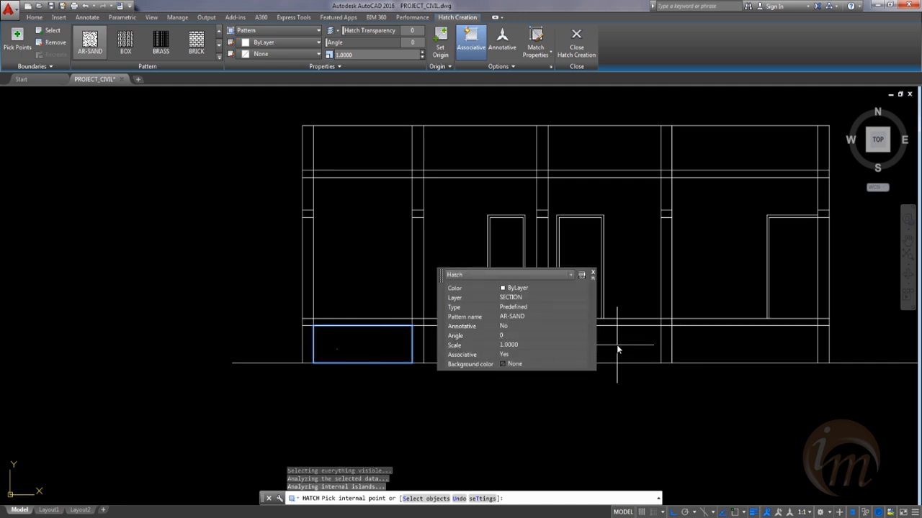
pyautogui.click(747, 354)
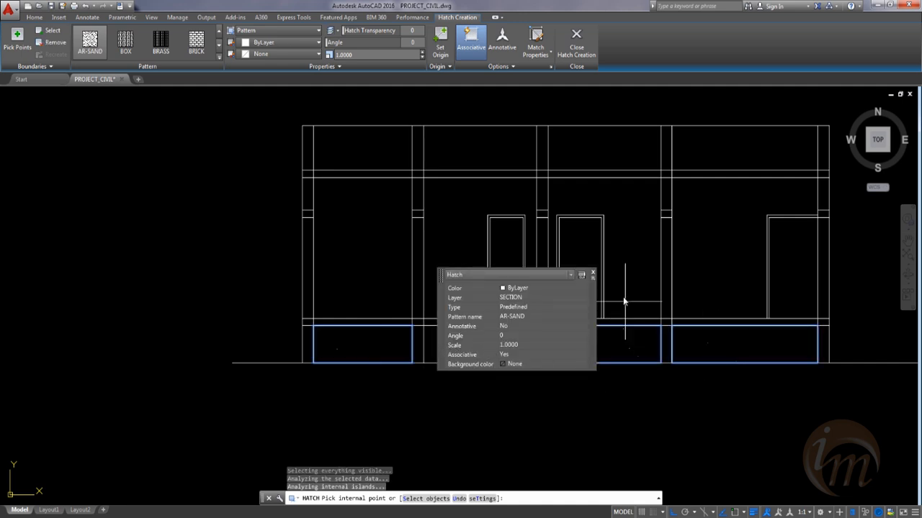
pyautogui.click(594, 274)
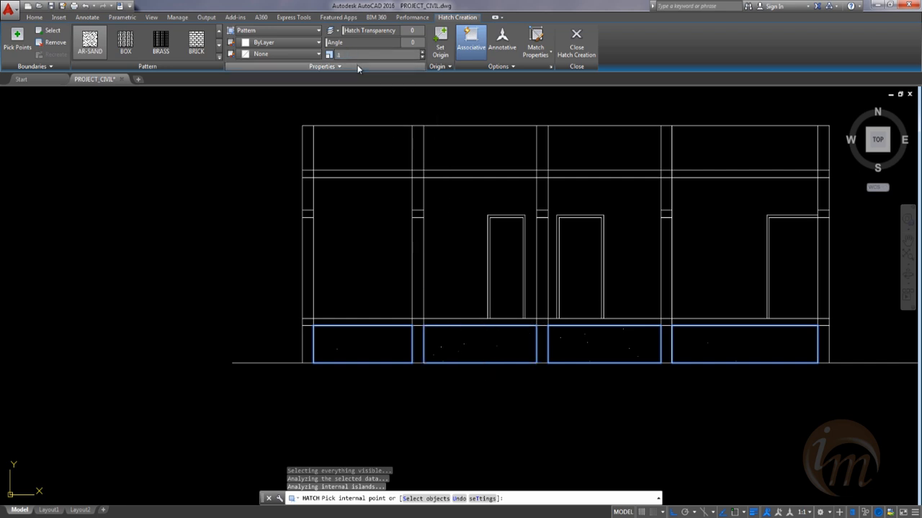
pyautogui.moveTo(502, 406)
pyautogui.mouseDown(button='middle')
pyautogui.moveTo(387, 425)
pyautogui.moveTo(407, 409)
pyautogui.mouseUp(button='middle')
pyautogui.press('Return')
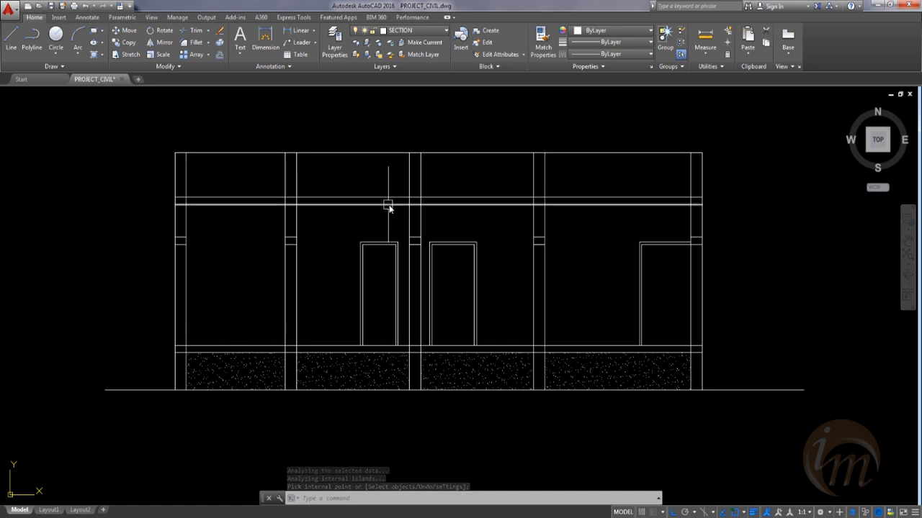
# Step: Hatch the floor slab's four bays between the walls with the AR-CONC pattern
pyautogui.write('h')
pyautogui.press('Return')
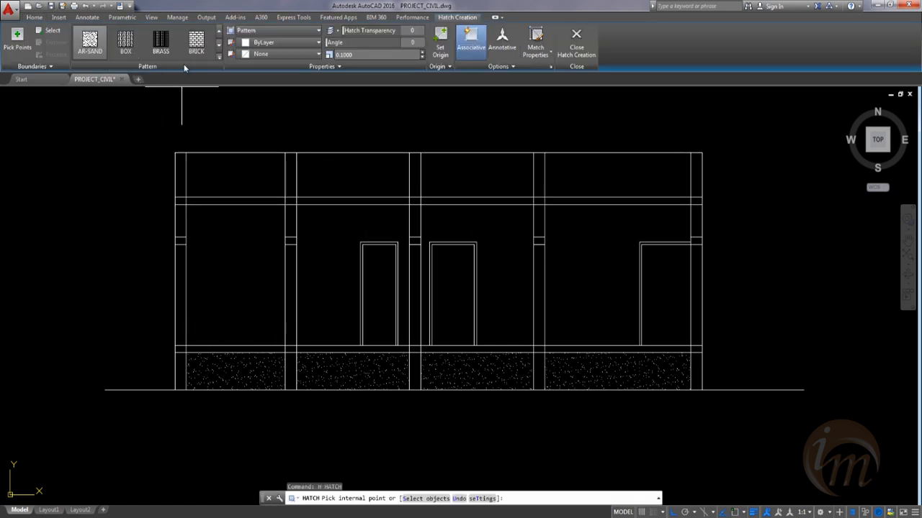
pyautogui.click(218, 55)
pyautogui.scroll(2, 197, 151)
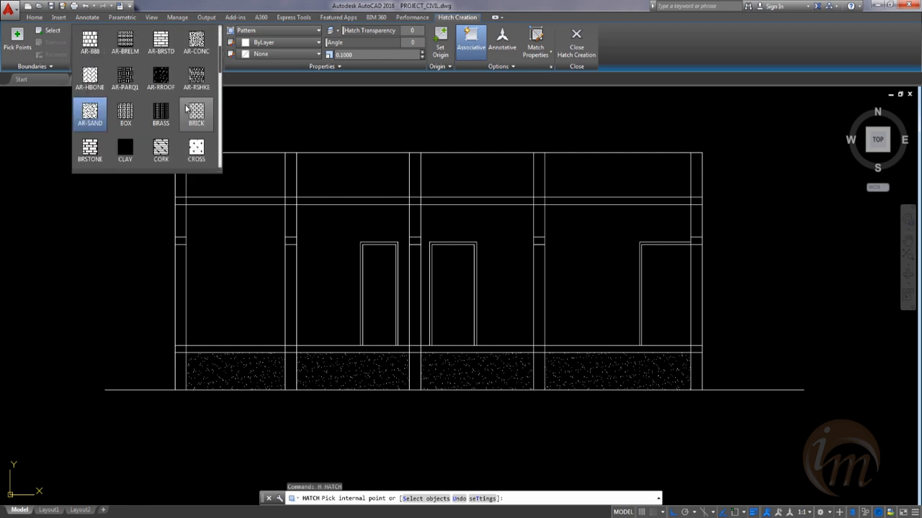
pyautogui.scroll(1, 186, 108)
pyautogui.click(195, 85)
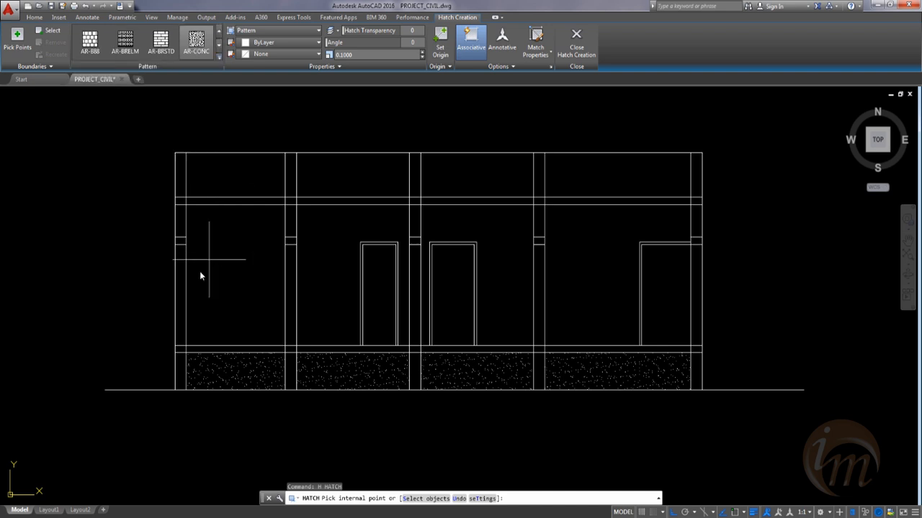
pyautogui.scroll(3, 209, 313)
pyautogui.click(246, 413)
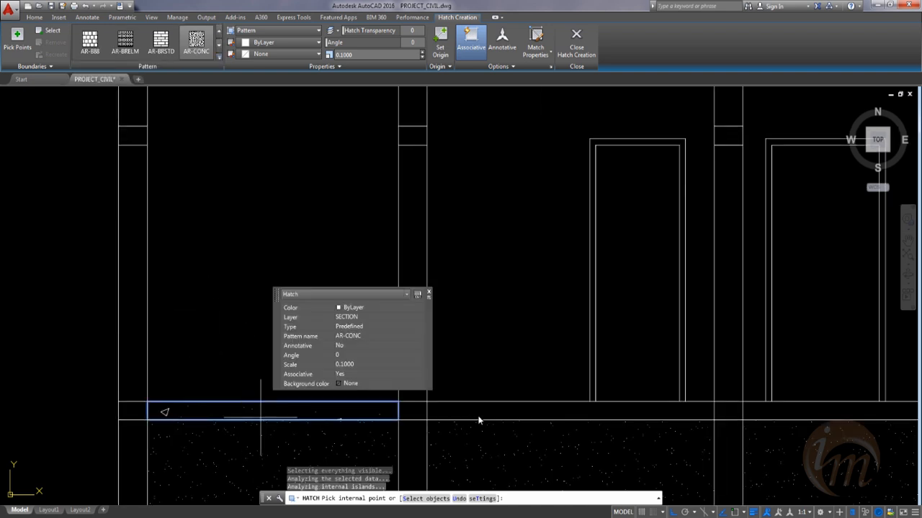
pyautogui.click(484, 417)
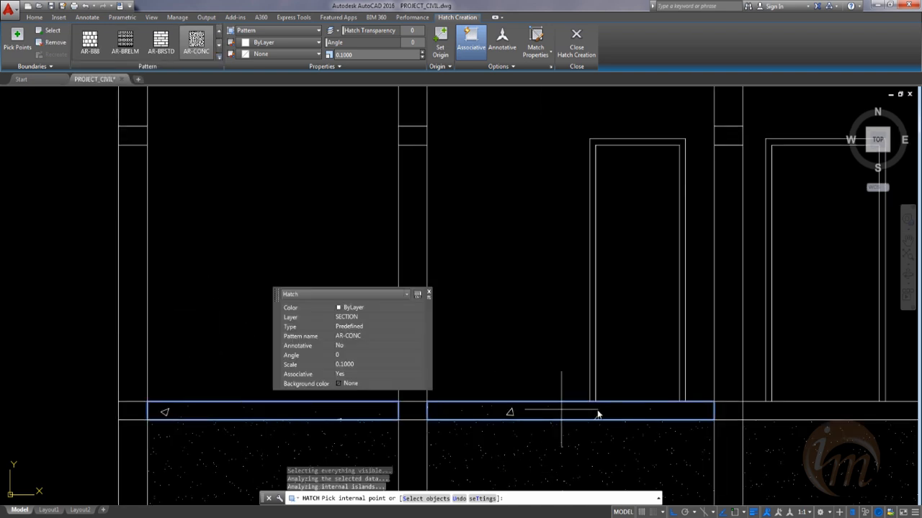
pyautogui.click(789, 417)
pyautogui.scroll(-5, 720, 417)
pyautogui.scroll(3, 713, 418)
pyautogui.click(712, 417)
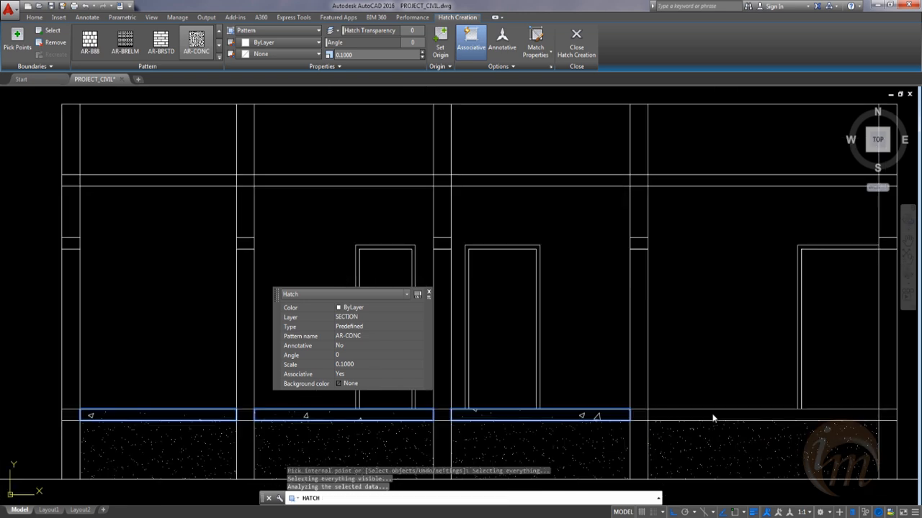
pyautogui.scroll(-3, 592, 397)
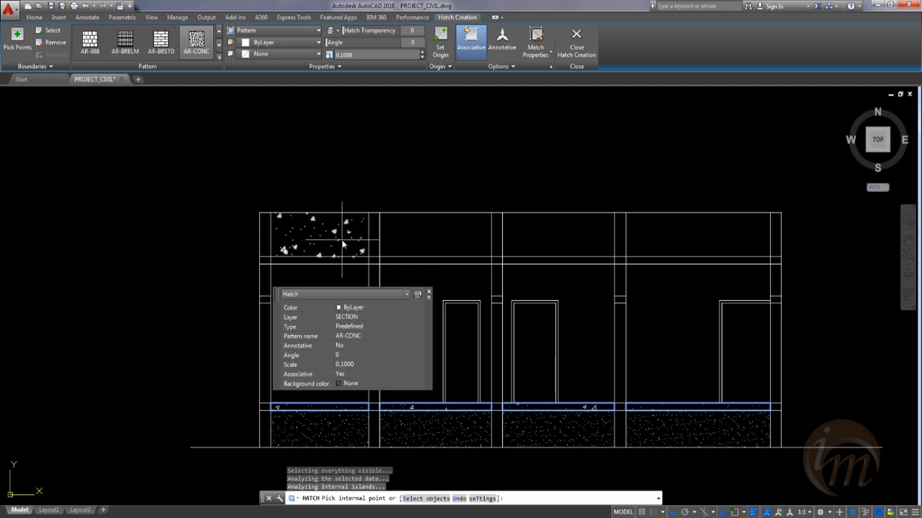
# Step: Add the upper slab's four bays between the walls to the same AR-CONC hatch
pyautogui.click(319, 262)
pyautogui.click(405, 260)
pyautogui.click(570, 266)
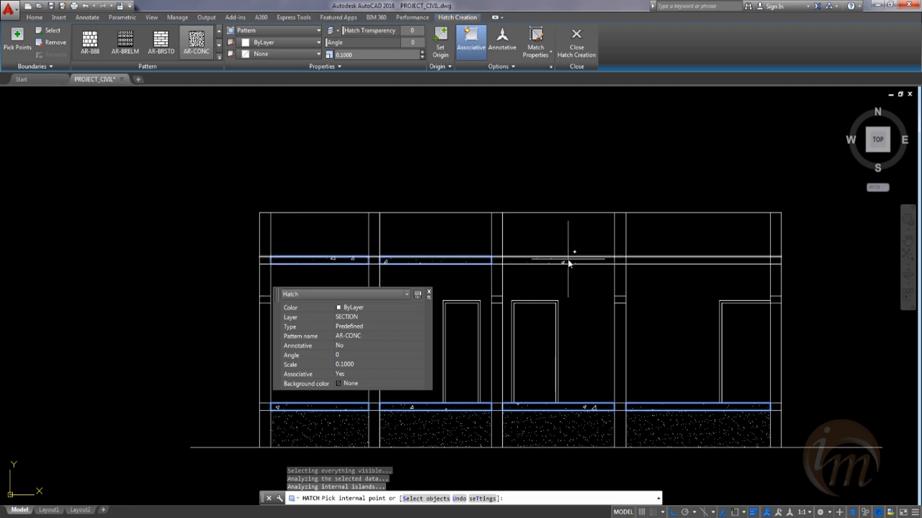
pyautogui.click(661, 265)
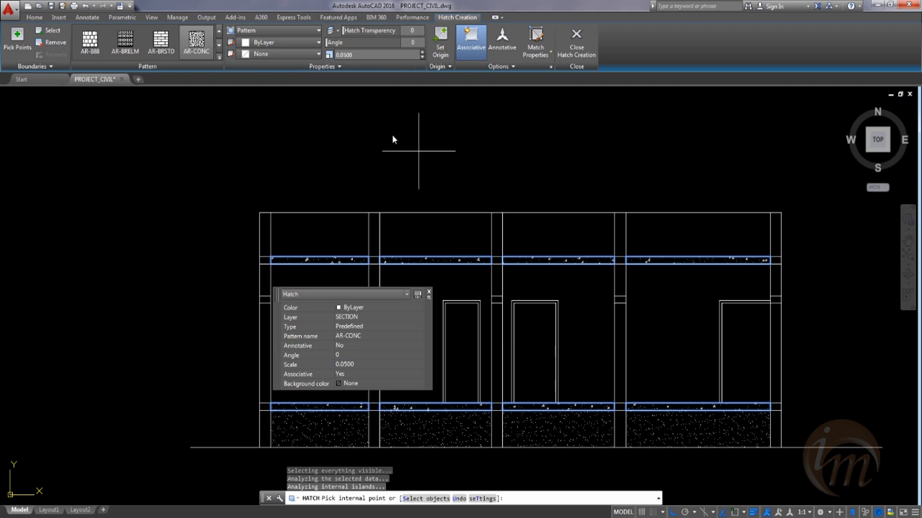
# Step: Set the scale of the slabs' concrete hatch to 0.008 and finish the hatch
pyautogui.moveTo(351, 55); pyautogui.dragTo(321, 56)
pyautogui.write('.0')
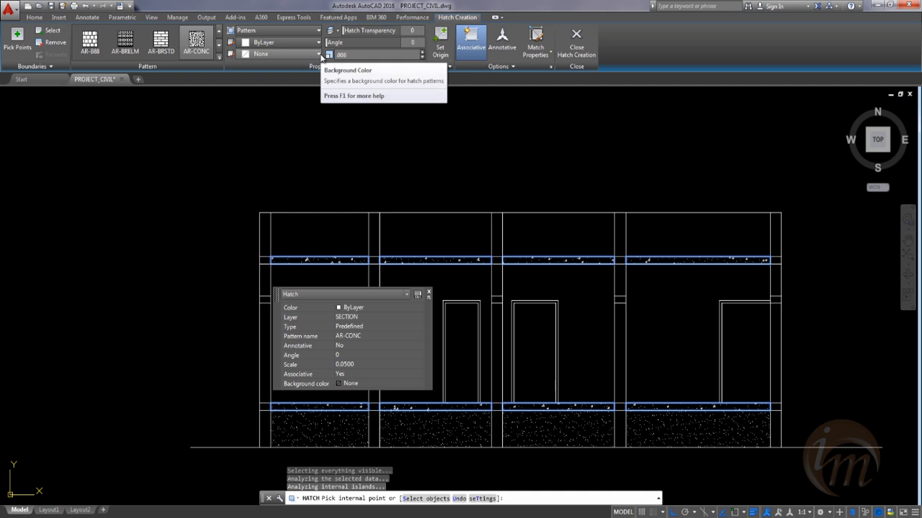
pyautogui.write('08')
pyautogui.press('Return')
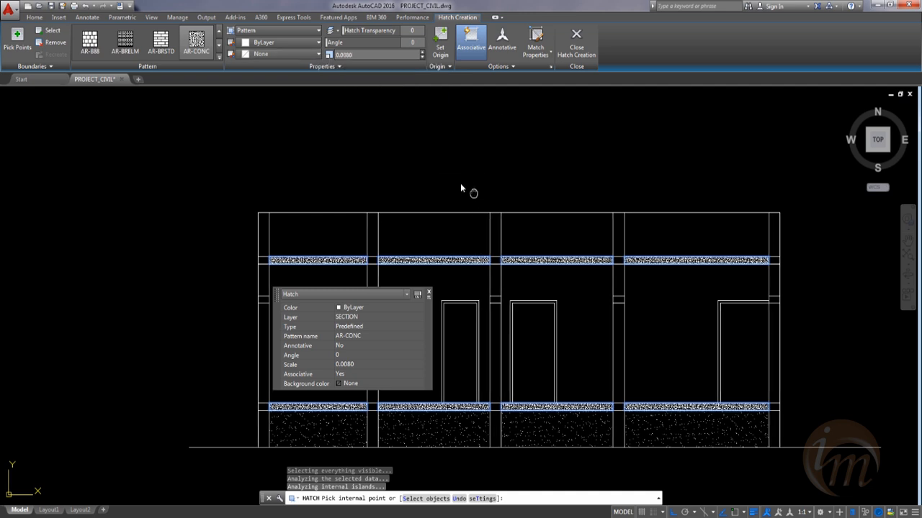
pyautogui.moveTo(460, 183); pyautogui.dragTo(444, 172, button='middle')
pyautogui.click(576, 43)
pyautogui.press('Escape')
pyautogui.moveTo(441, 315); pyautogui.dragTo(415, 298, button='middle')
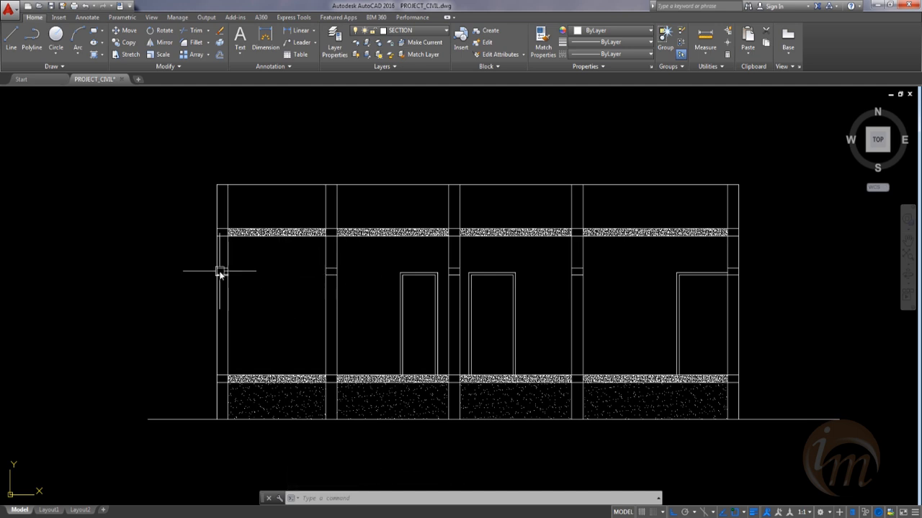
# Step: Hatch the lintel sections in the first and second walls, matching the upper slab's concrete hatch with its source origin
pyautogui.write('h')
pyautogui.press('Return')
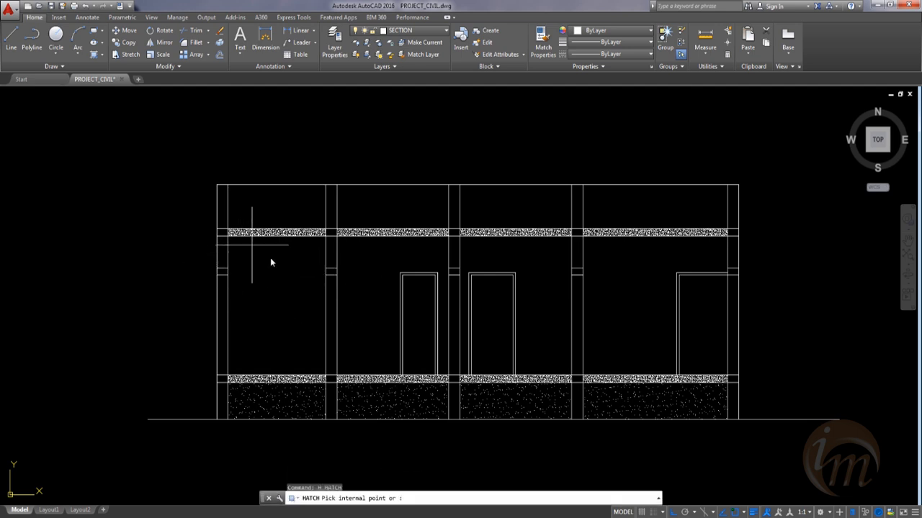
pyautogui.click(537, 52)
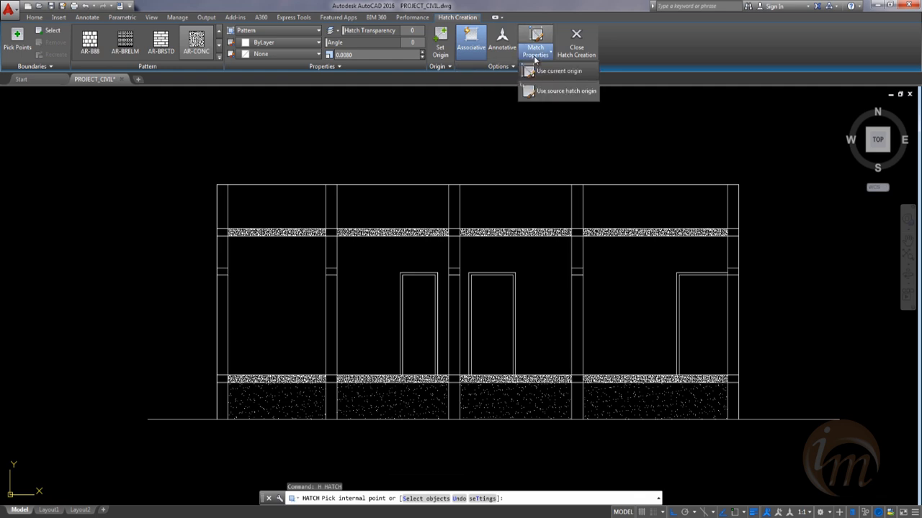
pyautogui.click(558, 91)
pyautogui.scroll(3, 484, 246)
pyautogui.click(489, 205)
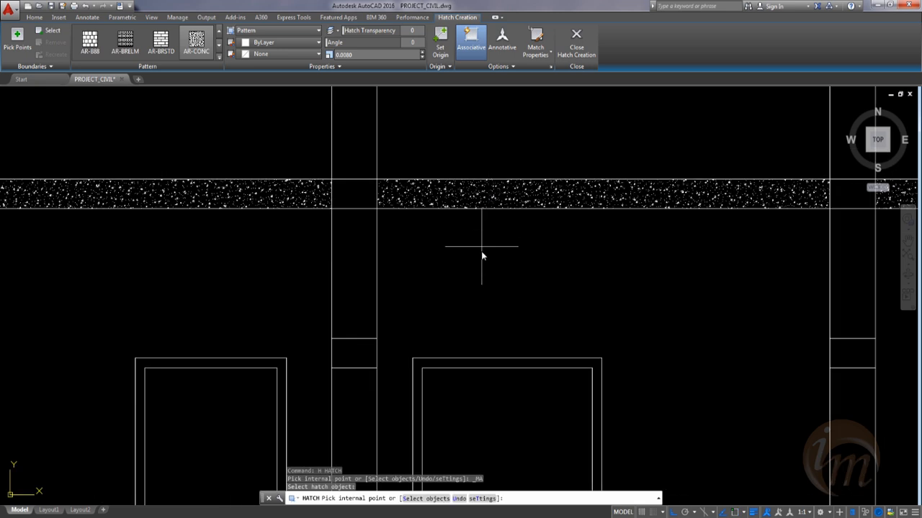
pyautogui.scroll(-3, 436, 328)
pyautogui.scroll(3, 18, 310)
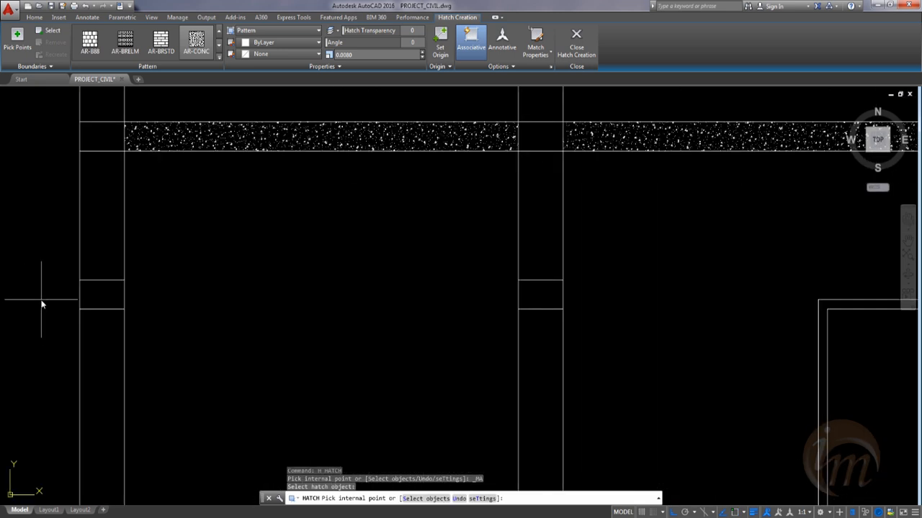
pyautogui.click(95, 304)
pyautogui.click(537, 288)
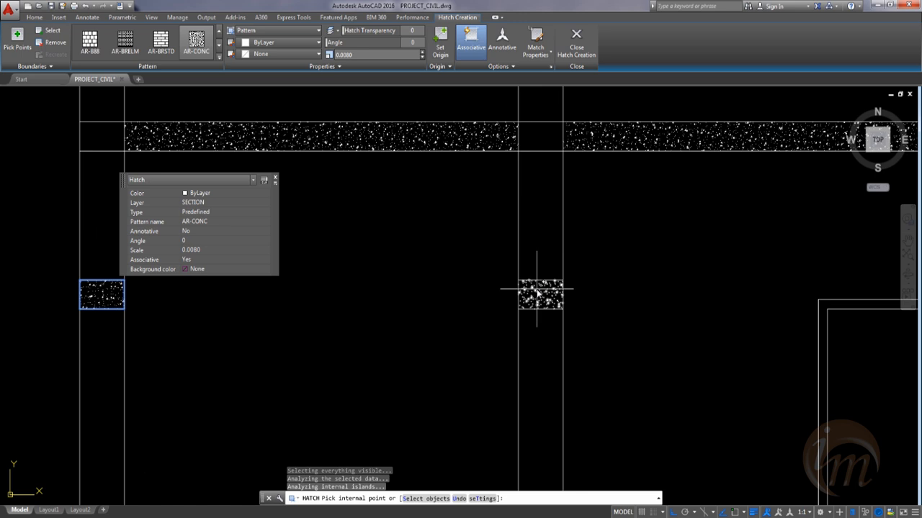
# Step: Hatch the lintel sections in the third, fourth and fifth walls with the matched AR-CONC pattern and finish the hatch
pyautogui.scroll(-2, 310, 342)
pyautogui.moveTo(439, 354); pyautogui.dragTo(256, 355, button='middle')
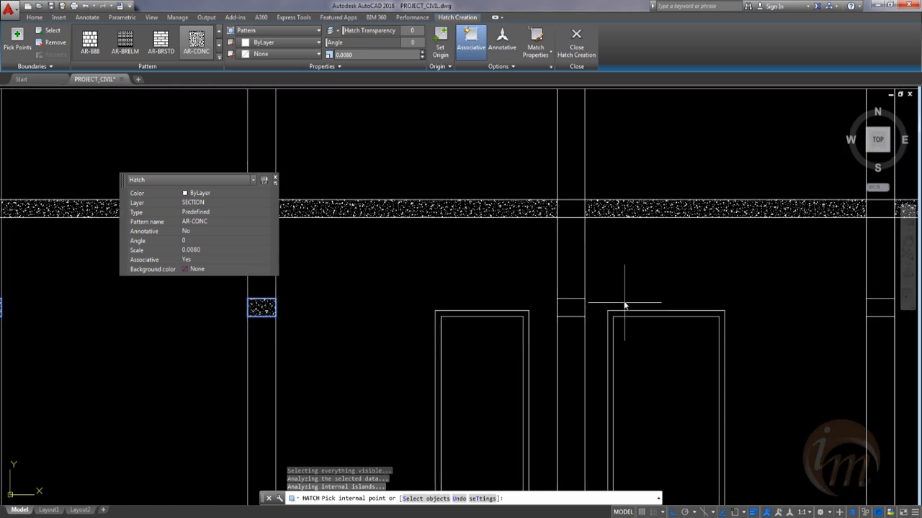
pyautogui.click(569, 308)
pyautogui.moveTo(568, 309); pyautogui.dragTo(199, 386, button='middle')
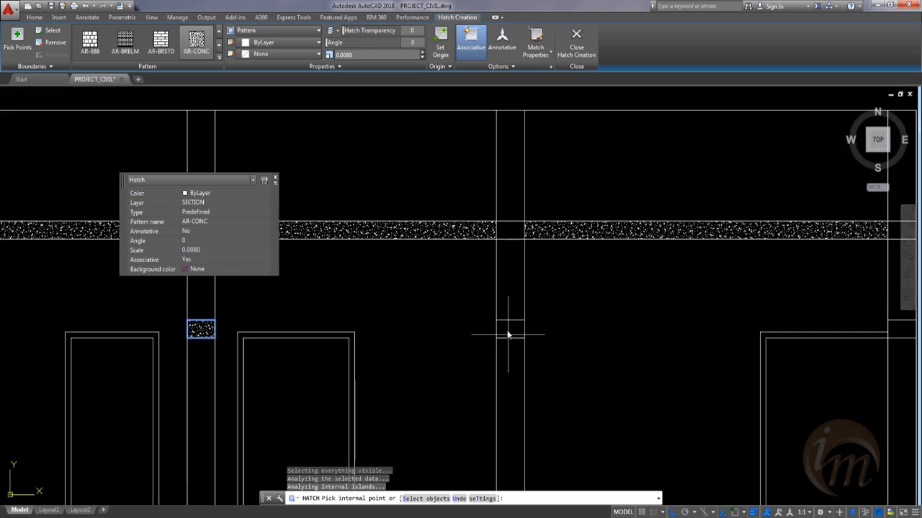
pyautogui.click(514, 335)
pyautogui.moveTo(514, 335); pyautogui.dragTo(255, 345, button='middle')
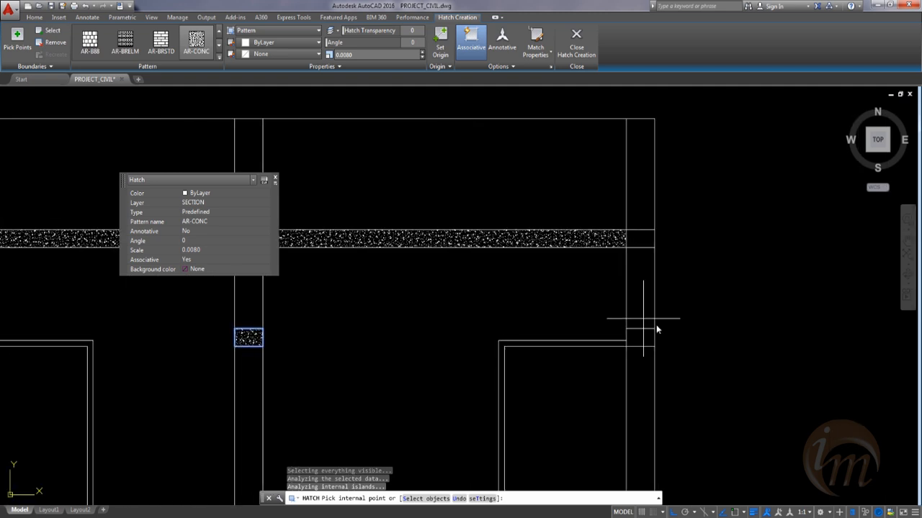
pyautogui.click(640, 337)
pyautogui.scroll(-4, 532, 393)
pyautogui.moveTo(486, 396); pyautogui.dragTo(638, 323, button='middle')
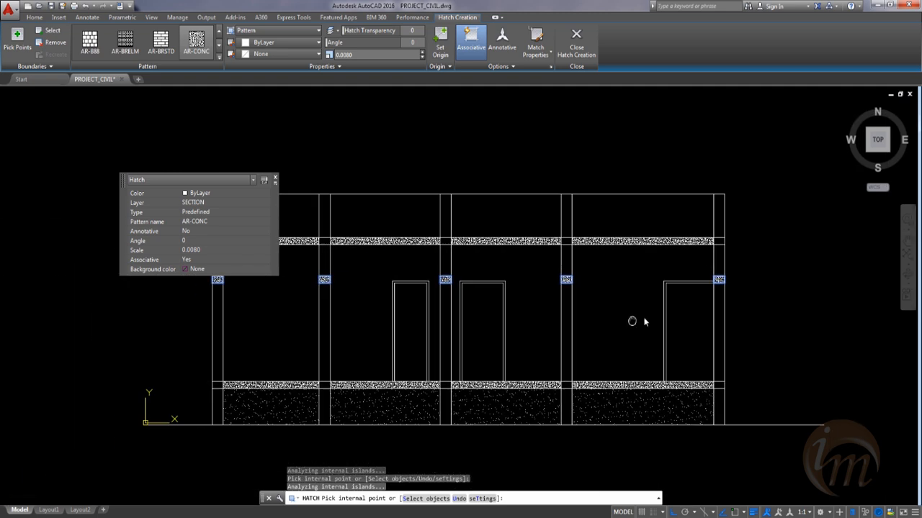
pyautogui.press('Escape')
pyautogui.moveTo(464, 353)
pyautogui.mouseDown(button='middle')
pyautogui.moveTo(481, 289)
pyautogui.moveTo(482, 328)
pyautogui.mouseUp(button='middle')
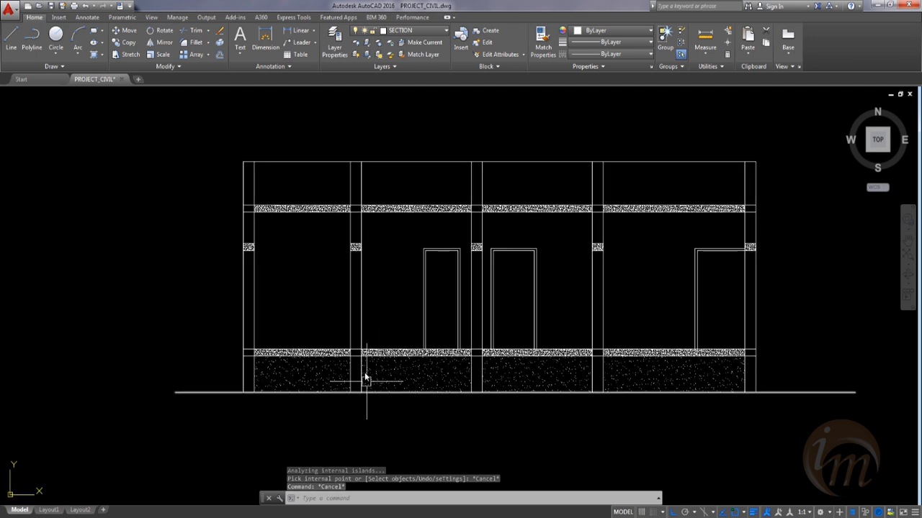
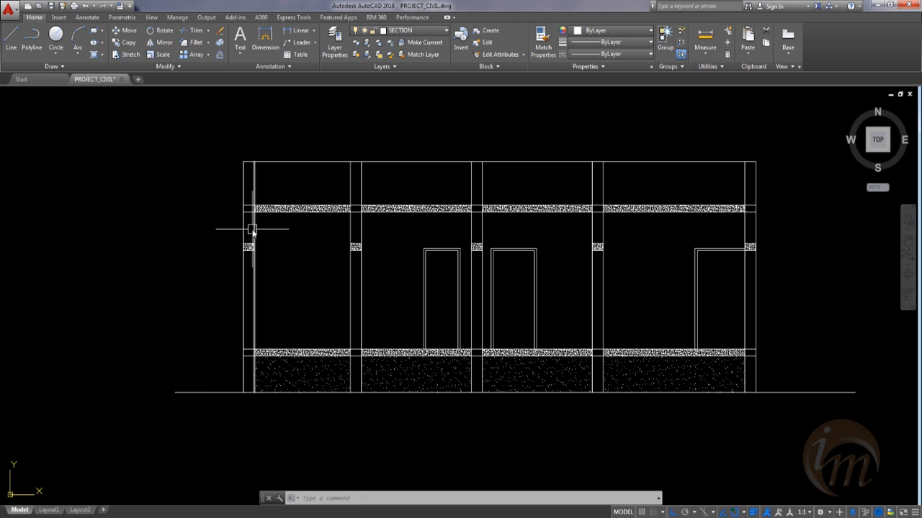
# Step: Undo the last hatch
pyautogui.press('Escape')
pyautogui.hotkey('ctrl', 'z')
pyautogui.hotkey('ctrl', 'z')
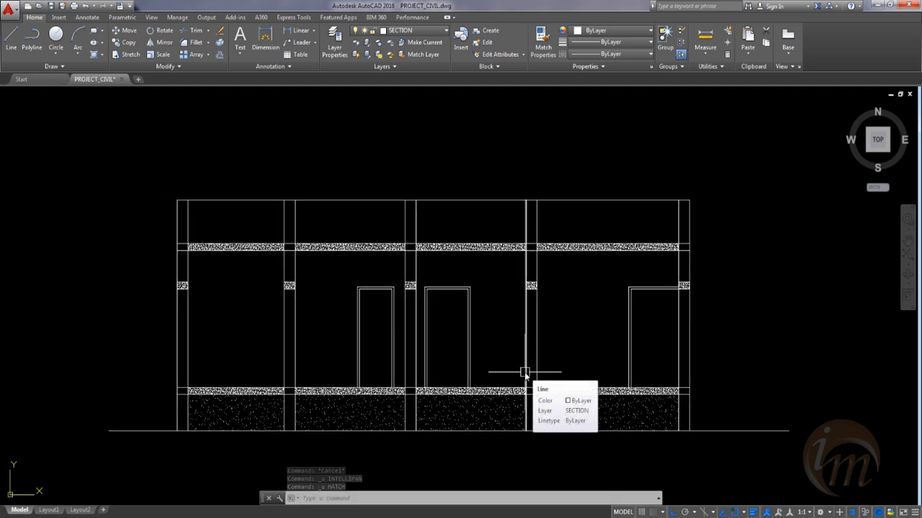
# Step: Draw a three-sided inscribed polygon below the floor plan's section line near its right end, with its apex on the line
pyautogui.scroll(-8, 562, 288)
pyautogui.moveTo(561, 288); pyautogui.dragTo(466, 307, button='middle')
pyautogui.scroll(4, 481, 383)
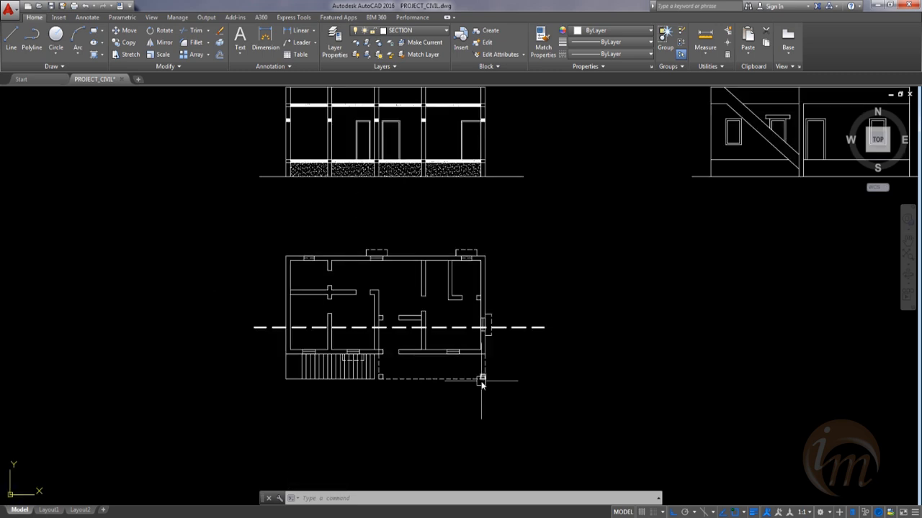
pyautogui.scroll(2, 481, 383)
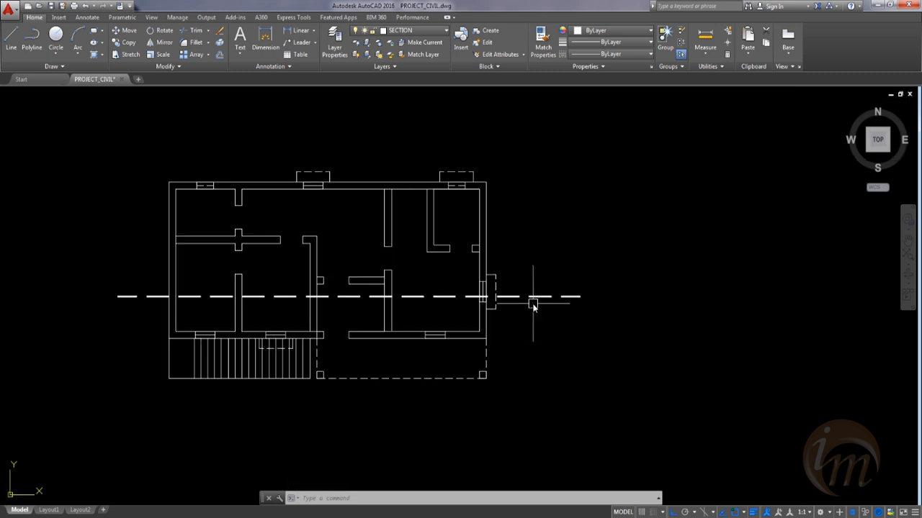
pyautogui.write('PO')
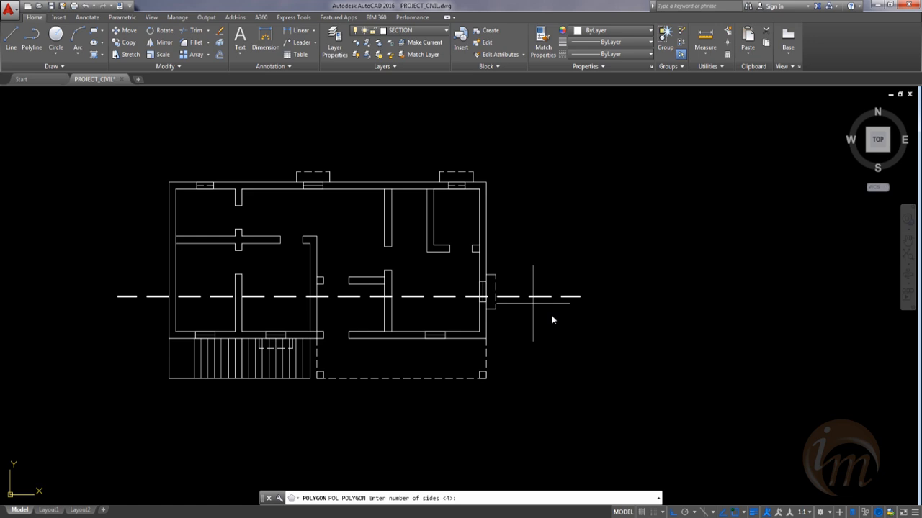
pyautogui.write('3')
pyautogui.press('Return')
pyautogui.click(541, 318)
pyautogui.press('Return')
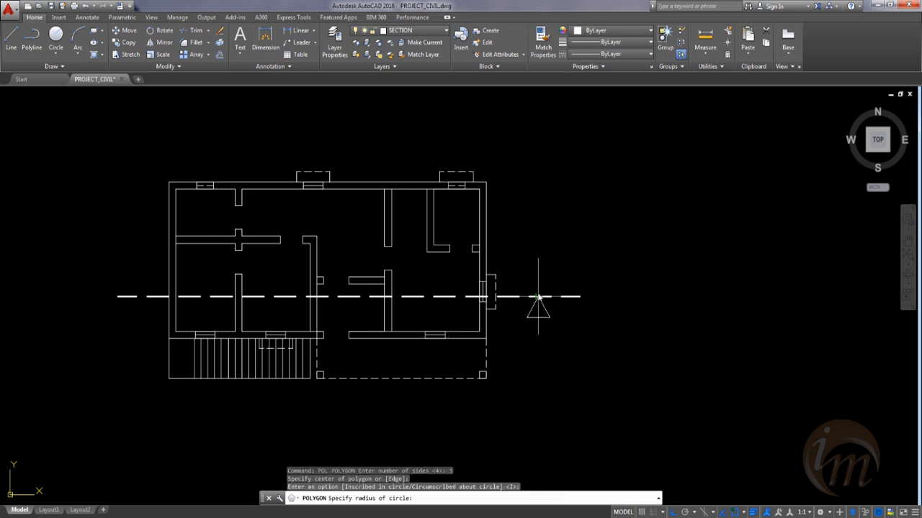
pyautogui.click(538, 299)
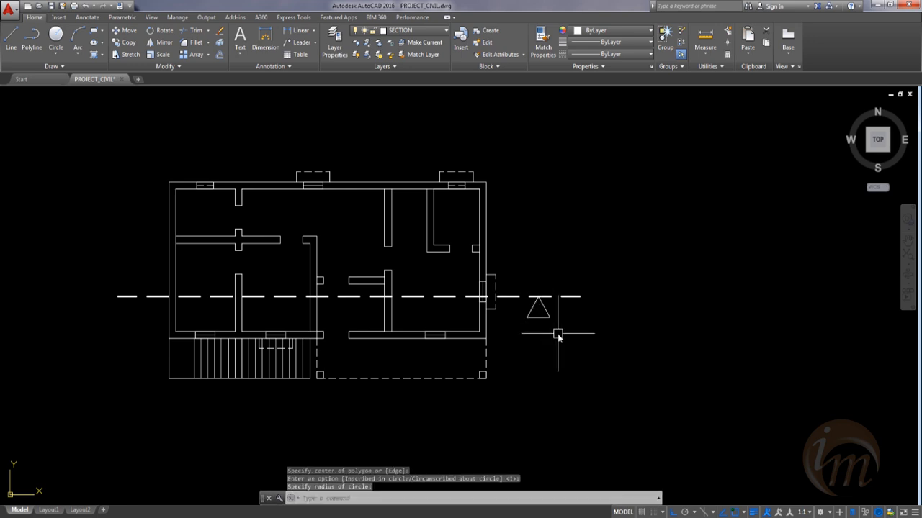
# Step: Draw a vertical line down from the midpoint of the triangle's base as the section arrow's stem
pyautogui.press('Return')
pyautogui.click(538, 298)
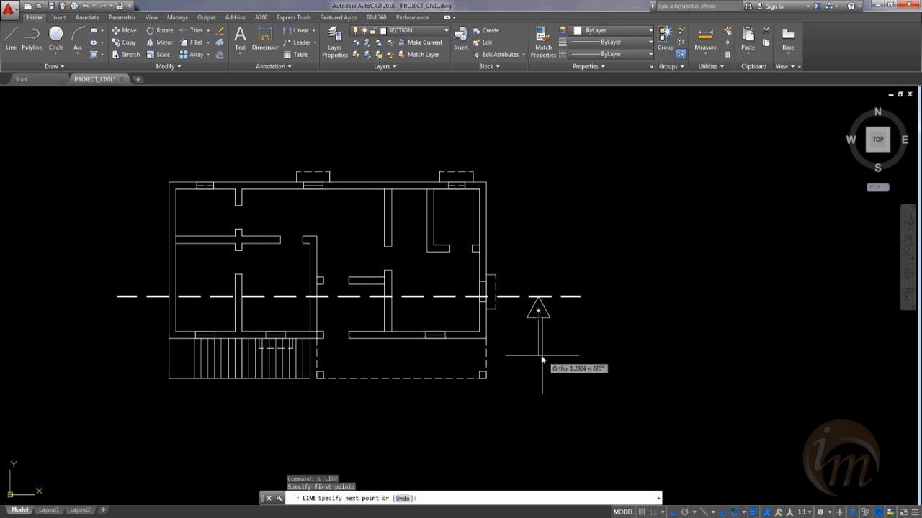
pyautogui.click(538, 350)
pyautogui.press('Escape')
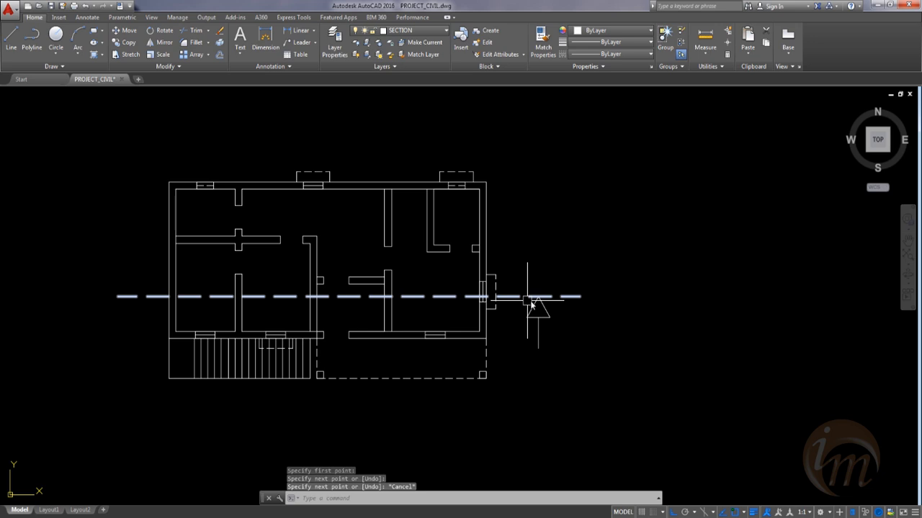
# Step: Fill the section arrow's triangle with a solid hatch
pyautogui.scroll(4, 534, 310)
pyautogui.write('h')
pyautogui.press('Return')
pyautogui.click(256, 31)
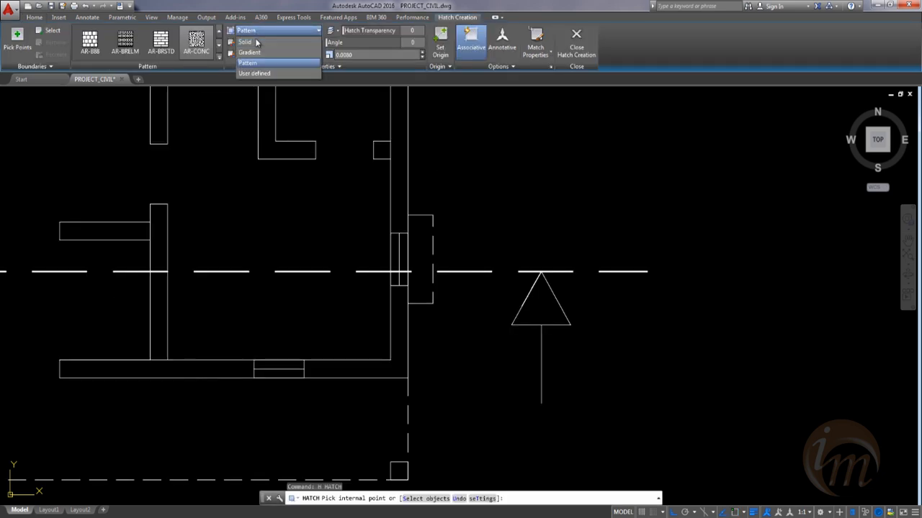
pyautogui.click(257, 43)
pyautogui.click(544, 308)
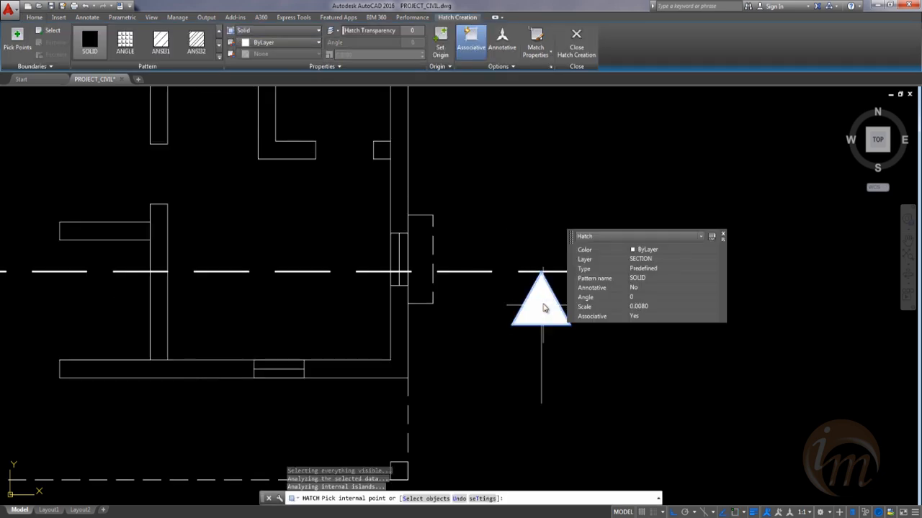
pyautogui.press('Escape')
pyautogui.press('Escape')
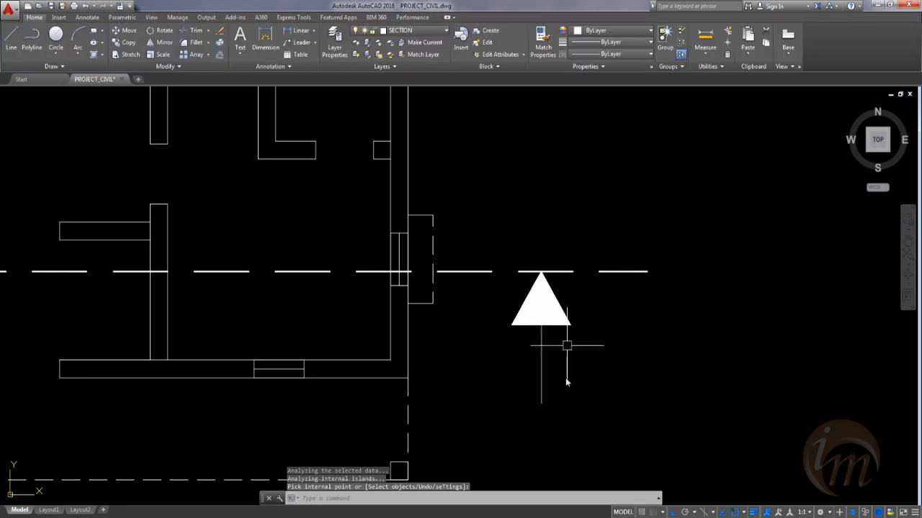
# Step: Copy the section arrow with its solid fill and stem to the left end of the floor plan's section line
pyautogui.click(587, 414)
pyautogui.click(495, 288)
pyautogui.write('co')
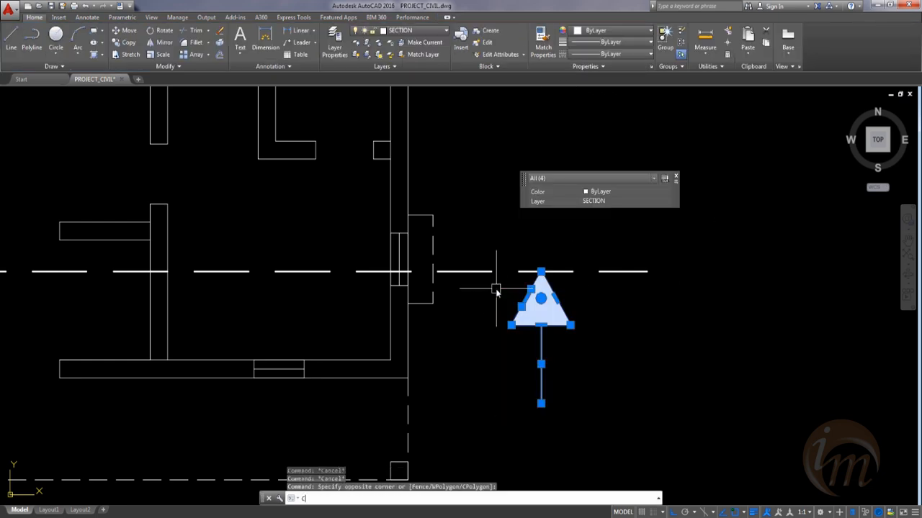
pyautogui.press('Return')
pyautogui.click(542, 271)
pyautogui.scroll(-2, 152, 273)
pyautogui.moveTo(193, 275); pyautogui.dragTo(508, 279, button='middle')
pyautogui.click(269, 279)
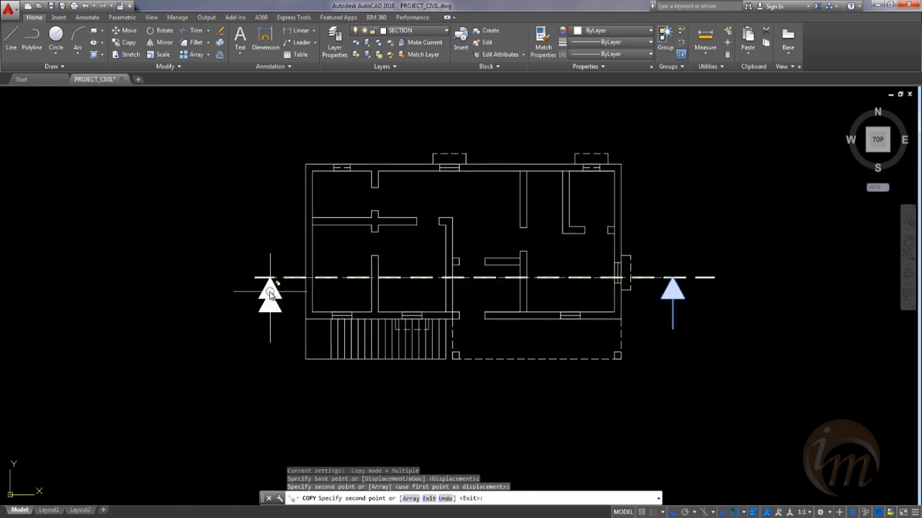
pyautogui.press('Escape')
# Step: Turn off the Quick Properties panel and move the whole section view horizontally left, clear of the space above the floor plan
pyautogui.scroll(-6, 311, 318)
pyautogui.moveTo(342, 356); pyautogui.dragTo(390, 401, button='middle')
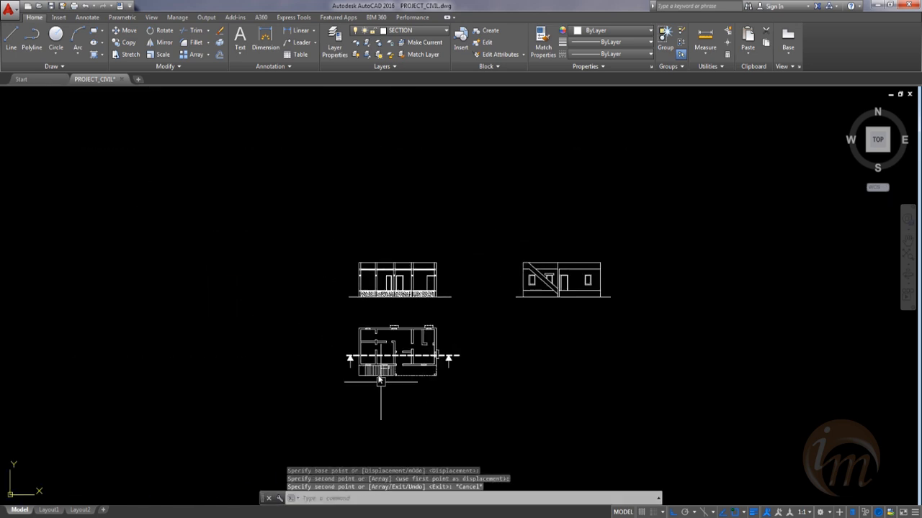
pyautogui.scroll(2, 382, 375)
pyautogui.press('Escape')
pyautogui.press('Escape')
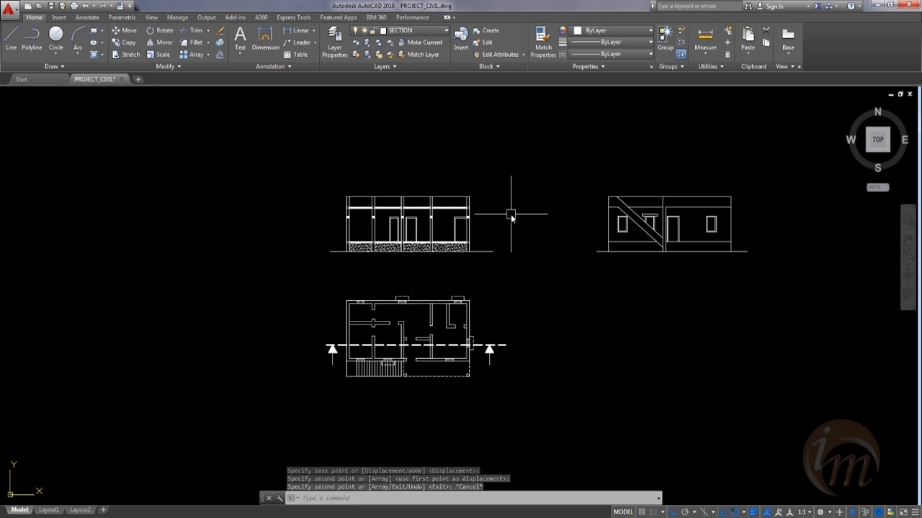
pyautogui.click(303, 179)
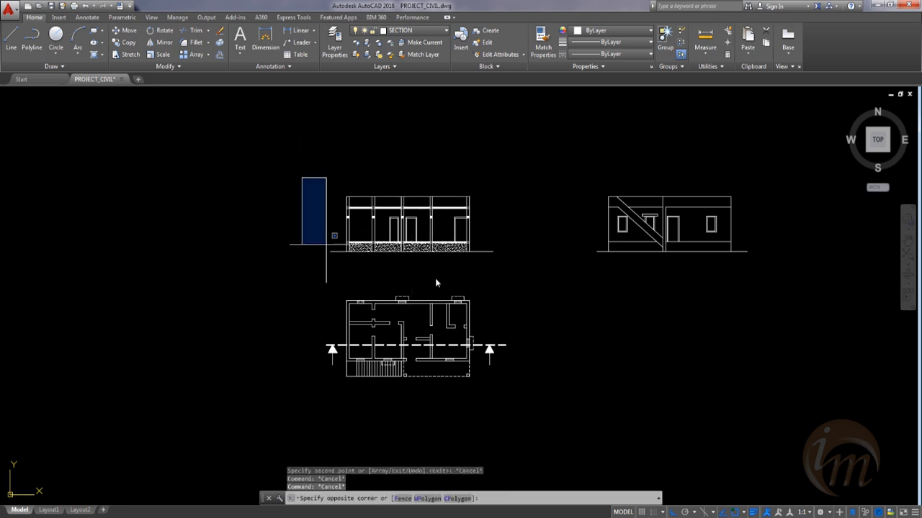
pyautogui.click(550, 265)
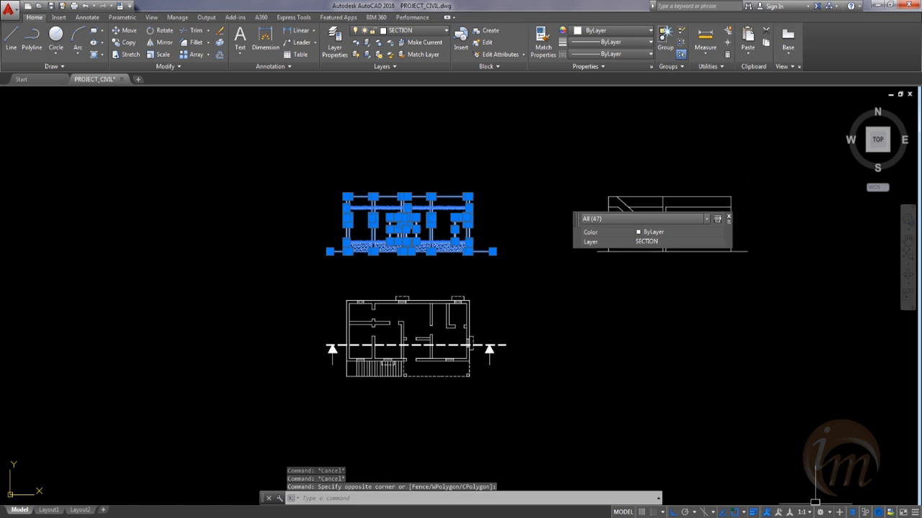
pyautogui.hotkey('ctrl', 'shift', 'p')
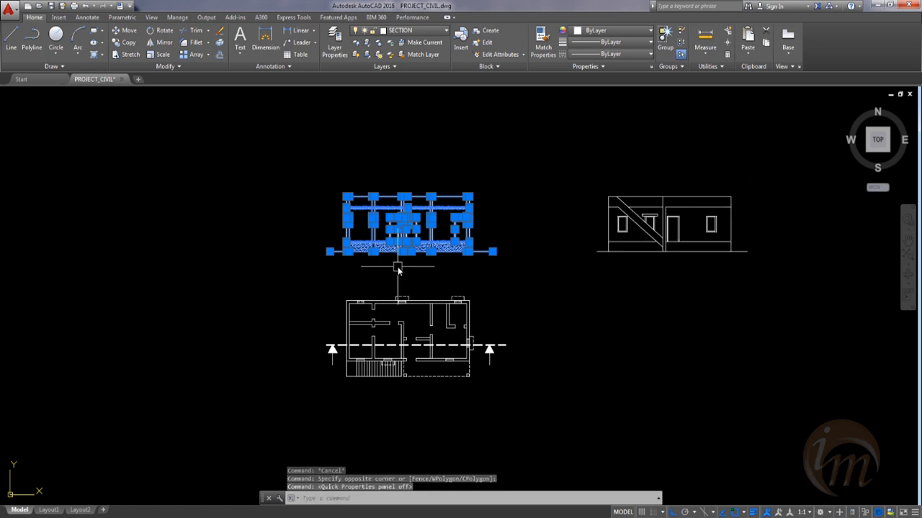
pyautogui.write('m')
pyautogui.press('Return')
pyautogui.click(394, 267)
pyautogui.click(110, 261)
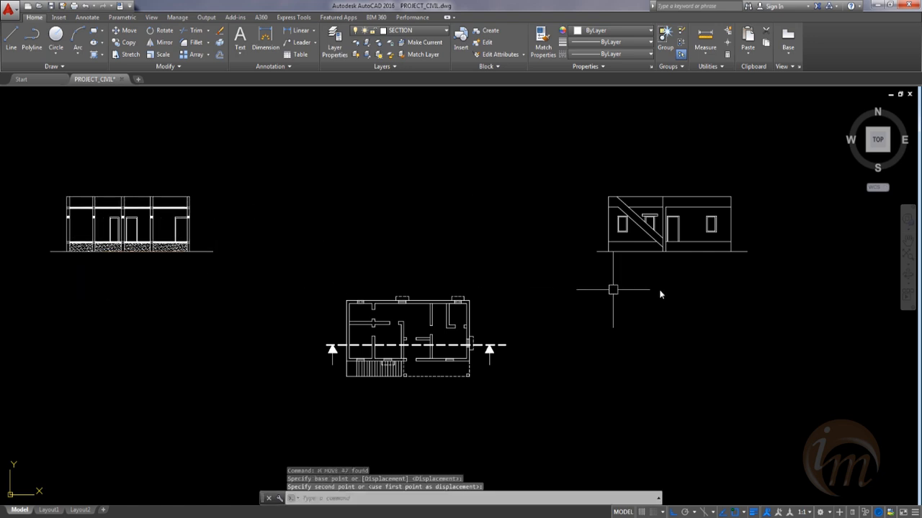
# Step: Move the front elevation horizontally so it stands directly above the floor plan, with its right edge aligned to the plan's
pyautogui.click(763, 295)
pyautogui.click(562, 161)
pyautogui.write('m')
pyautogui.press('Return')
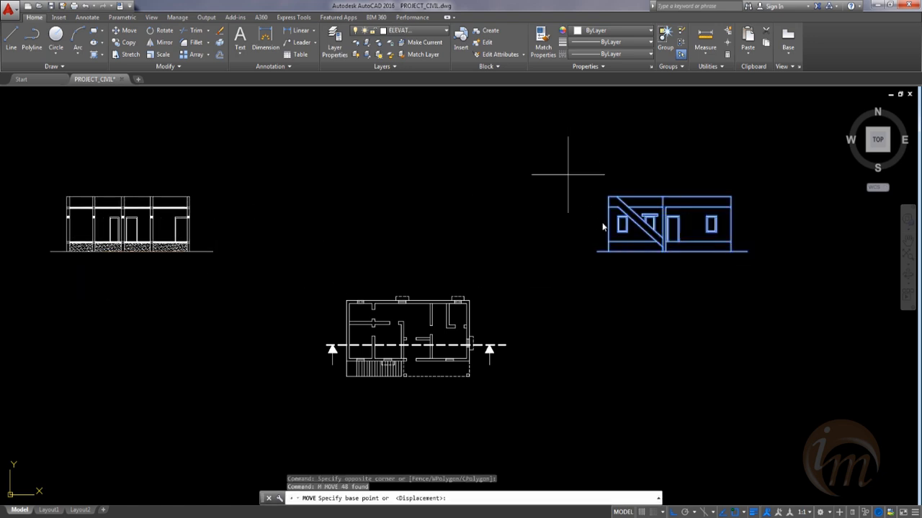
pyautogui.click(731, 253)
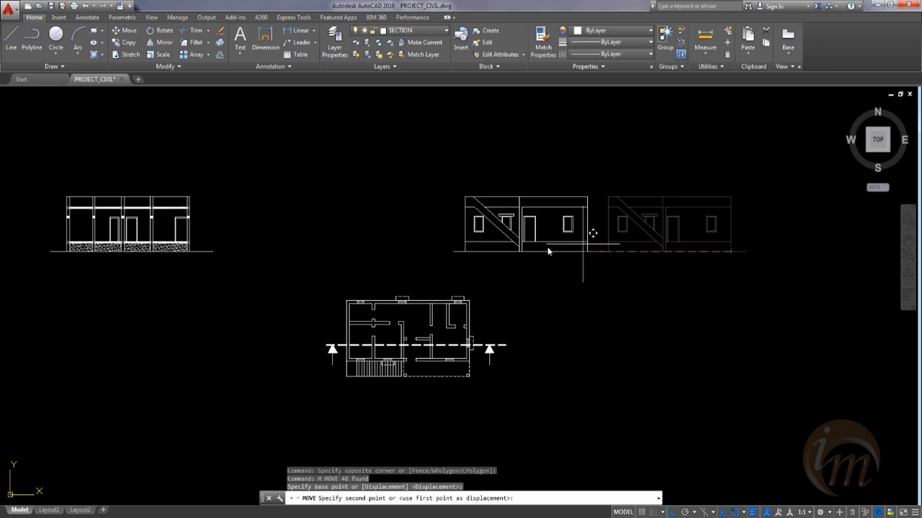
pyautogui.scroll(4, 489, 260)
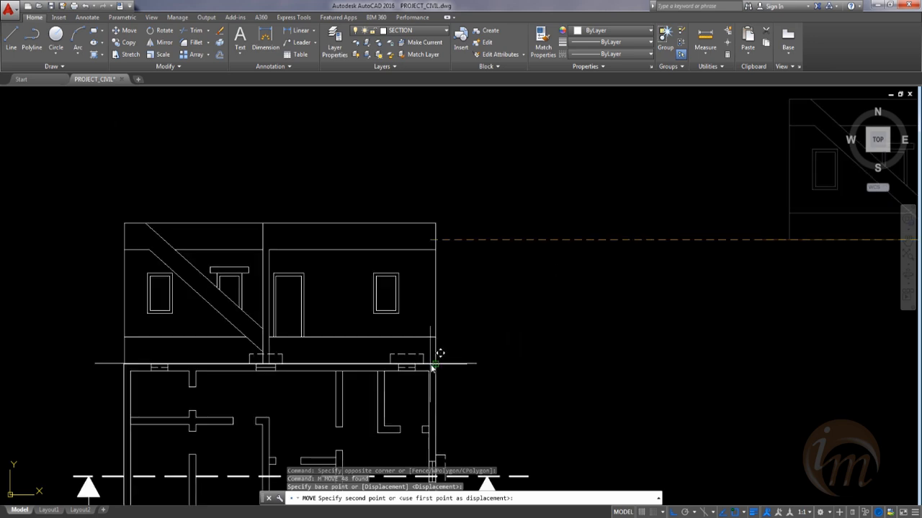
pyautogui.click(433, 333)
# Step: Move the section view horizontally to the right side of the front elevation, keeping it on the same ground level
pyautogui.scroll(-5, 432, 333)
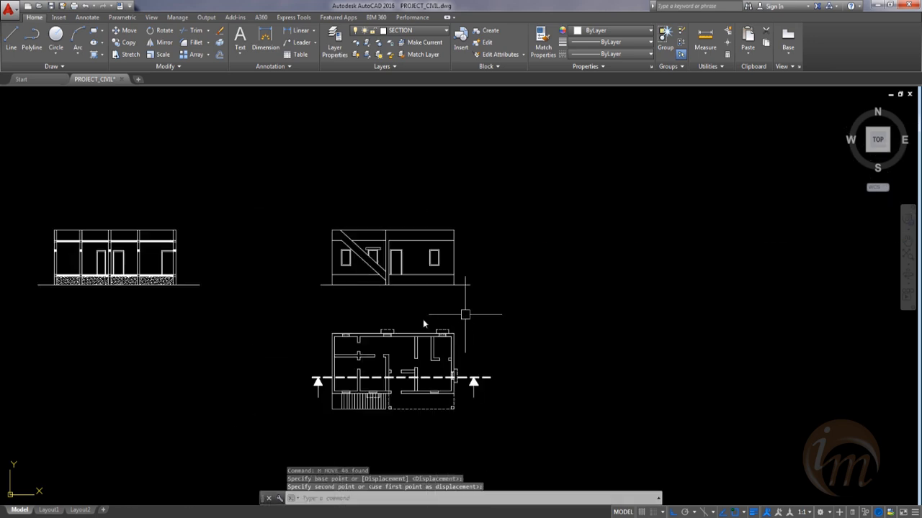
pyautogui.click(368, 287)
pyautogui.click(89, 161)
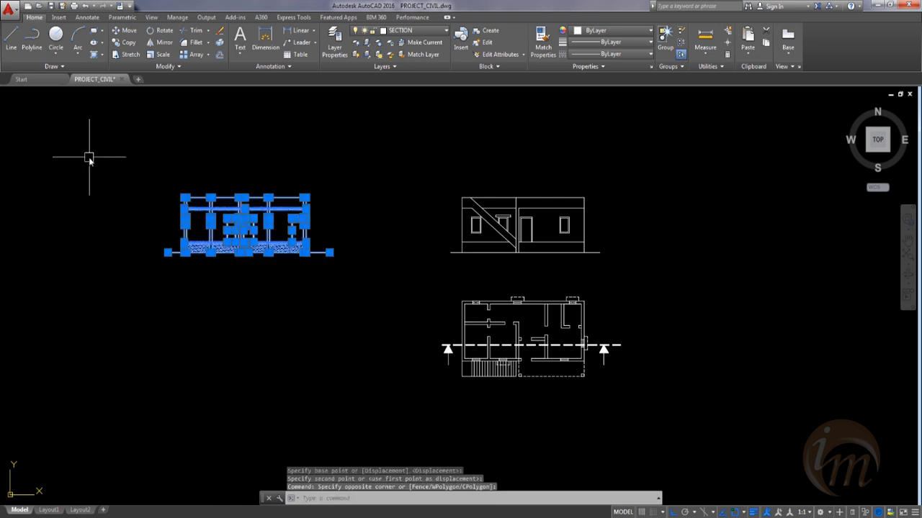
pyautogui.write('m')
pyautogui.press('Return')
pyautogui.click(197, 250)
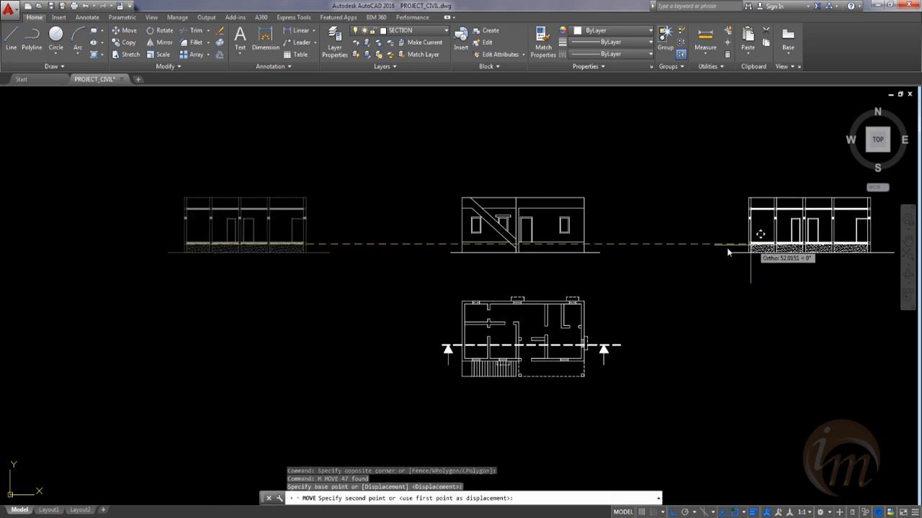
pyautogui.click(718, 252)
pyautogui.press('Escape')
# Step: Create a new layer named SEC_DIM
pyautogui.moveTo(644, 315)
pyautogui.mouseDown(button='middle')
pyautogui.moveTo(485, 355)
pyautogui.moveTo(432, 330)
pyautogui.moveTo(376, 338)
pyautogui.mouseUp(button='middle')
pyautogui.moveTo(497, 333); pyautogui.dragTo(413, 366, button='middle')
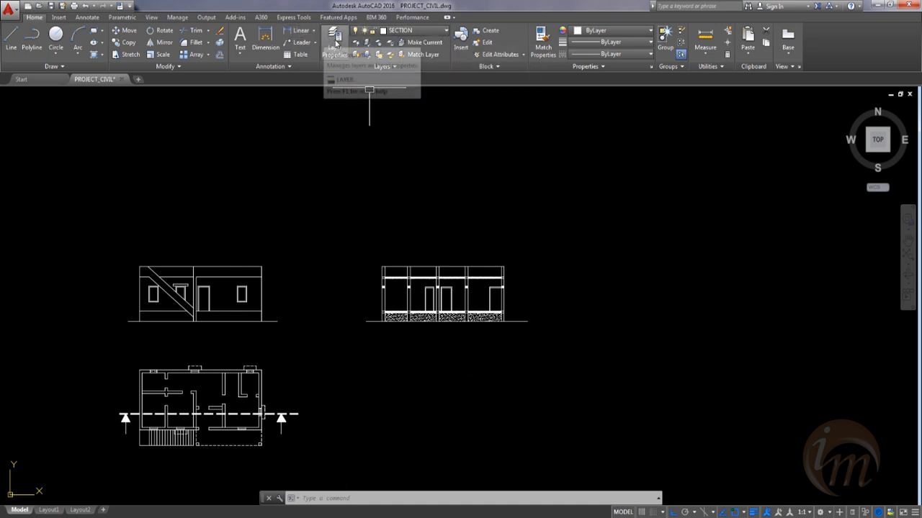
pyautogui.click(334, 44)
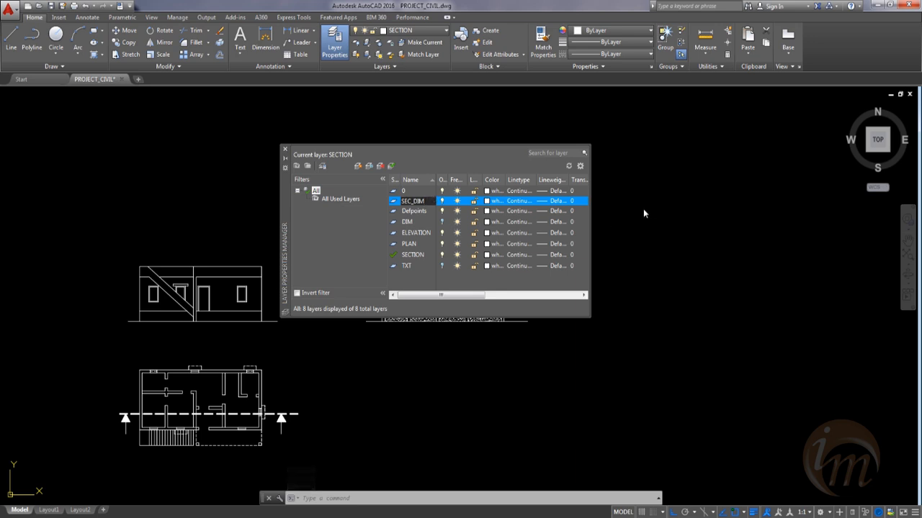
pyautogui.click(286, 150)
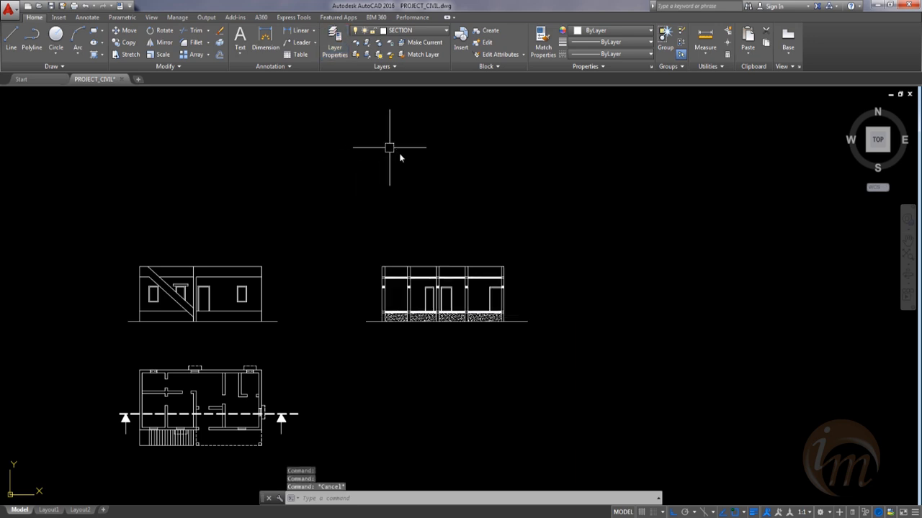
# Step: Make SEC_DIM the current layer for the section dimensions
pyautogui.moveTo(406, 160); pyautogui.dragTo(430, 168, button='middle')
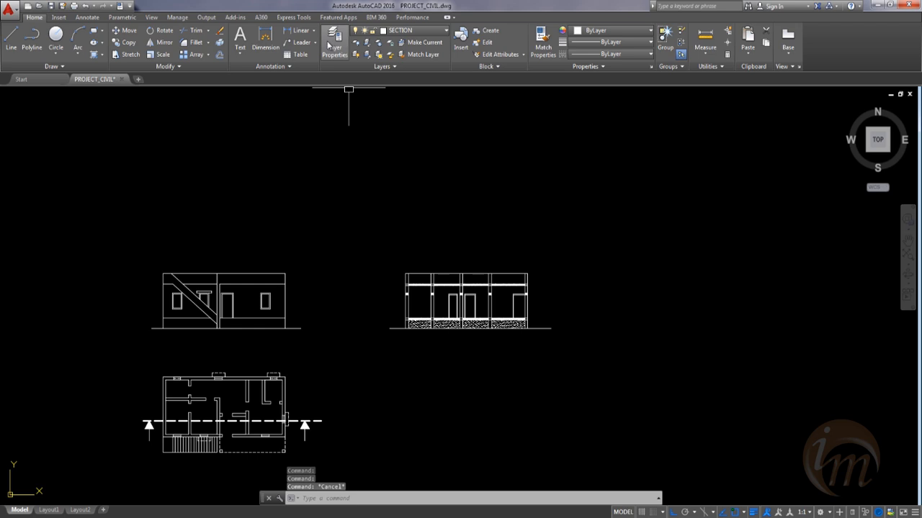
pyautogui.click(297, 30)
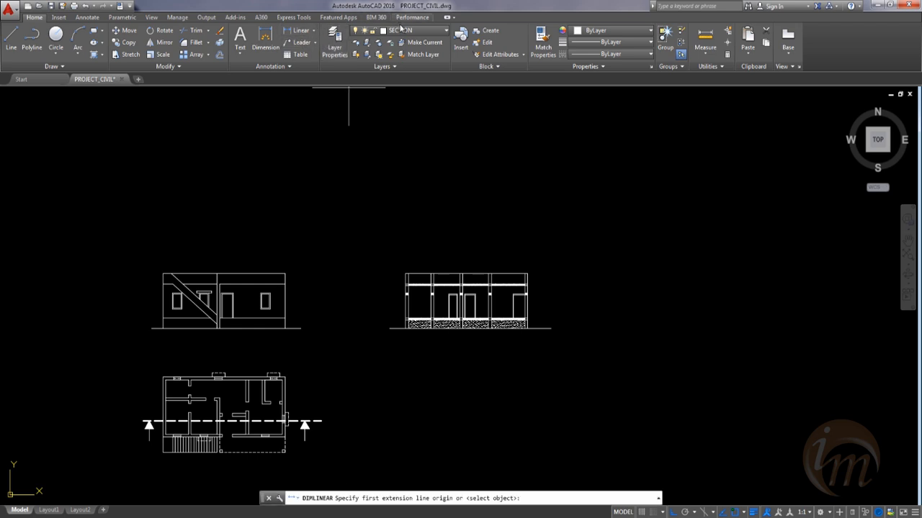
pyautogui.click(411, 30)
pyautogui.click(407, 105)
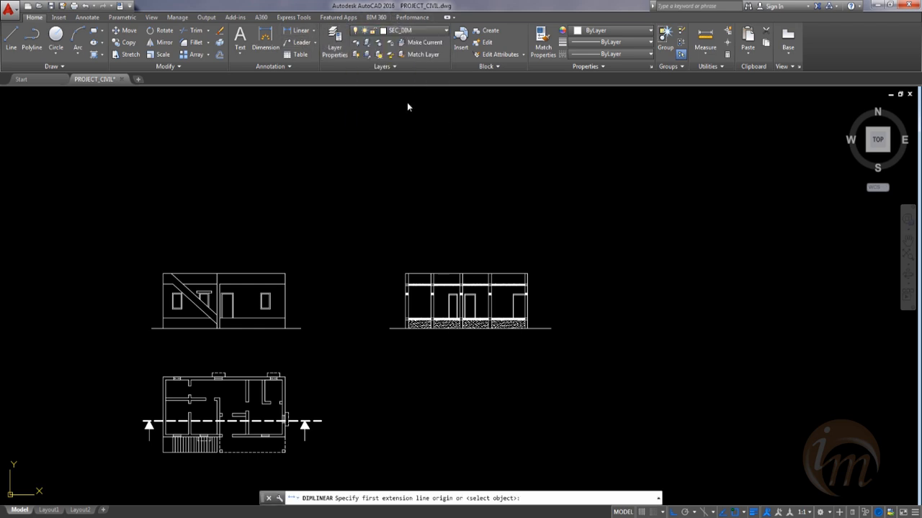
# Step: Add a vertical linear dimension left of the section view from the ground line to the top of the floor slab
pyautogui.click(295, 32)
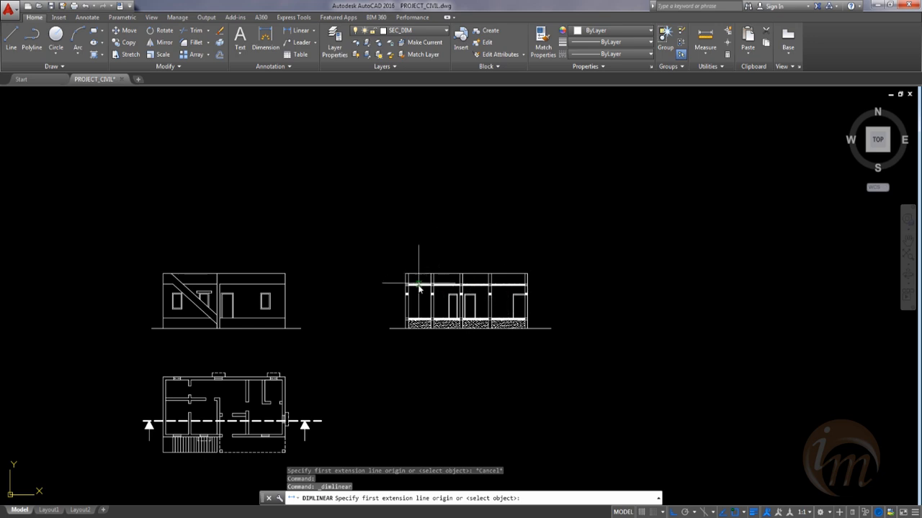
pyautogui.scroll(2, 419, 286)
pyautogui.scroll(-5, 489, 328)
pyautogui.scroll(7, 489, 329)
pyautogui.click(477, 364)
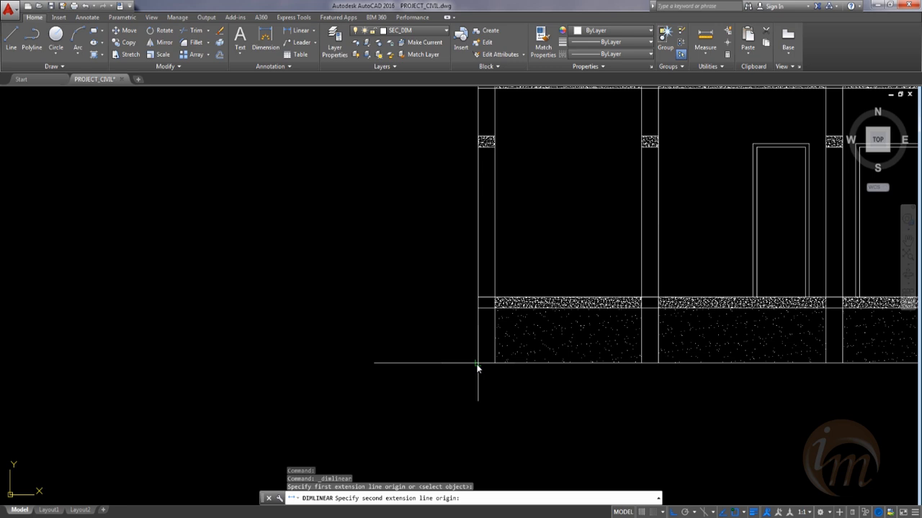
pyautogui.click(477, 299)
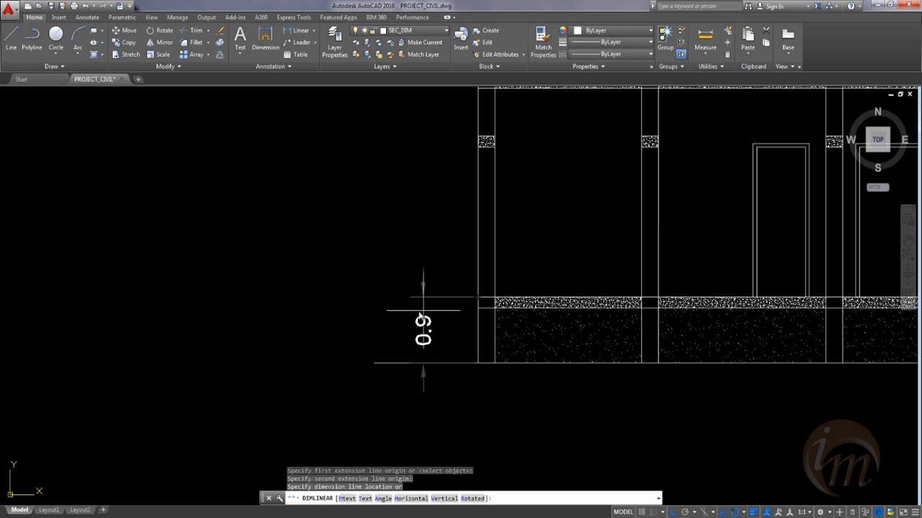
pyautogui.click(417, 315)
# Step: Dimension the height from the floor slab's top to the roof slab's underside, in line with the plinth dimension
pyautogui.moveTo(460, 325); pyautogui.dragTo(461, 342, button='middle')
pyautogui.moveTo(459, 306); pyautogui.dragTo(468, 383, button='middle')
pyautogui.press('Return')
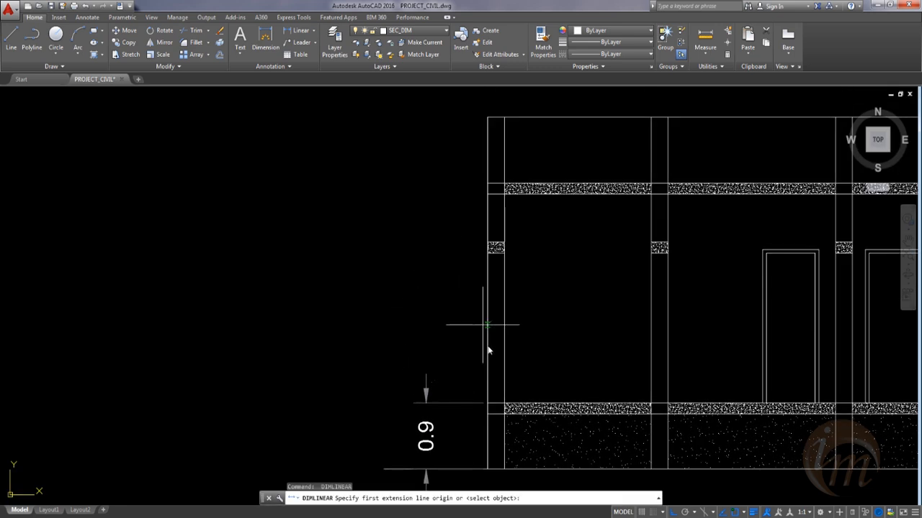
pyautogui.click(486, 405)
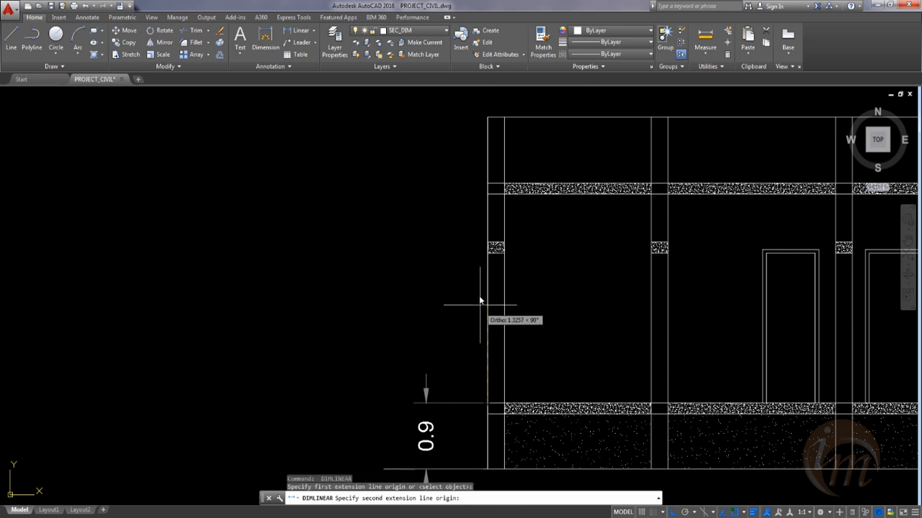
pyautogui.click(486, 193)
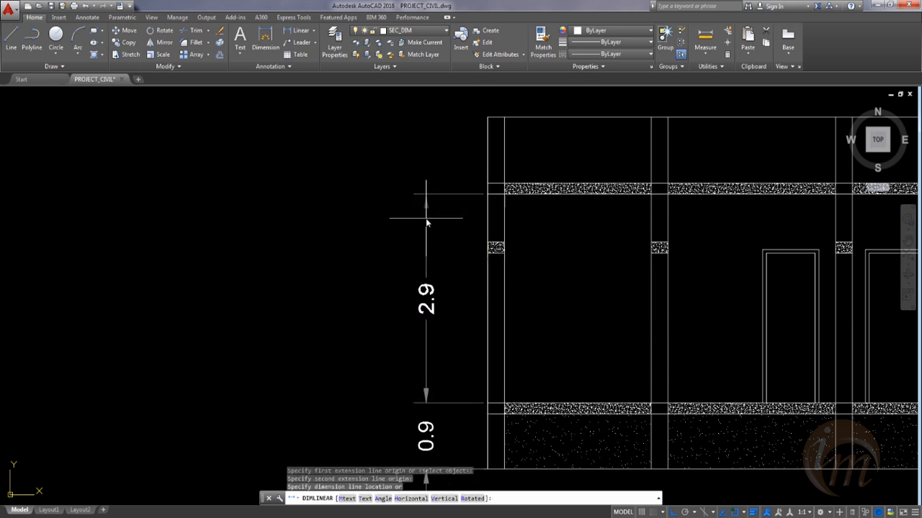
pyautogui.click(425, 290)
# Step: Dimension the roof slab's thickness at the section's left edge and shift that dimension farther left, clear of the storey height text
pyautogui.moveTo(468, 312); pyautogui.dragTo(459, 408, button='middle')
pyautogui.press('Return')
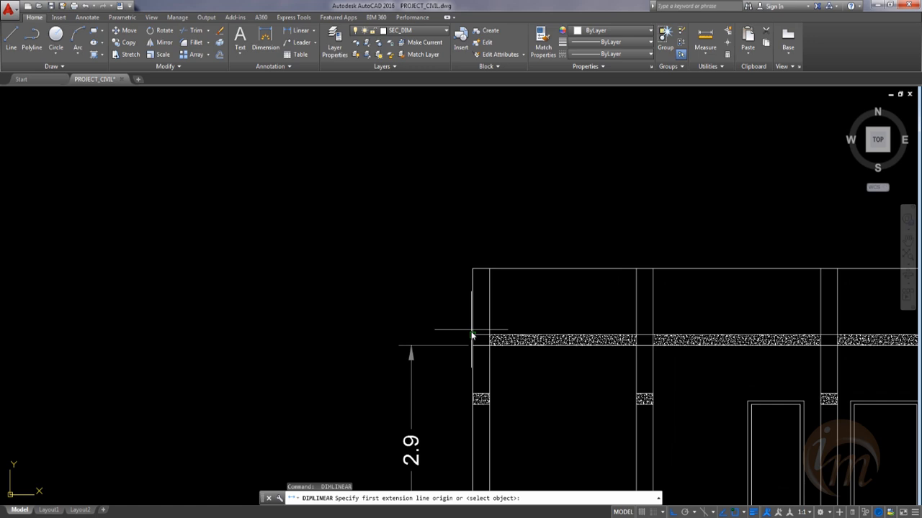
pyautogui.click(473, 335)
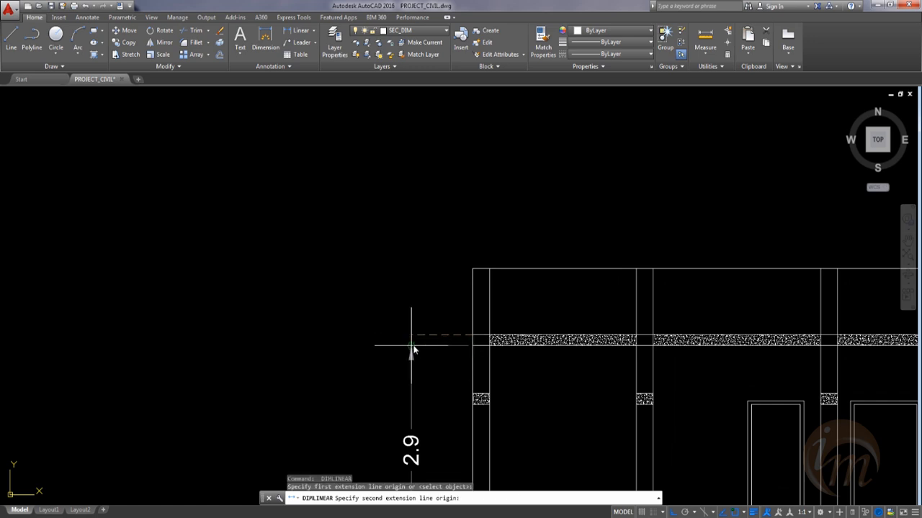
pyautogui.click(471, 346)
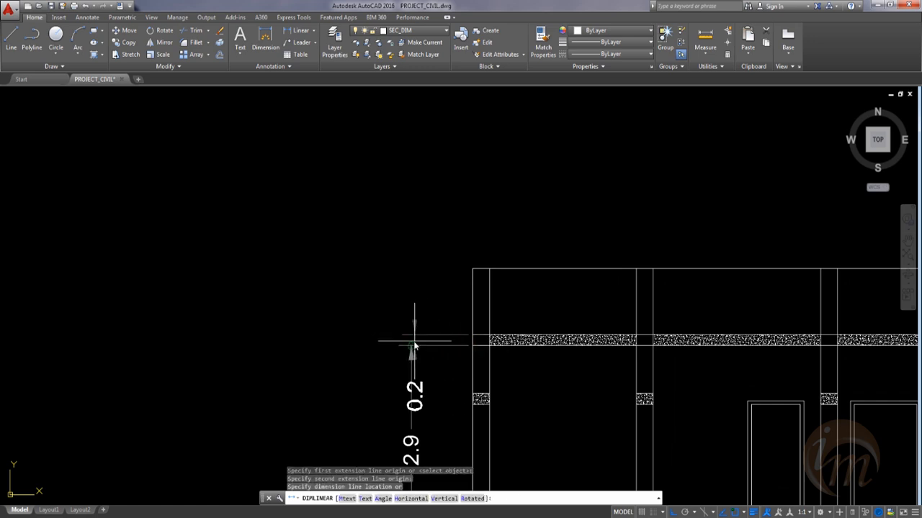
pyautogui.click(412, 344)
pyautogui.click(421, 404)
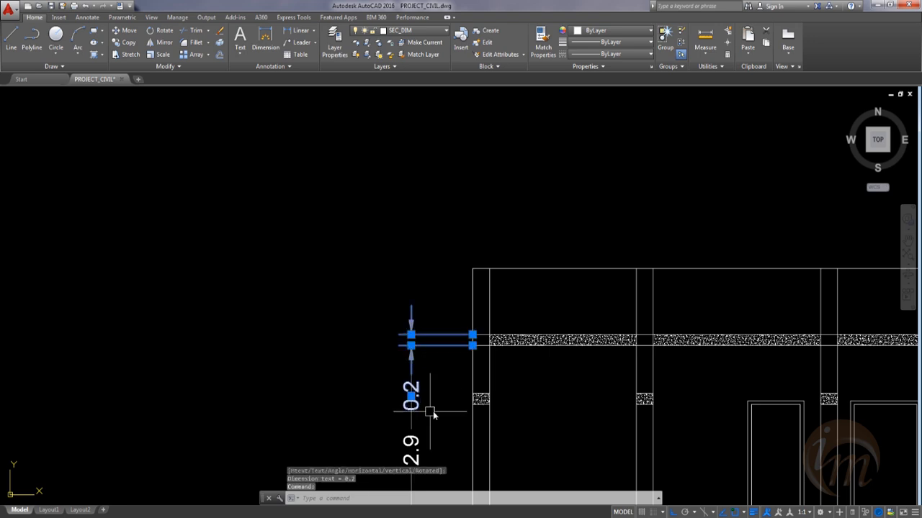
pyautogui.click(410, 396)
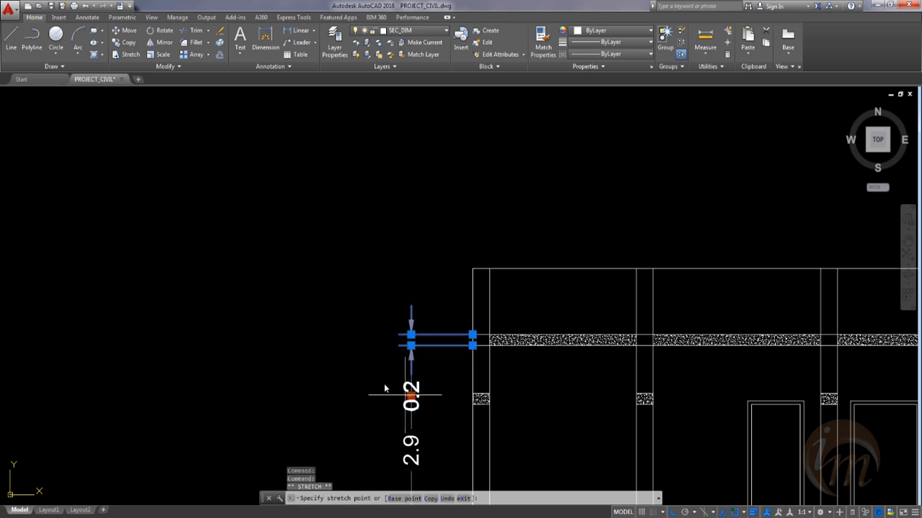
pyautogui.click(380, 385)
pyautogui.moveTo(482, 397); pyautogui.dragTo(485, 421, button='middle')
pyautogui.press('Escape')
# Step: Dimension the parapet height from the section's top edge to the roof slab's top, in line with the storey height dimension
pyautogui.press('Return')
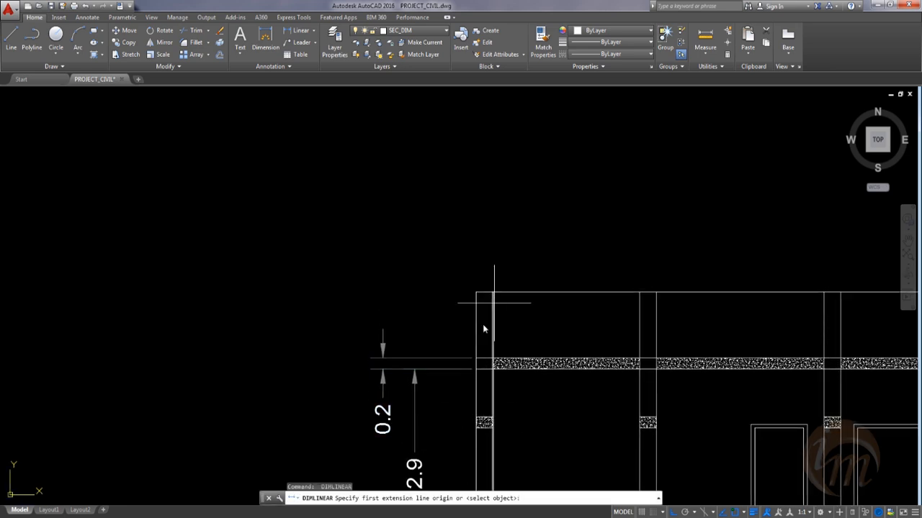
pyautogui.click(476, 293)
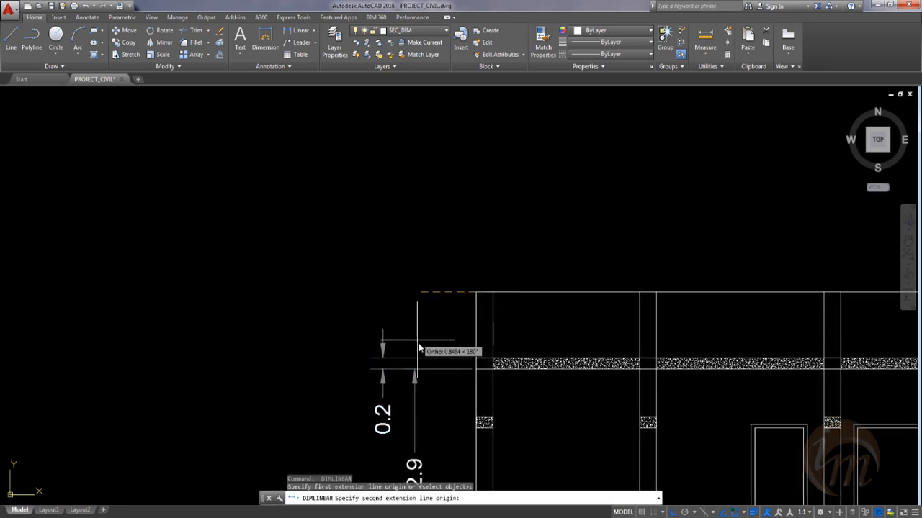
pyautogui.click(474, 363)
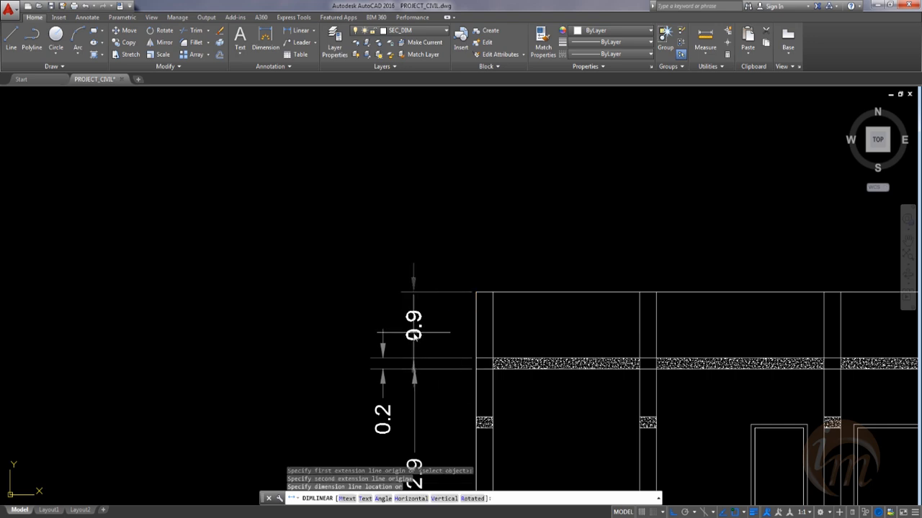
pyautogui.click(414, 332)
pyautogui.press('Escape')
pyautogui.scroll(-3, 513, 378)
pyautogui.moveTo(543, 401); pyautogui.dragTo(424, 324, button='middle')
pyautogui.scroll(4, 417, 351)
pyautogui.scroll(-4, 525, 318)
pyautogui.moveTo(477, 339); pyautogui.dragTo(446, 366, button='middle')
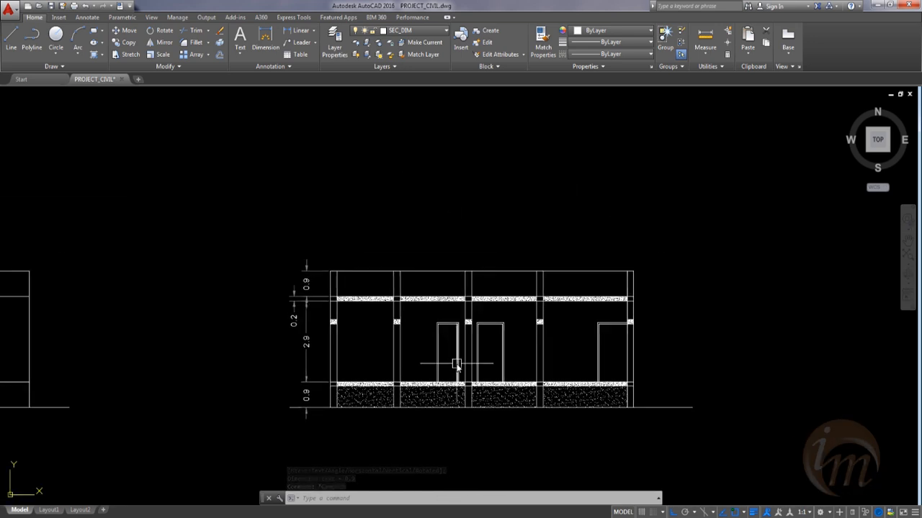
# Step: Add a multileader reading SAND FILLING, pointing at the hatched plinth fill in the section's rightmost bay, with Ortho off
pyautogui.moveTo(532, 346)
pyautogui.mouseDown(button='middle')
pyautogui.moveTo(468, 370)
pyautogui.moveTo(443, 338)
pyautogui.mouseUp(button='middle')
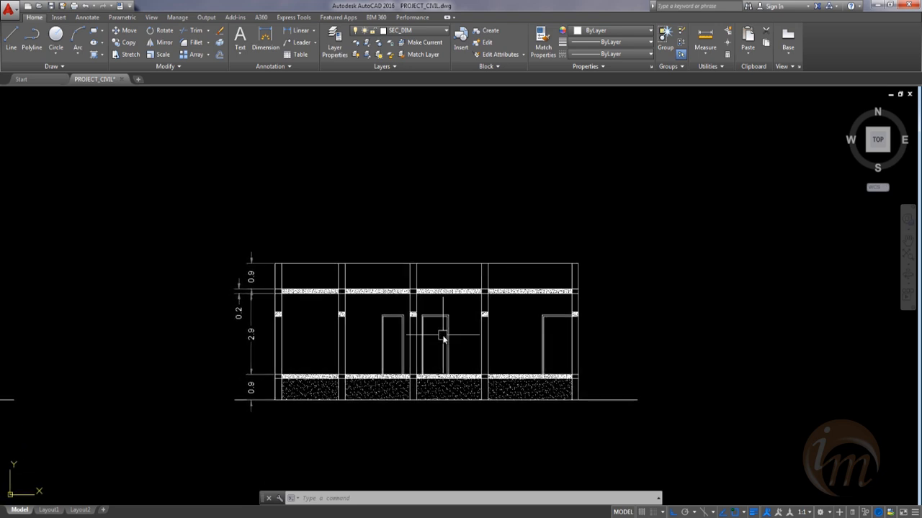
pyautogui.write('ML')
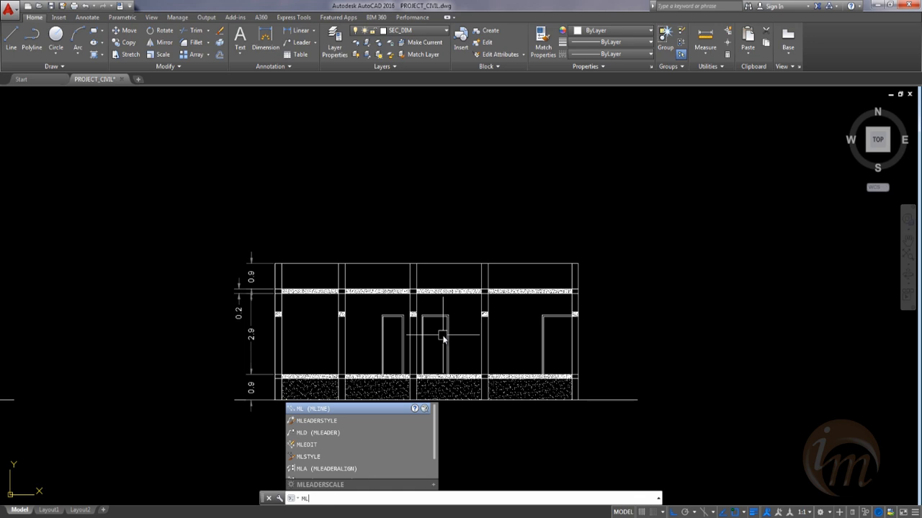
pyautogui.write('D')
pyautogui.press('Return')
pyautogui.moveTo(585, 305); pyautogui.dragTo(533, 256, button='middle')
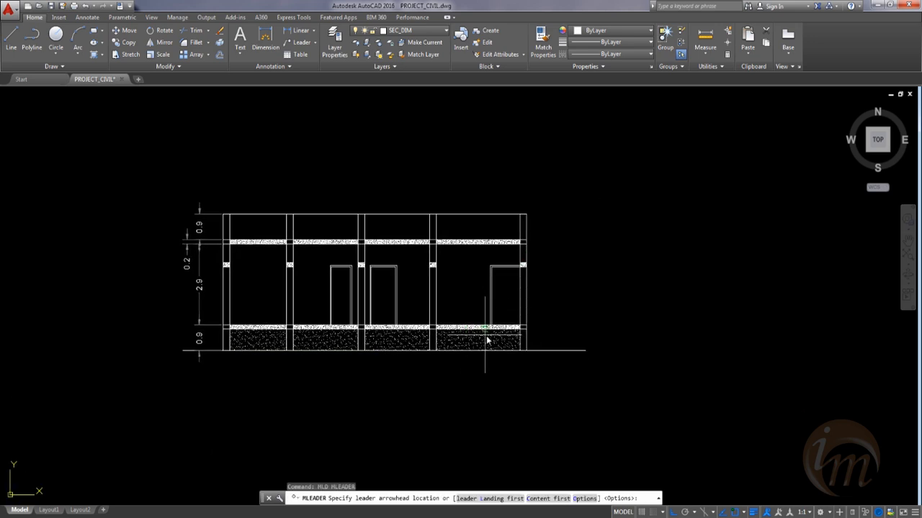
pyautogui.click(494, 339)
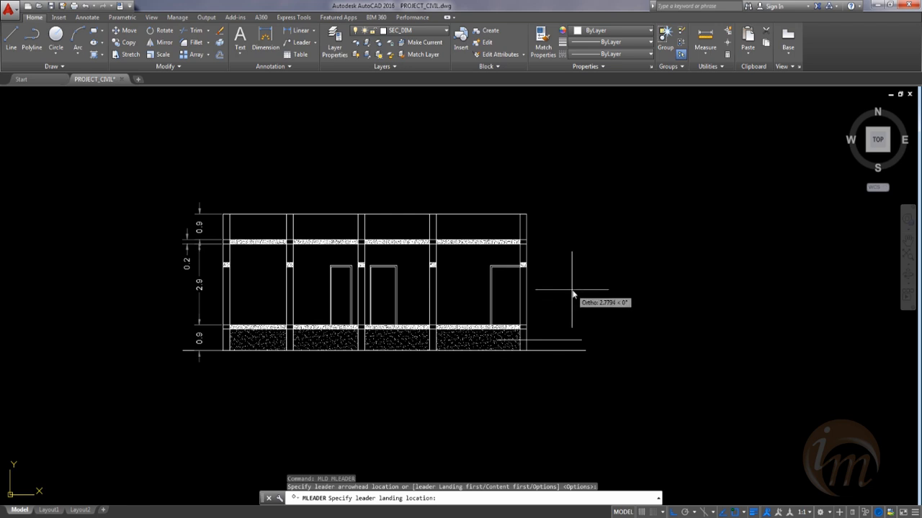
pyautogui.press('F8')
pyautogui.click(561, 292)
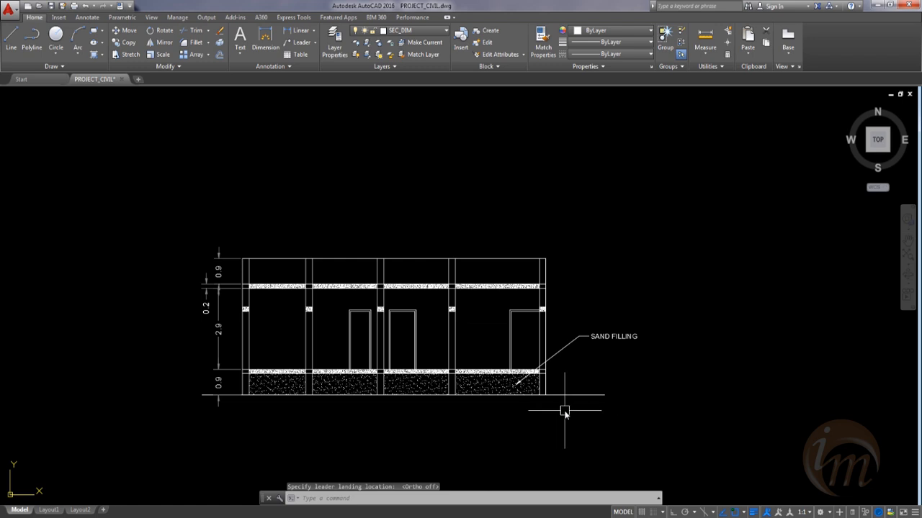
# Step: Modify the Standard multileader style so its leader lines use Color 8
pyautogui.moveTo(565, 411)
pyautogui.mouseDown(button='middle')
pyautogui.moveTo(482, 396)
pyautogui.moveTo(514, 401)
pyautogui.moveTo(508, 385)
pyautogui.mouseUp(button='middle')
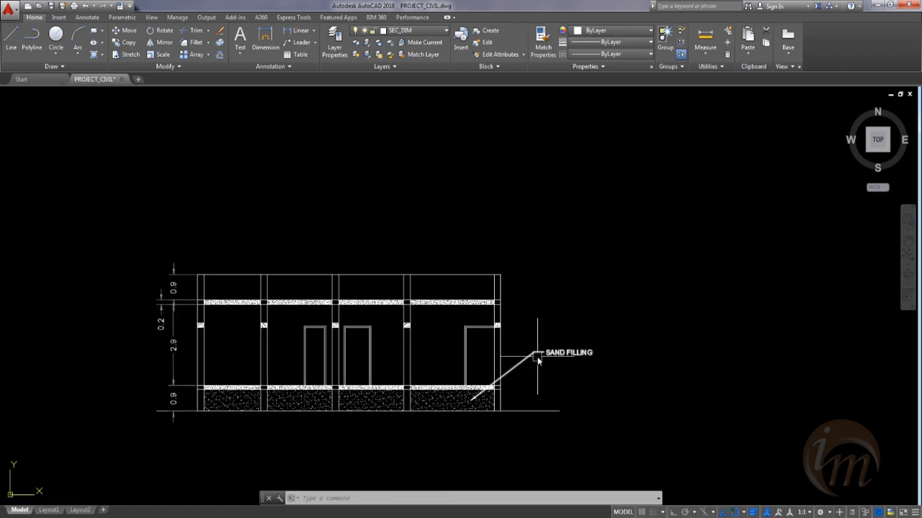
pyautogui.write('MLS')
pyautogui.press('Return')
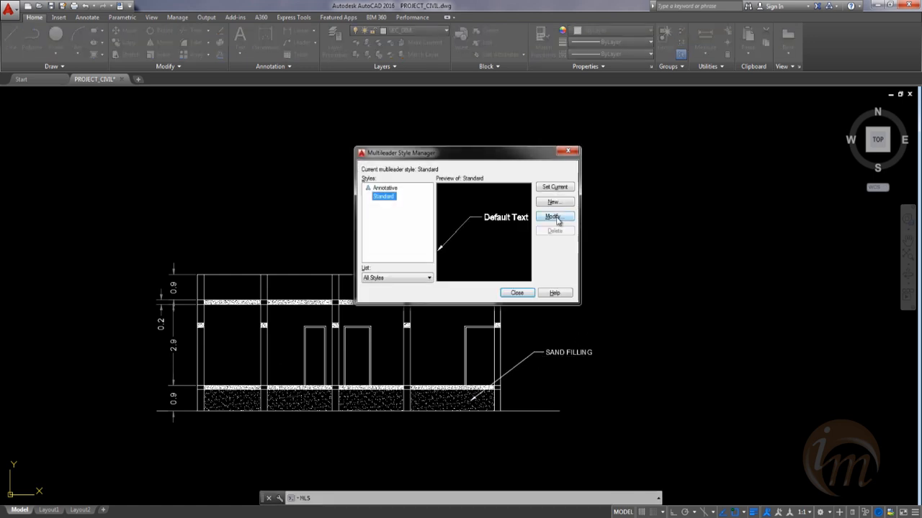
pyautogui.click(556, 216)
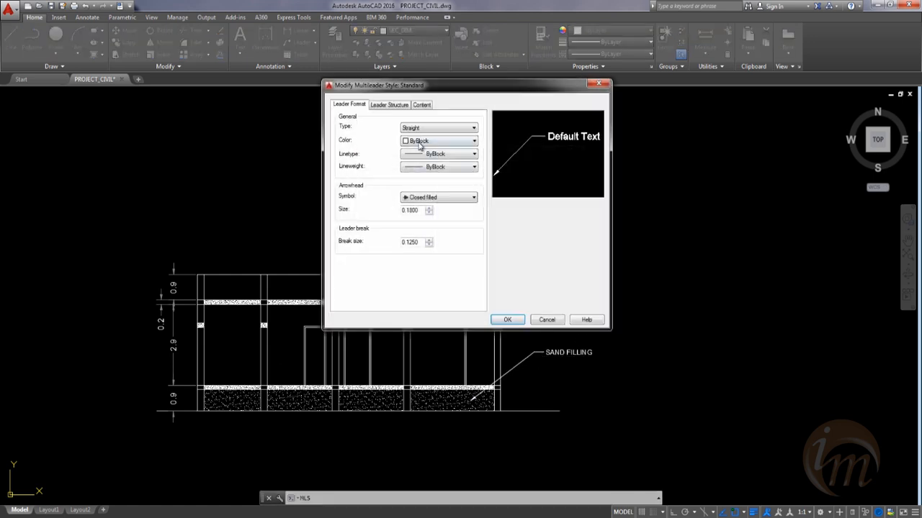
pyautogui.click(420, 145)
pyautogui.click(439, 222)
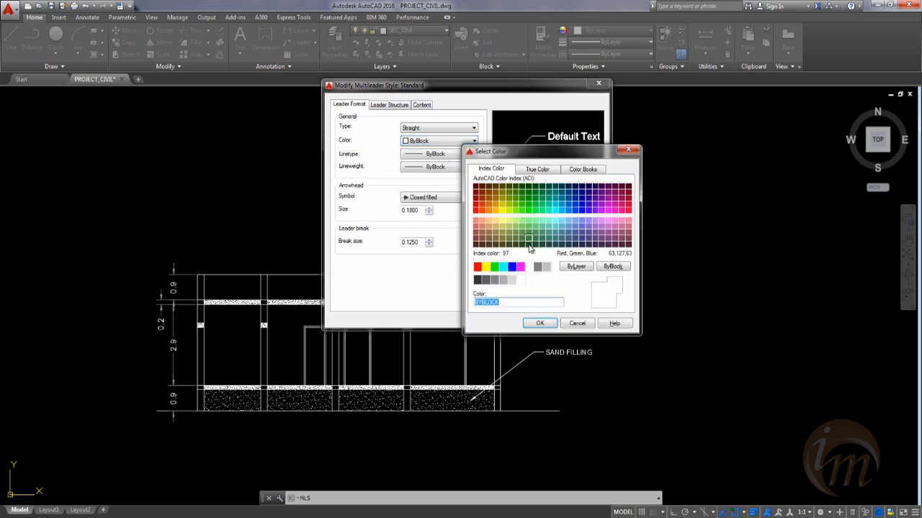
pyautogui.click(537, 267)
pyautogui.click(540, 323)
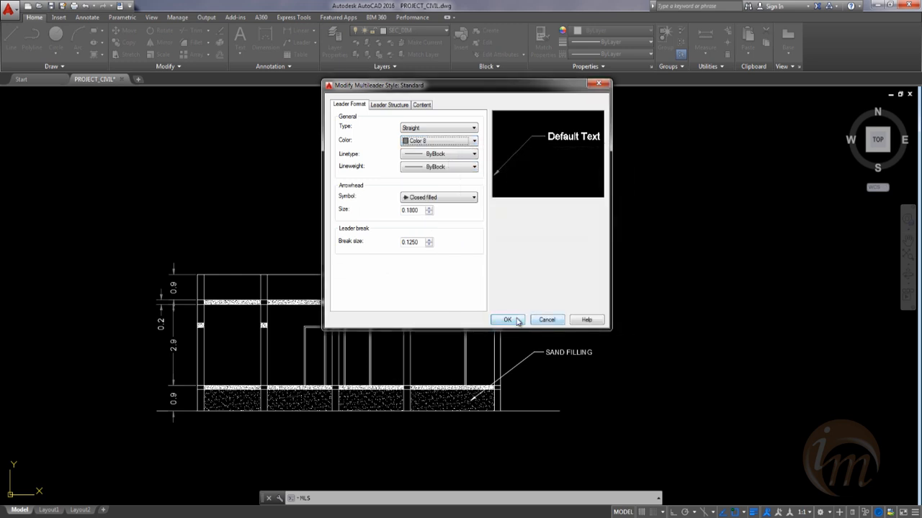
pyautogui.click(507, 319)
pyautogui.click(521, 297)
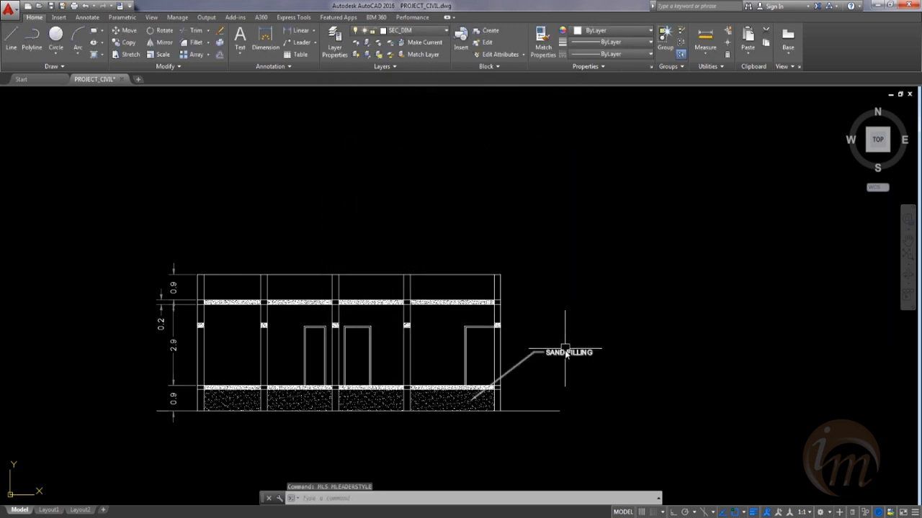
# Step: Add a multileader reading PCC IN 1.5:10 MIX from the rightmost floor slab, with its text above the SAND FILLING note
pyautogui.moveTo(468, 319); pyautogui.dragTo(533, 296, button='middle')
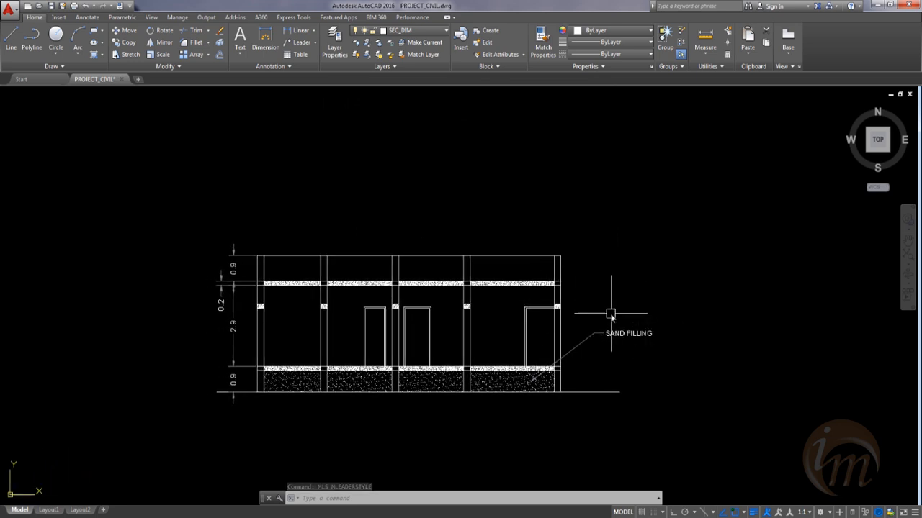
pyautogui.write('mld')
pyautogui.press('Return')
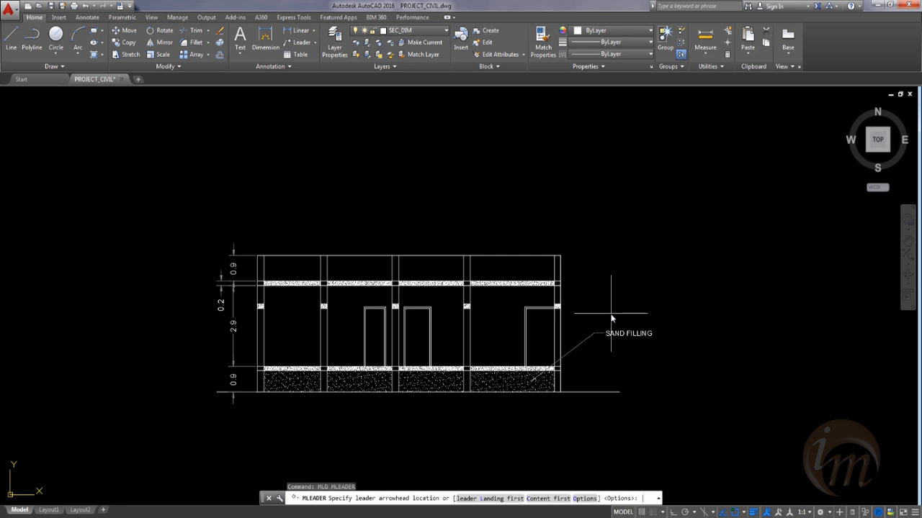
pyautogui.scroll(2, 595, 307)
pyautogui.moveTo(534, 281)
pyautogui.mouseDown(button='middle')
pyautogui.moveTo(572, 246)
pyautogui.moveTo(537, 219)
pyautogui.moveTo(533, 252)
pyautogui.mouseUp(button='middle')
pyautogui.click(498, 376)
pyautogui.click(597, 301)
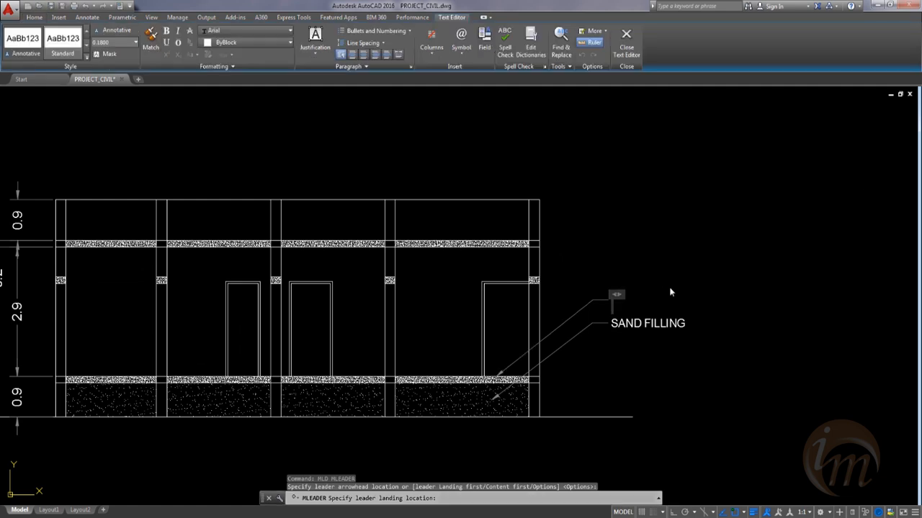
pyautogui.write('P')
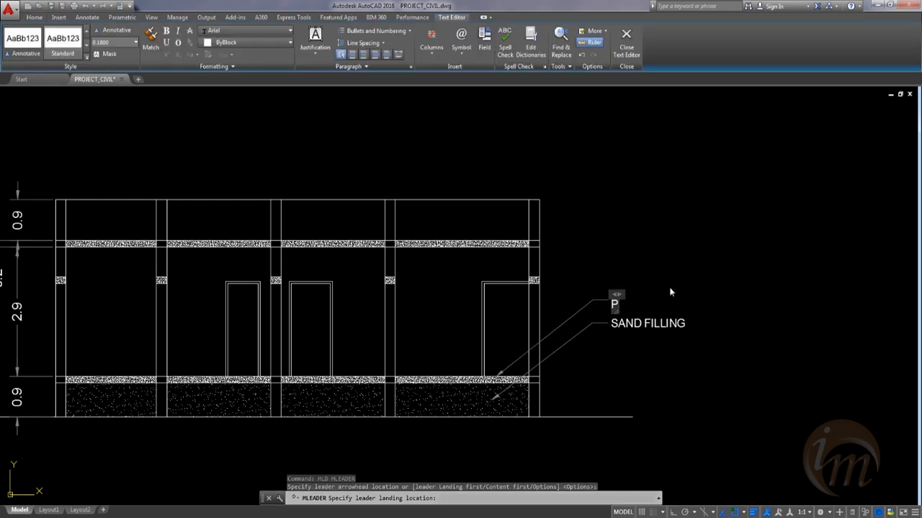
pyautogui.write('CC IN 1.5:10 MIX')
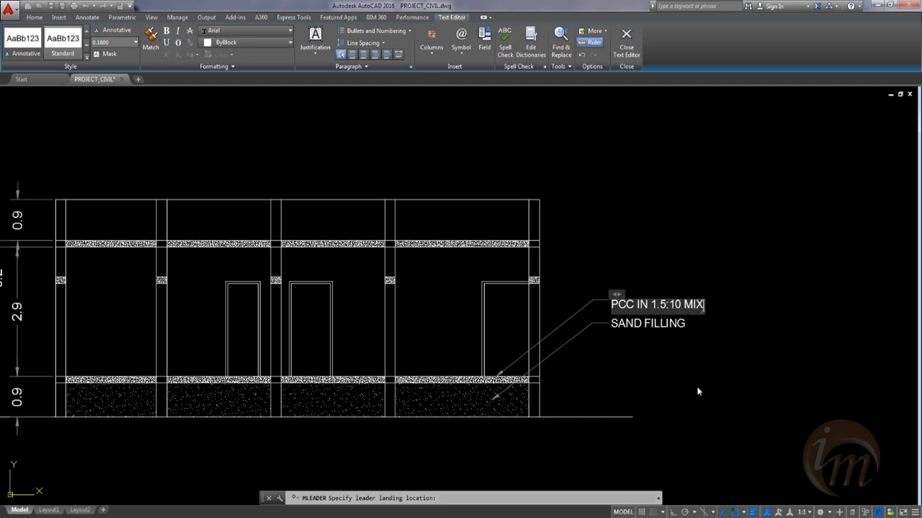
pyautogui.click(699, 387)
# Step: Add a multileader reading PARAPET WALL from the section's top right corner
pyautogui.moveTo(612, 227); pyautogui.dragTo(608, 254, button='middle')
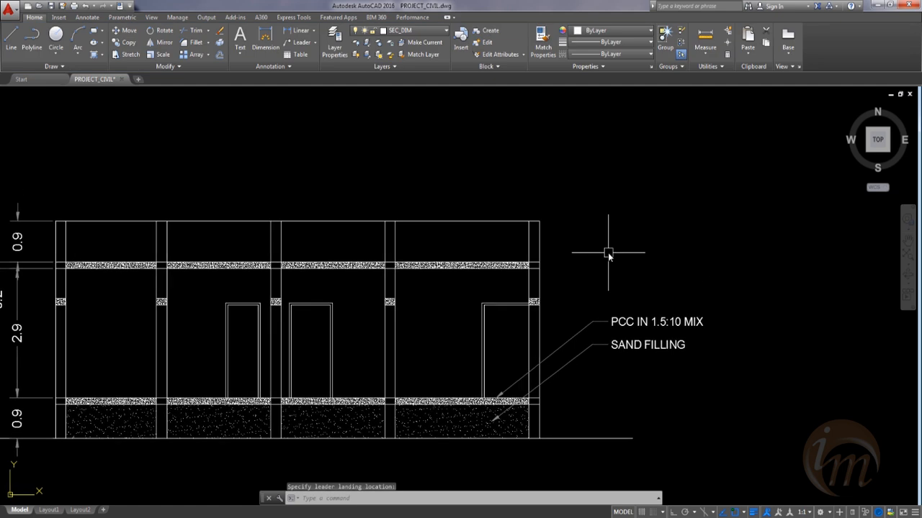
pyautogui.write('MLD')
pyautogui.press('Return')
pyautogui.scroll(2, 577, 206)
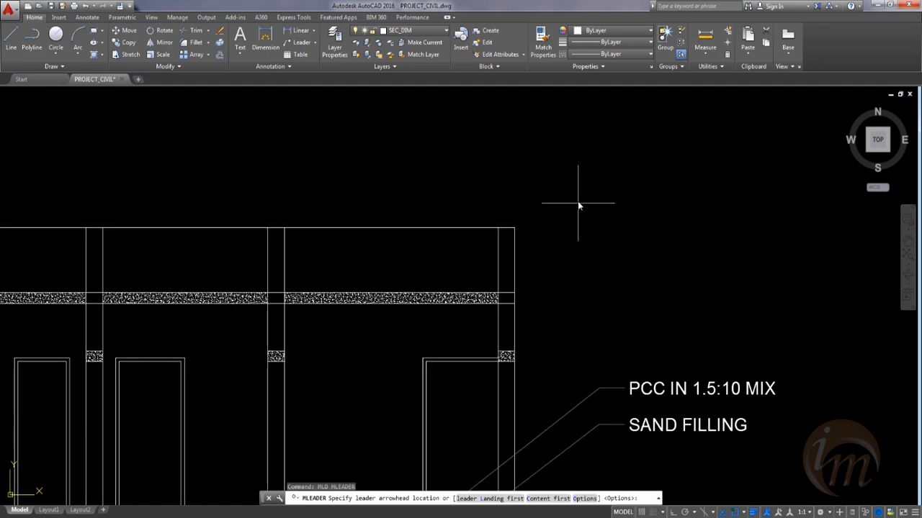
pyautogui.click(513, 229)
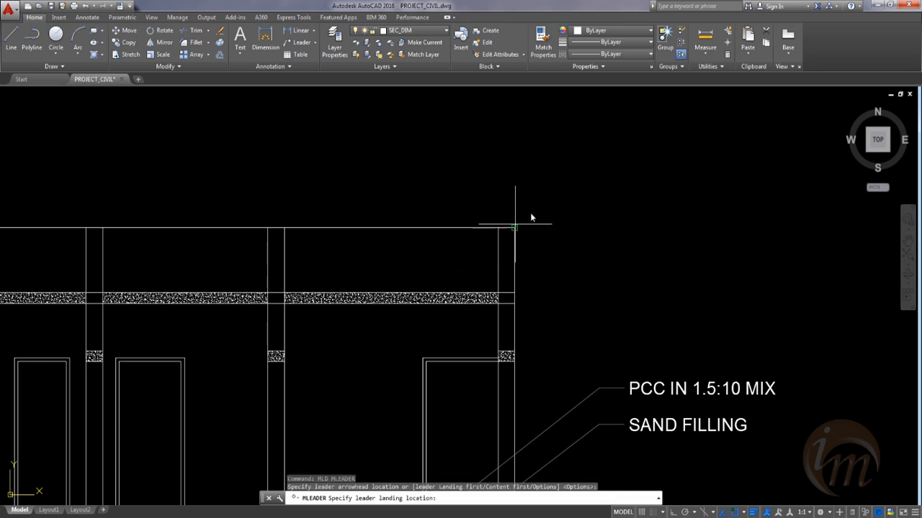
pyautogui.click(589, 189)
pyautogui.write('PA')
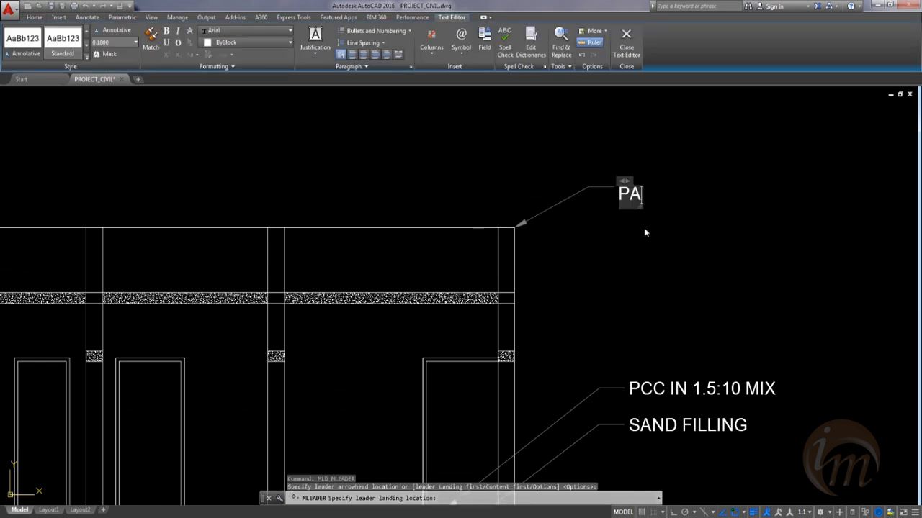
pyautogui.write('RAPET WALL')
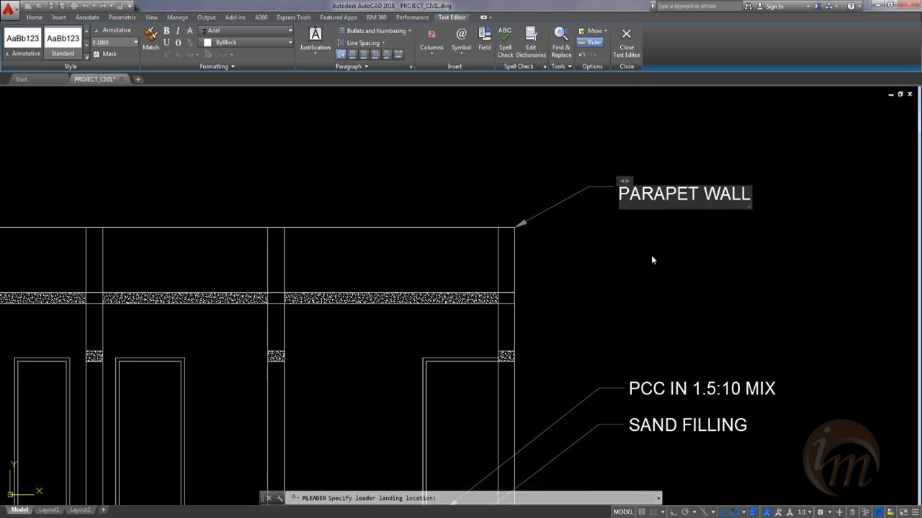
pyautogui.press('Return')
pyautogui.moveTo(576, 292)
pyautogui.mouseDown(button='middle')
pyautogui.moveTo(538, 262)
pyautogui.moveTo(562, 266)
pyautogui.mouseUp(button='middle')
pyautogui.press('Return')
pyautogui.press('Return')
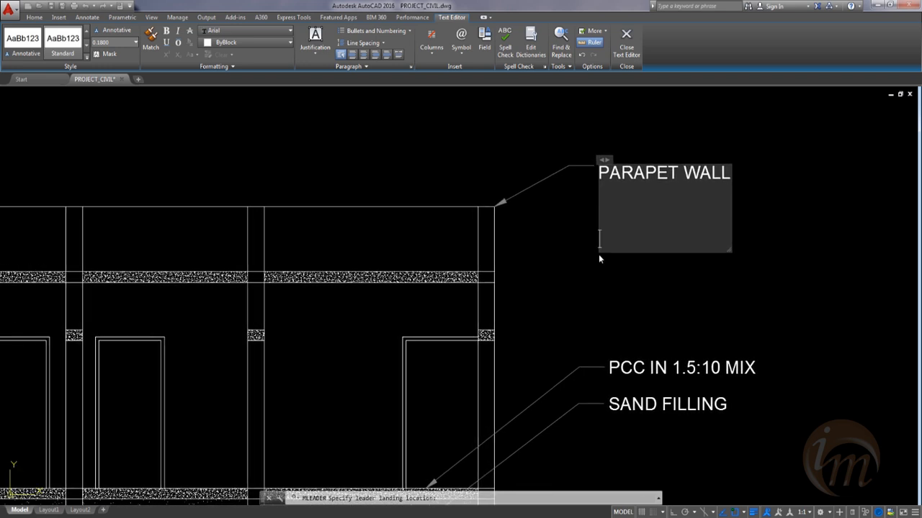
pyautogui.press('Escape')
# Step: Add a multileader reading RCC LINTEL from the hatched lintel in the section's right end wall
pyautogui.moveTo(578, 290)
pyautogui.mouseDown(button='middle')
pyautogui.moveTo(530, 305)
pyautogui.moveTo(545, 291)
pyautogui.mouseUp(button='middle')
pyautogui.write('mld')
pyautogui.press('Return')
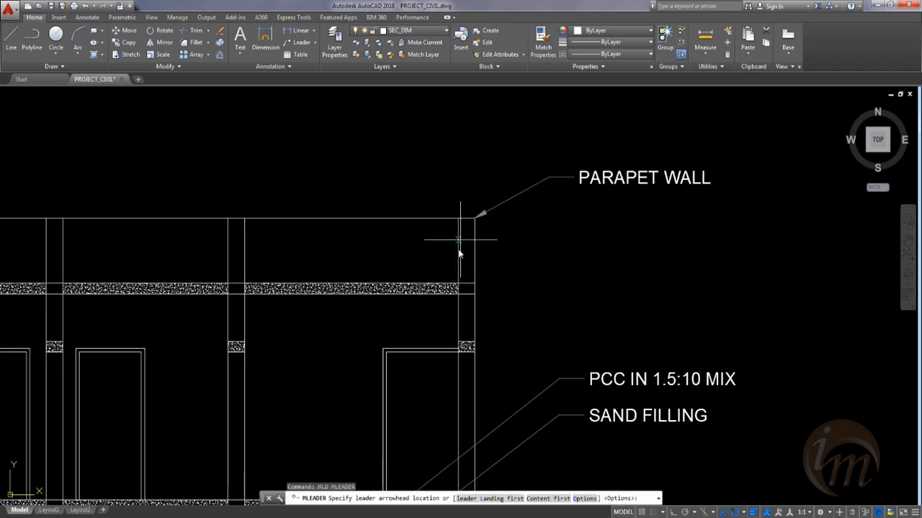
pyautogui.click(467, 347)
pyautogui.click(567, 295)
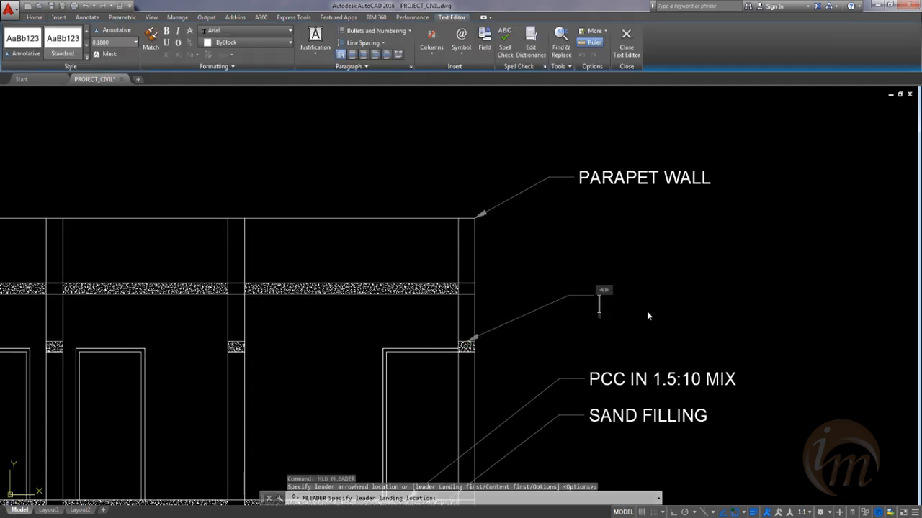
pyautogui.write('RCC LIN')
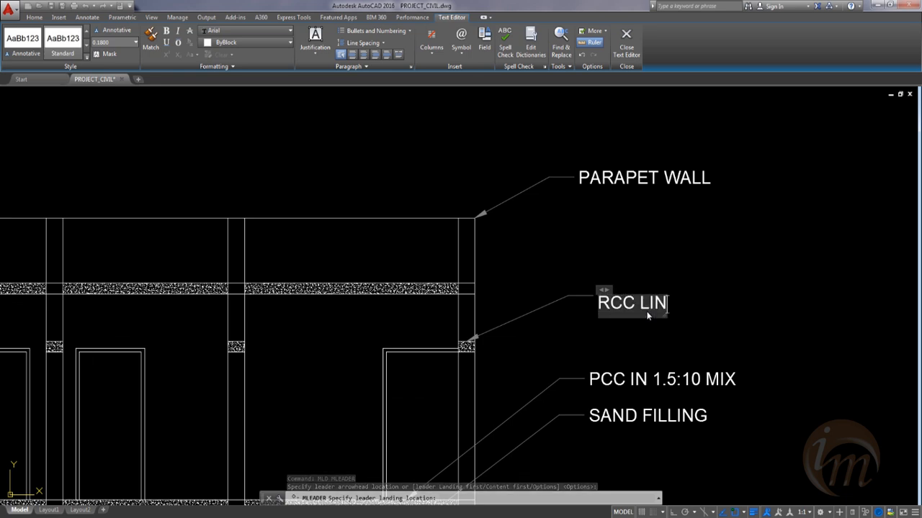
pyautogui.write('TE')
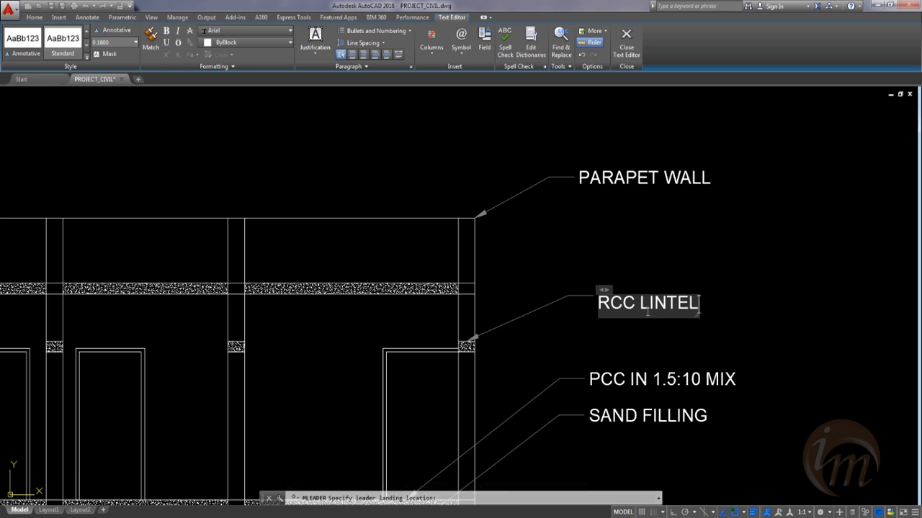
pyautogui.write('L')
pyautogui.click(734, 315)
# Step: Move the whole section view with its dimensions and notes horizontally closer to the elevation, with Ortho on
pyautogui.scroll(-3, 755, 374)
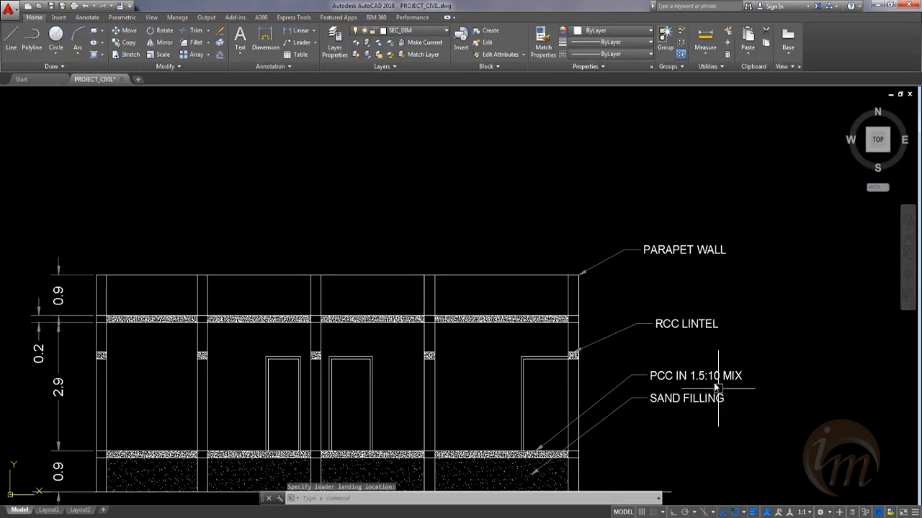
pyautogui.scroll(-6, 723, 321)
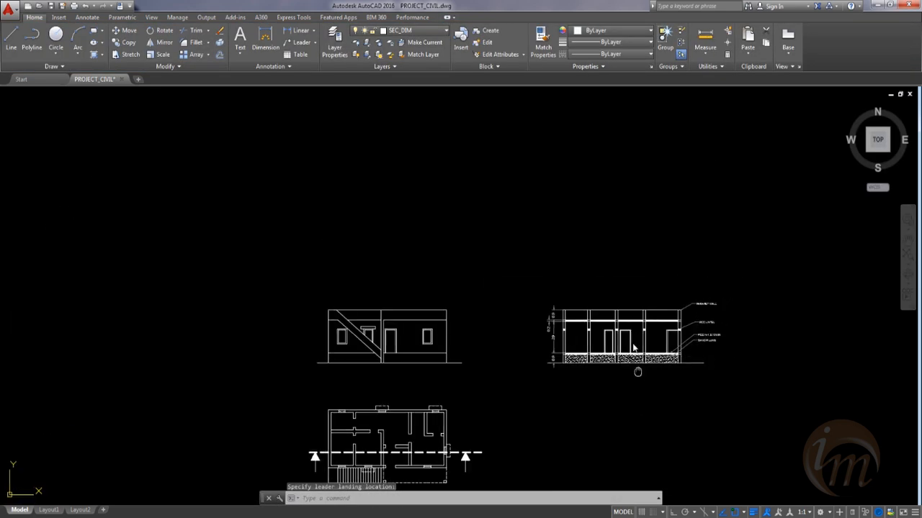
pyautogui.click(527, 227)
pyautogui.click(737, 322)
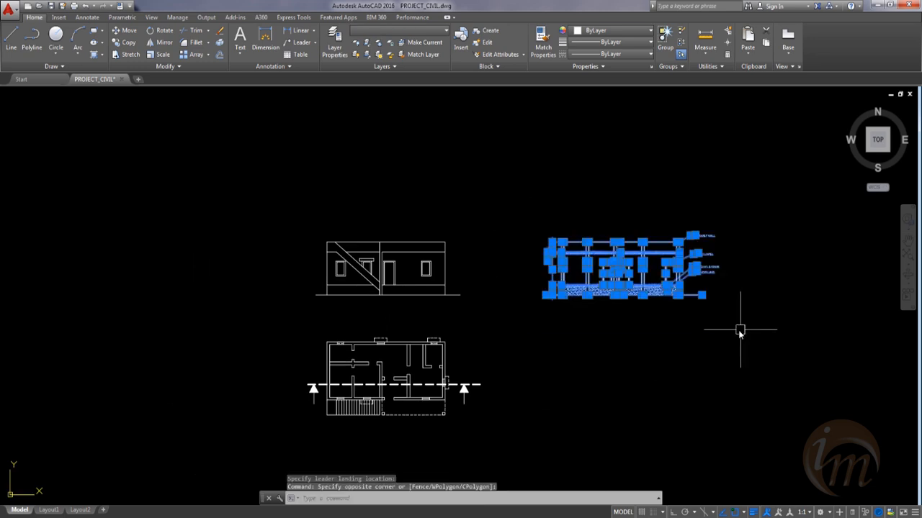
pyautogui.write('m')
pyautogui.press('Return')
pyautogui.click(584, 305)
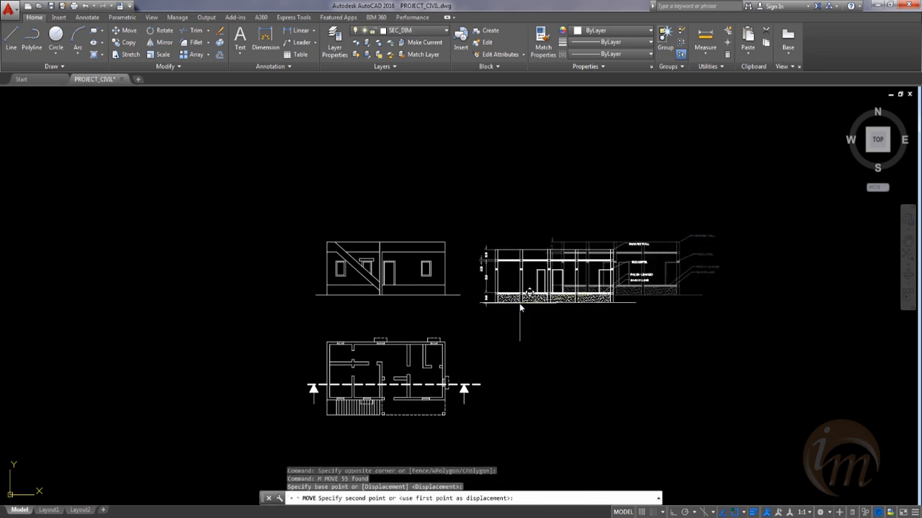
pyautogui.press('F8')
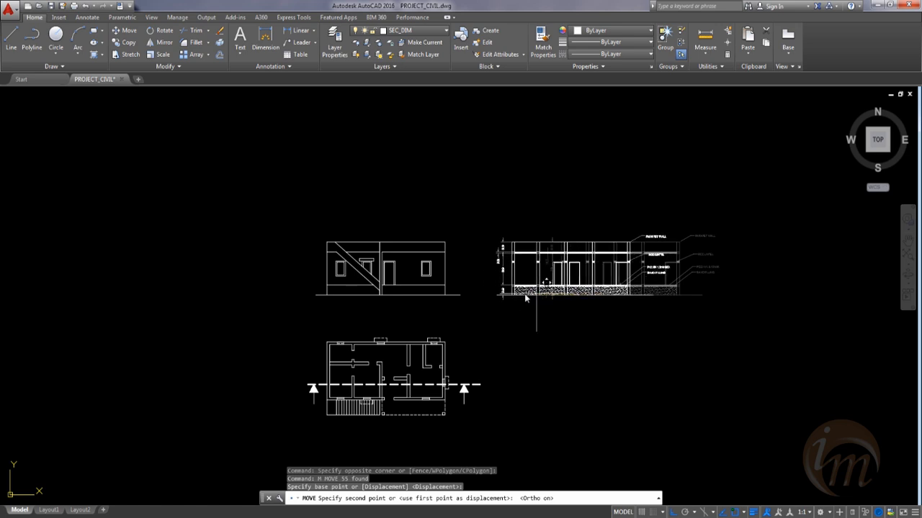
pyautogui.click(522, 296)
# Step: Add the single-line text PLAN VIEW below the floor plan, with height 0.5 and no rotation
pyautogui.moveTo(466, 373)
pyautogui.mouseDown(button='middle')
pyautogui.moveTo(508, 329)
pyautogui.moveTo(445, 358)
pyautogui.mouseUp(button='middle')
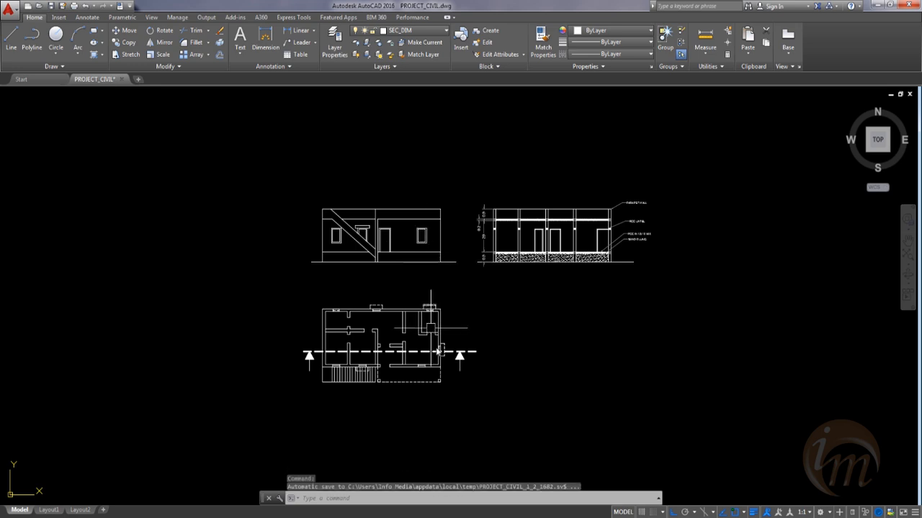
pyautogui.scroll(2, 423, 389)
pyautogui.moveTo(422, 391); pyautogui.dragTo(544, 365, button='middle')
pyautogui.scroll(2, 473, 381)
pyautogui.moveTo(473, 380); pyautogui.dragTo(488, 391, button='middle')
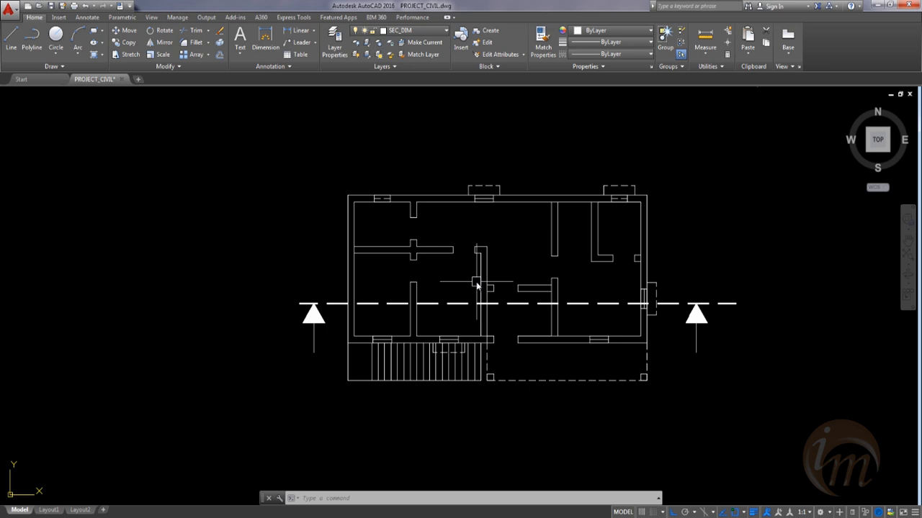
pyautogui.write('DT')
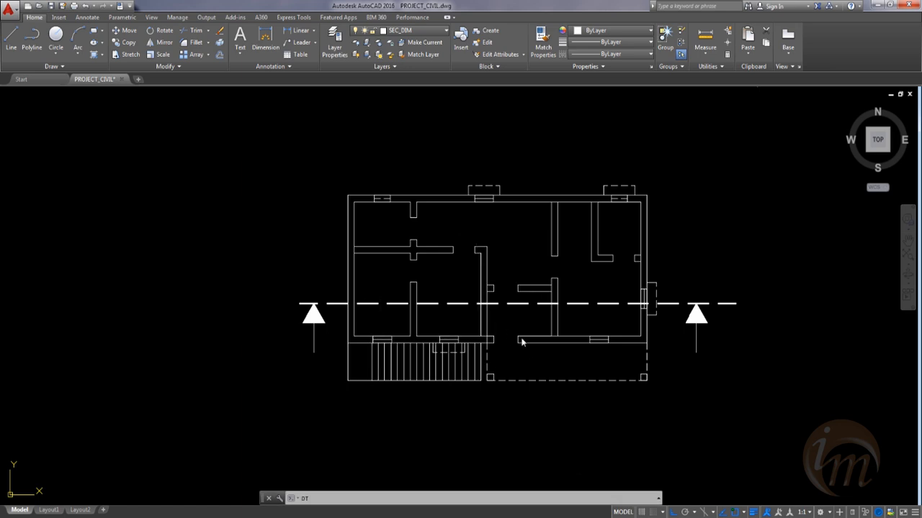
pyautogui.press('Return')
pyautogui.click(419, 411)
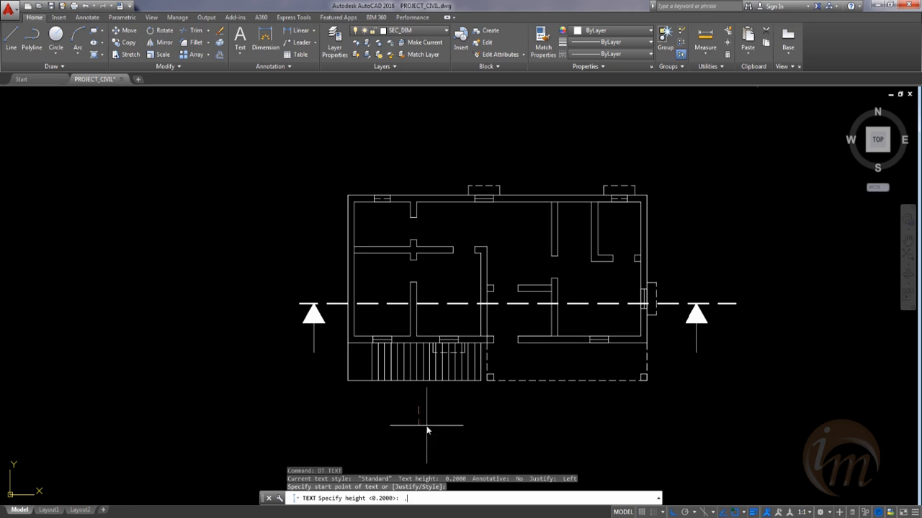
pyautogui.write('.5')
pyautogui.press('Return')
pyautogui.press('Return')
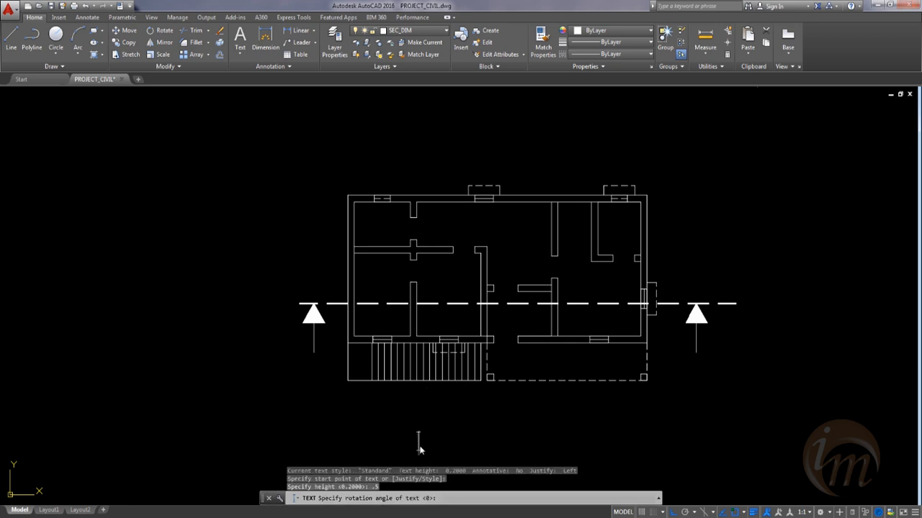
pyautogui.write('PLAN VIEW')
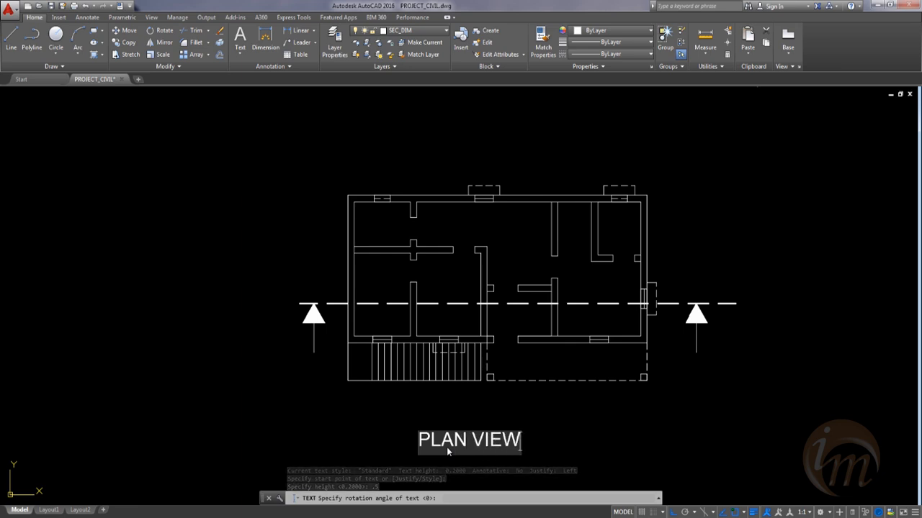
# Step: Add the matching labels ELEVATION below the elevation and SECTION VIEW below the section, ending the text command
pyautogui.moveTo(485, 265); pyautogui.dragTo(443, 340, button='middle')
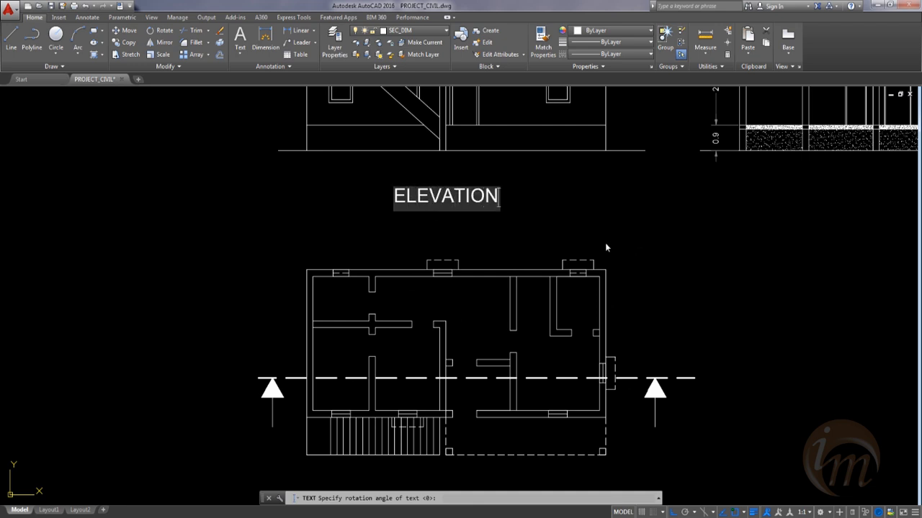
pyautogui.click(814, 189)
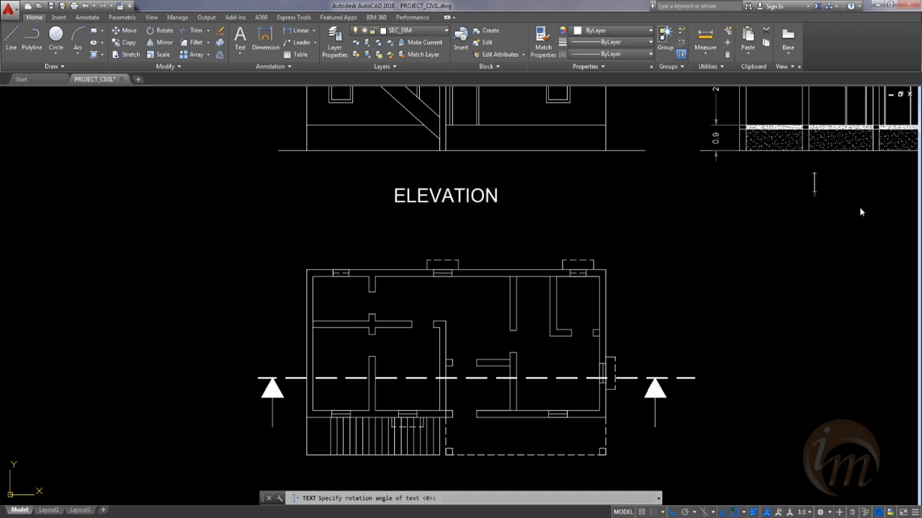
pyautogui.write('SECTION VIEW')
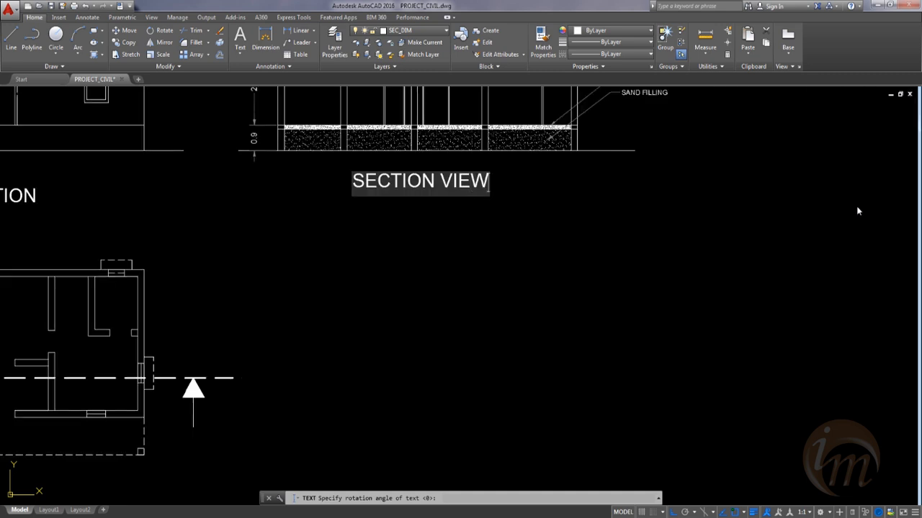
pyautogui.press('Return')
pyautogui.press('Return')
pyautogui.scroll(-5, 650, 360)
pyautogui.moveTo(609, 370); pyautogui.dragTo(642, 288, button='middle')
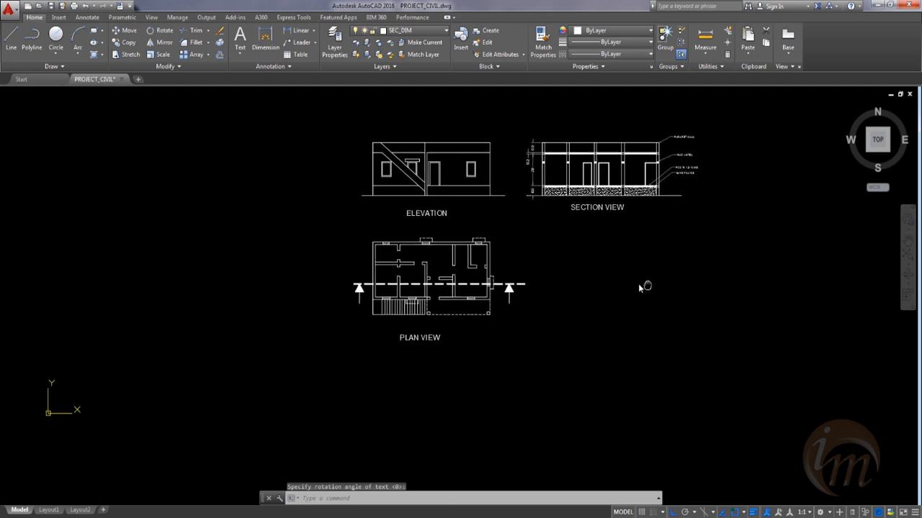
pyautogui.scroll(1, 632, 288)
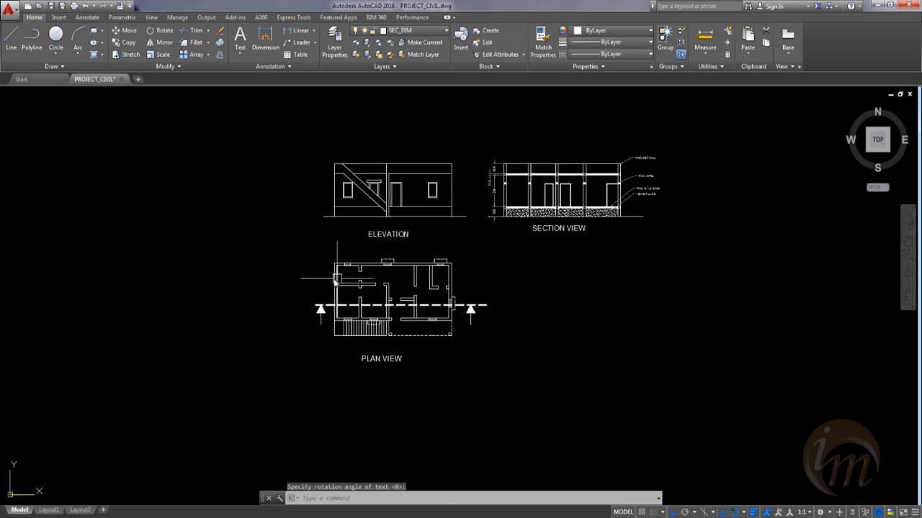
# Step: On Layout1, replace the existing viewport with a new MVIEW viewport using the Fit option
pyautogui.click(48, 510)
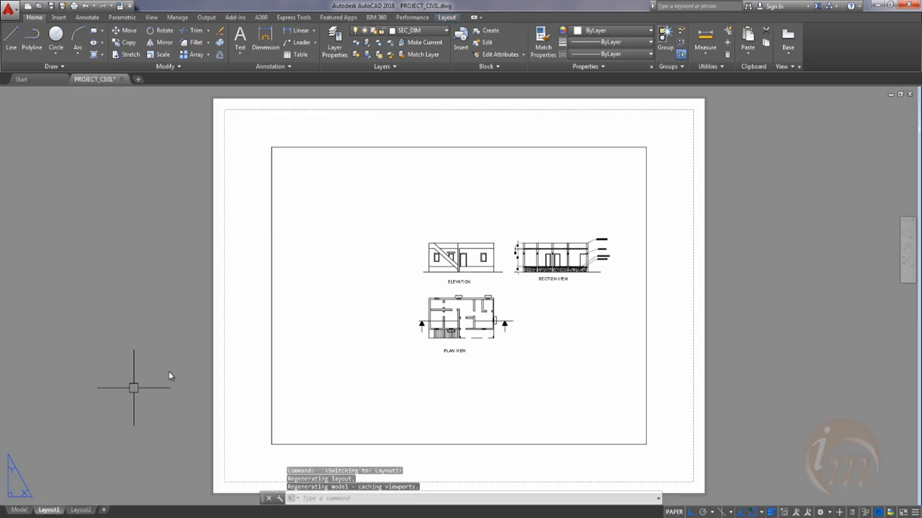
pyautogui.click(428, 444)
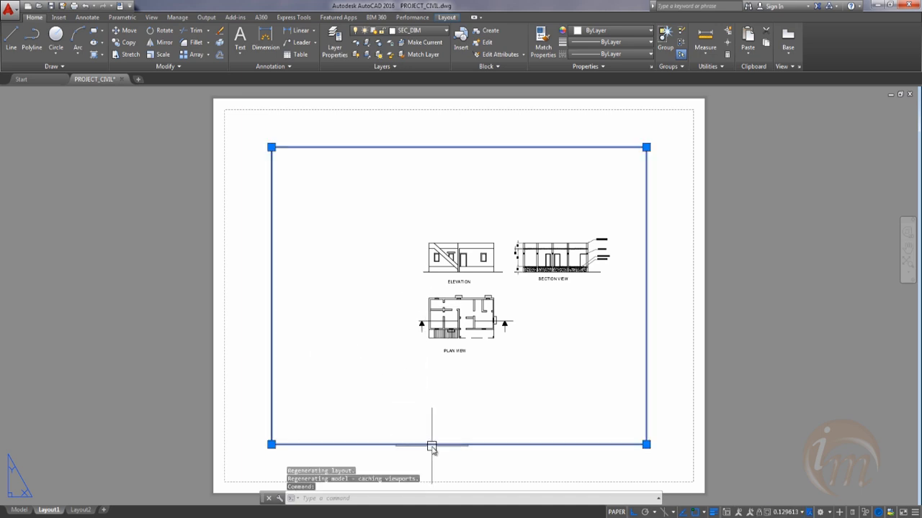
pyautogui.press('Delete')
pyautogui.write('mv')
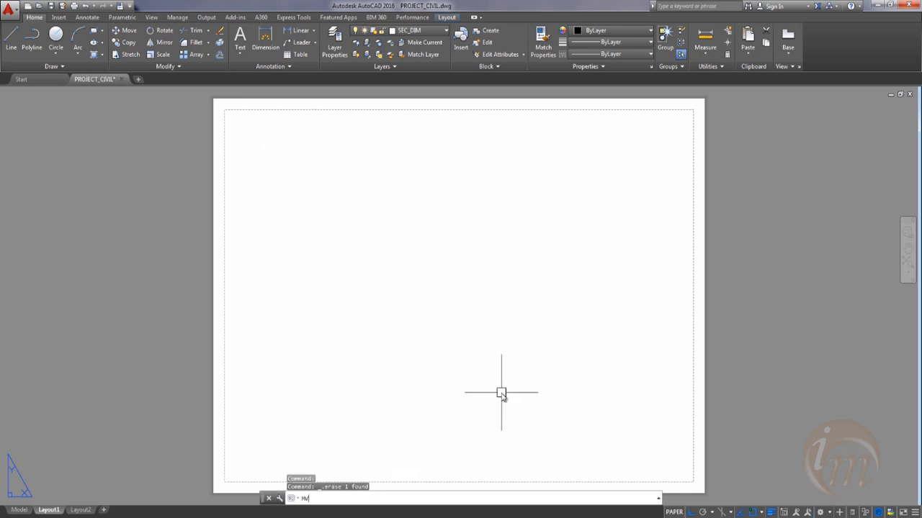
pyautogui.press('Return')
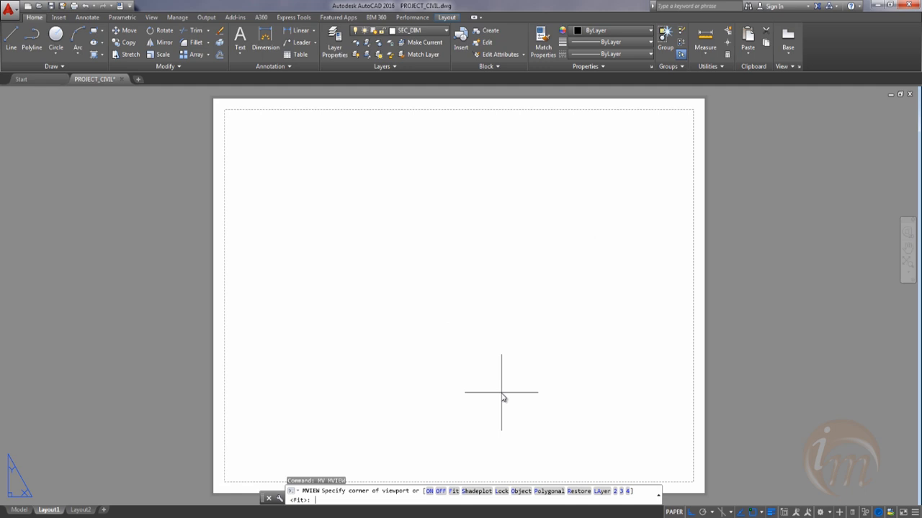
pyautogui.press('Return')
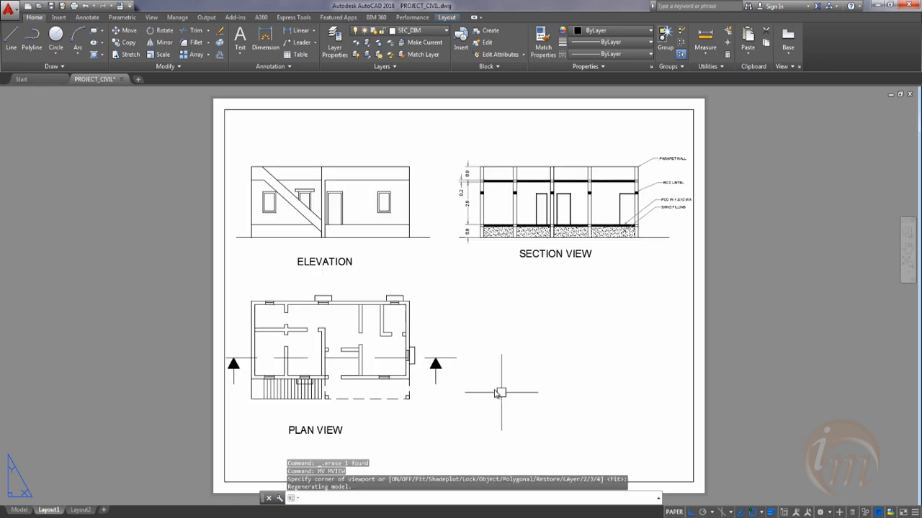
# Step: Turn on the DIM and TXT layers so the plan's dimensions and room names appear in the layout
pyautogui.scroll(-2, 453, 306)
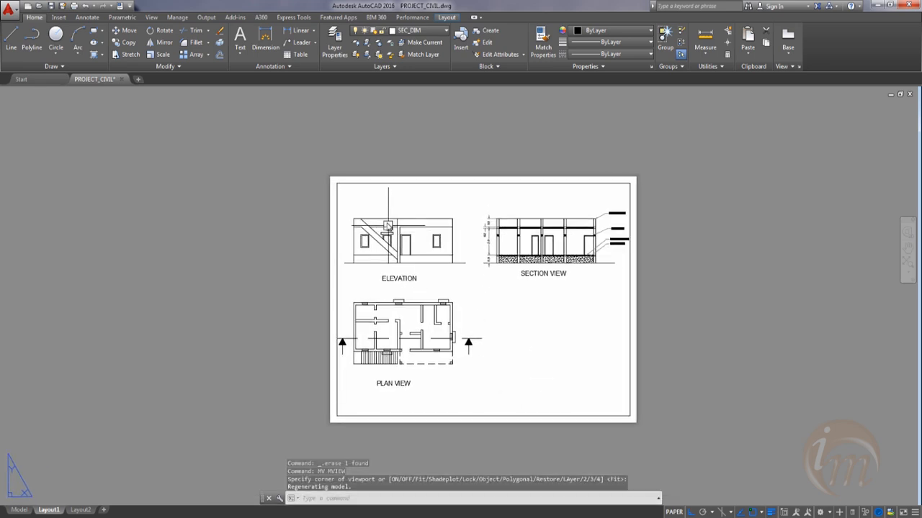
pyautogui.scroll(2, 451, 273)
pyautogui.moveTo(469, 274); pyautogui.dragTo(452, 285, button='middle')
pyautogui.scroll(-1, 444, 259)
pyautogui.scroll(1, 442, 264)
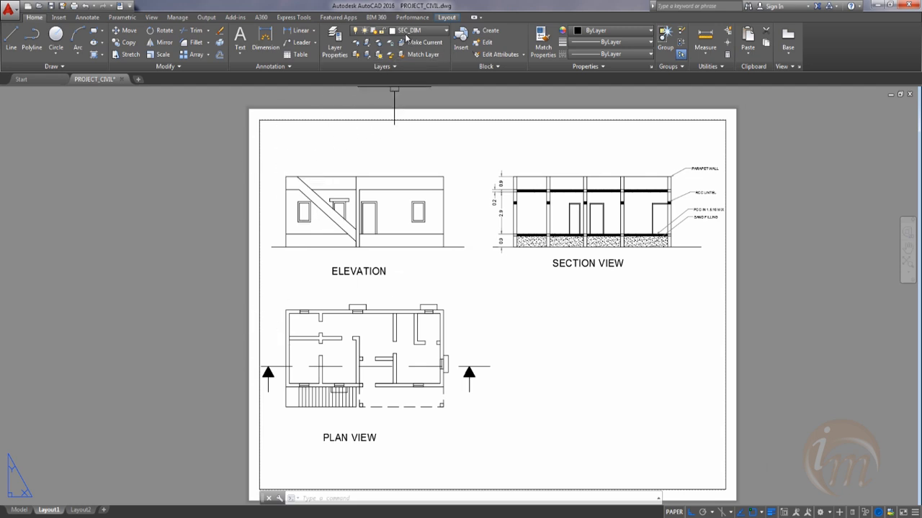
pyautogui.click(382, 30)
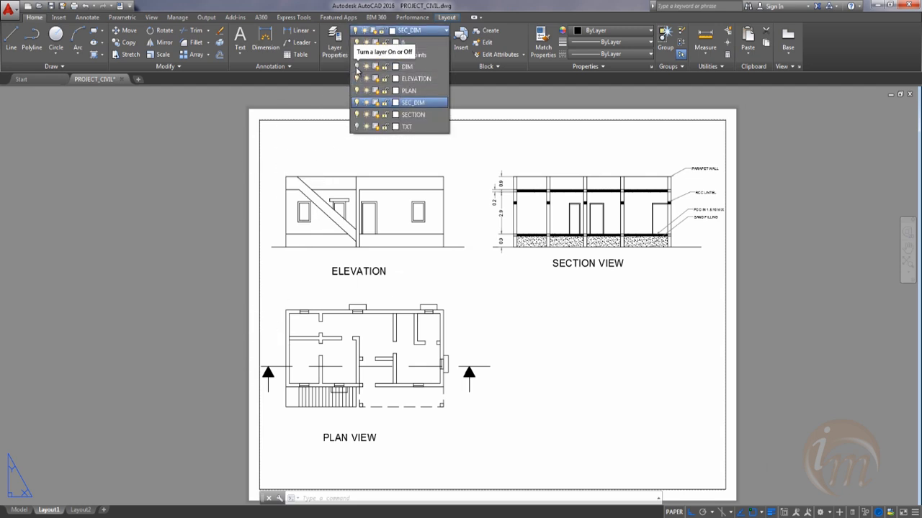
pyautogui.click(356, 67)
pyautogui.click(357, 127)
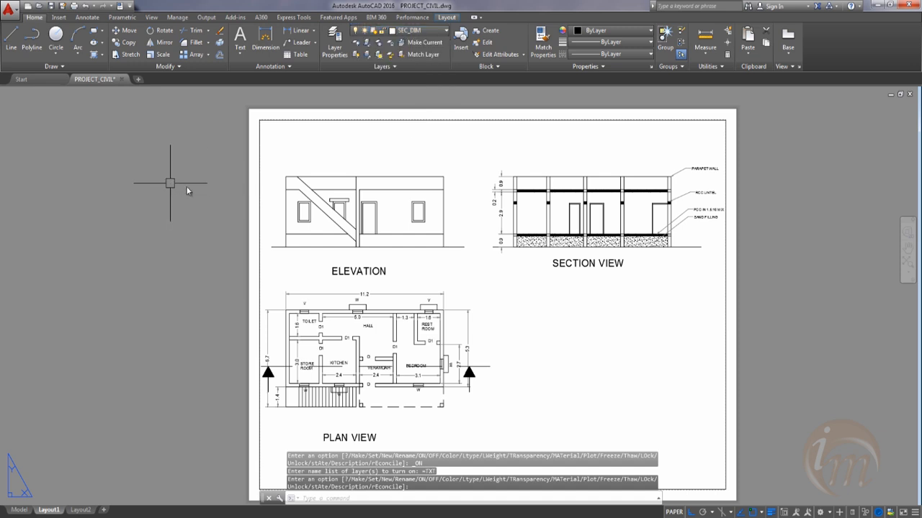
pyautogui.press('Escape')
pyautogui.press('Escape')
pyautogui.moveTo(413, 252); pyautogui.dragTo(381, 269, button='middle')
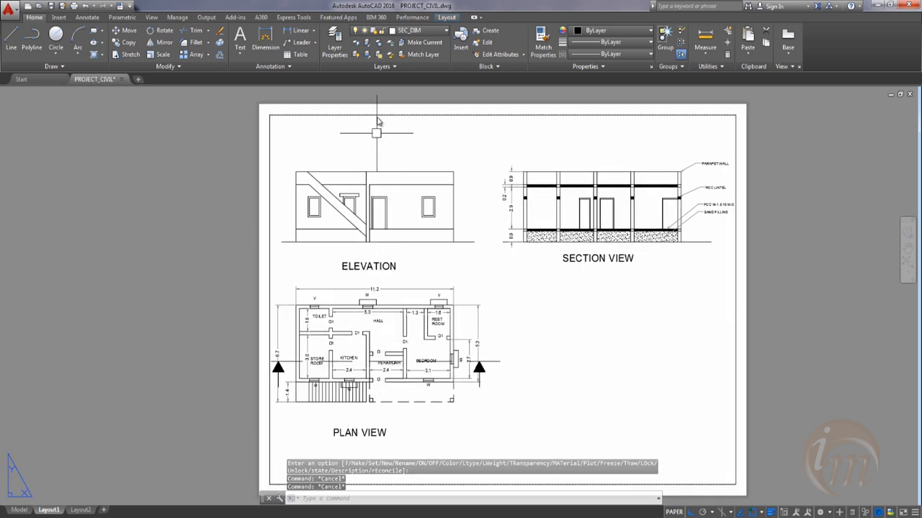
pyautogui.click(405, 33)
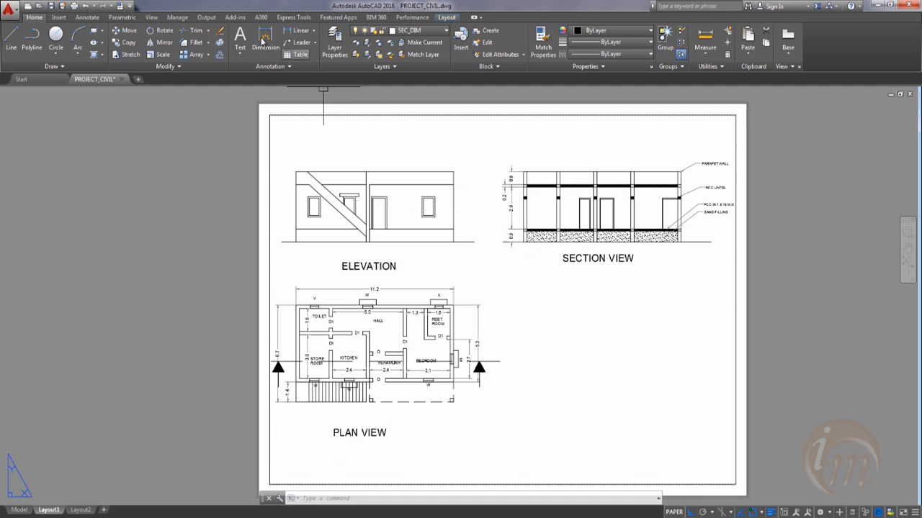
# Step: Export the current layout as a PDF named CIVIL in the info_media folder
pyautogui.click(206, 16)
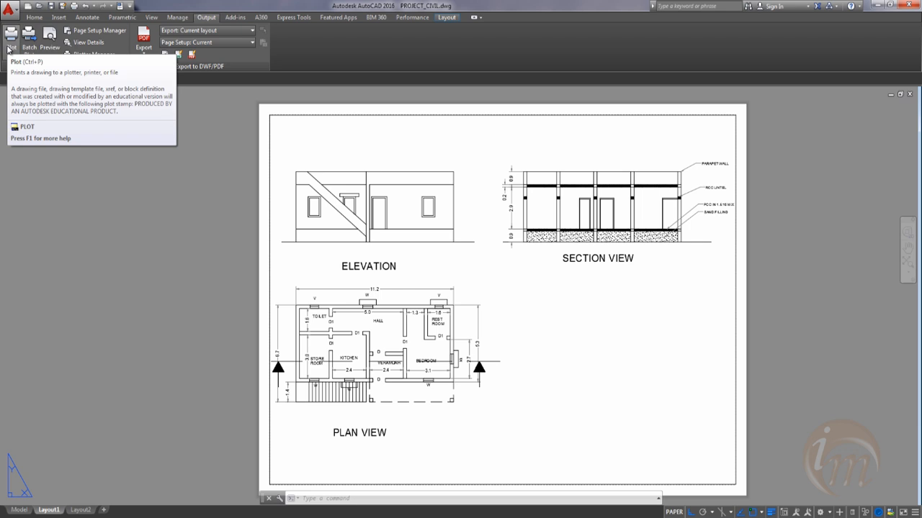
pyautogui.click(144, 39)
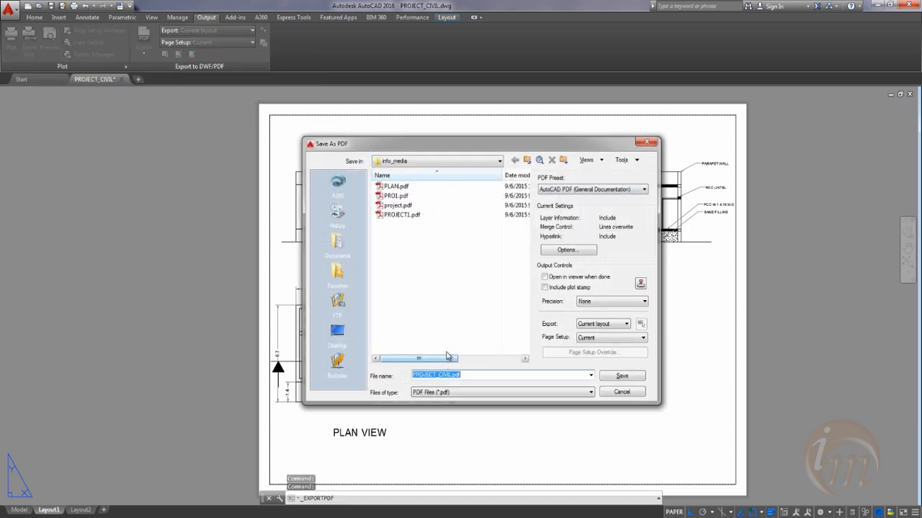
pyautogui.write('CIVIL')
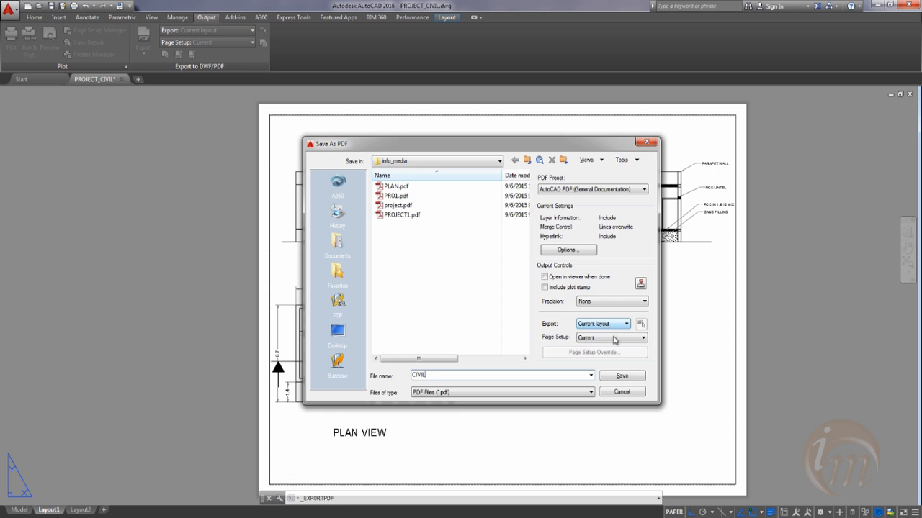
pyautogui.click(623, 378)
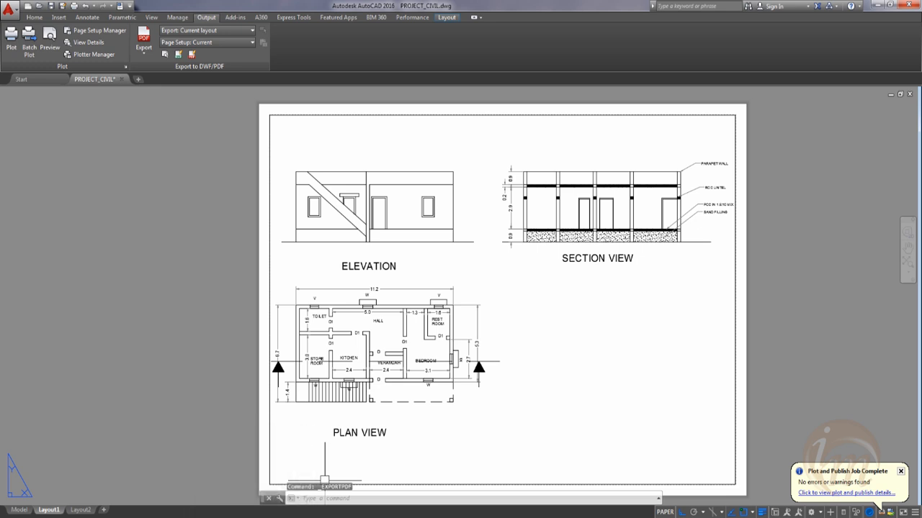
# Step: Open CIVIL.pdf from the info_media folder in Adobe Reader to check the sheet, and return to AutoCAD after closing both windows
pyautogui.rightClick(73, 516)
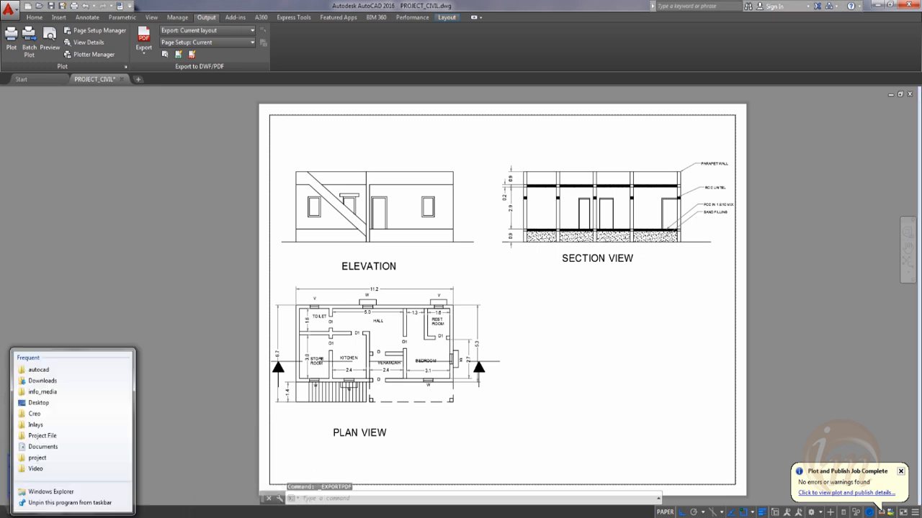
pyautogui.click(78, 393)
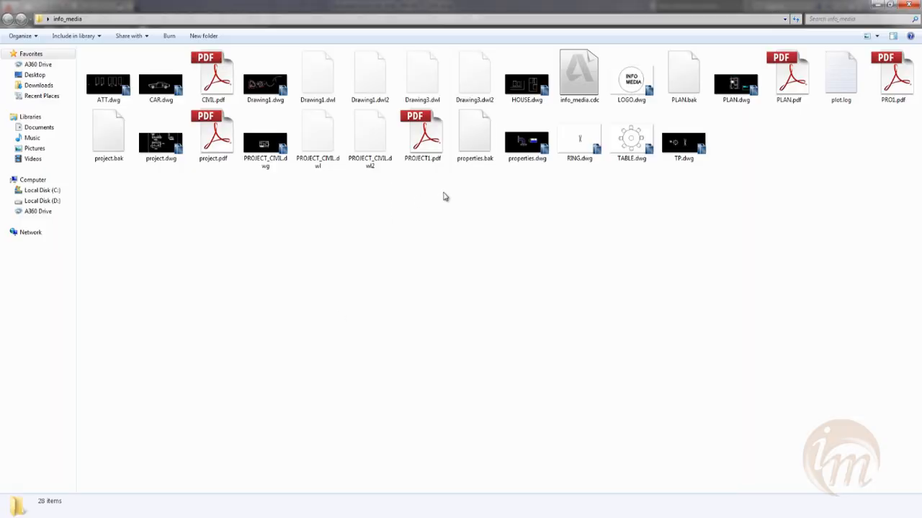
pyautogui.click(171, 67)
pyautogui.doubleClick(172, 65)
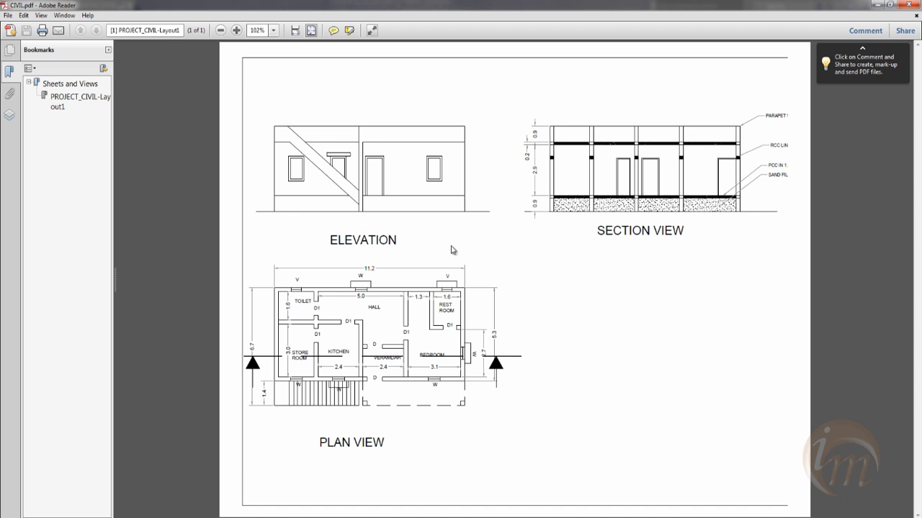
pyautogui.click(909, 4)
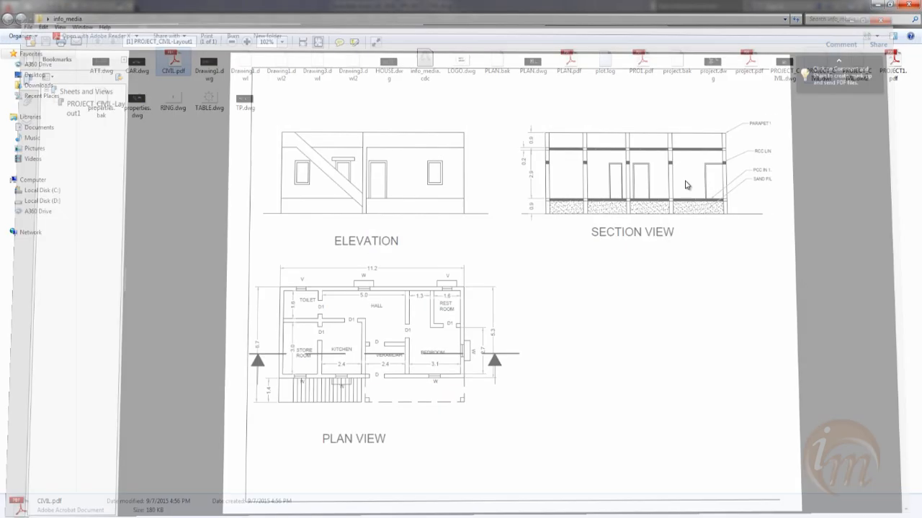
pyautogui.click(909, 4)
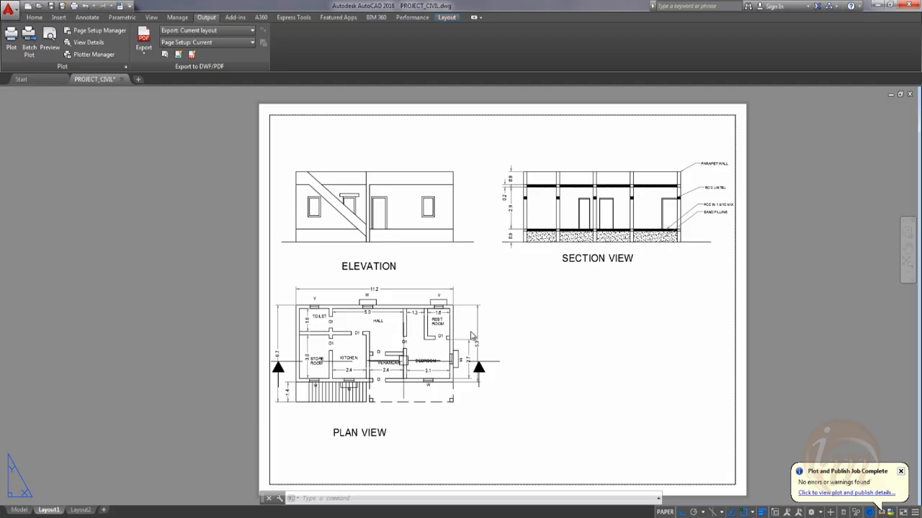
pyautogui.press('Escape')
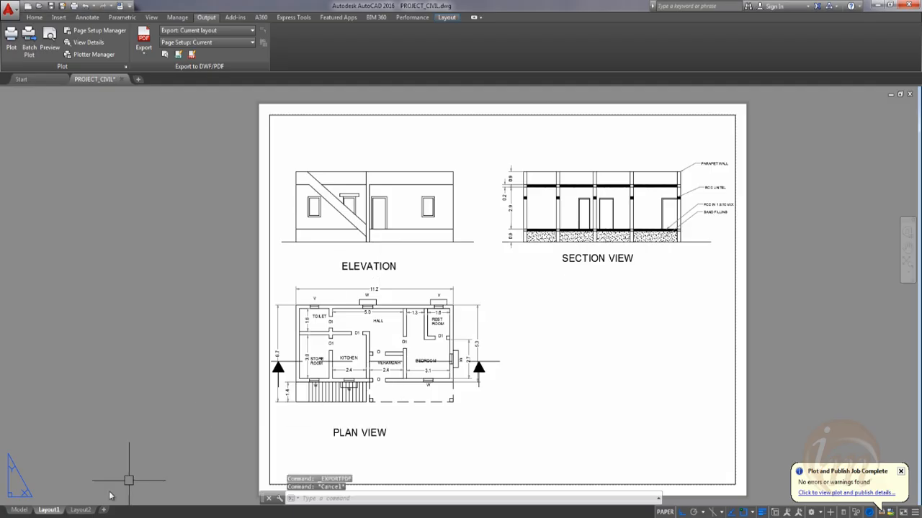
# Step: Switch to model space and open the PDF export settings, closing them without exporting
pyautogui.click(22, 510)
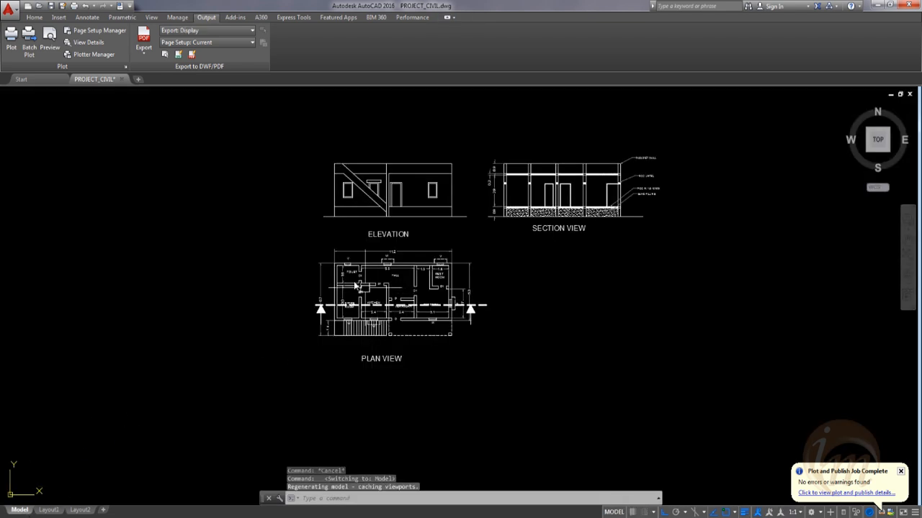
pyautogui.moveTo(391, 258)
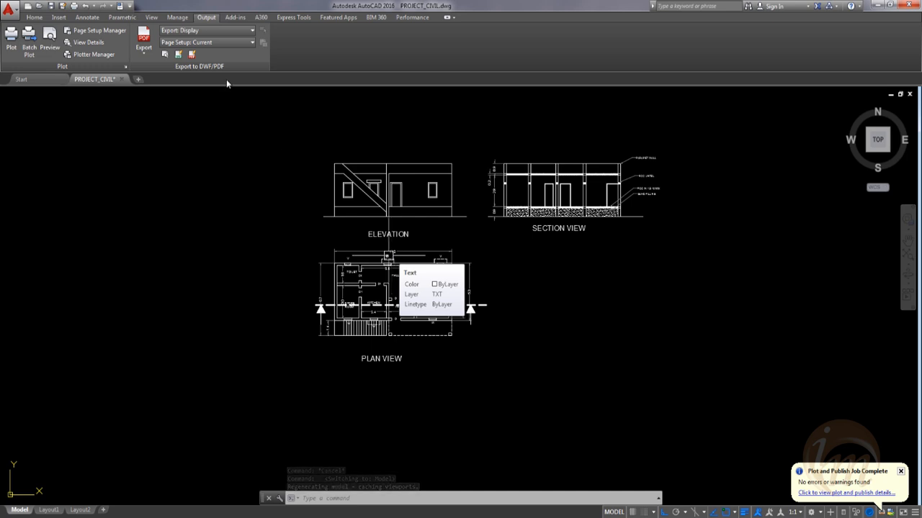
pyautogui.click(145, 36)
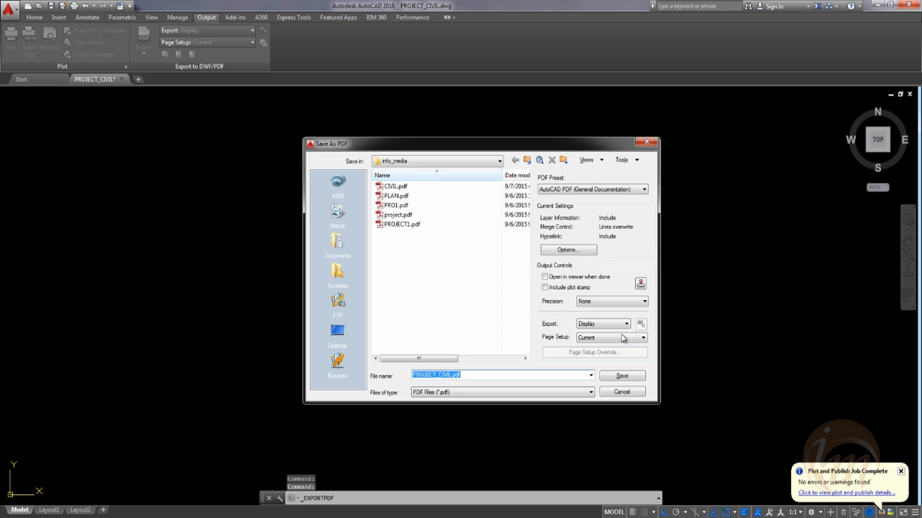
pyautogui.click(622, 393)
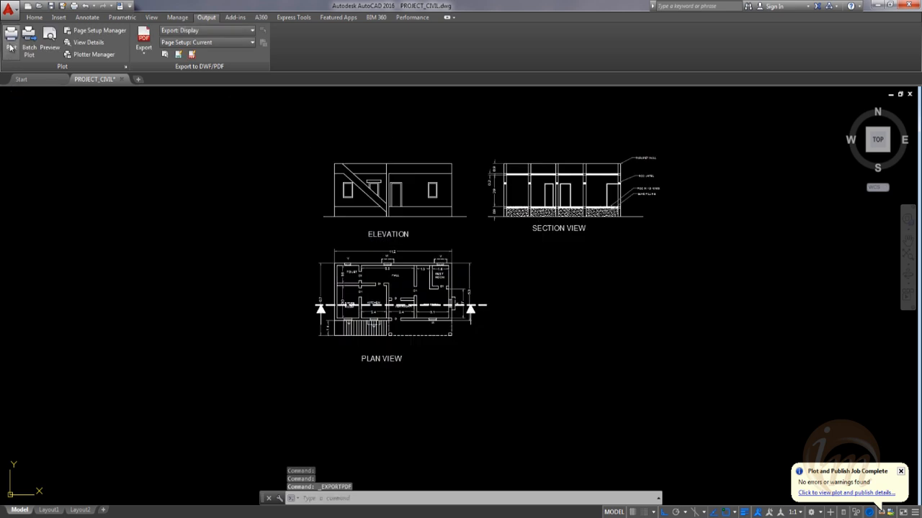
# Step: Start a plot of the model with the DWG To PDF.pc3 plotter and ISO A3 (297.00 x 420.00 MM) paper
pyautogui.click(10, 45)
pyautogui.click(366, 190)
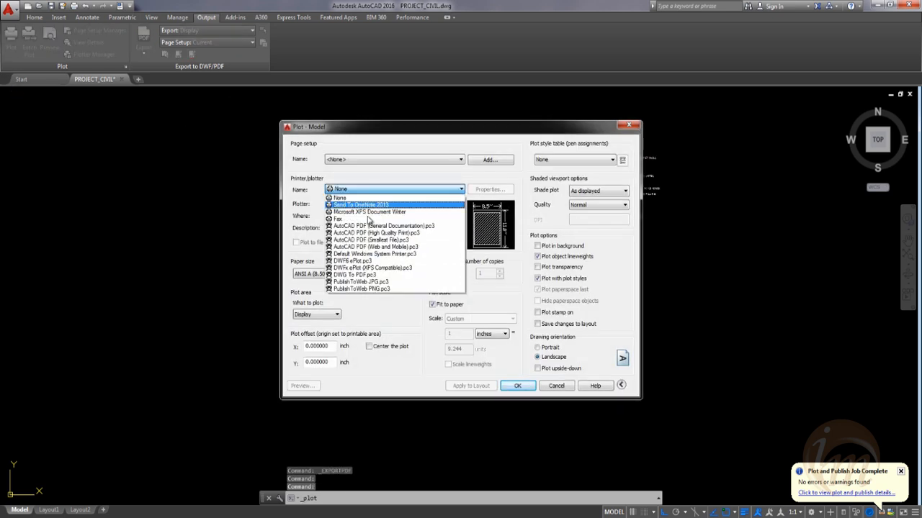
pyautogui.click(367, 274)
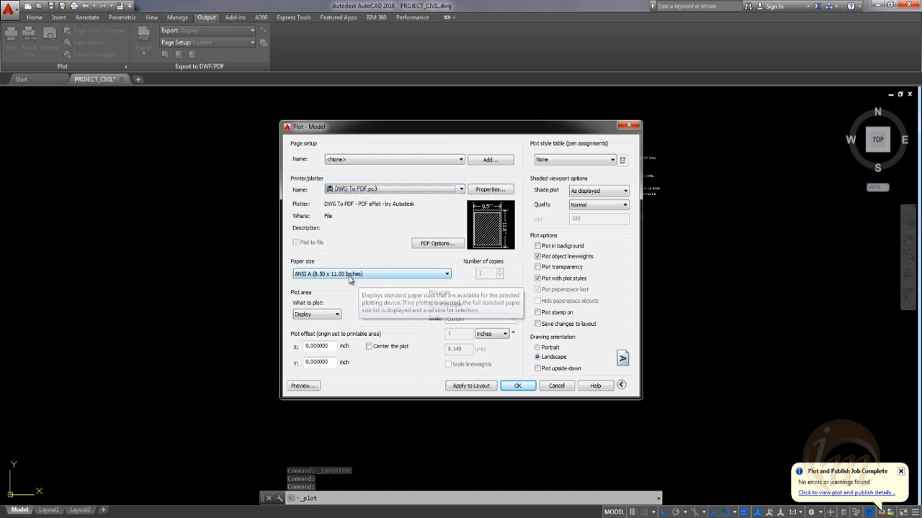
pyautogui.click(350, 276)
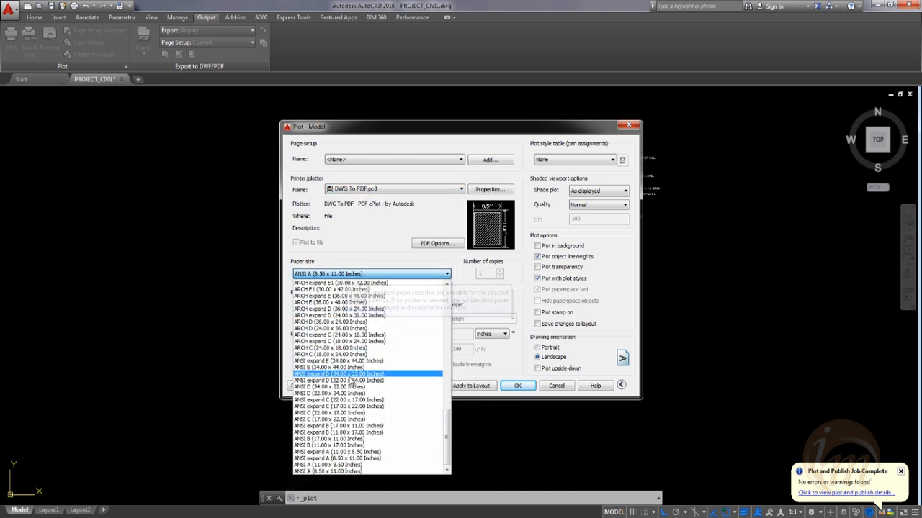
pyautogui.scroll(9, 350, 382)
pyautogui.scroll(3, 351, 381)
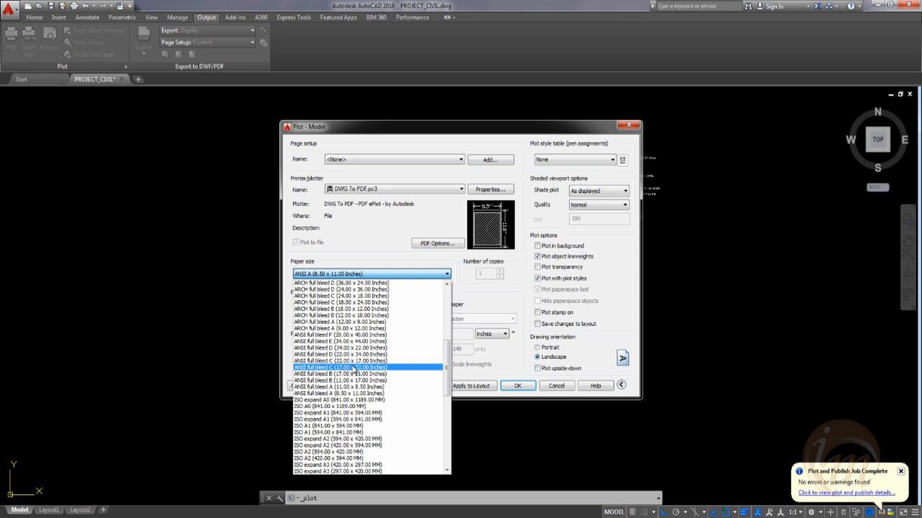
pyautogui.scroll(-2, 356, 453)
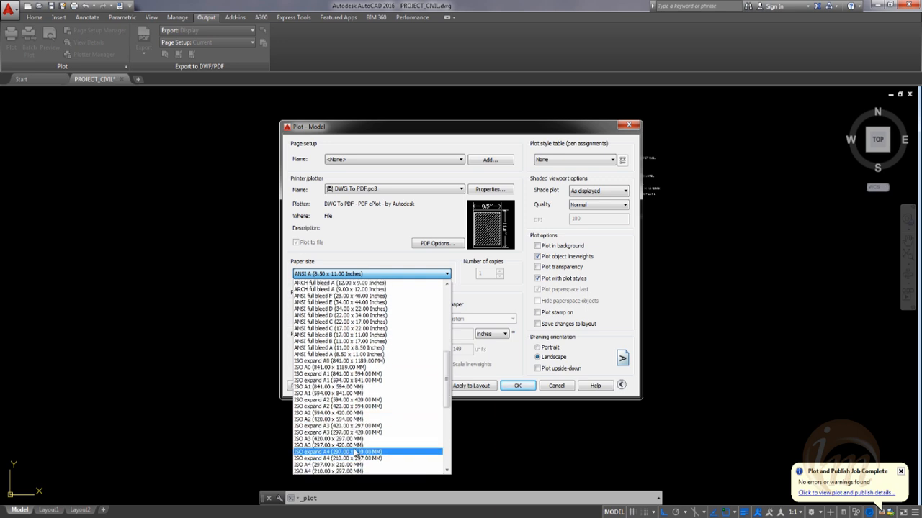
pyautogui.click(355, 445)
# Step: Set the plot area to Window and try picking a window over the plan view
pyautogui.click(318, 314)
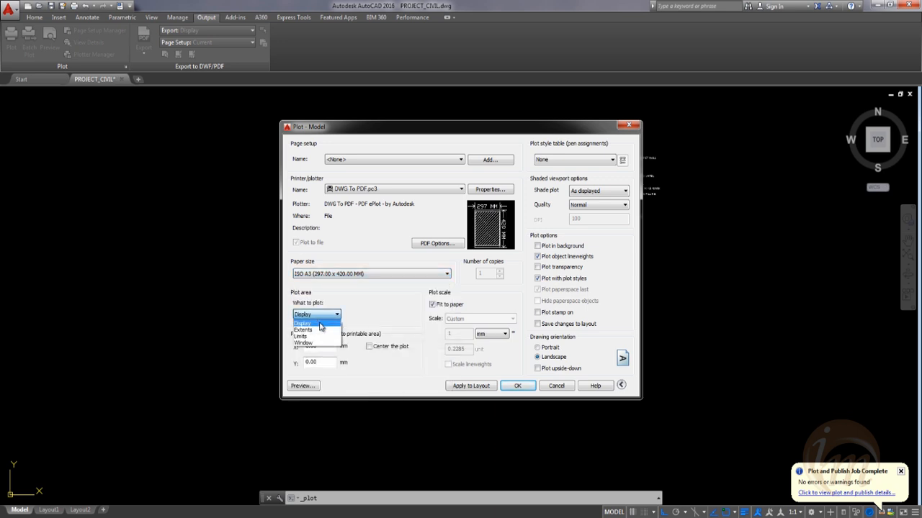
pyautogui.click(306, 347)
pyautogui.click(319, 242)
pyautogui.click(448, 352)
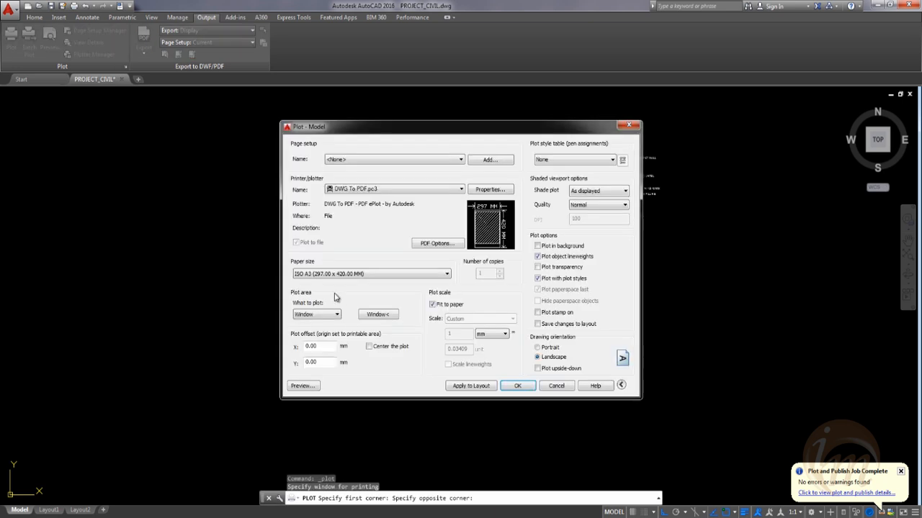
pyautogui.click(384, 316)
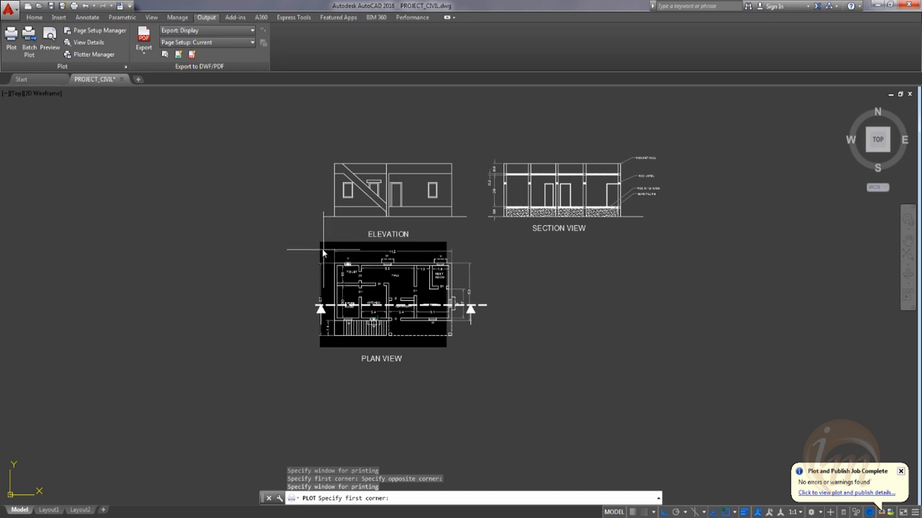
pyautogui.click(360, 268)
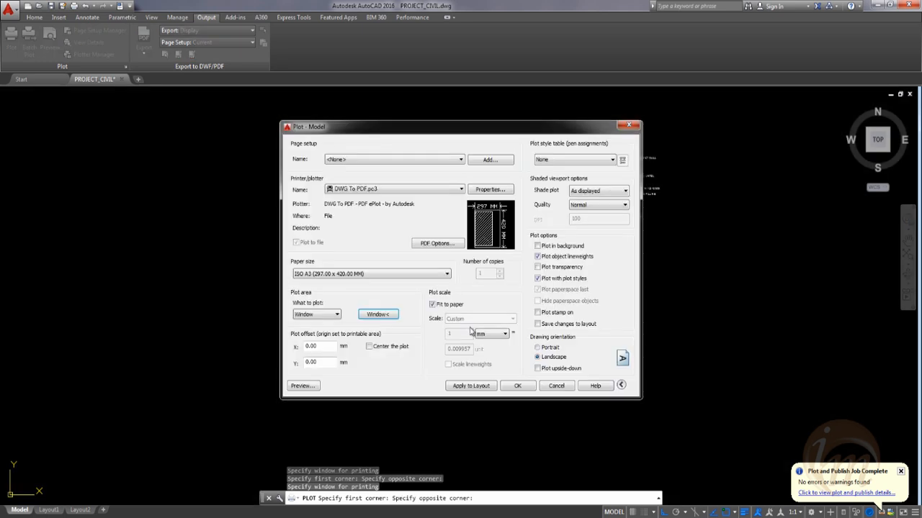
# Step: Repick the plot window around the whole plan view and its title, preview the plot, and cancel plotting
pyautogui.click(368, 315)
pyautogui.click(305, 240)
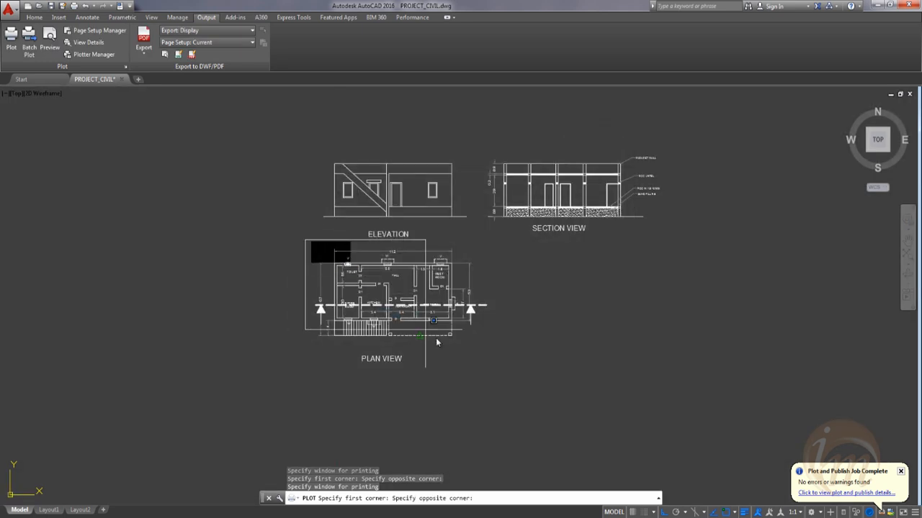
pyautogui.click(489, 365)
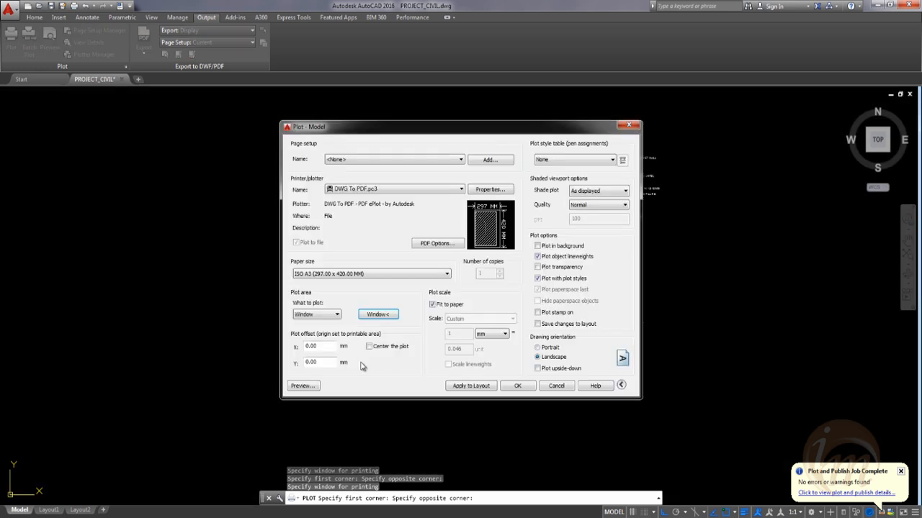
pyautogui.click(314, 388)
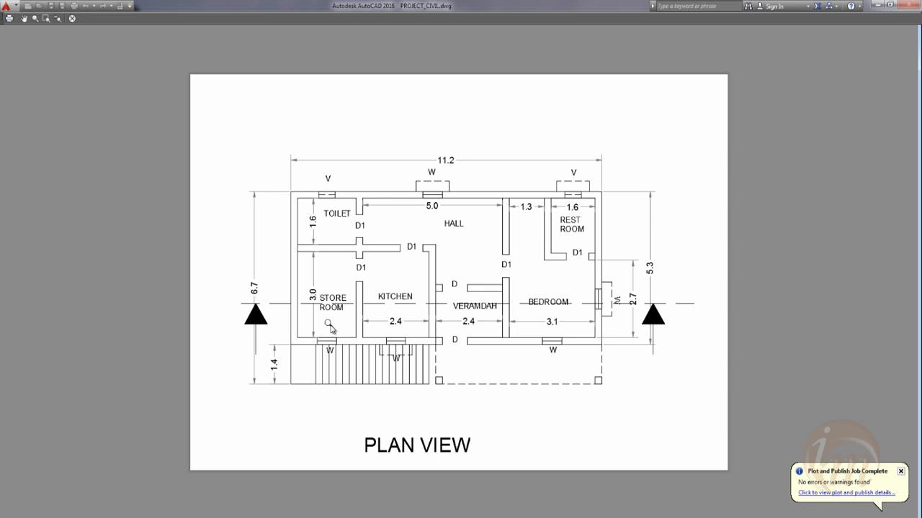
pyautogui.press('Escape')
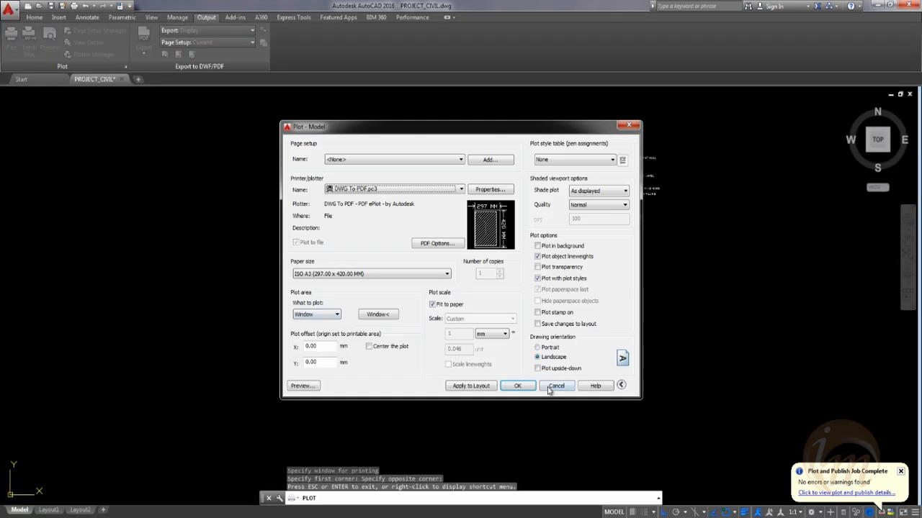
pyautogui.click(550, 388)
# Step: On Layout2, activate the viewport and enlarge its view so the plan view alone fills the frame
pyautogui.click(49, 510)
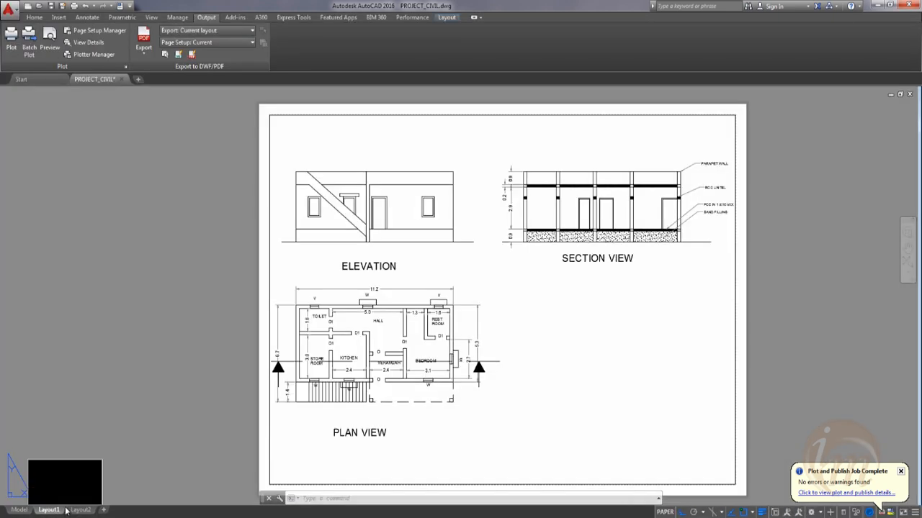
pyautogui.click(80, 510)
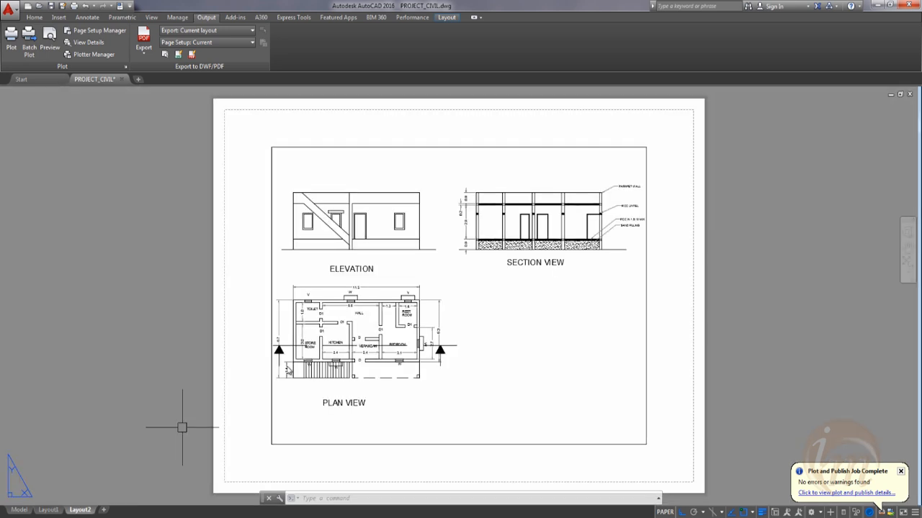
pyautogui.doubleClick(521, 313)
pyautogui.scroll(4, 480, 332)
pyautogui.scroll(-3, 504, 323)
pyautogui.moveTo(570, 317)
pyautogui.mouseDown(button='middle')
pyautogui.moveTo(547, 310)
pyautogui.moveTo(543, 284)
pyautogui.moveTo(546, 327)
pyautogui.moveTo(528, 321)
pyautogui.moveTo(518, 287)
pyautogui.mouseUp(button='middle')
pyautogui.scroll(2, 532, 287)
pyautogui.scroll(-2, 538, 328)
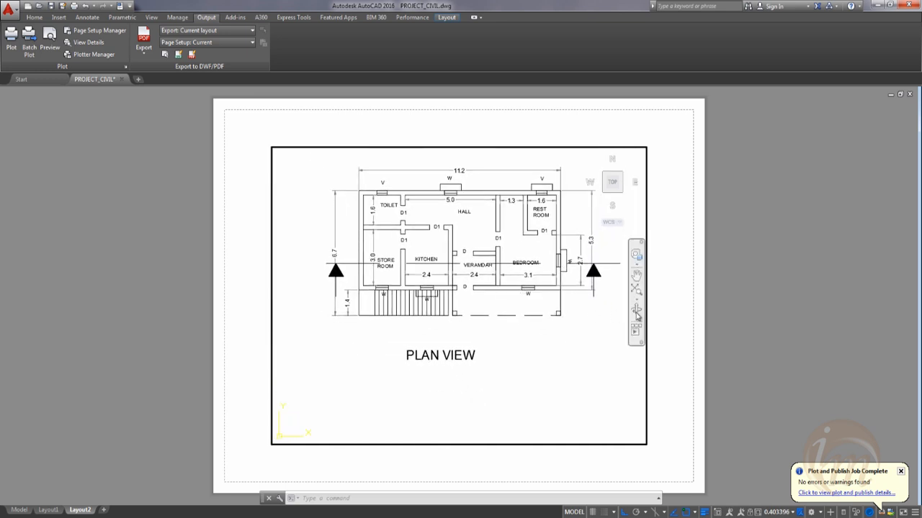
# Step: In model space, draw a four-sided wipeout covering the elevation and section views
pyautogui.click(14, 510)
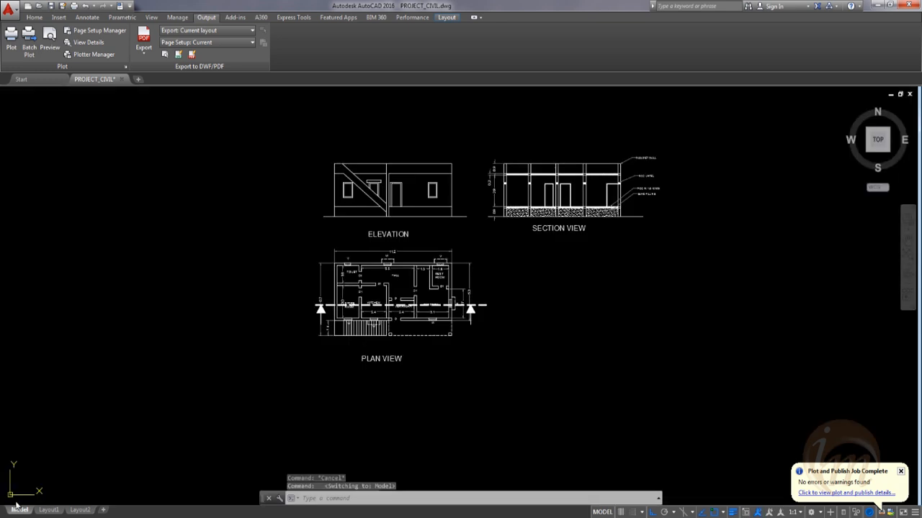
pyautogui.click(34, 17)
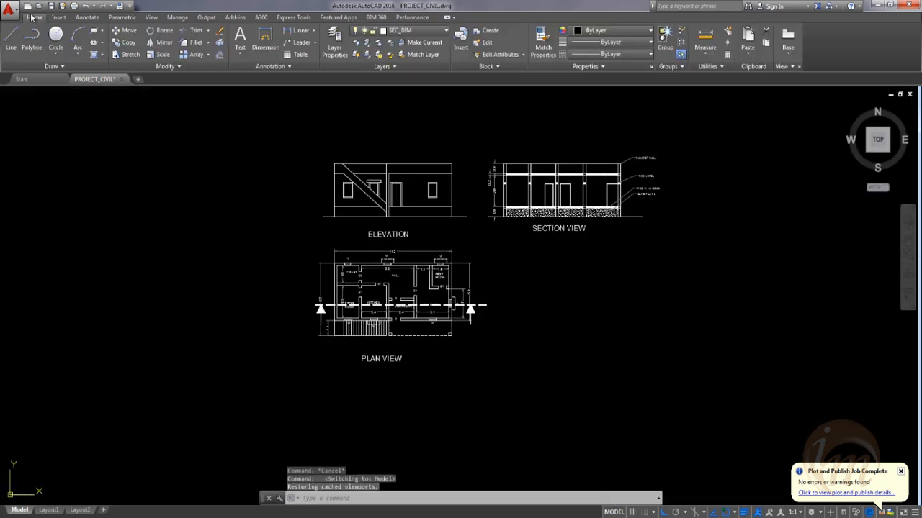
pyautogui.click(36, 66)
pyautogui.click(26, 90)
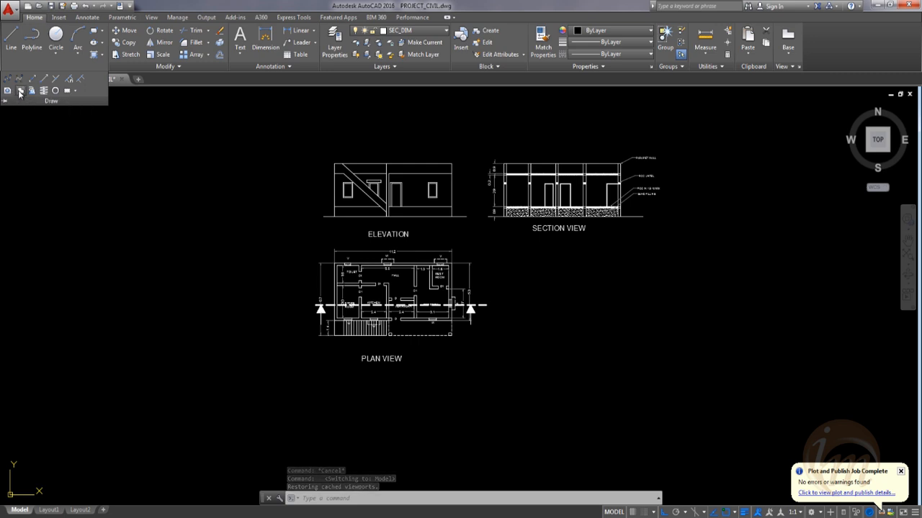
pyautogui.click(303, 143)
pyautogui.click(301, 234)
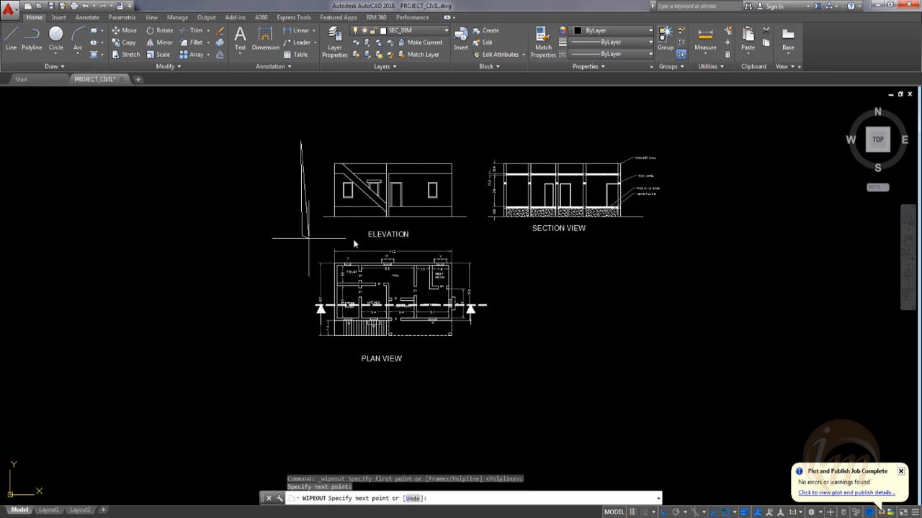
pyautogui.click(653, 245)
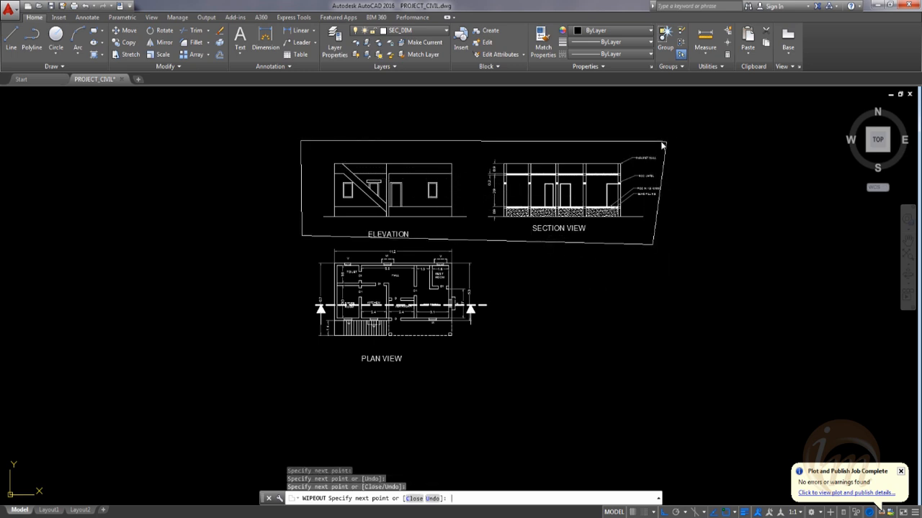
pyautogui.press('Return')
# Step: Delete the wipeout that covers the elevation and section views
pyautogui.moveTo(516, 358)
pyautogui.mouseDown(button='middle')
pyautogui.moveTo(580, 280)
pyautogui.moveTo(549, 374)
pyautogui.mouseUp(button='middle')
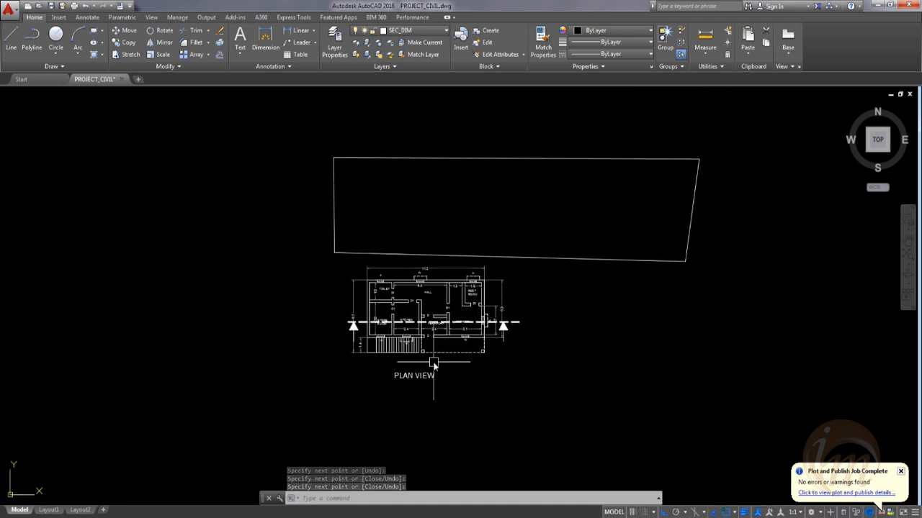
pyautogui.moveTo(648, 365)
pyautogui.mouseDown(button='middle')
pyautogui.moveTo(627, 318)
pyautogui.moveTo(677, 357)
pyautogui.mouseUp(button='middle')
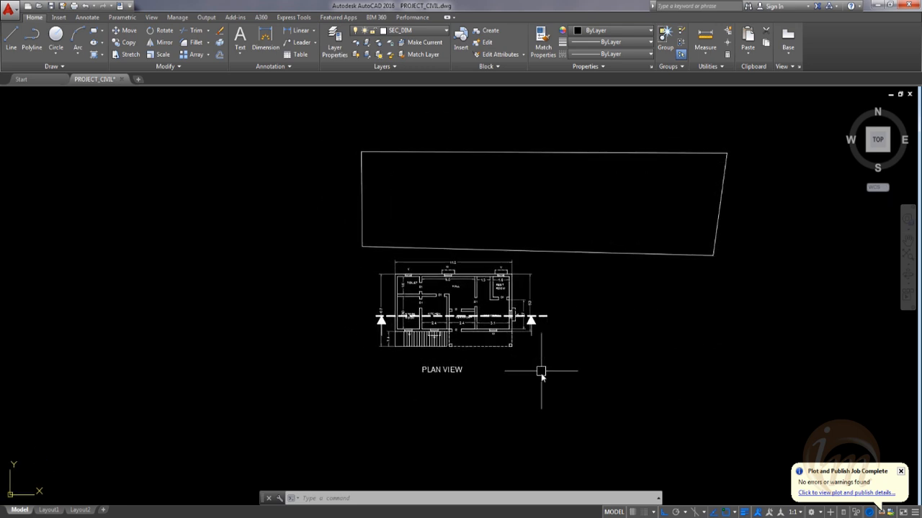
pyautogui.moveTo(540, 372); pyautogui.dragTo(592, 384, button='middle')
pyautogui.moveTo(683, 397); pyautogui.dragTo(597, 381, button='middle')
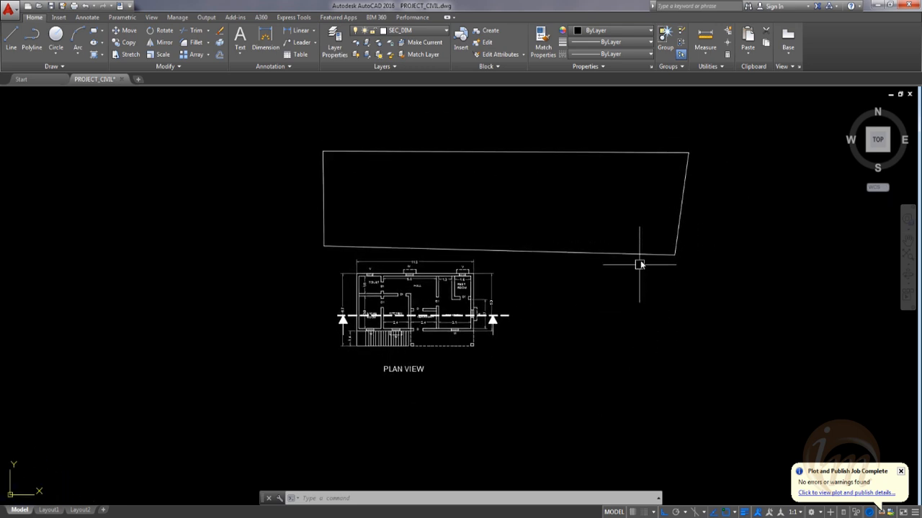
pyautogui.click(676, 247)
pyautogui.press('Delete')
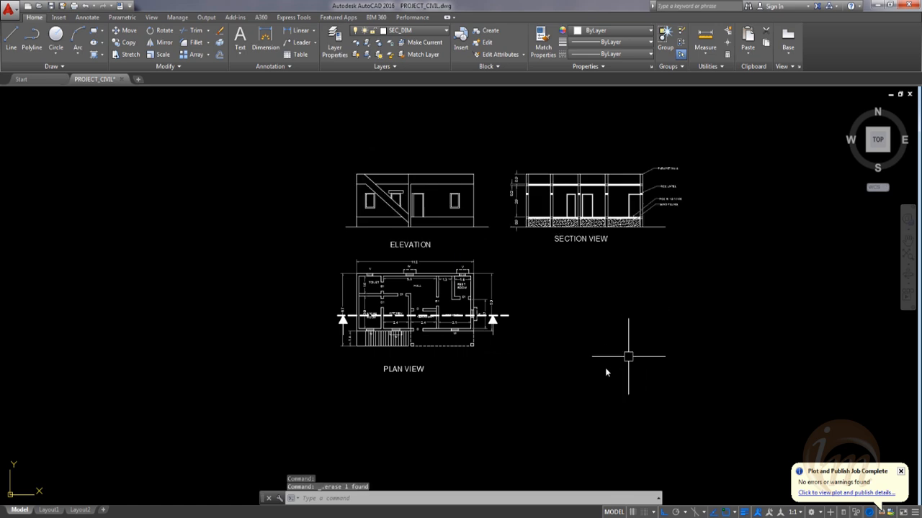
# Step: Open the choice of DWFx, DWF and PDF export formats for the model drawing
pyautogui.moveTo(617, 364); pyautogui.dragTo(529, 347, button='middle')
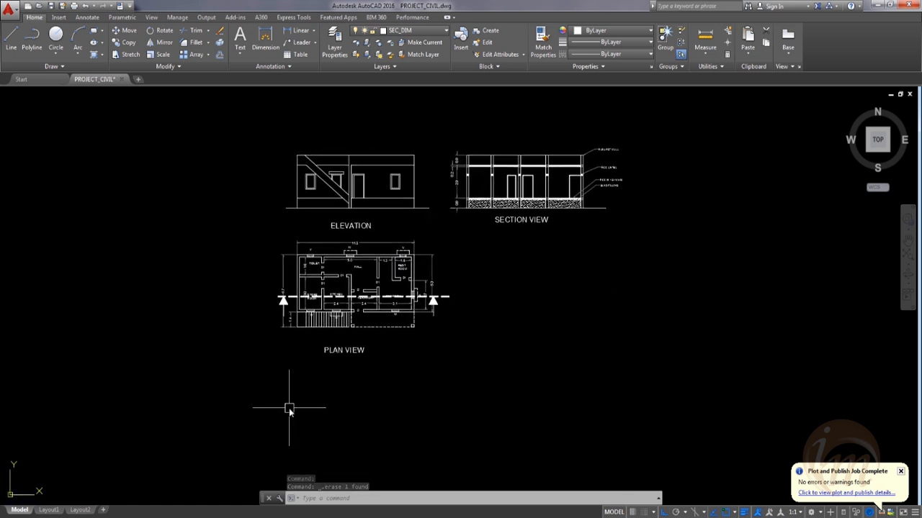
pyautogui.click(206, 17)
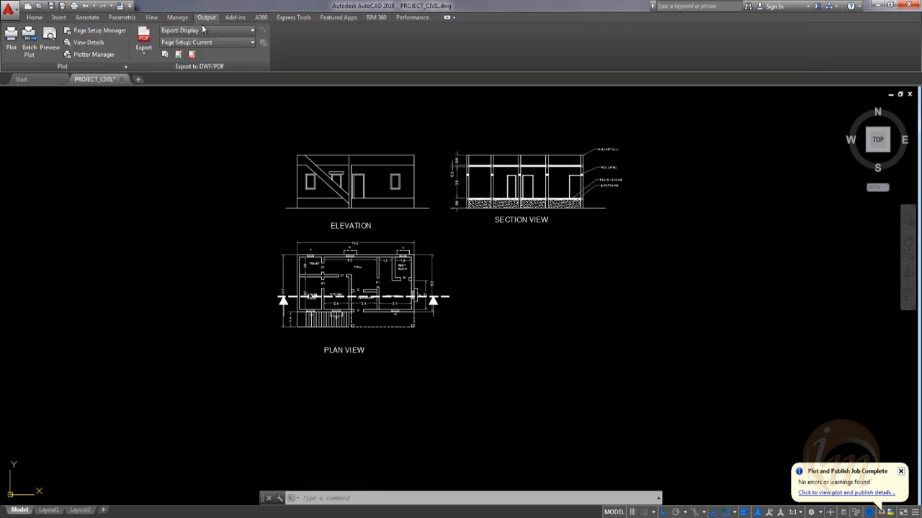
pyautogui.click(146, 57)
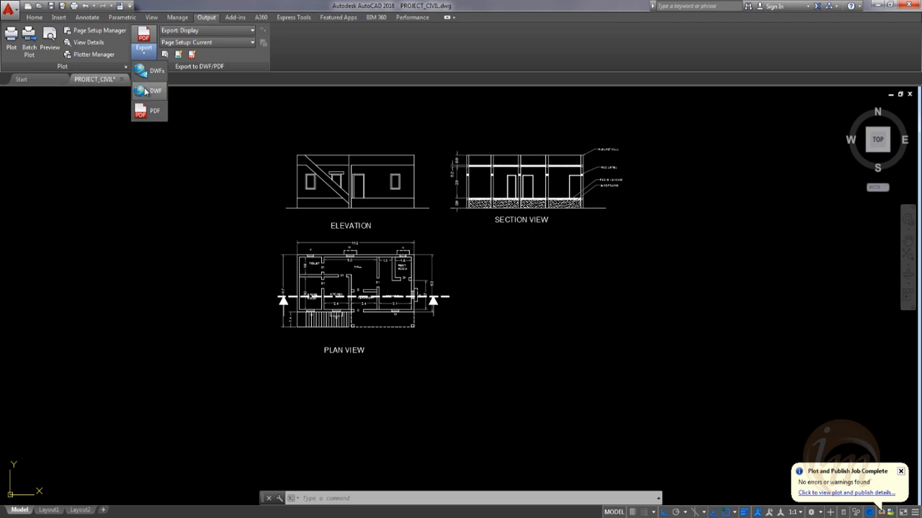